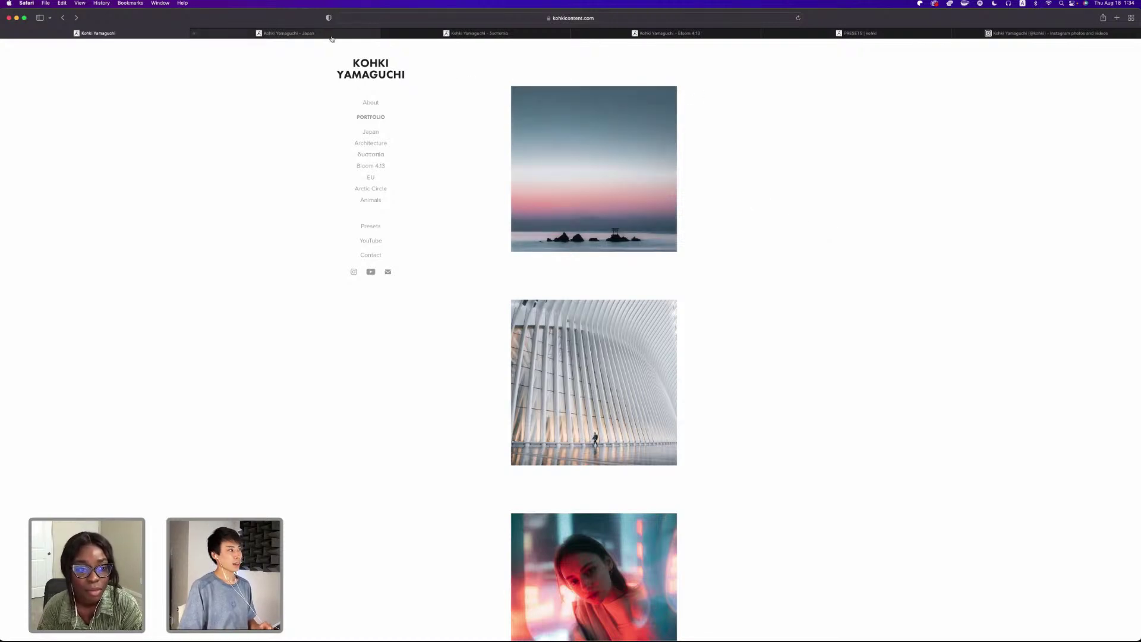
Look through the Japan collection on the photographer's portfolio site, from the opening torii seascape to the autumn foliage photos.
{"action": "key", "text": "ctrl+Tab"}
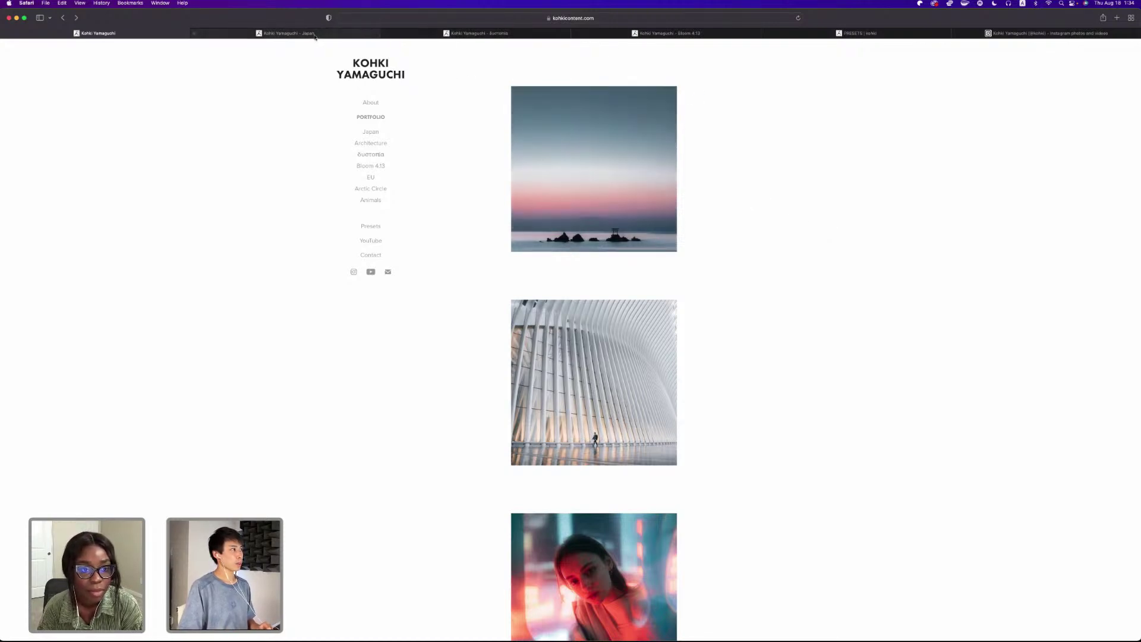
{"action": "scroll", "coordinate": [868, 387], "scroll_direction": "down", "scroll_amount": 5}
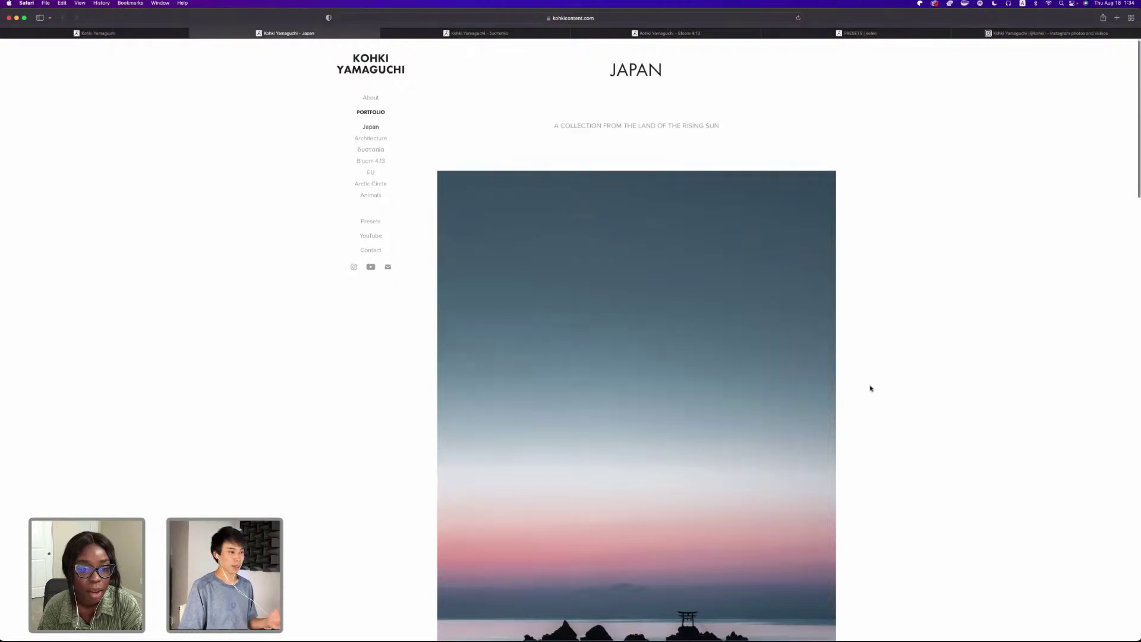
{"action": "scroll", "coordinate": [870, 389], "scroll_direction": "up", "scroll_amount": 1}
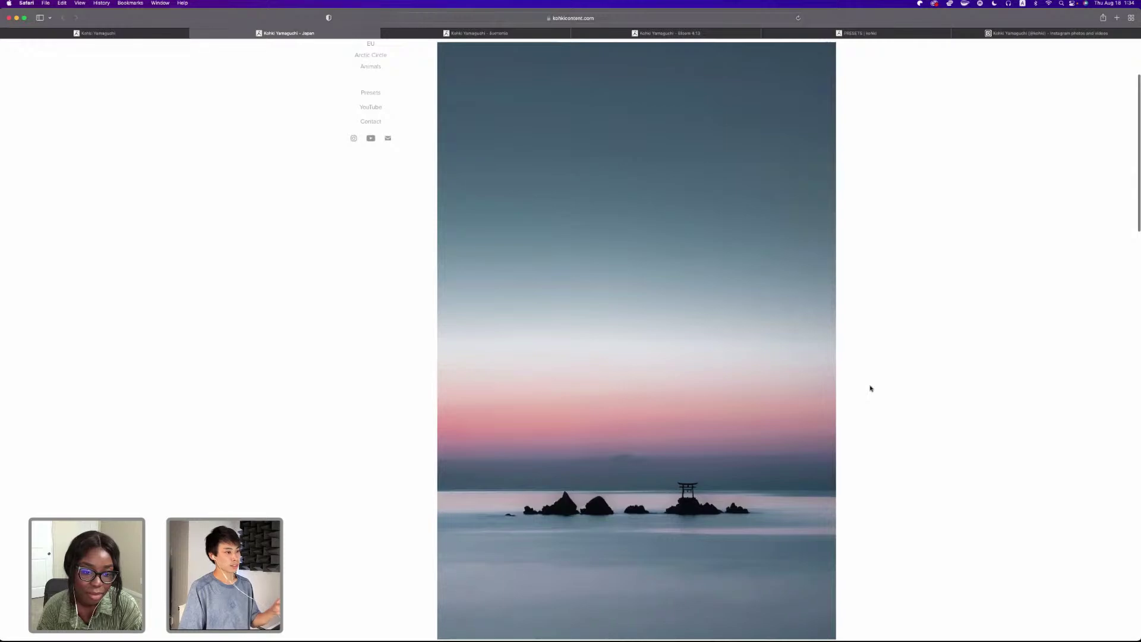
{"action": "scroll", "coordinate": [871, 388], "scroll_direction": "down", "scroll_amount": 15}
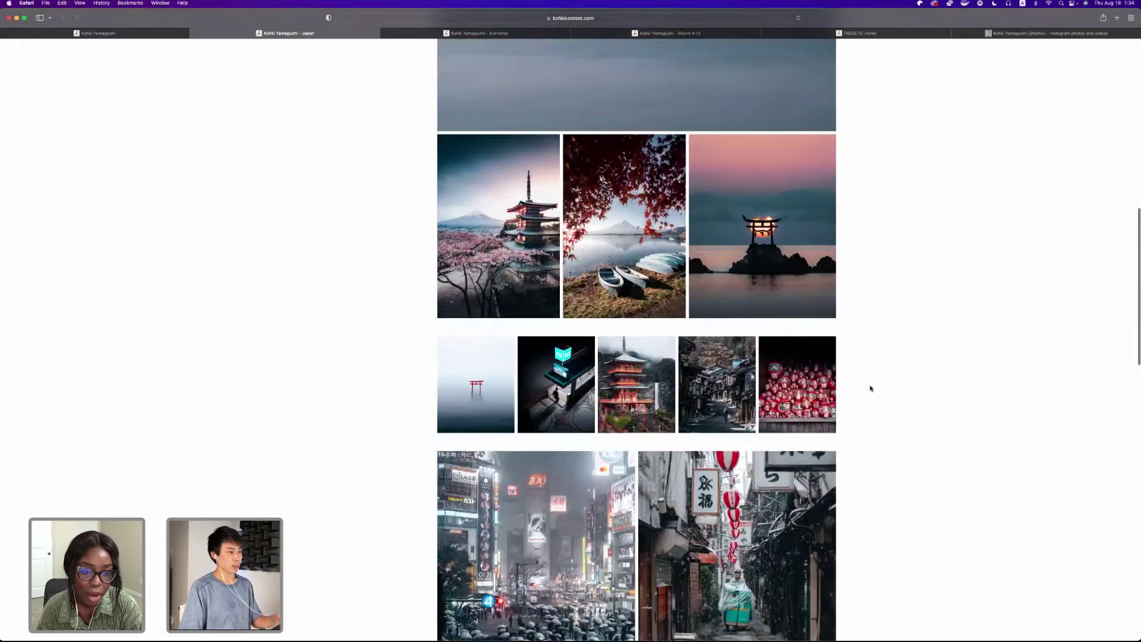
{"action": "scroll", "coordinate": [870, 389], "scroll_direction": "down", "scroll_amount": 2}
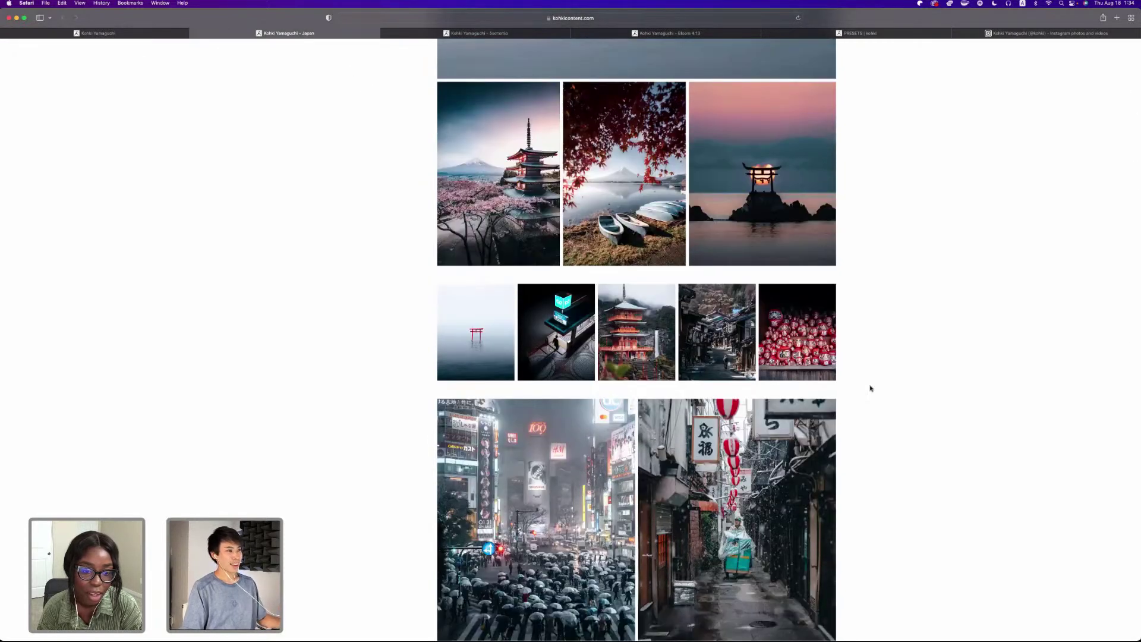
{"action": "scroll", "coordinate": [870, 388], "scroll_direction": "down", "scroll_amount": 1}
{"action": "scroll", "coordinate": [870, 388], "scroll_direction": "down", "scroll_amount": 5}
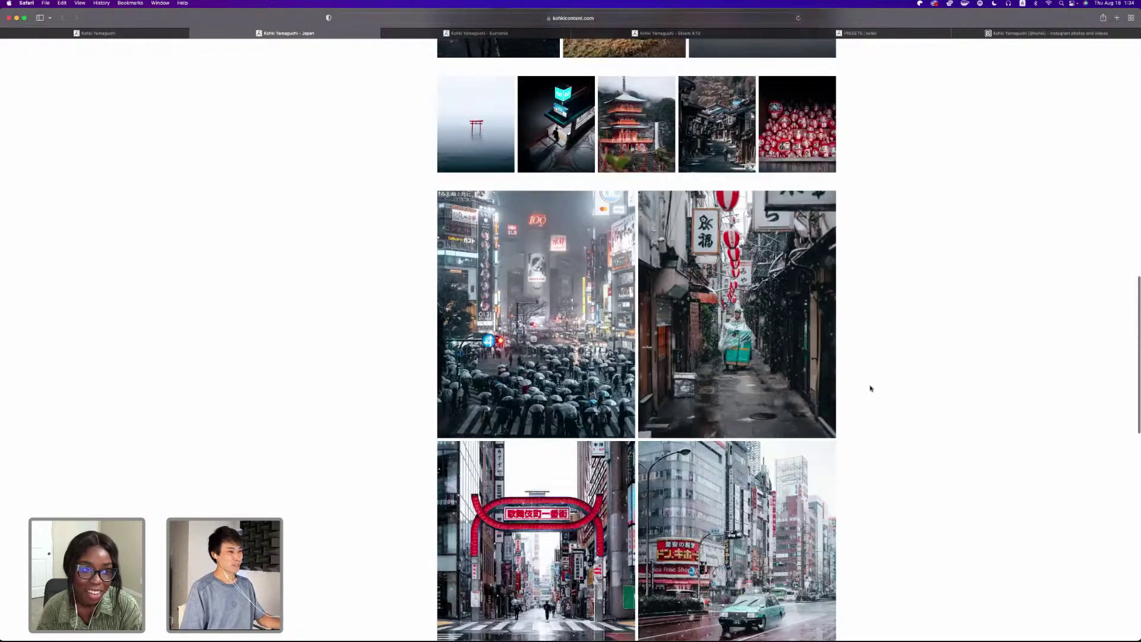
{"action": "scroll", "coordinate": [870, 388], "scroll_direction": "down", "scroll_amount": 10}
{"action": "scroll", "coordinate": [870, 388], "scroll_direction": "down", "scroll_amount": 1}
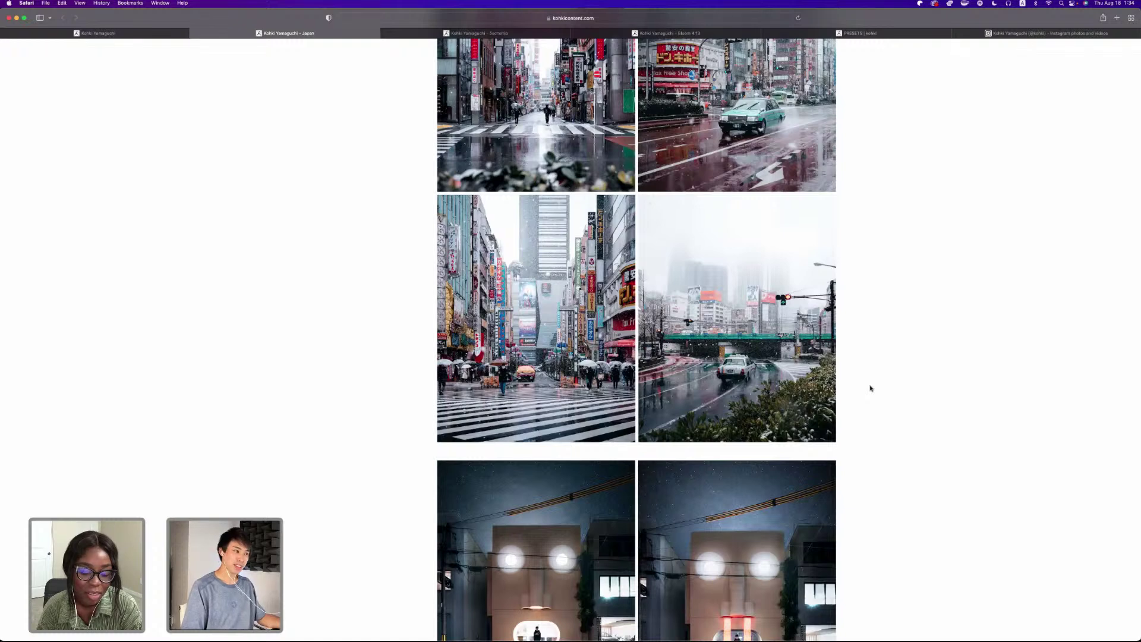
{"action": "scroll", "coordinate": [870, 388], "scroll_direction": "down", "scroll_amount": 2}
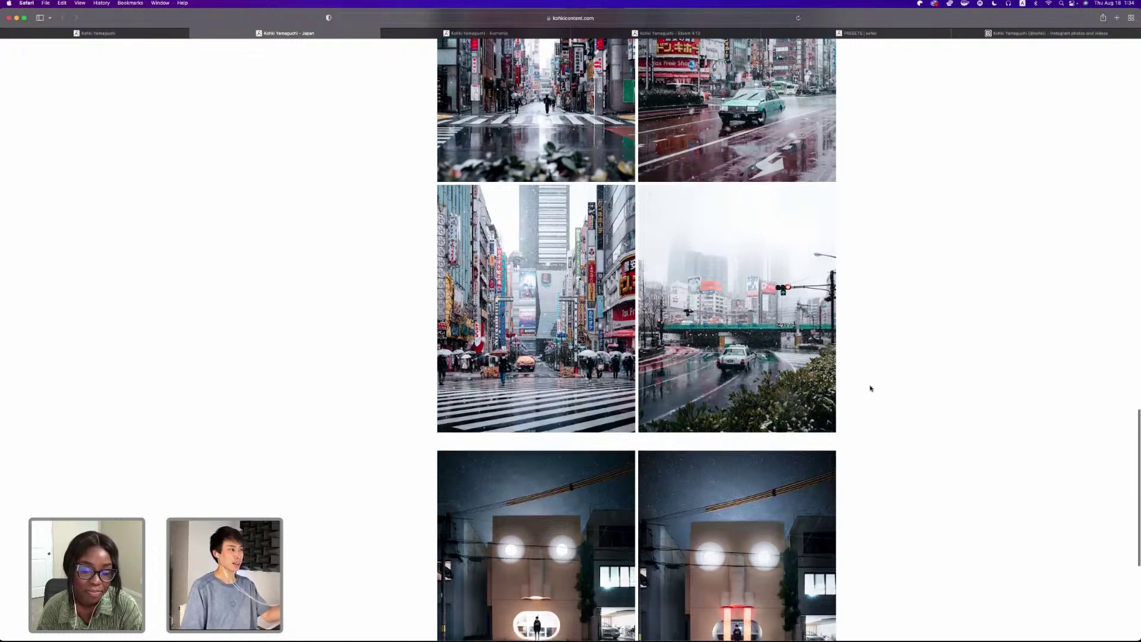
{"action": "scroll", "coordinate": [870, 388], "scroll_direction": "down", "scroll_amount": 4}
{"action": "scroll", "coordinate": [870, 389], "scroll_direction": "down", "scroll_amount": 5}
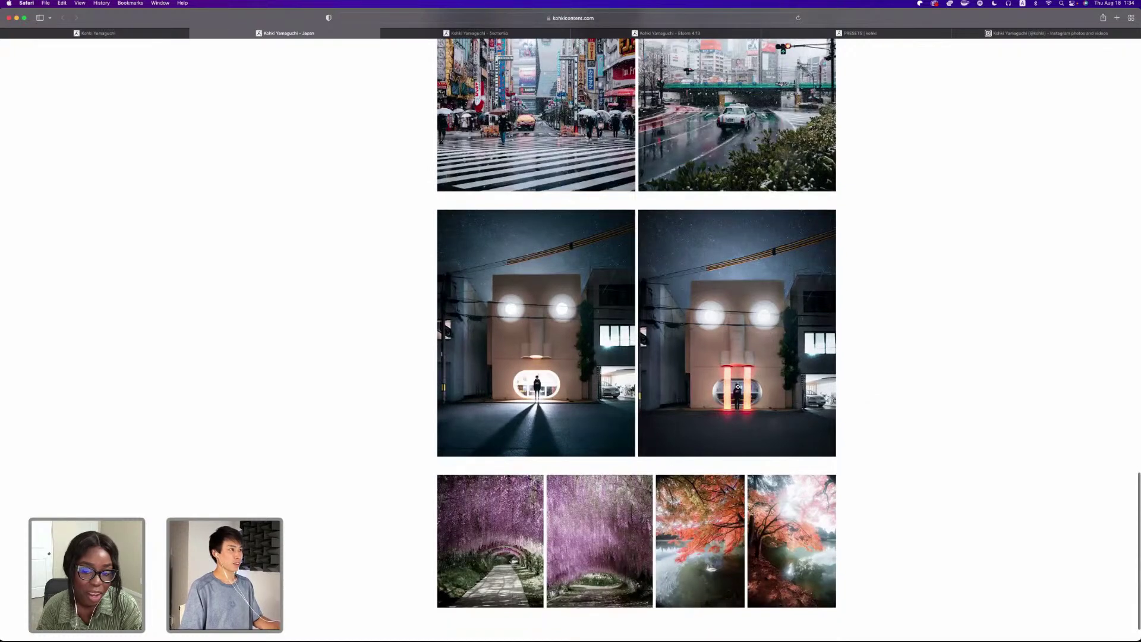
{"action": "scroll", "coordinate": [636, 357], "scroll_direction": "up", "scroll_amount": 15}
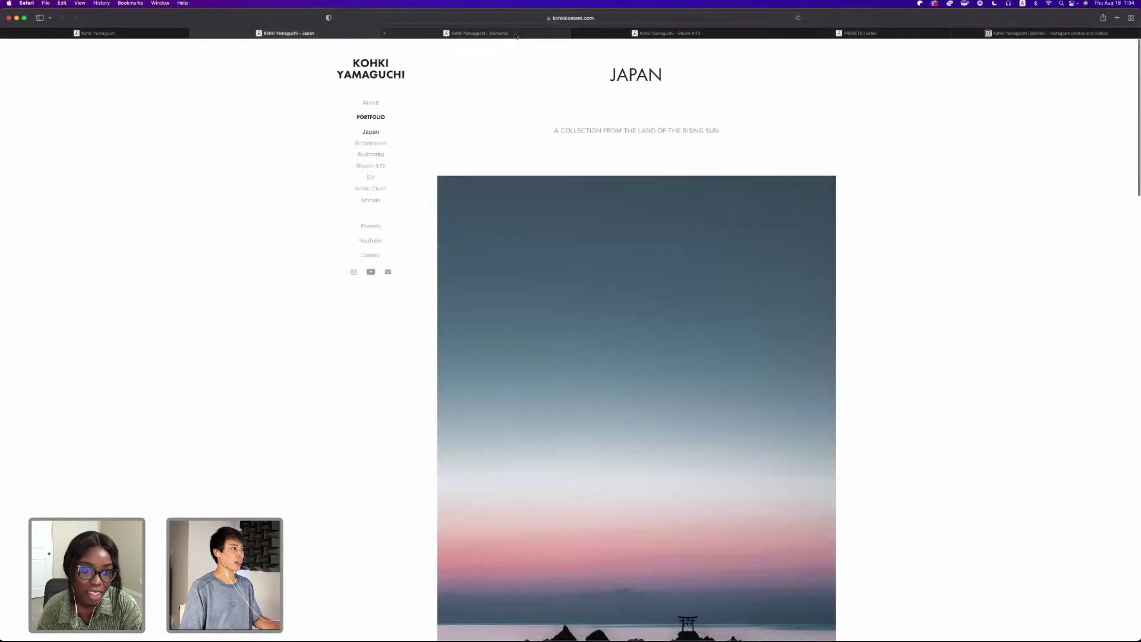
Look through the science-fiction-inspired Distopia series of neon portraits on the portfolio site.
{"action": "left_click", "coordinate": [515, 33]}
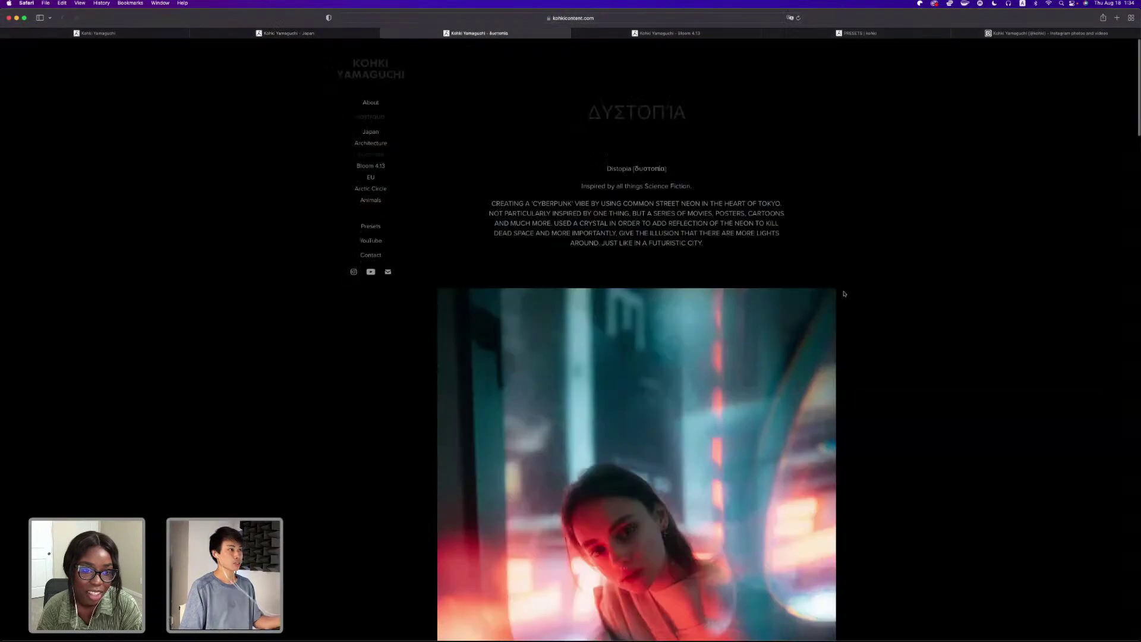
{"action": "scroll", "coordinate": [844, 294], "scroll_direction": "down", "scroll_amount": 4}
{"action": "scroll", "coordinate": [843, 294], "scroll_direction": "down", "scroll_amount": 1}
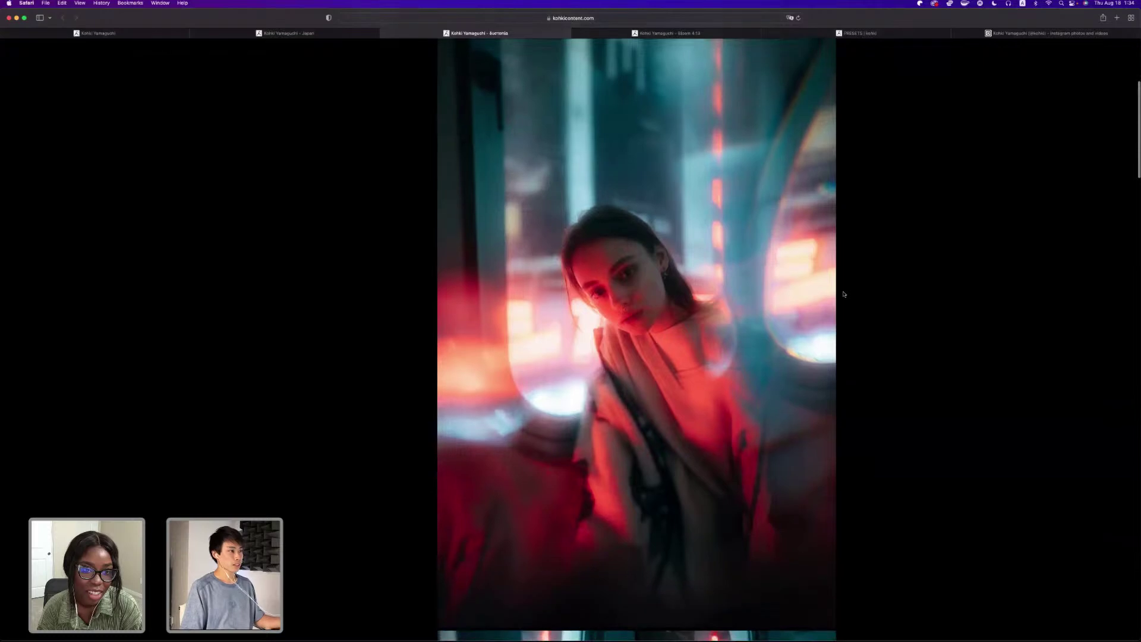
{"action": "scroll", "coordinate": [844, 293], "scroll_direction": "down", "scroll_amount": 10}
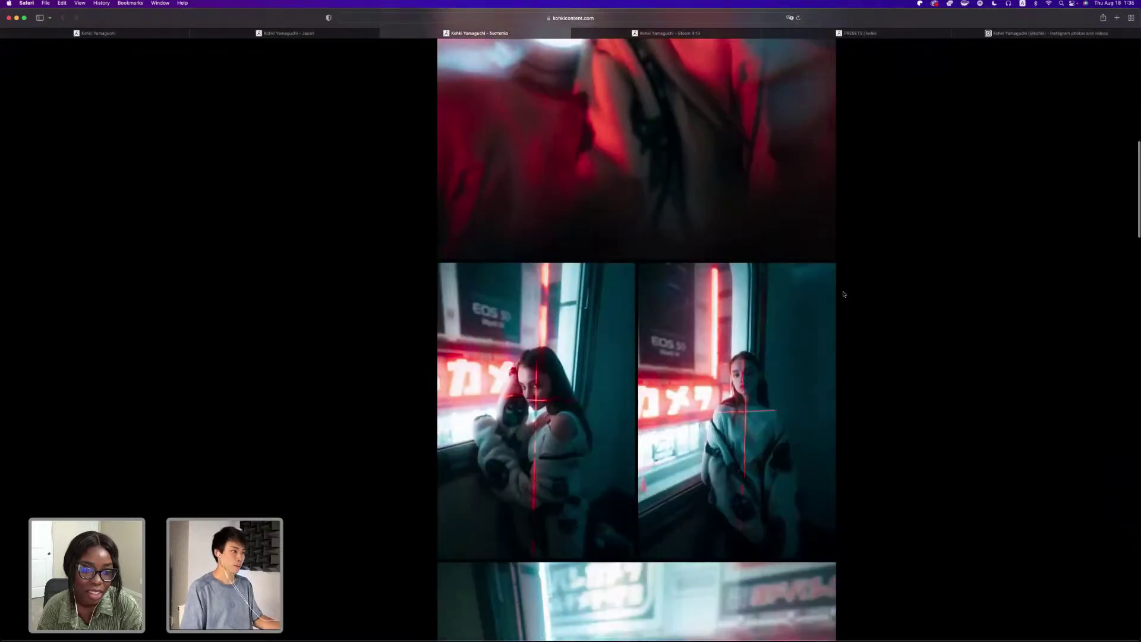
{"action": "scroll", "coordinate": [843, 294], "scroll_direction": "down", "scroll_amount": 1}
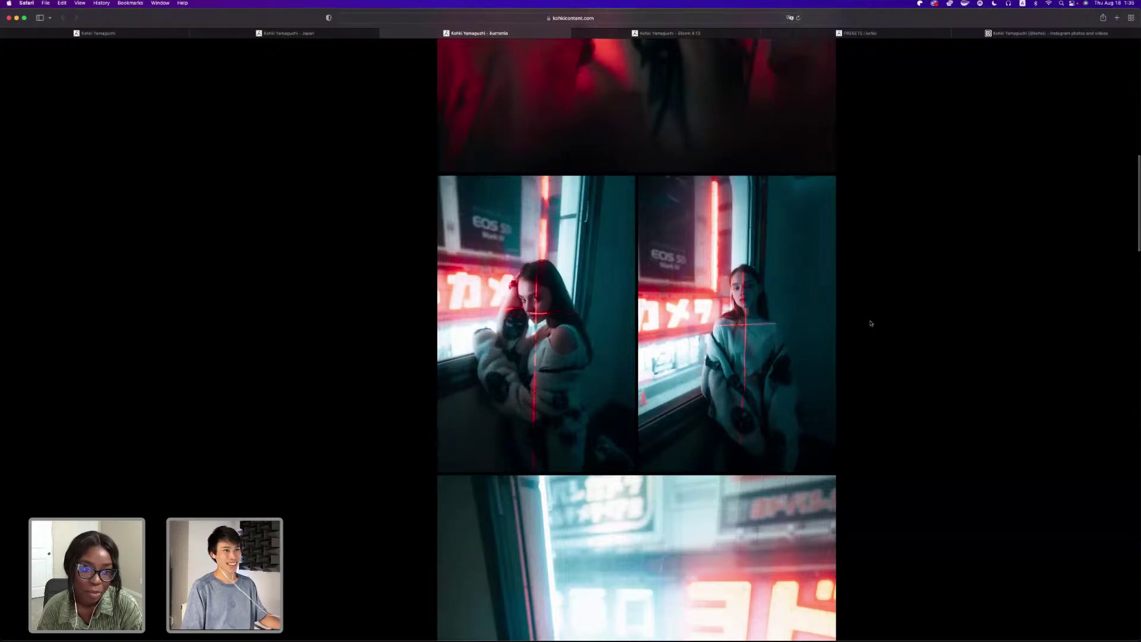
{"action": "scroll", "coordinate": [870, 323], "scroll_direction": "down", "scroll_amount": 3}
{"action": "scroll", "coordinate": [871, 323], "scroll_direction": "down", "scroll_amount": 4}
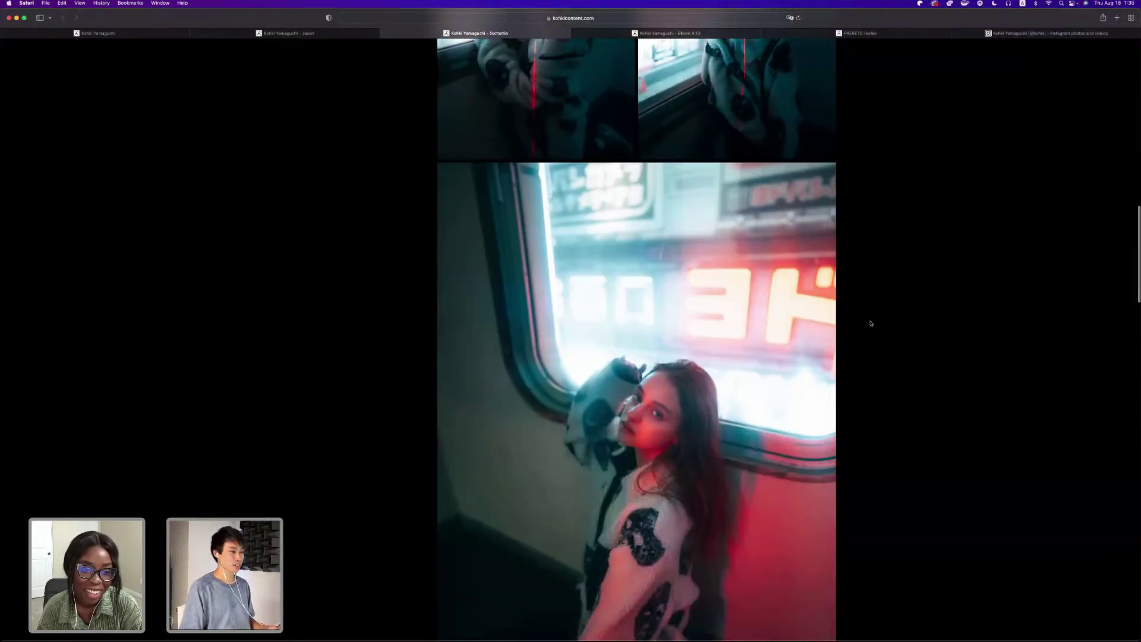
{"action": "scroll", "coordinate": [870, 323], "scroll_direction": "down", "scroll_amount": 8}
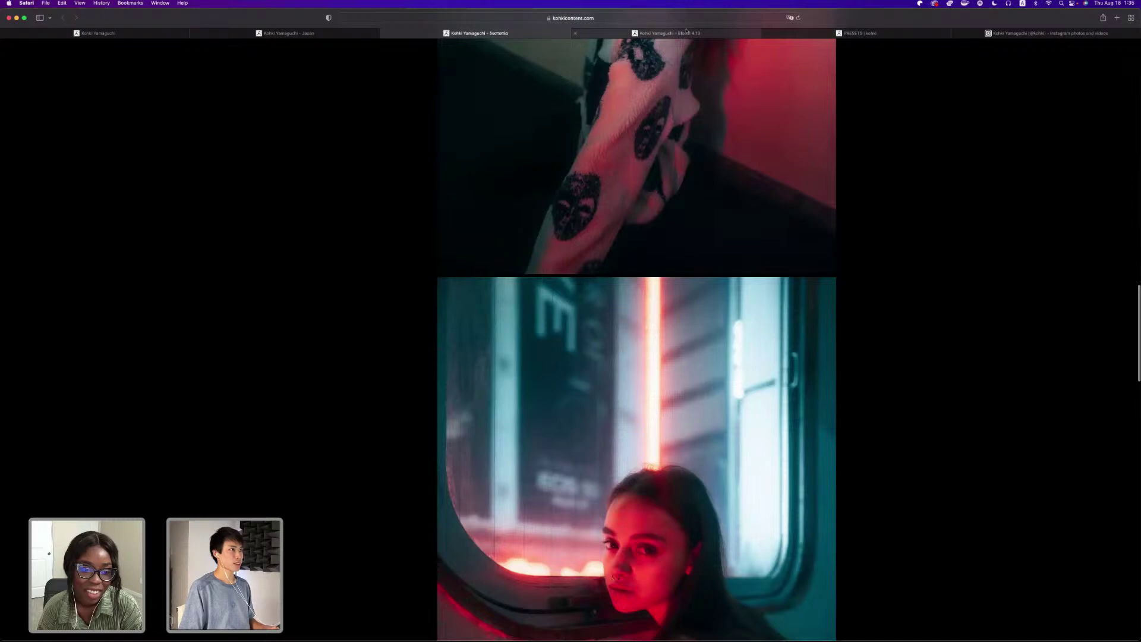
View the Bloom 4.13 portrait series with the yellow flowers.
{"action": "left_click", "coordinate": [687, 32]}
{"action": "scroll", "coordinate": [865, 175], "scroll_direction": "down", "scroll_amount": 5}
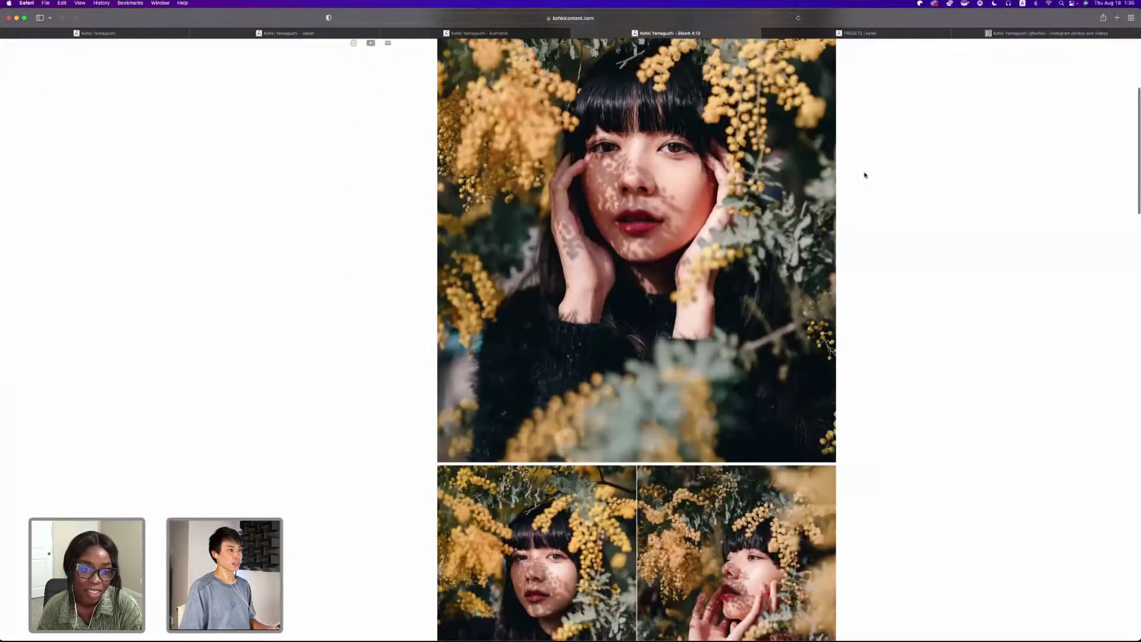
{"action": "scroll", "coordinate": [865, 175], "scroll_direction": "down", "scroll_amount": 2}
{"action": "scroll", "coordinate": [865, 174], "scroll_direction": "down", "scroll_amount": 3}
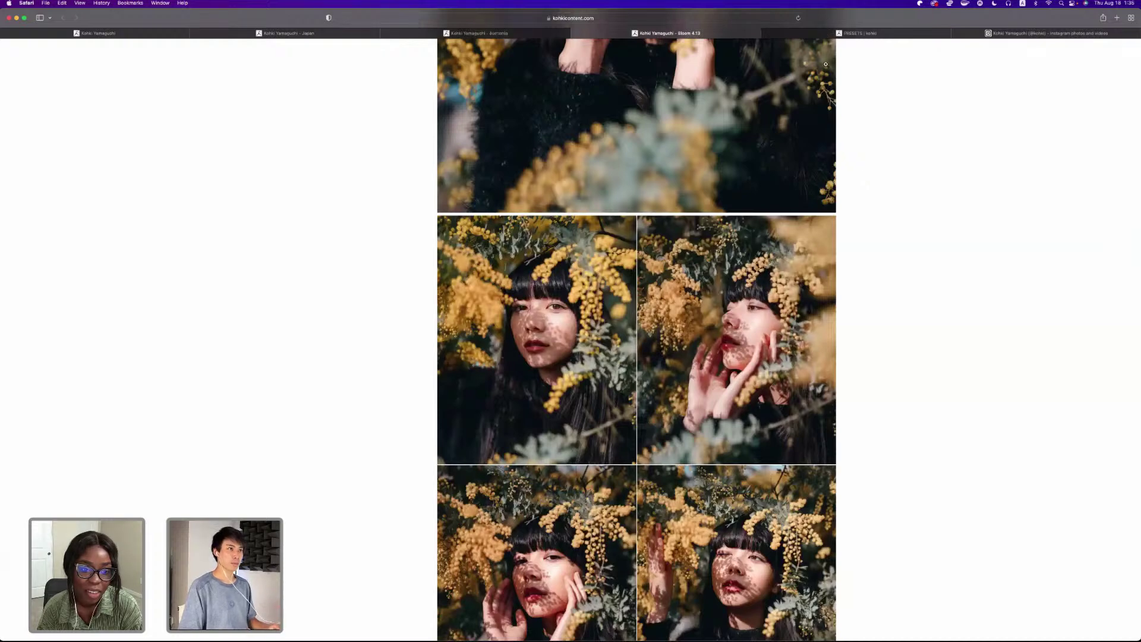
{"action": "scroll", "coordinate": [850, 107], "scroll_direction": "down", "scroll_amount": 1}
View the preset packs page and browse the posts on the photographer's Instagram profile.
{"action": "left_click", "coordinate": [850, 34]}
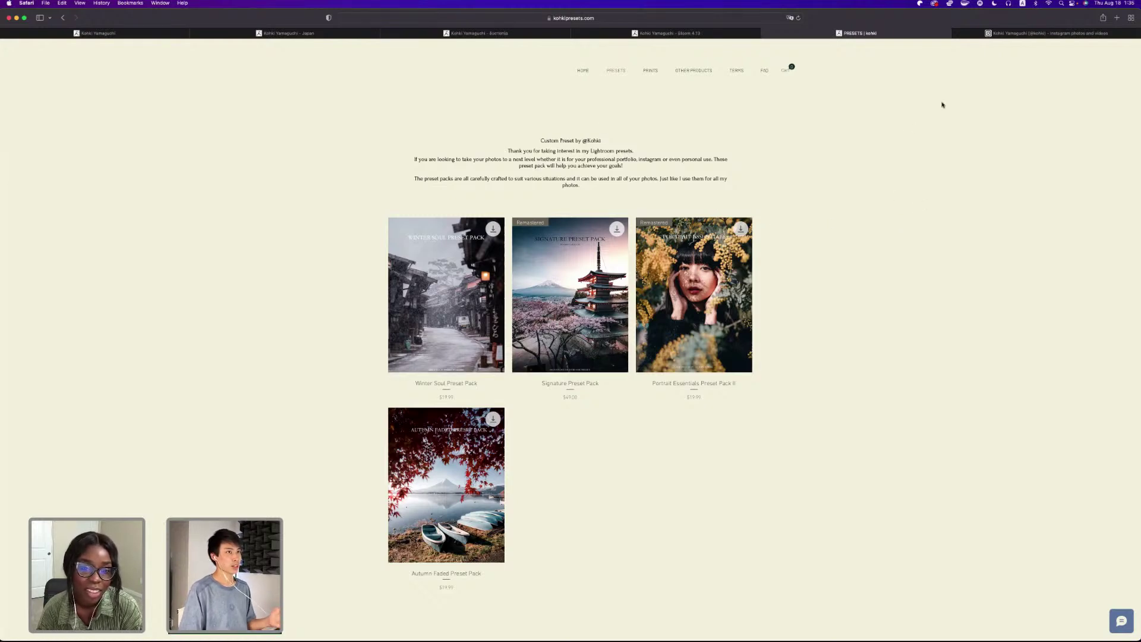
{"action": "left_click", "coordinate": [1012, 34]}
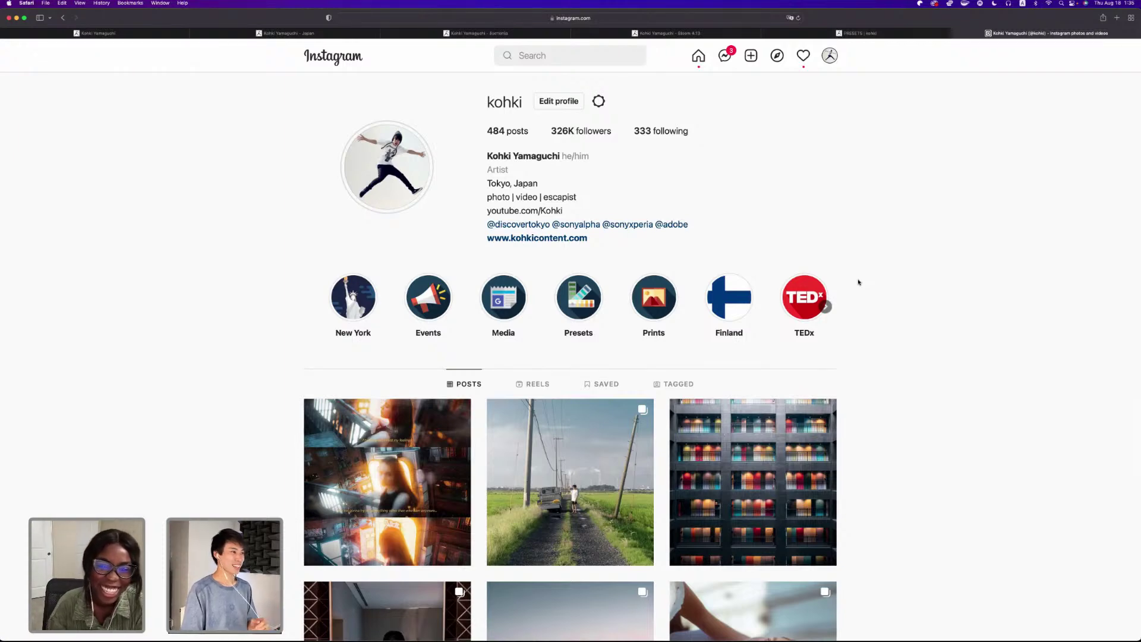
{"action": "scroll", "coordinate": [859, 282], "scroll_direction": "down", "scroll_amount": 5}
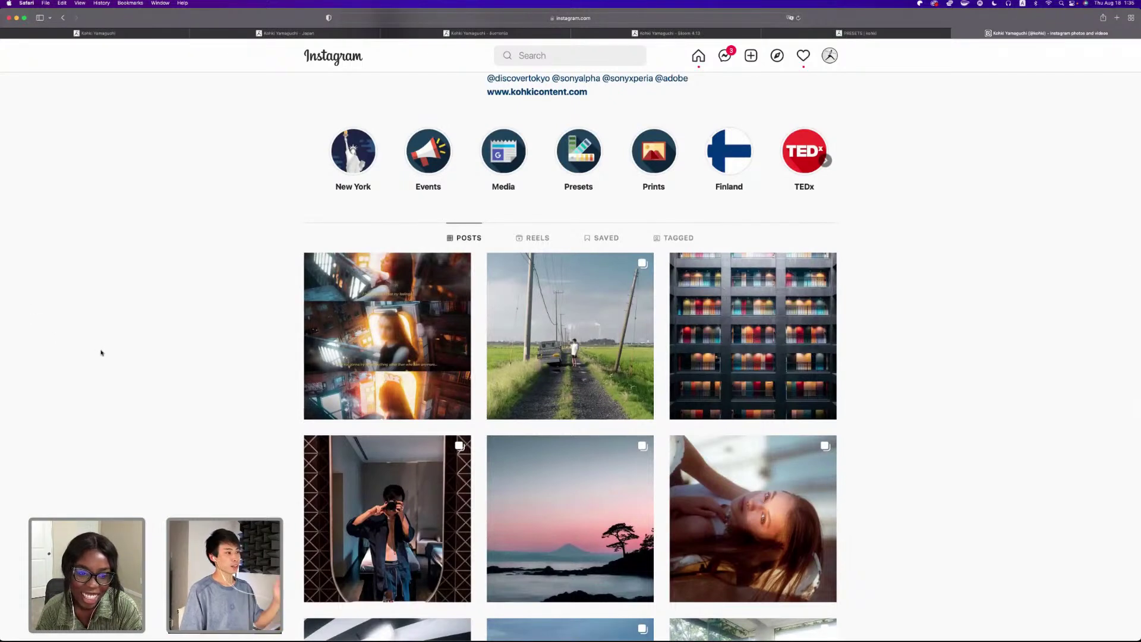
{"action": "scroll", "coordinate": [101, 352], "scroll_direction": "down", "scroll_amount": 6}
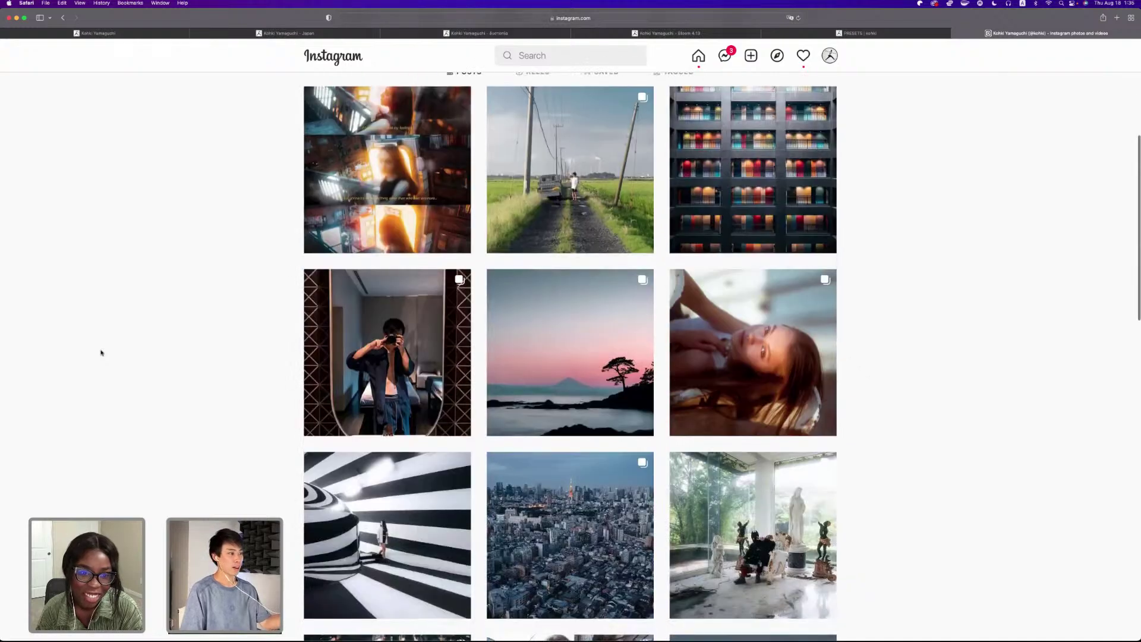
{"action": "scroll", "coordinate": [101, 353], "scroll_direction": "down", "scroll_amount": 5}
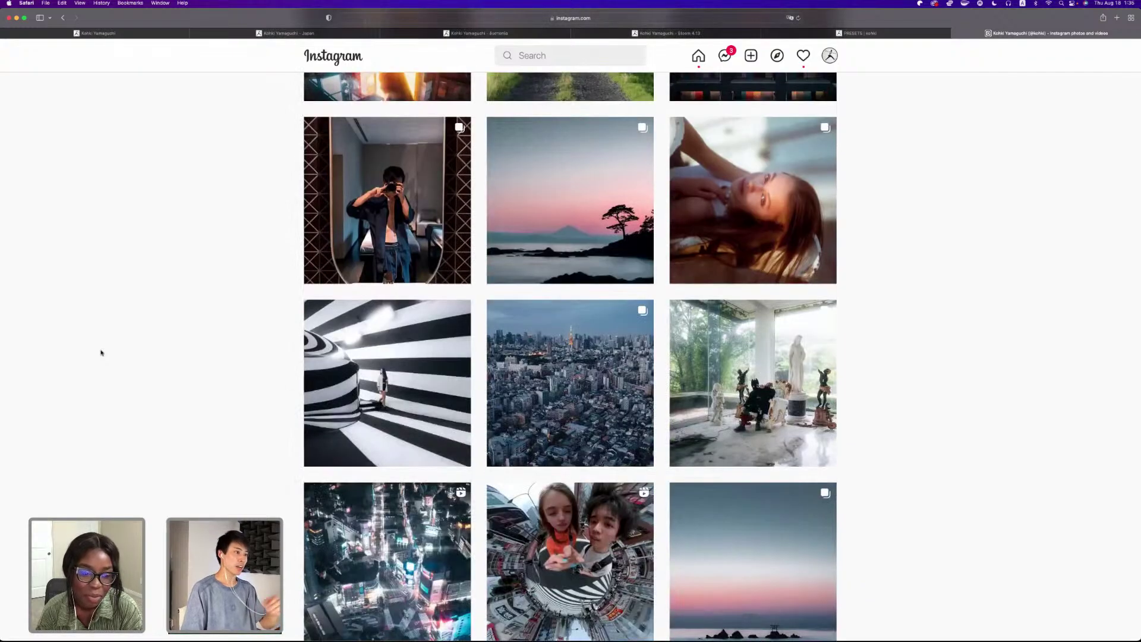
{"action": "scroll", "coordinate": [101, 353], "scroll_direction": "down", "scroll_amount": 5}
{"action": "scroll", "coordinate": [102, 353], "scroll_direction": "up", "scroll_amount": 5}
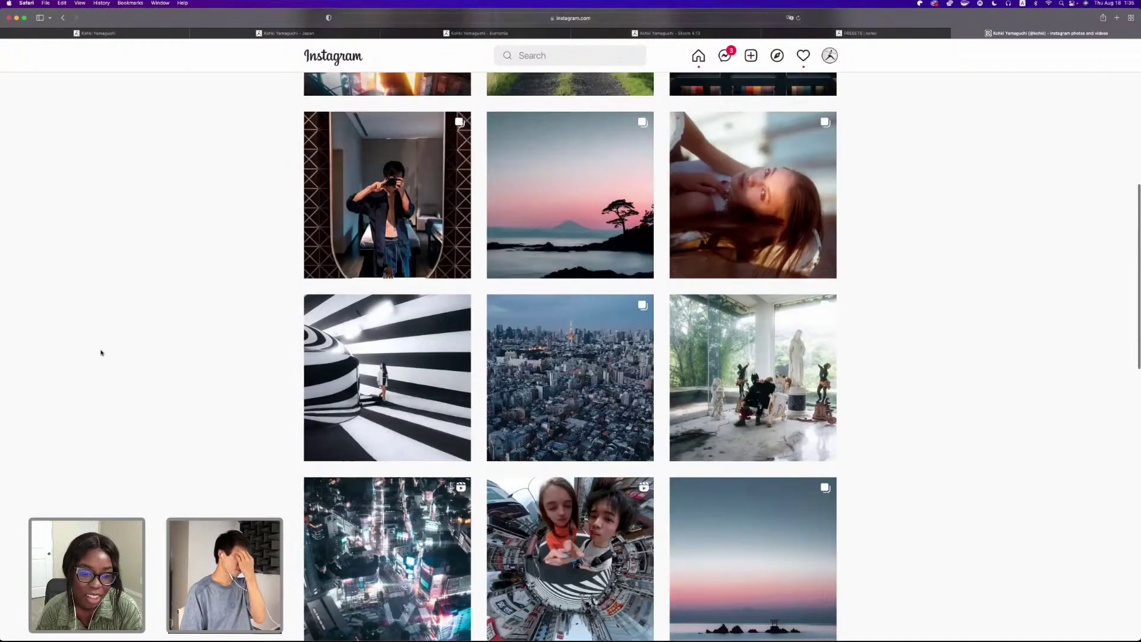
{"action": "scroll", "coordinate": [101, 352], "scroll_direction": "up", "scroll_amount": 15}
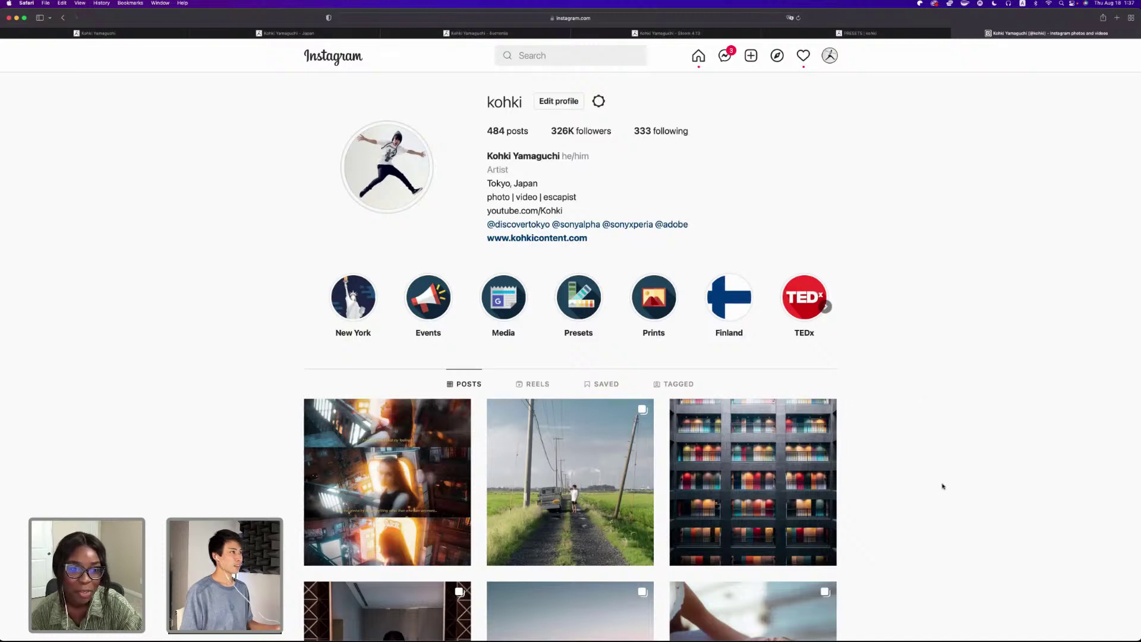
Switch to Lightroom Classic, apply the first of the User Presets to the night skyline photo and raise its Exposure to +1.00.
{"action": "key", "text": "ctrl+Up"}
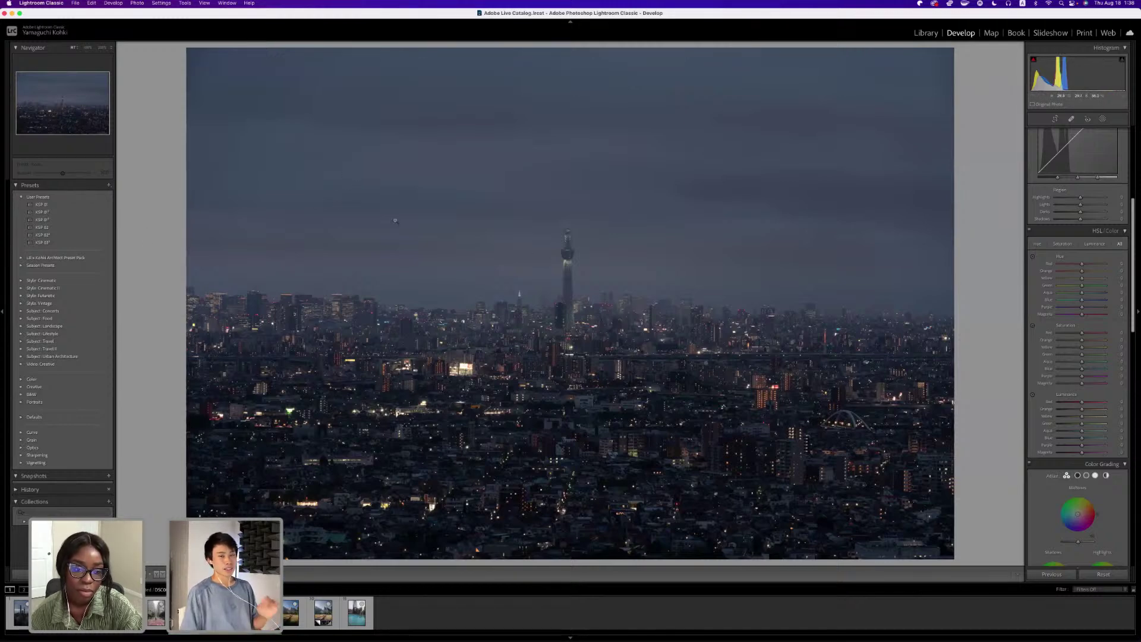
{"action": "left_click", "coordinate": [59, 205]}
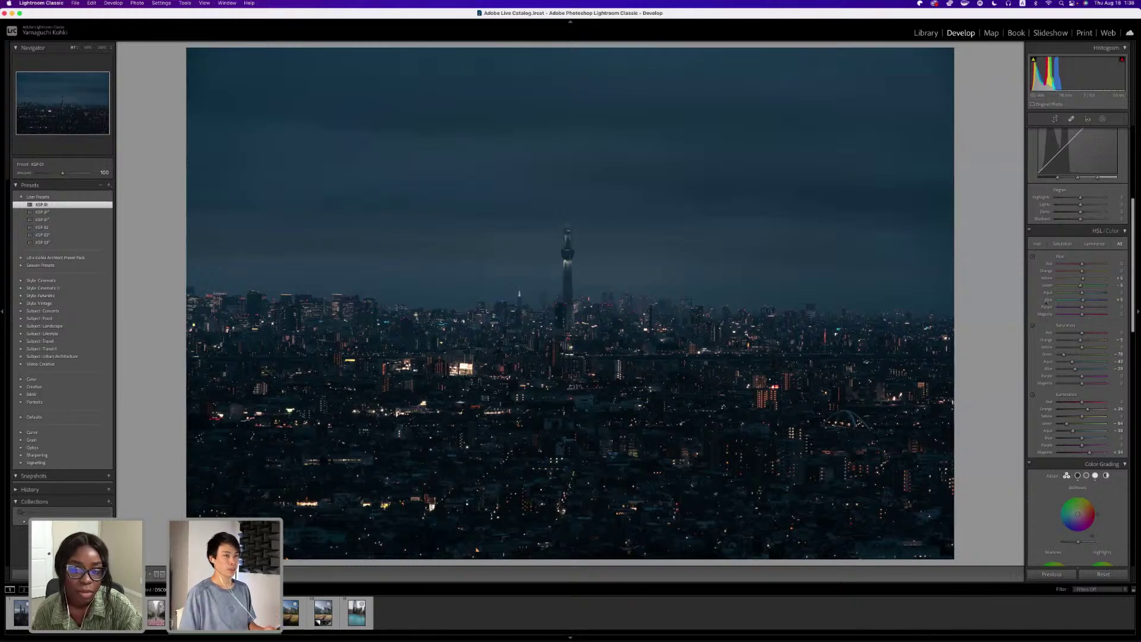
{"action": "scroll", "coordinate": [1045, 302], "scroll_direction": "up", "scroll_amount": 8}
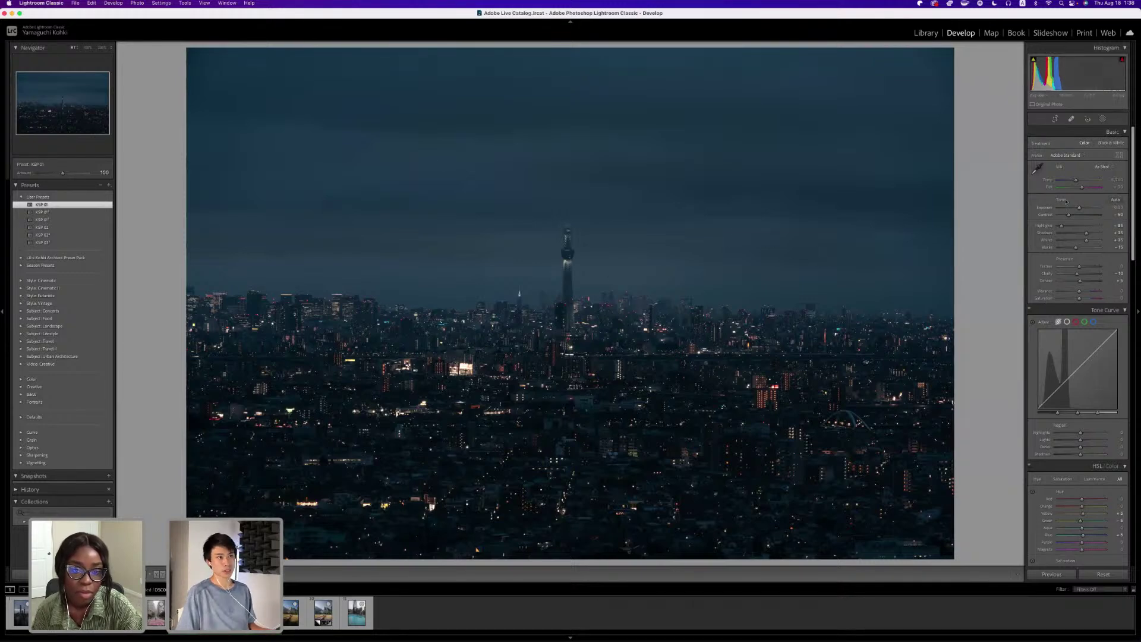
{"action": "left_click_drag", "start_coordinate": [1071, 205], "coordinate": [1082, 208]}
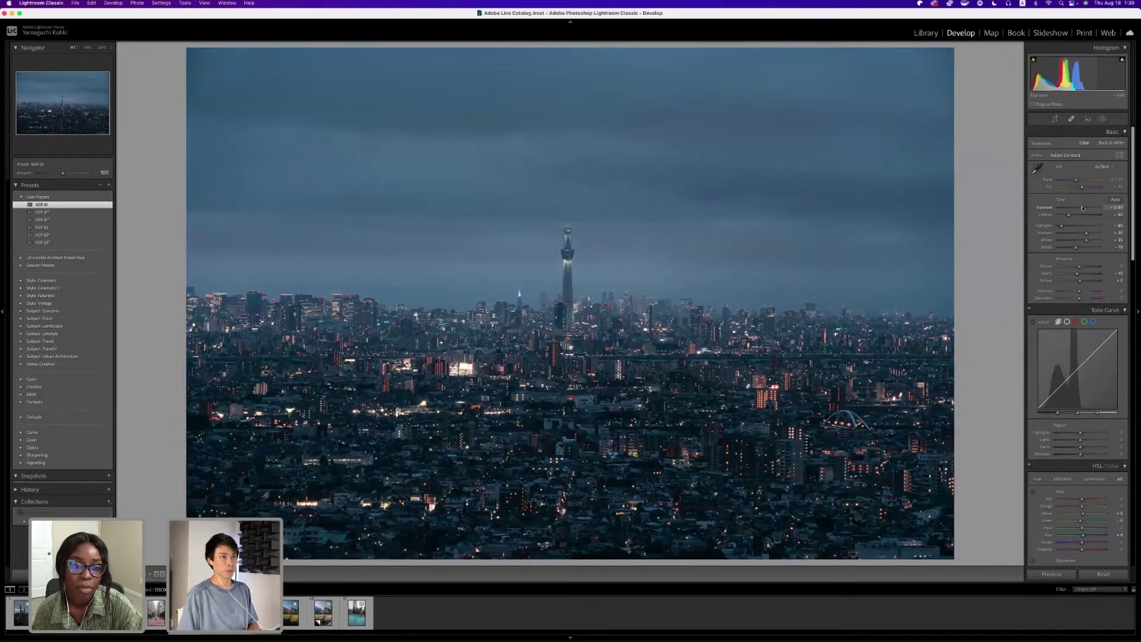
{"action": "left_click_drag", "start_coordinate": [1082, 208], "coordinate": [1083, 208]}
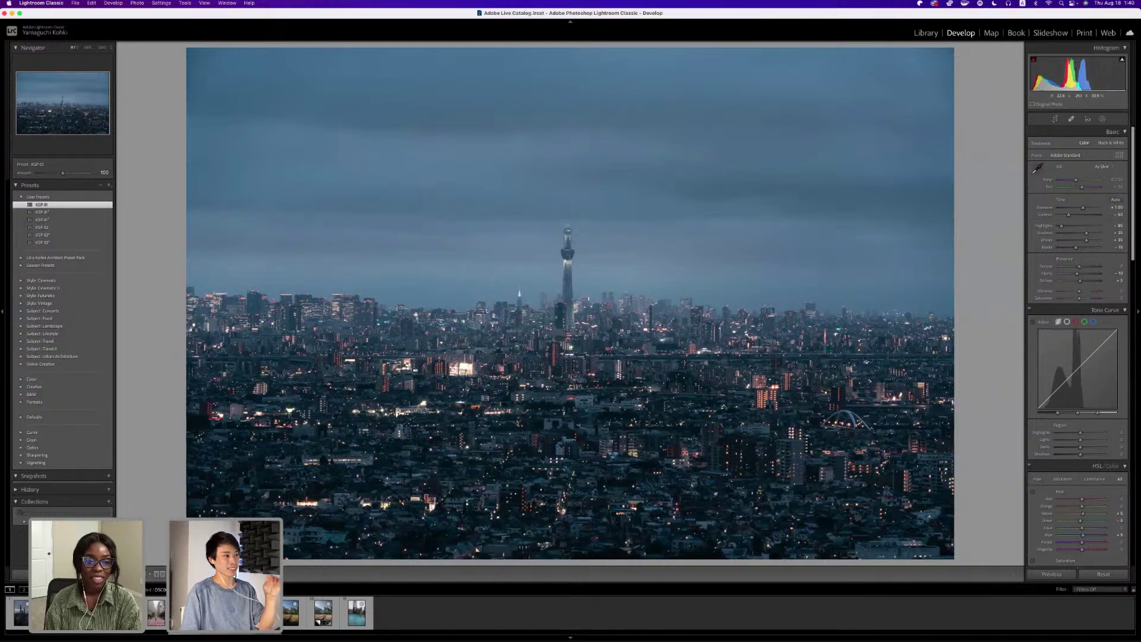
Inspect the tower and surrounding skyline up close, and check the full frame with the crop overlay without changing it.
{"action": "left_click", "coordinate": [573, 254]}
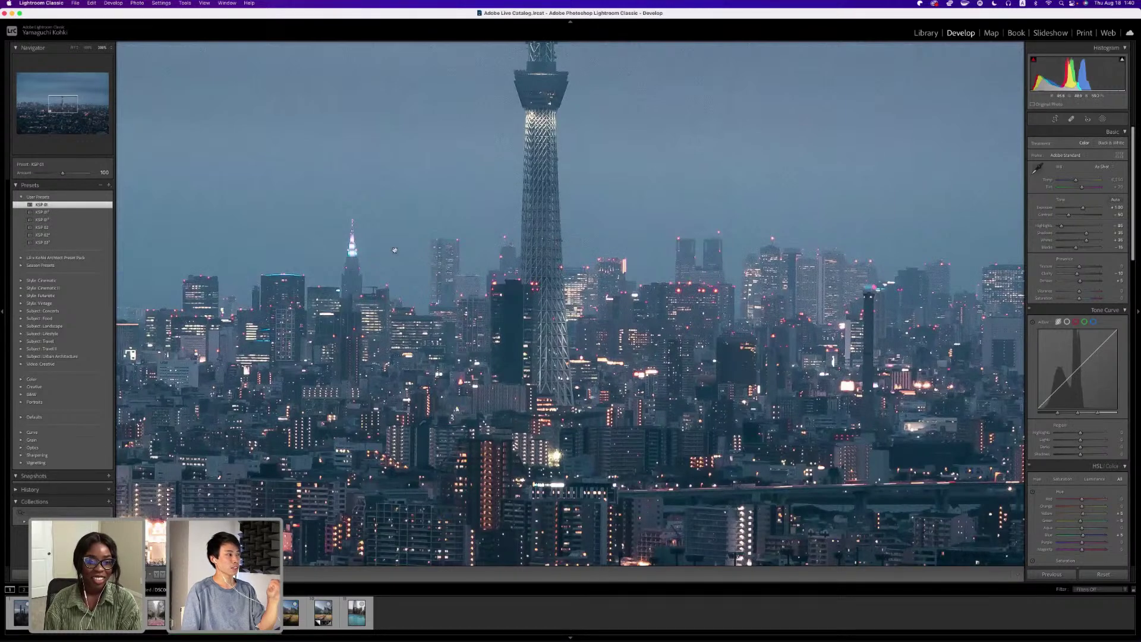
{"action": "left_click", "coordinate": [457, 262]}
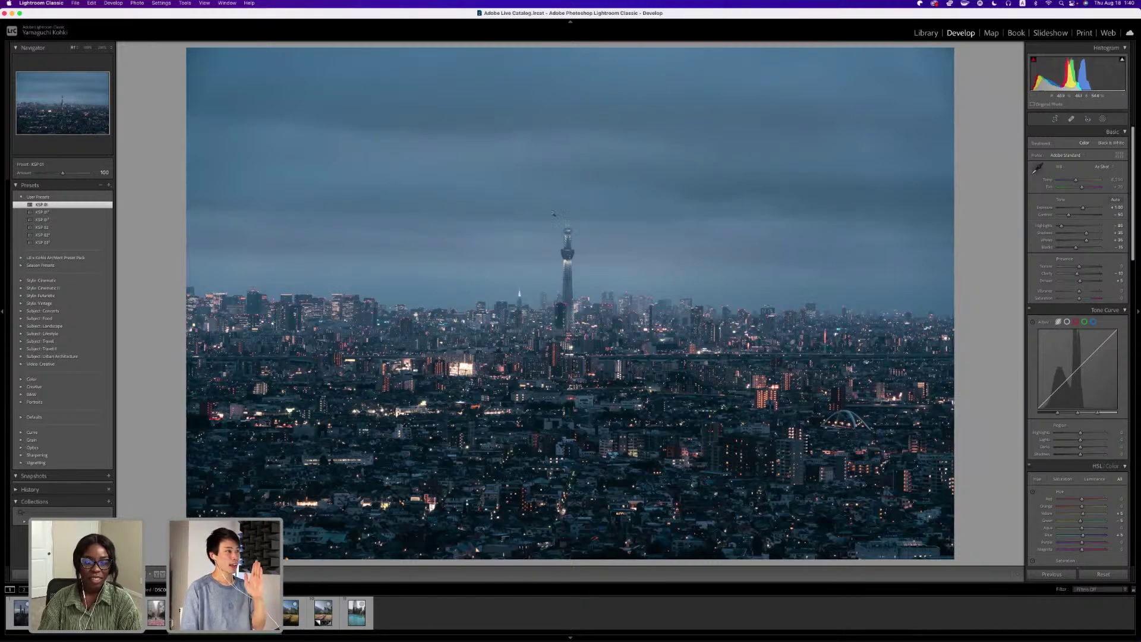
{"action": "left_click", "coordinate": [1056, 119]}
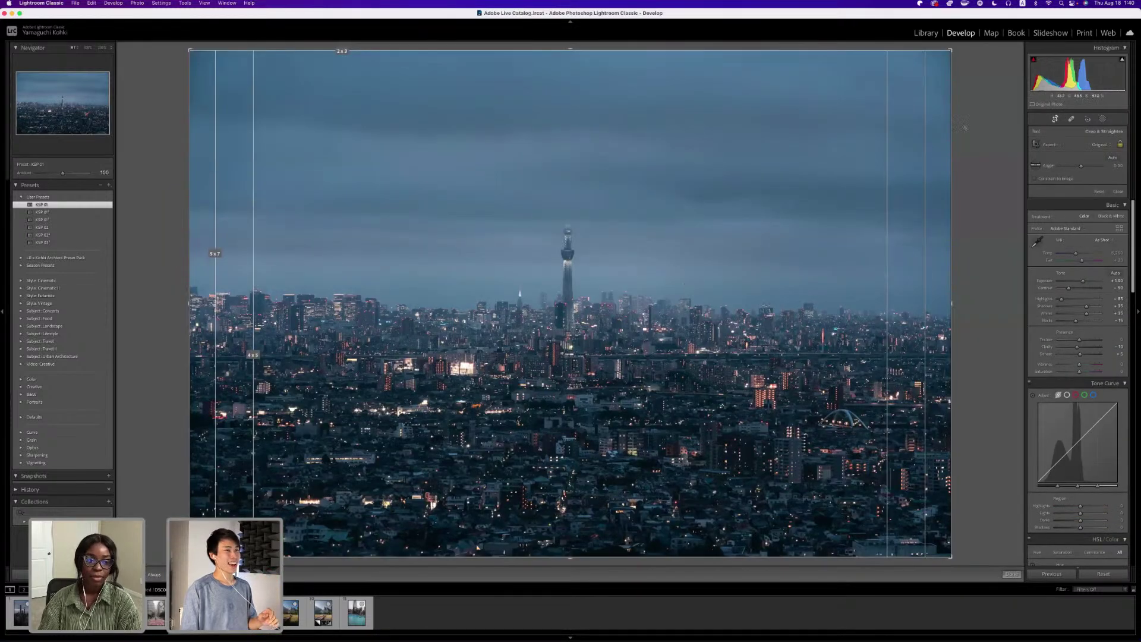
{"action": "left_click", "coordinate": [1055, 119]}
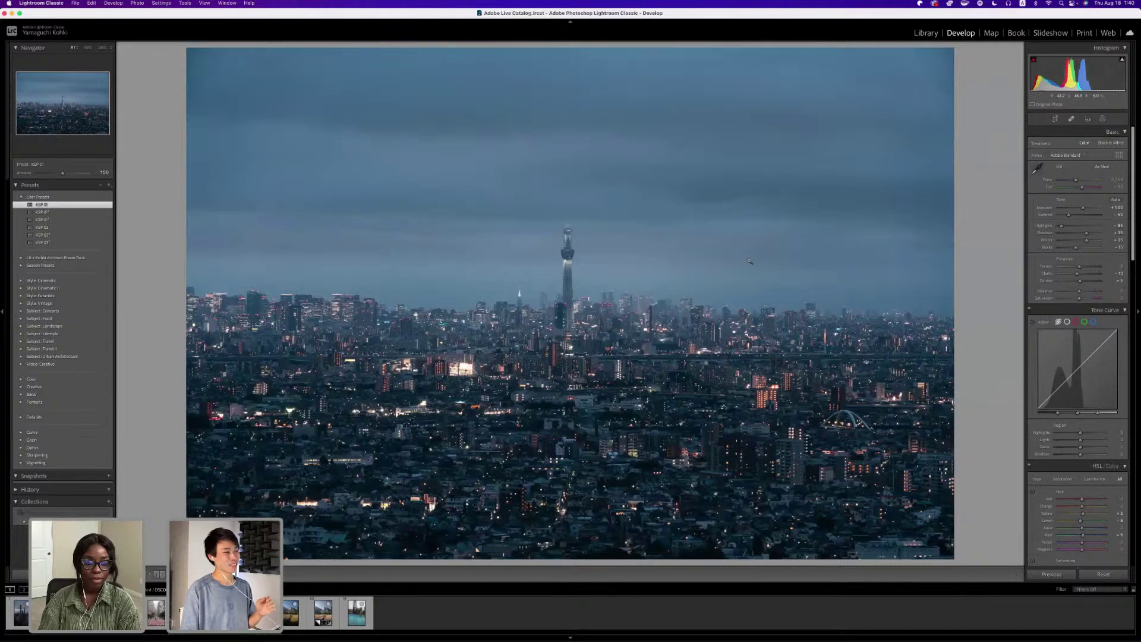
{"action": "left_click", "coordinate": [561, 304]}
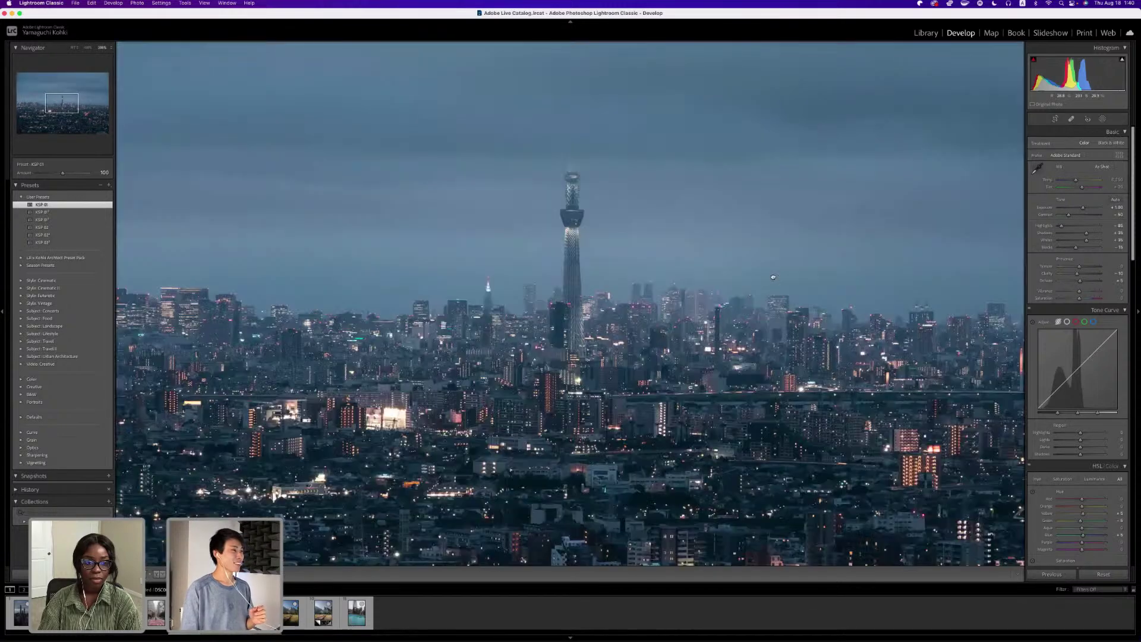
Straighten the skyline photo by rotating its crop slightly, apply the crop and check the framing.
{"action": "scroll", "coordinate": [174, 376], "scroll_direction": "right", "scroll_amount": 10}
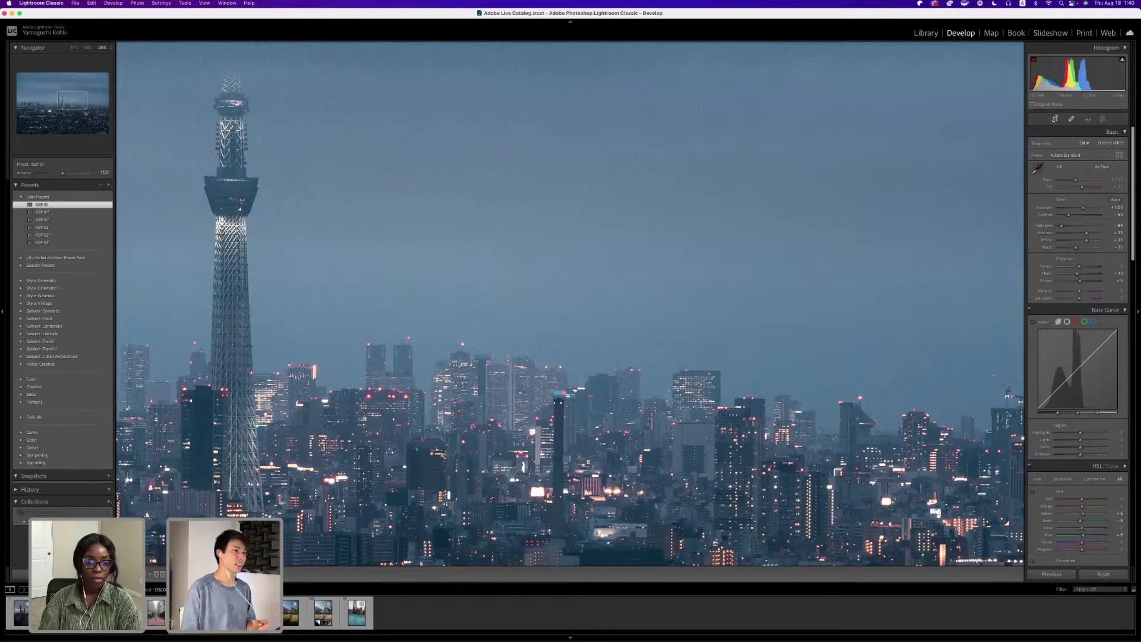
{"action": "left_click", "coordinate": [1055, 119]}
{"action": "left_click_drag", "start_coordinate": [986, 265], "coordinate": [989, 259]}
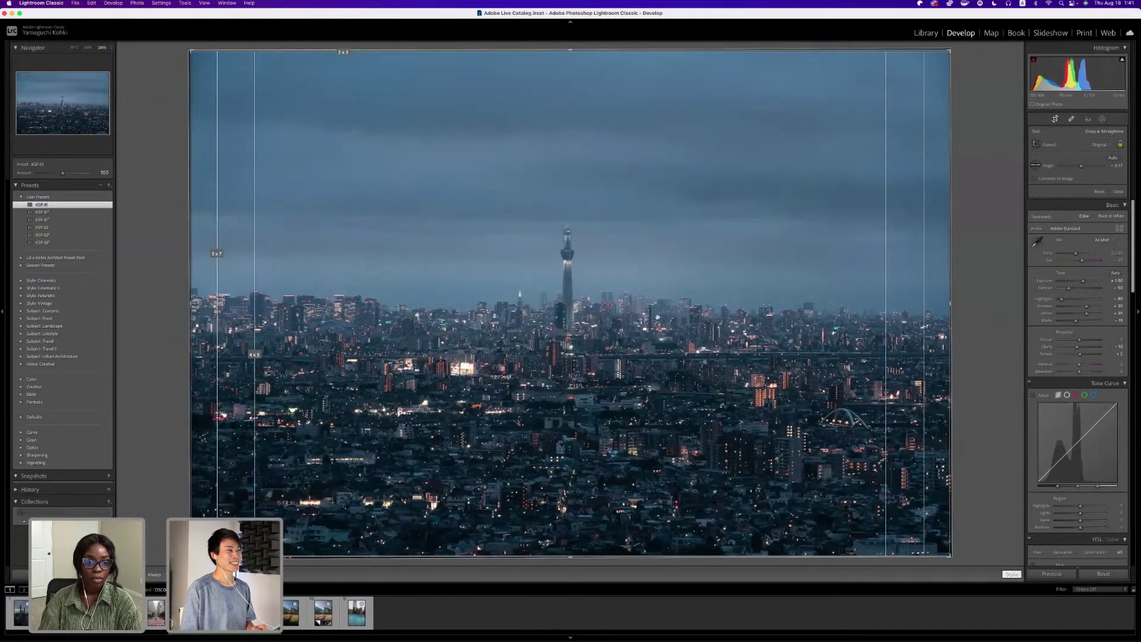
{"action": "left_click", "coordinate": [1012, 574]}
{"action": "left_click", "coordinate": [618, 285]}
{"action": "left_click", "coordinate": [643, 349]}
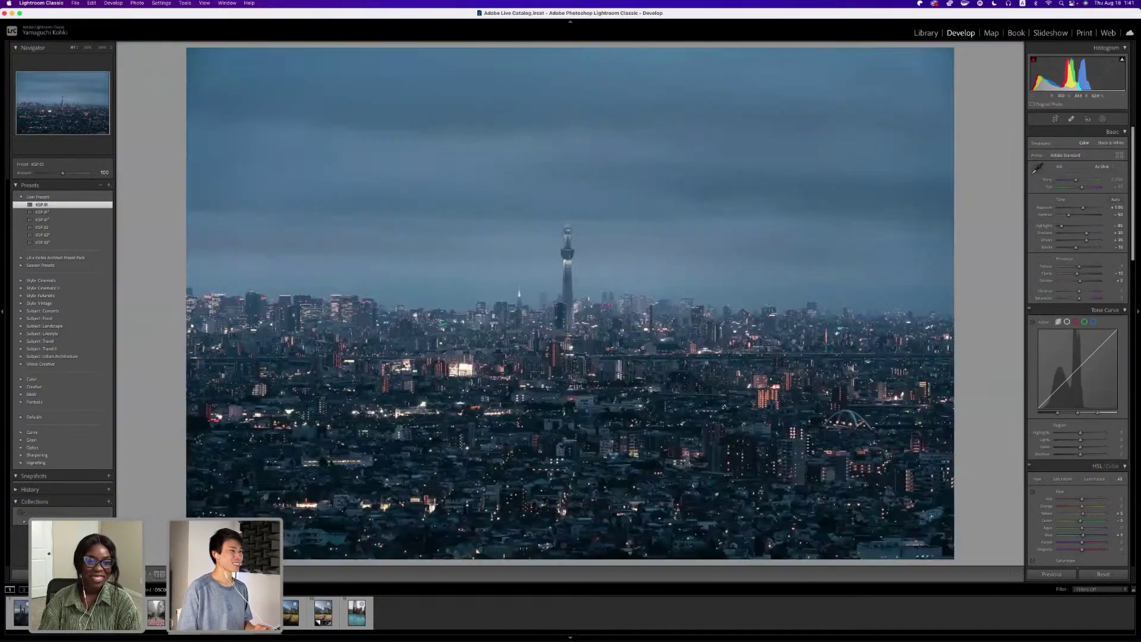
Try to level the crop along the city horizon, and undo that adjustment.
{"action": "left_click", "coordinate": [1055, 119]}
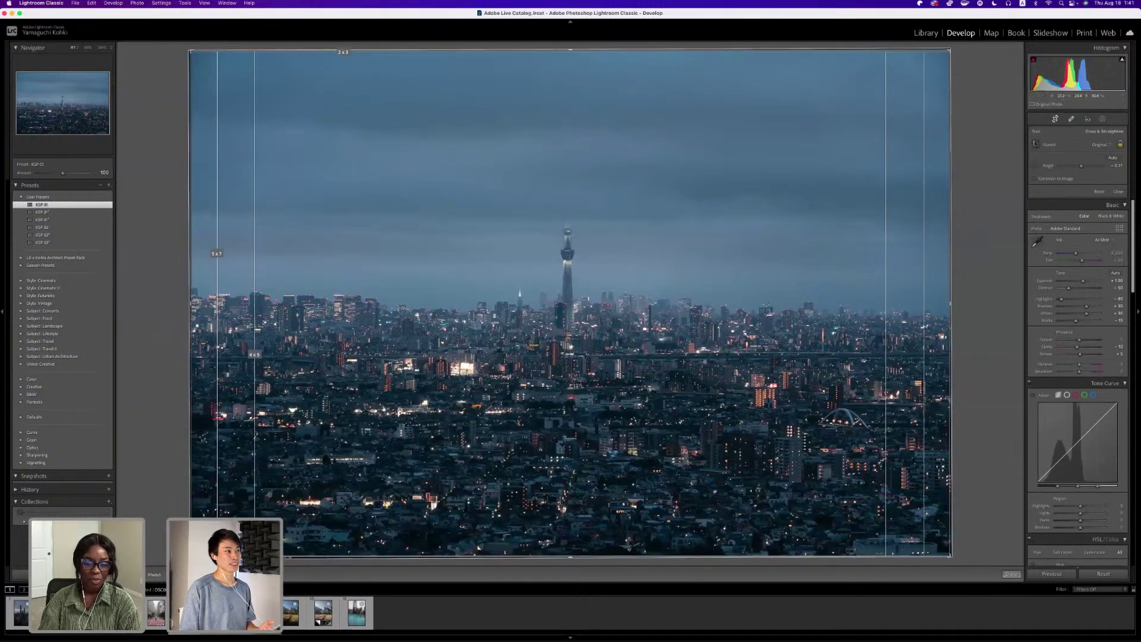
{"action": "left_click_drag", "start_coordinate": [525, 338], "coordinate": [765, 338]}
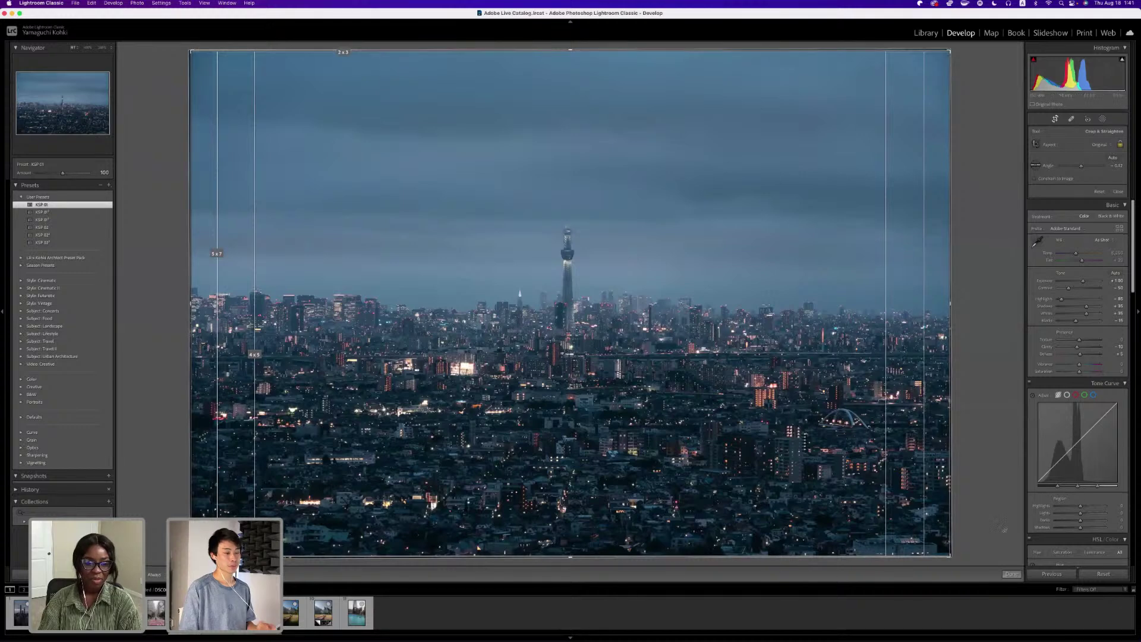
{"action": "key", "text": "super+z"}
{"action": "left_click", "coordinate": [1012, 575]}
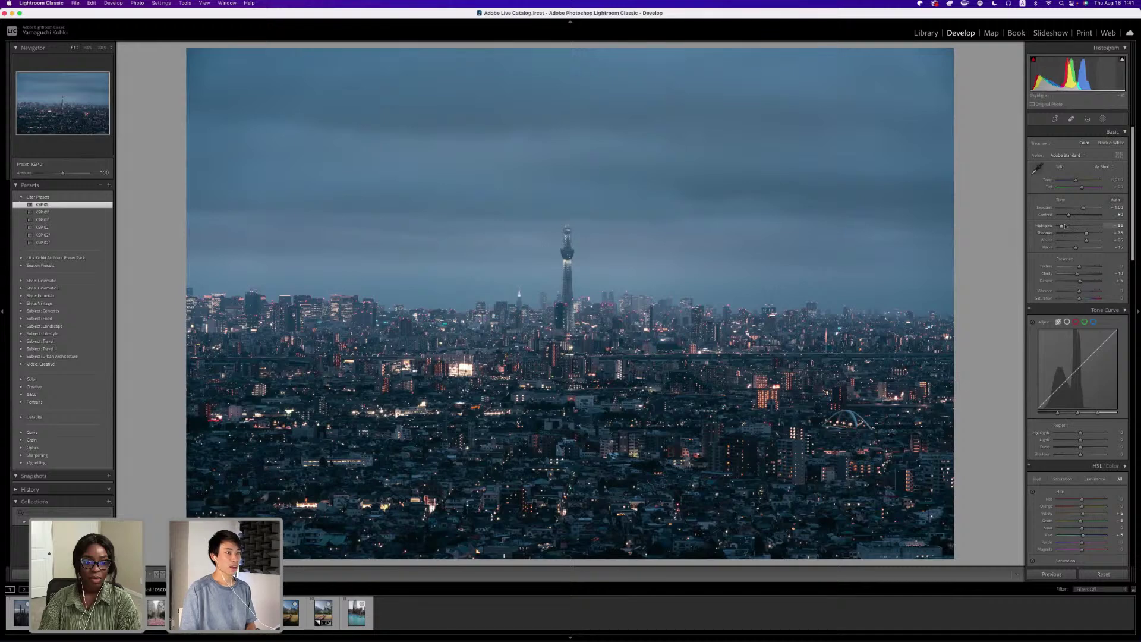
Raise the Highlights and slightly raise the Whites, checking the bright building lights up close.
{"action": "left_click_drag", "start_coordinate": [1064, 226], "coordinate": [1075, 225]}
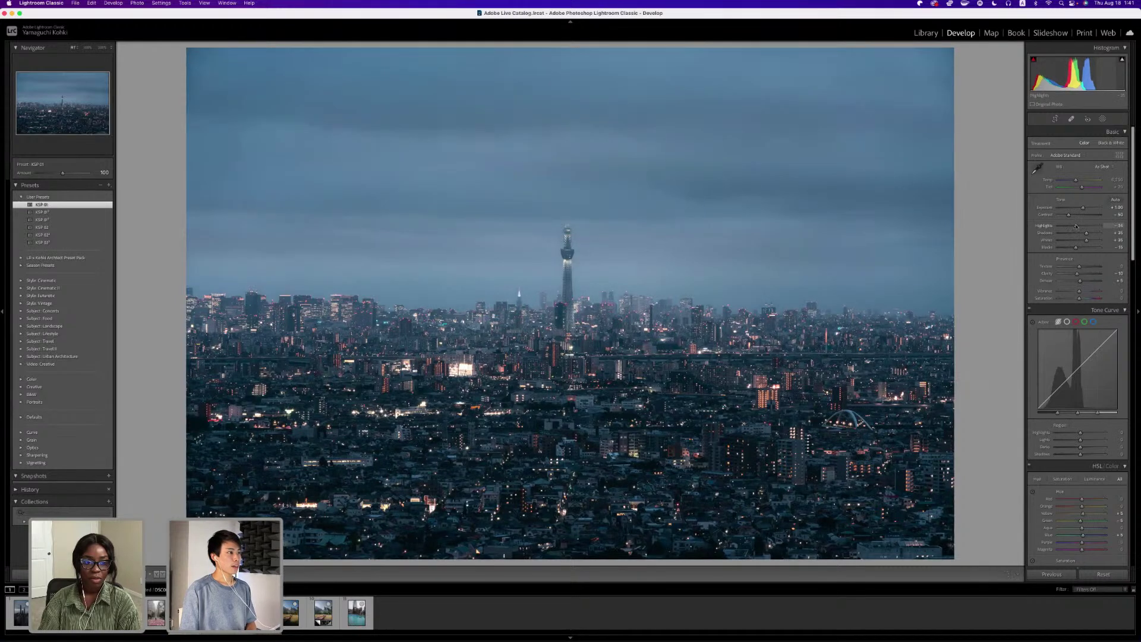
{"action": "left_click", "coordinate": [478, 368]}
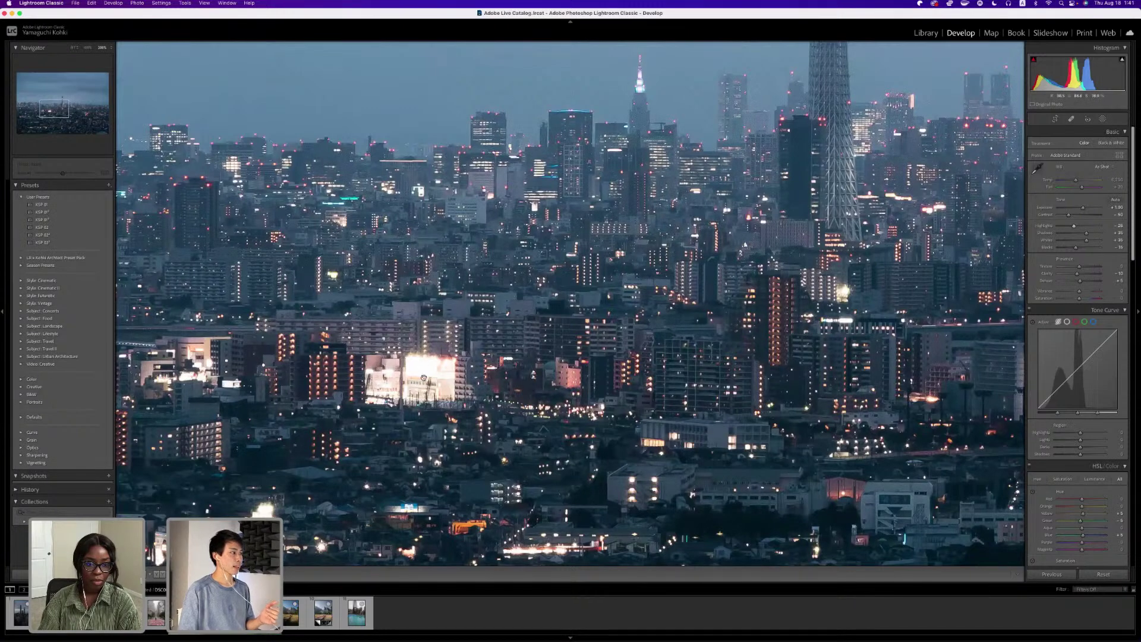
{"action": "left_click_drag", "start_coordinate": [726, 325], "coordinate": [702, 381]}
{"action": "left_click", "coordinate": [702, 380]}
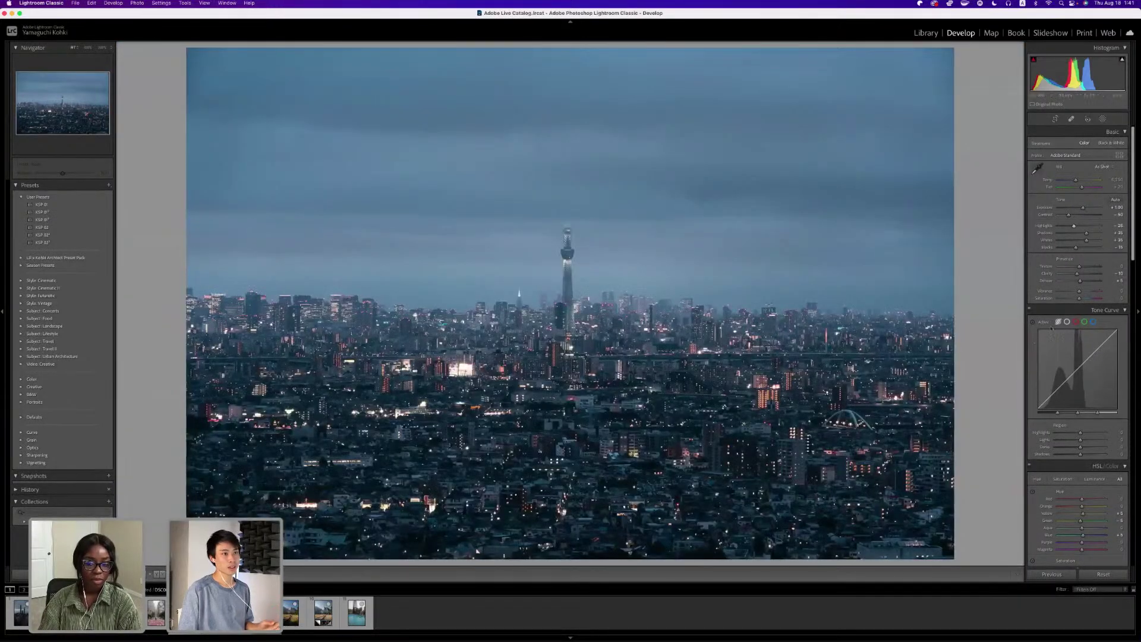
{"action": "mouse_move", "coordinate": [1078, 227]}
{"action": "left_mouse_down"}
{"action": "mouse_move", "coordinate": [1083, 242]}
{"action": "mouse_move", "coordinate": [1086, 230]}
{"action": "left_mouse_up"}
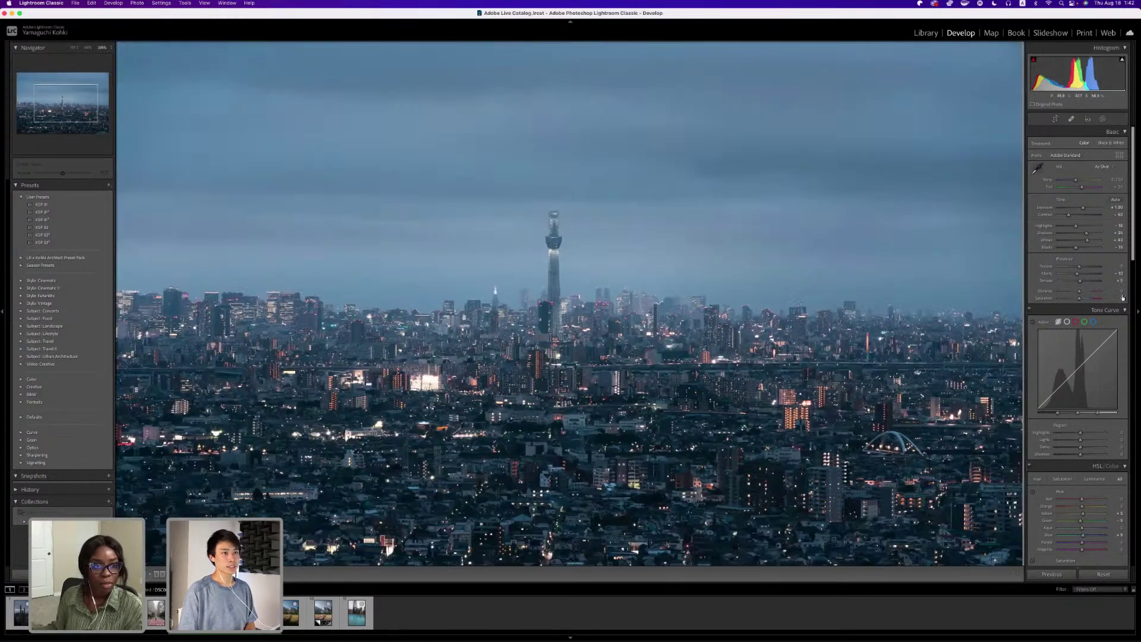
Inspect the haze around the skyline up close, test a stronger Dehaze and reset Dehaze to 0.
{"action": "left_click", "coordinate": [633, 300]}
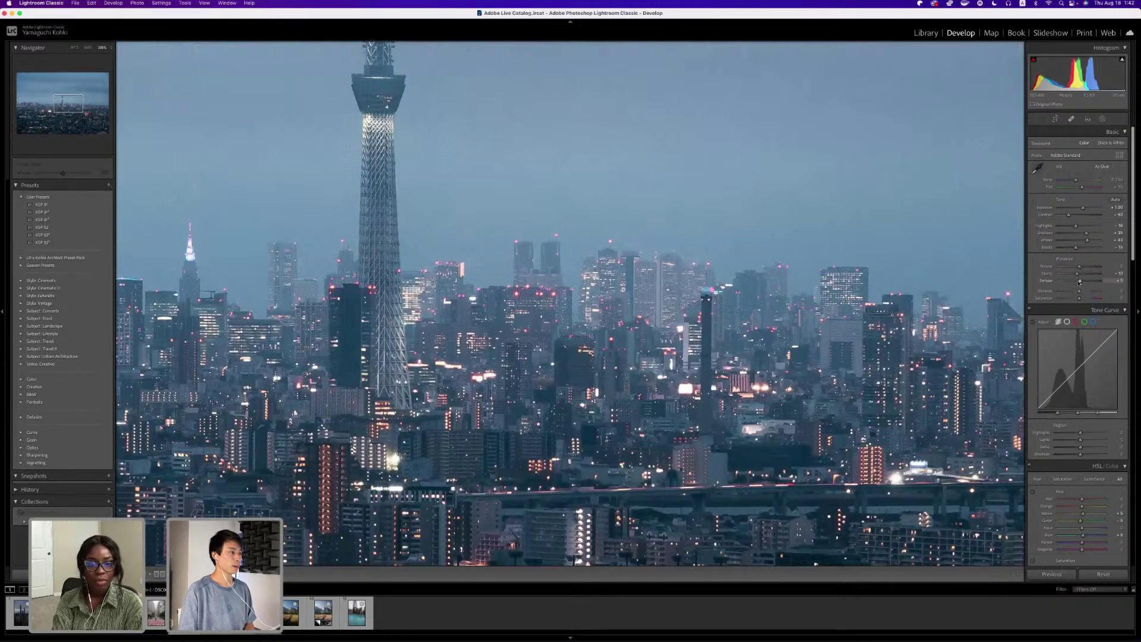
{"action": "left_click", "coordinate": [629, 300]}
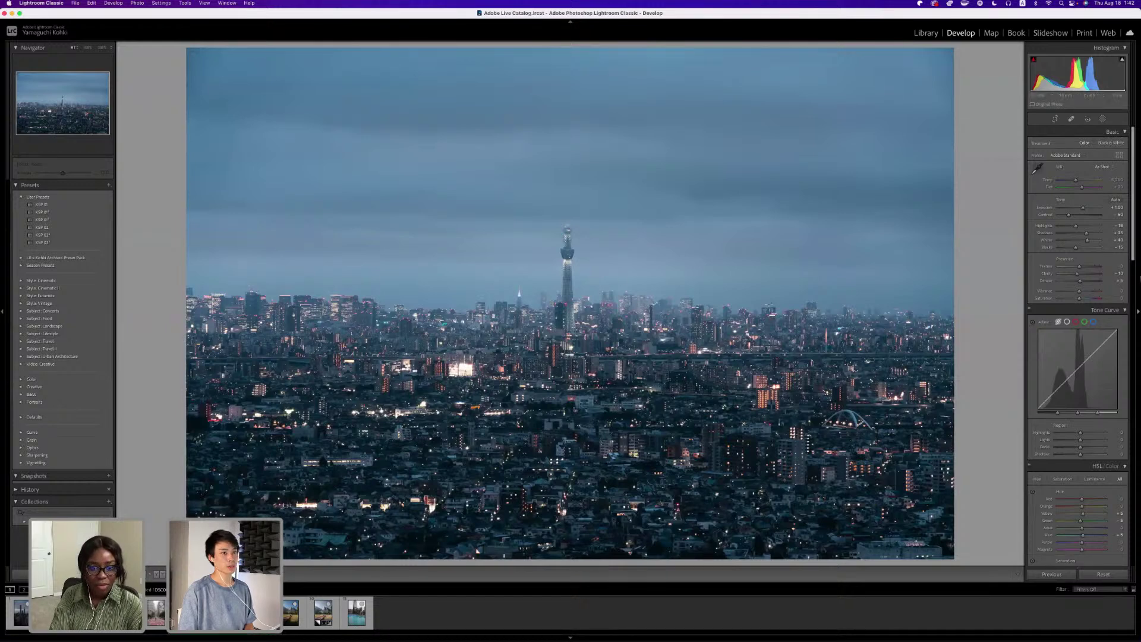
{"action": "double_click", "coordinate": [1080, 282]}
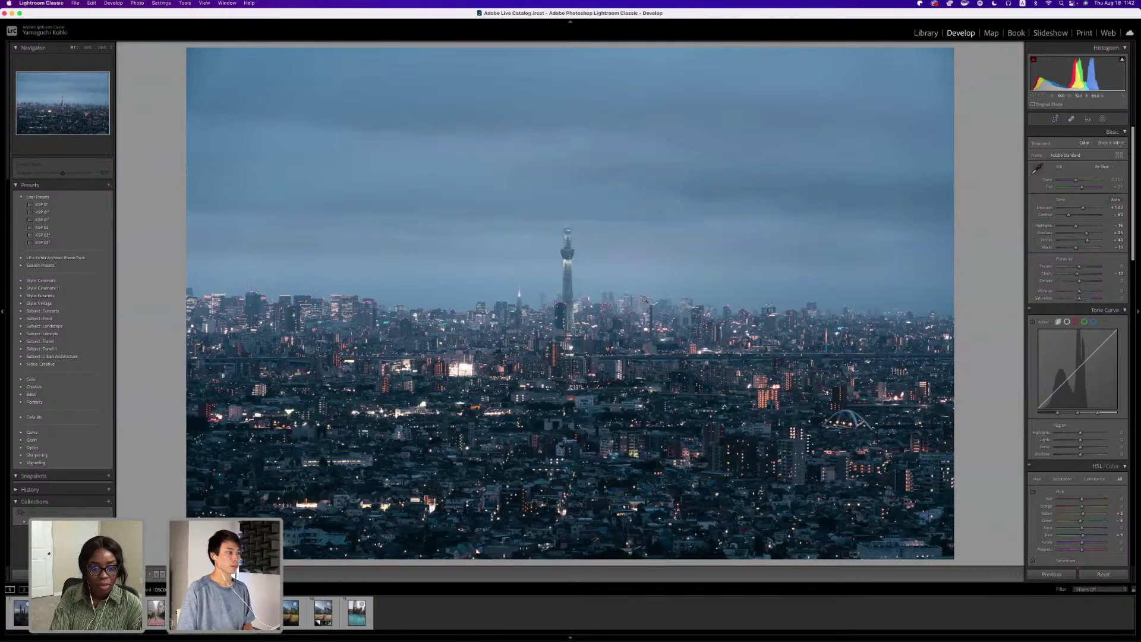
{"action": "left_click_drag", "start_coordinate": [1080, 282], "coordinate": [1087, 281]}
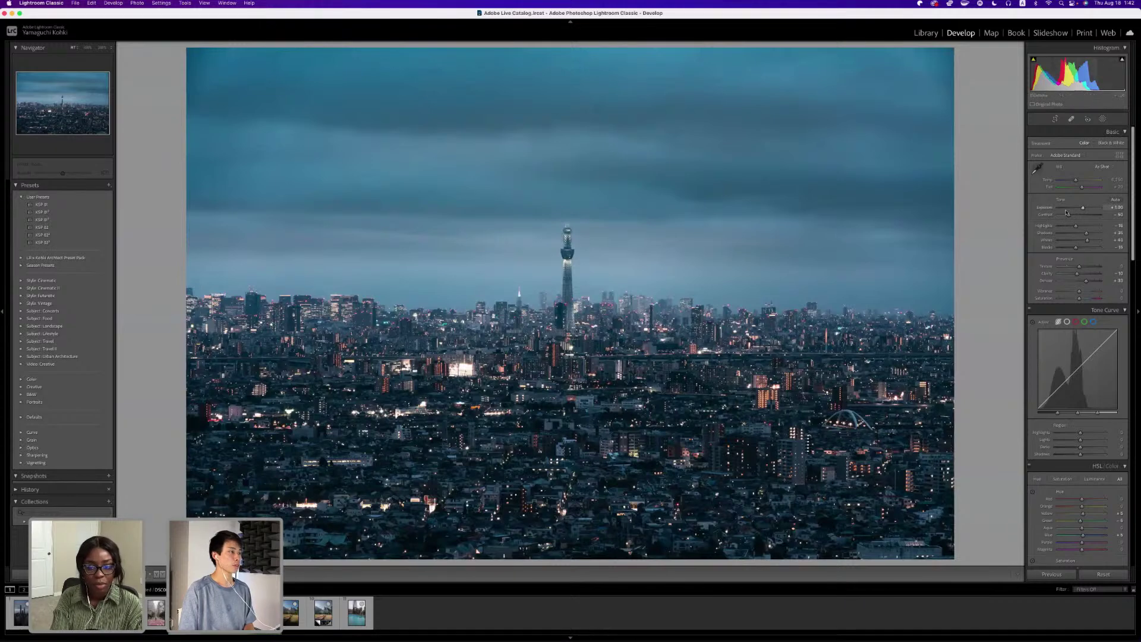
{"action": "double_click", "coordinate": [1088, 282]}
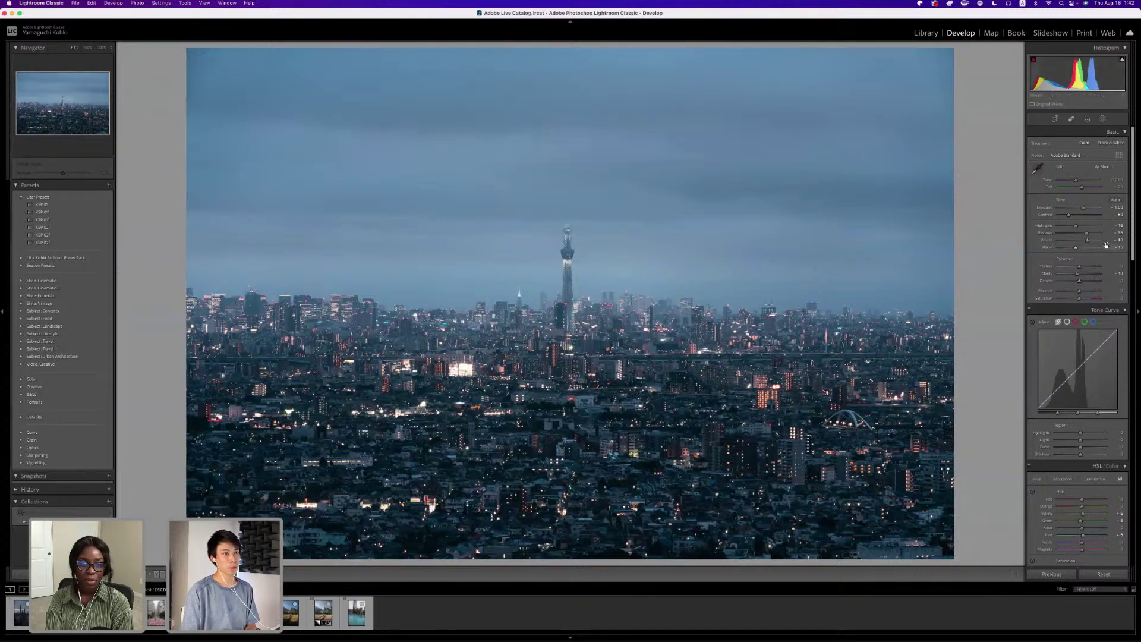
Set the white balance to Temp 7,250 and Tint +10, and check the city colours up close.
{"action": "left_click_drag", "start_coordinate": [1080, 184], "coordinate": [1080, 184]}
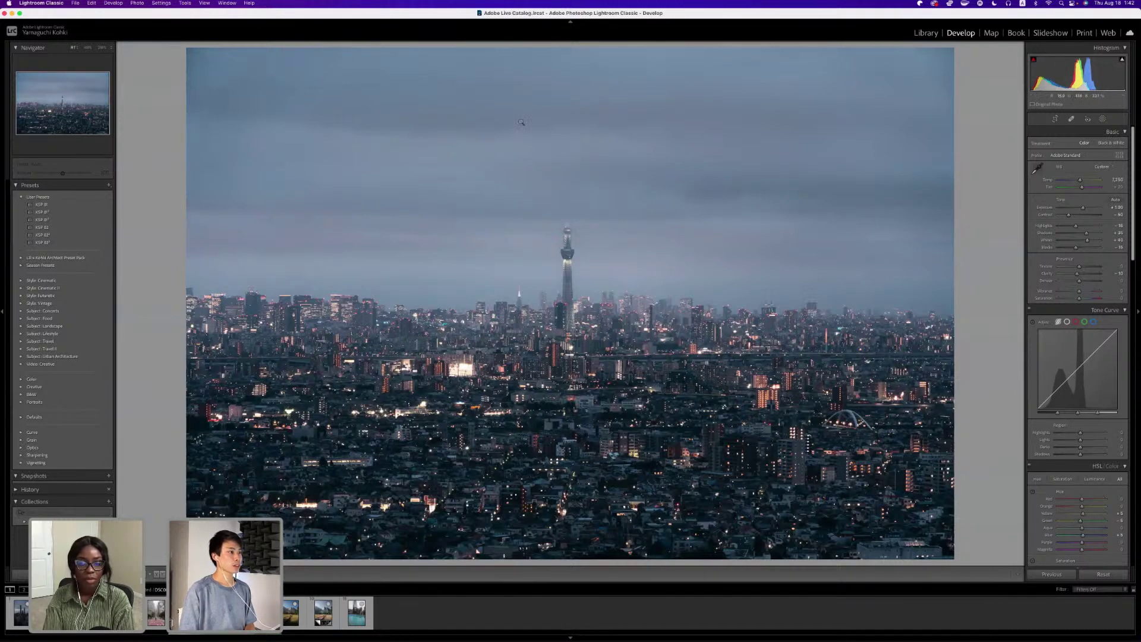
{"action": "left_click_drag", "start_coordinate": [1085, 208], "coordinate": [1085, 208]}
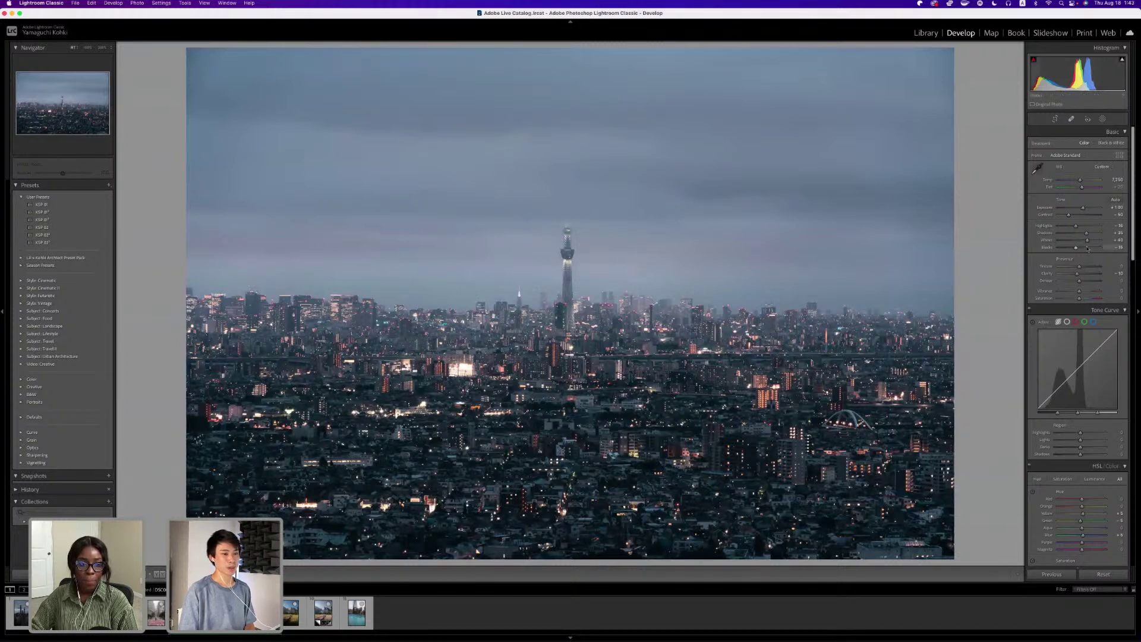
{"action": "scroll", "coordinate": [1088, 249], "scroll_direction": "down", "scroll_amount": 8}
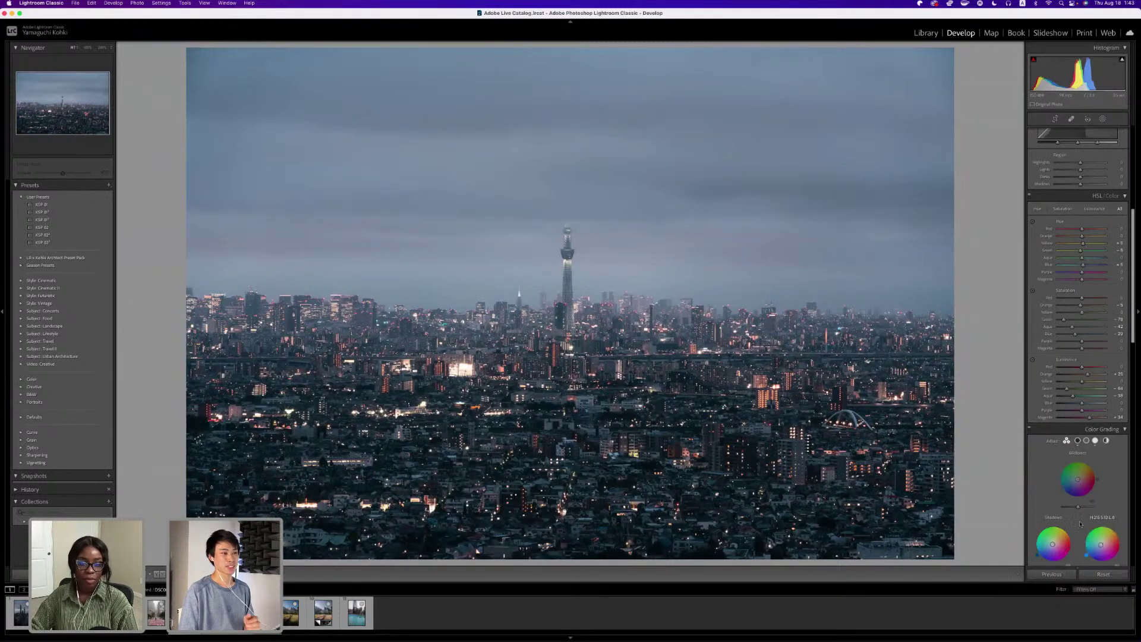
{"action": "scroll", "coordinate": [1088, 529], "scroll_direction": "up", "scroll_amount": 6}
{"action": "scroll", "coordinate": [1079, 515], "scroll_direction": "up", "scroll_amount": 2}
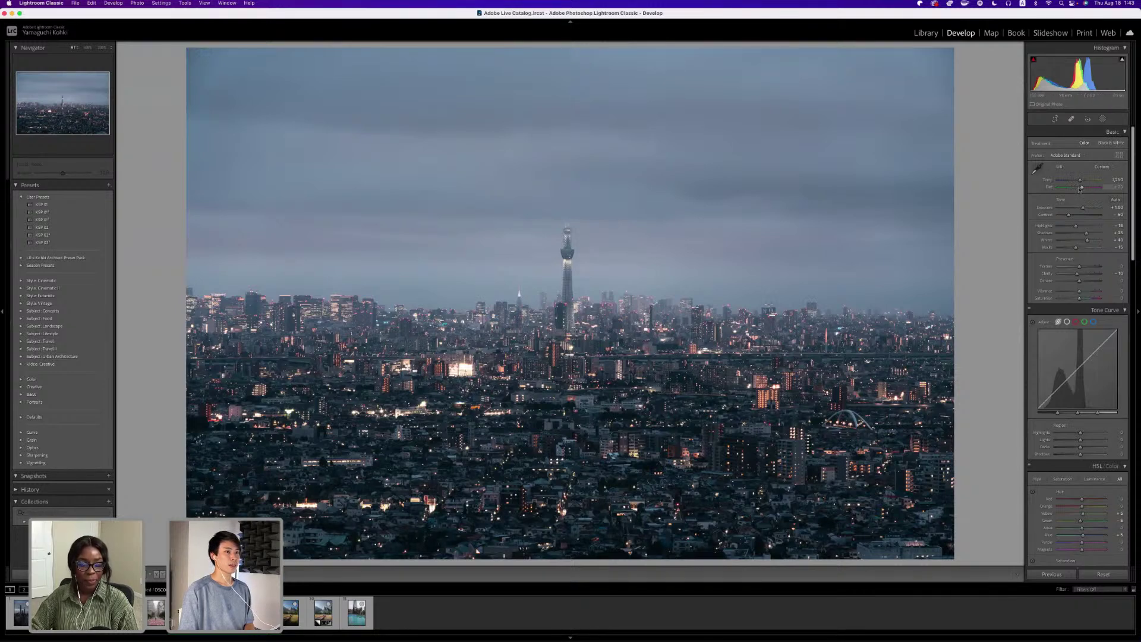
{"action": "left_click_drag", "start_coordinate": [1081, 187], "coordinate": [1081, 188]}
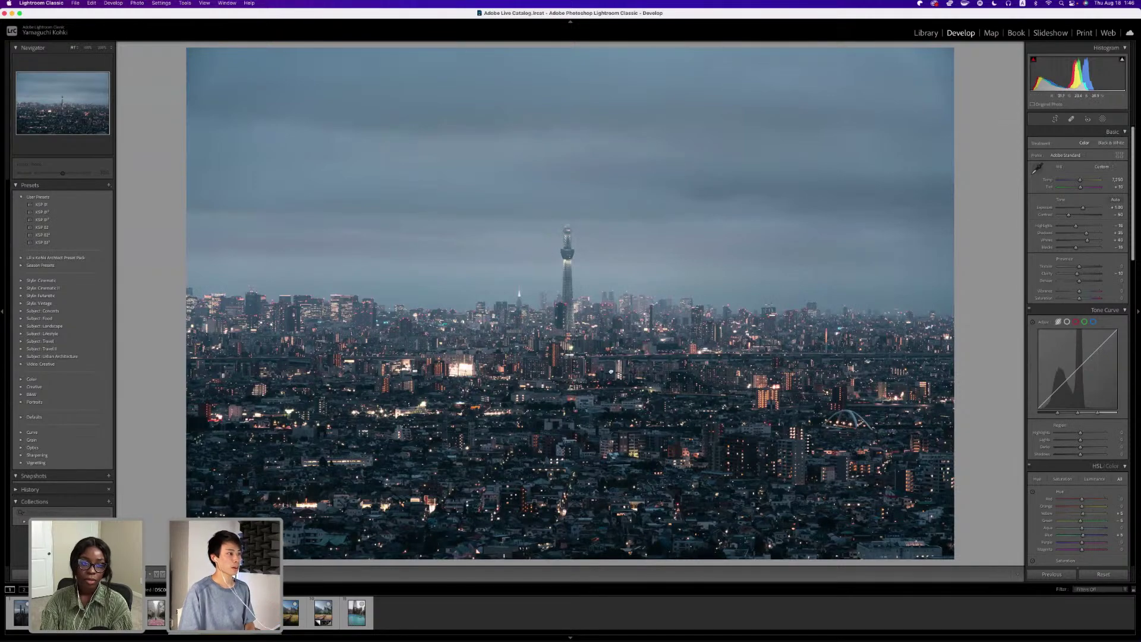
{"action": "left_click", "coordinate": [611, 372]}
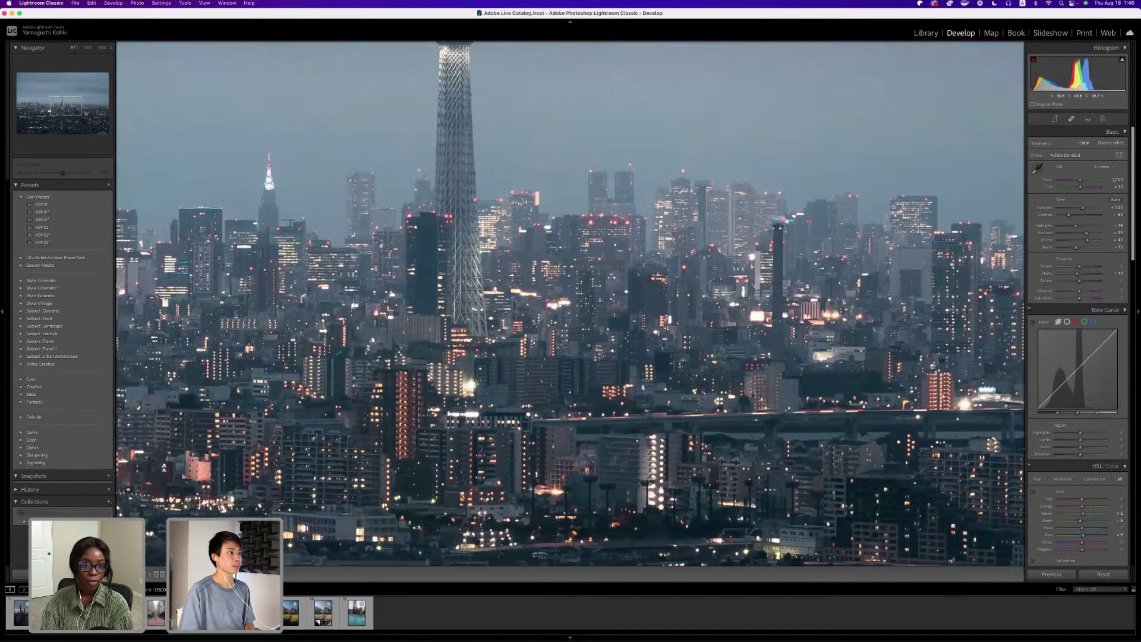
{"action": "left_click", "coordinate": [588, 345]}
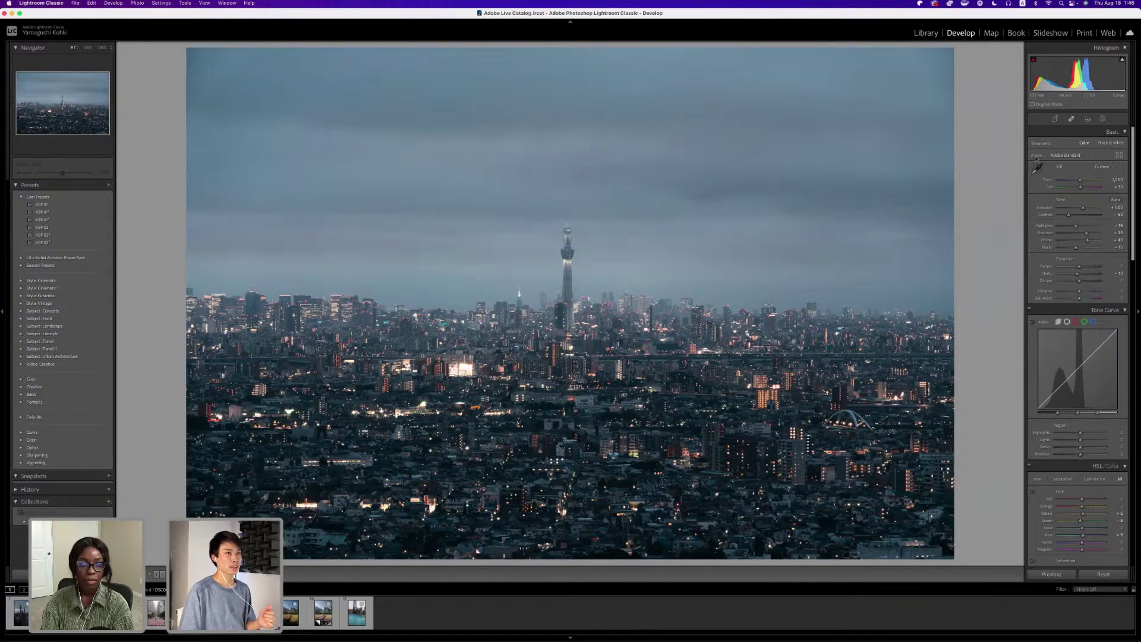
Add a linear gradient mask fading down from the sky and darken it with lower Exposure, Shadows, Whites and Blacks.
{"action": "left_click", "coordinate": [1102, 119]}
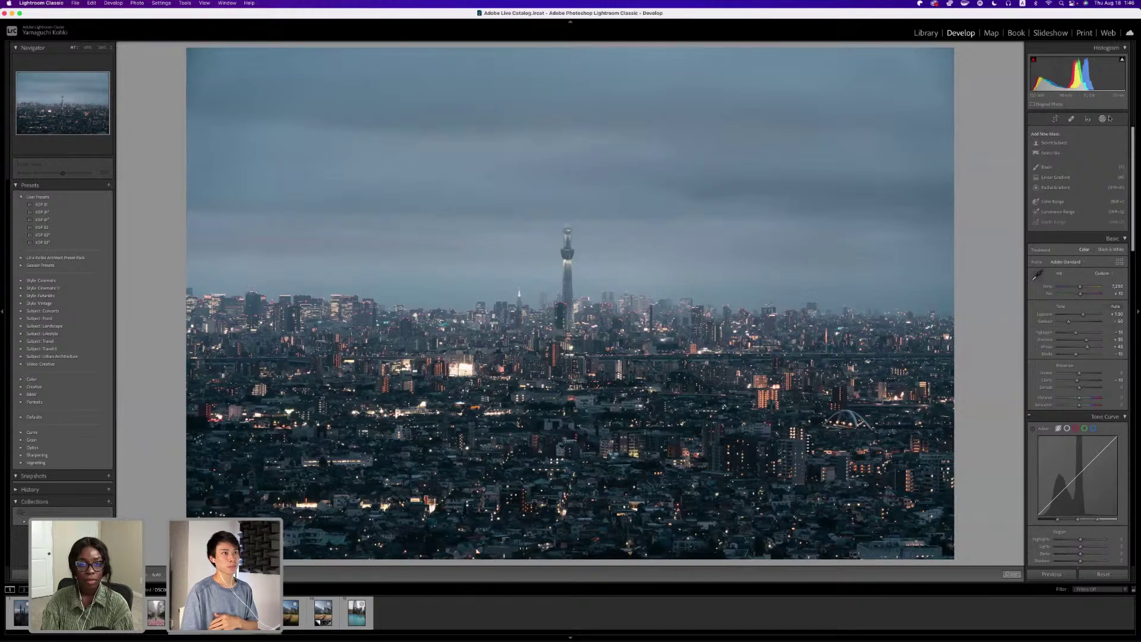
{"action": "left_click", "coordinate": [1055, 182]}
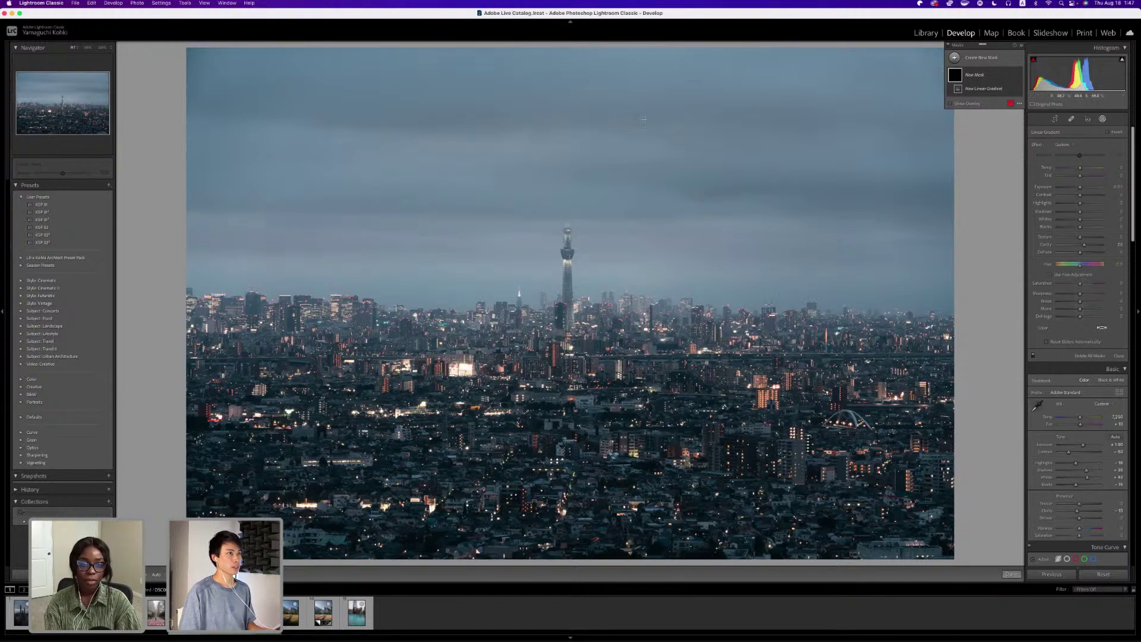
{"action": "left_click_drag", "start_coordinate": [593, 390], "coordinate": [602, 542]}
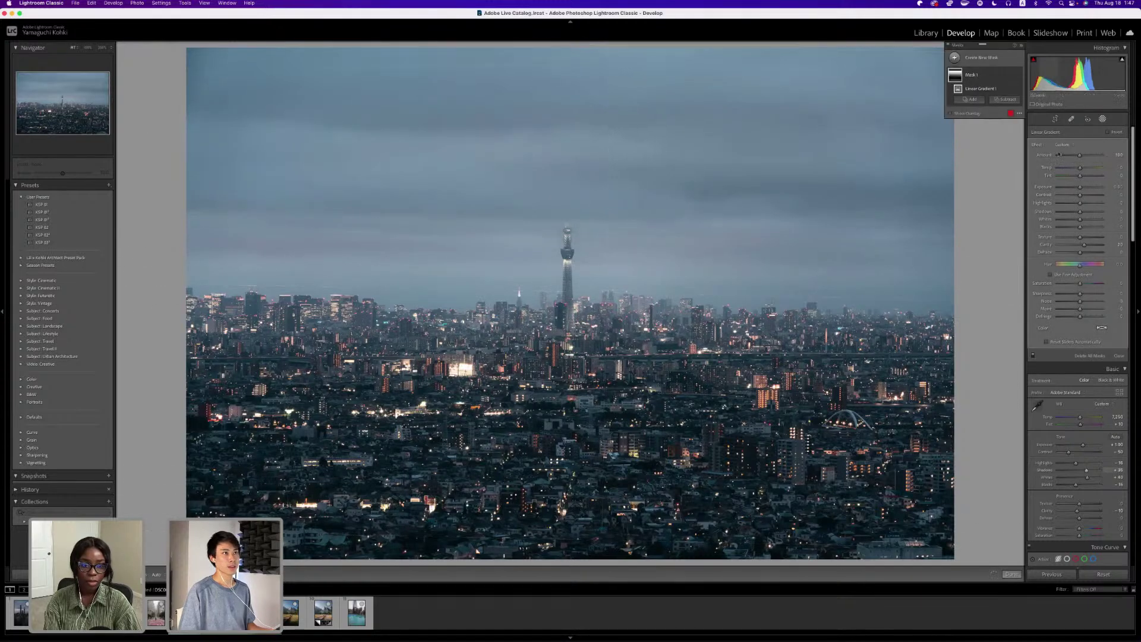
{"action": "left_click_drag", "start_coordinate": [1081, 188], "coordinate": [1077, 188]}
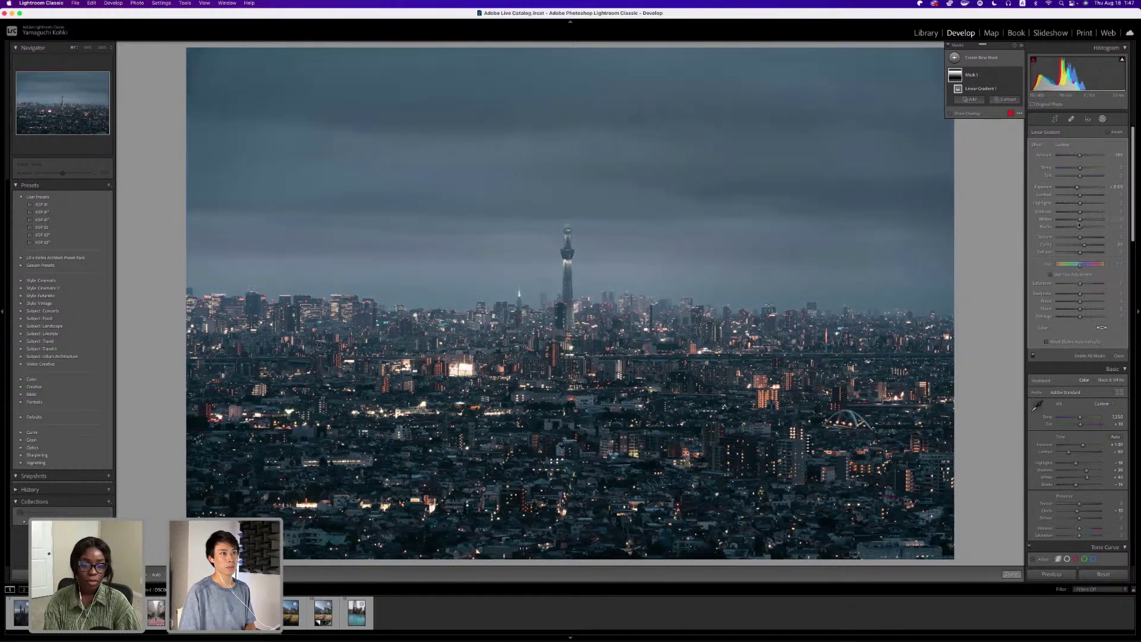
{"action": "mouse_move", "coordinate": [1078, 229]}
{"action": "left_mouse_down"}
{"action": "mouse_move", "coordinate": [1070, 211]}
{"action": "mouse_move", "coordinate": [1080, 223]}
{"action": "left_mouse_up"}
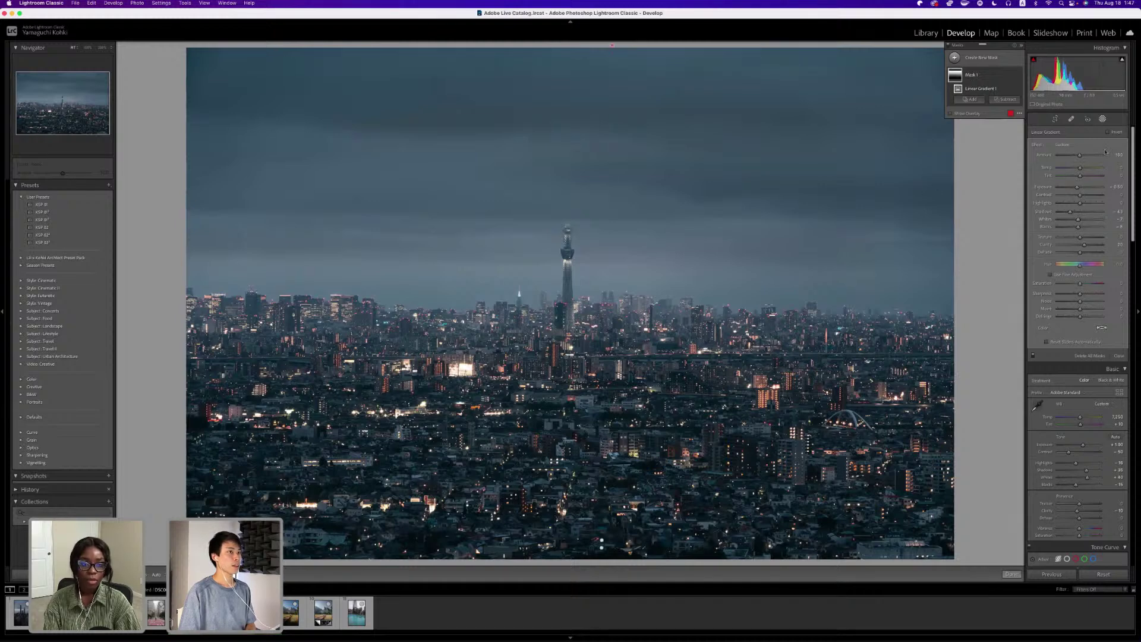
Subtract the tower, the bright band along the horizon and the city from the gradient mask with a brush, and finish masking.
{"action": "mouse_move", "coordinate": [517, 167]}
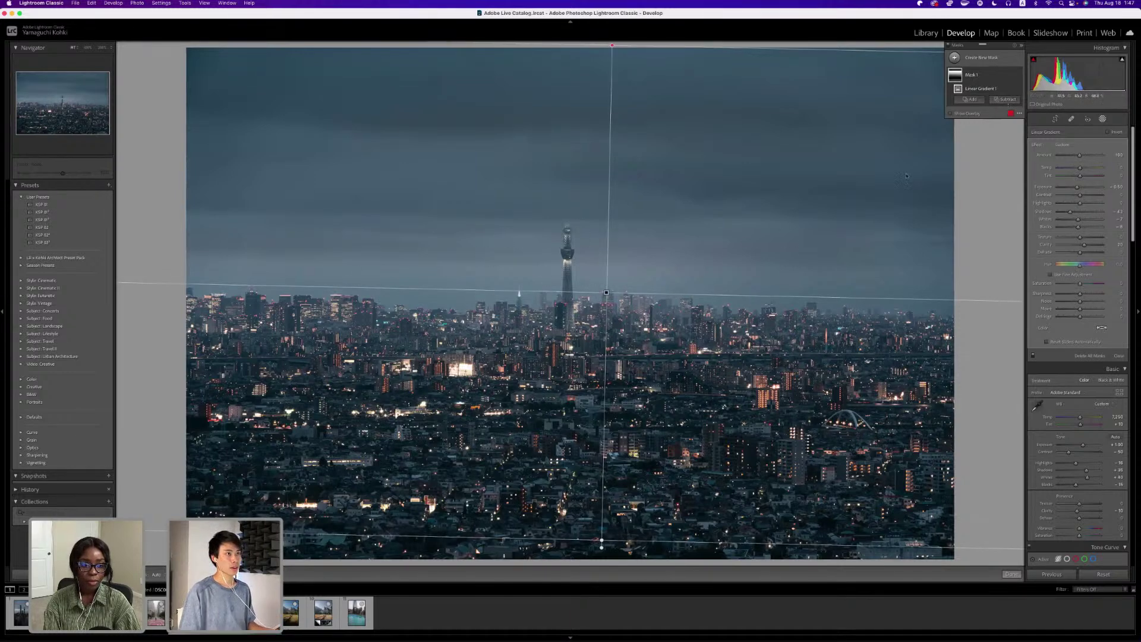
{"action": "left_click", "coordinate": [999, 99]}
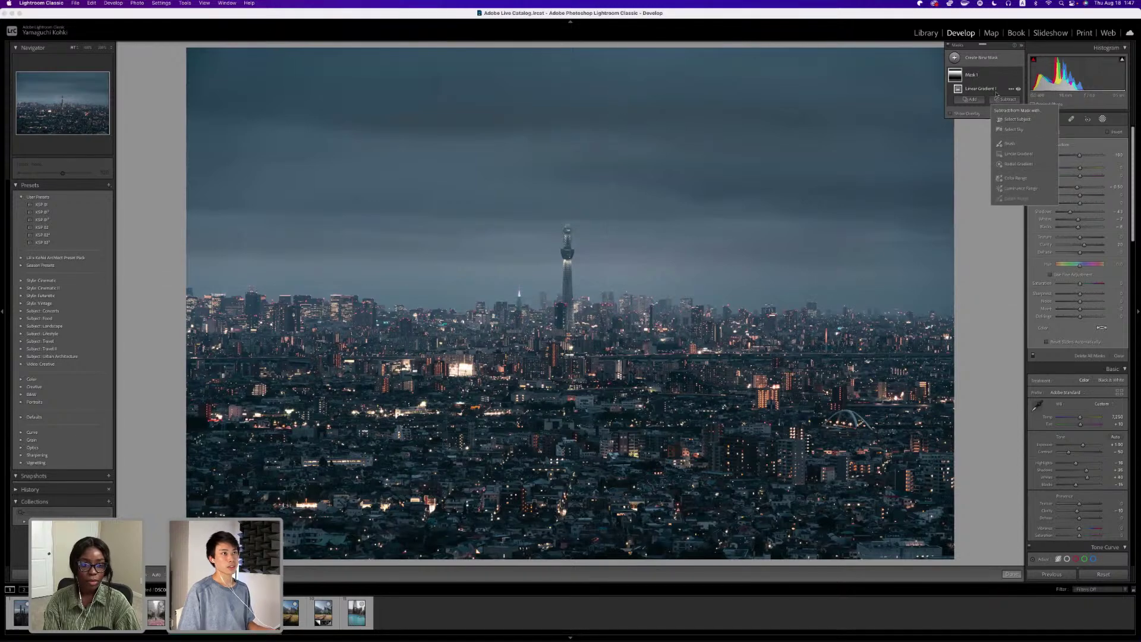
{"action": "left_click", "coordinate": [1009, 143]}
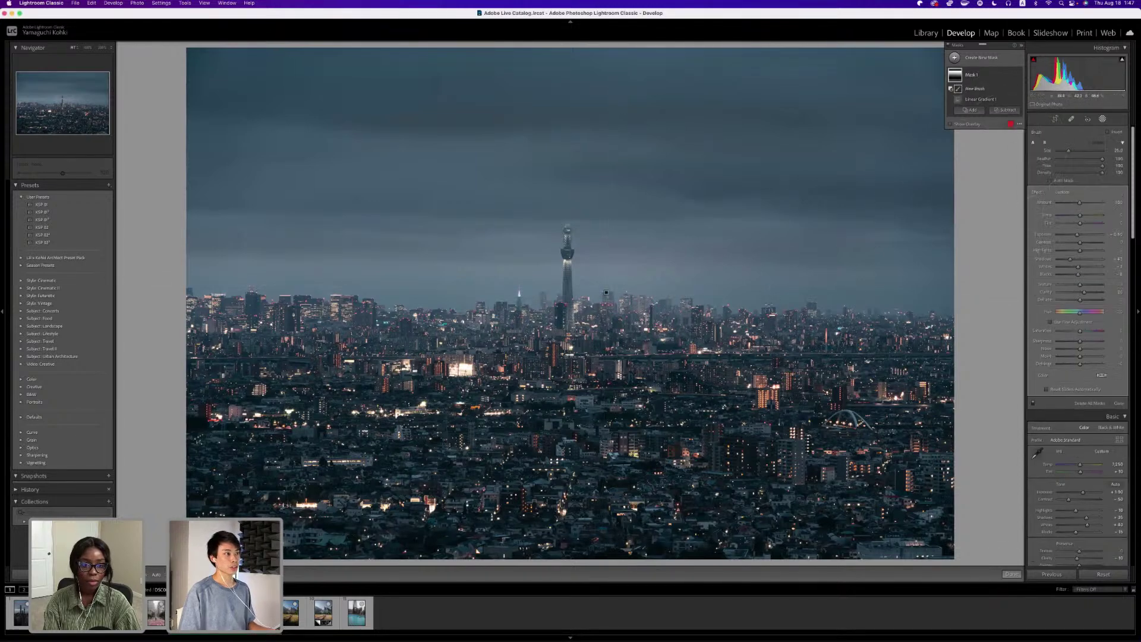
{"action": "mouse_move", "coordinate": [573, 345]}
{"action": "left_mouse_down"}
{"action": "mouse_move", "coordinate": [568, 256]}
{"action": "mouse_move", "coordinate": [529, 273]}
{"action": "left_mouse_up"}
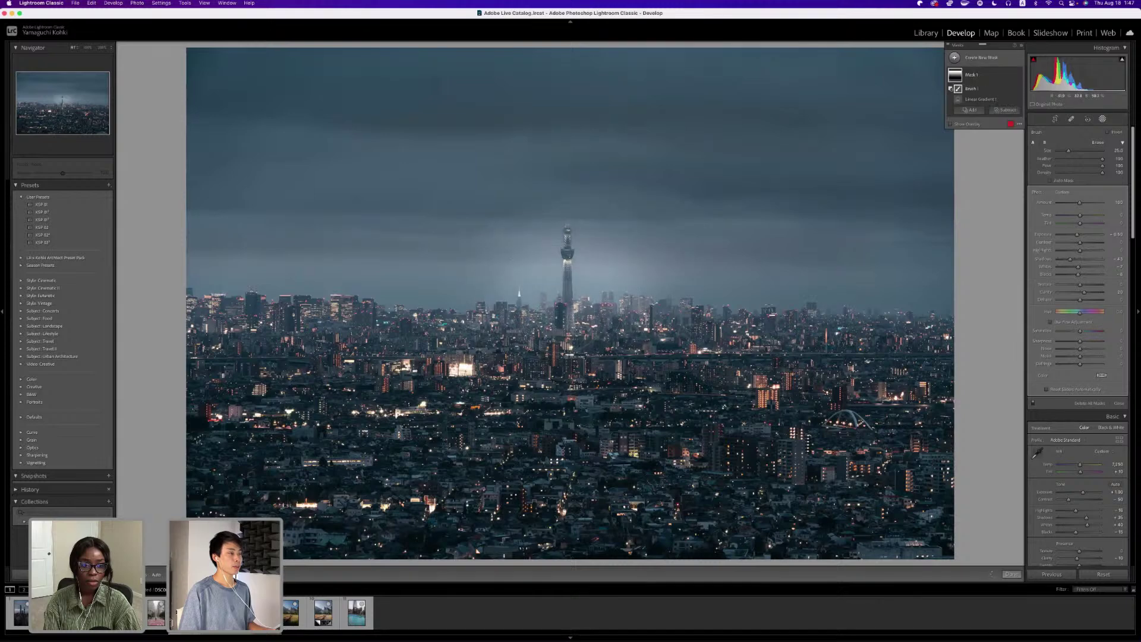
{"action": "mouse_move", "coordinate": [535, 350]}
{"action": "left_mouse_down"}
{"action": "mouse_move", "coordinate": [714, 286]}
{"action": "mouse_move", "coordinate": [945, 279]}
{"action": "left_mouse_up"}
{"action": "mouse_move", "coordinate": [553, 368]}
{"action": "left_mouse_down"}
{"action": "mouse_move", "coordinate": [557, 300]}
{"action": "mouse_move", "coordinate": [190, 279]}
{"action": "left_mouse_up"}
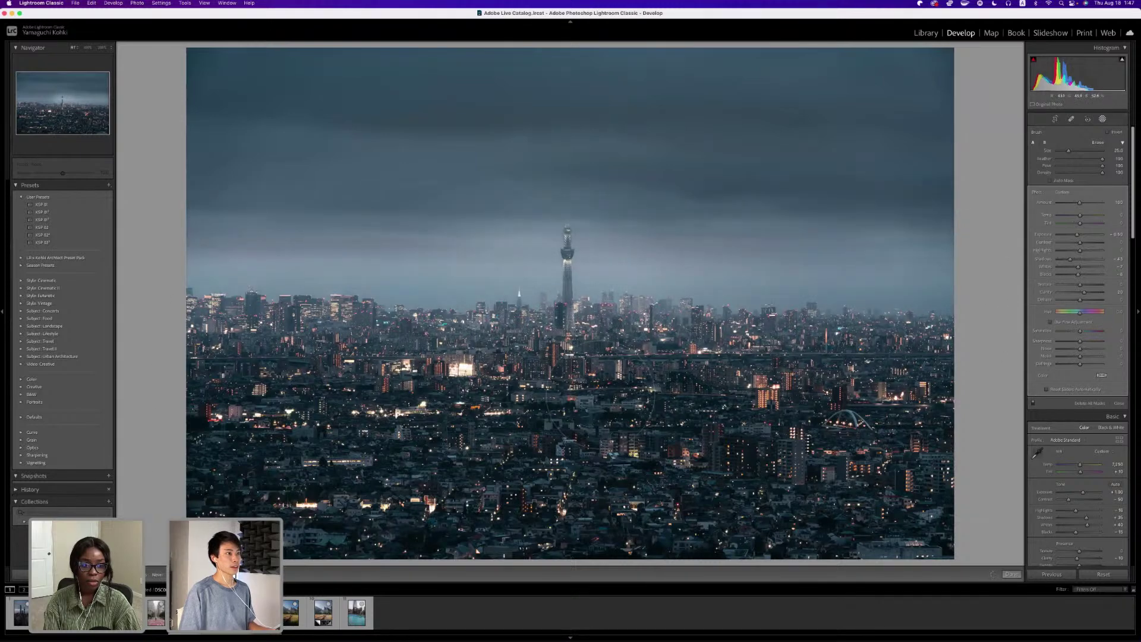
{"action": "mouse_move", "coordinate": [600, 395]}
{"action": "left_mouse_down"}
{"action": "mouse_move", "coordinate": [654, 444]}
{"action": "mouse_move", "coordinate": [812, 378]}
{"action": "left_mouse_up"}
{"action": "scroll", "coordinate": [805, 342], "scroll_direction": "down", "scroll_amount": 4}
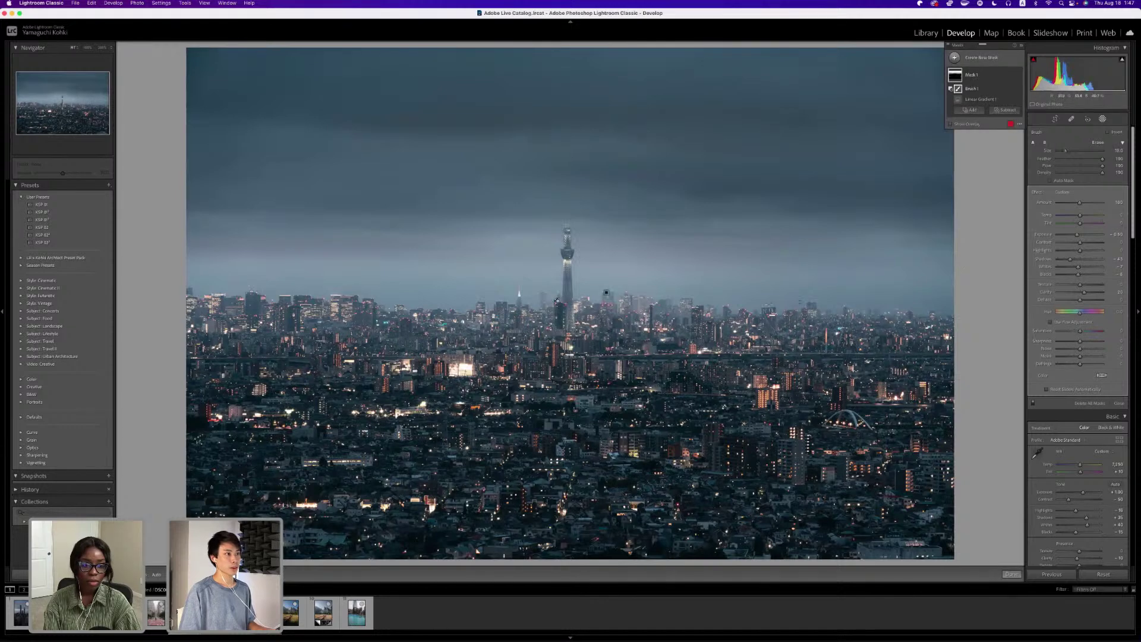
{"action": "mouse_move", "coordinate": [820, 285]}
{"action": "left_mouse_down"}
{"action": "mouse_move", "coordinate": [892, 273]}
{"action": "mouse_move", "coordinate": [666, 268]}
{"action": "left_mouse_up"}
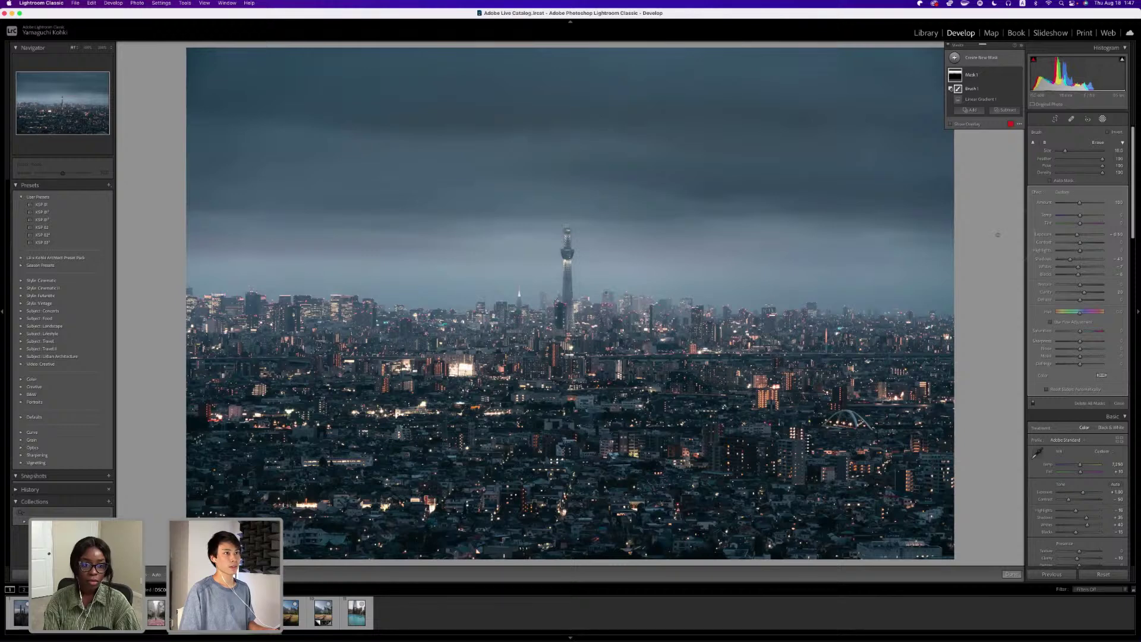
{"action": "left_click", "coordinate": [1011, 574]}
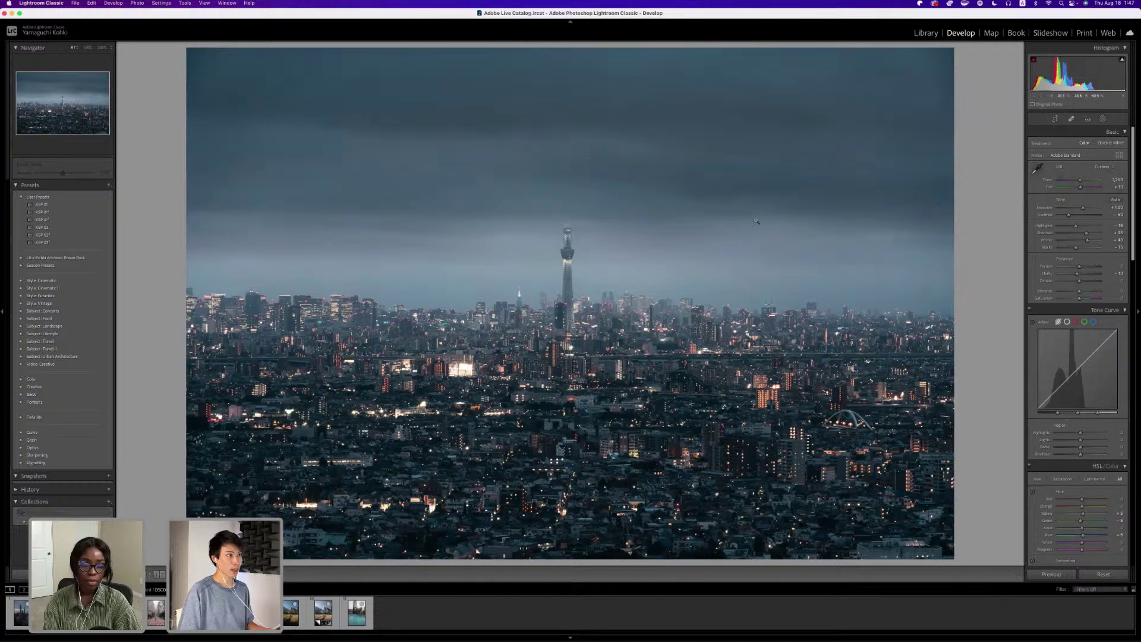
Add a new linear gradient mask over the upper sky, fading from the photo's top edge down to the tower's tip.
{"action": "left_click", "coordinate": [1103, 118]}
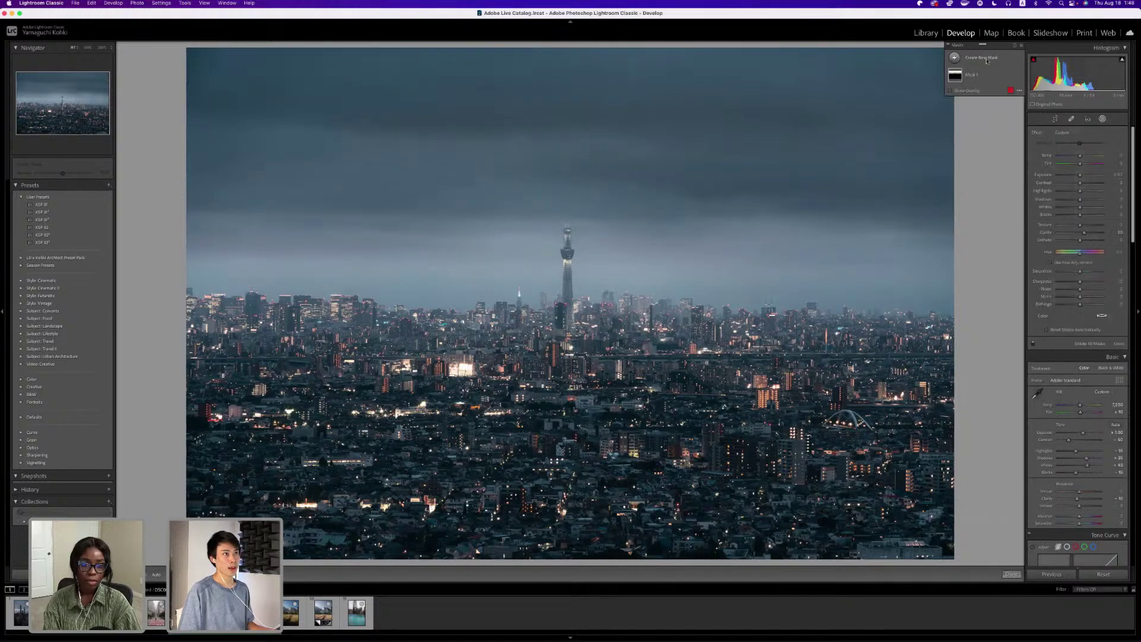
{"action": "left_click", "coordinate": [982, 57]}
{"action": "left_click", "coordinate": [997, 107]}
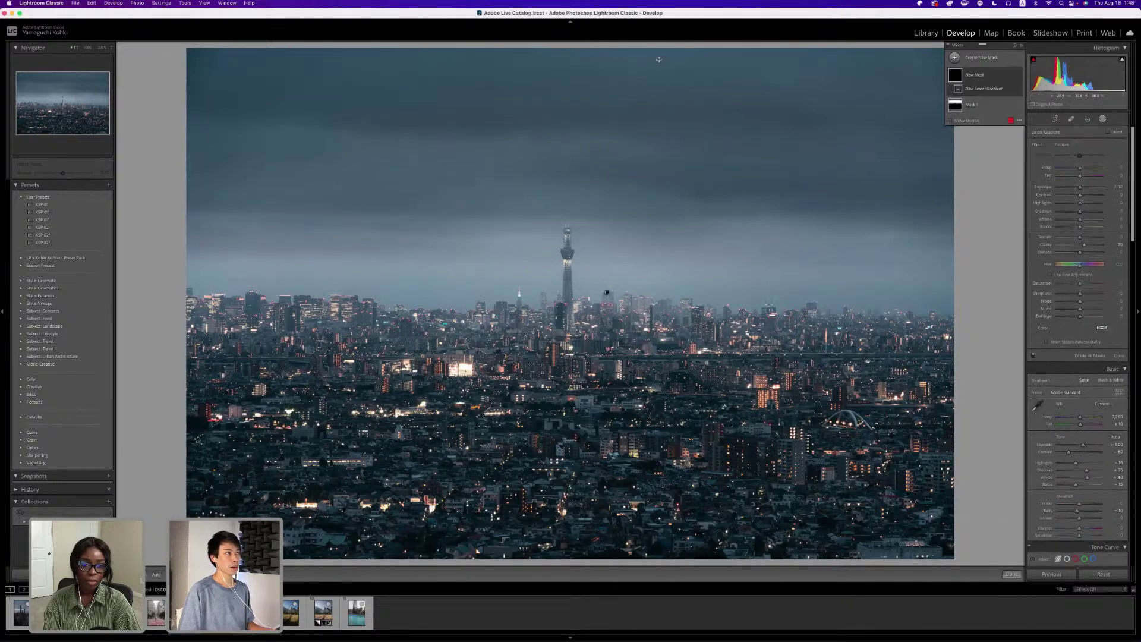
{"action": "left_click_drag", "start_coordinate": [661, 45], "coordinate": [653, 233]}
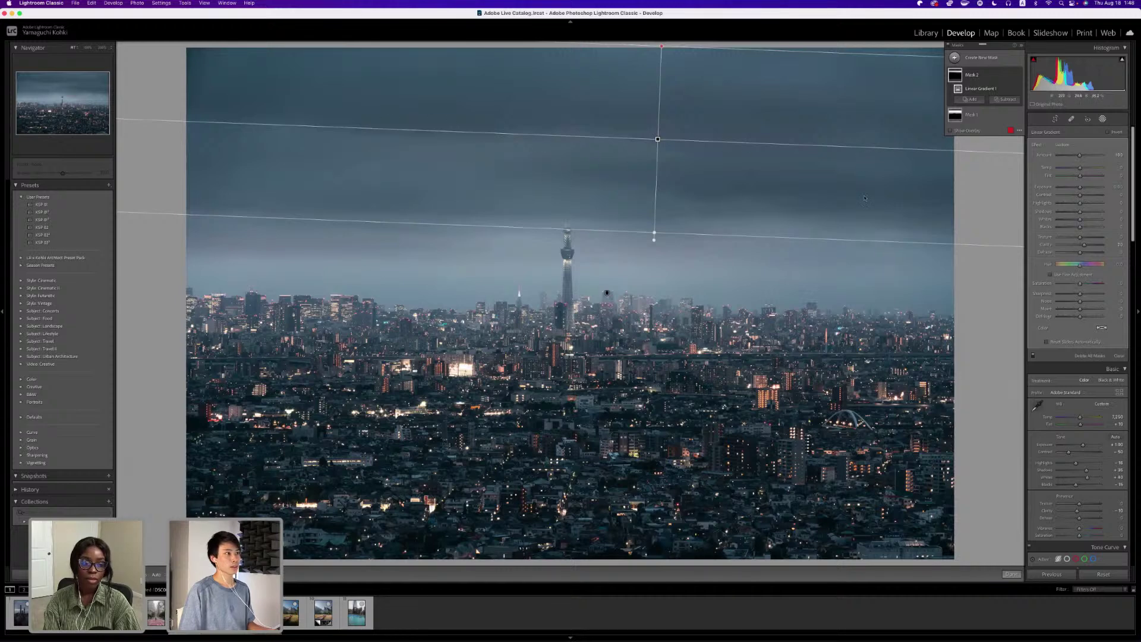
Darken the upper-sky gradient with lower Exposure, Blacks and Shadows, finish masking, and compare the edit with the original photo.
{"action": "left_click_drag", "start_coordinate": [1080, 187], "coordinate": [1077, 187]}
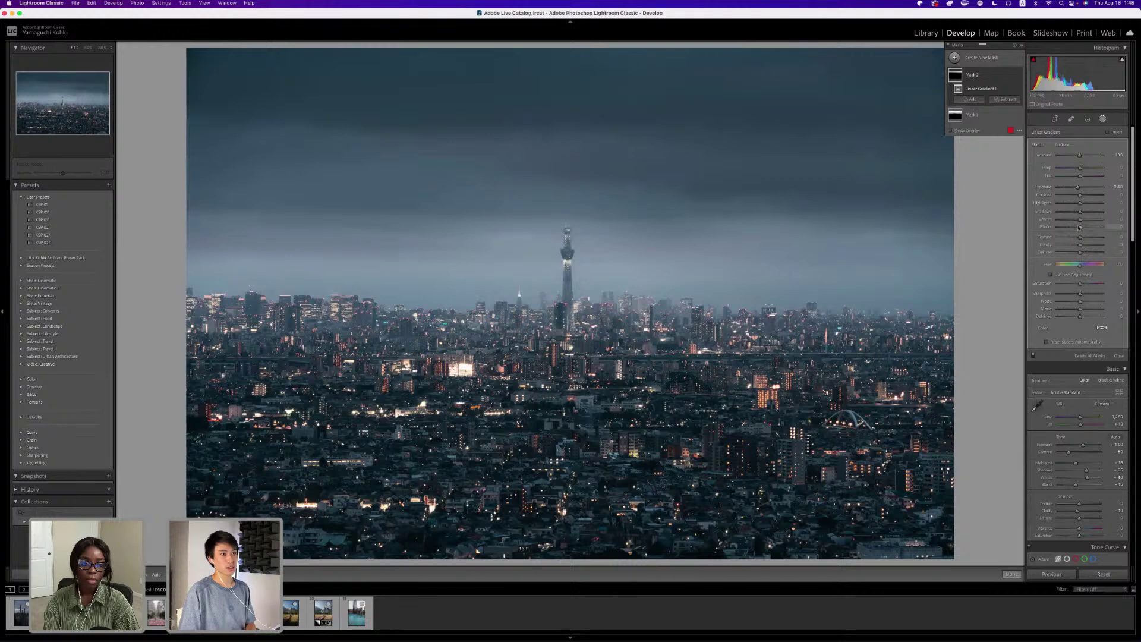
{"action": "left_click_drag", "start_coordinate": [1080, 227], "coordinate": [1078, 227]}
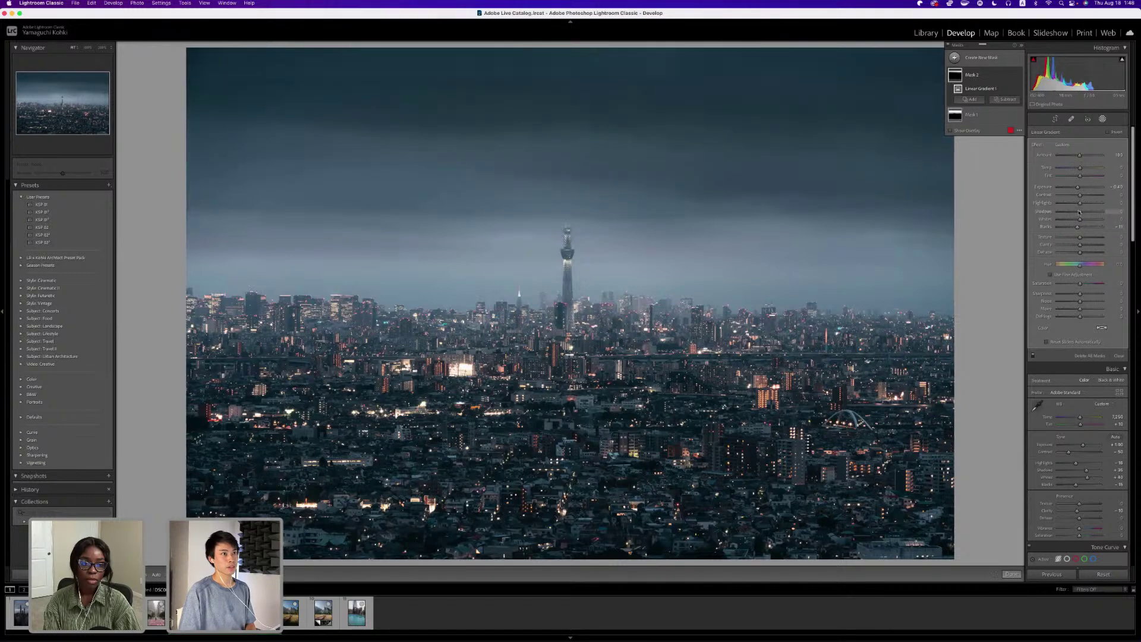
{"action": "left_click_drag", "start_coordinate": [1078, 187], "coordinate": [1077, 188]}
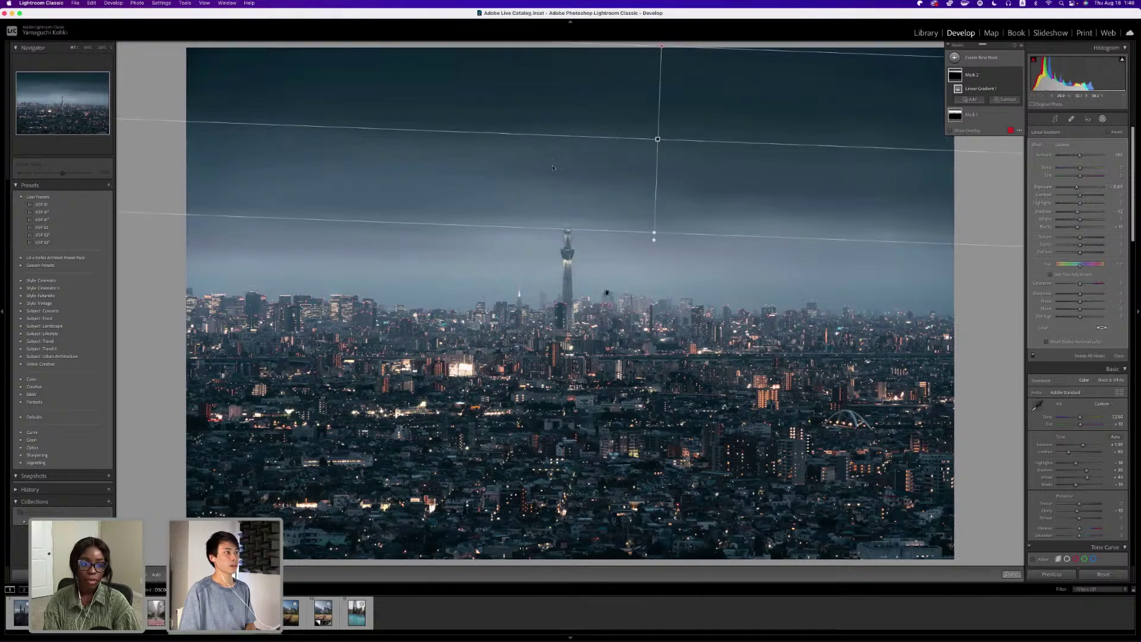
{"action": "key", "text": "Return"}
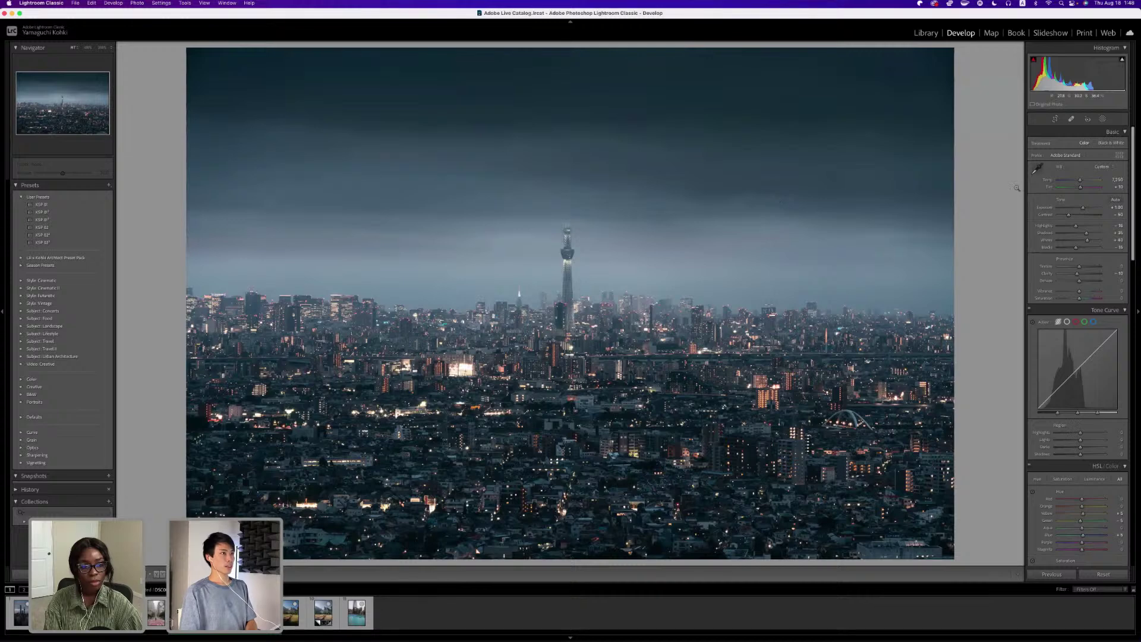
{"action": "key", "text": "backslash"}
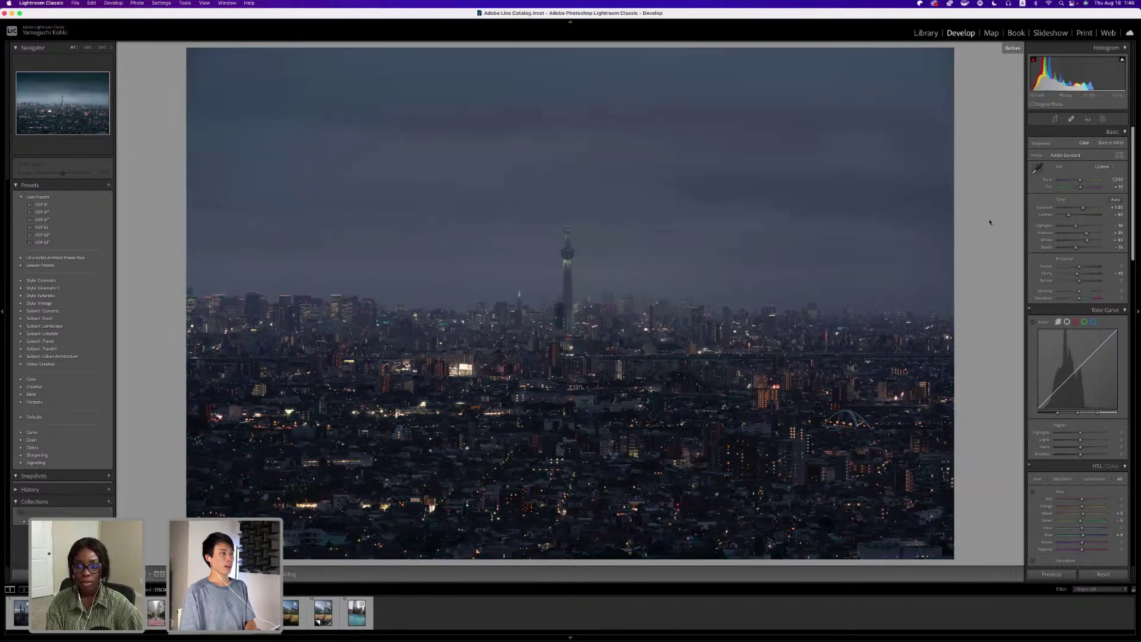
{"action": "key", "text": "backslash"}
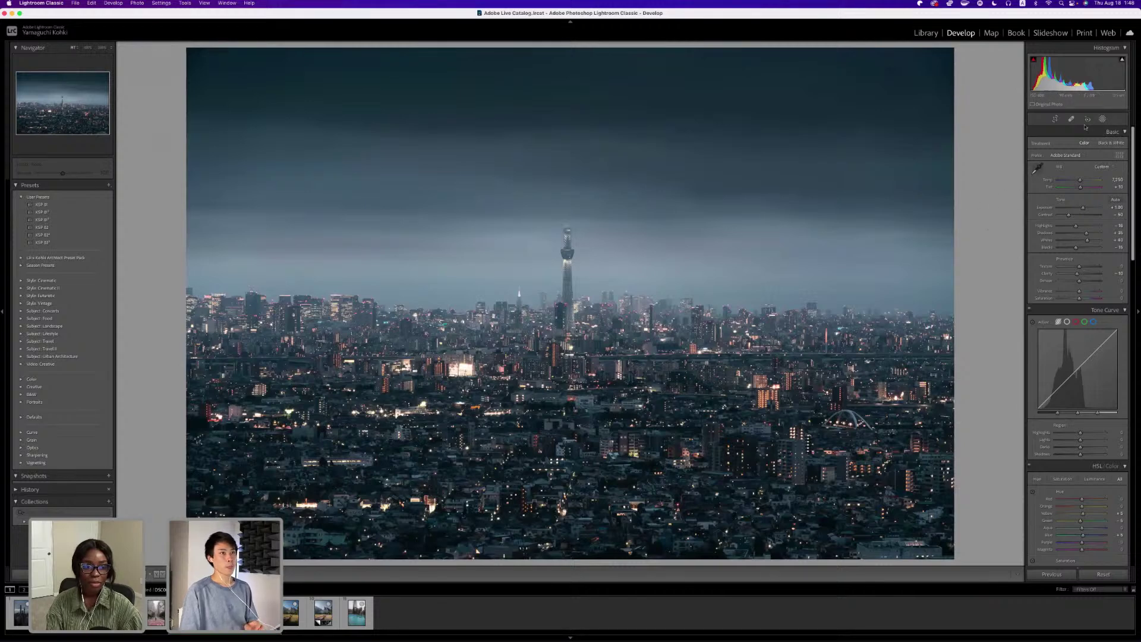
Add a third linear gradient mask that covers the city from the bottom and fades out upward into the sky.
{"action": "left_click", "coordinate": [1103, 119]}
{"action": "left_click", "coordinate": [976, 59]}
{"action": "left_click", "coordinate": [1006, 108]}
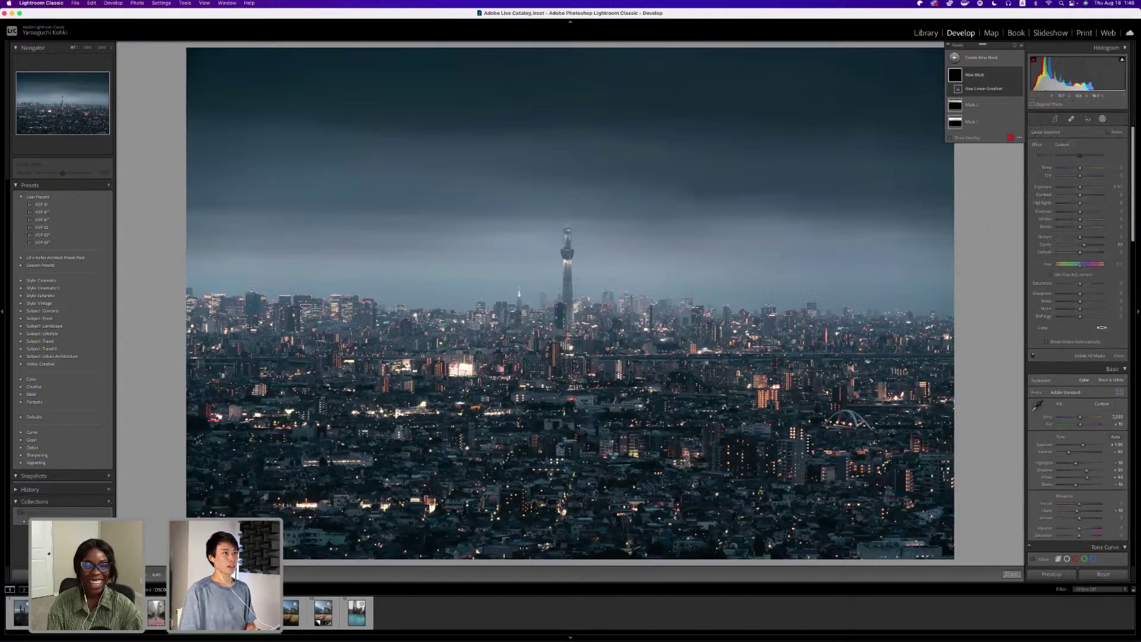
{"action": "left_click_drag", "start_coordinate": [249, 272], "coordinate": [229, 131]}
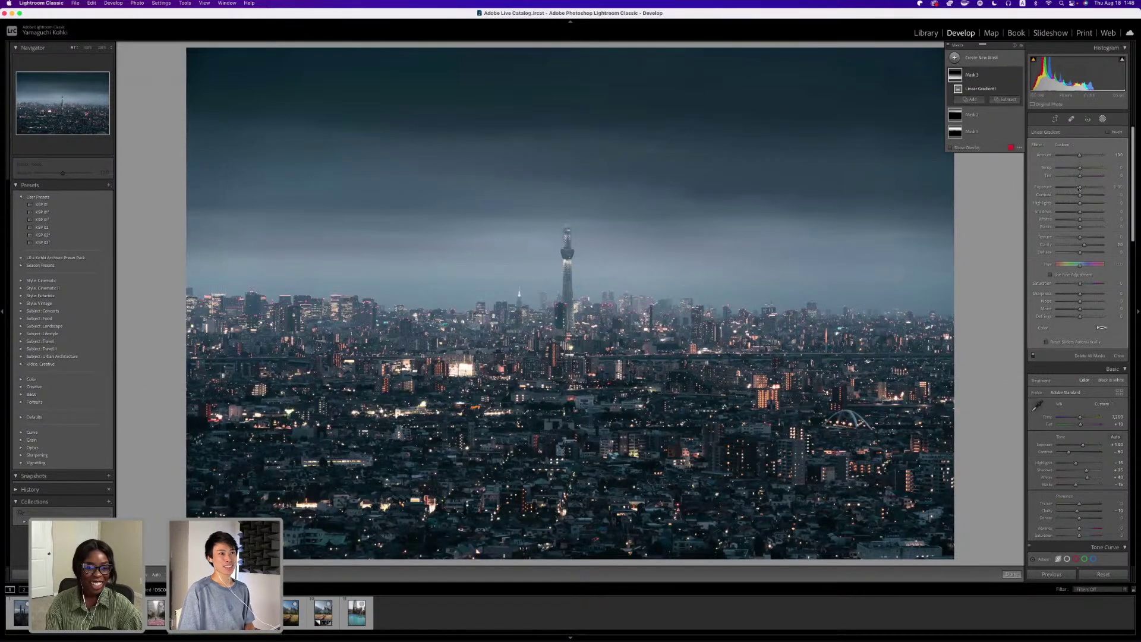
Darken the city gradient with slightly lower Exposure, Shadows and Blacks, keeping Highlights at its default.
{"action": "left_click_drag", "start_coordinate": [1080, 186], "coordinate": [1077, 187]}
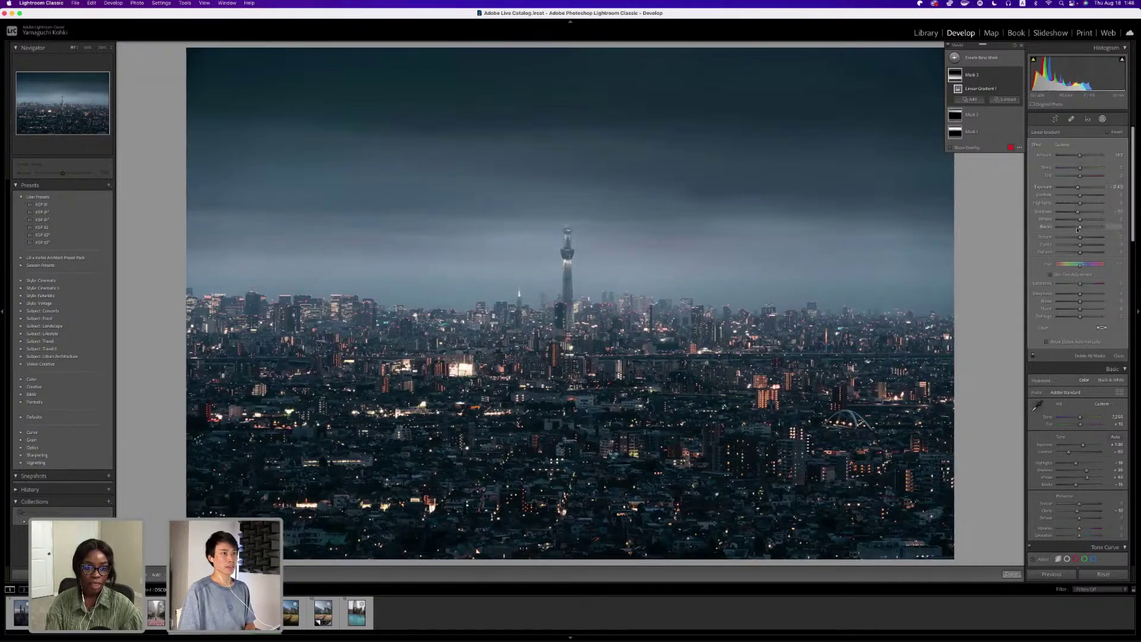
{"action": "left_click_drag", "start_coordinate": [1080, 226], "coordinate": [1077, 204]}
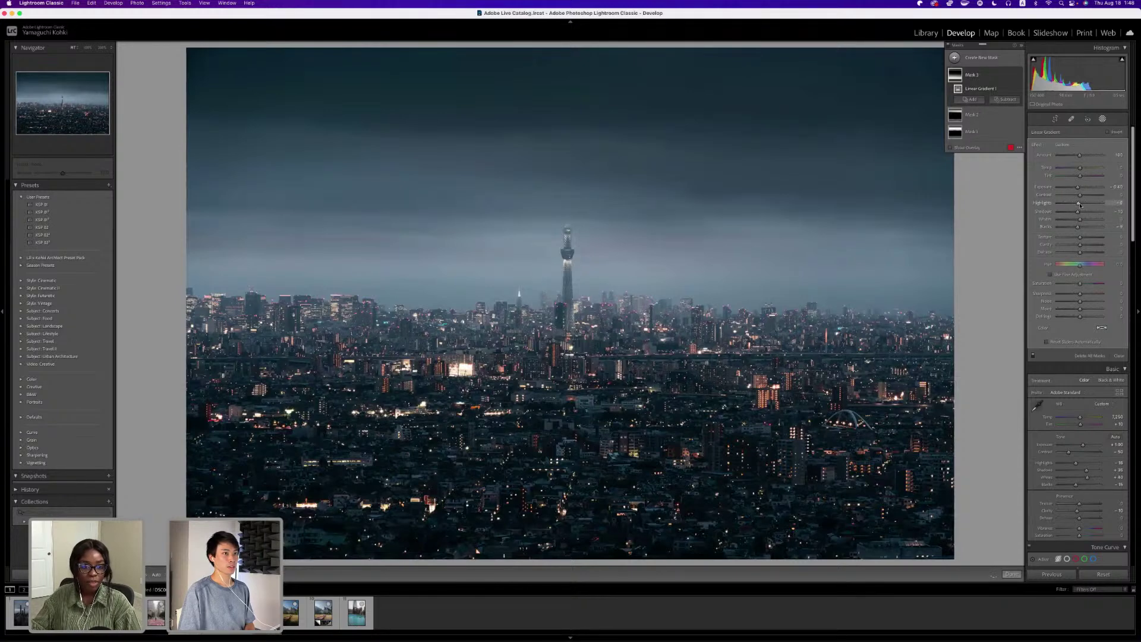
{"action": "double_click", "coordinate": [1080, 204]}
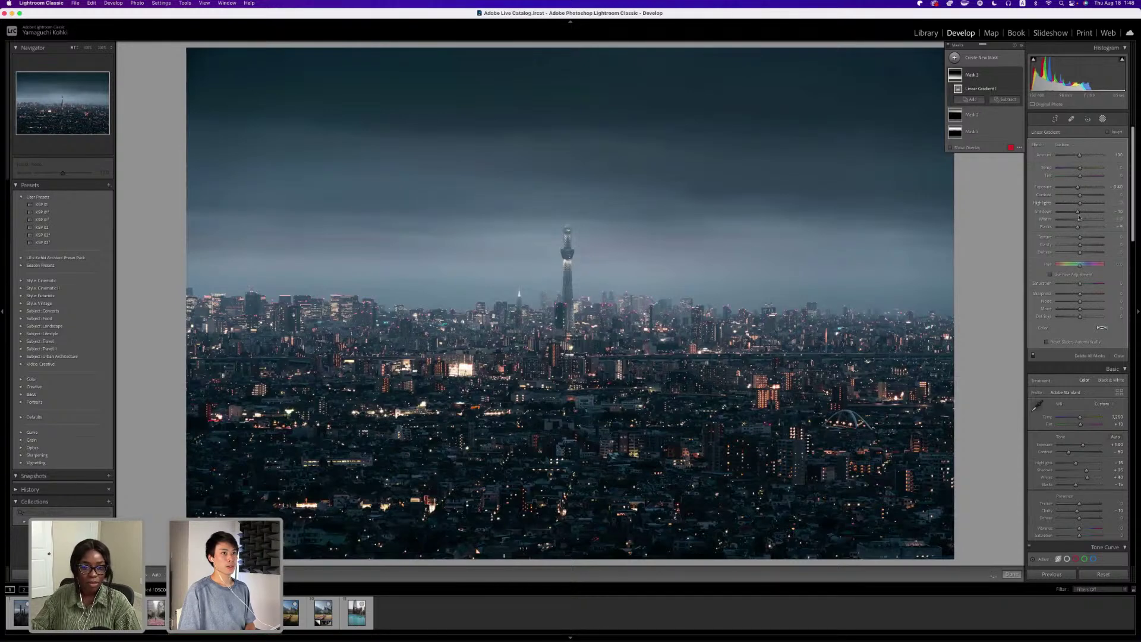
{"action": "left_click_drag", "start_coordinate": [1078, 213], "coordinate": [1079, 215]}
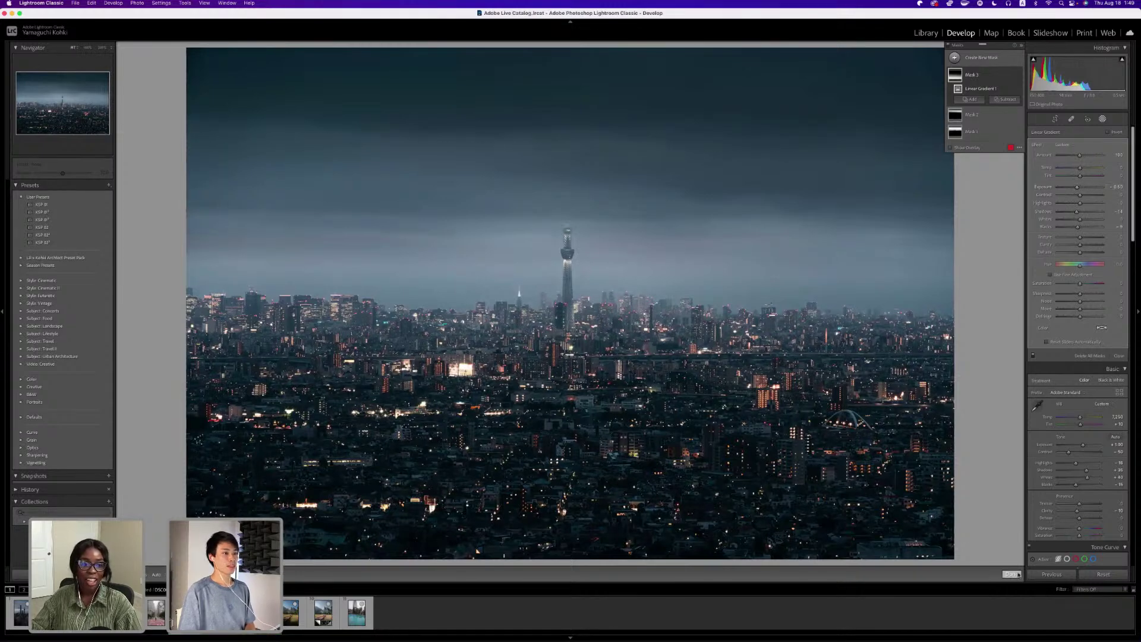
Subtract the tower's base and the bright haze above the skyline from the city gradient with a brush, and finish masking.
{"action": "left_click", "coordinate": [1005, 99]}
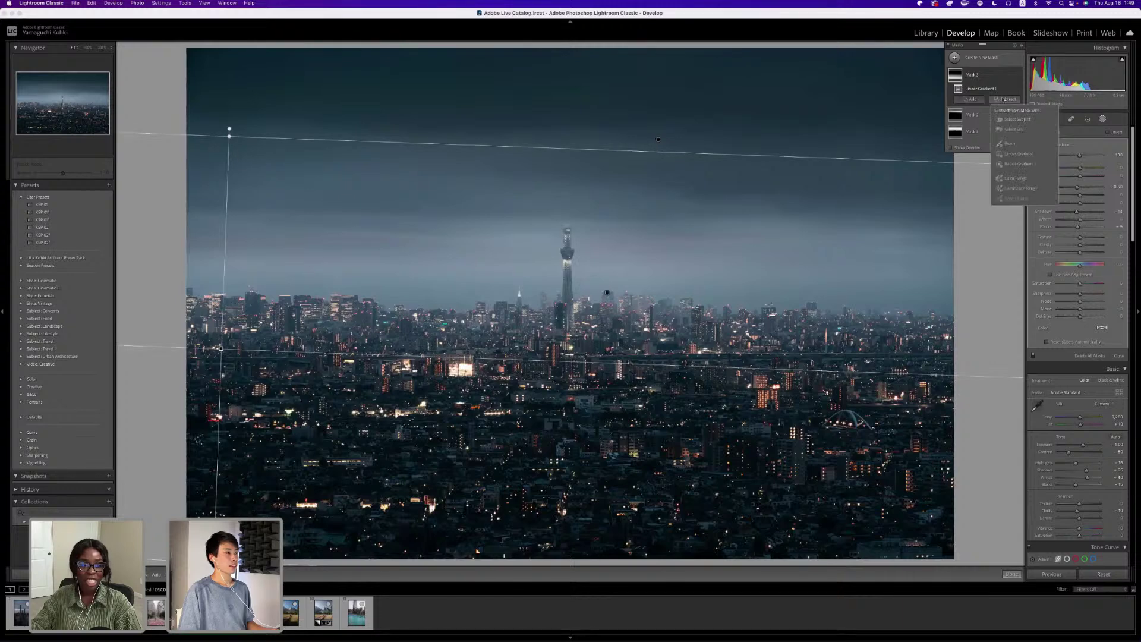
{"action": "left_click", "coordinate": [1031, 145]}
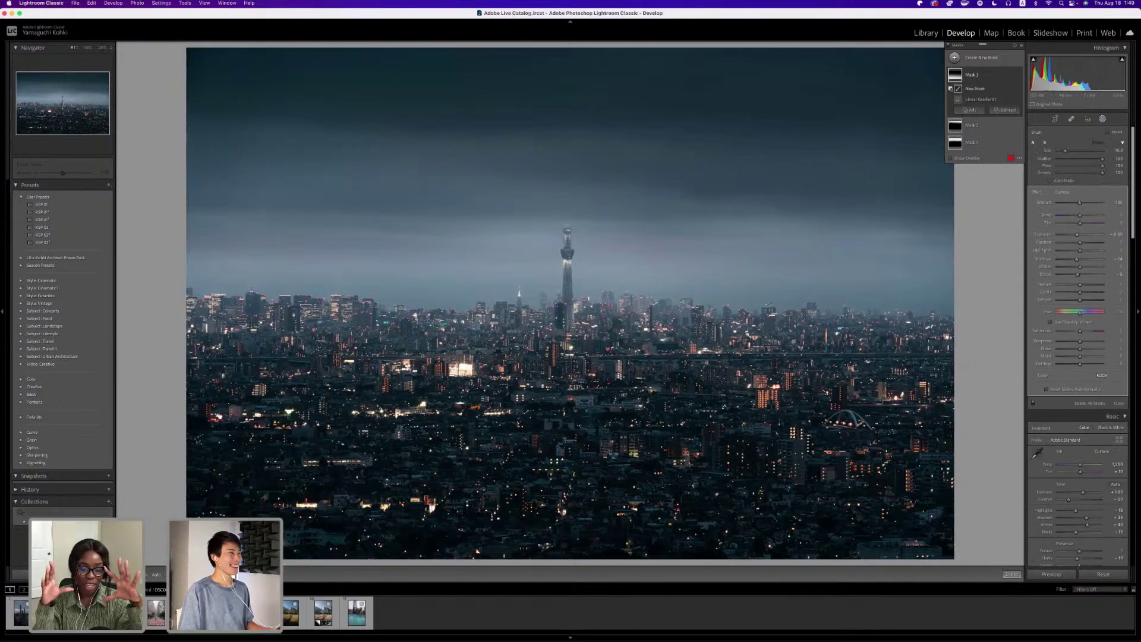
{"action": "scroll", "coordinate": [589, 292], "scroll_direction": "up", "scroll_amount": 4}
{"action": "mouse_move", "coordinate": [553, 299]}
{"action": "left_mouse_down"}
{"action": "mouse_move", "coordinate": [803, 293]}
{"action": "mouse_move", "coordinate": [339, 289]}
{"action": "mouse_move", "coordinate": [595, 298]}
{"action": "mouse_move", "coordinate": [576, 301]}
{"action": "left_mouse_up"}
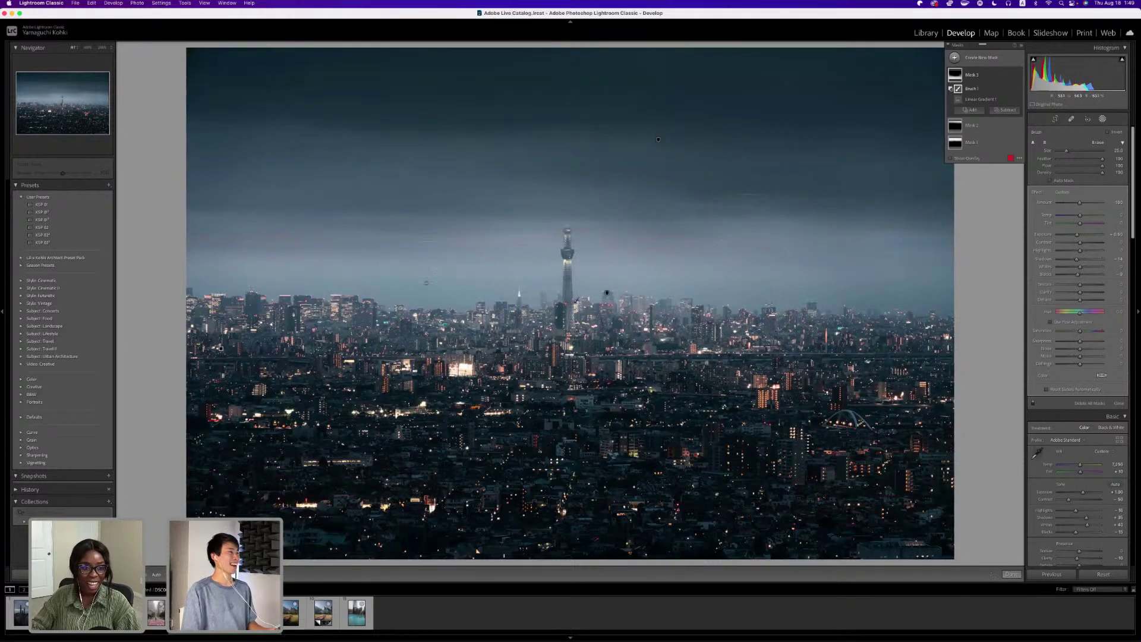
{"action": "left_click_drag", "start_coordinate": [398, 271], "coordinate": [475, 273]}
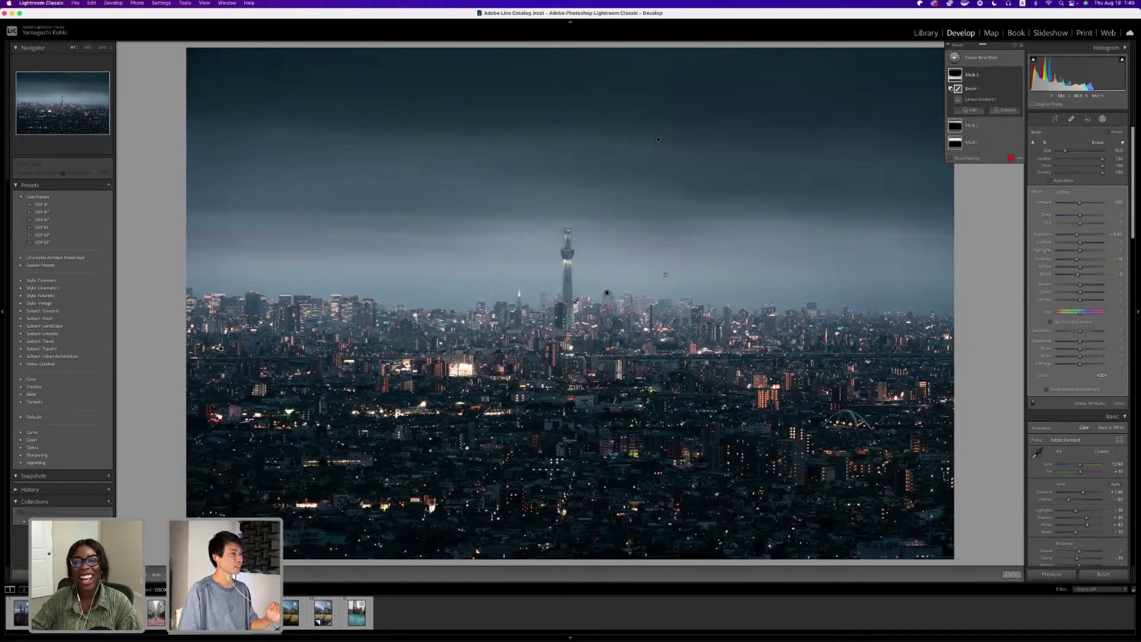
{"action": "left_click", "coordinate": [1011, 574]}
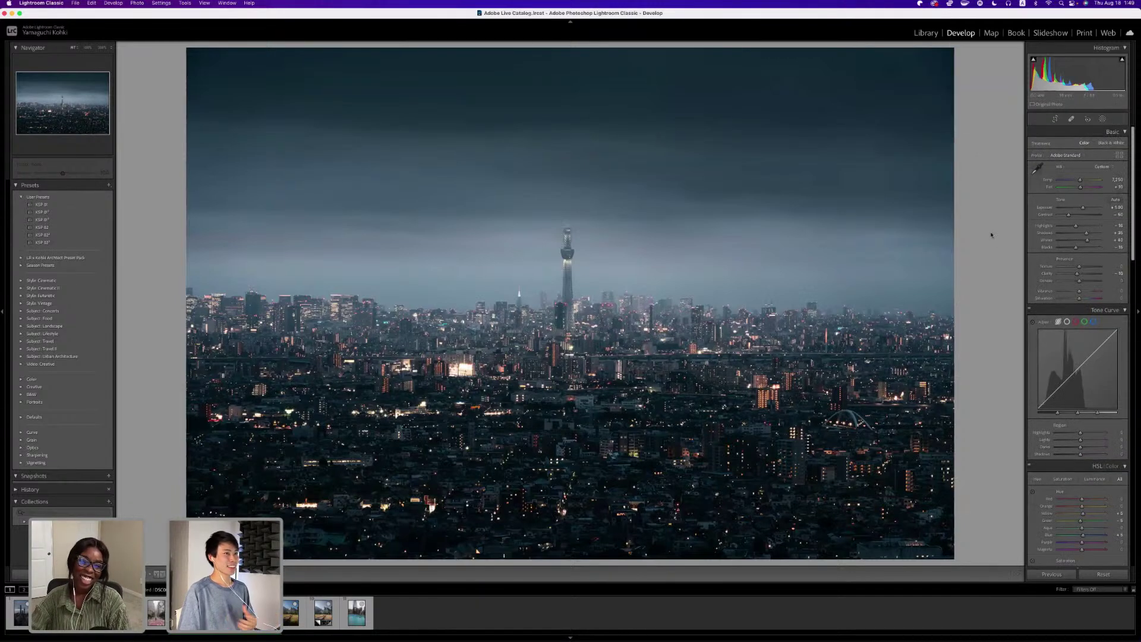
Reopen the city gradient mask to review its adjustments, and leave masking.
{"action": "left_click", "coordinate": [1102, 119]}
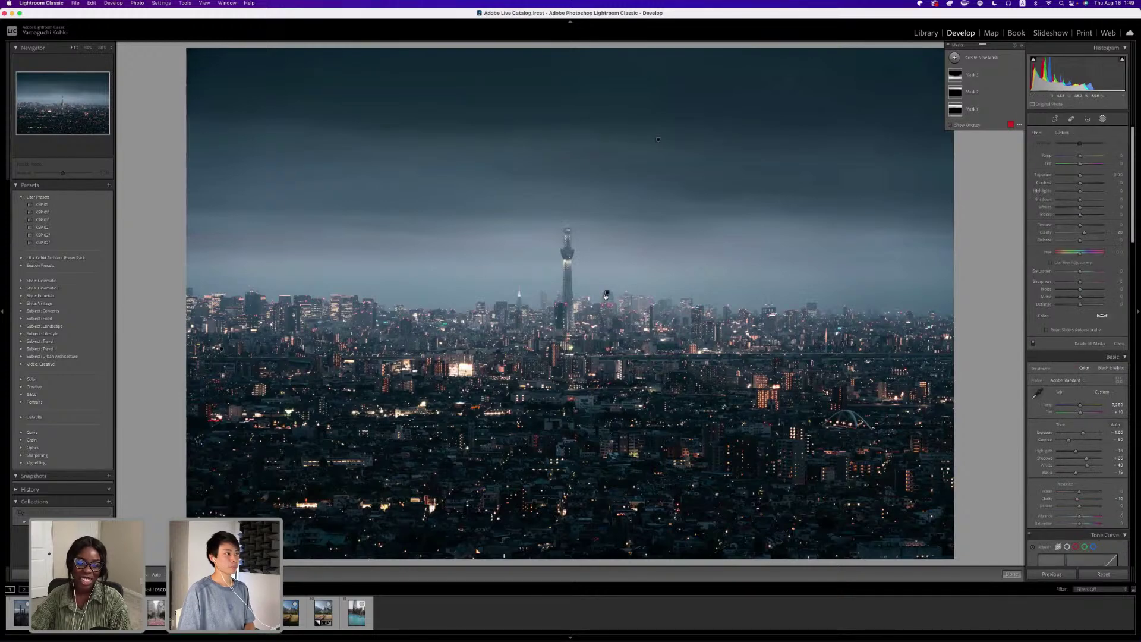
{"action": "left_click", "coordinate": [607, 295]}
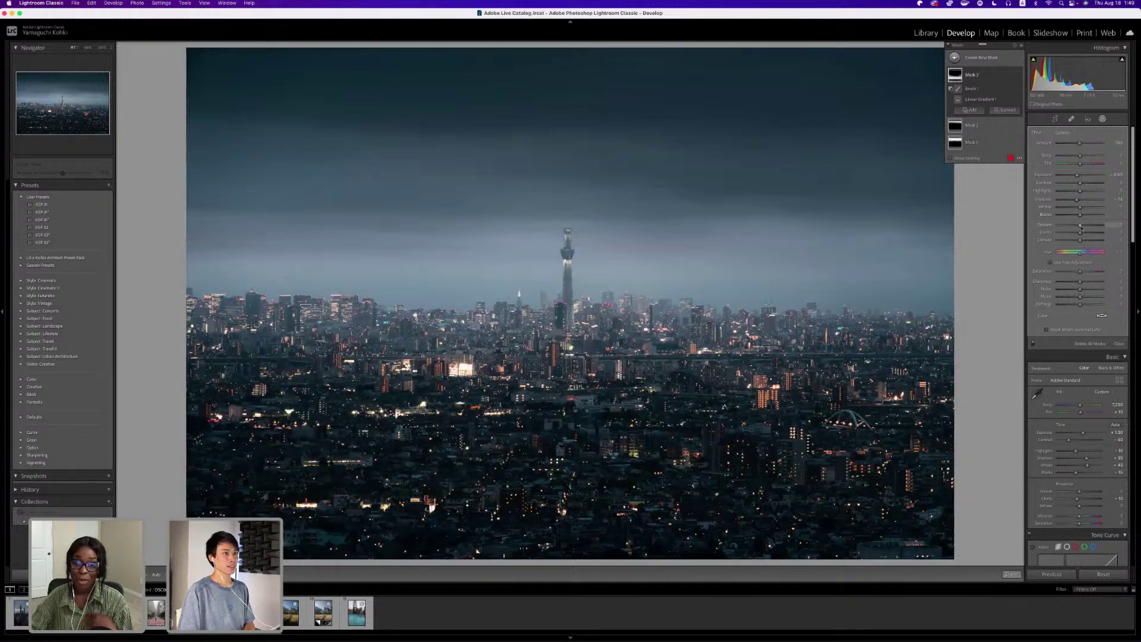
{"action": "left_click", "coordinate": [1009, 574]}
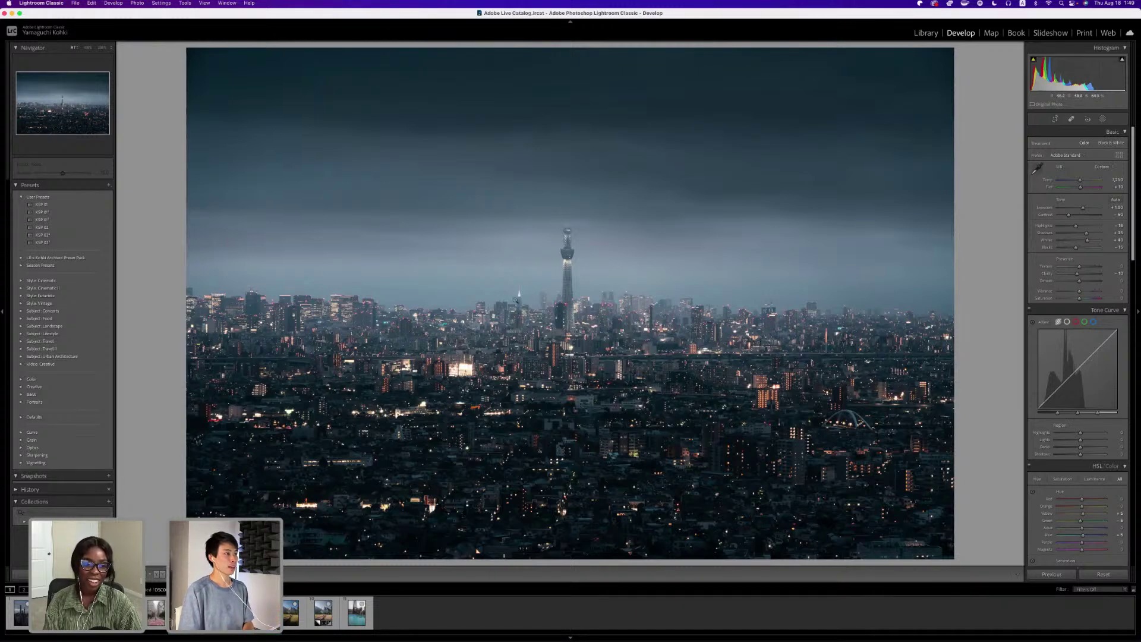
Inspect the tower's base and surrounding buildings up close, and compare the photo before and after side by side.
{"action": "left_click", "coordinate": [574, 326]}
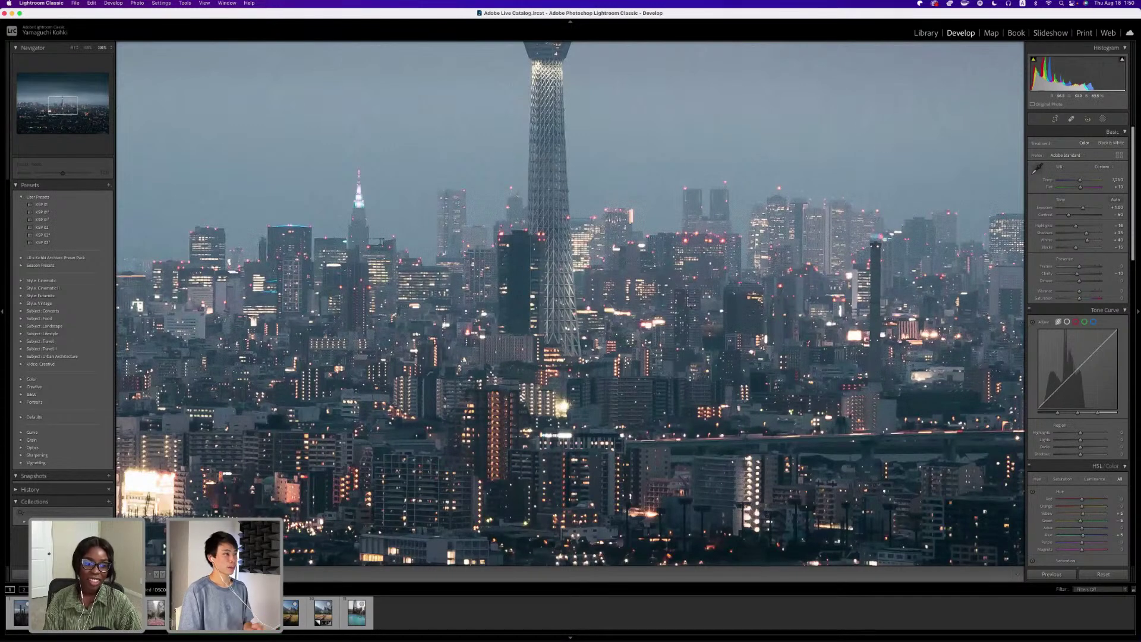
{"action": "left_click", "coordinate": [534, 303]}
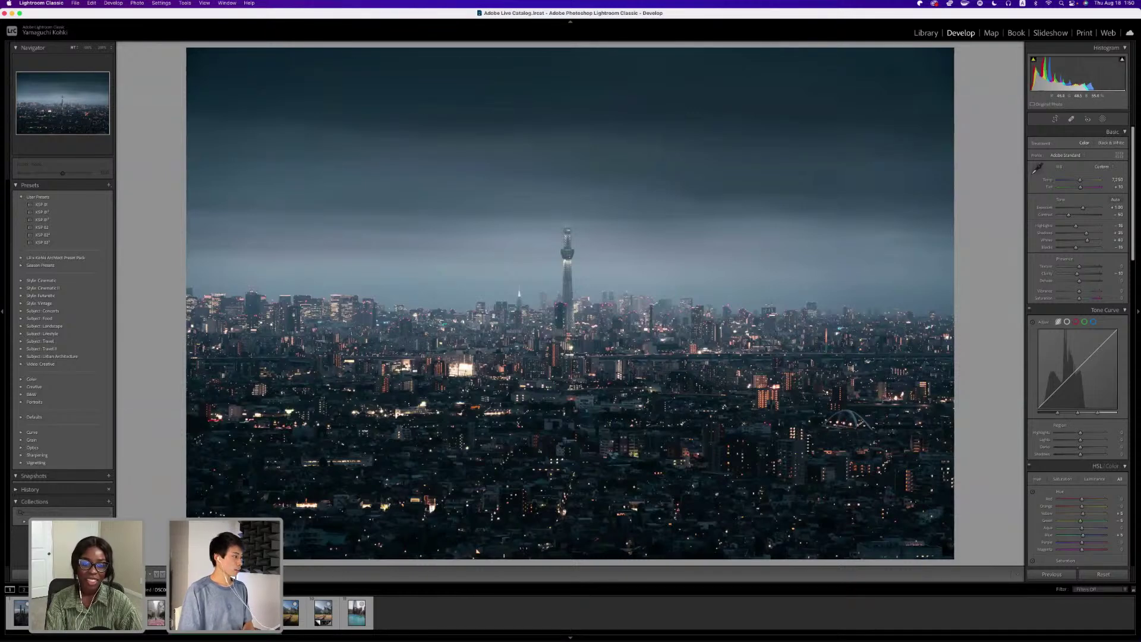
{"action": "key", "text": "y"}
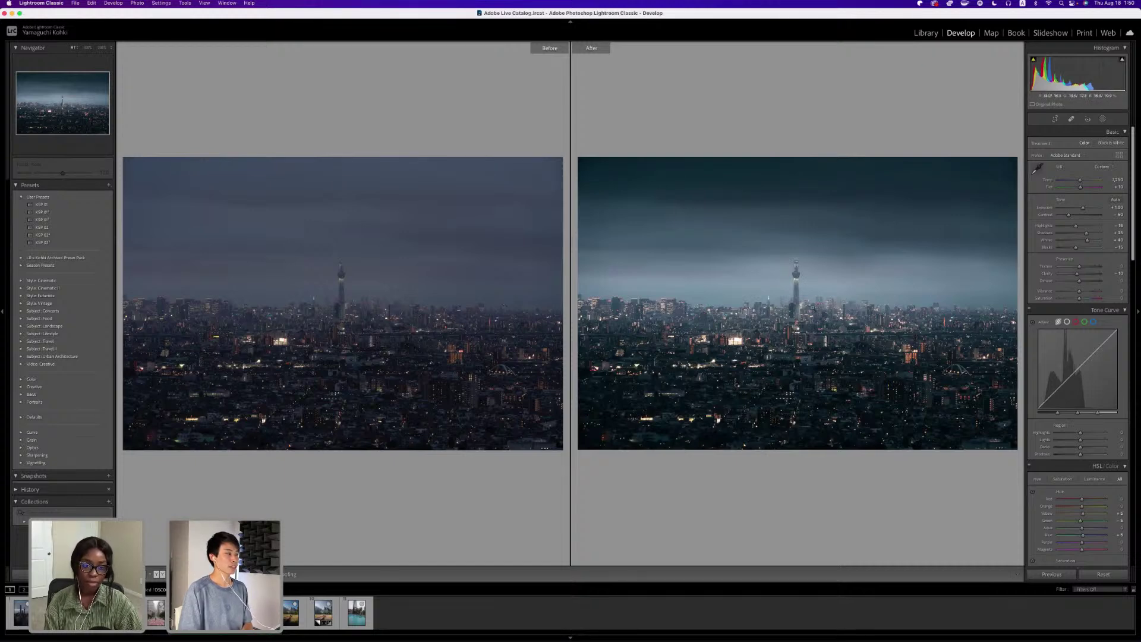
{"action": "key", "text": "y"}
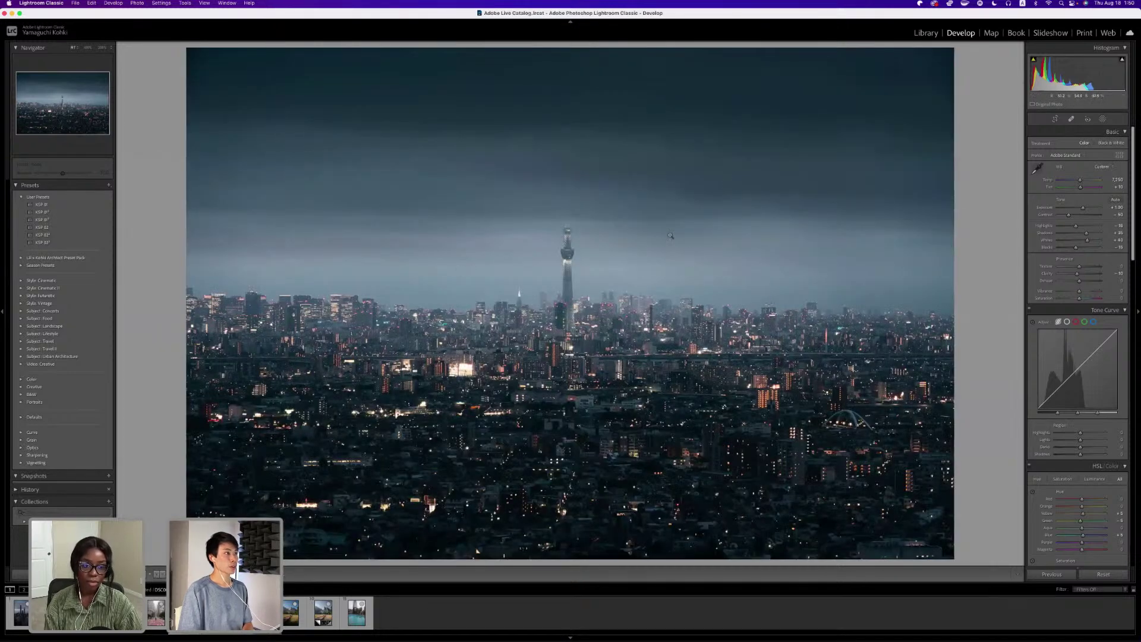
Lower the Exposure of the upper-sky gradient and the first sky gradient mask slightly further, and finish masking.
{"action": "left_click", "coordinate": [1102, 119]}
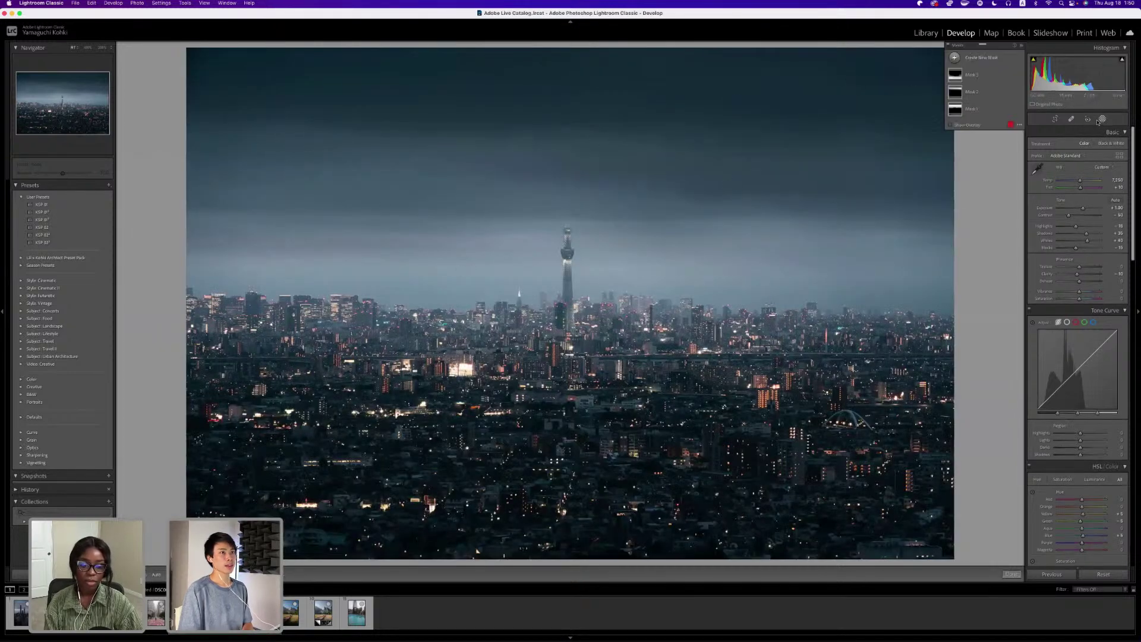
{"action": "left_click", "coordinate": [972, 93]}
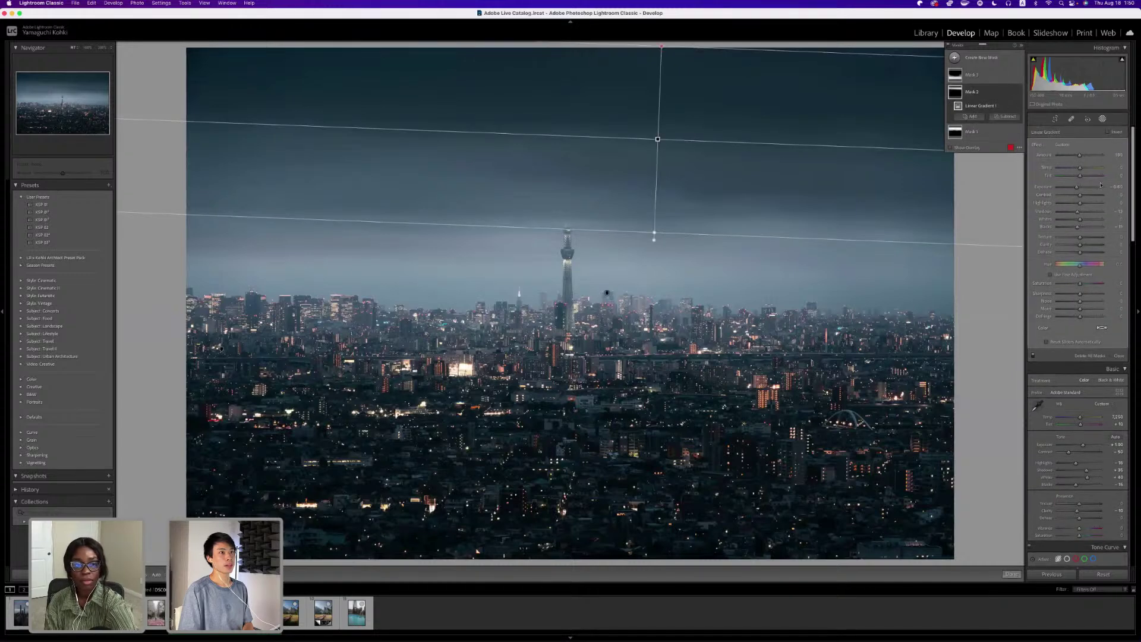
{"action": "left_click_drag", "start_coordinate": [1100, 185], "coordinate": [1095, 187]}
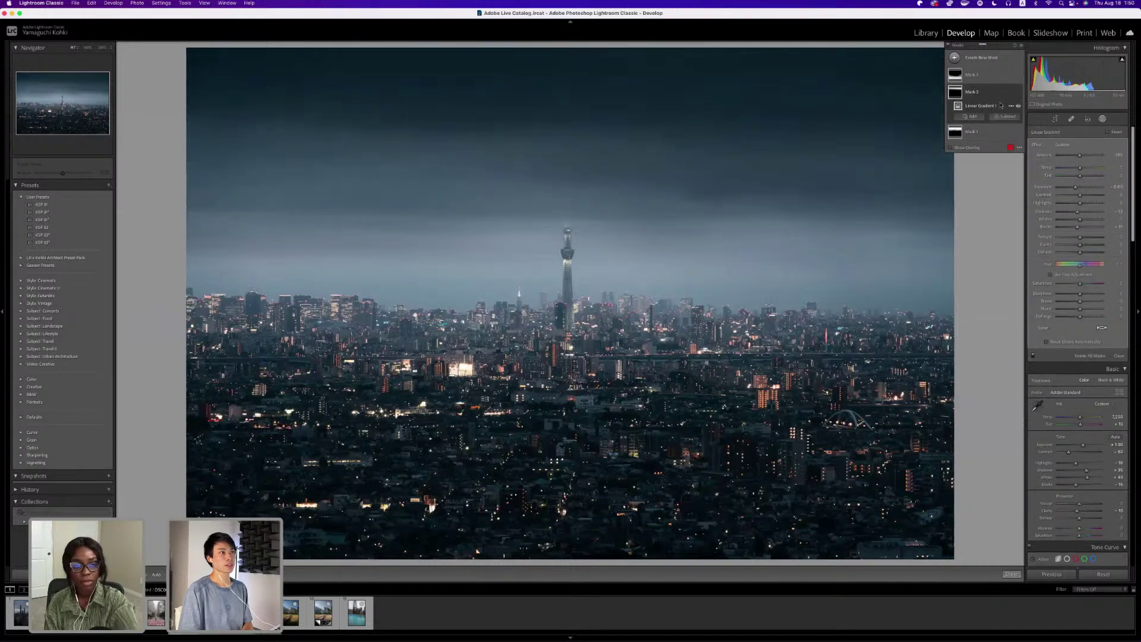
{"action": "left_click", "coordinate": [972, 131]}
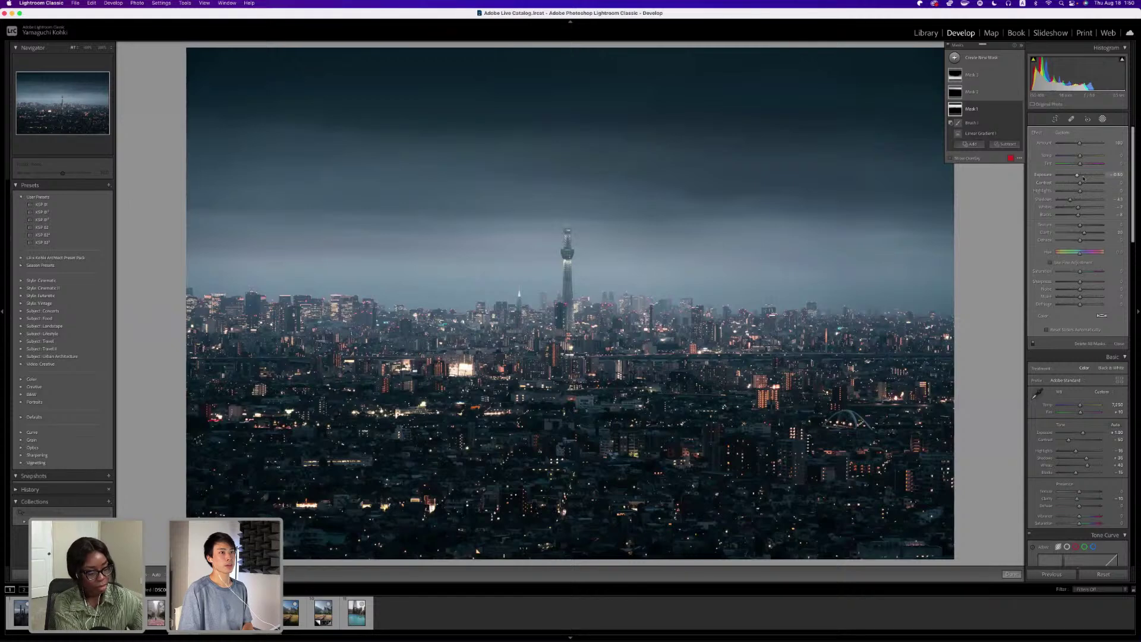
{"action": "left_click", "coordinate": [1012, 574]}
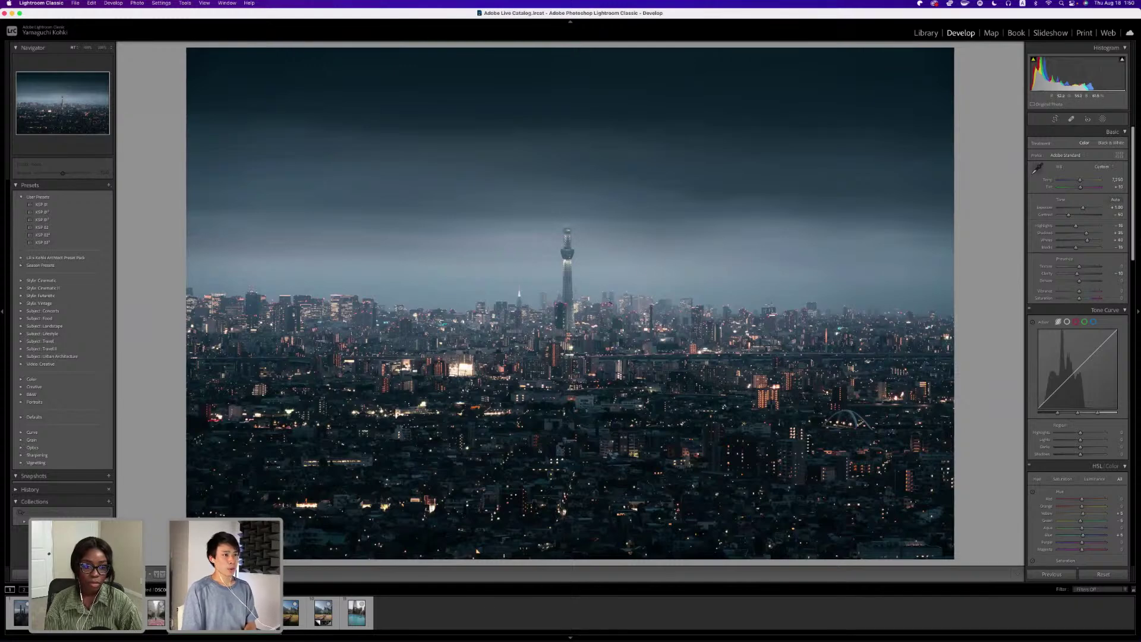
Zoom in around the tower to check its edges against the darkened sky, and return to the full view.
{"action": "left_click", "coordinate": [590, 198]}
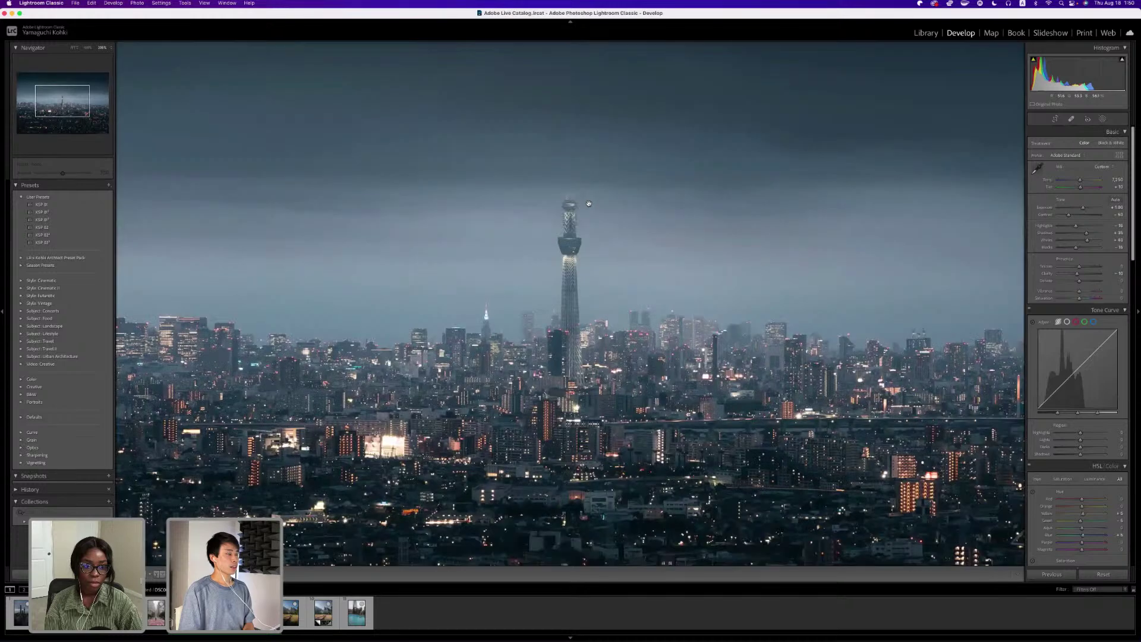
{"action": "left_click", "coordinate": [575, 301]}
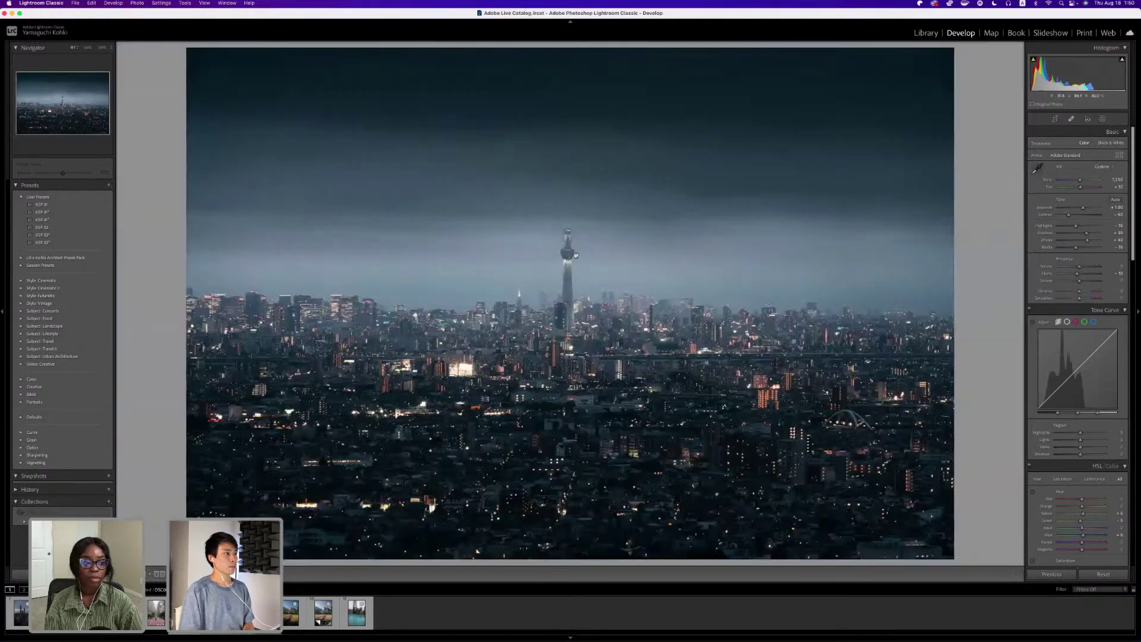
{"action": "left_click", "coordinate": [586, 249]}
{"action": "left_click", "coordinate": [577, 329]}
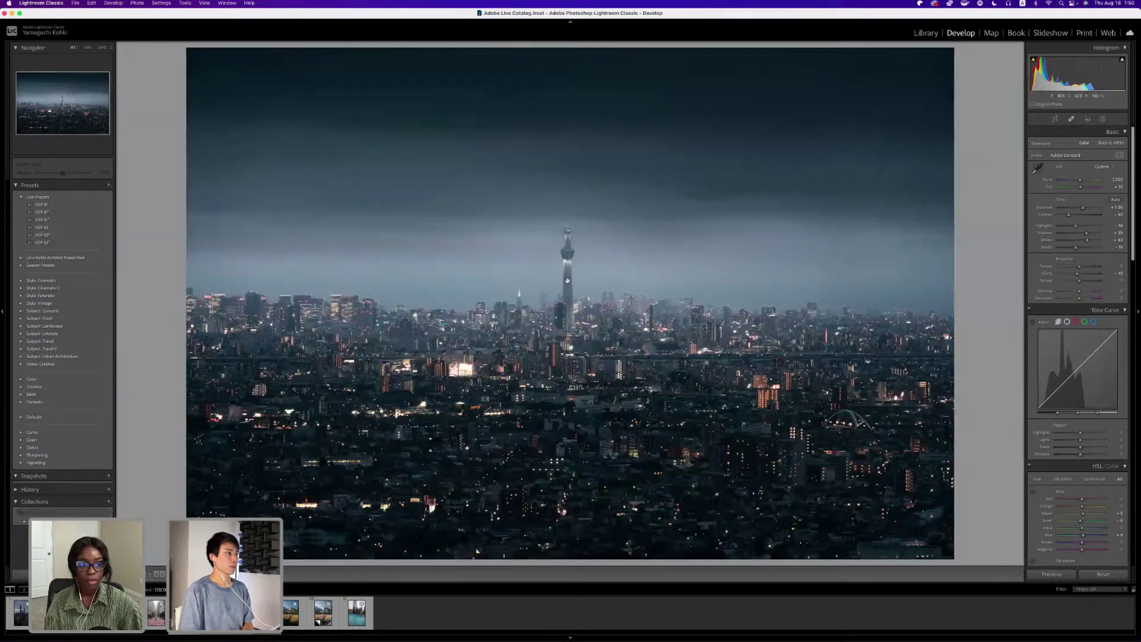
Add a new brush mask for the tower and raise its Exposure strongly for painting.
{"action": "left_click", "coordinate": [564, 245]}
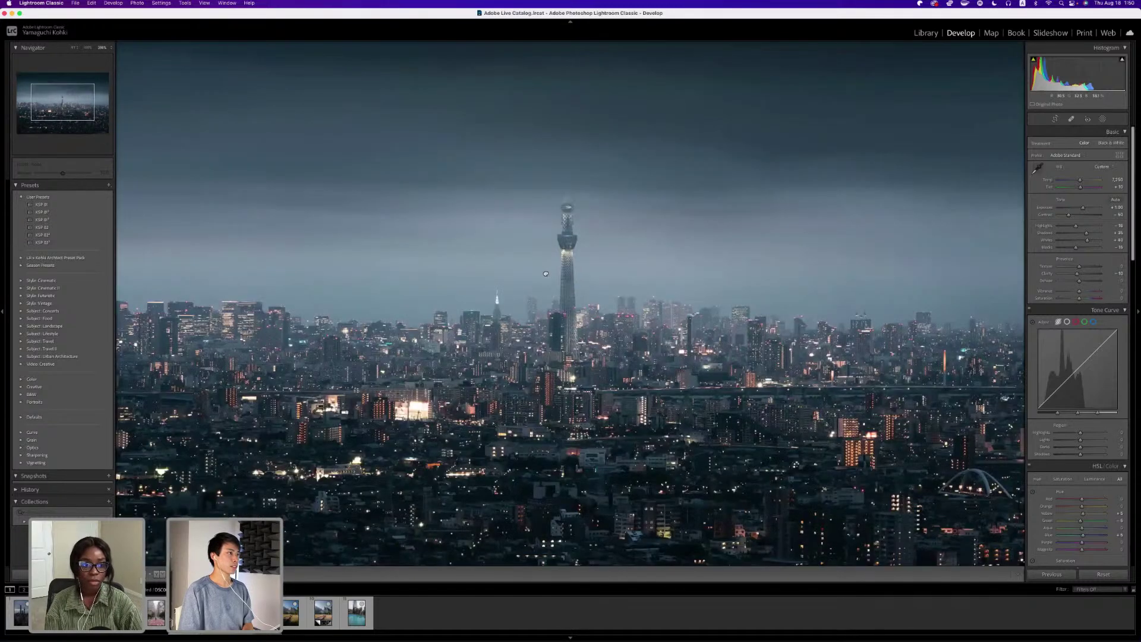
{"action": "left_click", "coordinate": [564, 246]}
{"action": "left_click", "coordinate": [1102, 118]}
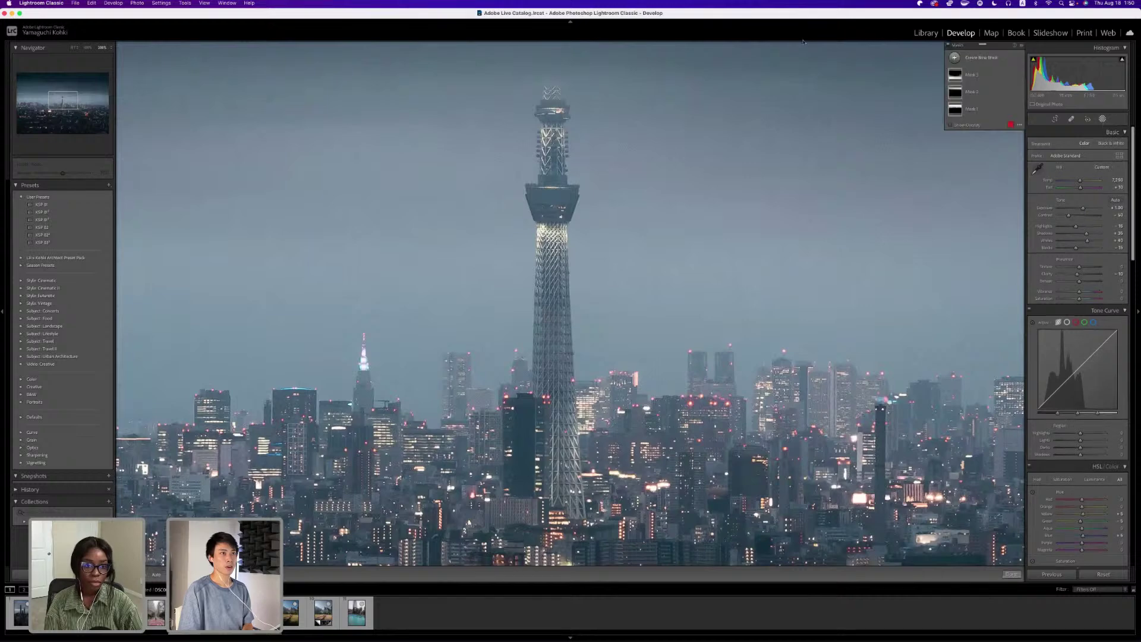
{"action": "left_click", "coordinate": [955, 57]}
{"action": "left_click", "coordinate": [989, 97]}
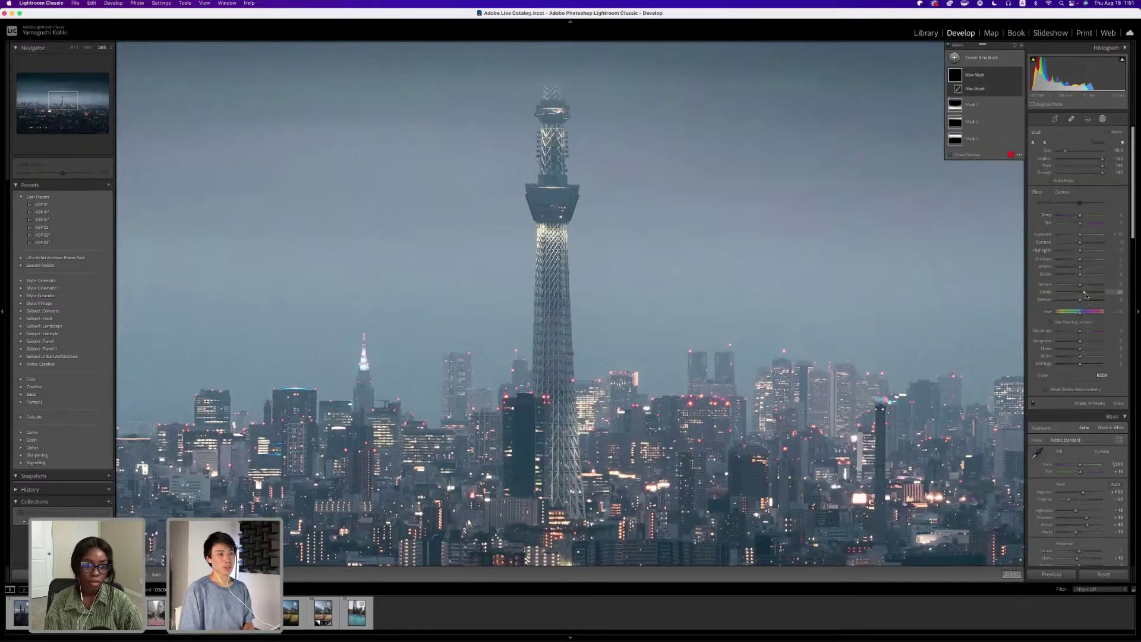
{"action": "key", "text": "o"}
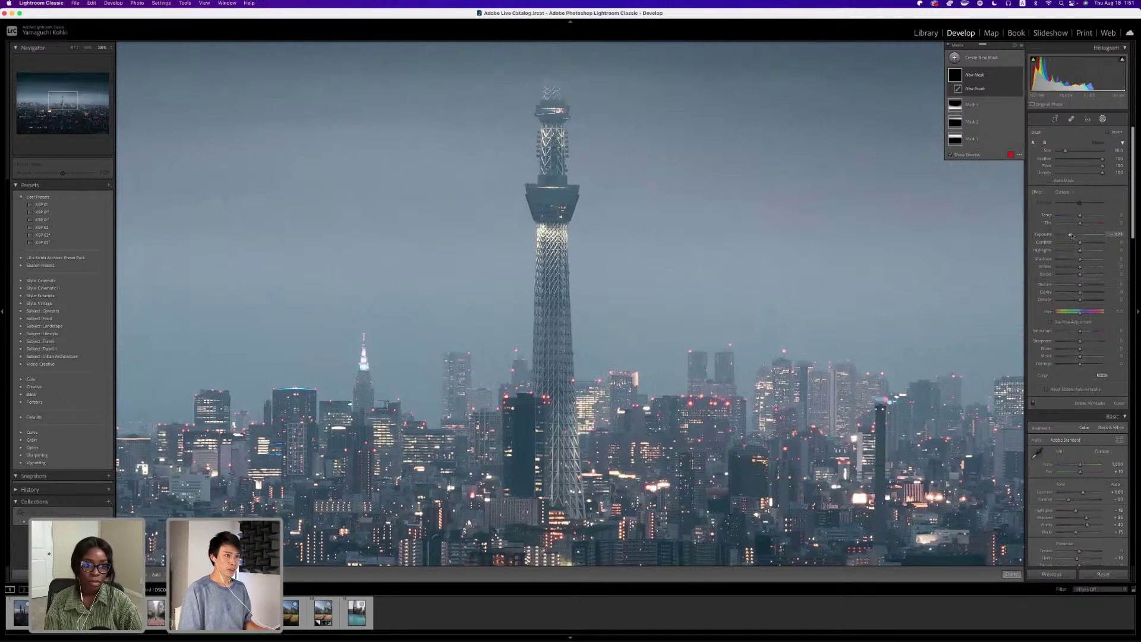
{"action": "left_click", "coordinate": [1089, 235]}
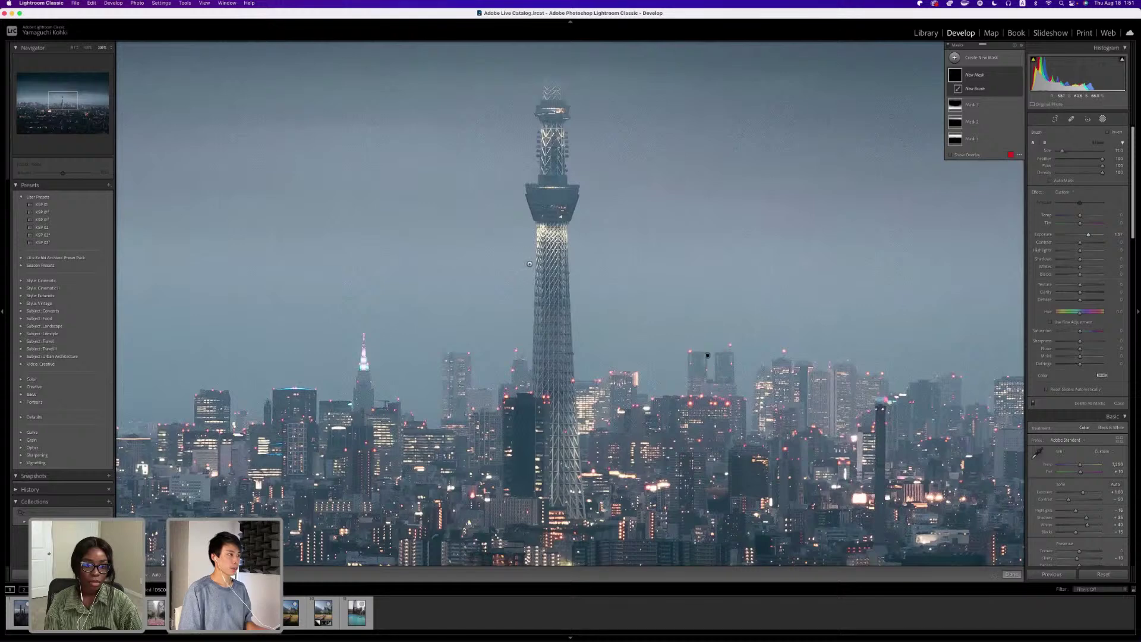
Paint the brush mask over the observation deck, down the shaft to the base, and up to the tower's tip.
{"action": "mouse_move", "coordinate": [530, 264]}
{"action": "left_mouse_down"}
{"action": "mouse_move", "coordinate": [552, 253]}
{"action": "mouse_move", "coordinate": [545, 222]}
{"action": "mouse_move", "coordinate": [553, 274]}
{"action": "mouse_move", "coordinate": [544, 198]}
{"action": "mouse_move", "coordinate": [565, 199]}
{"action": "mouse_move", "coordinate": [547, 190]}
{"action": "mouse_move", "coordinate": [538, 217]}
{"action": "mouse_move", "coordinate": [544, 202]}
{"action": "mouse_move", "coordinate": [565, 217]}
{"action": "mouse_move", "coordinate": [550, 300]}
{"action": "left_mouse_up"}
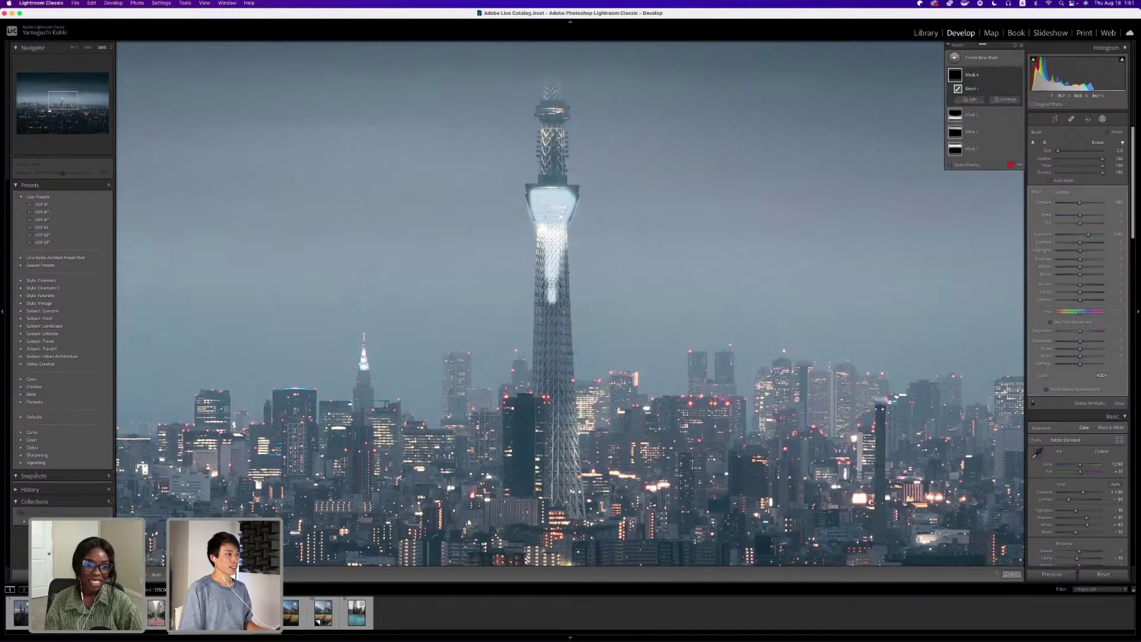
{"action": "key", "text": "bracketright"}
{"action": "mouse_move", "coordinate": [549, 255]}
{"action": "left_mouse_down"}
{"action": "mouse_move", "coordinate": [553, 378]}
{"action": "mouse_move", "coordinate": [559, 265]}
{"action": "left_mouse_up"}
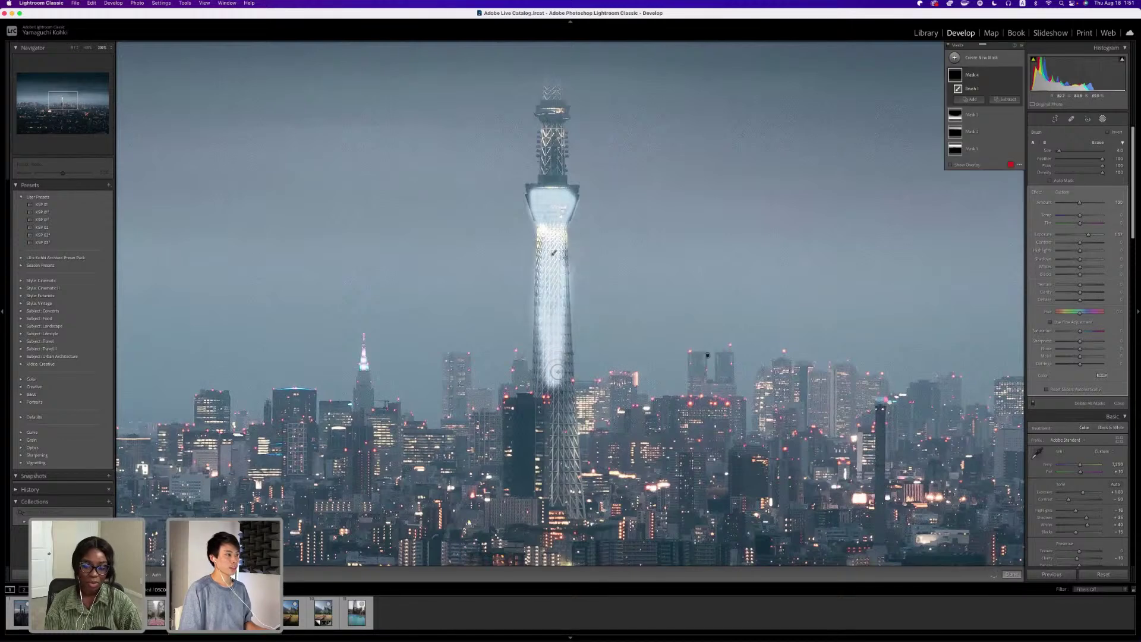
{"action": "key", "text": "bracketleft"}
{"action": "mouse_move", "coordinate": [557, 372]}
{"action": "left_mouse_down"}
{"action": "mouse_move", "coordinate": [559, 493]}
{"action": "mouse_move", "coordinate": [573, 469]}
{"action": "mouse_move", "coordinate": [563, 355]}
{"action": "mouse_move", "coordinate": [560, 342]}
{"action": "mouse_move", "coordinate": [559, 370]}
{"action": "mouse_move", "coordinate": [544, 366]}
{"action": "mouse_move", "coordinate": [542, 341]}
{"action": "mouse_move", "coordinate": [561, 389]}
{"action": "left_mouse_up"}
{"action": "left_click_drag", "start_coordinate": [565, 440], "coordinate": [571, 478]}
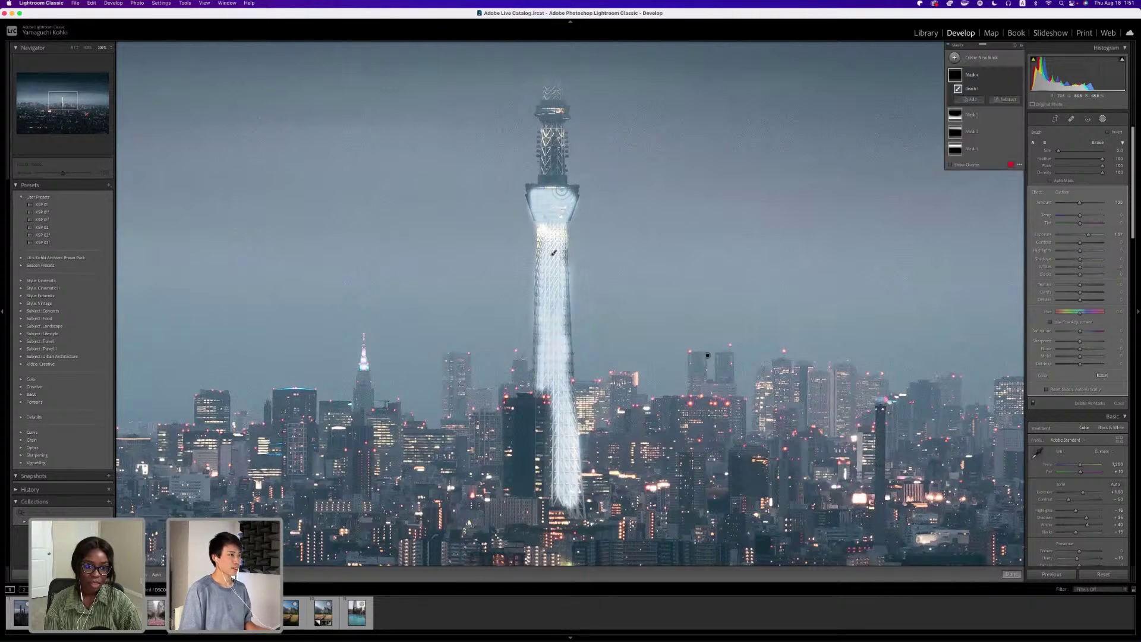
{"action": "left_click_drag", "start_coordinate": [562, 195], "coordinate": [556, 138]}
{"action": "mouse_move", "coordinate": [554, 113]}
{"action": "left_mouse_down"}
{"action": "mouse_move", "coordinate": [549, 185]}
{"action": "mouse_move", "coordinate": [554, 86]}
{"action": "mouse_move", "coordinate": [558, 108]}
{"action": "mouse_move", "coordinate": [543, 112]}
{"action": "left_mouse_up"}
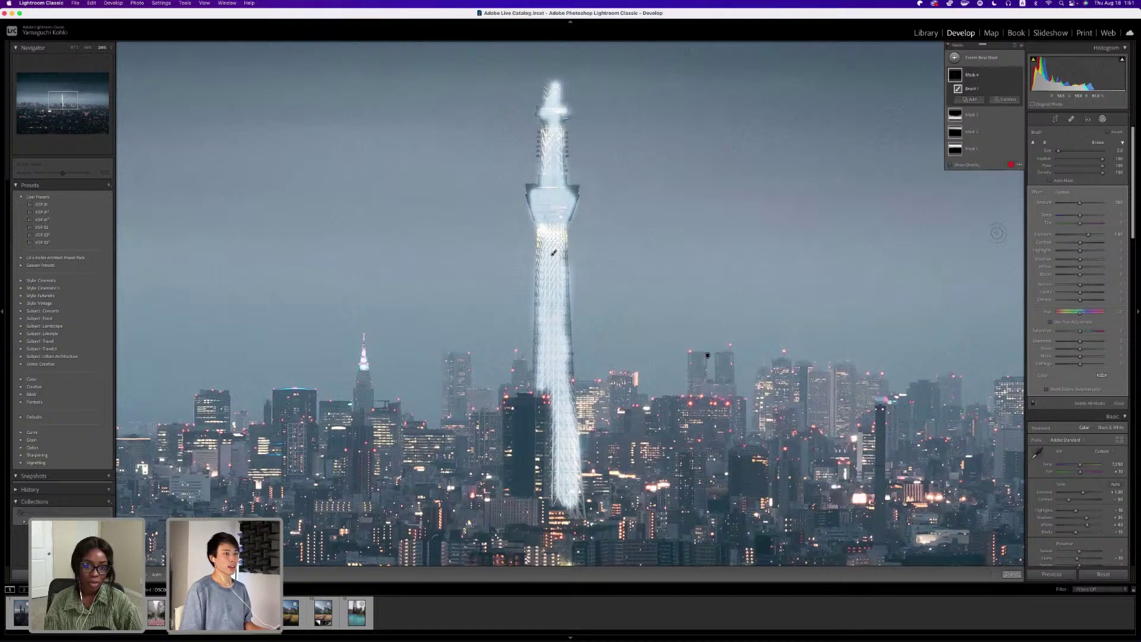
Check the tower mask's coverage with the overlay, reduce its Exposure to a subtle lift, add Clarity, and finish masking.
{"action": "key", "text": "o"}
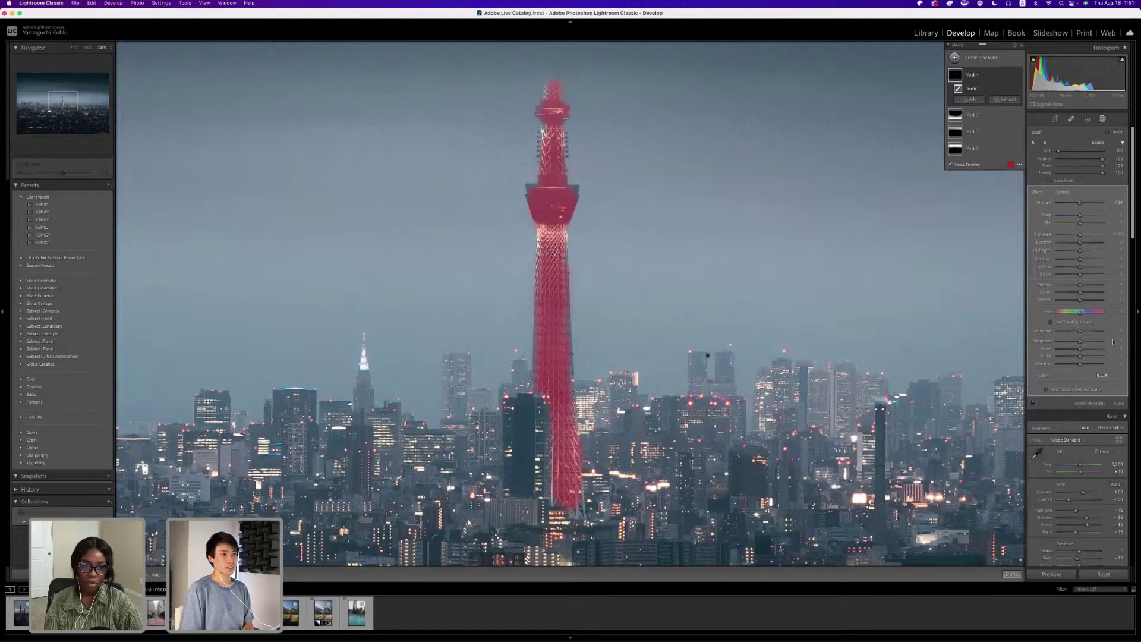
{"action": "key", "text": "o"}
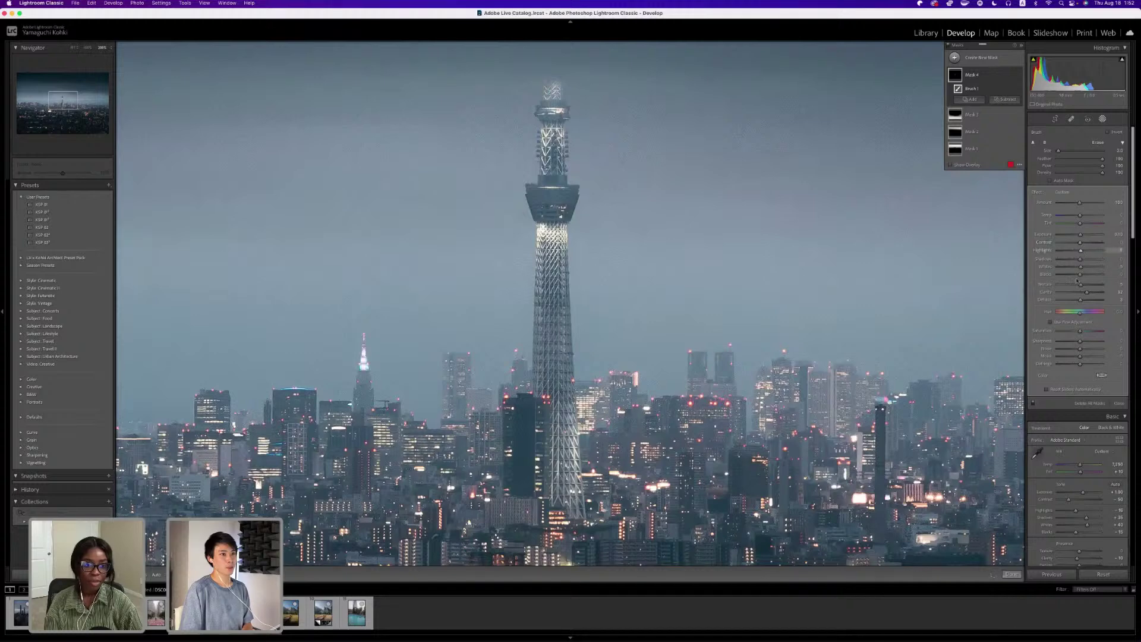
{"action": "left_click", "coordinate": [1011, 575]}
{"action": "left_click", "coordinate": [616, 242]}
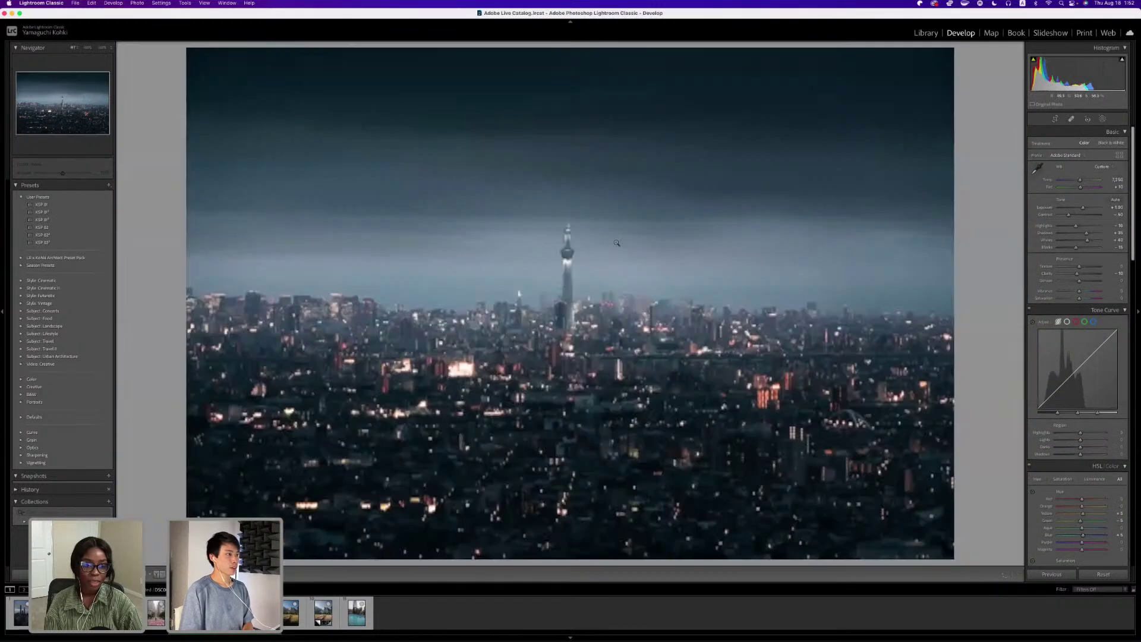
Compare the photo with the tower brush mask hidden and shown several times, and leave masking.
{"action": "left_click", "coordinate": [1104, 119]}
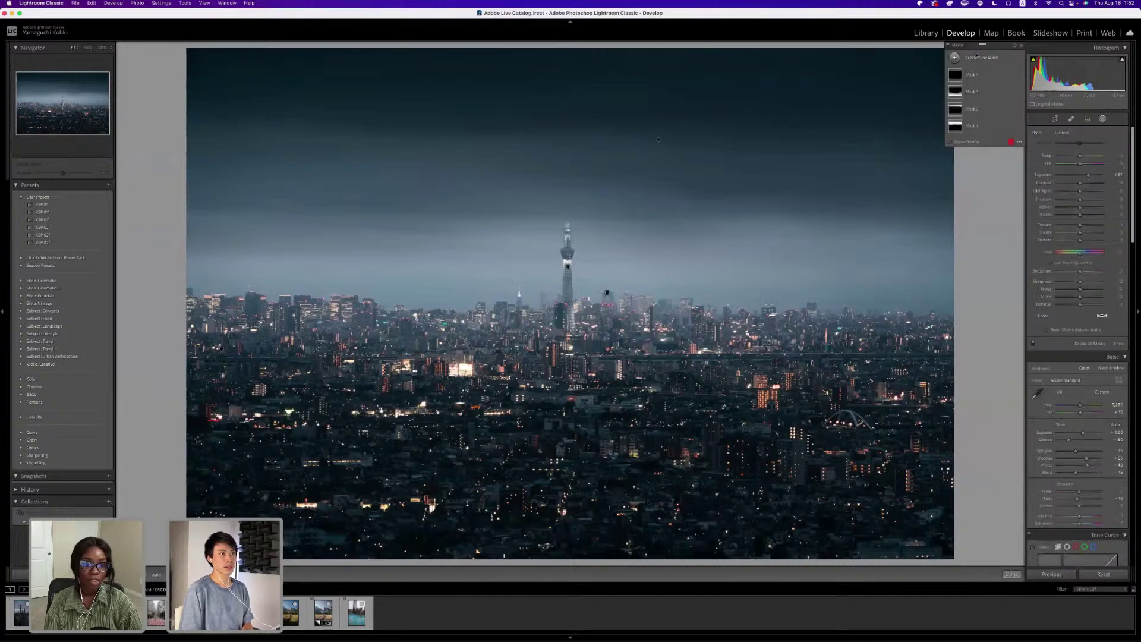
{"action": "left_click", "coordinate": [972, 75]}
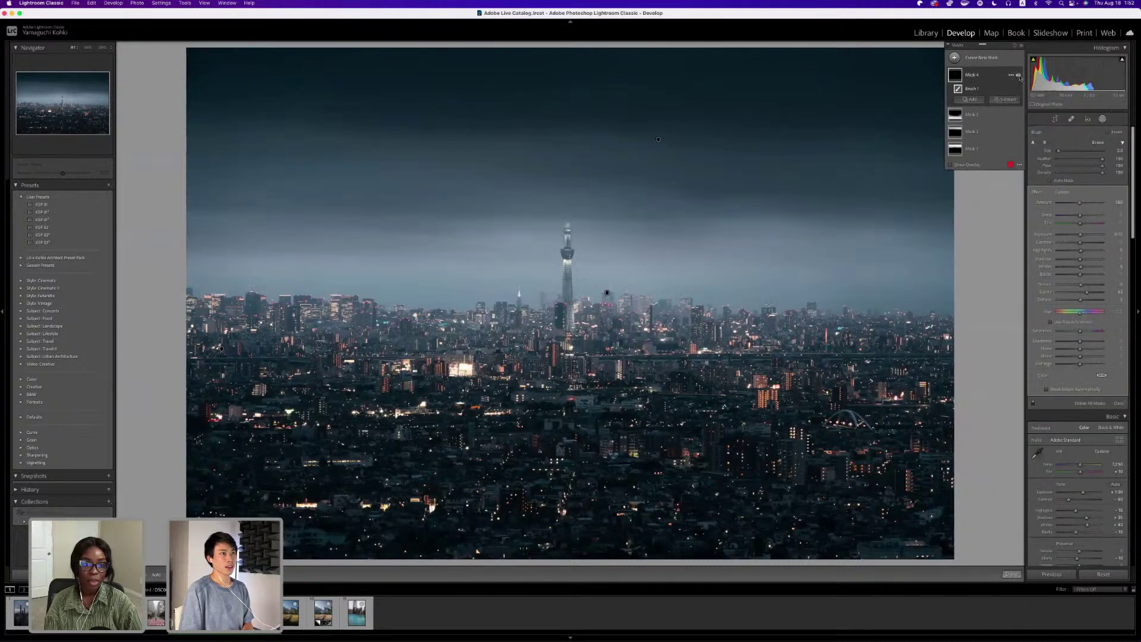
{"action": "left_click", "coordinate": [1019, 76]}
{"action": "left_click", "coordinate": [1019, 76]}
{"action": "left_click", "coordinate": [1018, 76]}
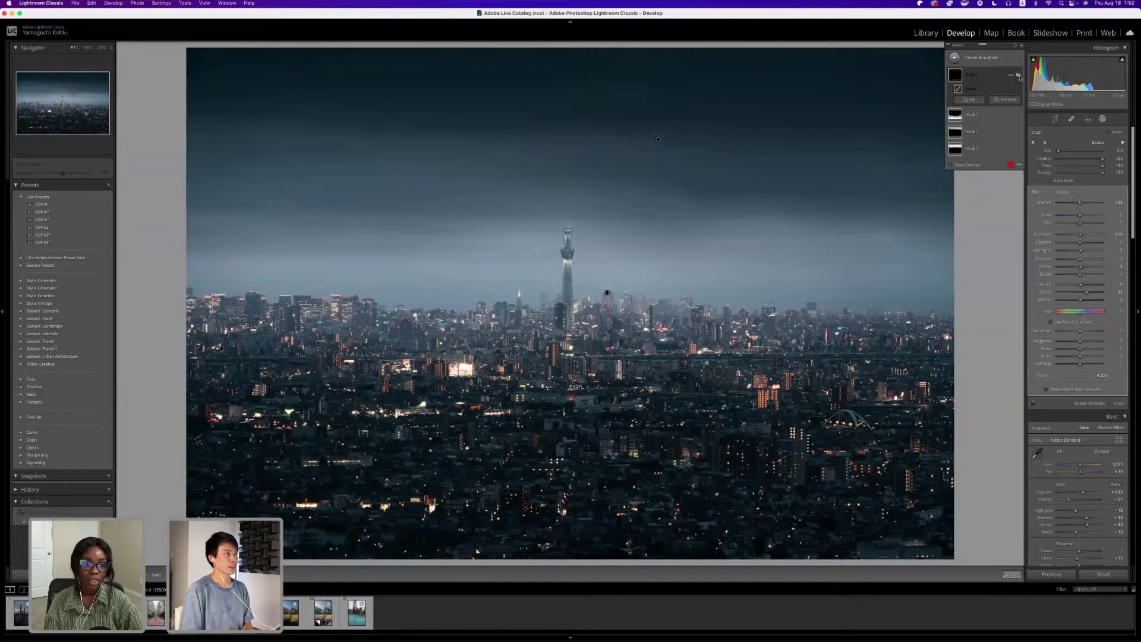
{"action": "left_click", "coordinate": [1019, 76]}
{"action": "left_click", "coordinate": [1019, 76]}
{"action": "left_click", "coordinate": [1019, 76]}
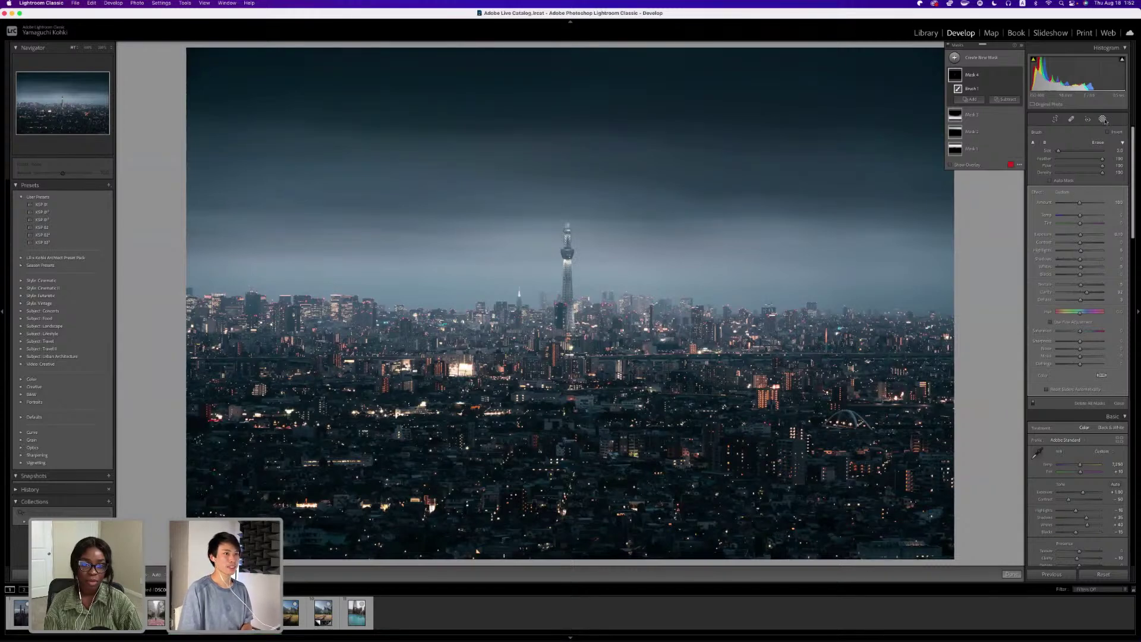
{"action": "key", "text": "shift+w"}
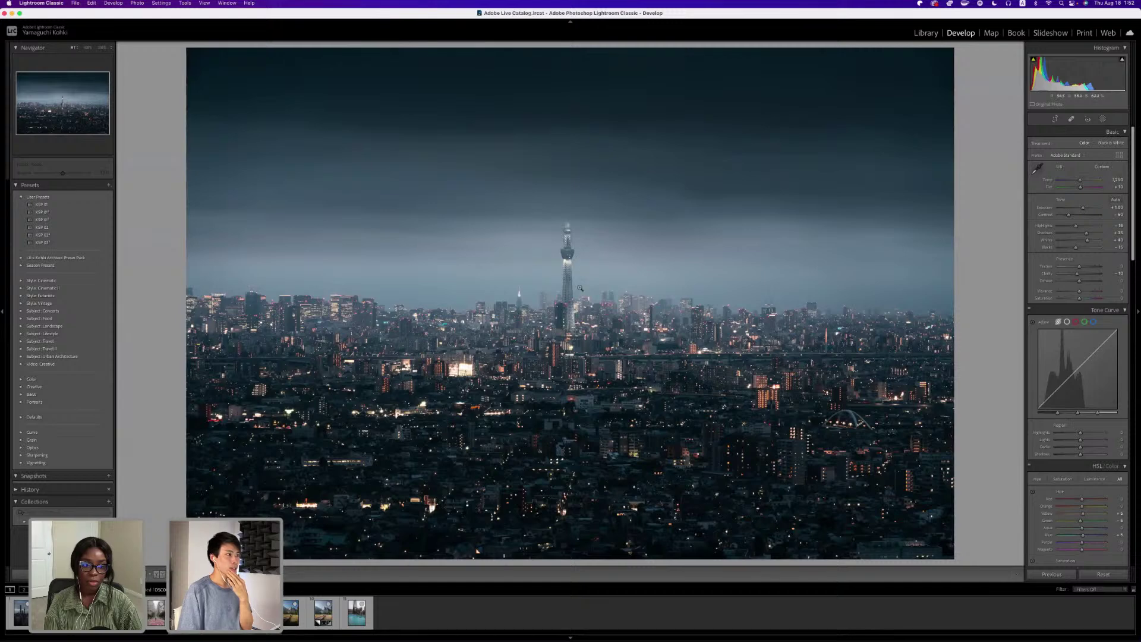
Add a radial gradient mask as a thin horizontal streak beside the observation deck, undoing the attempt to reshape it.
{"action": "left_click", "coordinate": [567, 271]}
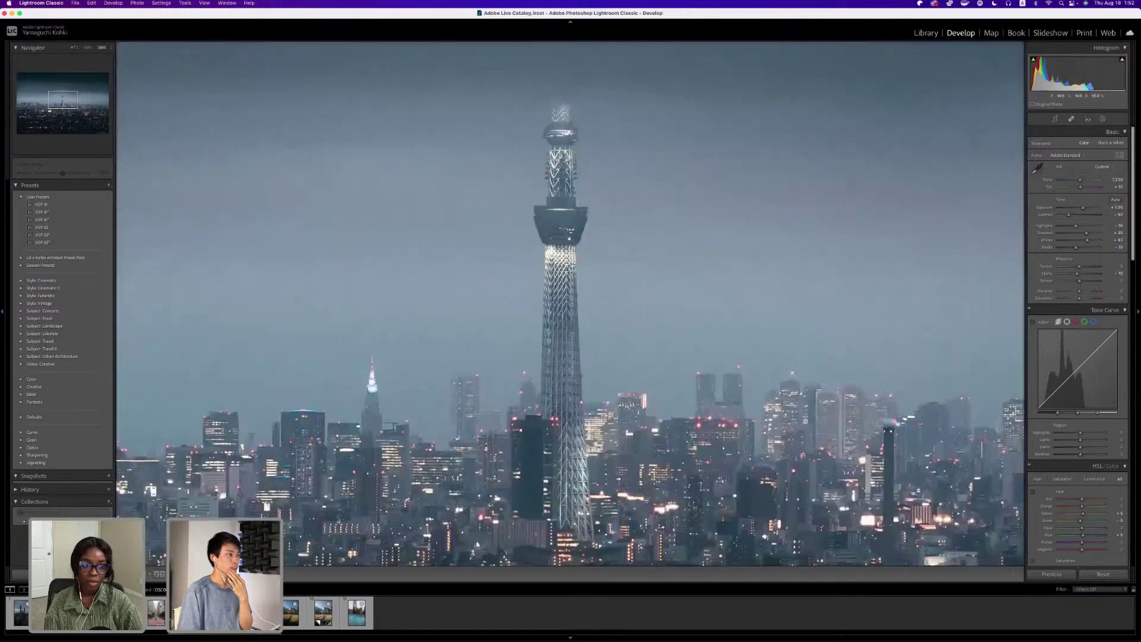
{"action": "left_click", "coordinate": [1104, 119]}
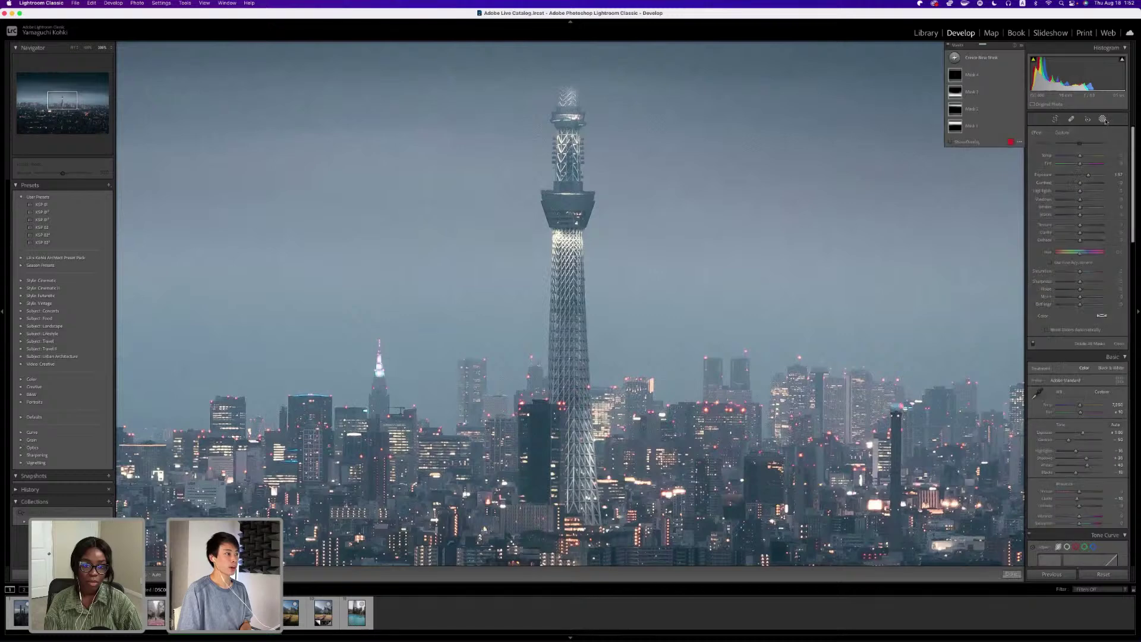
{"action": "left_click", "coordinate": [1009, 77]}
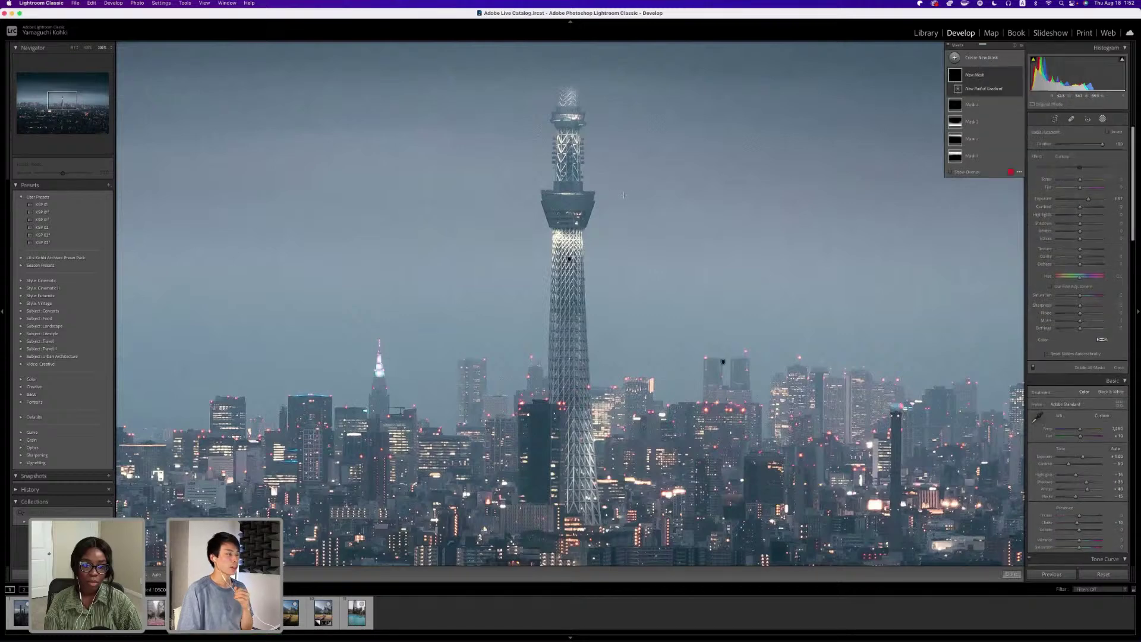
{"action": "left_click_drag", "start_coordinate": [621, 196], "coordinate": [749, 197]}
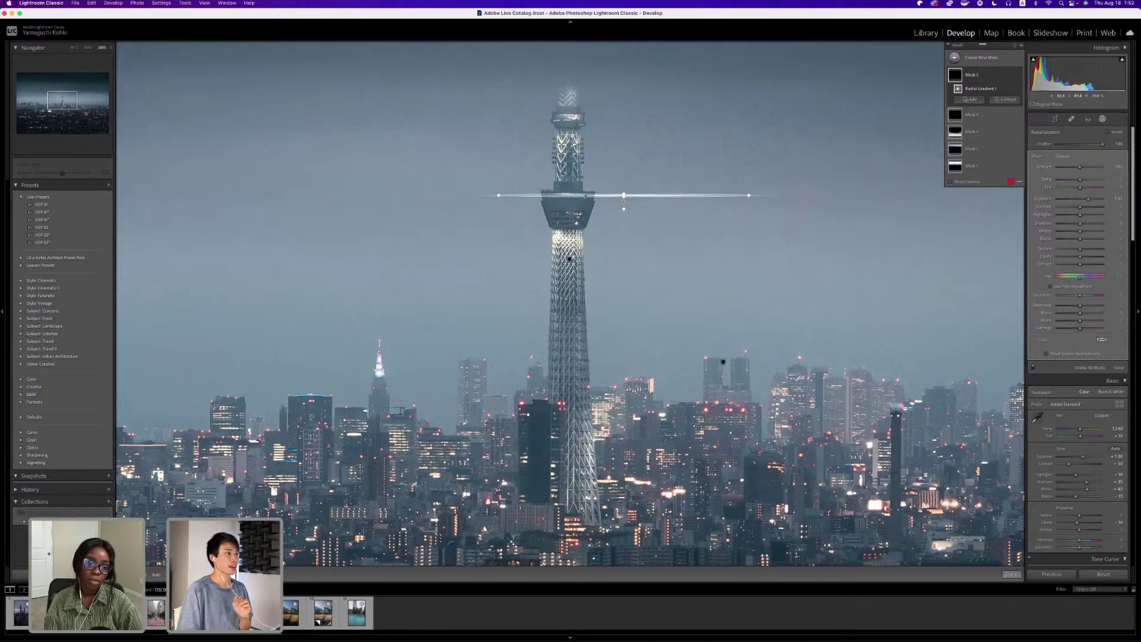
{"action": "left_click_drag", "start_coordinate": [719, 190], "coordinate": [713, 161]}
{"action": "key", "text": "super+z"}
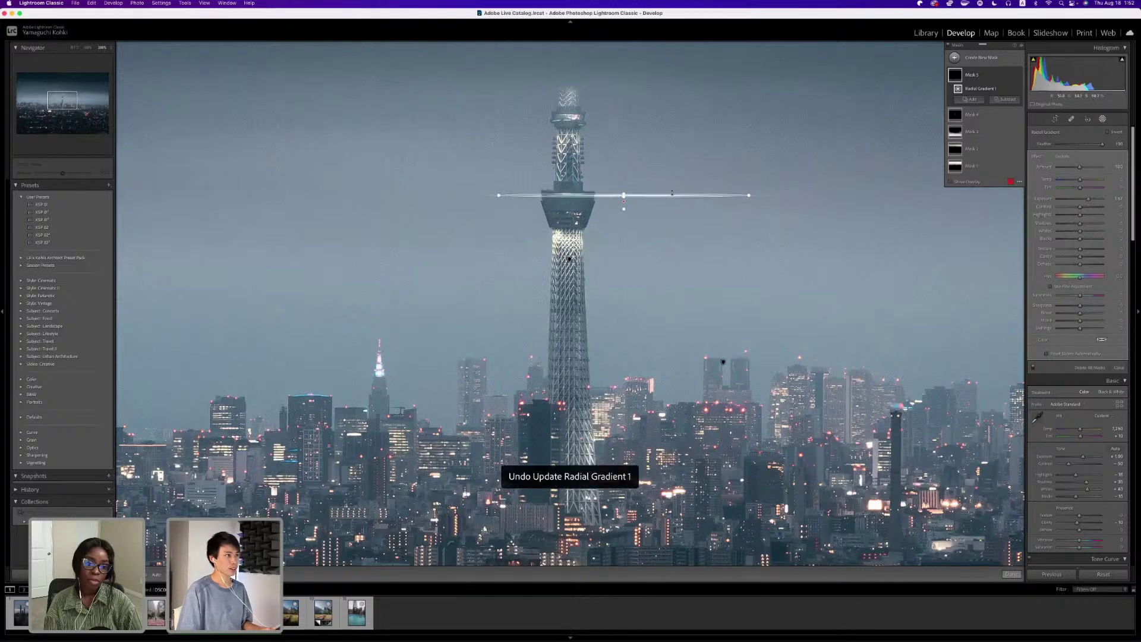
Centre the thin radial gradient on the observation deck, narrow it to just beyond the deck, raise its Highlights, and finish masking.
{"action": "left_click_drag", "start_coordinate": [624, 195], "coordinate": [569, 194]}
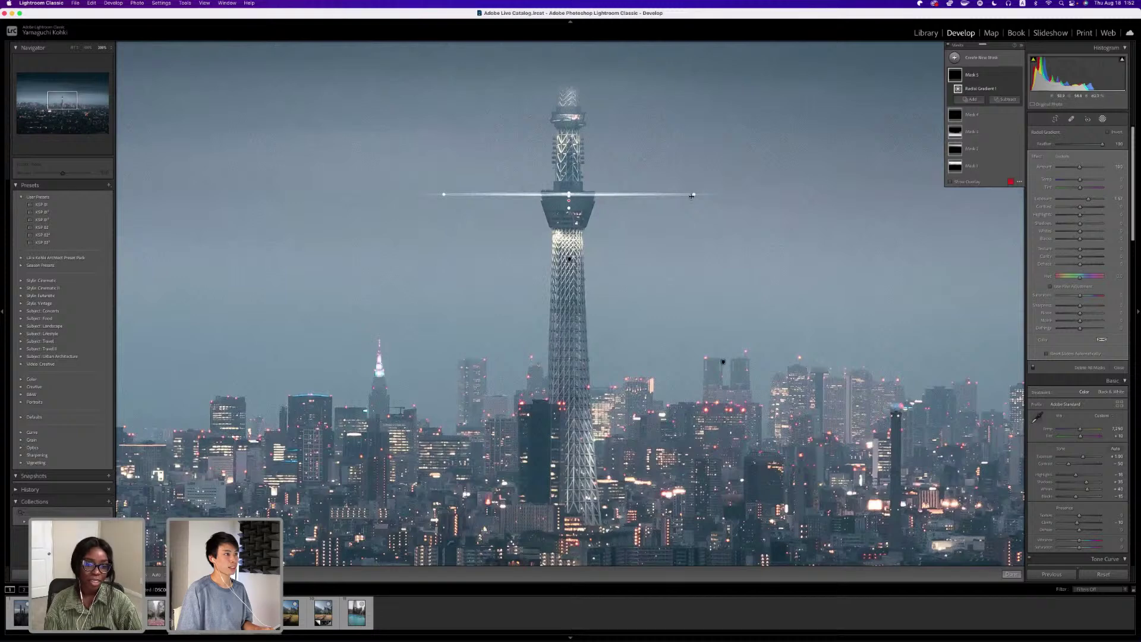
{"action": "left_click_drag", "start_coordinate": [691, 196], "coordinate": [621, 195]}
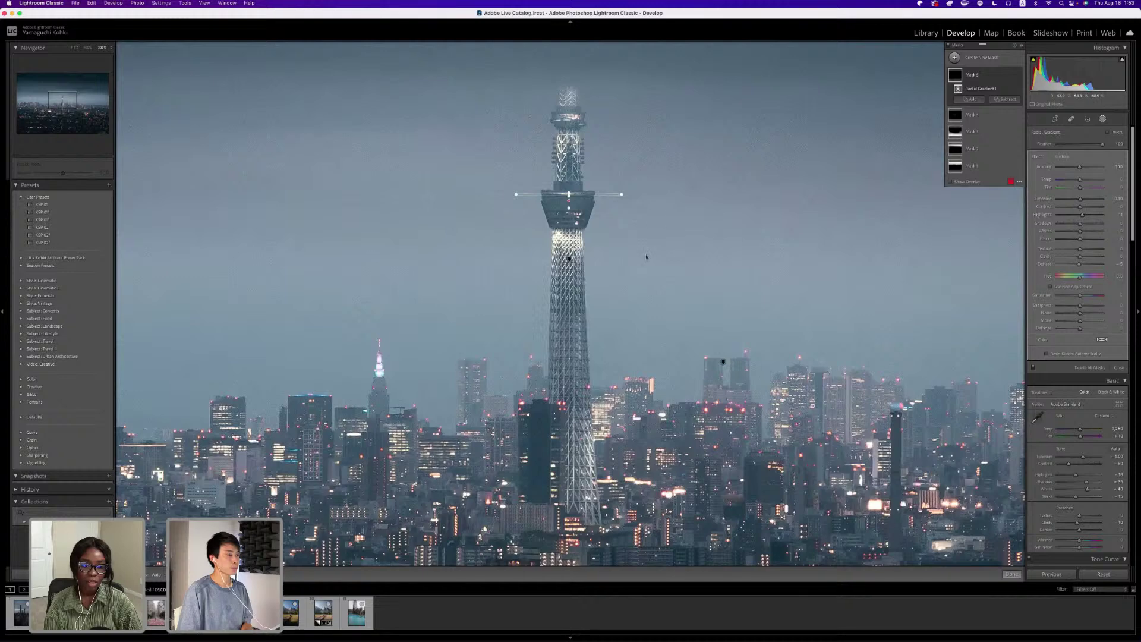
{"action": "key", "text": "Return"}
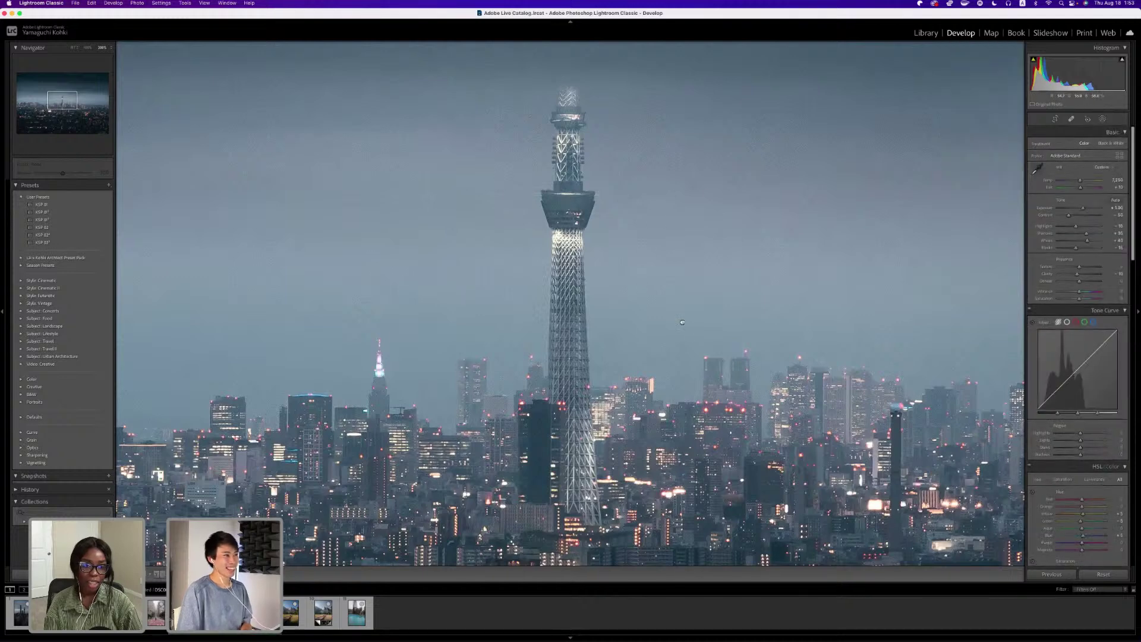
{"action": "left_click", "coordinate": [590, 245]}
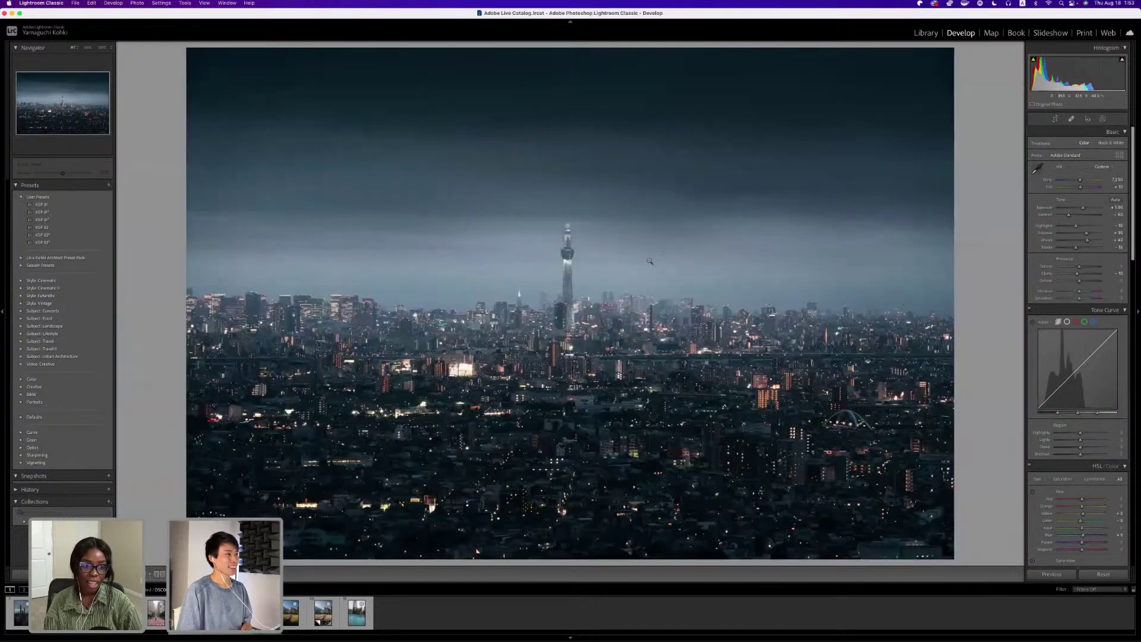
Position a radial gradient from the deck mask over the tower's smaller upper deck, narrow it slightly, and finish masking.
{"action": "left_click", "coordinate": [569, 260]}
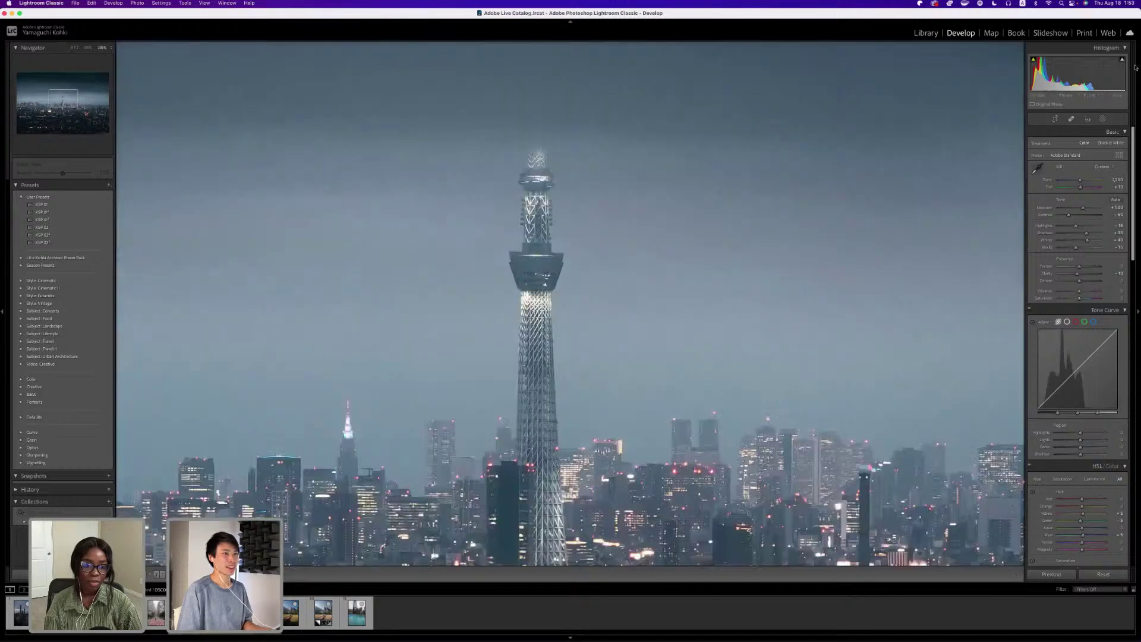
{"action": "key", "text": "shift+w"}
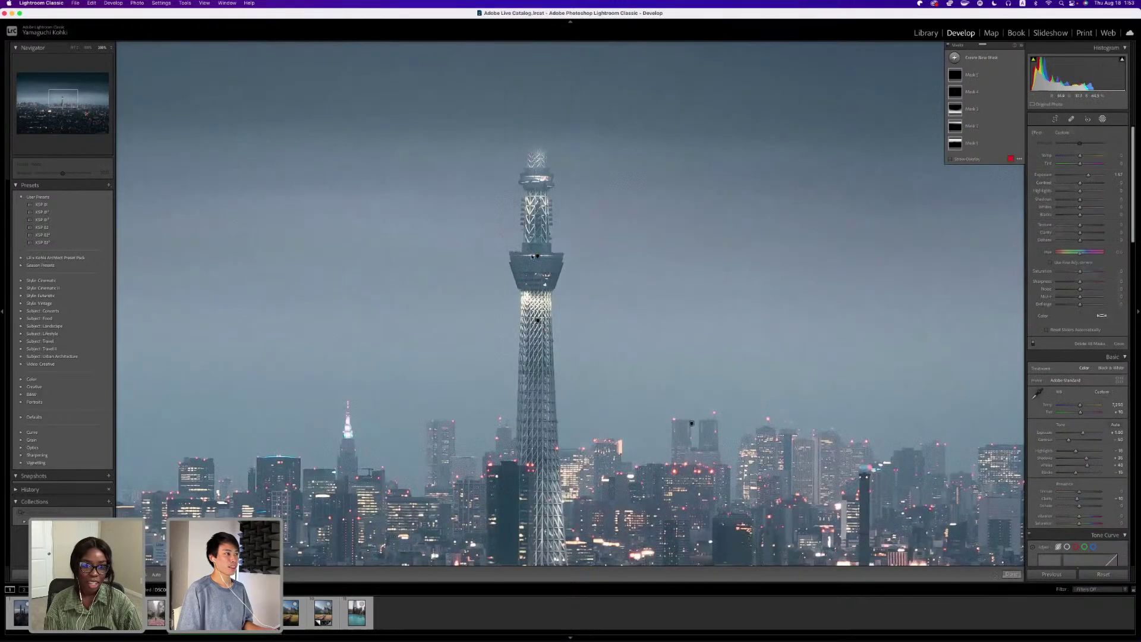
{"action": "right_click", "coordinate": [537, 255]}
{"action": "left_click", "coordinate": [565, 281]}
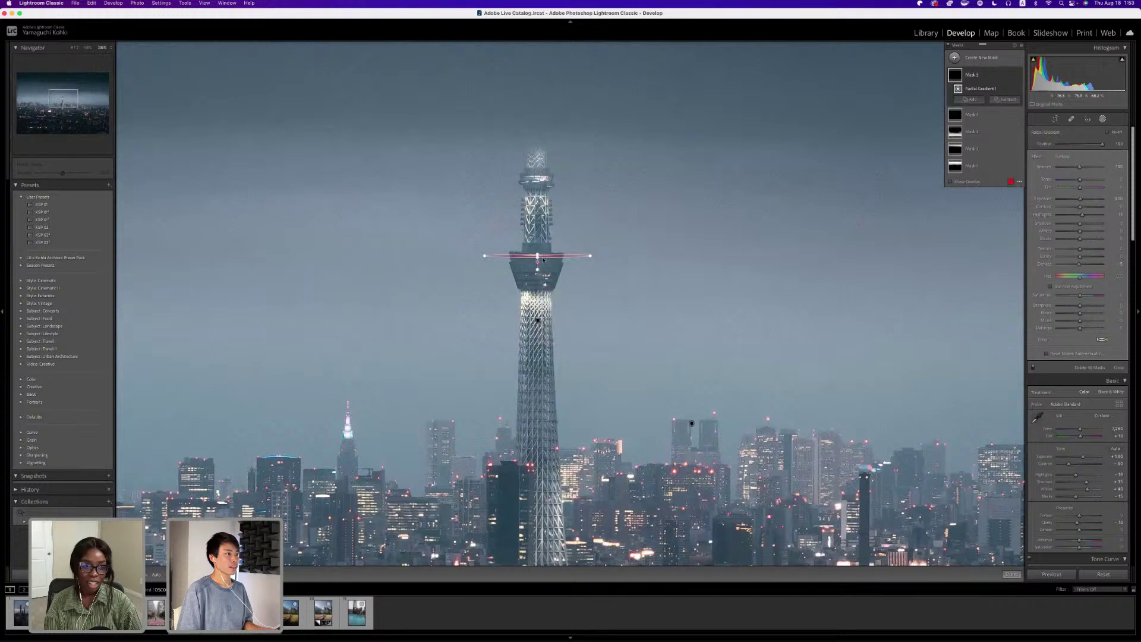
{"action": "left_click_drag", "start_coordinate": [508, 276], "coordinate": [563, 180]}
{"action": "left_click_drag", "start_coordinate": [485, 177], "coordinate": [494, 179]}
{"action": "left_click", "coordinate": [1012, 574]}
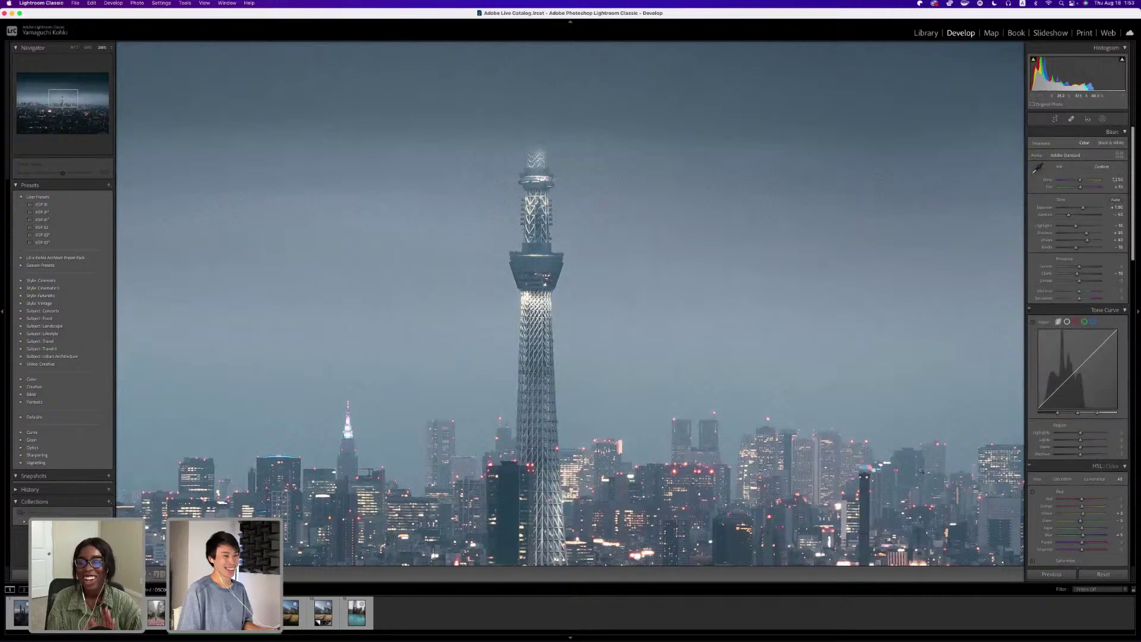
{"action": "left_click", "coordinate": [913, 448]}
{"action": "left_click", "coordinate": [913, 449]}
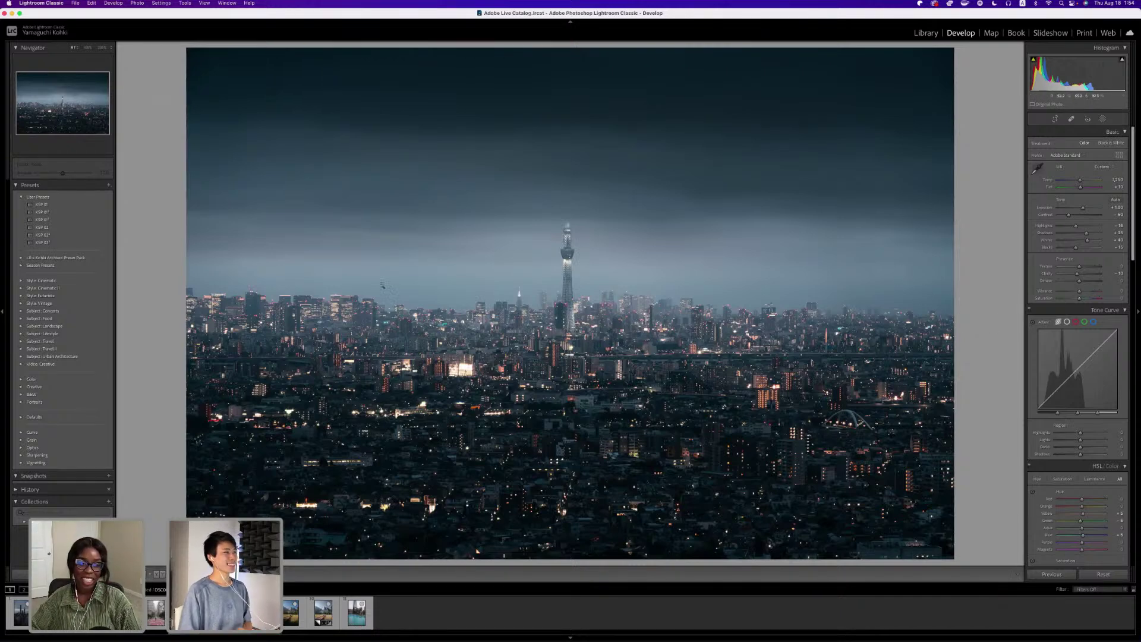
Add a radial gradient mask centred on the tower, shaped as a wide ellipse spanning almost the full width of the skyline.
{"action": "left_click", "coordinate": [1104, 120]}
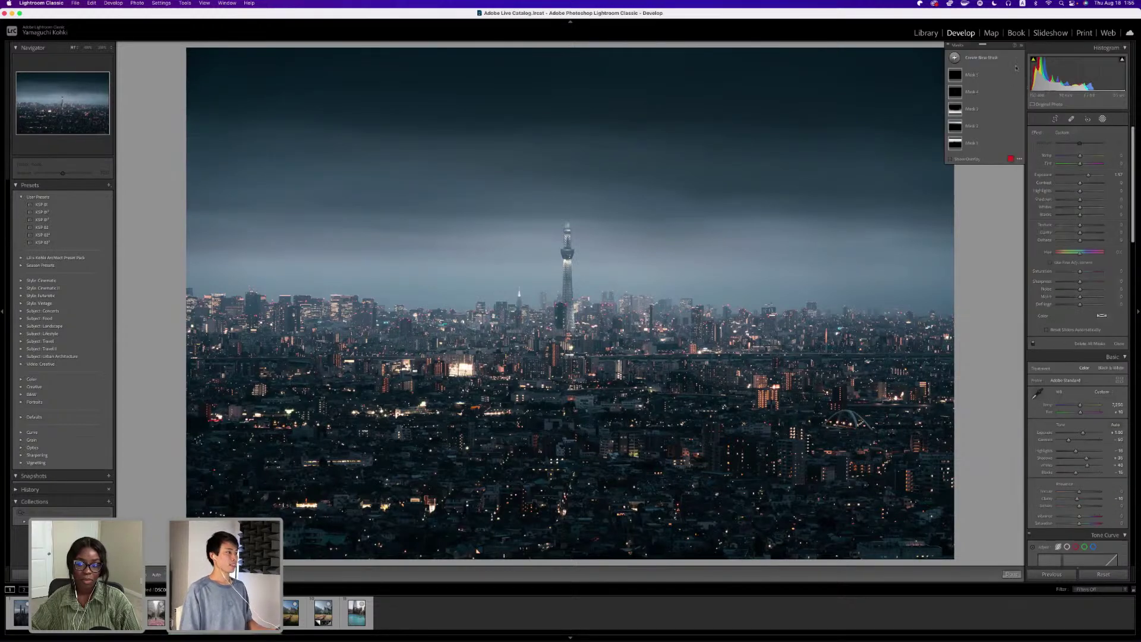
{"action": "left_click", "coordinate": [983, 58]}
{"action": "left_click", "coordinate": [998, 116]}
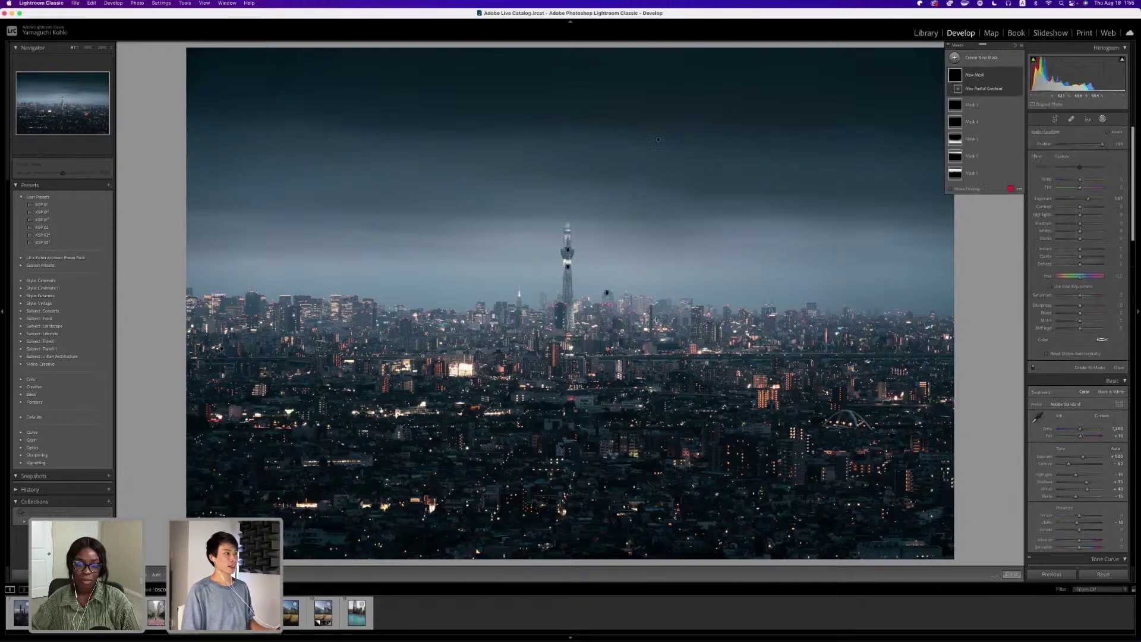
{"action": "left_click_drag", "start_coordinate": [500, 271], "coordinate": [847, 333]}
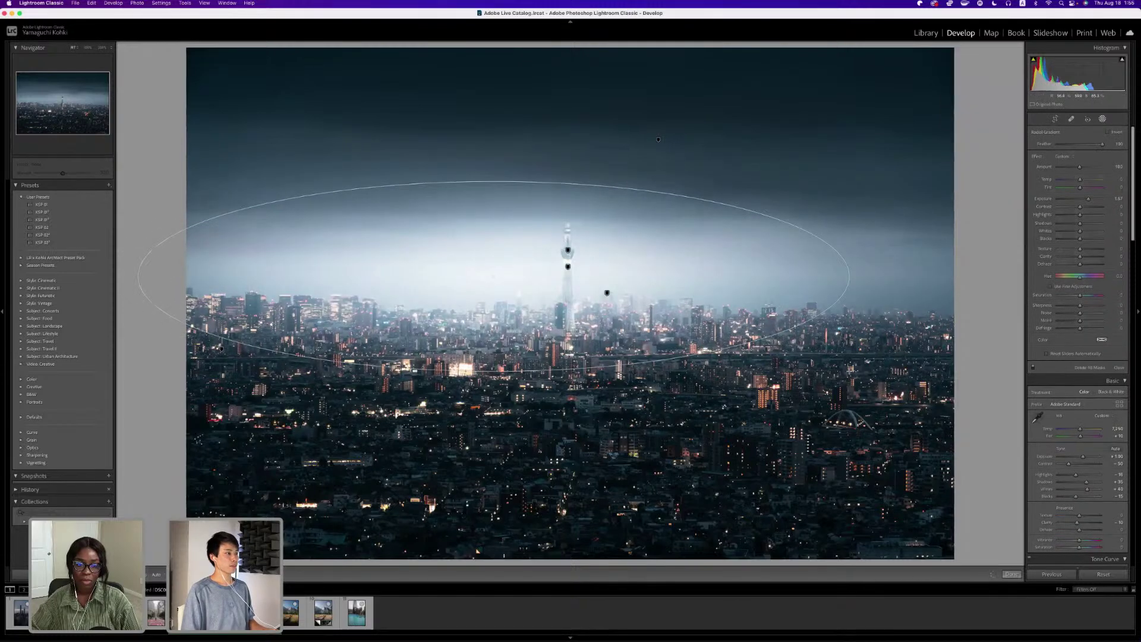
{"action": "left_click_drag", "start_coordinate": [850, 275], "coordinate": [808, 277]}
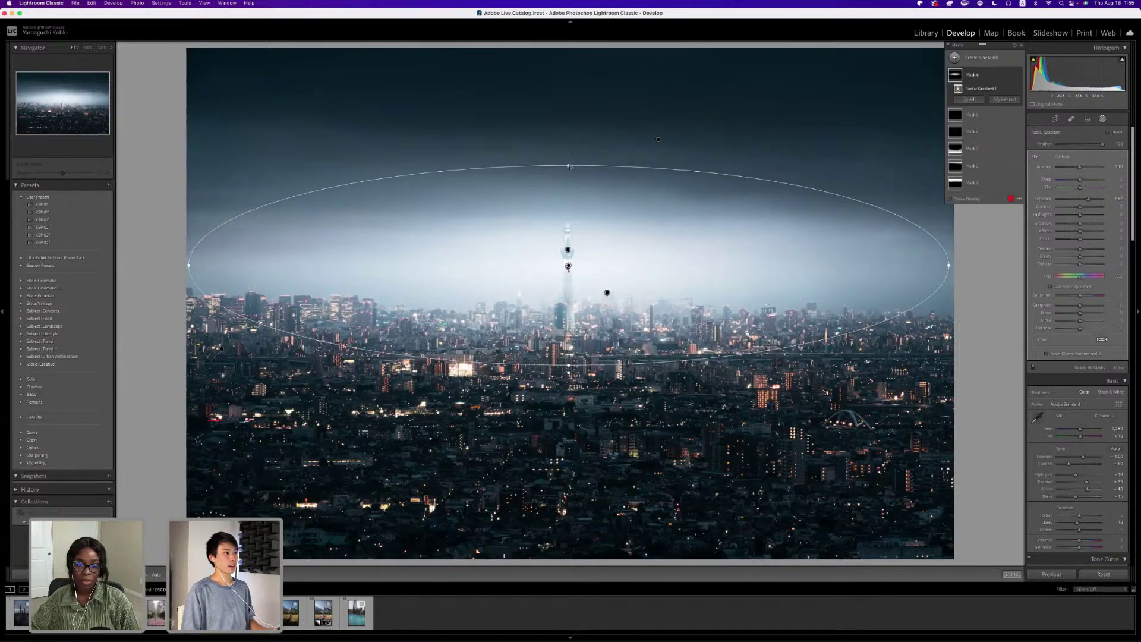
Reset the wide radial gradient's Exposure, check its overlay, raise Exposure only slightly for a soft glow, and finish masking.
{"action": "double_click", "coordinate": [1089, 200]}
{"action": "key", "text": "o"}
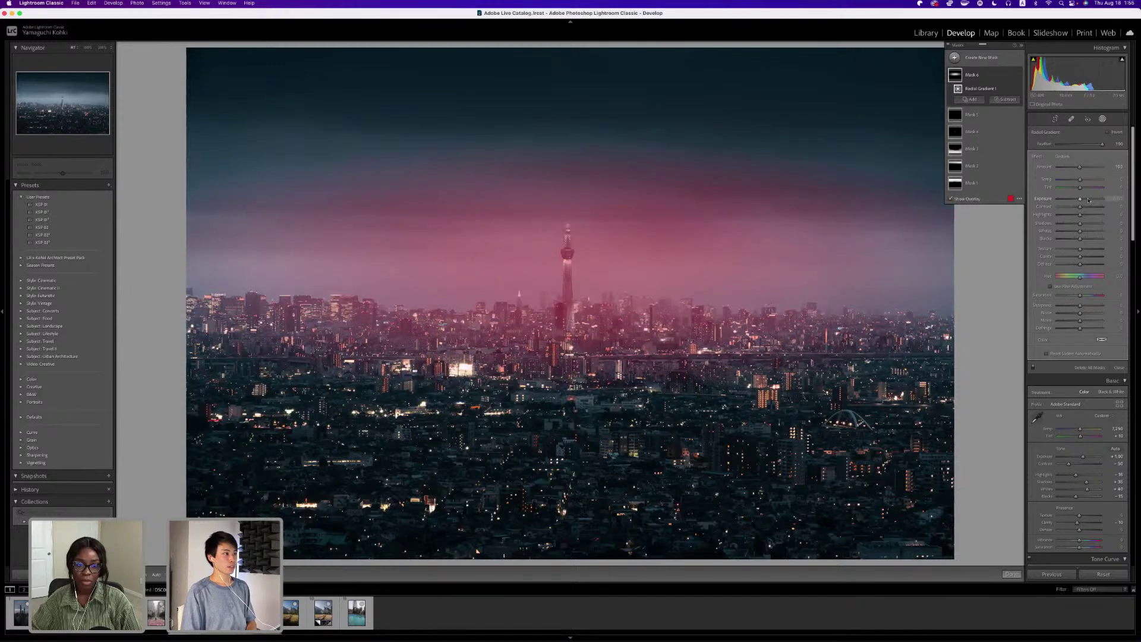
{"action": "key", "text": "o"}
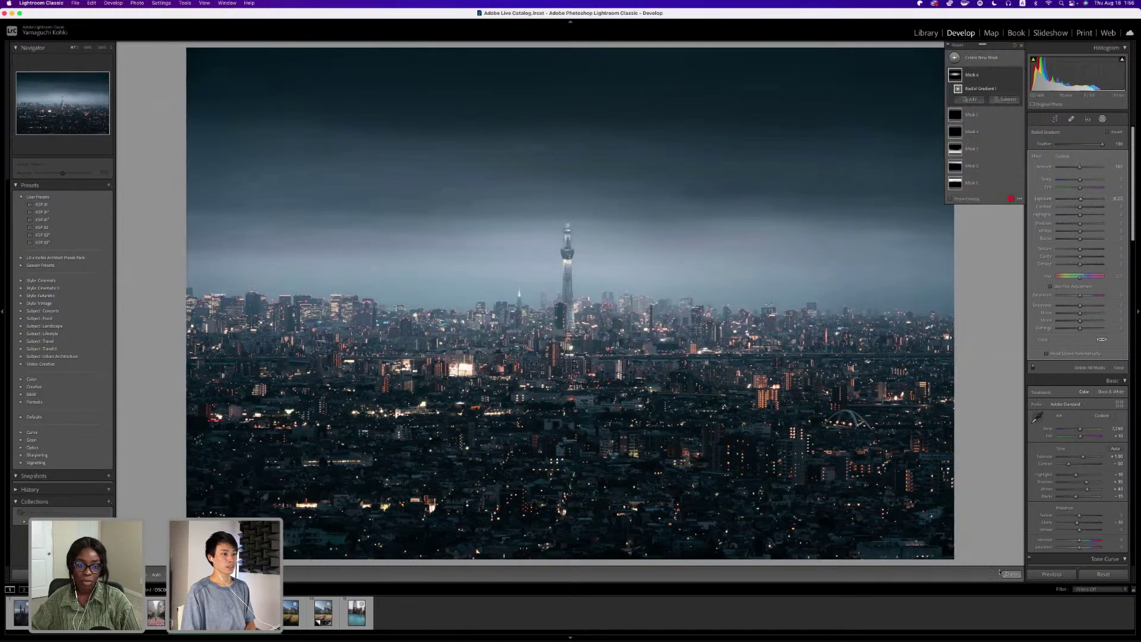
{"action": "left_click", "coordinate": [1012, 574]}
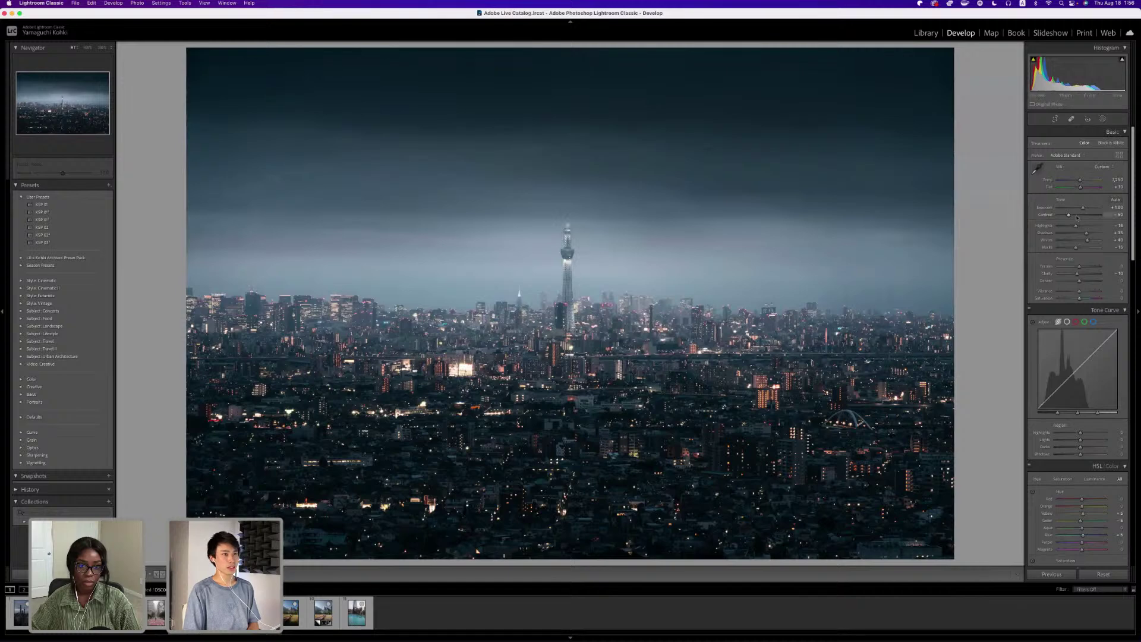
Raise the photo's global Contrast slightly in the basic tone adjustments.
{"action": "left_click_drag", "start_coordinate": [1070, 218], "coordinate": [1071, 219]}
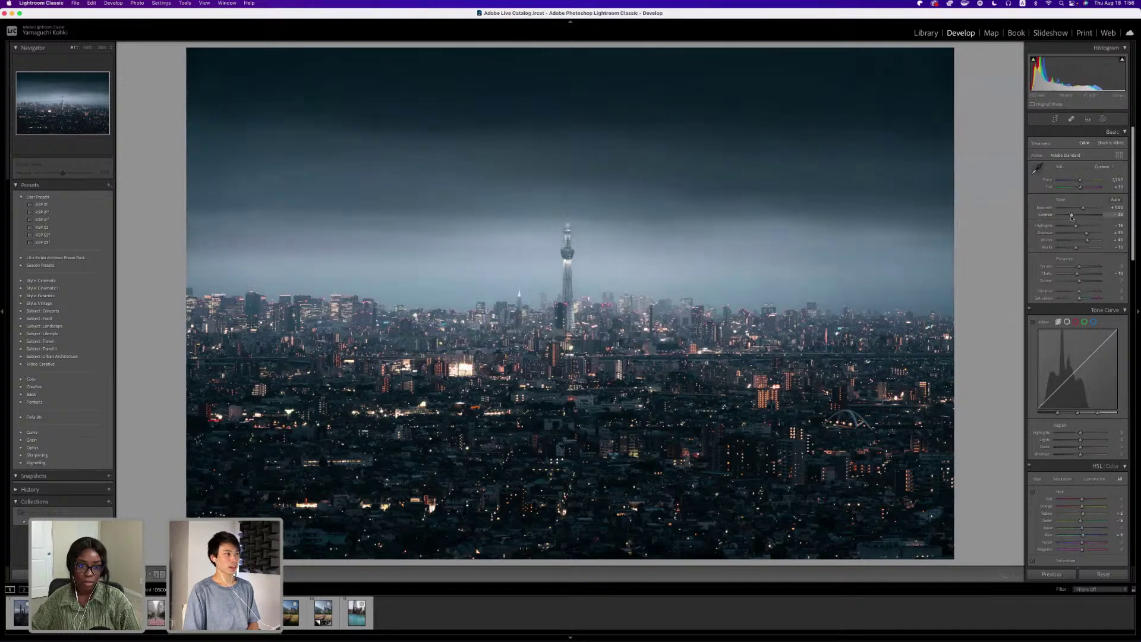
{"action": "scroll", "coordinate": [1073, 219], "scroll_direction": "down", "scroll_amount": 5}
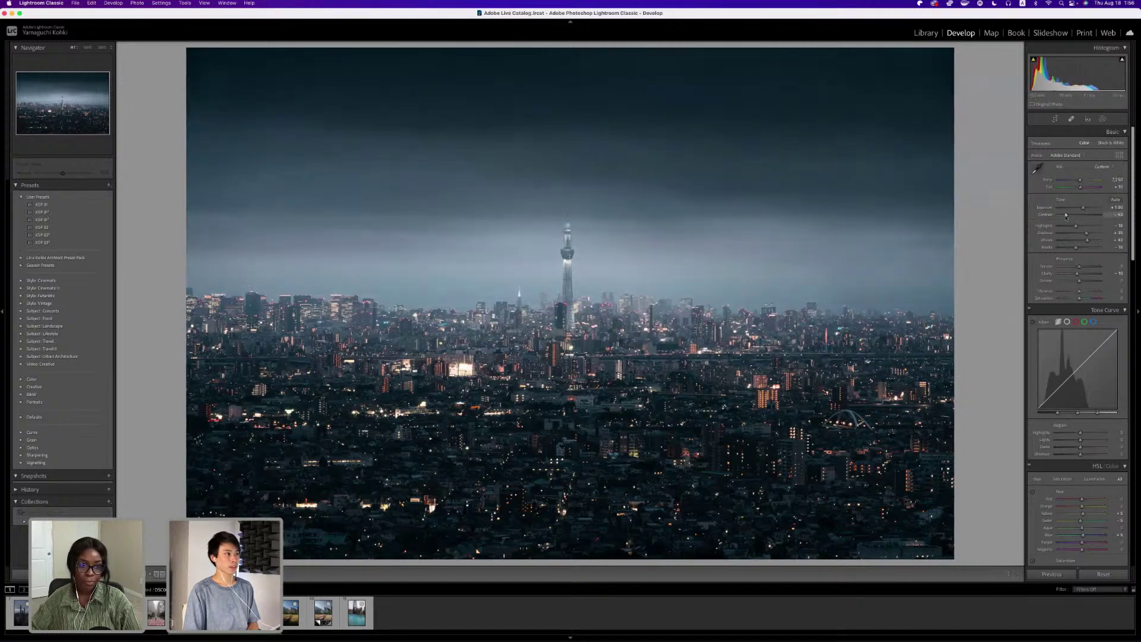
{"action": "scroll", "coordinate": [1072, 219], "scroll_direction": "up", "scroll_amount": 5}
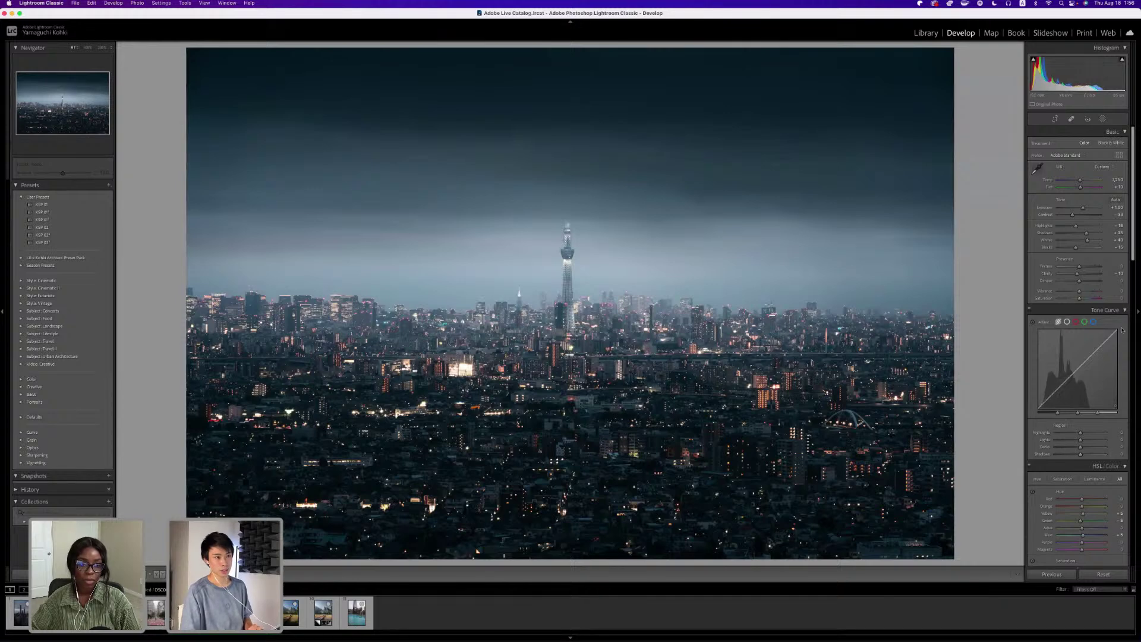
Try a warm shadow hue of 48 and a neutral highlight tint with the Color Grading wheels.
{"action": "scroll", "coordinate": [1124, 330], "scroll_direction": "down", "scroll_amount": 3}
{"action": "scroll", "coordinate": [1123, 329], "scroll_direction": "down", "scroll_amount": 10}
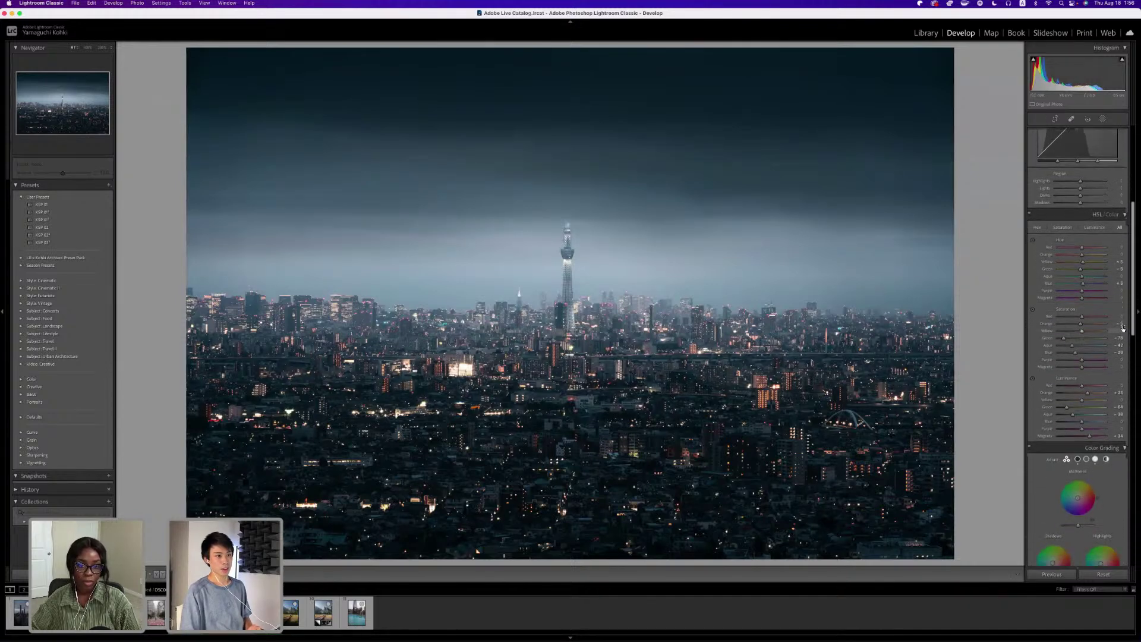
{"action": "scroll", "coordinate": [1123, 328], "scroll_direction": "down", "scroll_amount": 4}
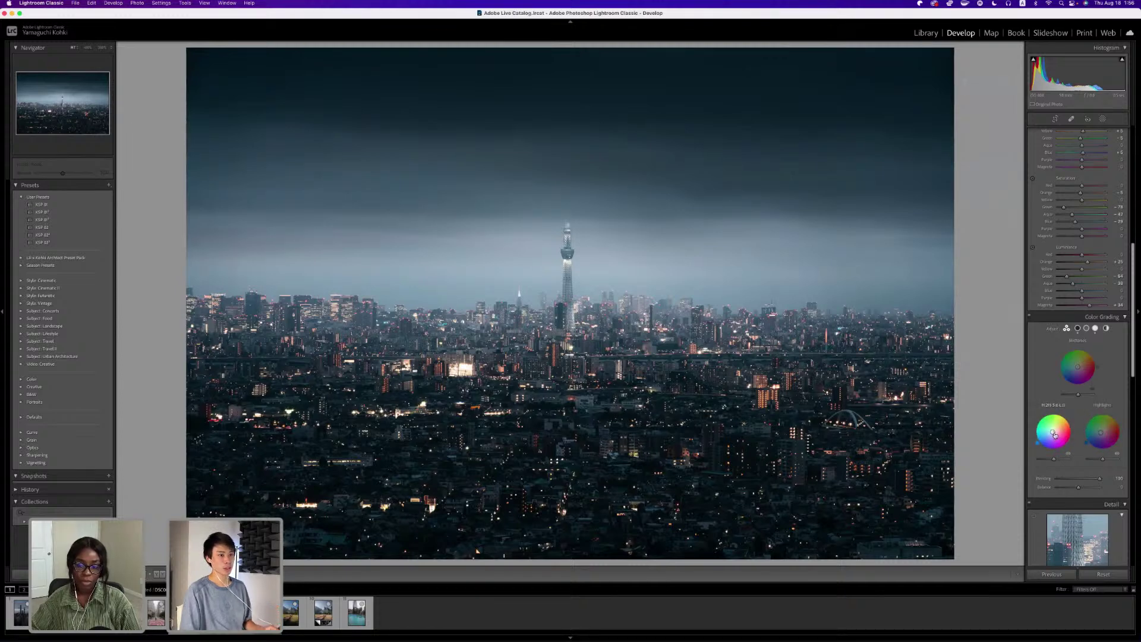
{"action": "left_click_drag", "start_coordinate": [1055, 433], "coordinate": [1056, 430]}
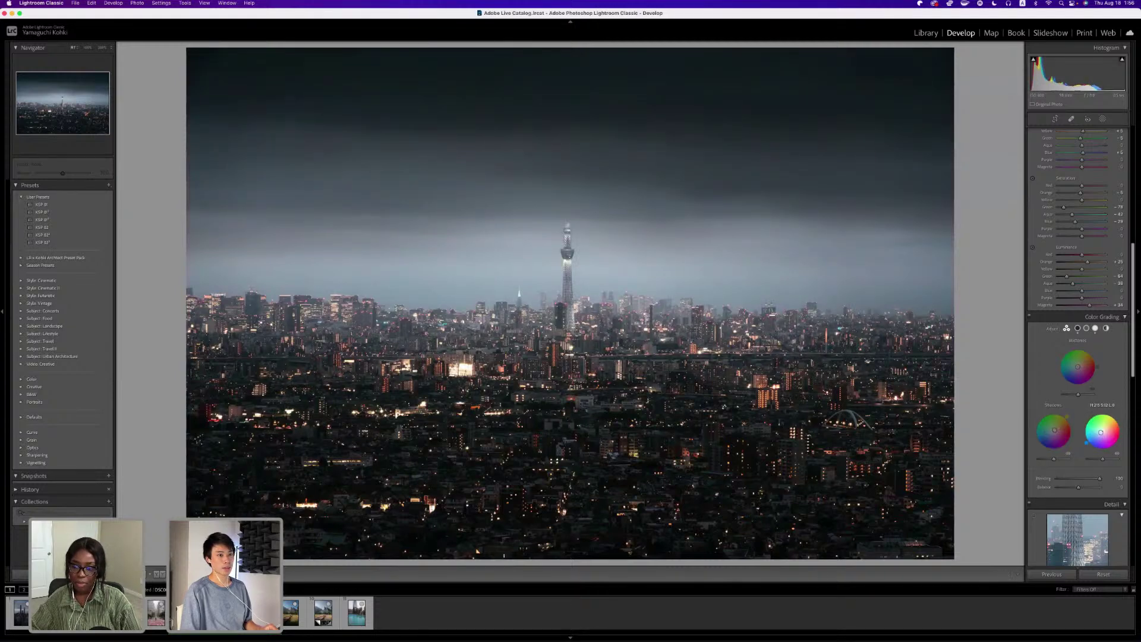
{"action": "double_click", "coordinate": [1100, 432]}
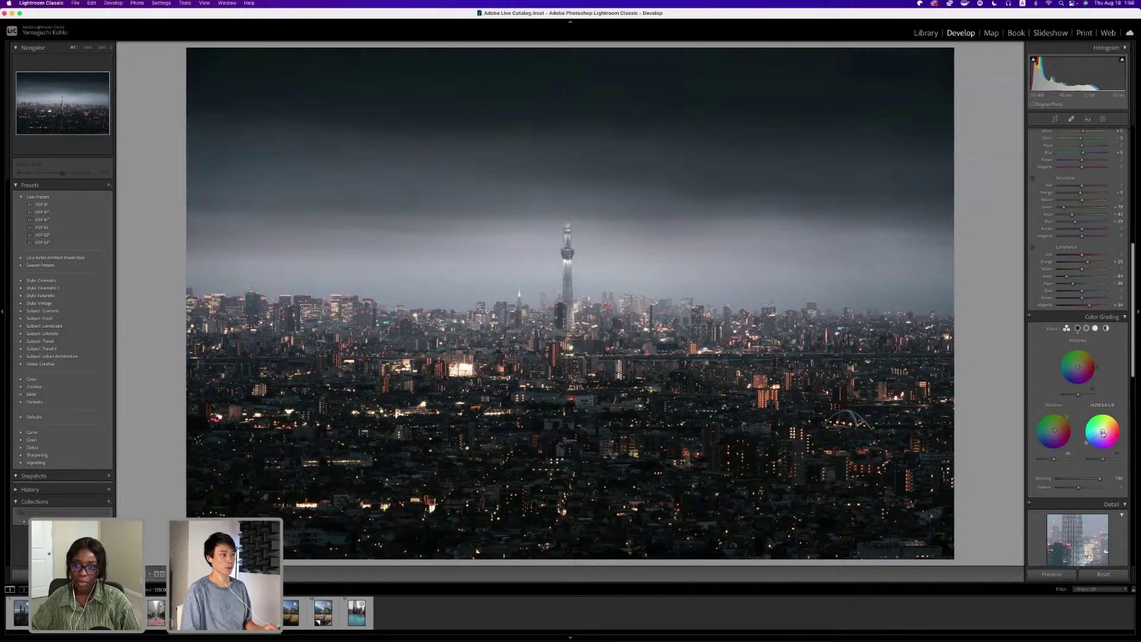
{"action": "left_click_drag", "start_coordinate": [1103, 433], "coordinate": [1119, 421]}
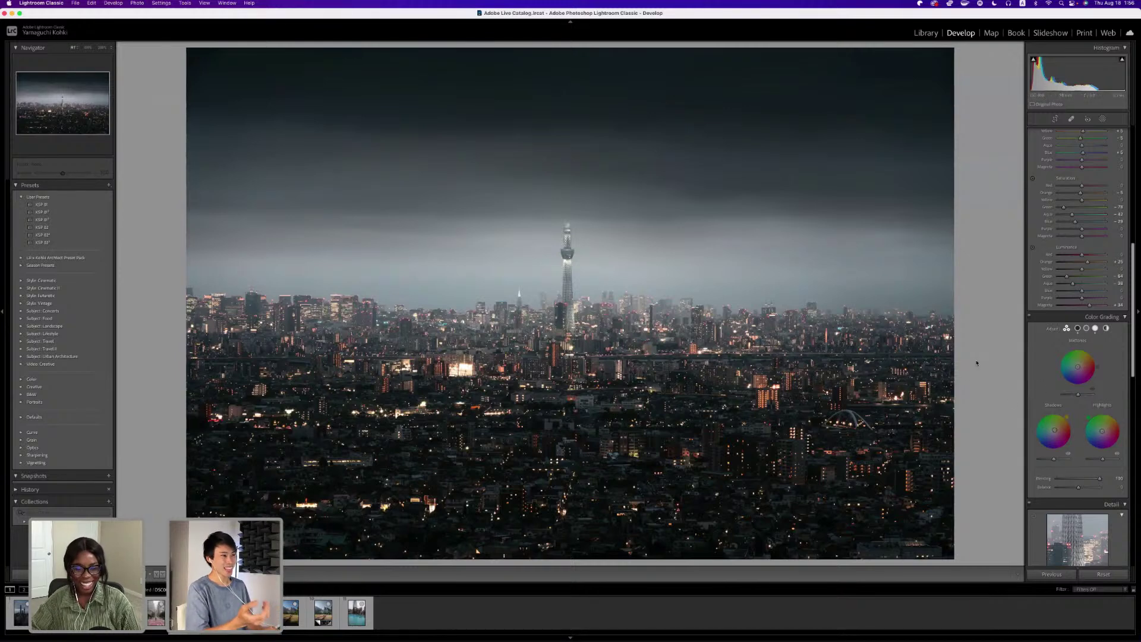
Undo the shadow and highlight colour grading changes.
{"action": "key", "text": "super+z"}
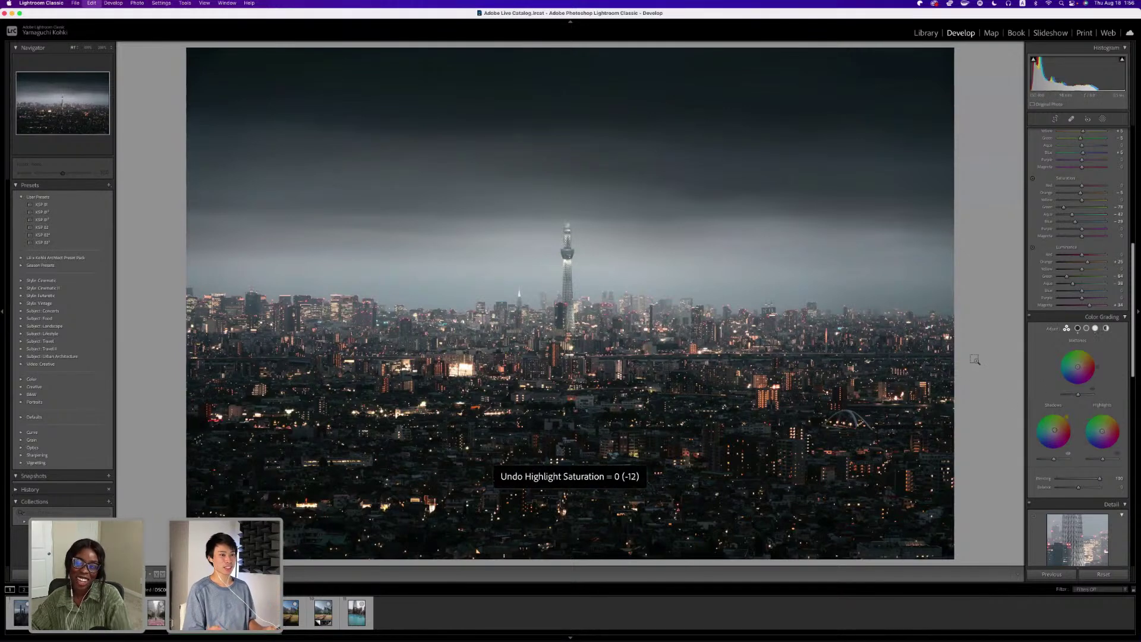
{"action": "key", "text": "super+z"}
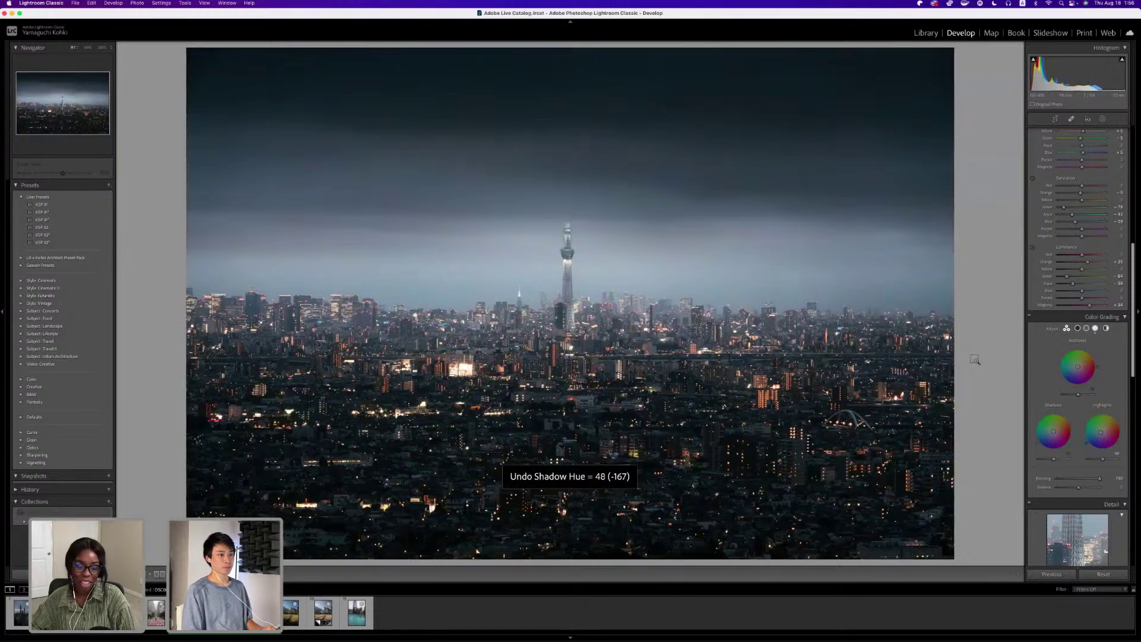
{"action": "key", "text": "super+z"}
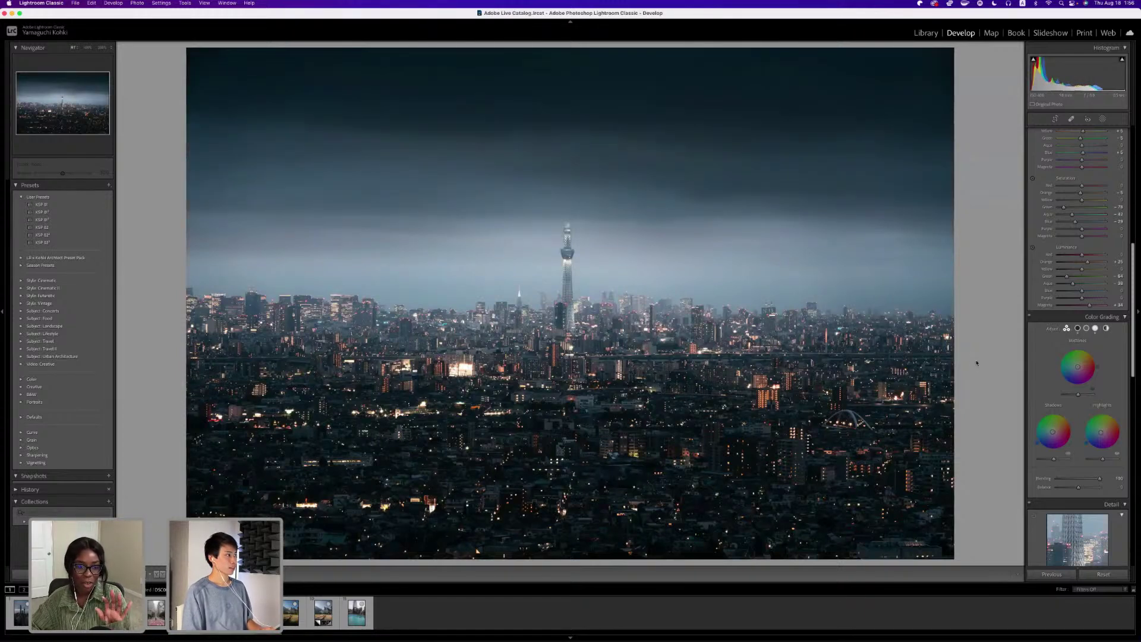
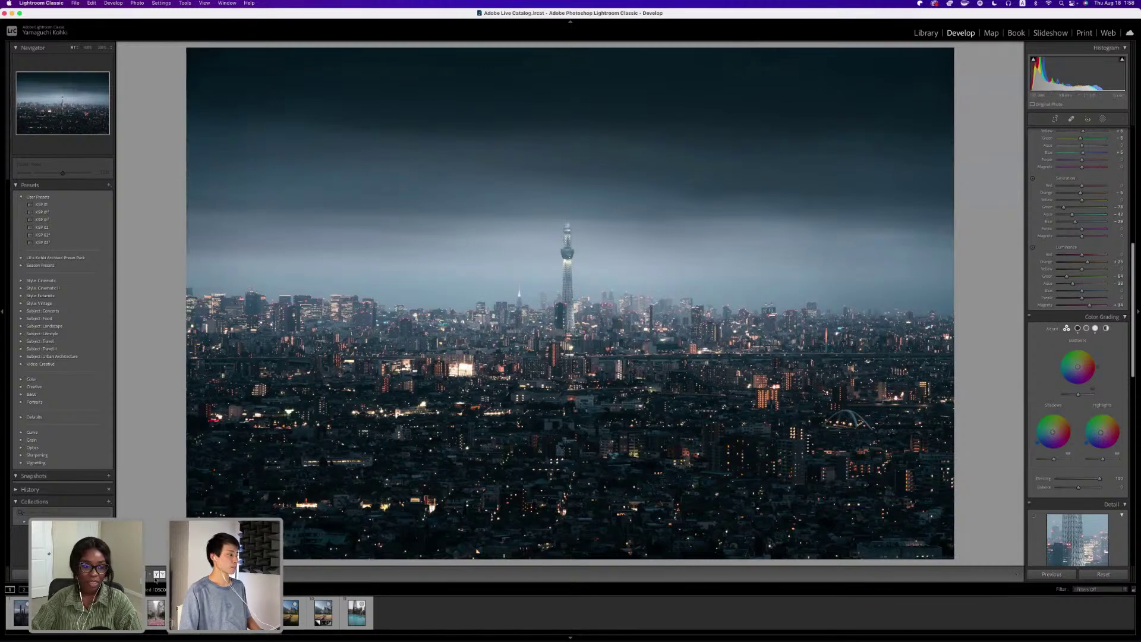
Compare the original and edited tower photo side by side at several zoom levels.
{"action": "key", "text": "y"}
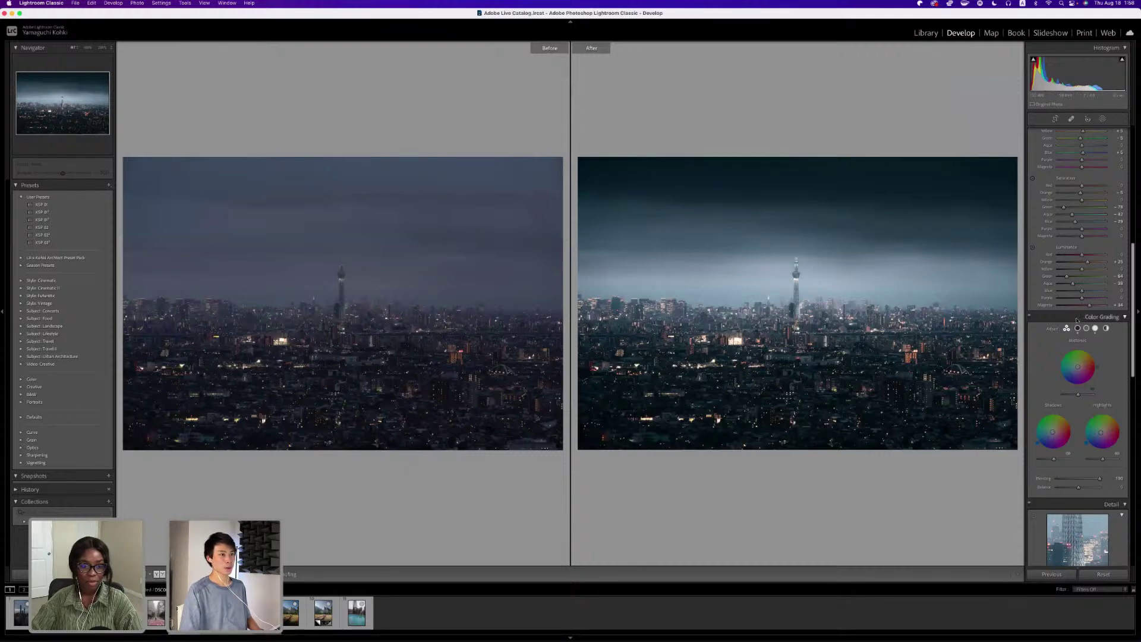
{"action": "scroll", "coordinate": [1078, 321], "scroll_direction": "up", "scroll_amount": 10}
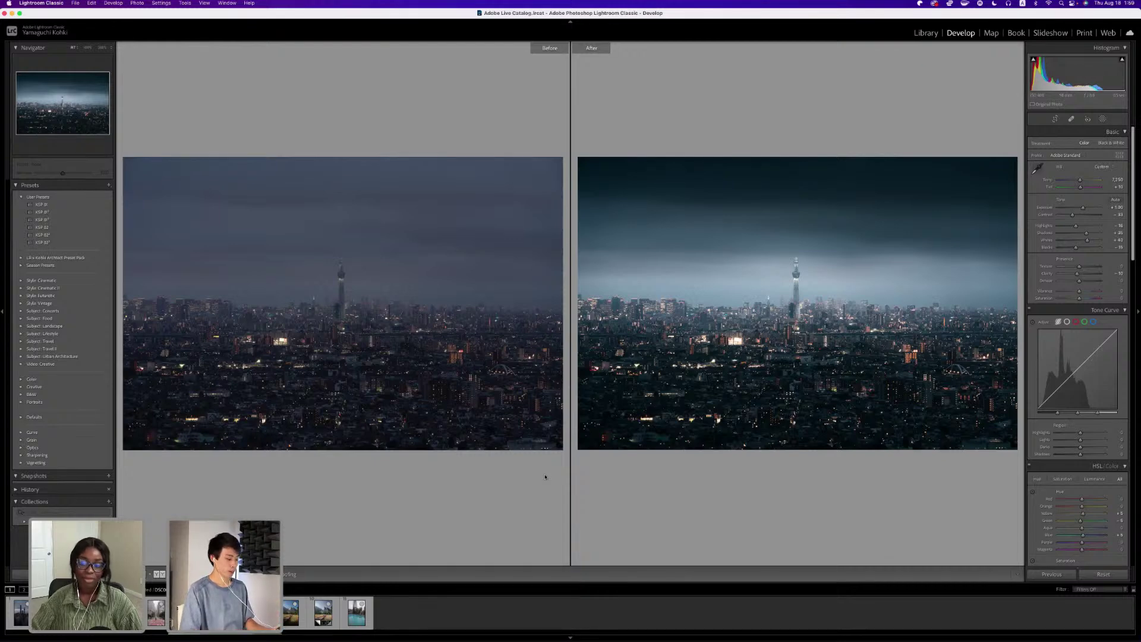
{"action": "key", "text": "super+minus"}
{"action": "key", "text": "super+minus"}
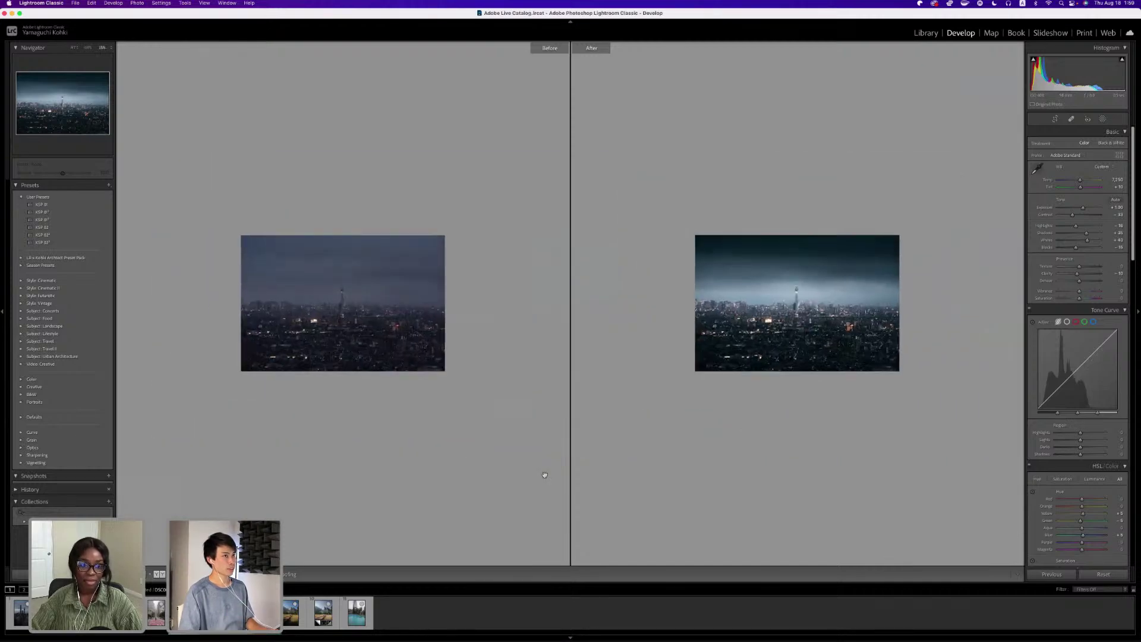
{"action": "key", "text": "super+equal"}
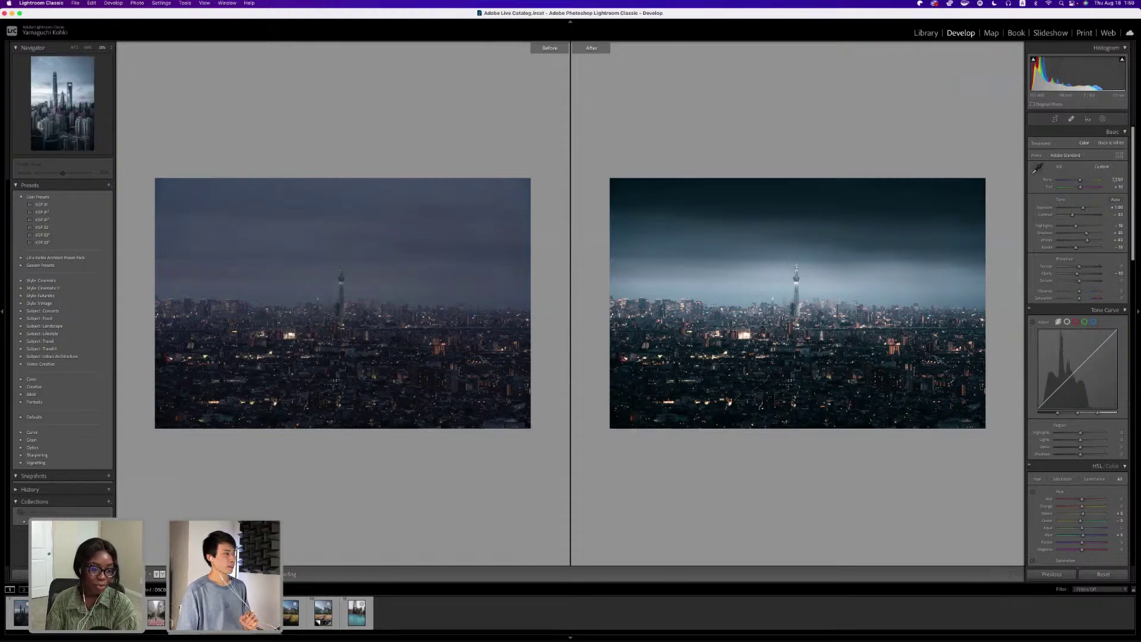
Switch to the dark vertical skyline photo with the tall skyscrapers, show it in single view, and straighten its horizon.
{"action": "left_click", "coordinate": [20, 612]}
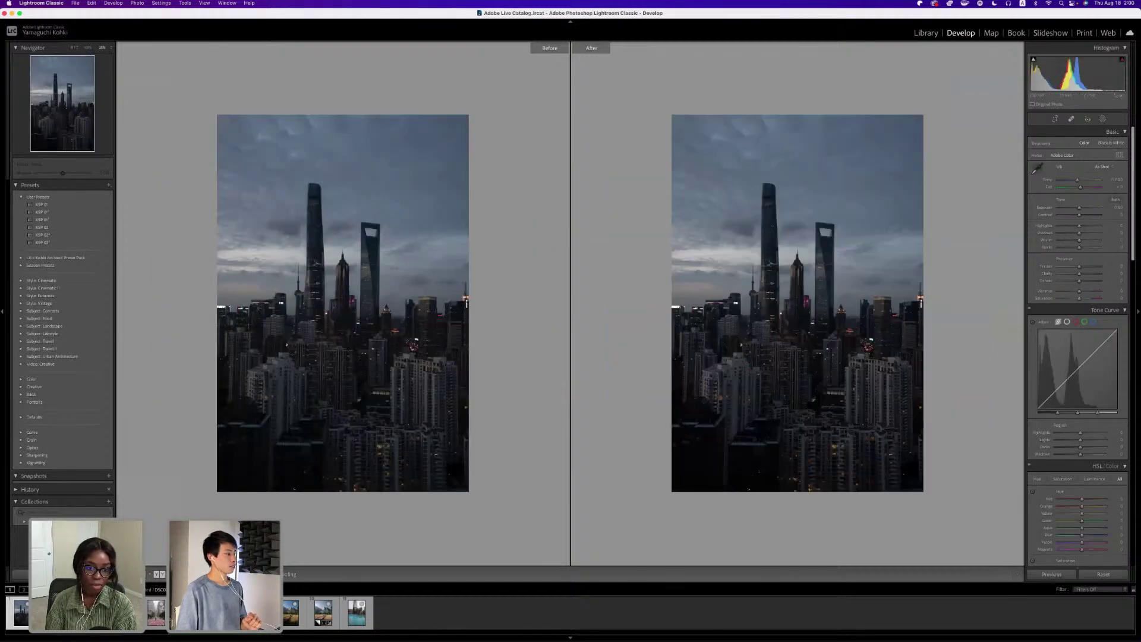
{"action": "key", "text": "y"}
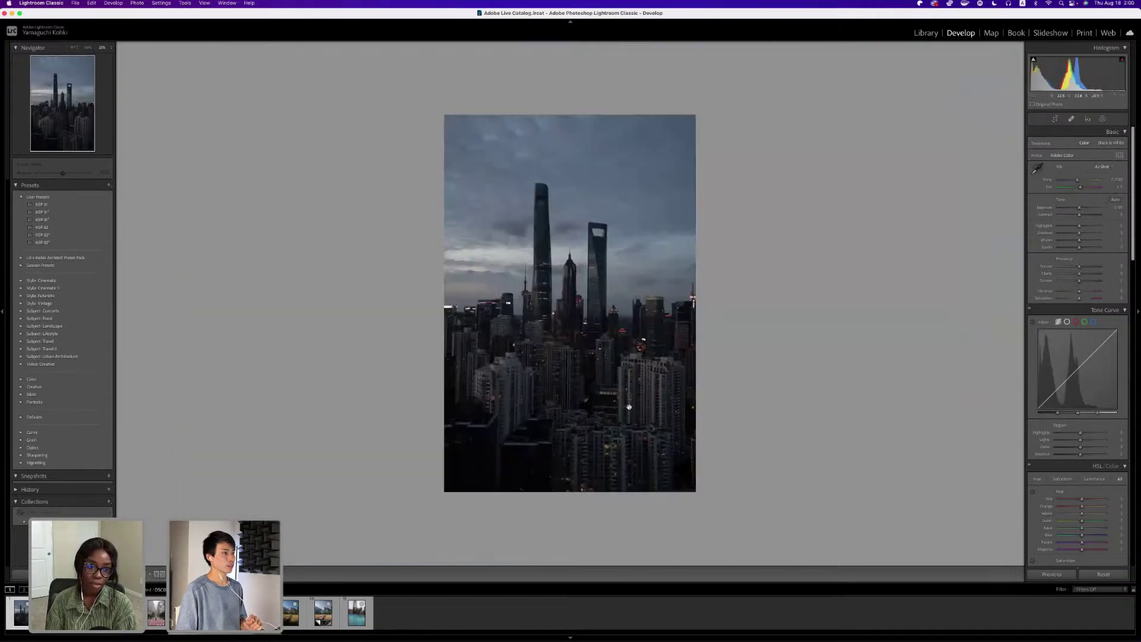
{"action": "key", "text": "super+equal"}
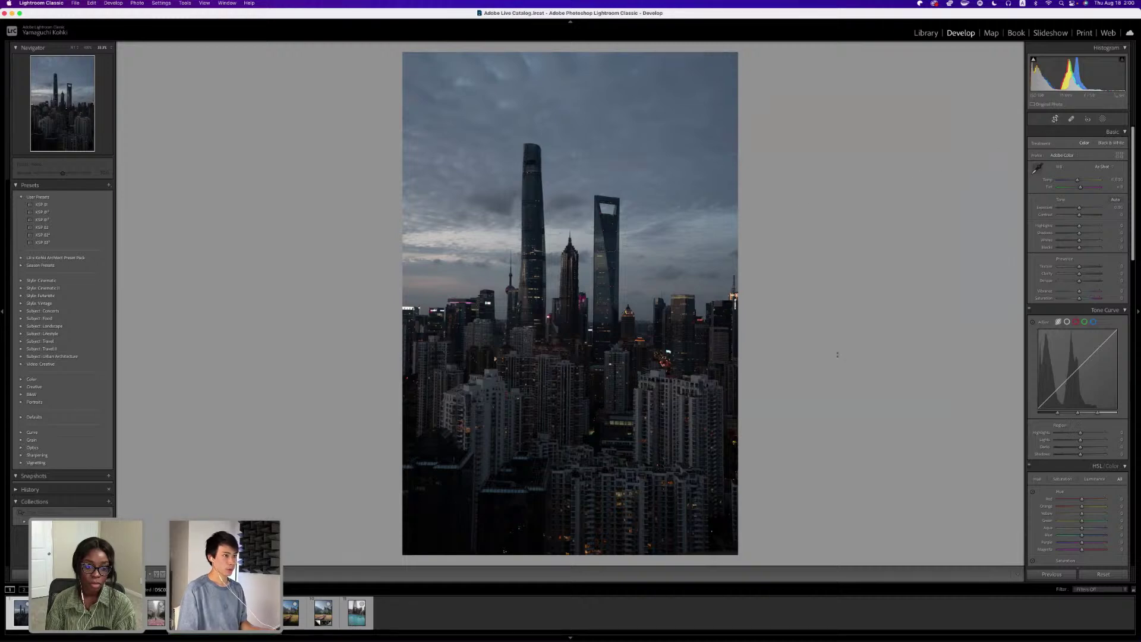
{"action": "key", "text": "r"}
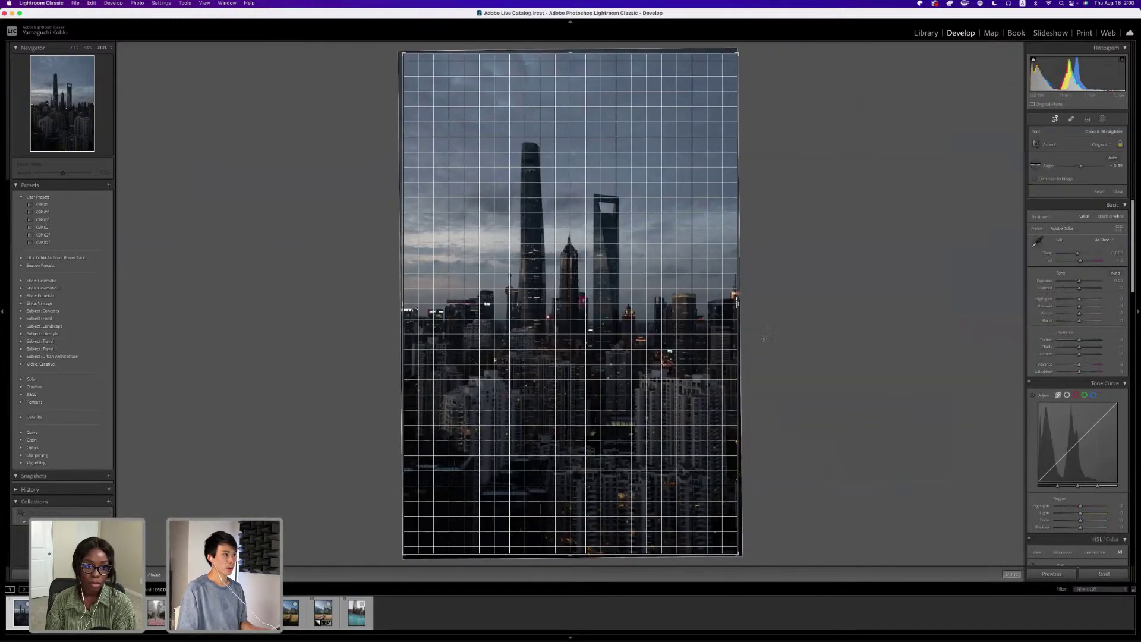
{"action": "key", "text": "Return"}
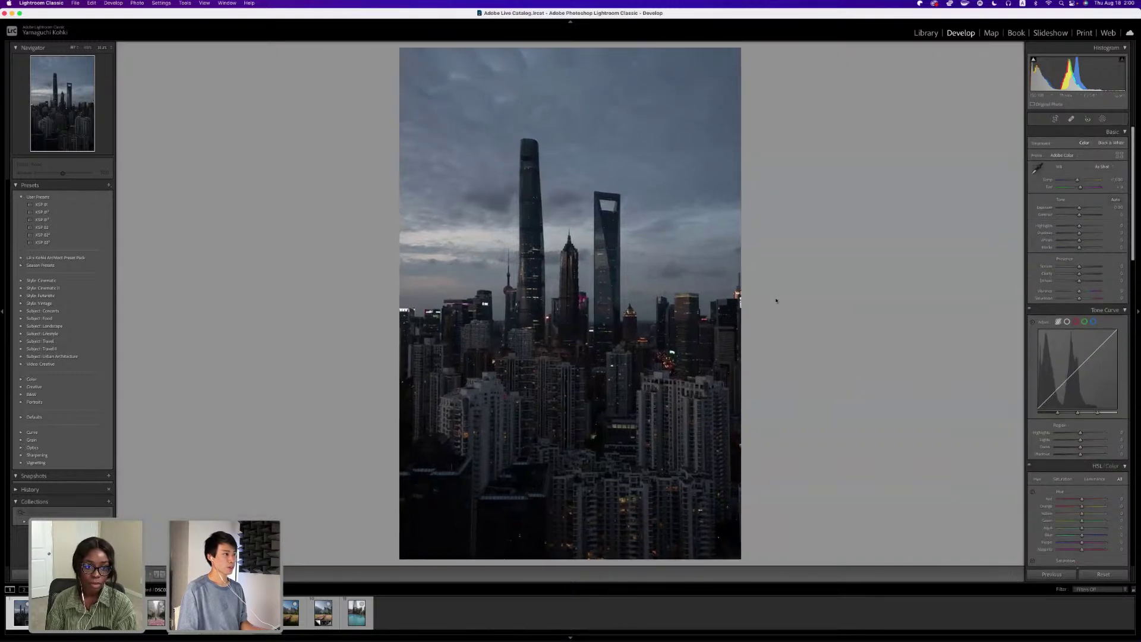
Examine the straightened skyline up close around the skyscraper with the rectangular opening, and recheck the crop frame.
{"action": "left_click", "coordinate": [671, 296]}
{"action": "left_click_drag", "start_coordinate": [670, 297], "coordinate": [361, 342]}
{"action": "mouse_move", "coordinate": [286, 374]}
{"action": "left_mouse_down"}
{"action": "mouse_move", "coordinate": [317, 383]}
{"action": "mouse_move", "coordinate": [285, 377]}
{"action": "left_mouse_up"}
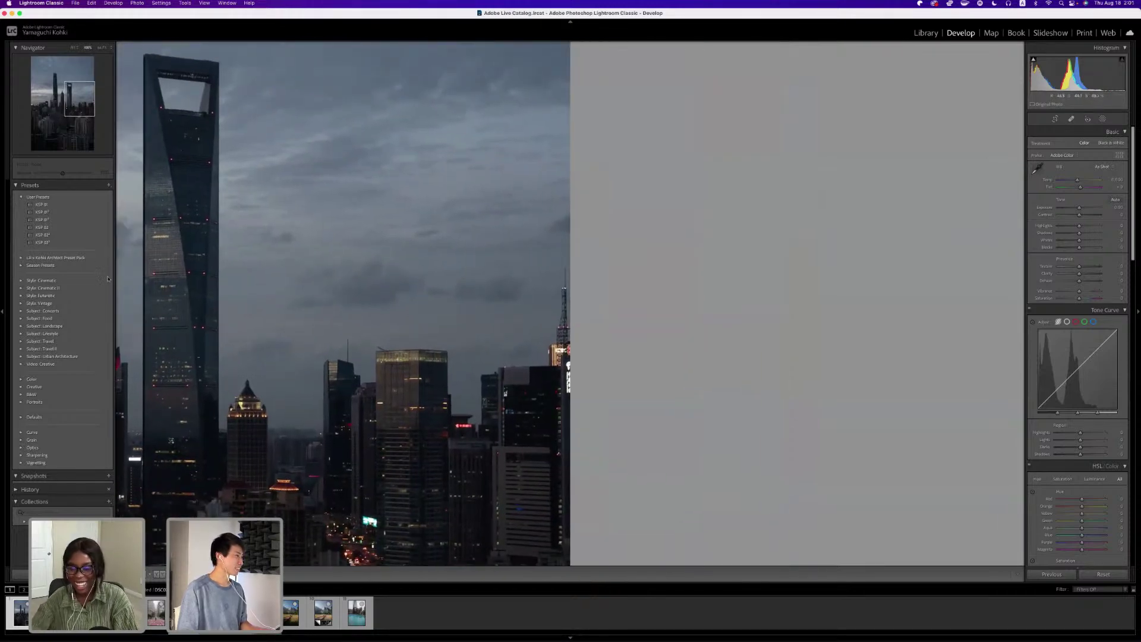
{"action": "left_click", "coordinate": [714, 349]}
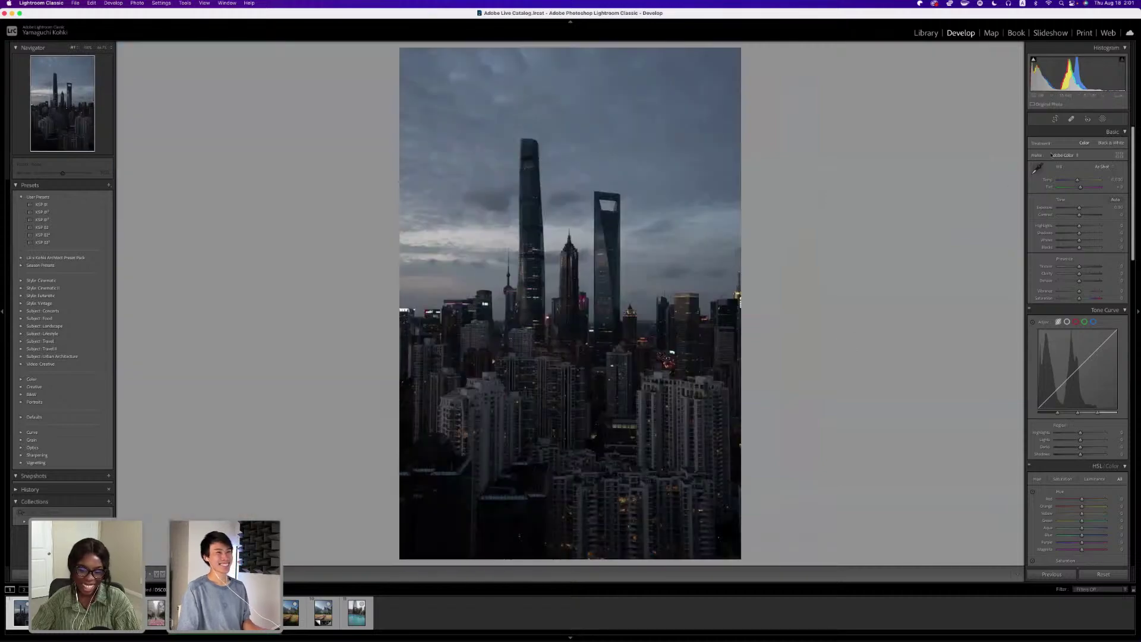
{"action": "left_click", "coordinate": [1058, 118]}
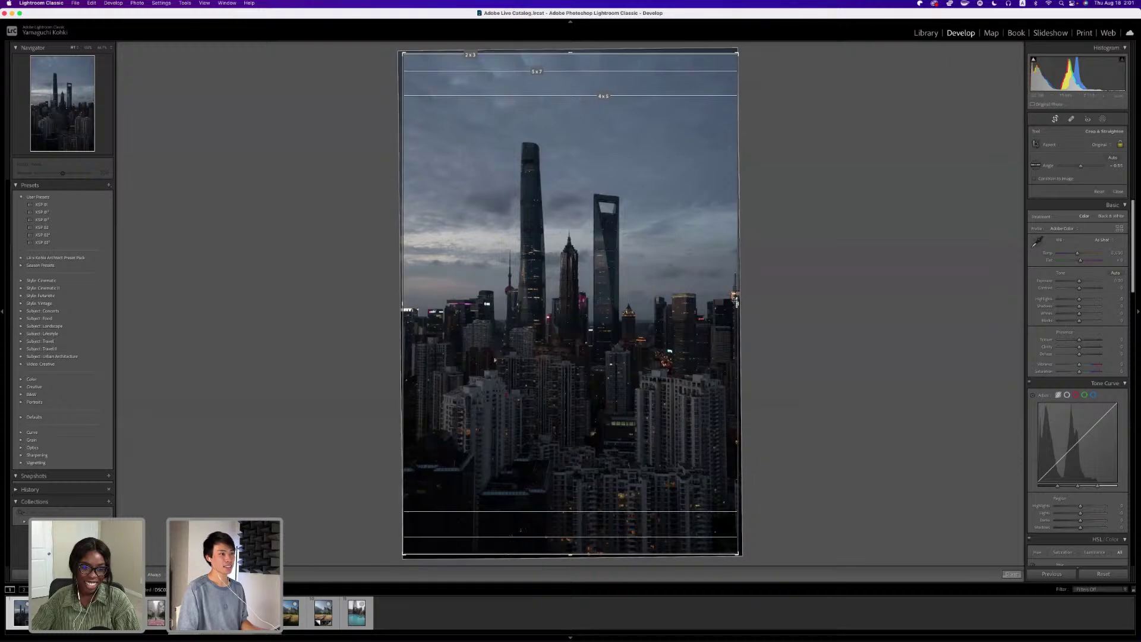
{"action": "left_click", "coordinate": [1016, 574]}
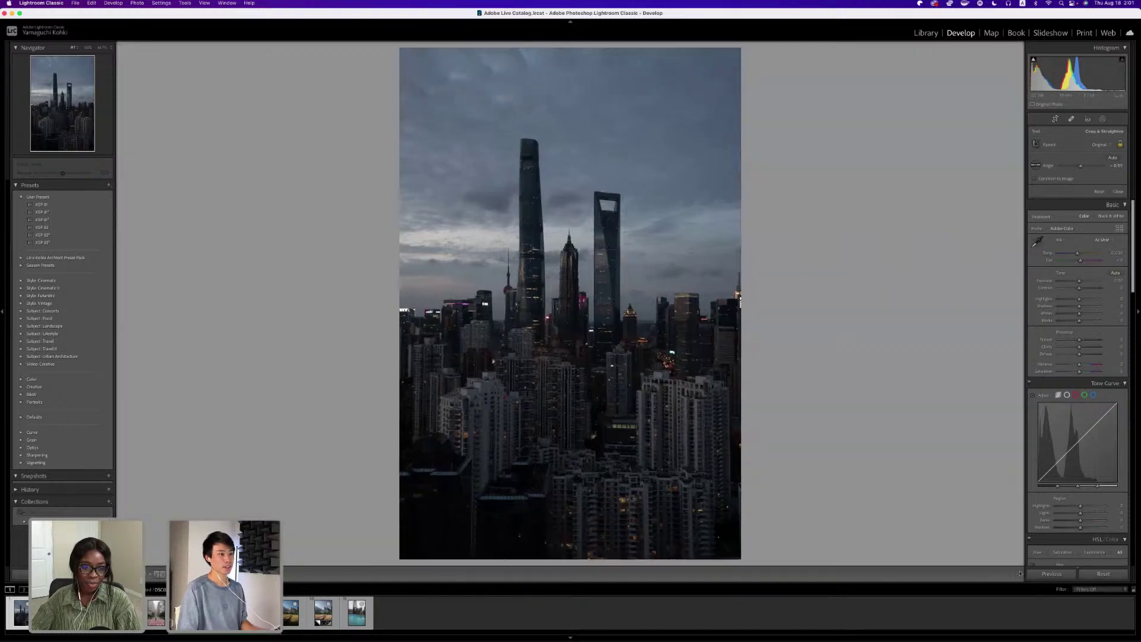
{"action": "left_click", "coordinate": [1055, 119]}
{"action": "left_click", "coordinate": [1056, 120]}
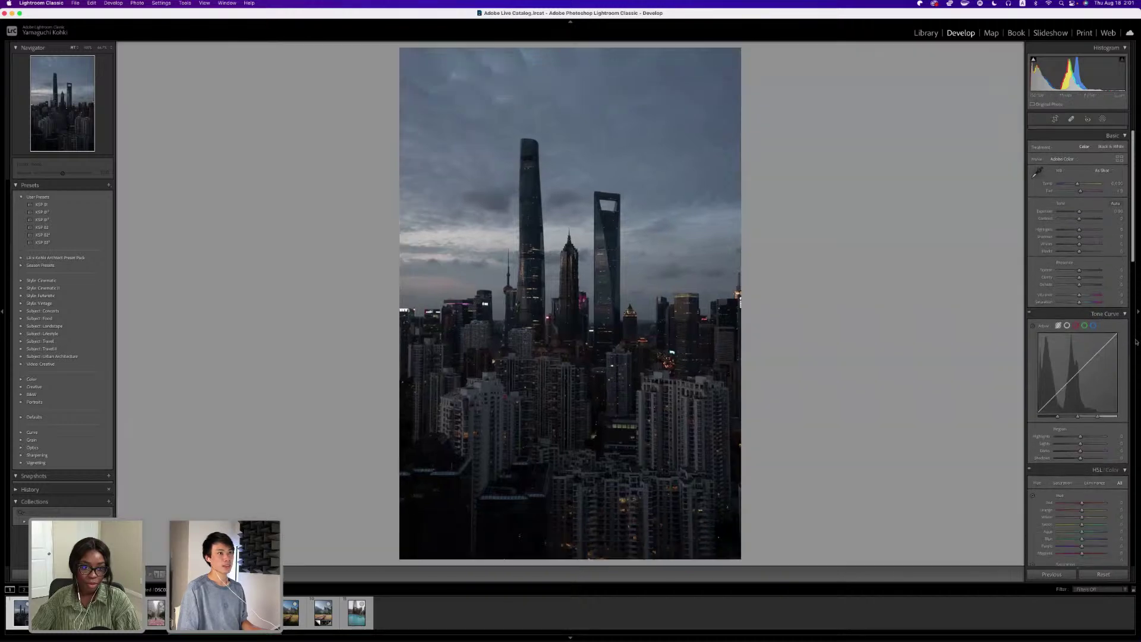
Enlarge the vertical skyline photo slightly within its frame using the Transform Scale setting.
{"action": "scroll", "coordinate": [1100, 297], "scroll_direction": "down", "scroll_amount": 10}
{"action": "left_click", "coordinate": [1089, 279]}
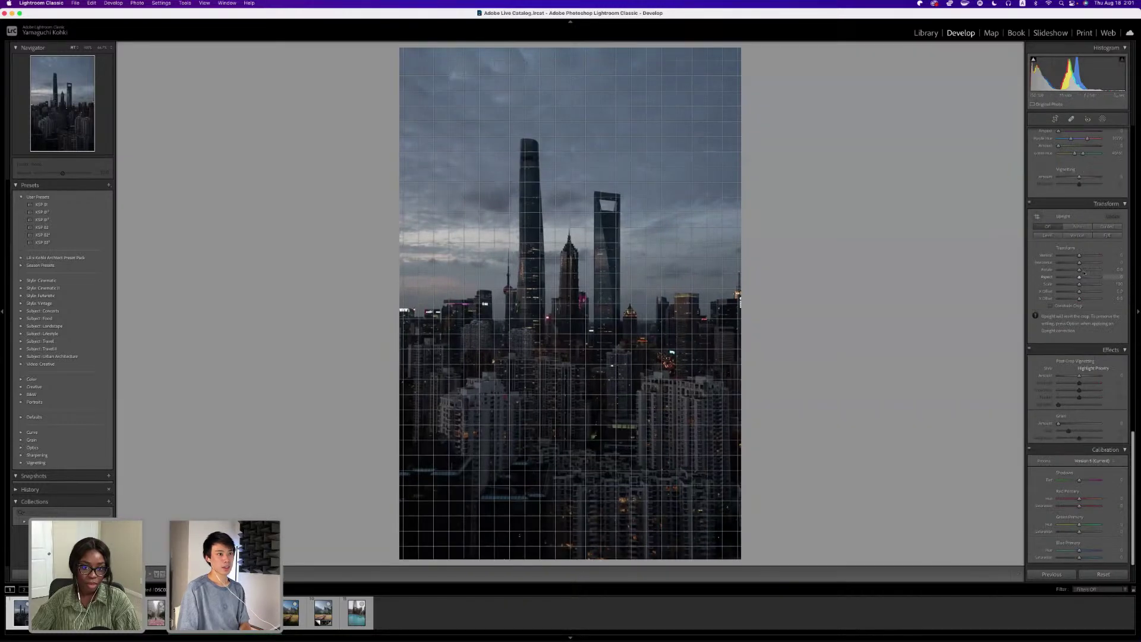
{"action": "left_click", "coordinate": [1079, 284]}
{"action": "left_click_drag", "start_coordinate": [1080, 284], "coordinate": [1080, 284]}
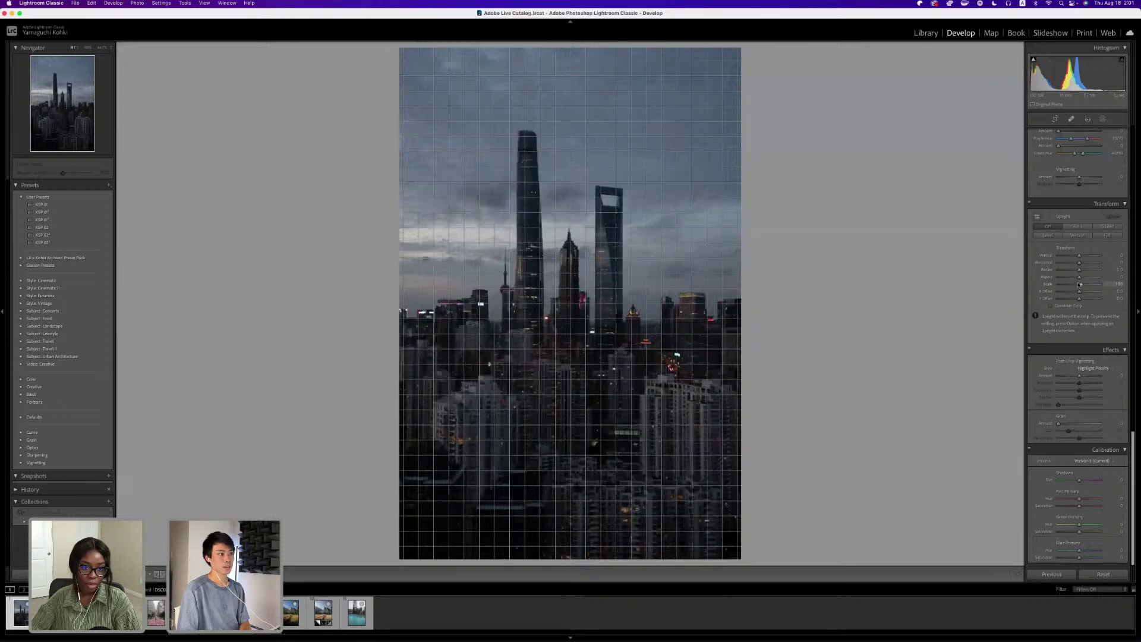
Apply the first user preset to the vertical skyline photo and brighten the whole image by raising its Exposure.
{"action": "scroll", "coordinate": [1070, 306], "scroll_direction": "up", "scroll_amount": 15}
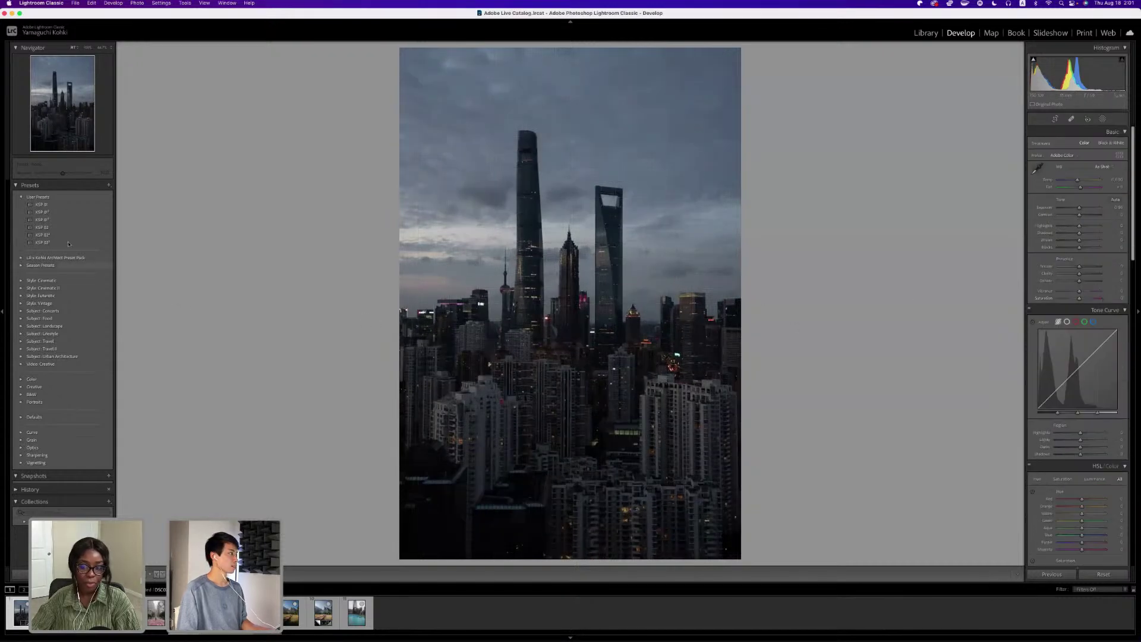
{"action": "left_click", "coordinate": [67, 205]}
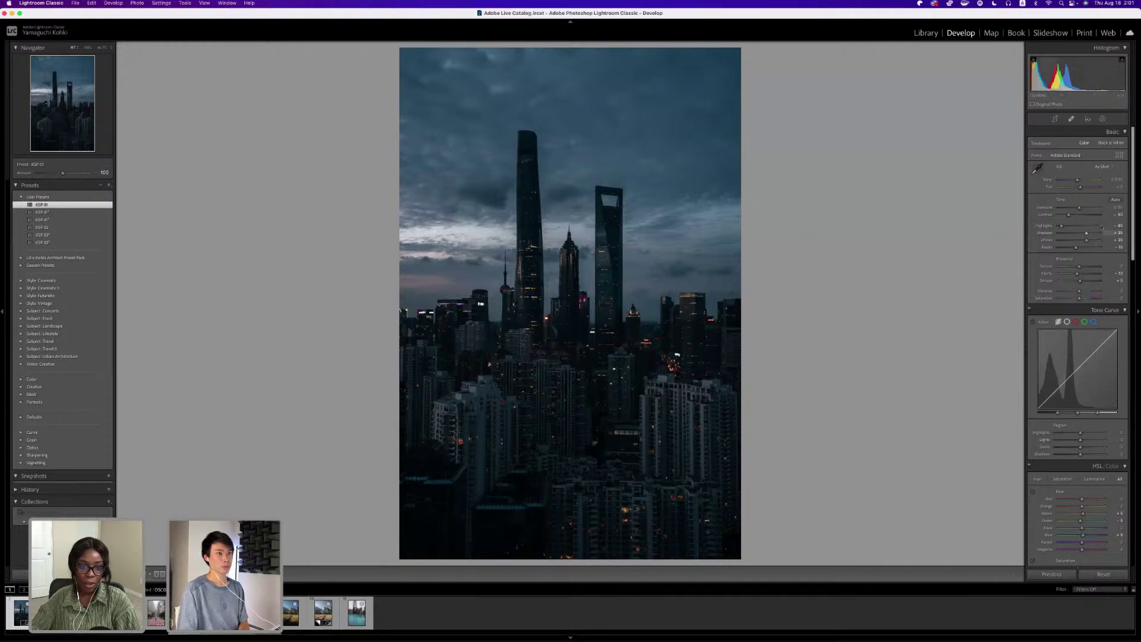
{"action": "key", "text": "Up"}
{"action": "key", "text": "Up"}
{"action": "key", "text": "Up"}
{"action": "key", "text": "Up"}
{"action": "key", "text": "Up"}
{"action": "key", "text": "Up"}
{"action": "key", "text": "Up"}
{"action": "key", "text": "Up"}
{"action": "key", "text": "Up"}
{"action": "key", "text": "Up"}
{"action": "key", "text": "Up"}
{"action": "key", "text": "Up"}
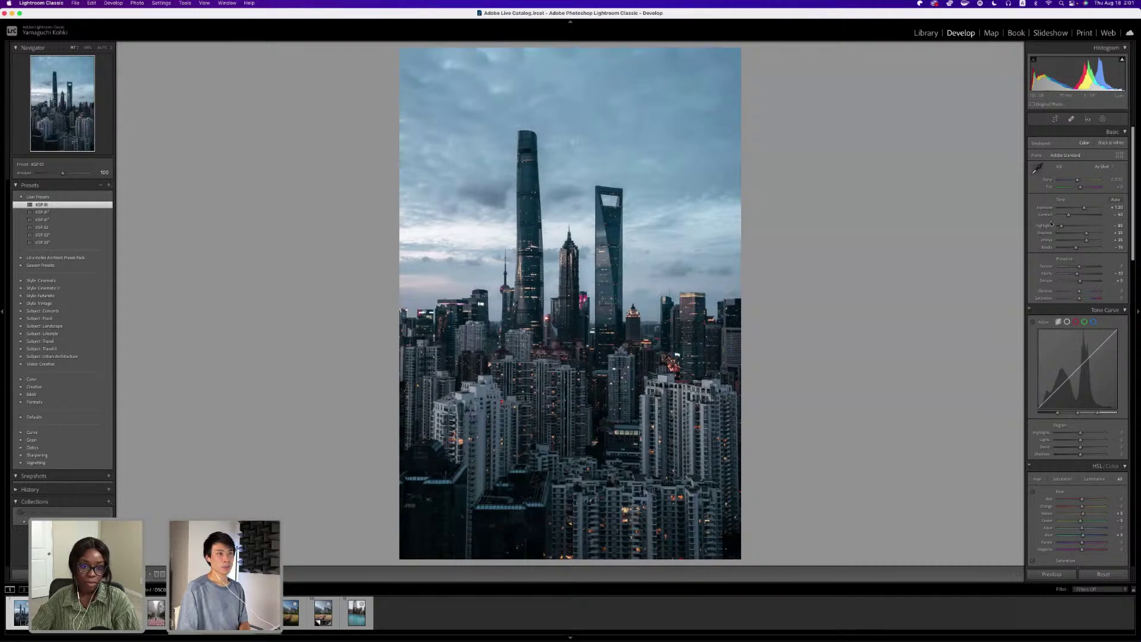
Reset the orange saturation in HSL and reduce the saturation of the greens, aquas and blues.
{"action": "scroll", "coordinate": [1053, 280], "scroll_direction": "down", "scroll_amount": 3}
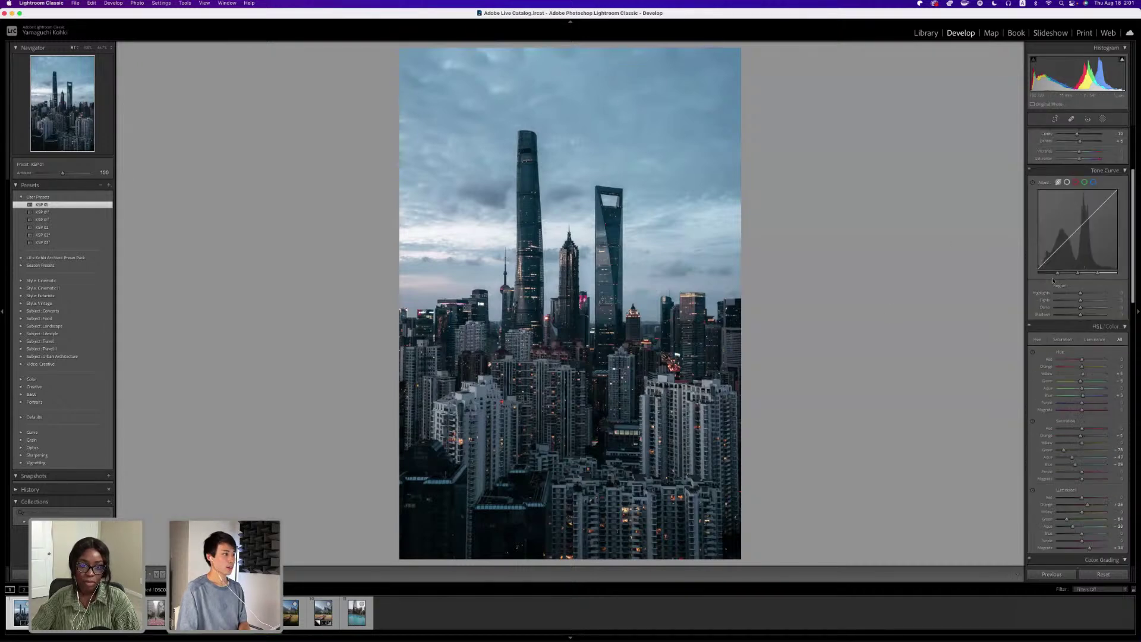
{"action": "scroll", "coordinate": [1054, 280], "scroll_direction": "down", "scroll_amount": 3}
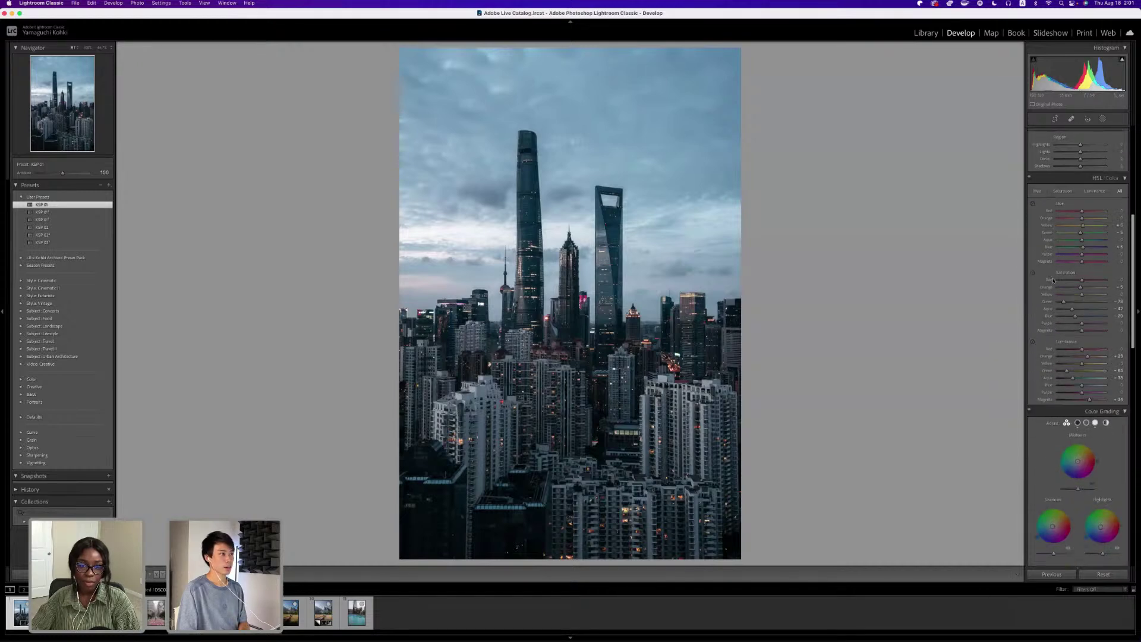
{"action": "scroll", "coordinate": [1053, 280], "scroll_direction": "down", "scroll_amount": 1}
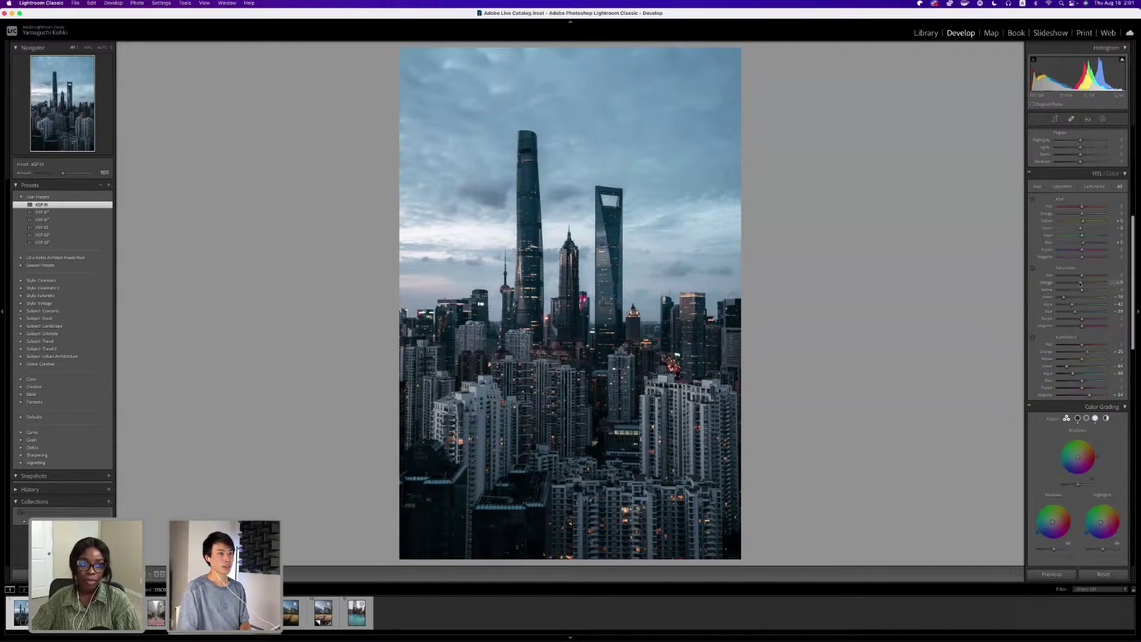
{"action": "double_click", "coordinate": [1080, 284]}
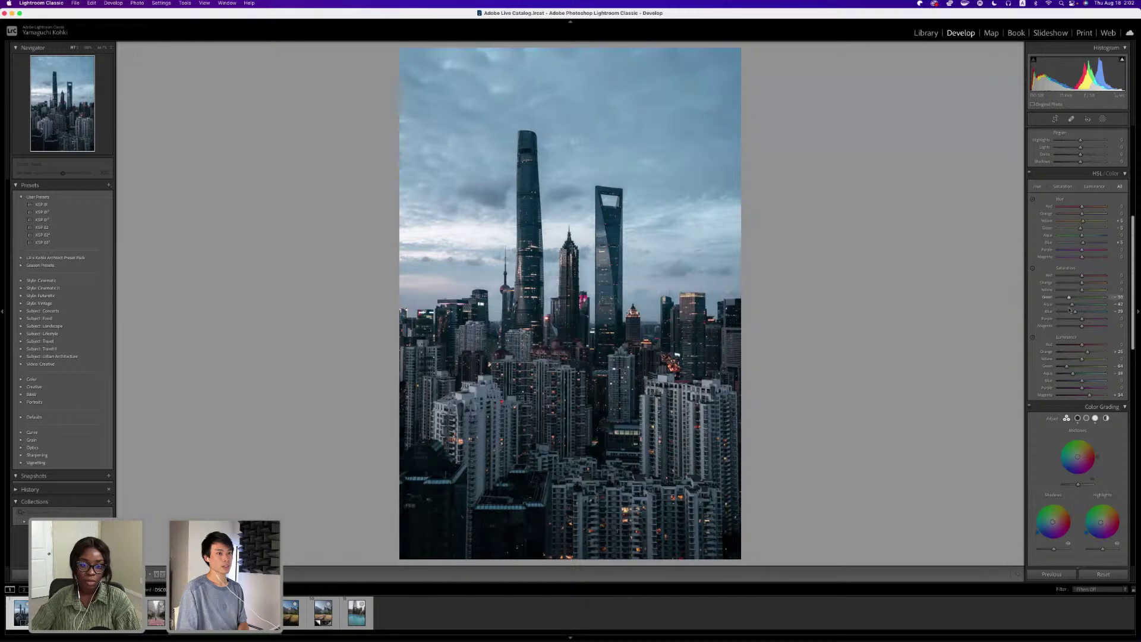
{"action": "key", "text": "super+z"}
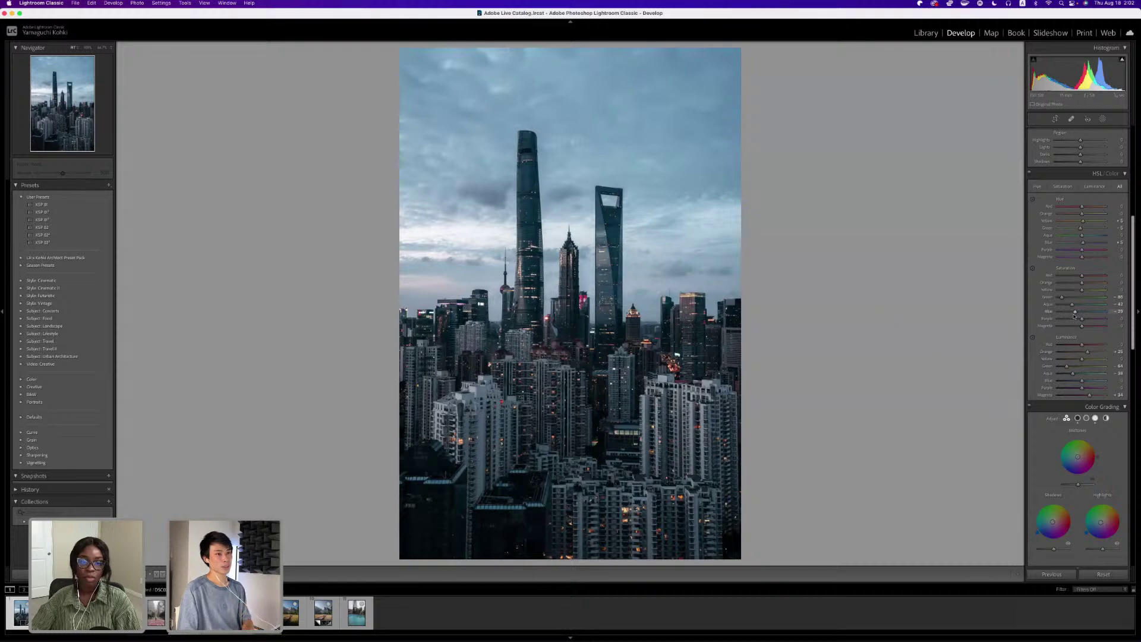
{"action": "left_click_drag", "start_coordinate": [1076, 313], "coordinate": [1072, 312]}
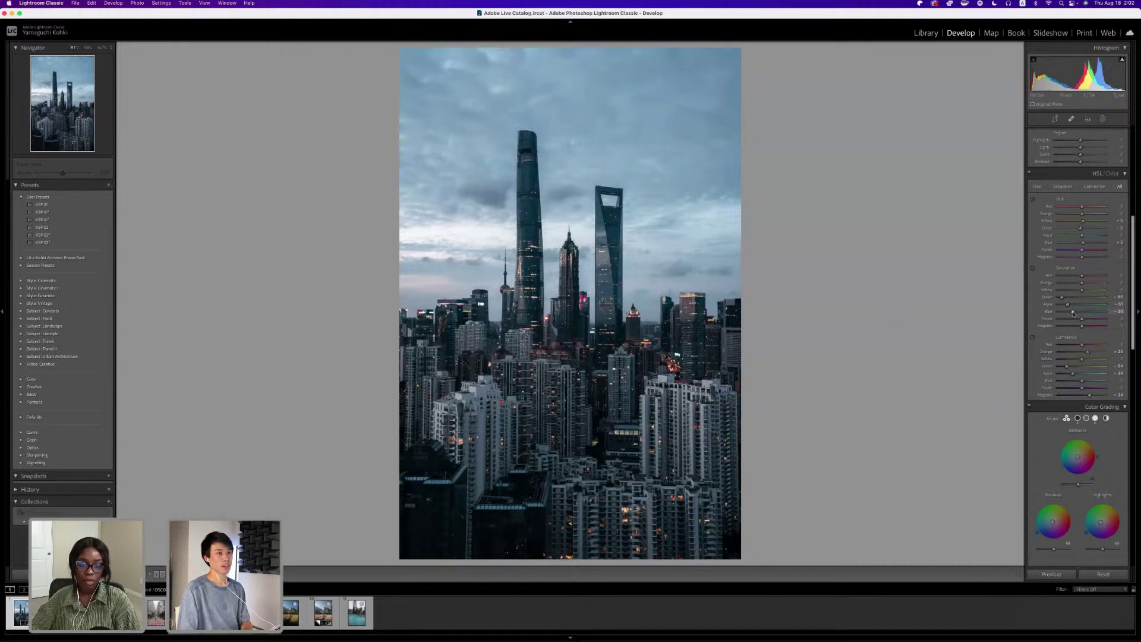
Darken the blues and aquas with HSL Luminance and reduce their saturation further to mute the sky.
{"action": "left_click_drag", "start_coordinate": [1082, 380], "coordinate": [1069, 381]}
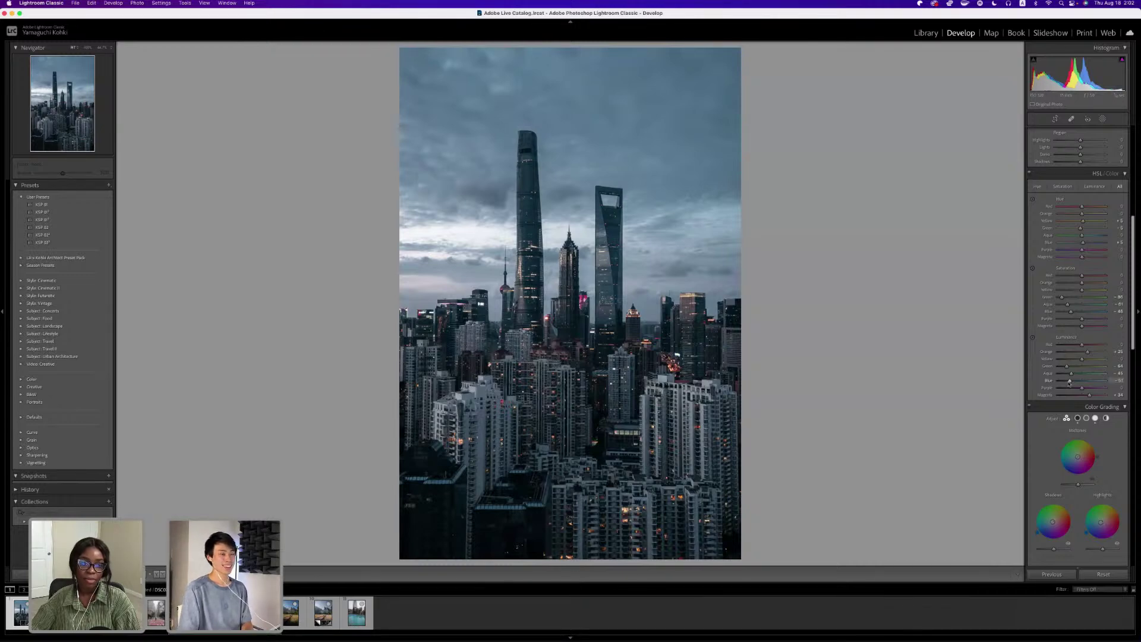
{"action": "left_click_drag", "start_coordinate": [1070, 381], "coordinate": [1068, 381]}
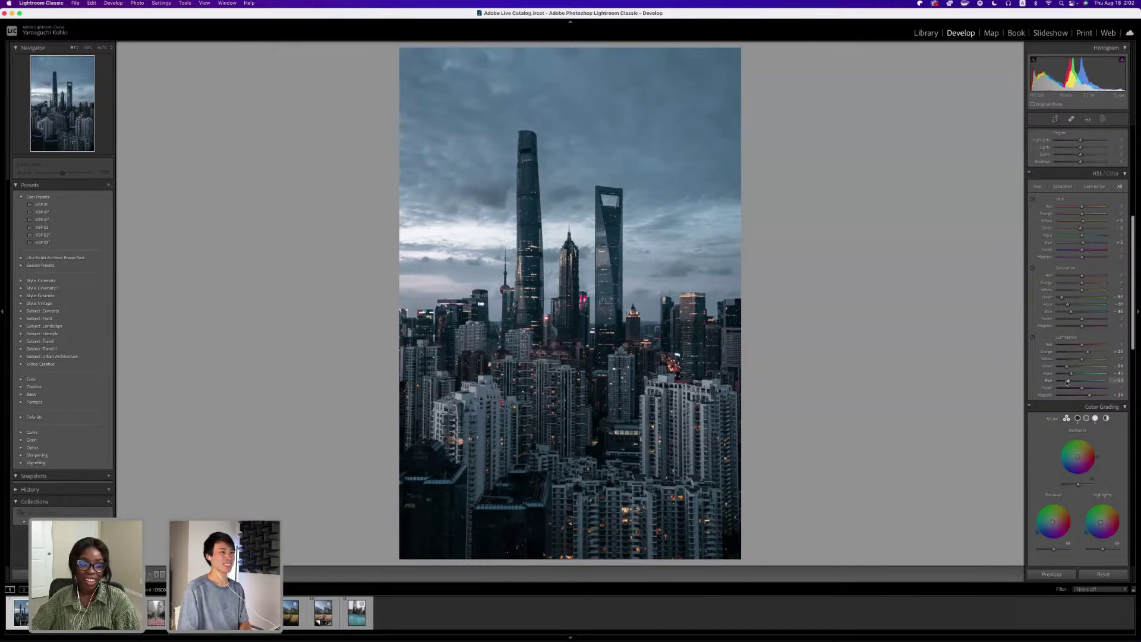
{"action": "left_click_drag", "start_coordinate": [1073, 313], "coordinate": [1072, 313]}
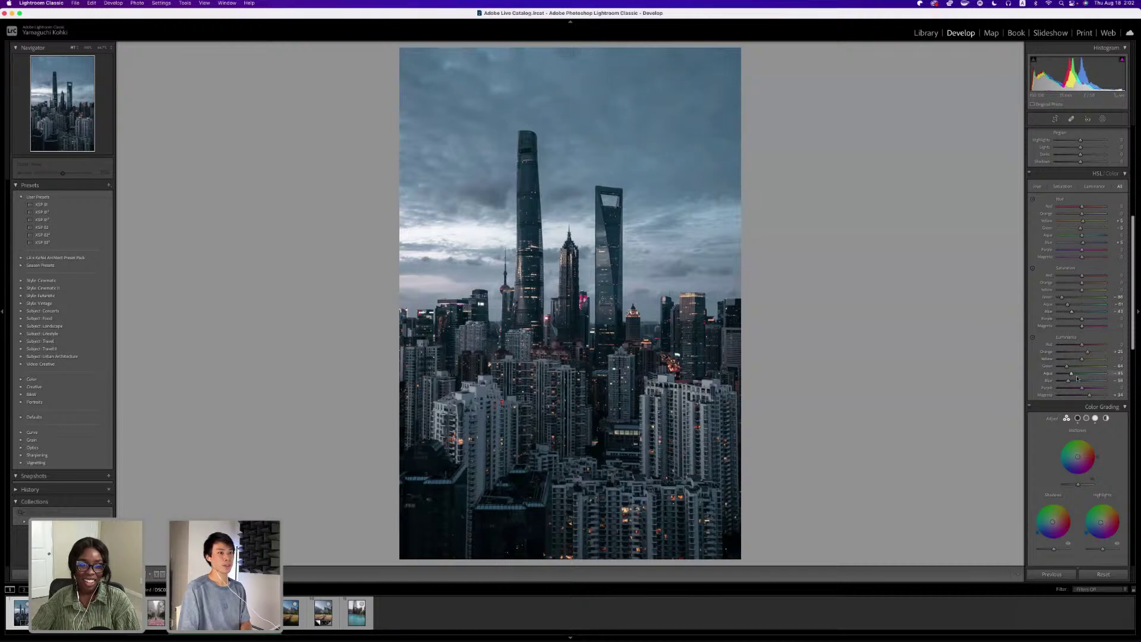
{"action": "left_click_drag", "start_coordinate": [1070, 382], "coordinate": [1069, 382]}
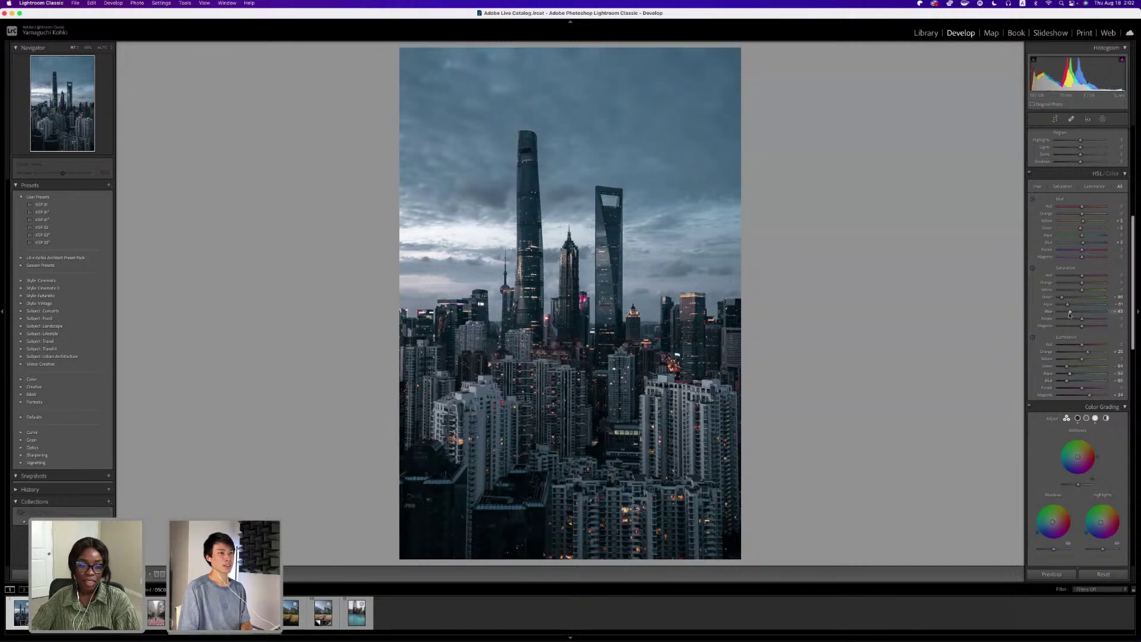
{"action": "left_click_drag", "start_coordinate": [1070, 315], "coordinate": [1068, 306]}
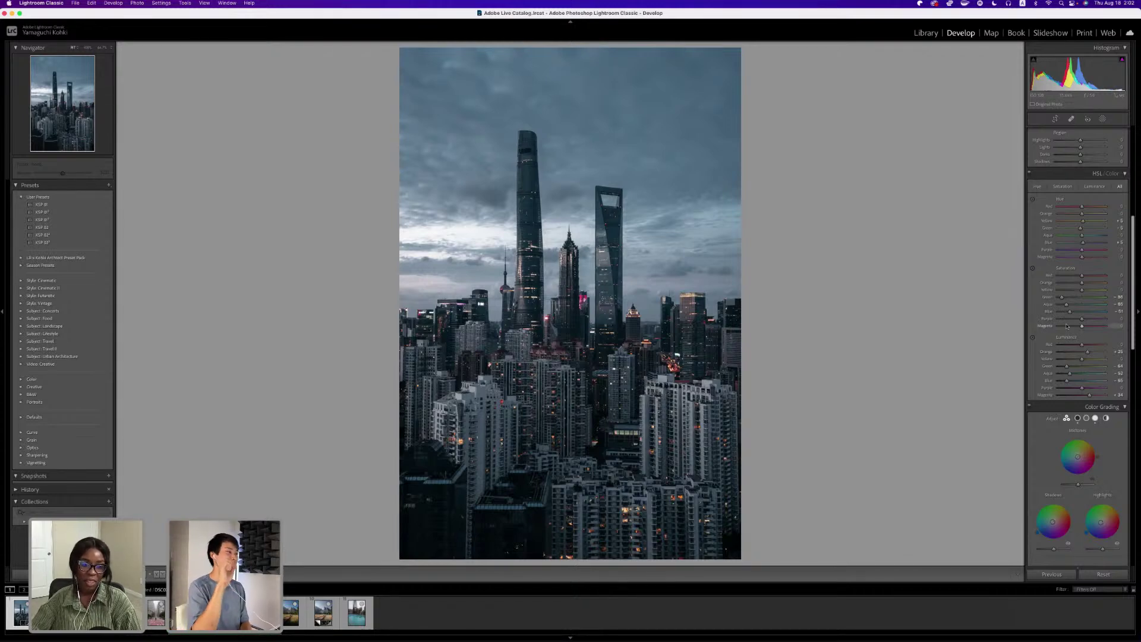
Raise the overall Exposure of the skyline photo slightly more.
{"action": "scroll", "coordinate": [1067, 326], "scroll_direction": "up", "scroll_amount": 10}
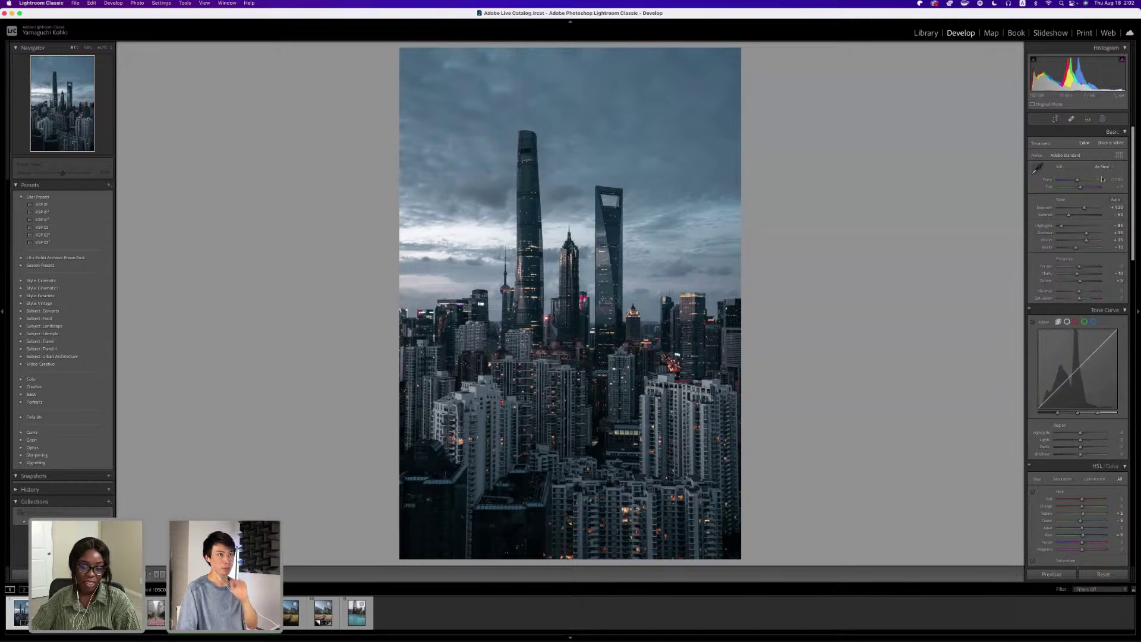
{"action": "scroll", "coordinate": [1106, 176], "scroll_direction": "down", "scroll_amount": 15}
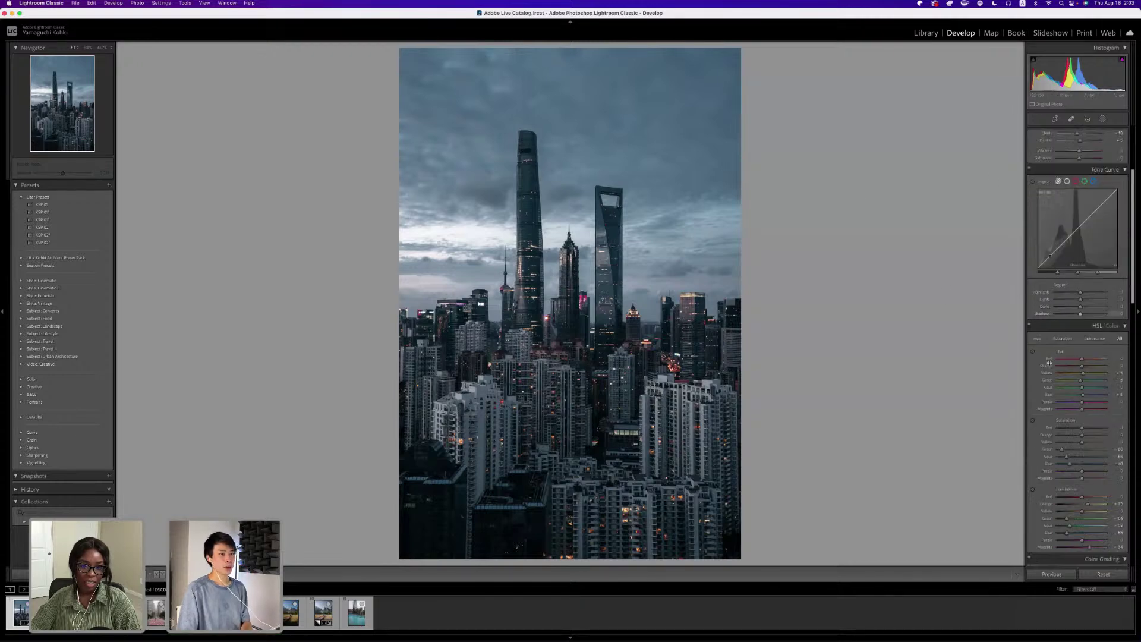
{"action": "scroll", "coordinate": [1117, 171], "scroll_direction": "up", "scroll_amount": 15}
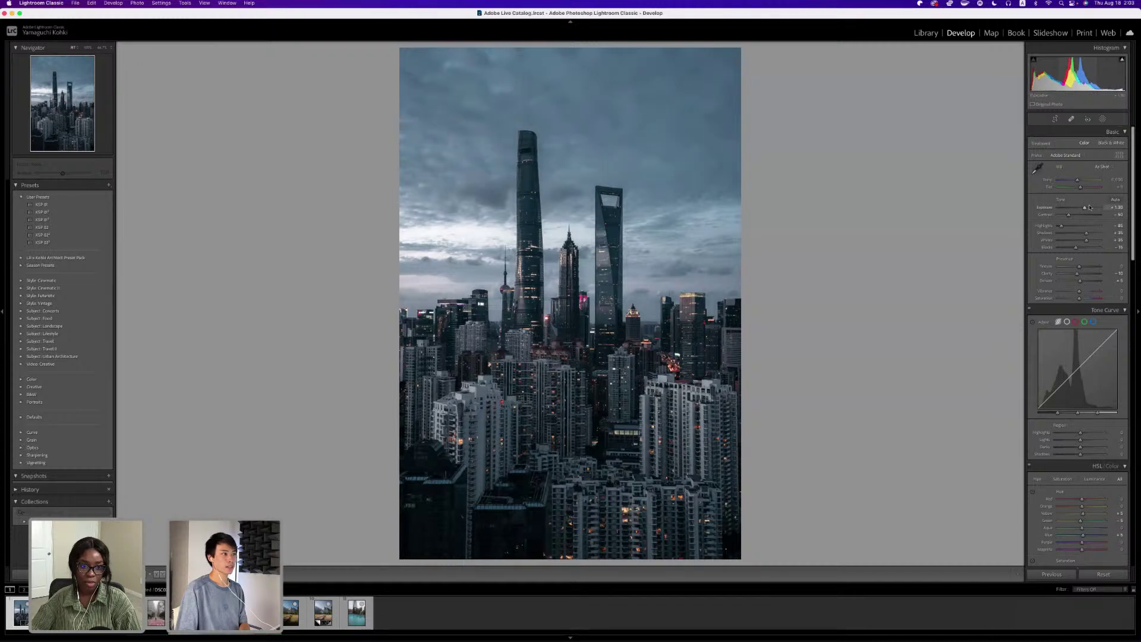
{"action": "left_click_drag", "start_coordinate": [1085, 207], "coordinate": [1085, 209]}
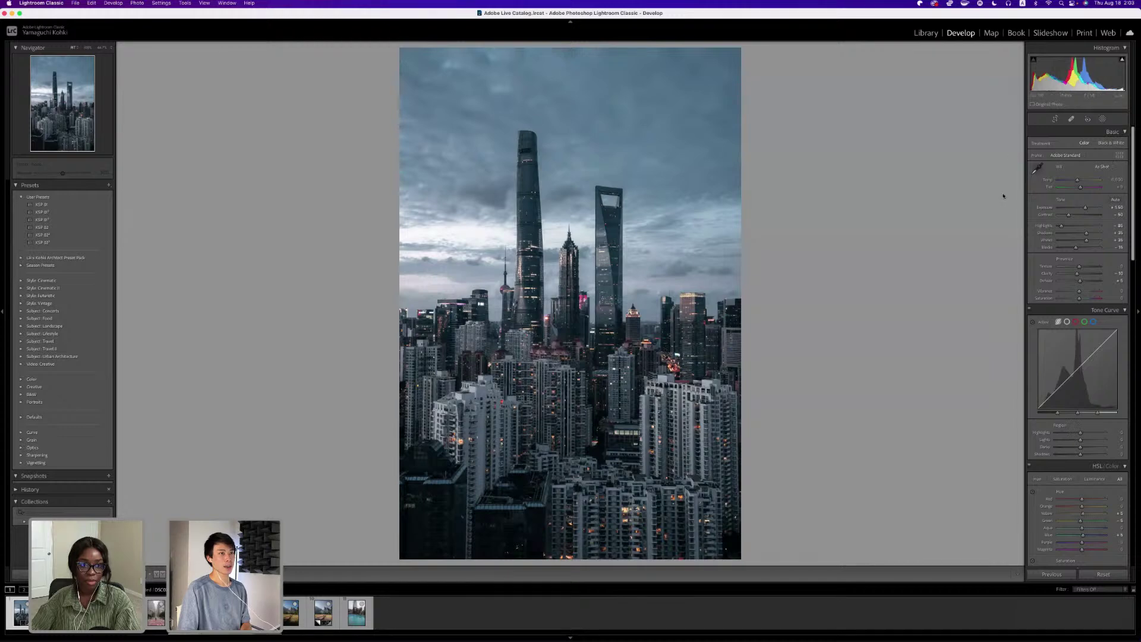
Add a linear gradient mask over the lower buildings, fading upward to the top of the skyscraper with the rectangular opening.
{"action": "left_click", "coordinate": [1103, 118]}
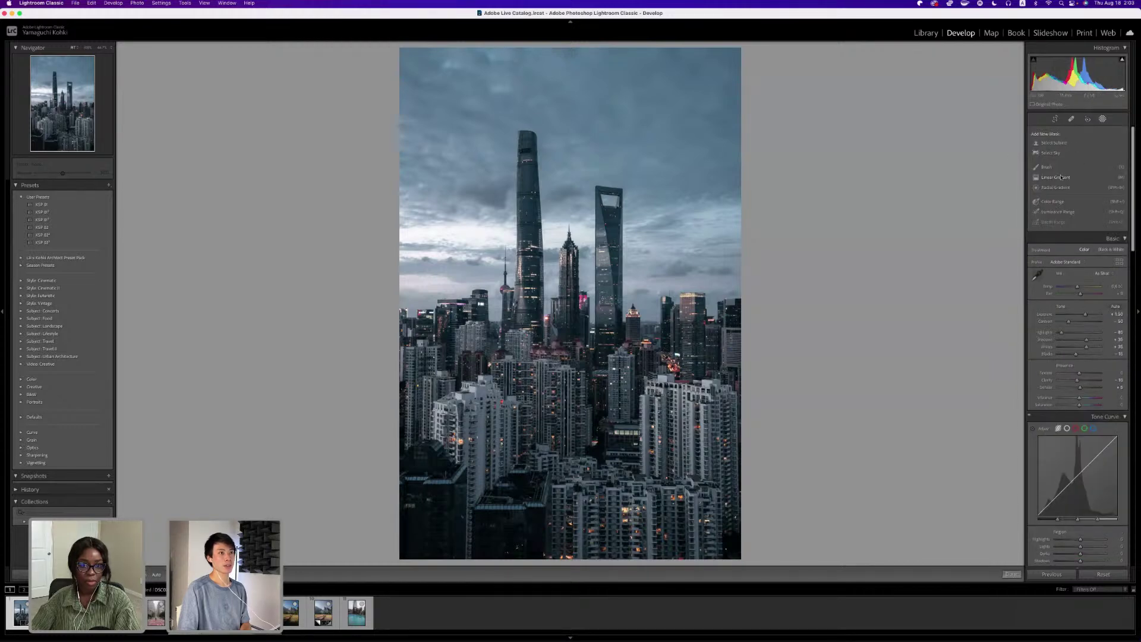
{"action": "left_click", "coordinate": [1061, 177]}
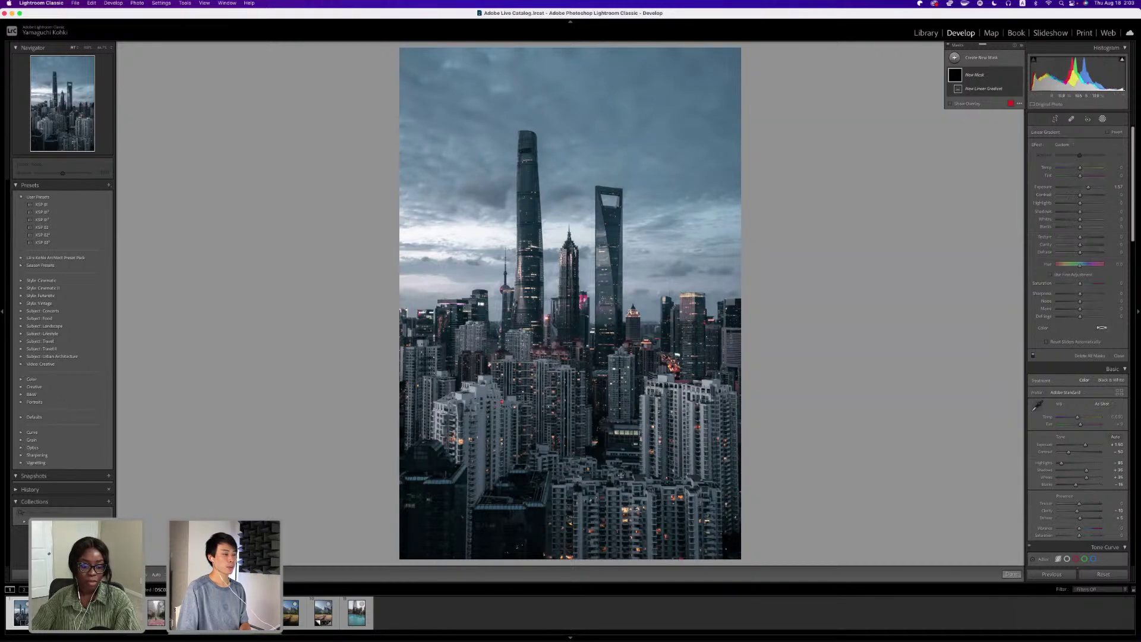
{"action": "left_click_drag", "start_coordinate": [588, 493], "coordinate": [604, 200]}
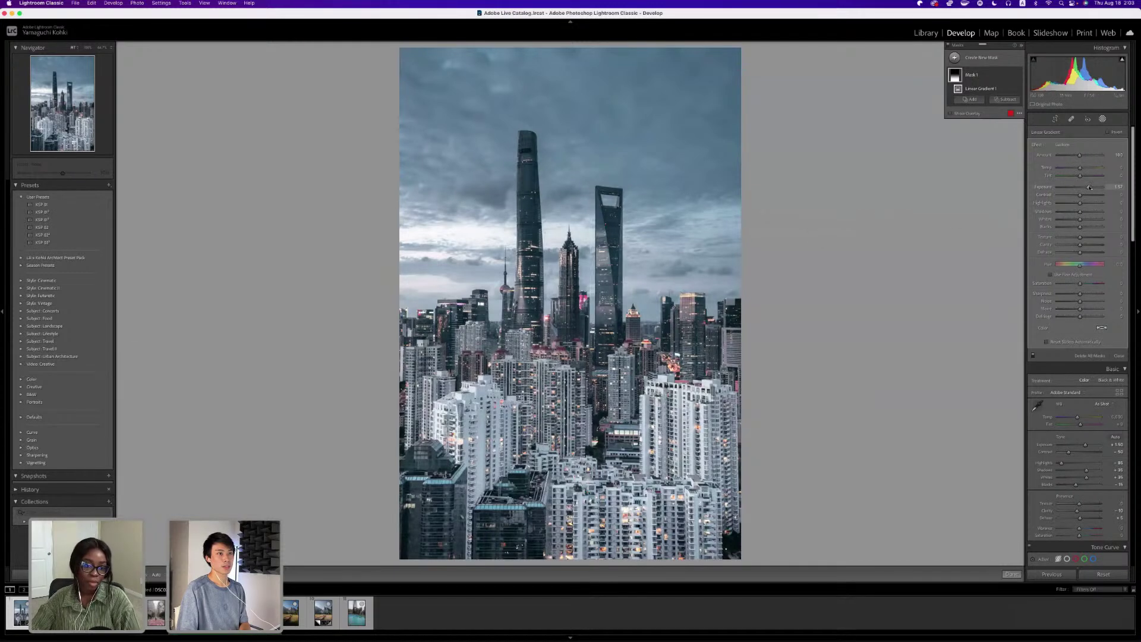
Reset the gradient mask's Exposure, lower it slightly below zero, and reduce the mask's Shadows and Blacks to darken the foreground.
{"action": "double_click", "coordinate": [1090, 187]}
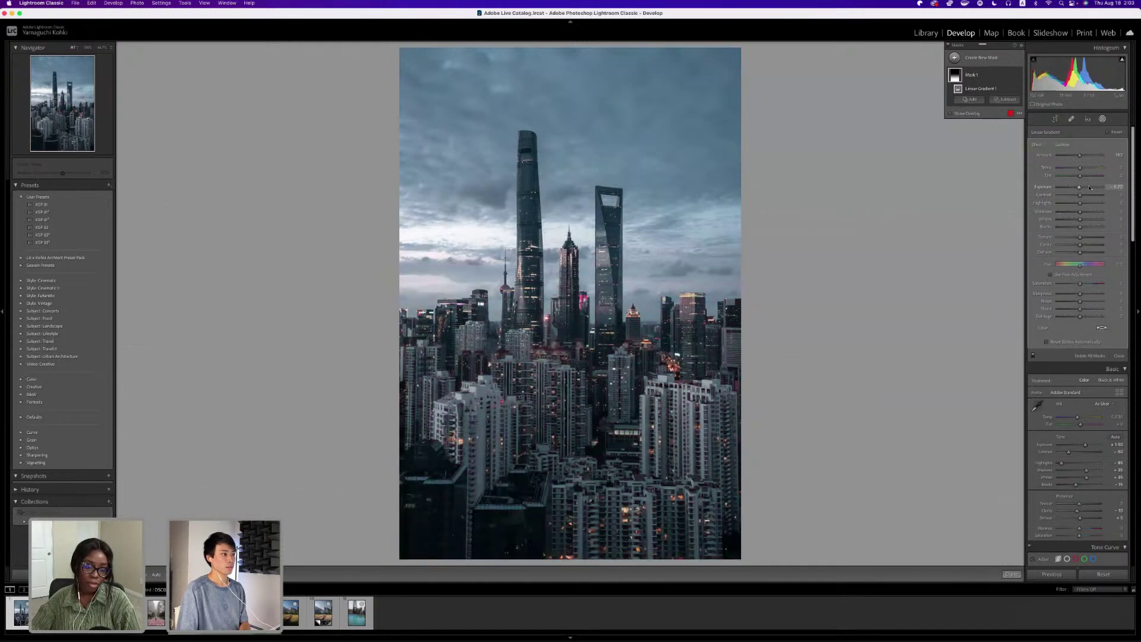
{"action": "key", "text": "Down"}
{"action": "key", "text": "Down"}
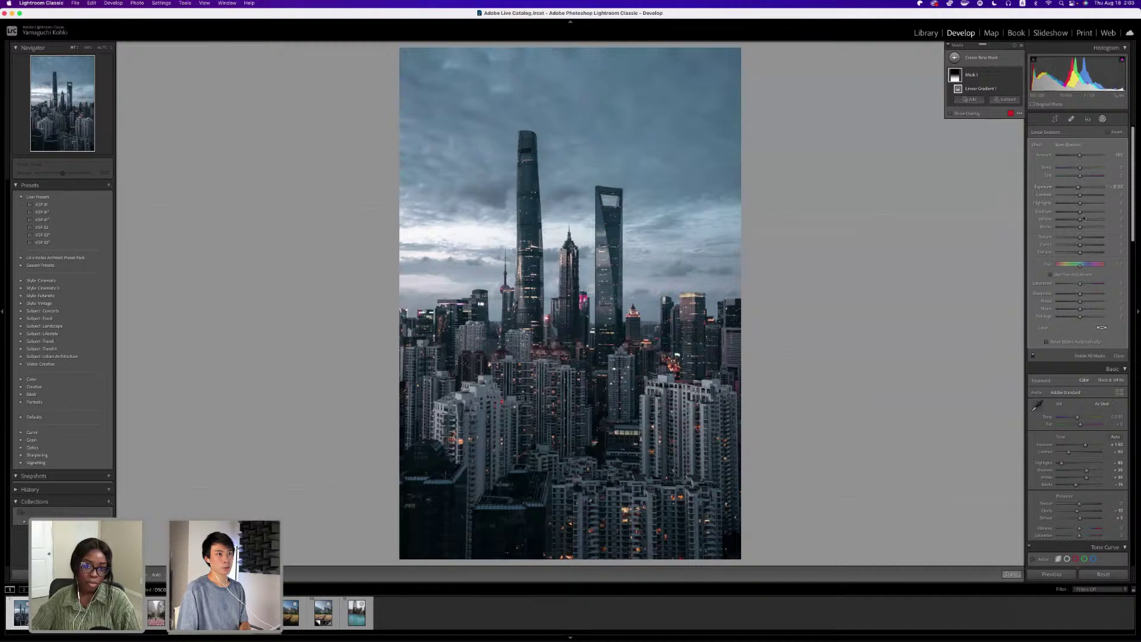
{"action": "left_click_drag", "start_coordinate": [1080, 212], "coordinate": [1079, 228]}
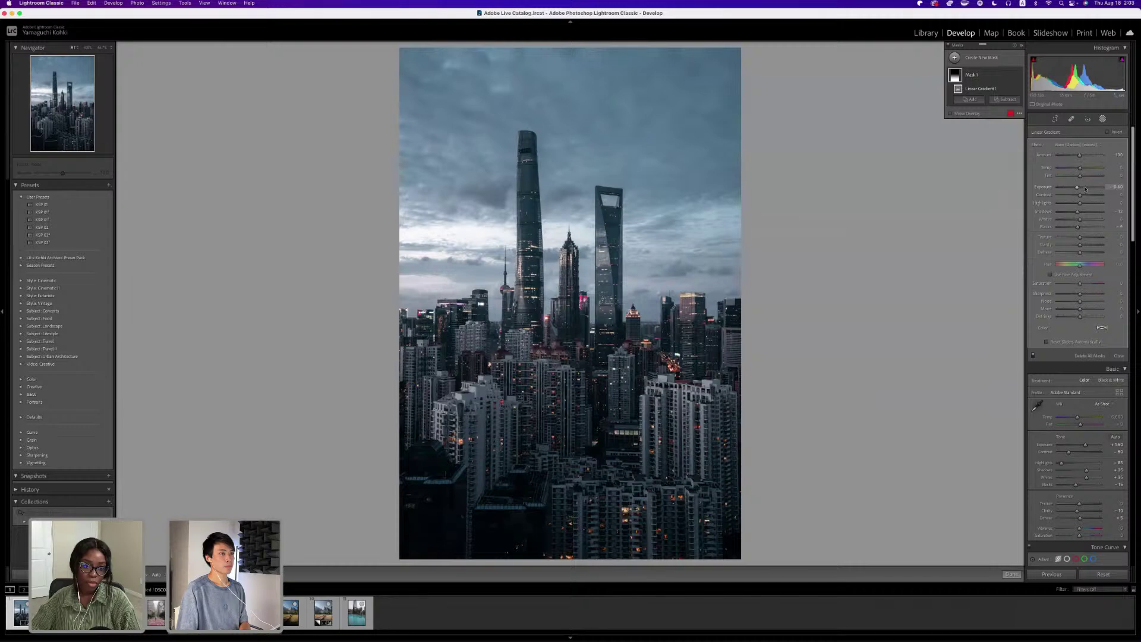
{"action": "key", "text": "Up"}
{"action": "key", "text": "Up"}
Subtract brush strokes from the gradient mask over the pale apartment blocks in the foreground so they keep their brightness.
{"action": "left_click", "coordinate": [1005, 99]}
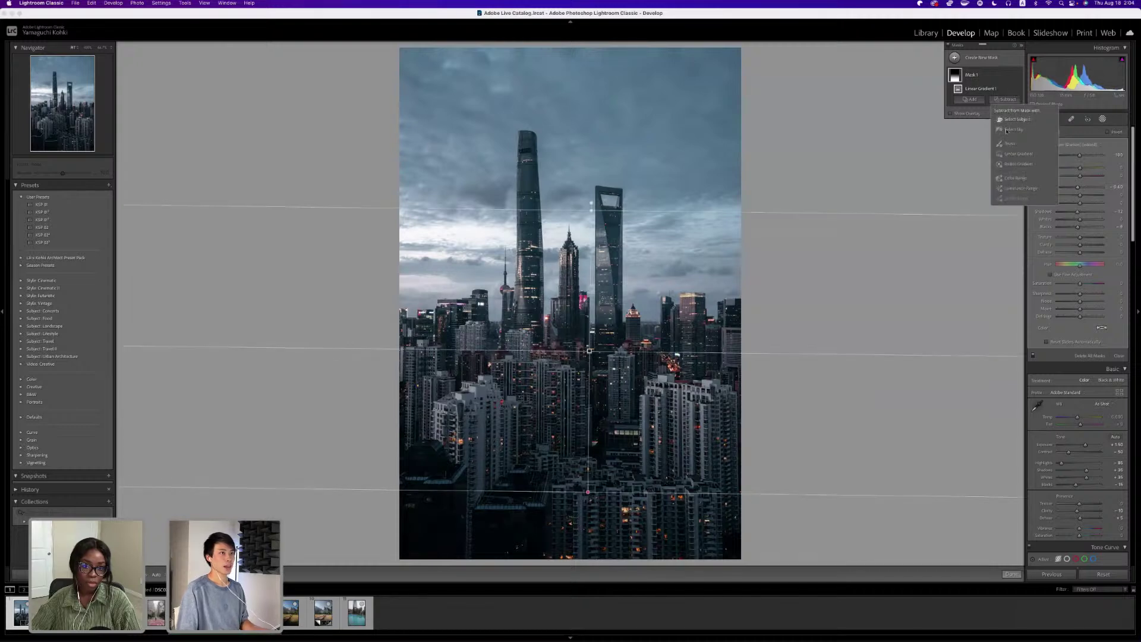
{"action": "left_click", "coordinate": [1010, 143]}
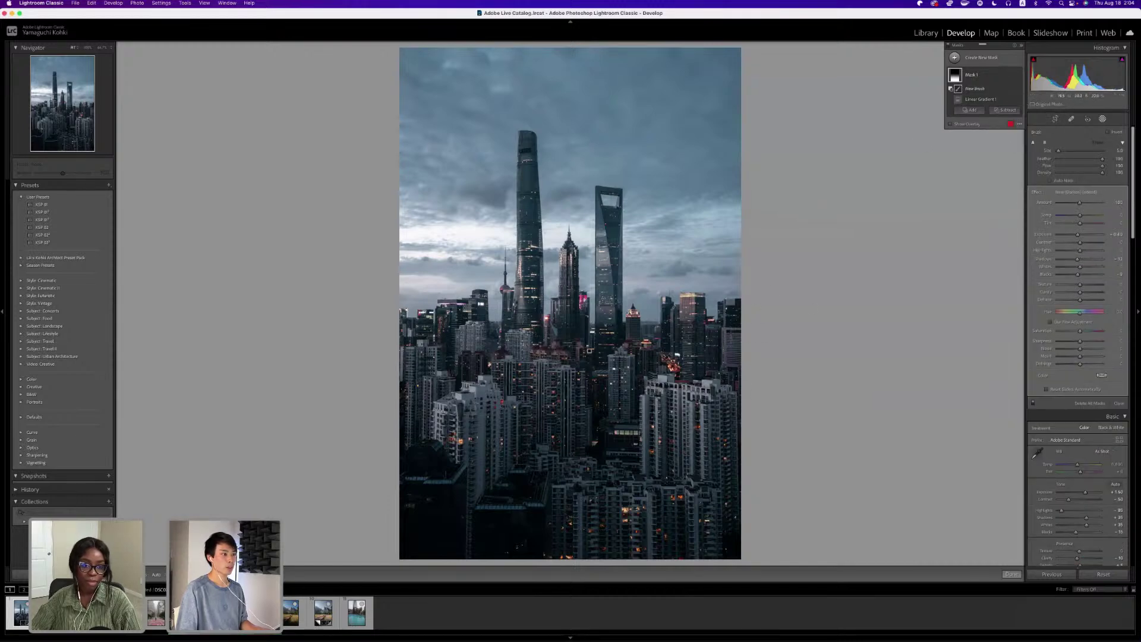
{"action": "left_click_drag", "start_coordinate": [654, 388], "coordinate": [679, 396]}
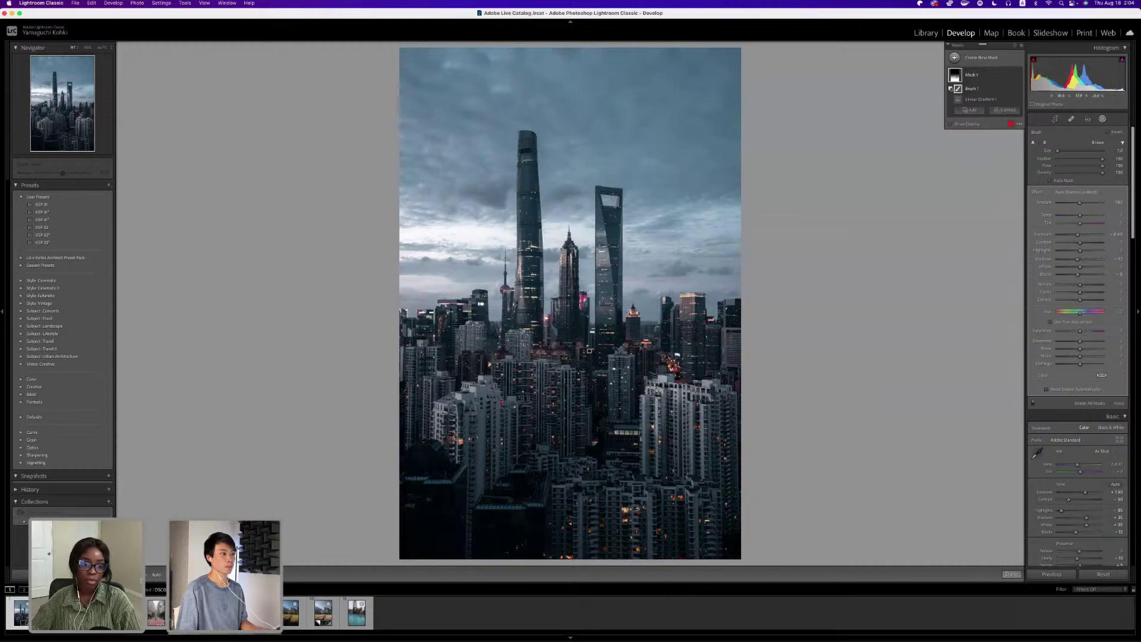
{"action": "mouse_move", "coordinate": [656, 391]}
{"action": "left_mouse_down"}
{"action": "mouse_move", "coordinate": [643, 455]}
{"action": "mouse_move", "coordinate": [689, 443]}
{"action": "mouse_move", "coordinate": [691, 454]}
{"action": "left_mouse_up"}
{"action": "left_click_drag", "start_coordinate": [691, 404], "coordinate": [708, 442]}
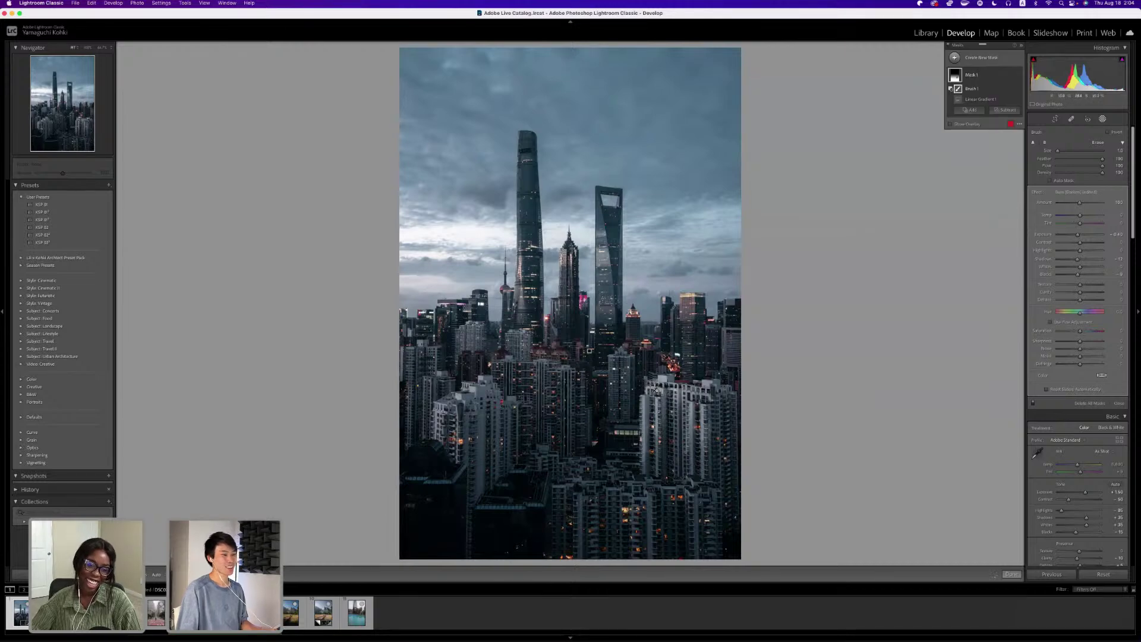
{"action": "mouse_move", "coordinate": [690, 396]}
{"action": "left_mouse_down"}
{"action": "mouse_move", "coordinate": [715, 389]}
{"action": "mouse_move", "coordinate": [700, 443]}
{"action": "left_mouse_up"}
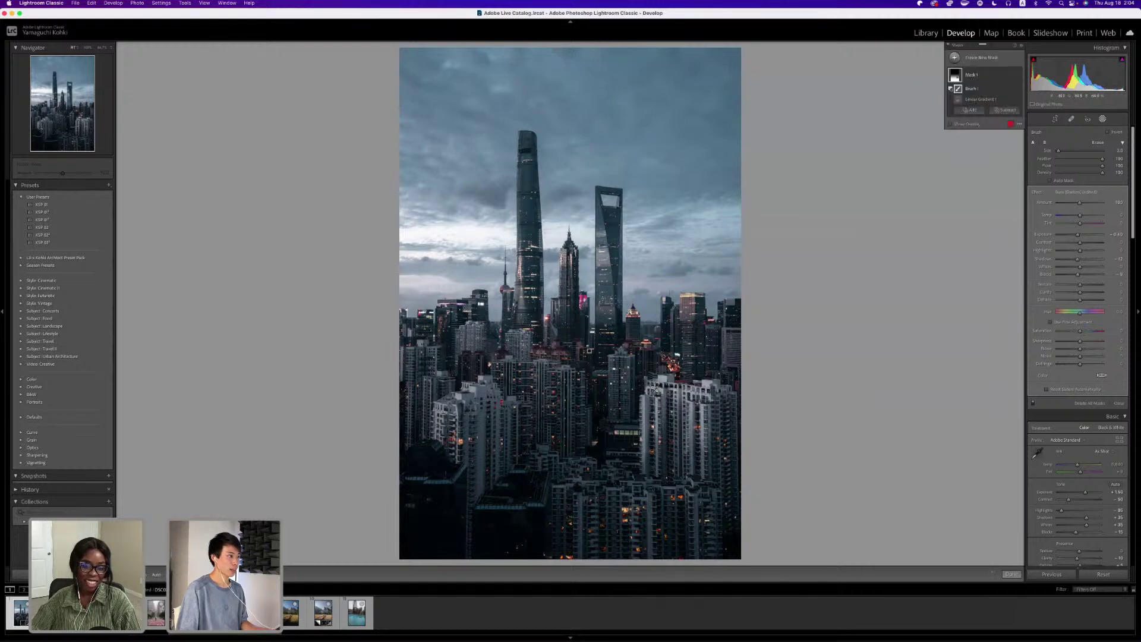
{"action": "left_click_drag", "start_coordinate": [440, 413], "coordinate": [437, 419]}
{"action": "left_click_drag", "start_coordinate": [589, 351], "coordinate": [589, 350]}
{"action": "left_click_drag", "start_coordinate": [589, 351], "coordinate": [589, 351]}
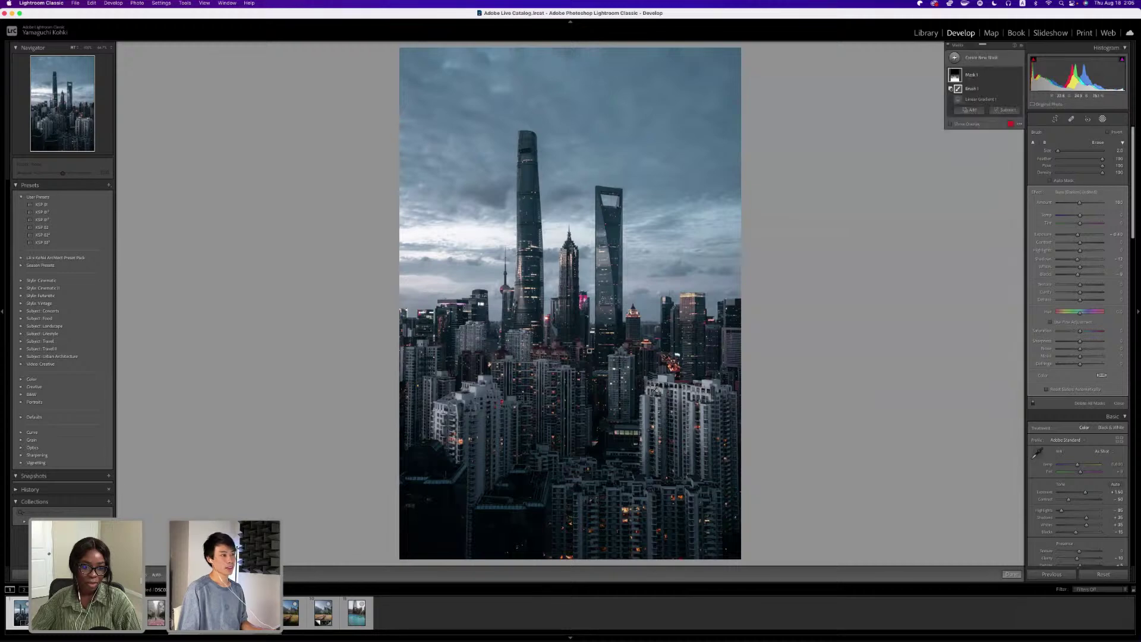
{"action": "left_click_drag", "start_coordinate": [589, 351], "coordinate": [589, 351]}
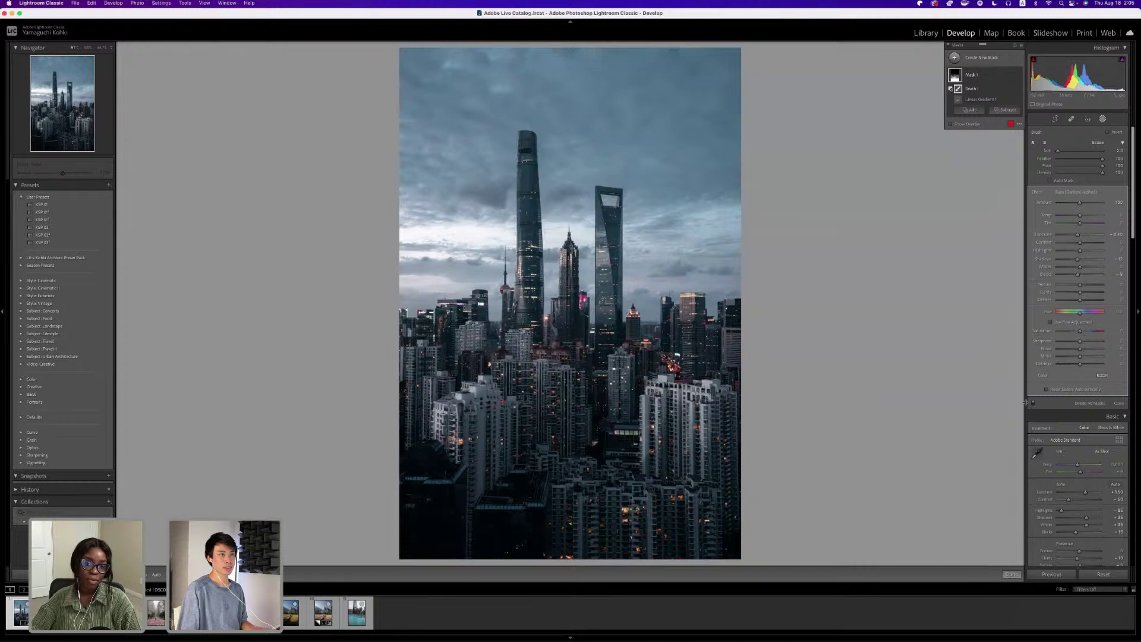
Finish masking and compare the edited skyline photo with its original version.
{"action": "left_click", "coordinate": [1012, 574]}
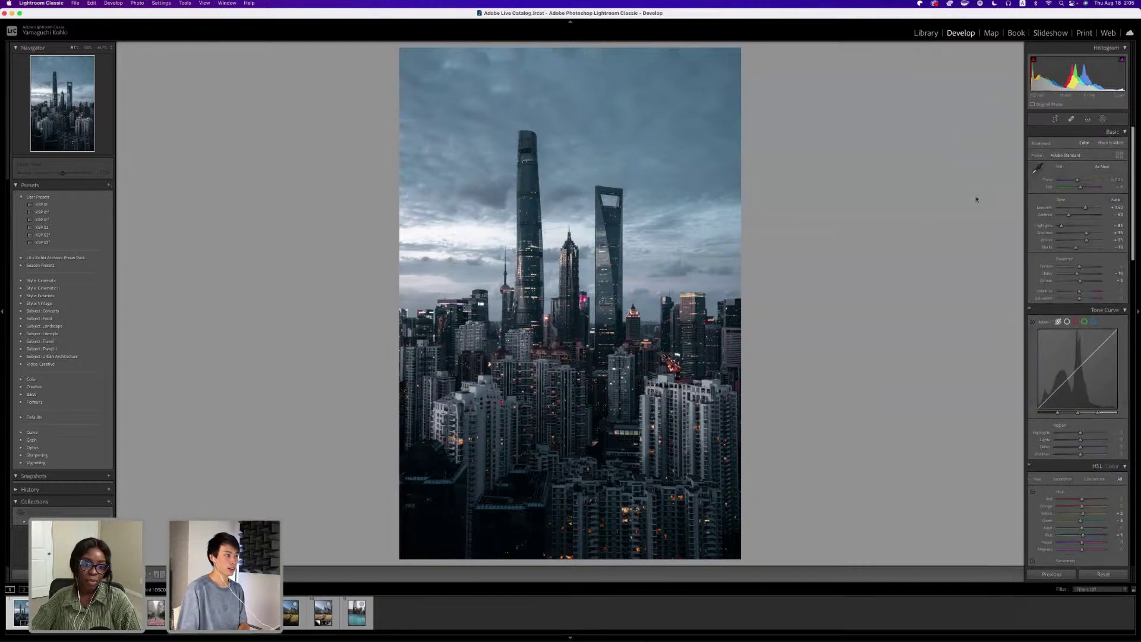
{"action": "key", "text": "backslash"}
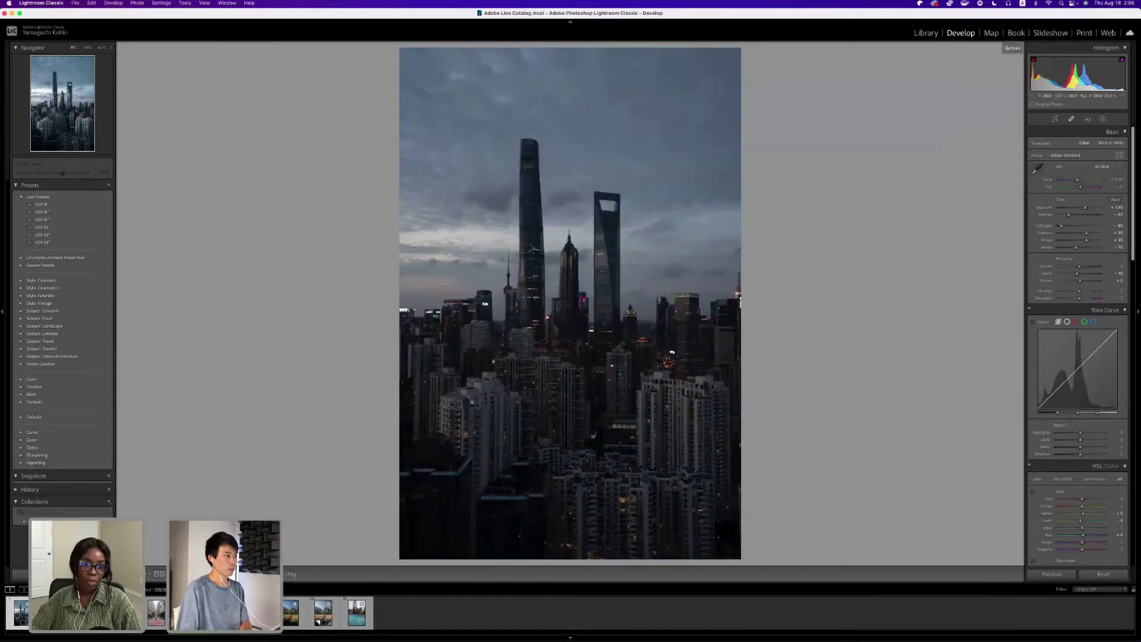
{"action": "key", "text": "backslash"}
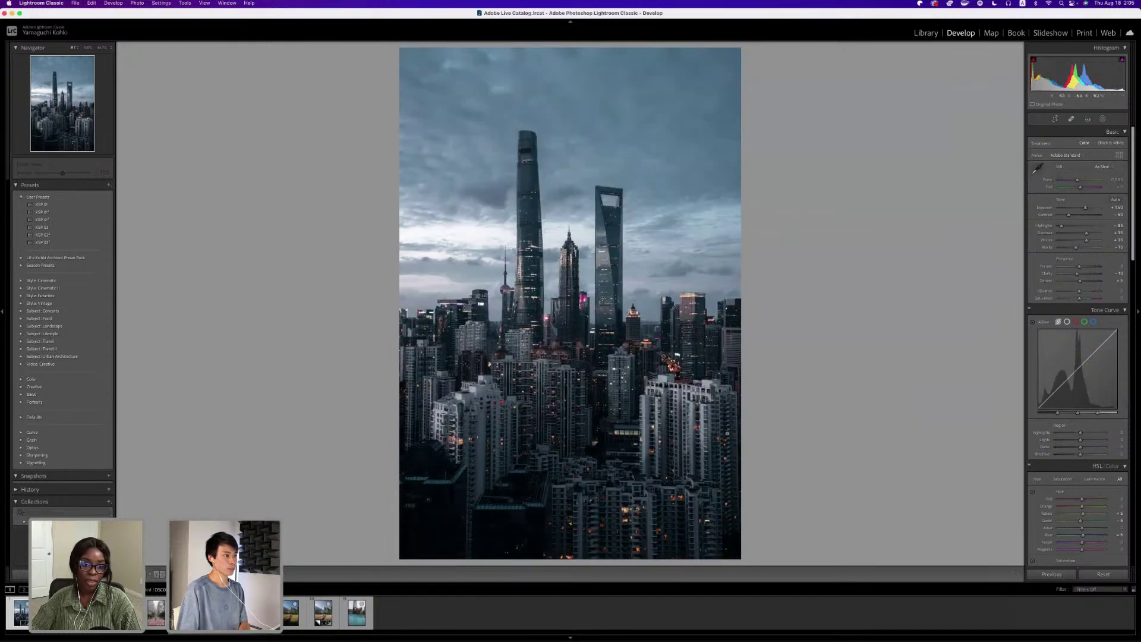
Create a new brush mask with Exposure reset and paint it over the pale apartment blocks in the foreground.
{"action": "left_click", "coordinate": [1105, 119]}
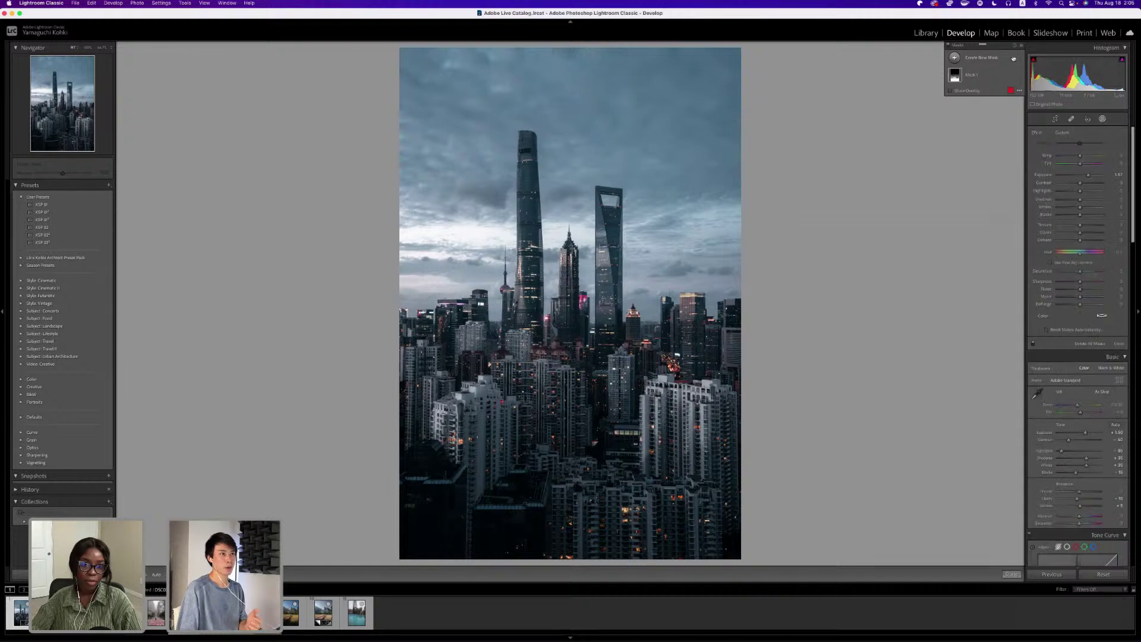
{"action": "left_click", "coordinate": [1012, 58]}
{"action": "left_click", "coordinate": [1004, 96]}
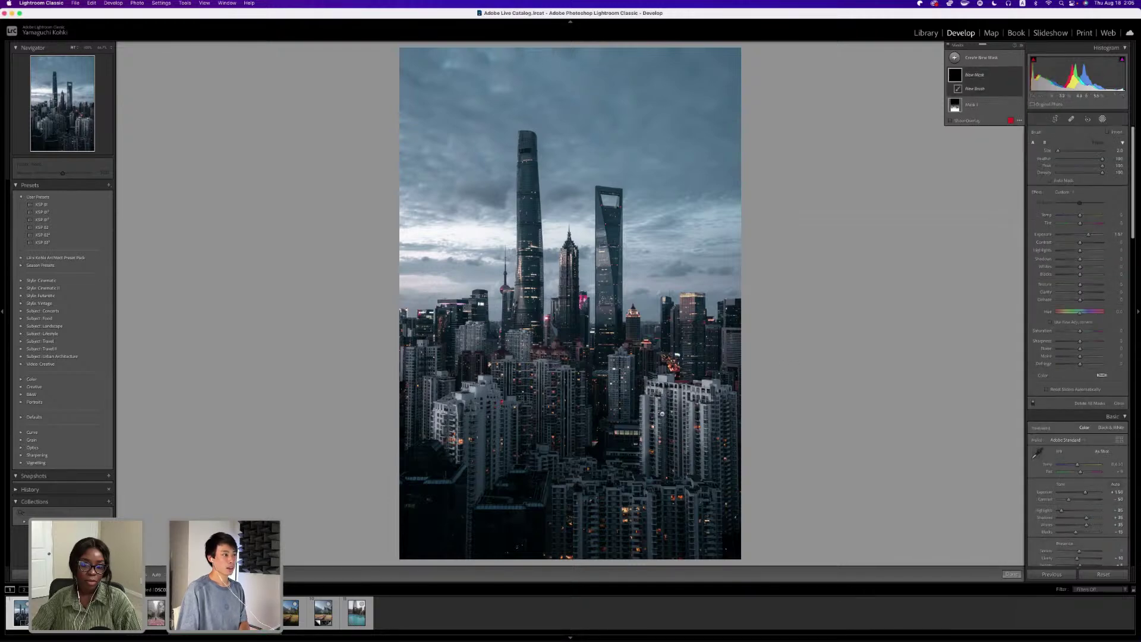
{"action": "double_click", "coordinate": [1089, 235]}
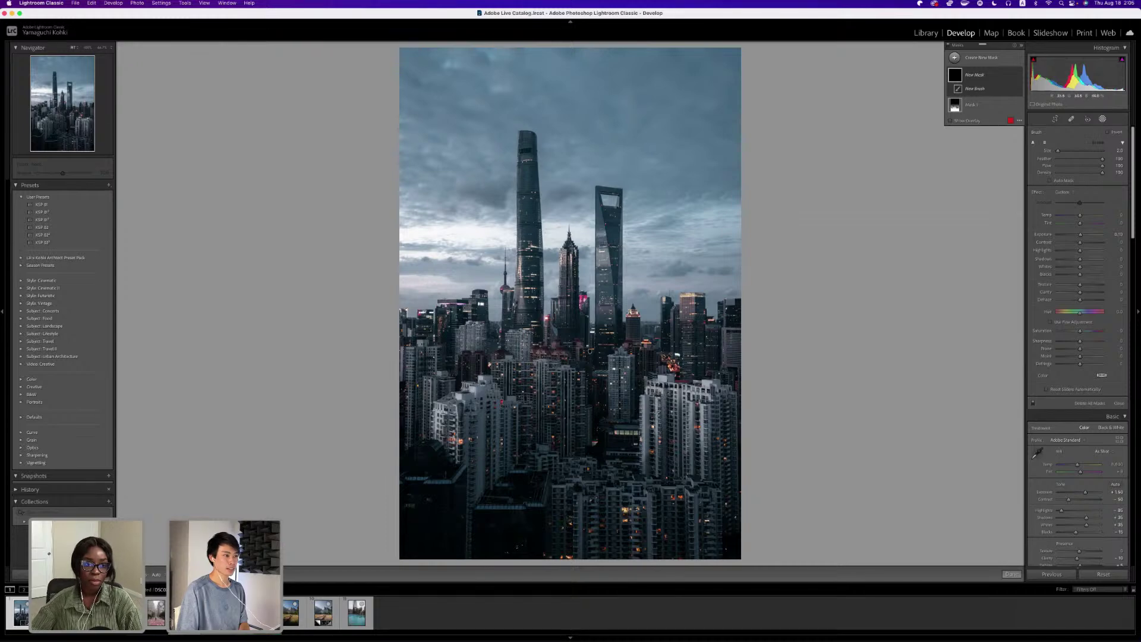
{"action": "left_click_drag", "start_coordinate": [590, 351], "coordinate": [659, 414]}
{"action": "key", "text": "h"}
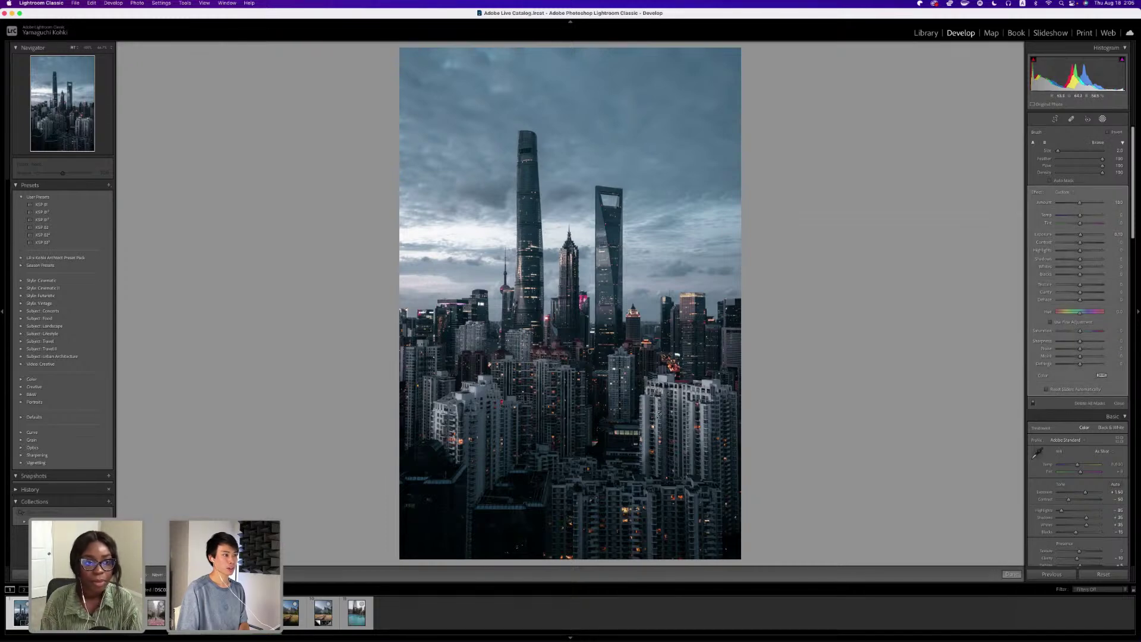
{"action": "key", "text": "h"}
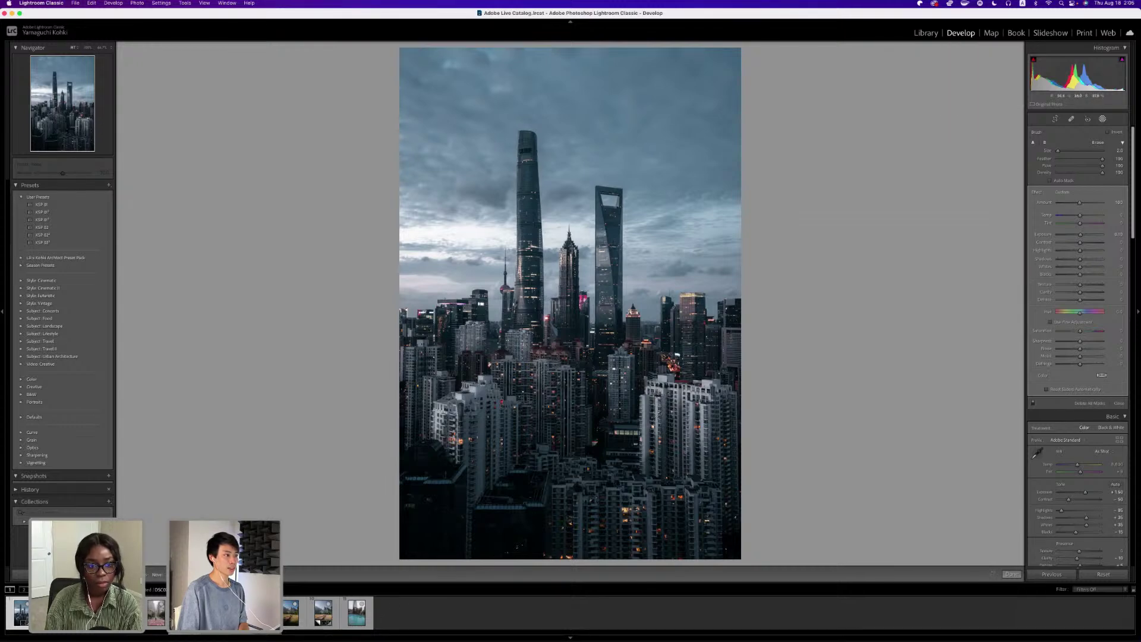
Raise the apartment-block brush mask's Exposure slightly, finish masking, and compare the result with the original photo.
{"action": "key", "text": "Up"}
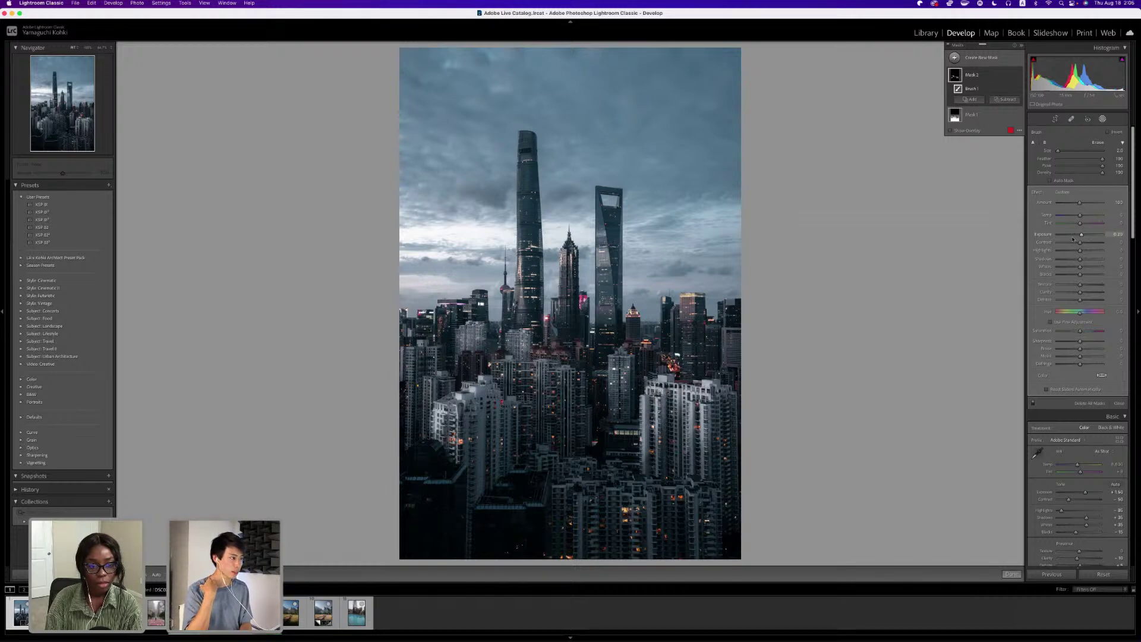
{"action": "key", "text": "Up"}
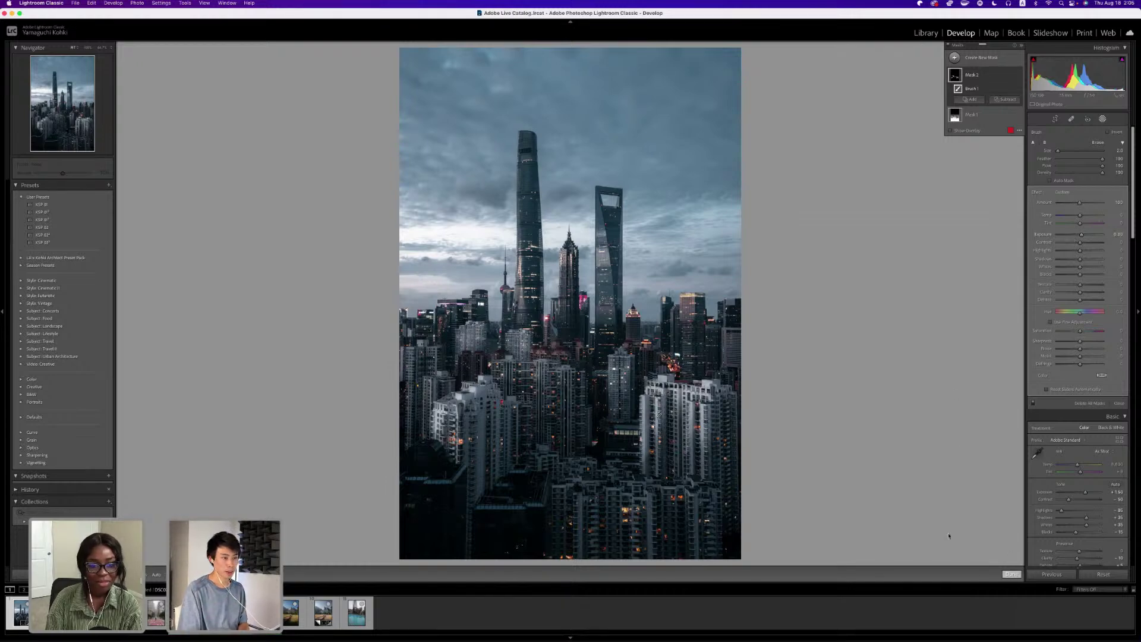
{"action": "key", "text": "Return"}
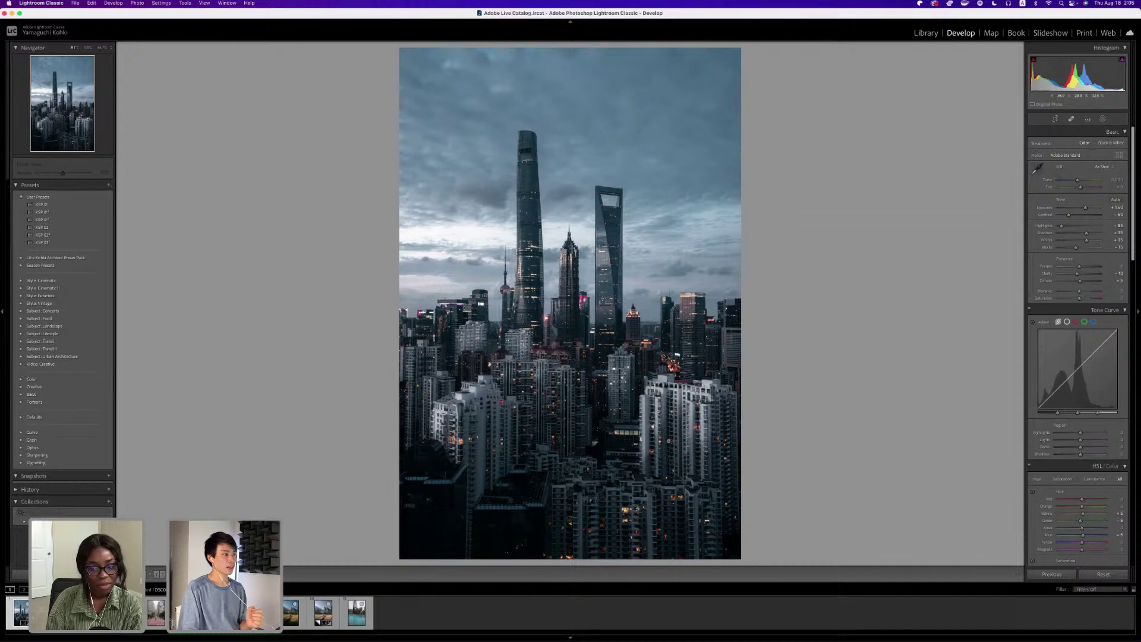
{"action": "key", "text": "backslash"}
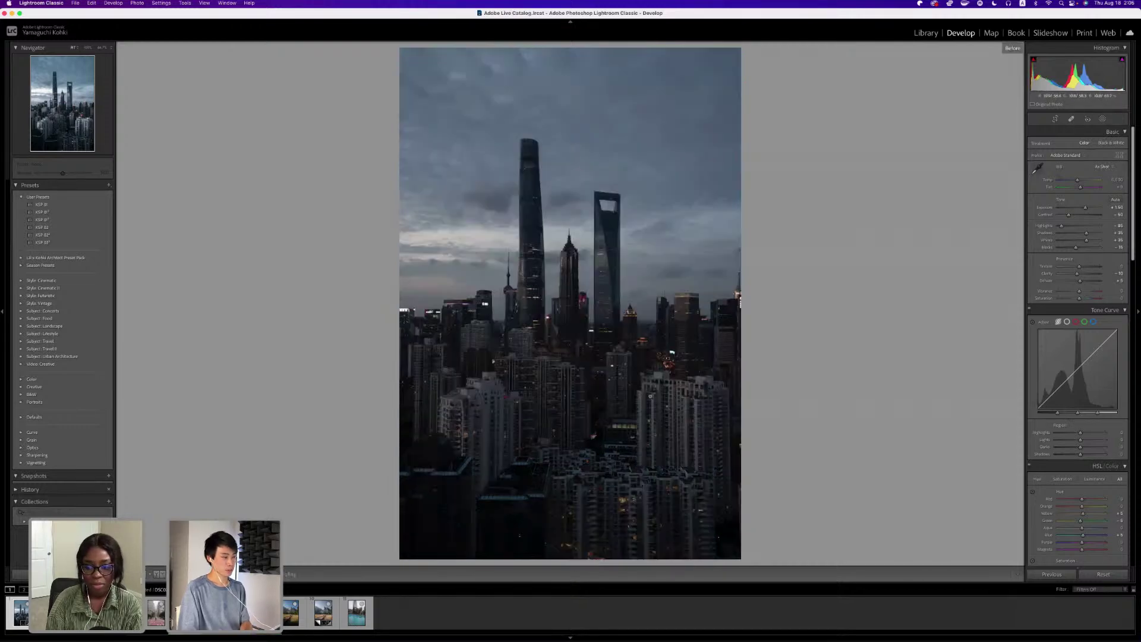
{"action": "key", "text": "backslash"}
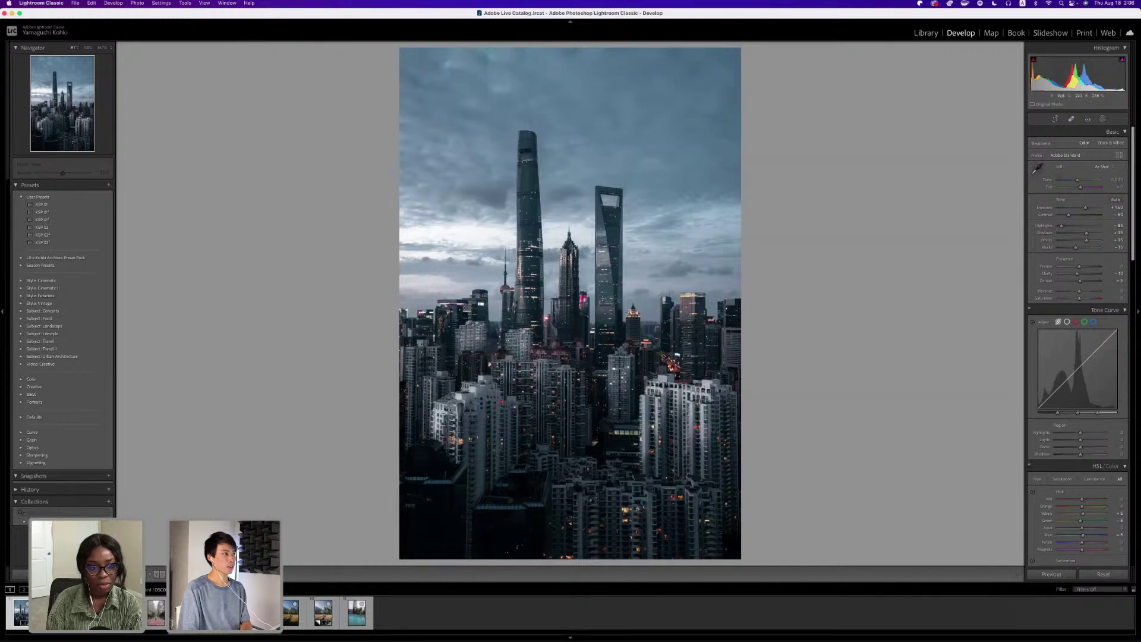
Create a new brush mask over the face of the skyscraper with the rectangular opening and lower its Exposure slightly below zero.
{"action": "left_click", "coordinate": [1103, 119]}
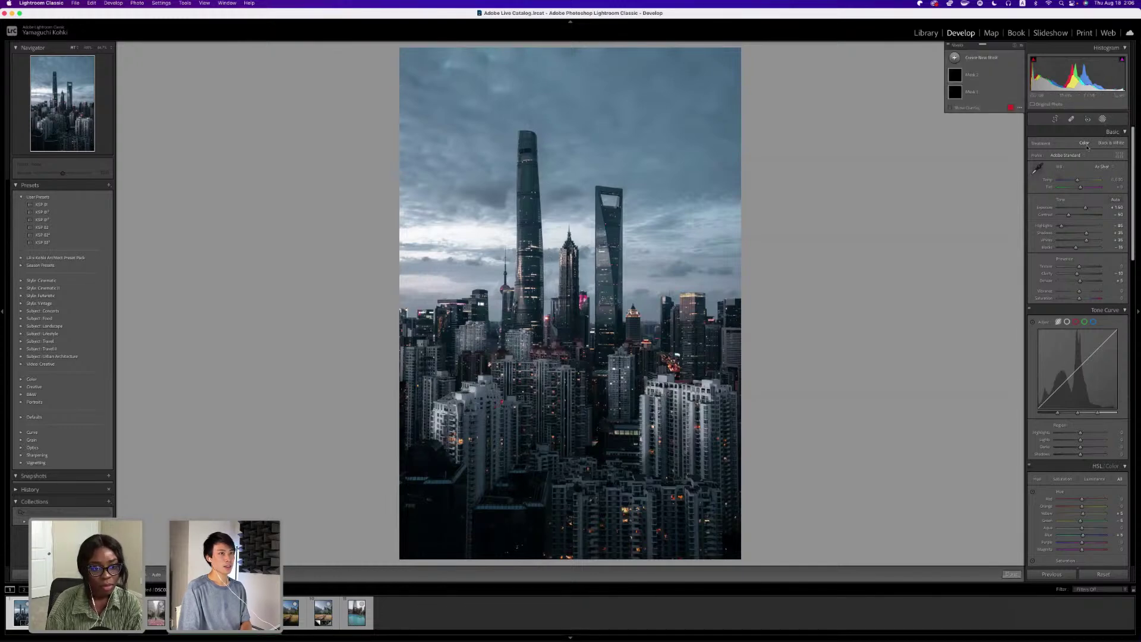
{"action": "left_click", "coordinate": [989, 63]}
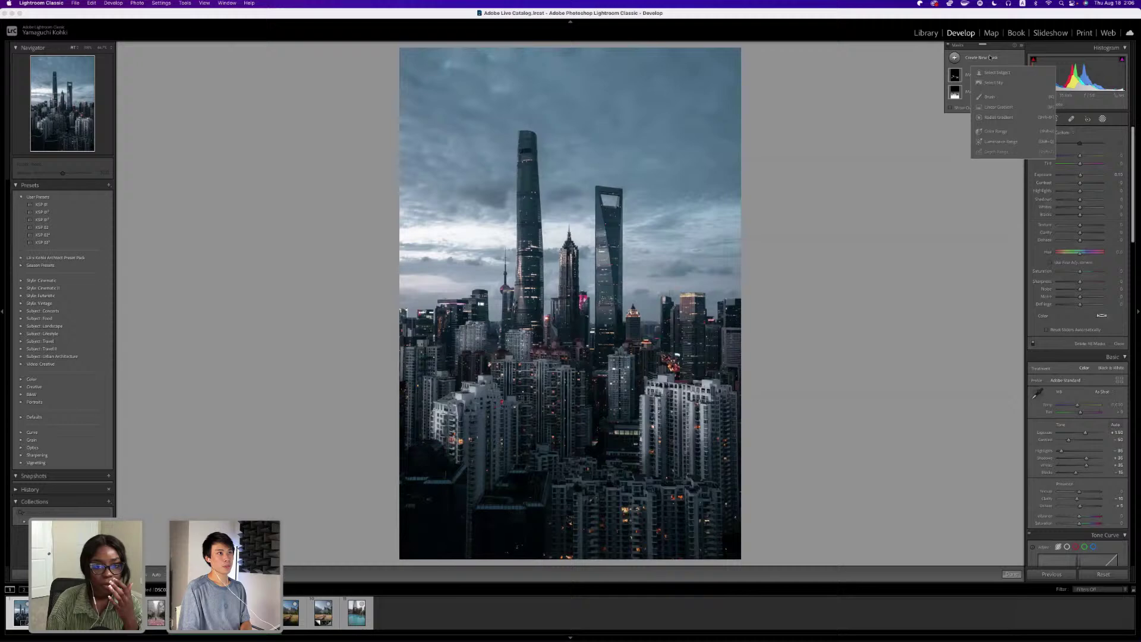
{"action": "left_click", "coordinate": [992, 89]}
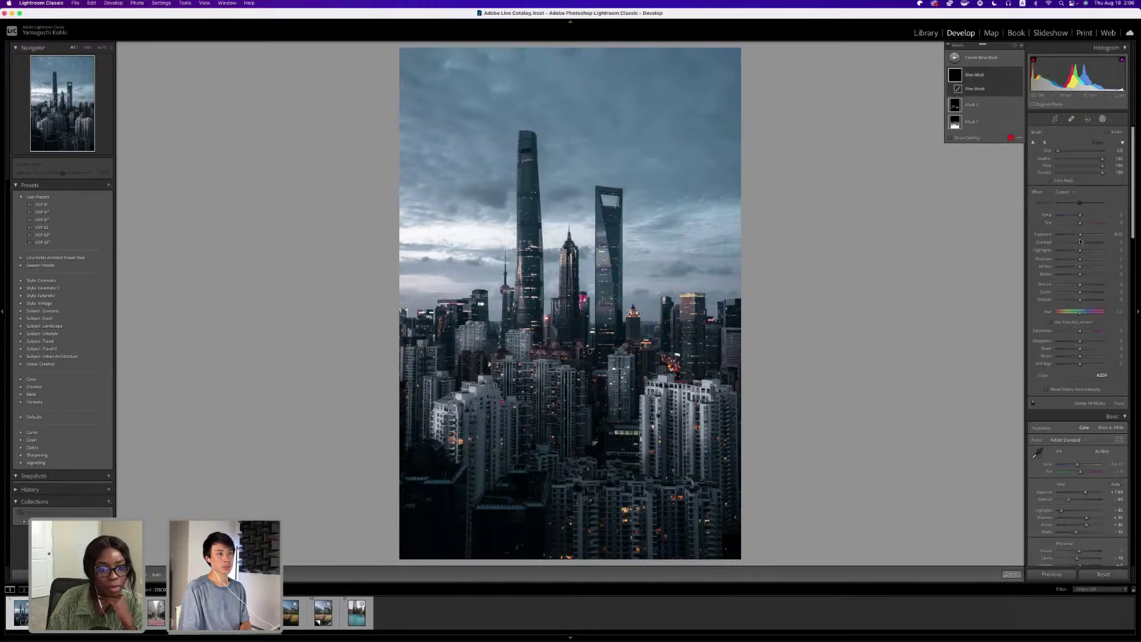
{"action": "left_click_drag", "start_coordinate": [1081, 235], "coordinate": [1090, 234]}
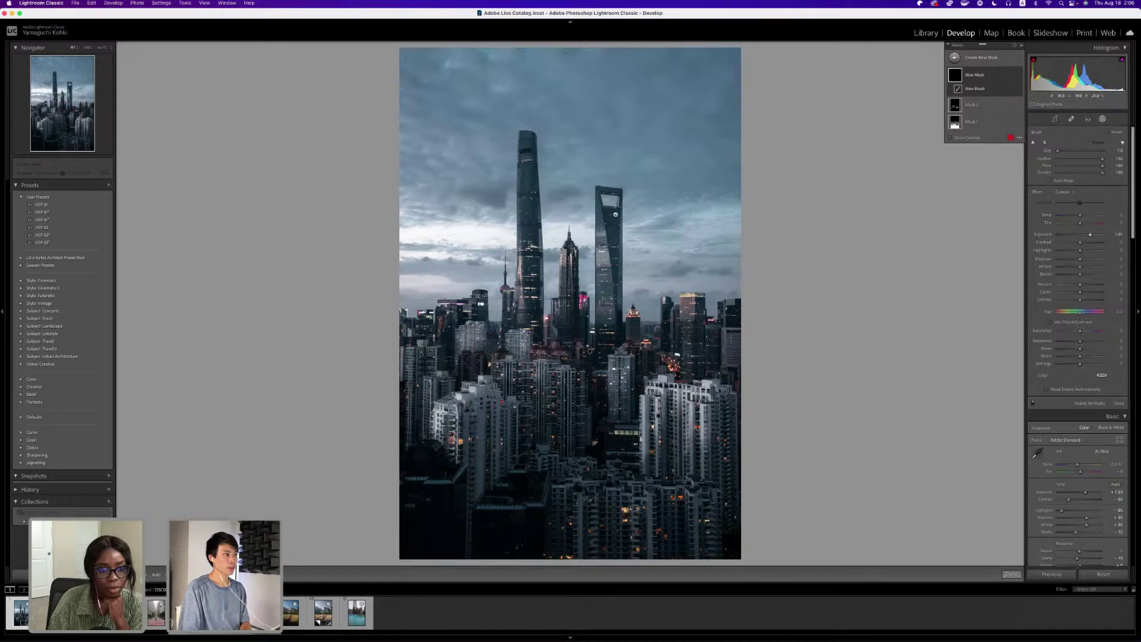
{"action": "left_click_drag", "start_coordinate": [618, 231], "coordinate": [616, 212]}
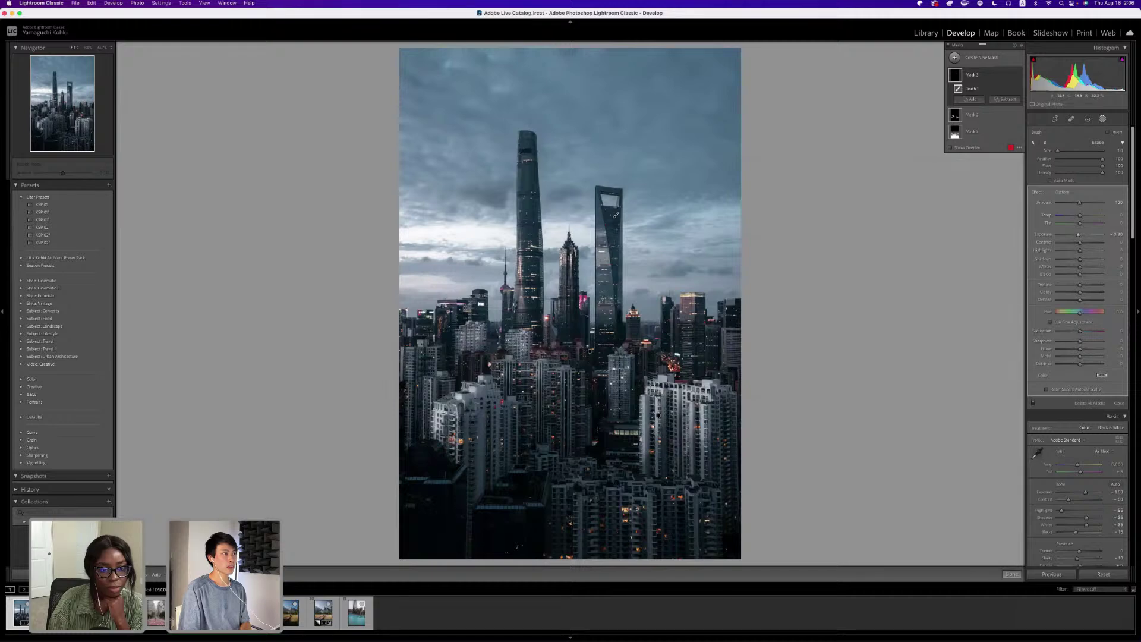
{"action": "key", "text": "shift+w"}
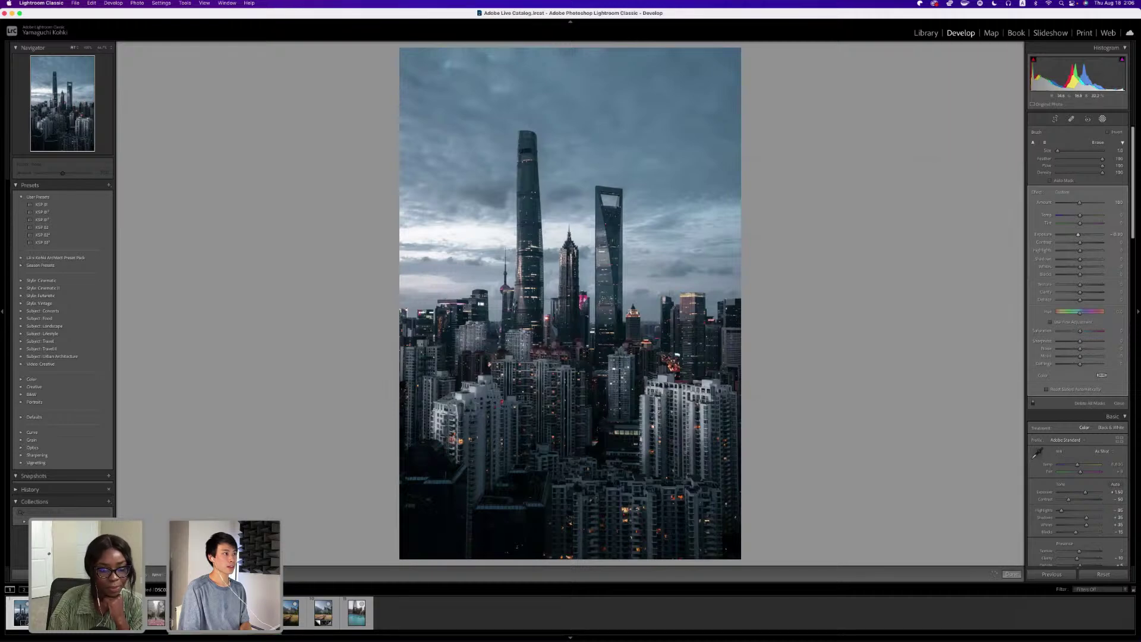
{"action": "left_click_drag", "start_coordinate": [594, 342], "coordinate": [590, 350]}
Check the coverage of the skyscraper brush mask and fine-tune its slightly negative Exposure.
{"action": "key", "text": "h"}
{"action": "key", "text": "h"}
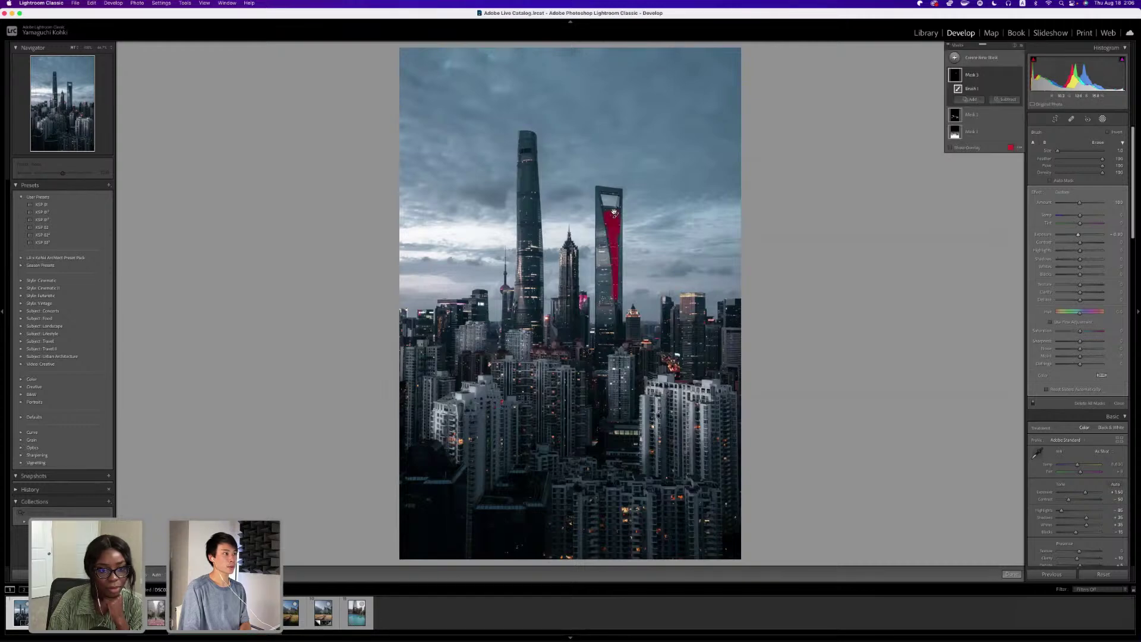
{"action": "key", "text": "h"}
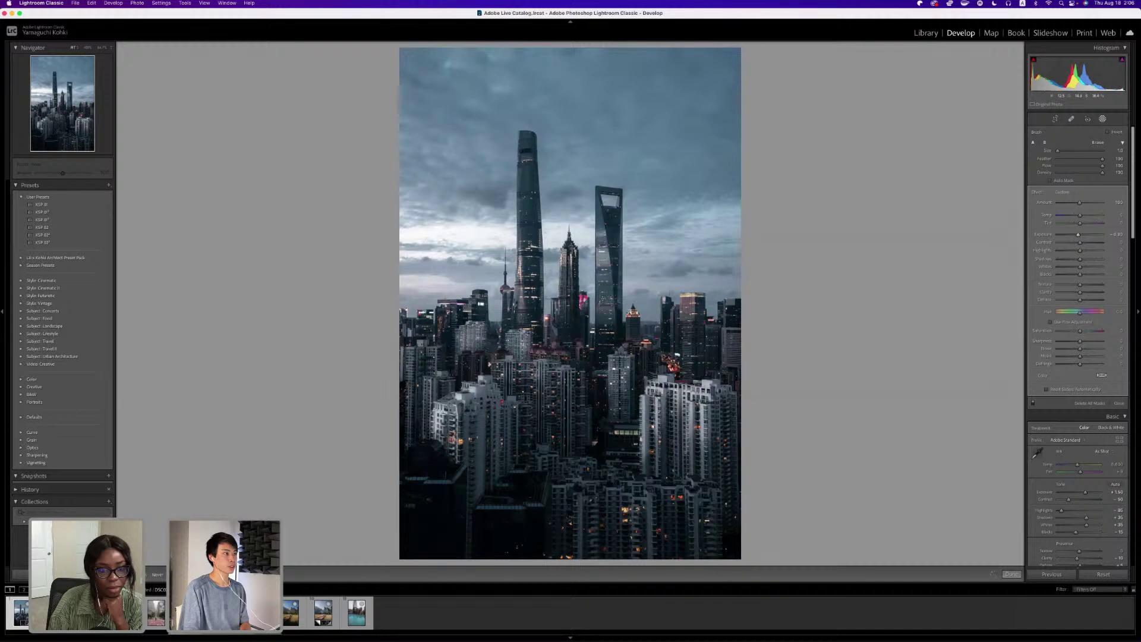
{"action": "key", "text": "h"}
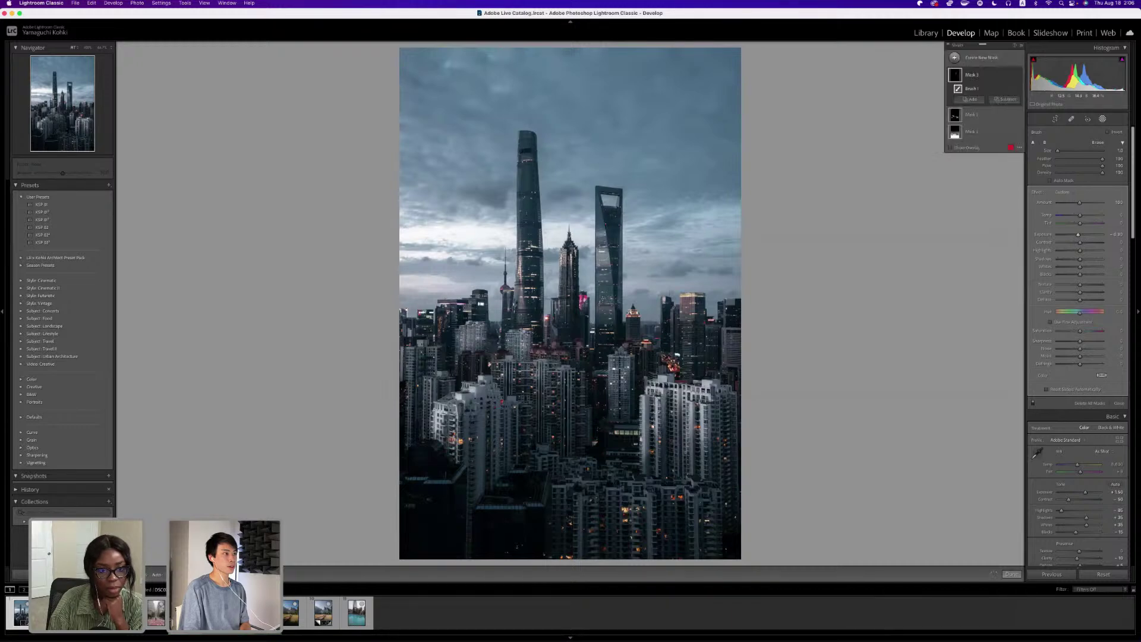
{"action": "key", "text": "h"}
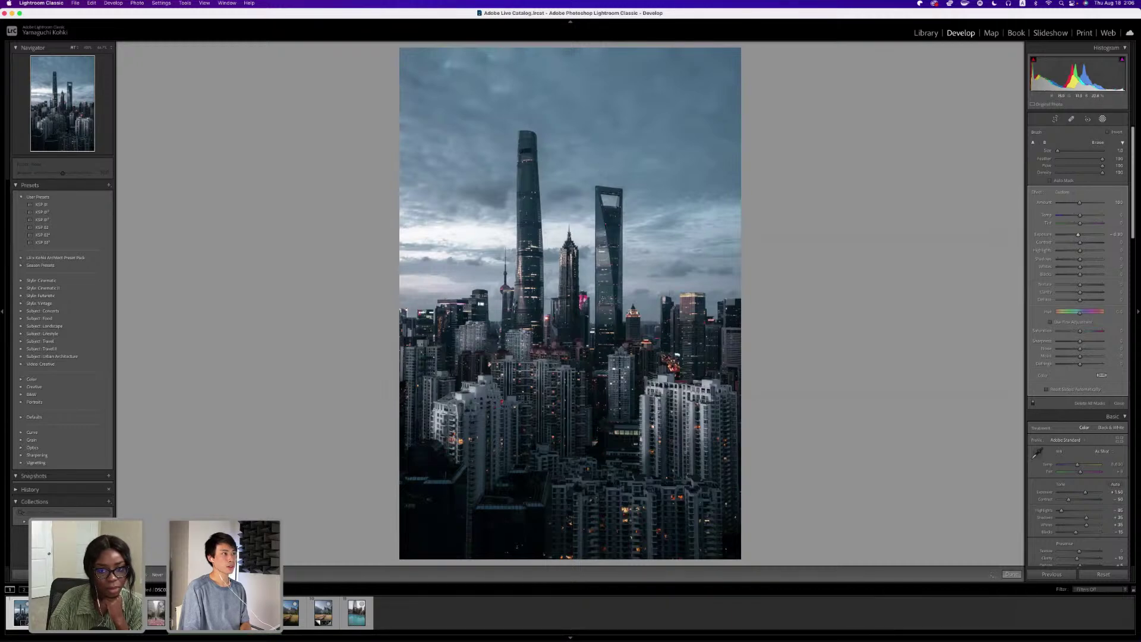
{"action": "key", "text": "h"}
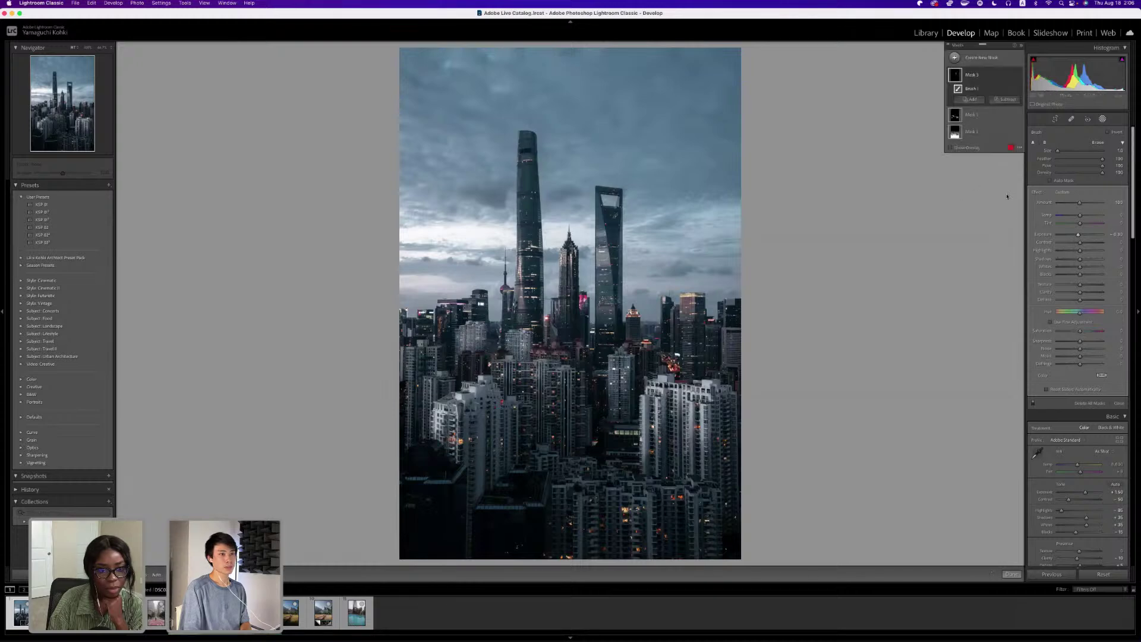
{"action": "left_click_drag", "start_coordinate": [1078, 236], "coordinate": [1081, 236]}
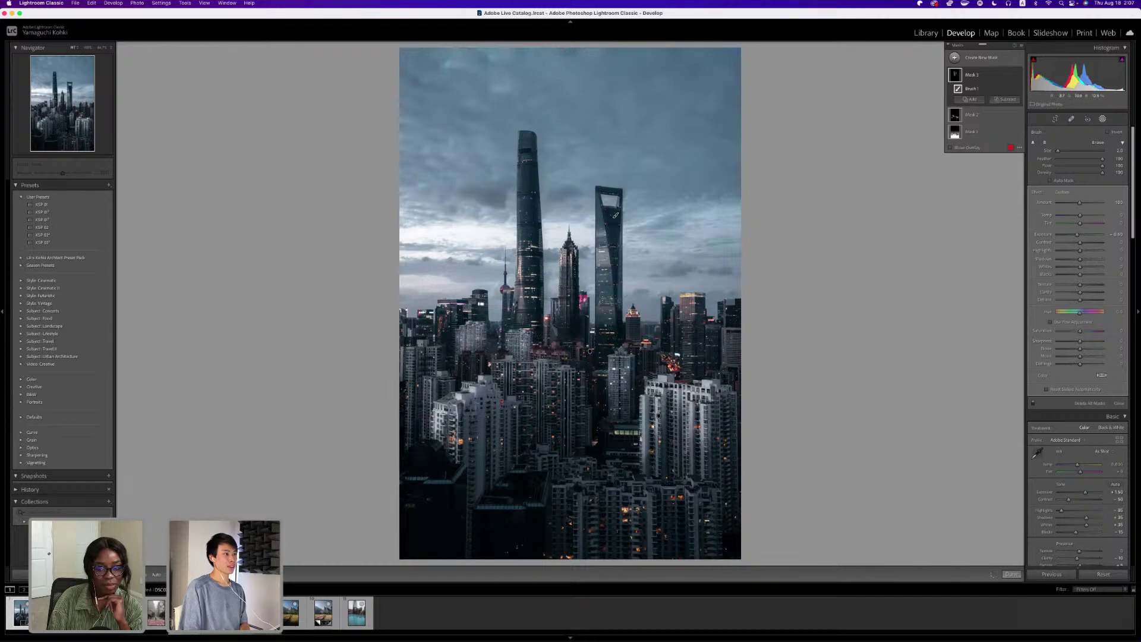
Refine the skyscraper brush mask by erasing with the brush, and finish masking.
{"action": "key", "text": "shift+w"}
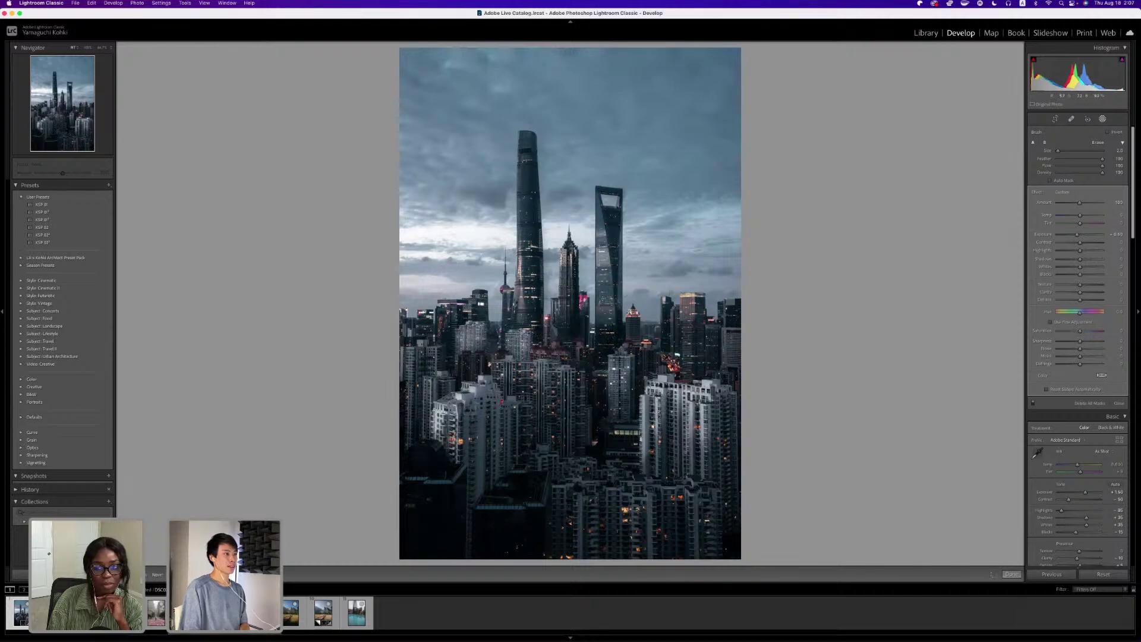
{"action": "key", "text": "shift+w"}
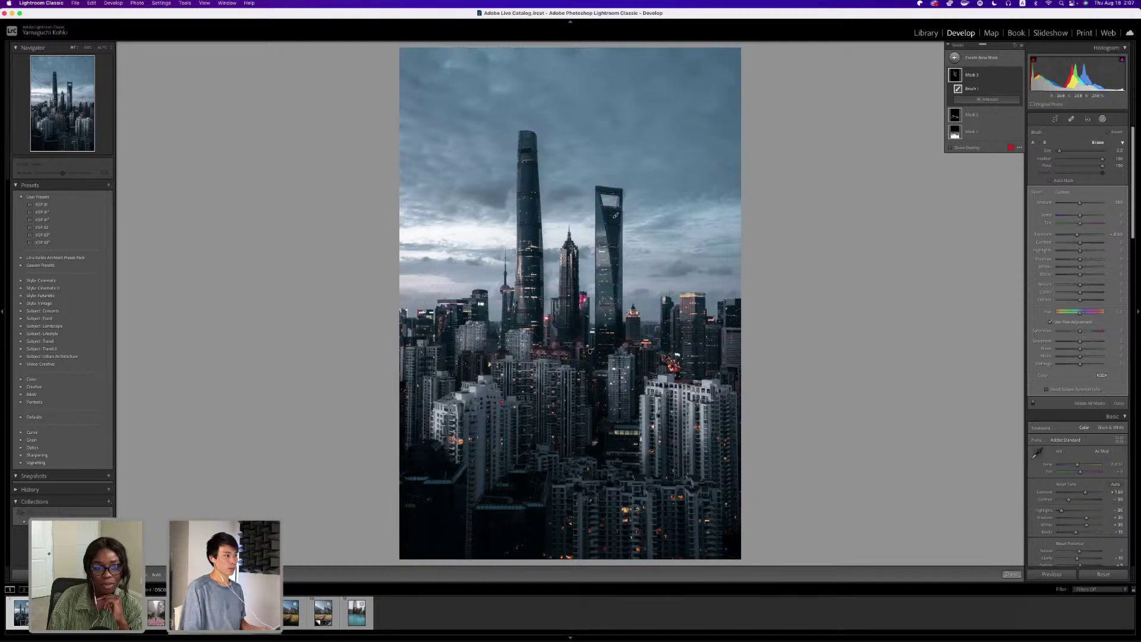
{"action": "key", "text": "shift+w"}
{"action": "key", "text": "shift+w"}
{"action": "key", "text": "shift+w"}
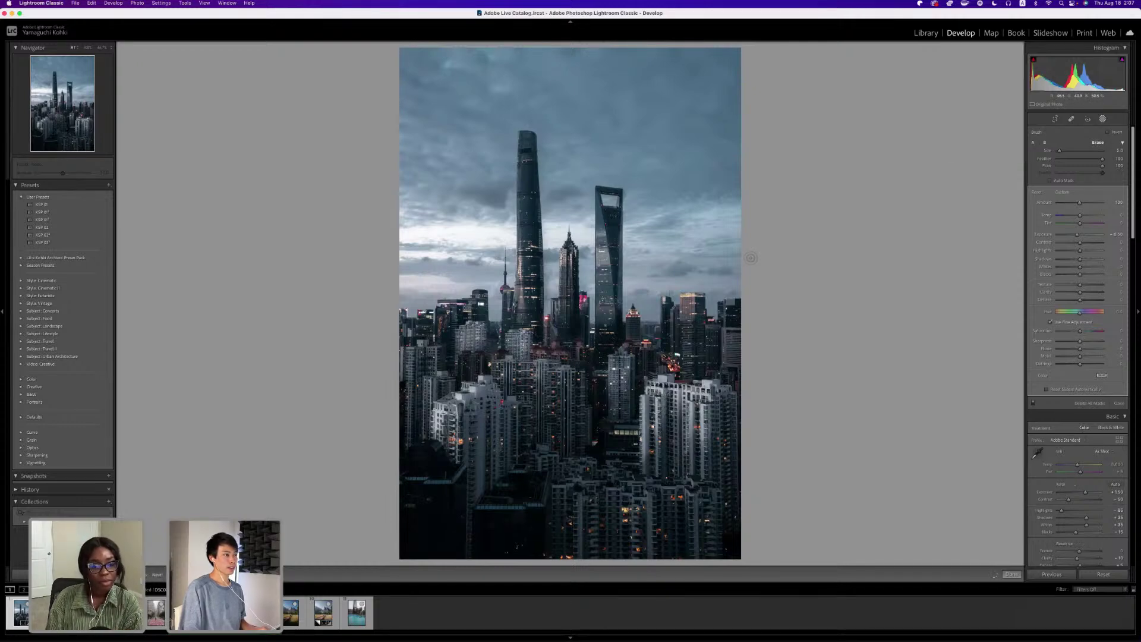
{"action": "key", "text": "shift+w"}
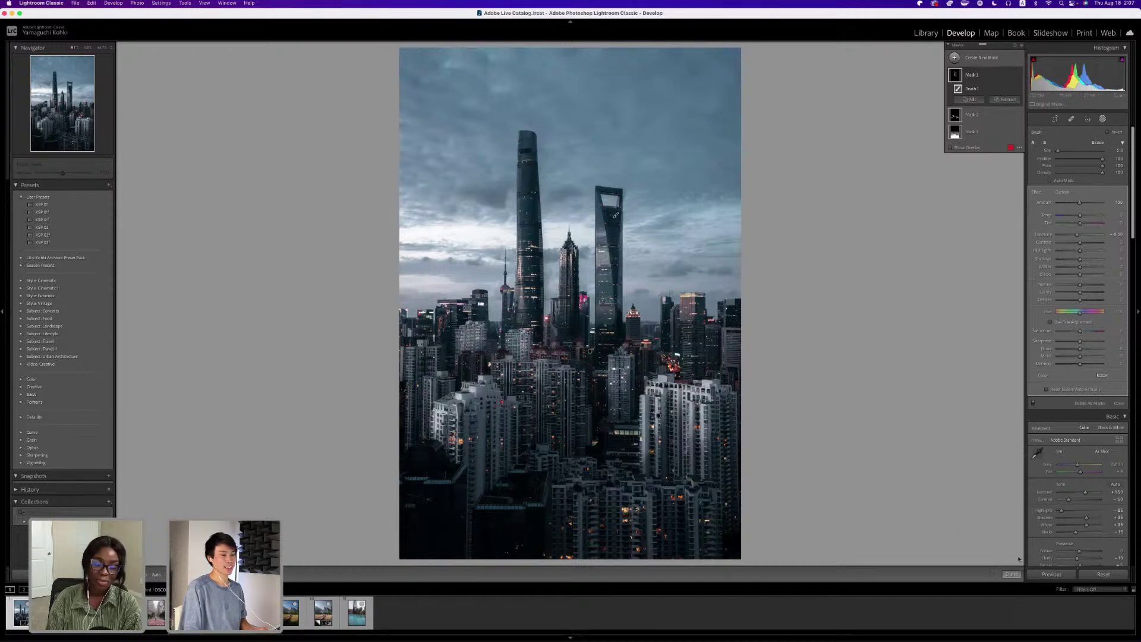
{"action": "key", "text": "Return"}
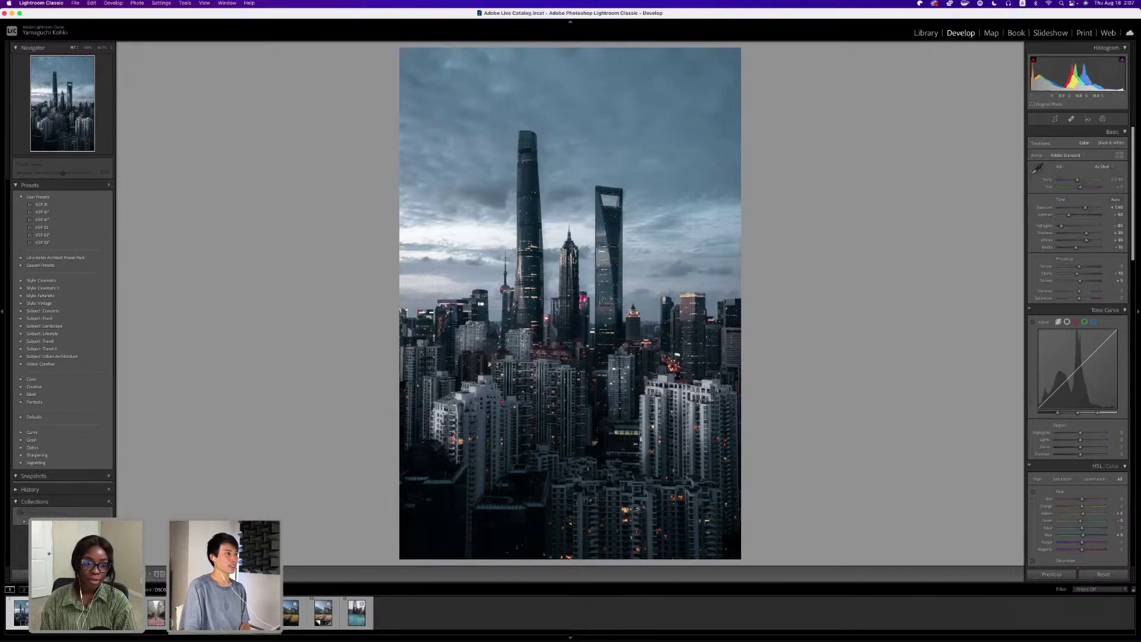
{"action": "left_click", "coordinate": [1088, 119]}
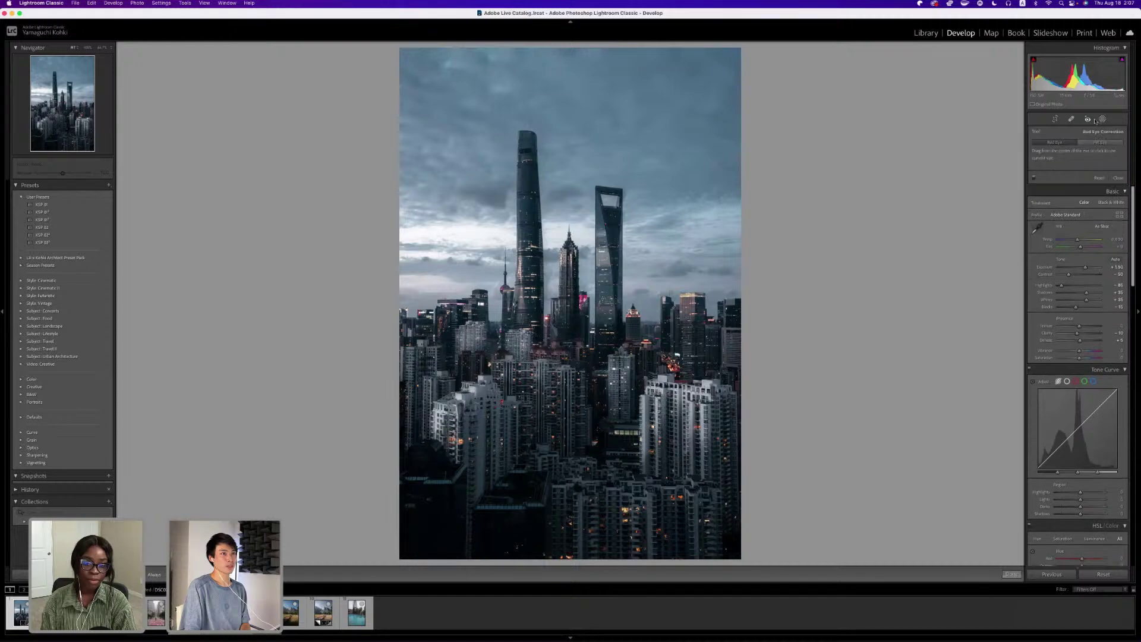
{"action": "left_click", "coordinate": [1102, 119]}
{"action": "left_click", "coordinate": [981, 57]}
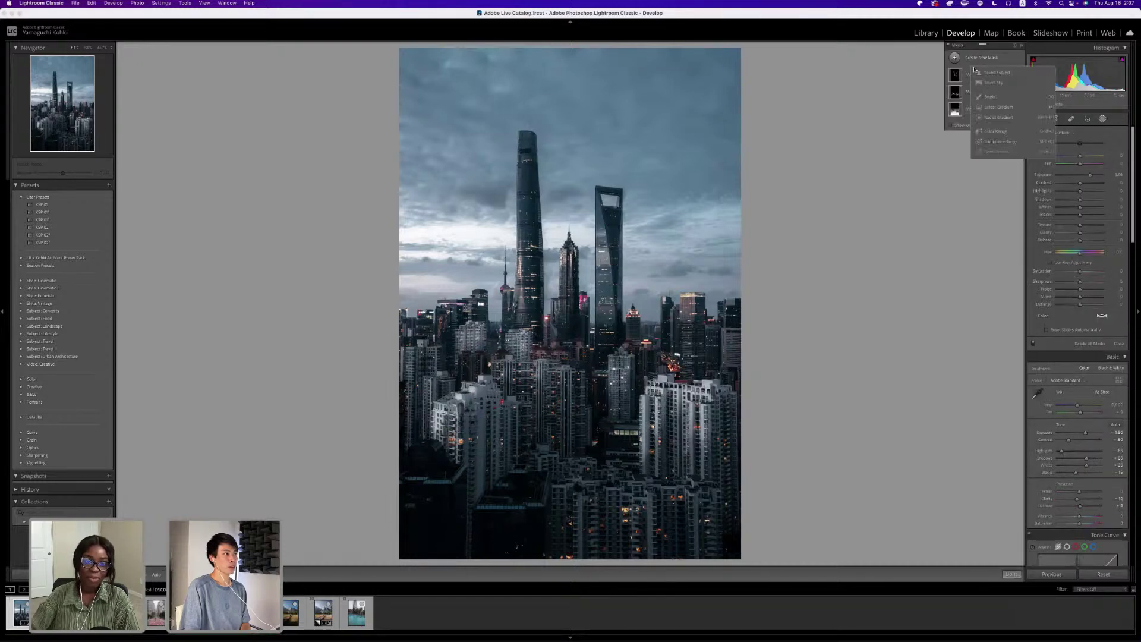
{"action": "left_click", "coordinate": [1022, 99]}
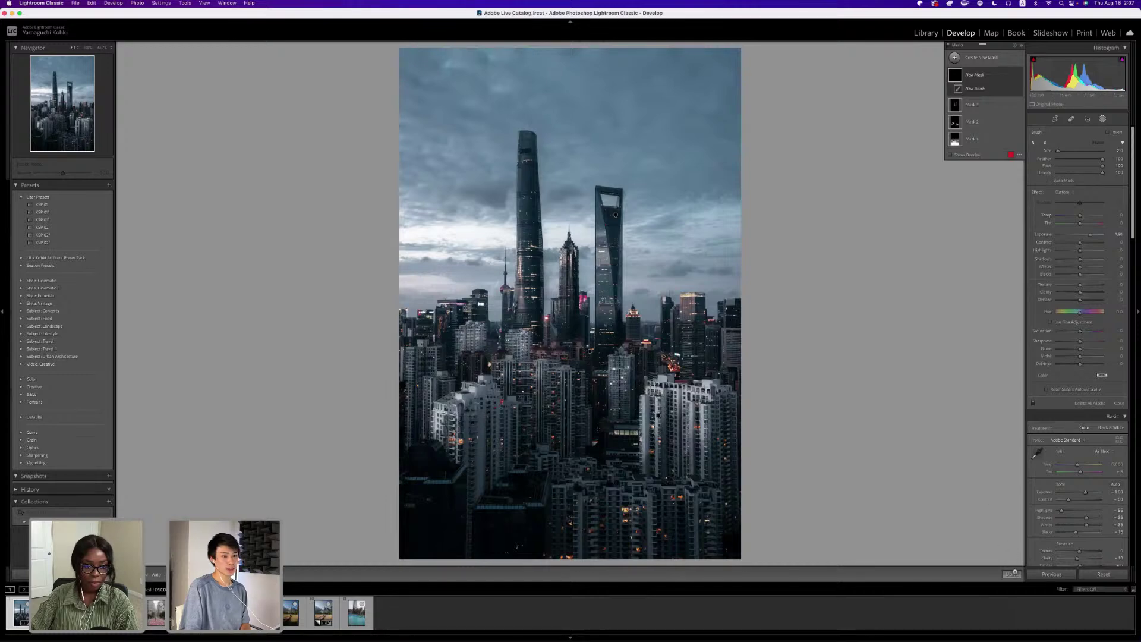
{"action": "left_click", "coordinate": [1012, 574]}
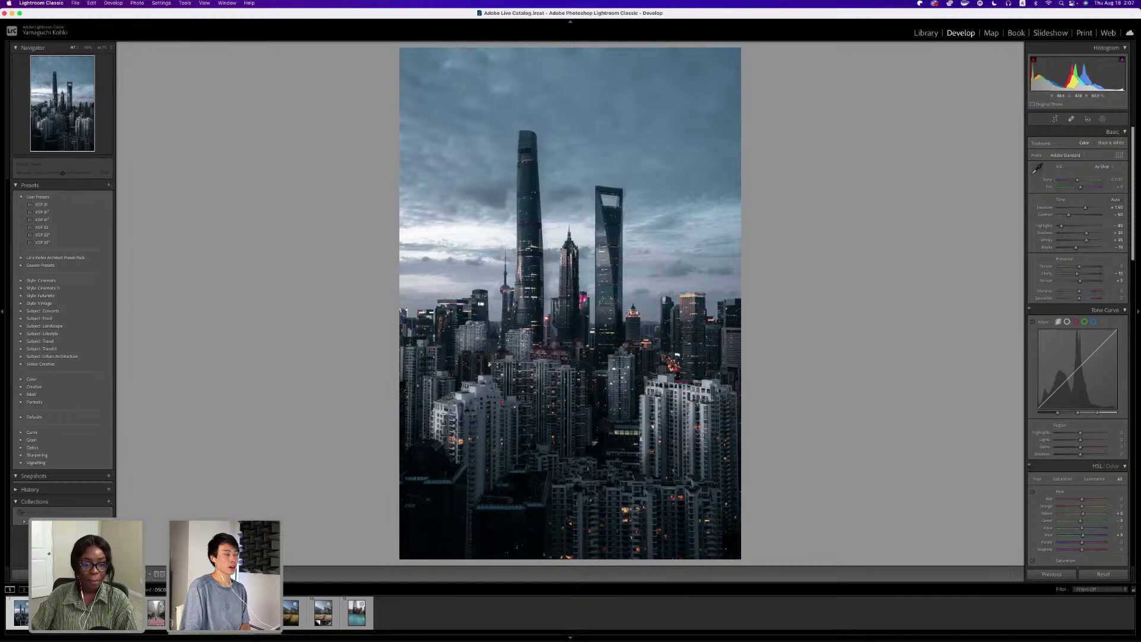
Fine-tune the warm HSL colours: lower Orange luminance slightly, raise Red and Orange saturation, and shift the Orange hue slightly.
{"action": "scroll", "coordinate": [1087, 379], "scroll_direction": "down", "scroll_amount": 5}
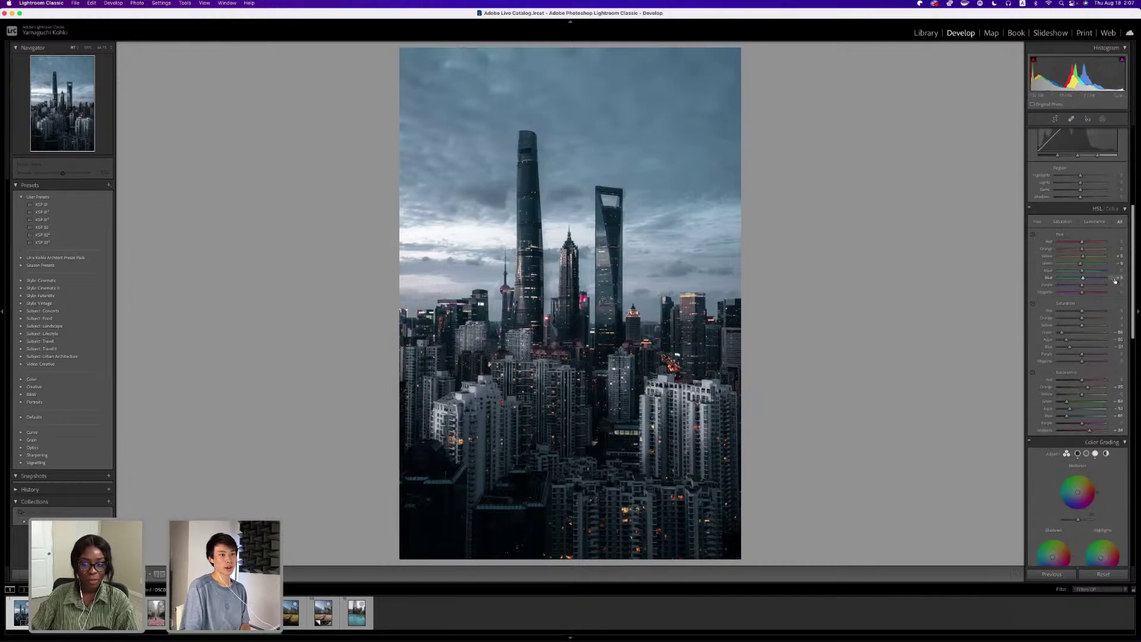
{"action": "left_click_drag", "start_coordinate": [1088, 387], "coordinate": [1086, 387]}
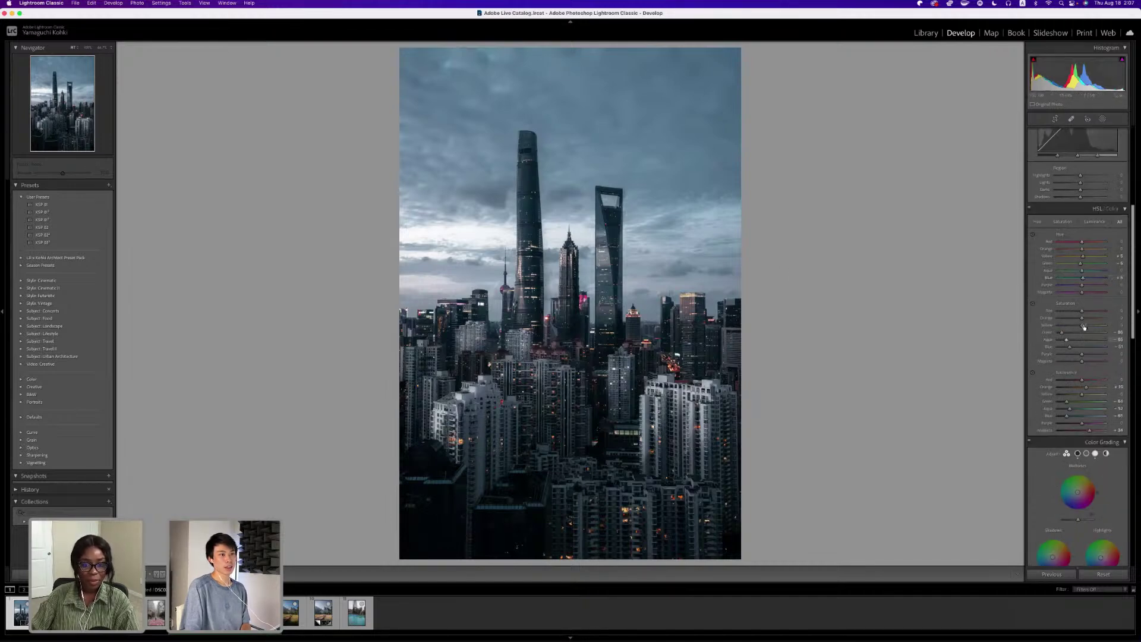
{"action": "left_click_drag", "start_coordinate": [1082, 320], "coordinate": [1083, 313]}
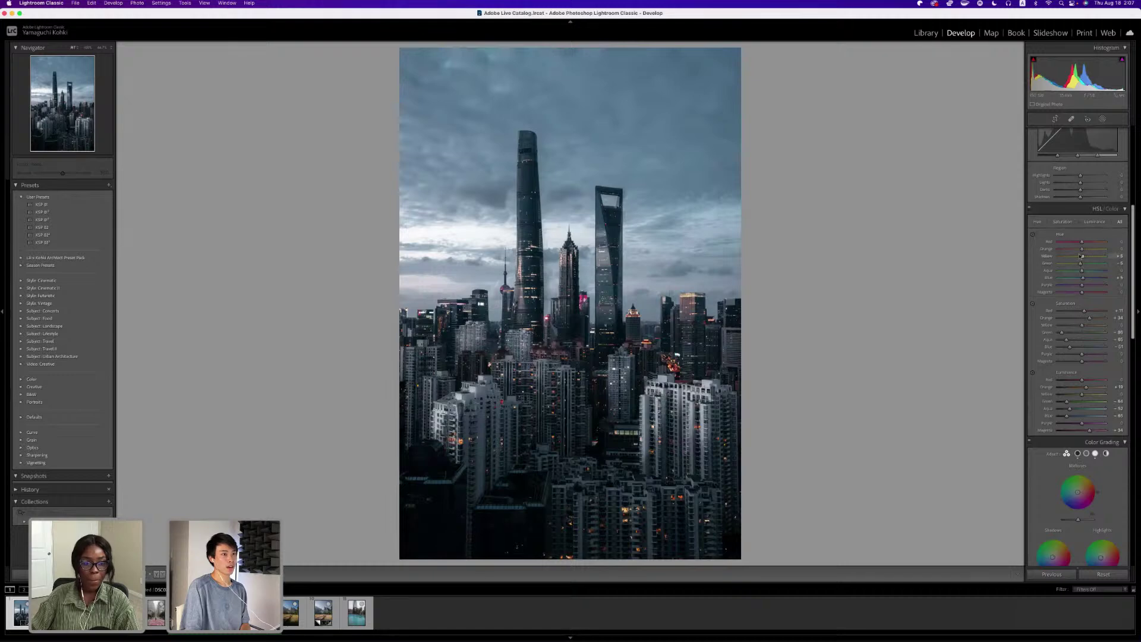
{"action": "left_click_drag", "start_coordinate": [1082, 251], "coordinate": [1089, 253]}
{"action": "key", "text": "super+z"}
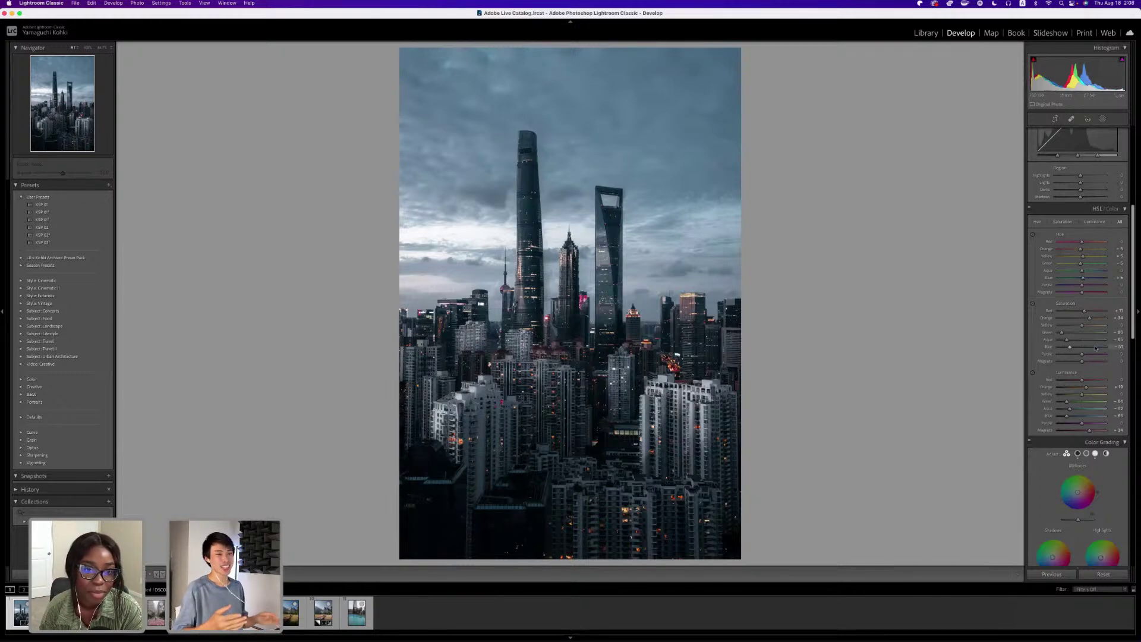
Create a large radial gradient mask centred on the photo's left edge, covering the left sky and the two tallest towers.
{"action": "scroll", "coordinate": [1095, 348], "scroll_direction": "up", "scroll_amount": 8}
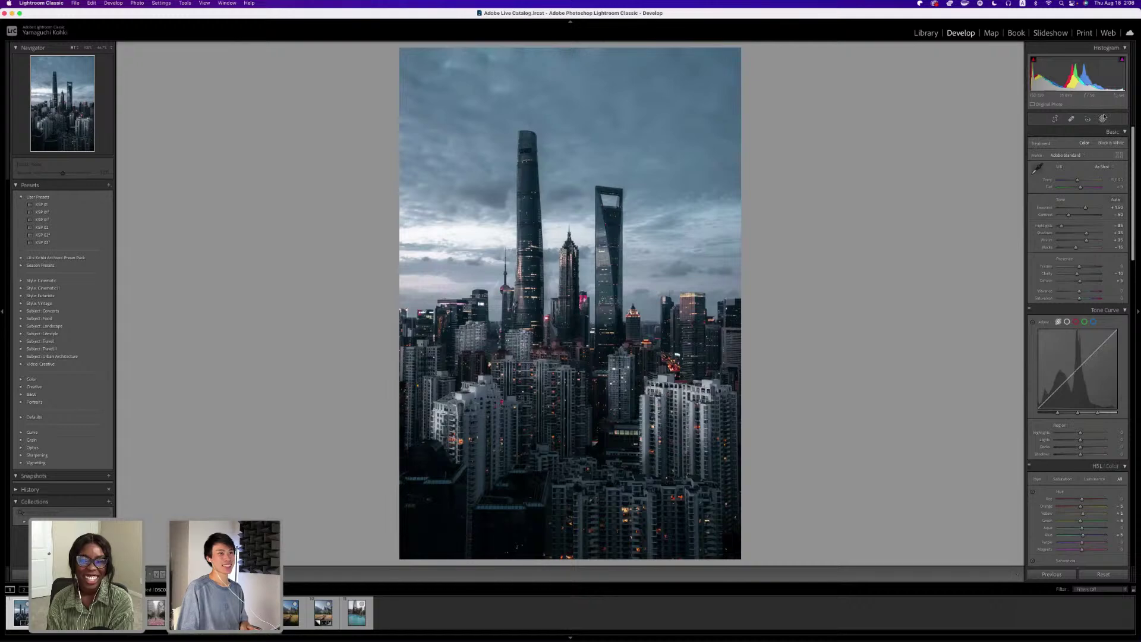
{"action": "left_click", "coordinate": [1102, 118]}
{"action": "left_click", "coordinate": [987, 54]}
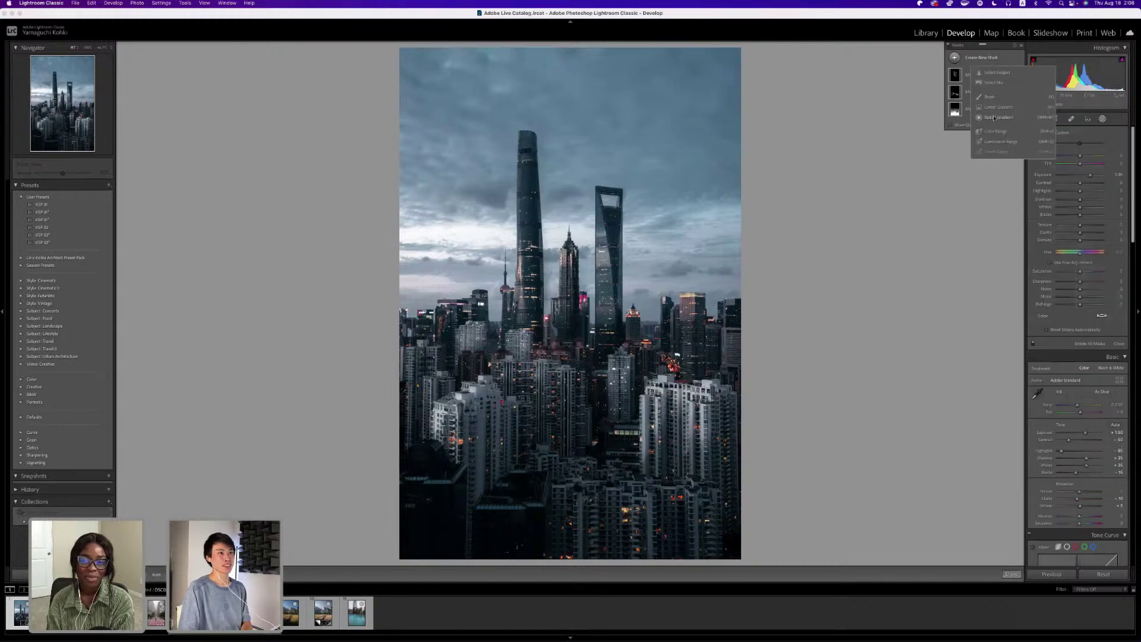
{"action": "left_click", "coordinate": [985, 117]}
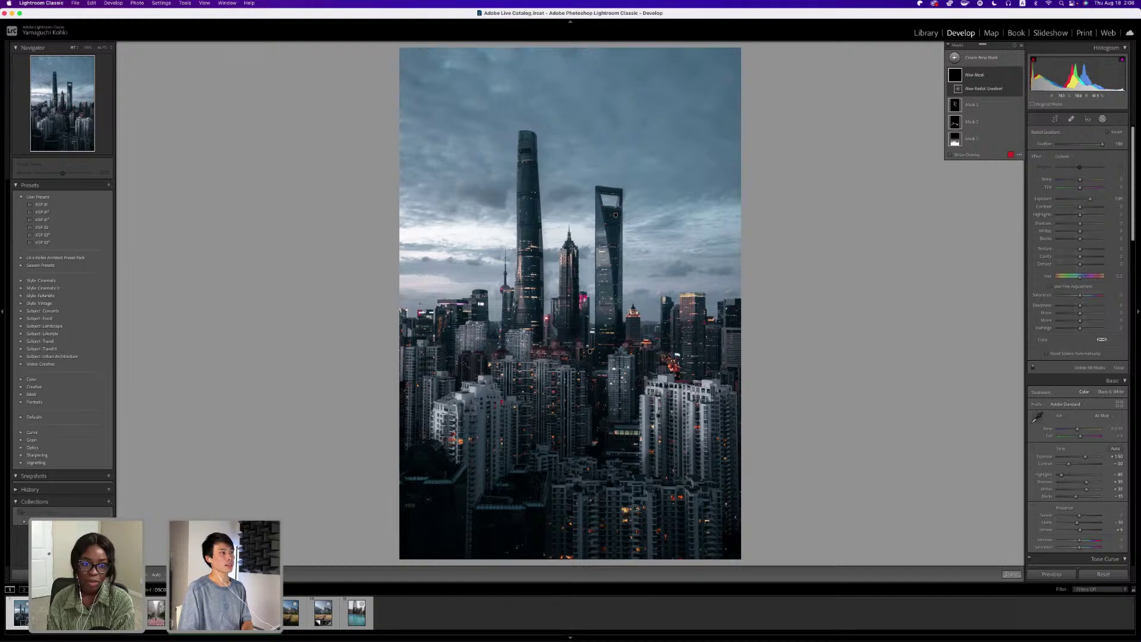
{"action": "left_click", "coordinate": [548, 385]}
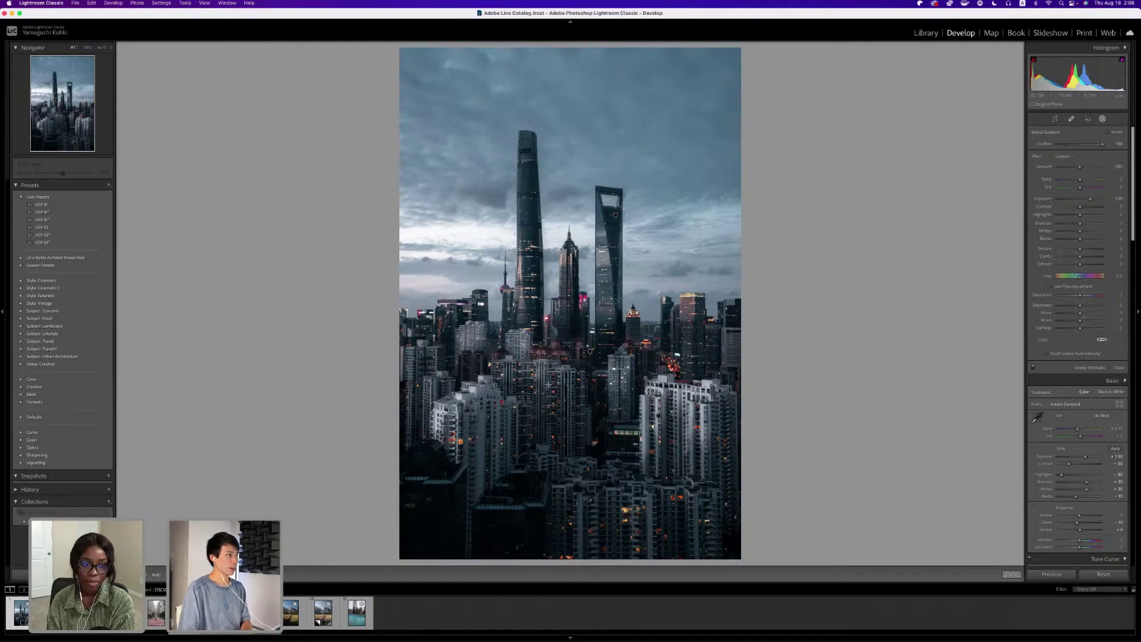
{"action": "left_click_drag", "start_coordinate": [548, 384], "coordinate": [522, 345]}
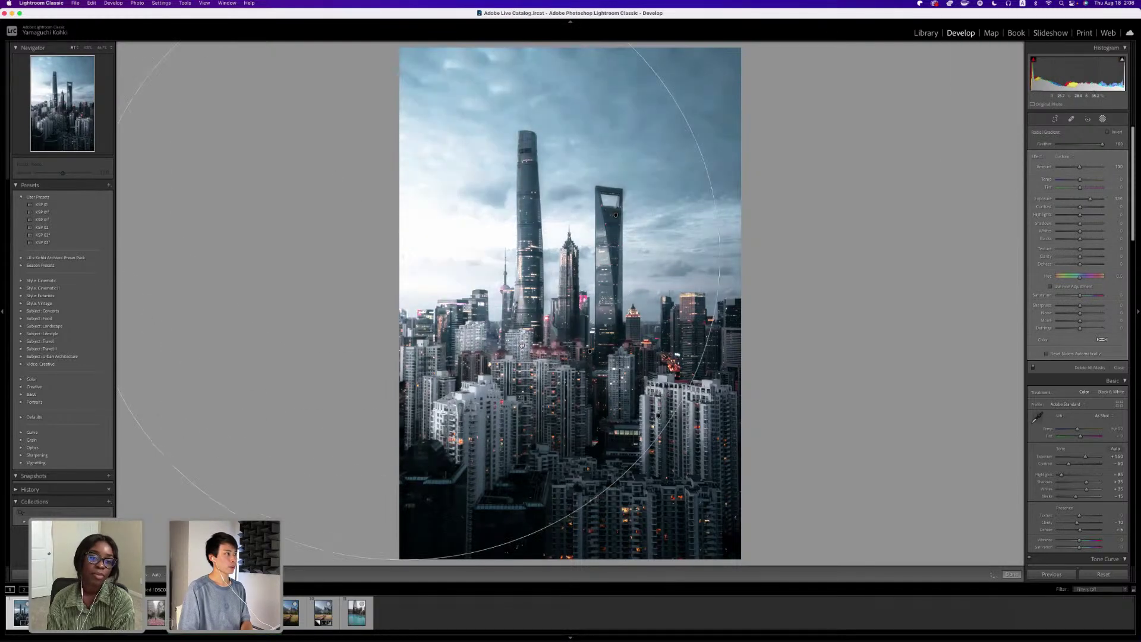
{"action": "left_click_drag", "start_coordinate": [399, 256], "coordinate": [384, 240]}
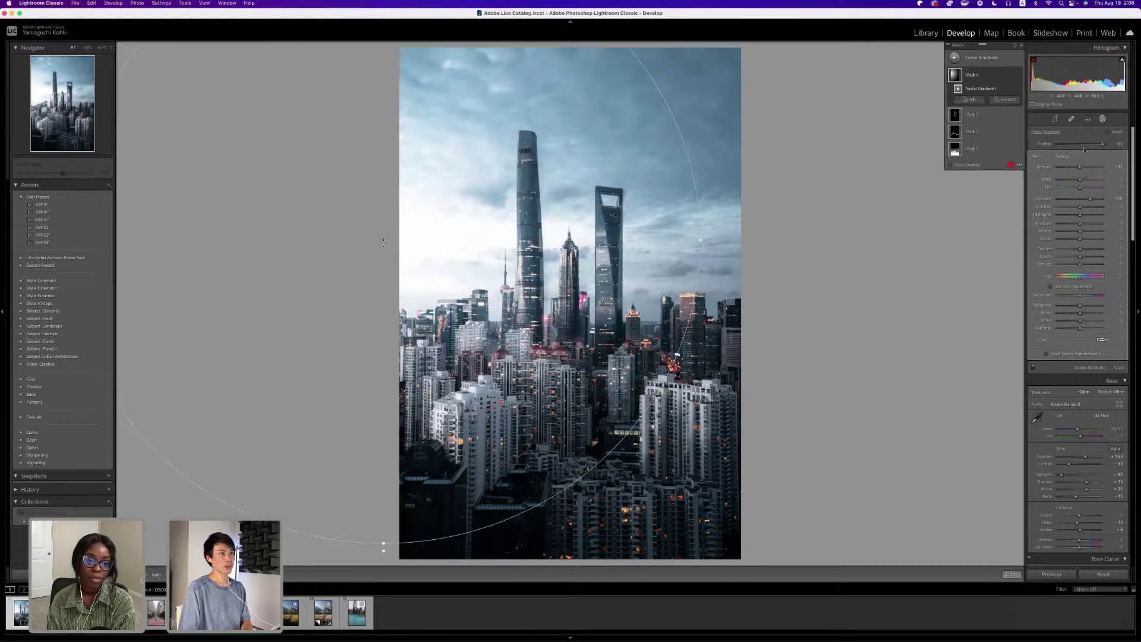
Set the radial mask's Exposure slightly above zero and its Dehaze slightly negative, and finish masking.
{"action": "left_click_drag", "start_coordinate": [1090, 199], "coordinate": [1095, 200]}
{"action": "double_click", "coordinate": [1094, 201]}
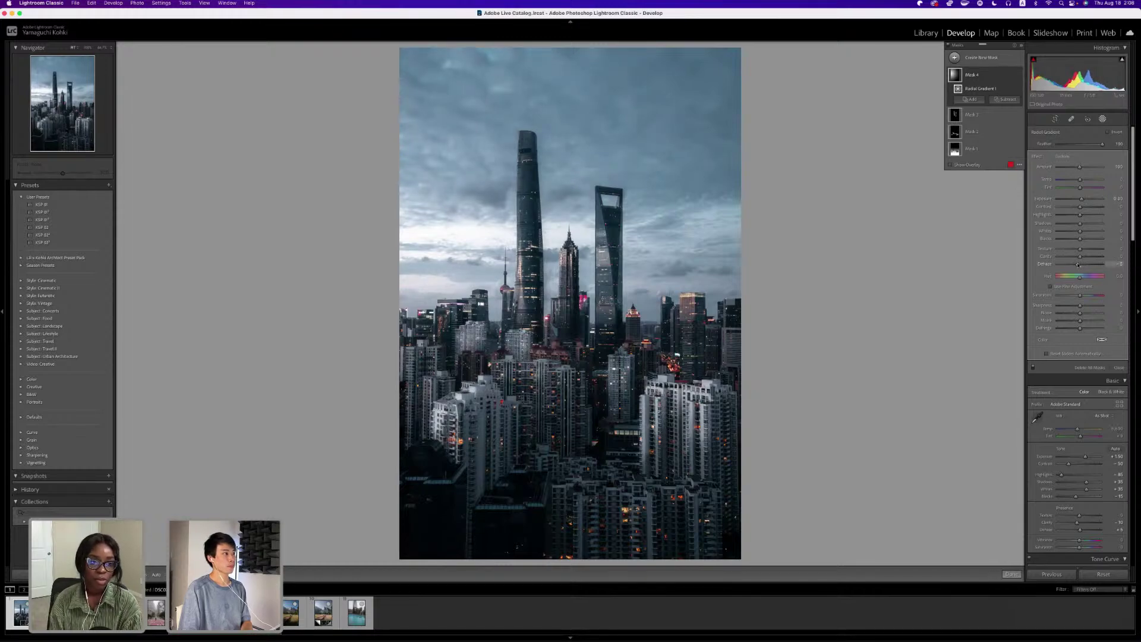
{"action": "left_click_drag", "start_coordinate": [1079, 264], "coordinate": [1077, 264]}
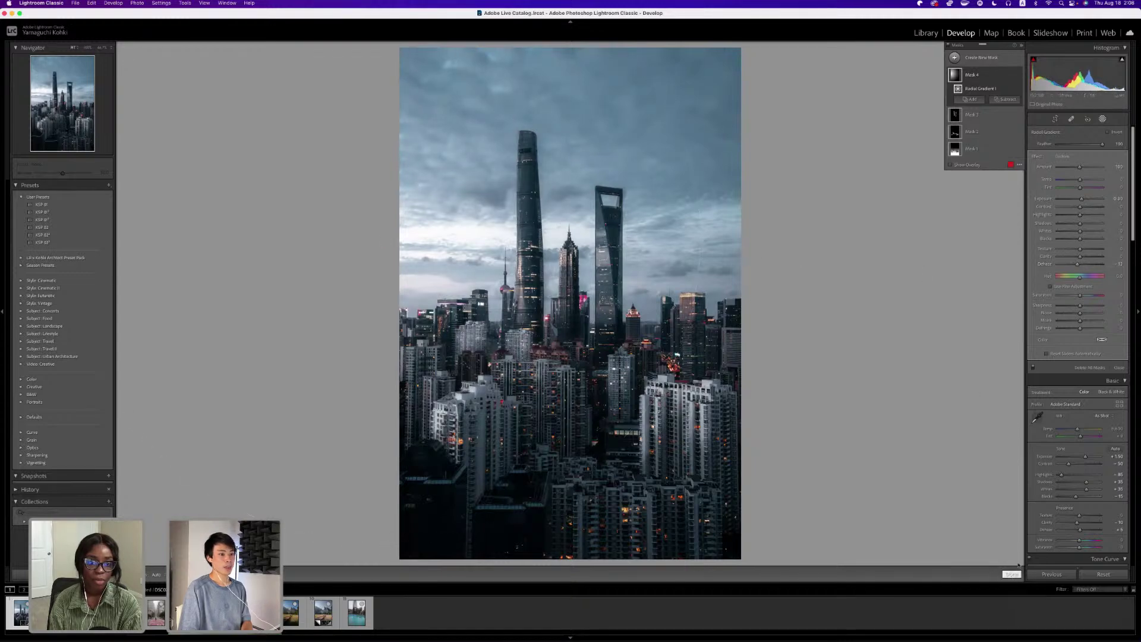
{"action": "left_click", "coordinate": [1011, 575]}
Create a linear gradient mask fading from the photo's right edge across to beyond its left edge, and lower its Exposure slightly.
{"action": "left_click", "coordinate": [1104, 119]}
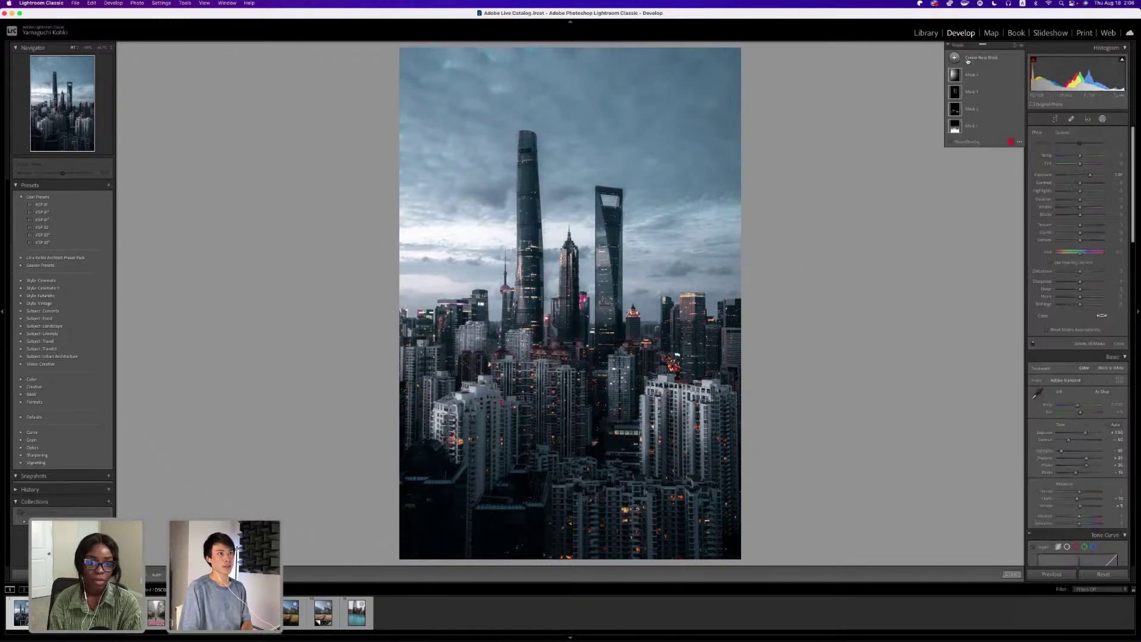
{"action": "left_click", "coordinate": [975, 59]}
{"action": "left_click", "coordinate": [999, 107]}
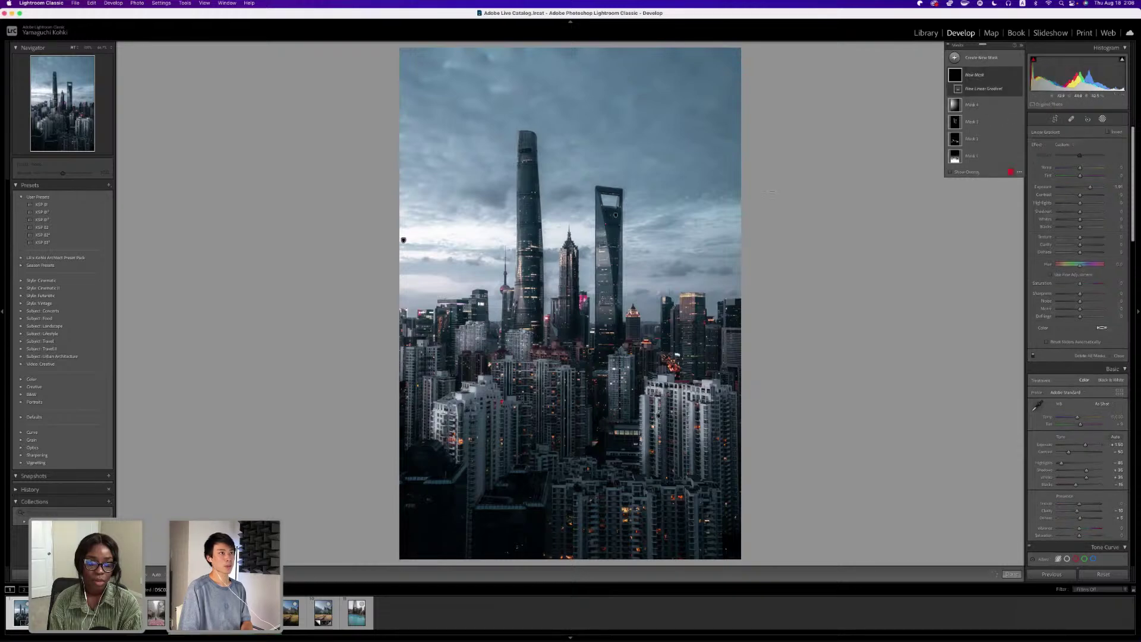
{"action": "left_click_drag", "start_coordinate": [800, 291], "coordinate": [185, 283]}
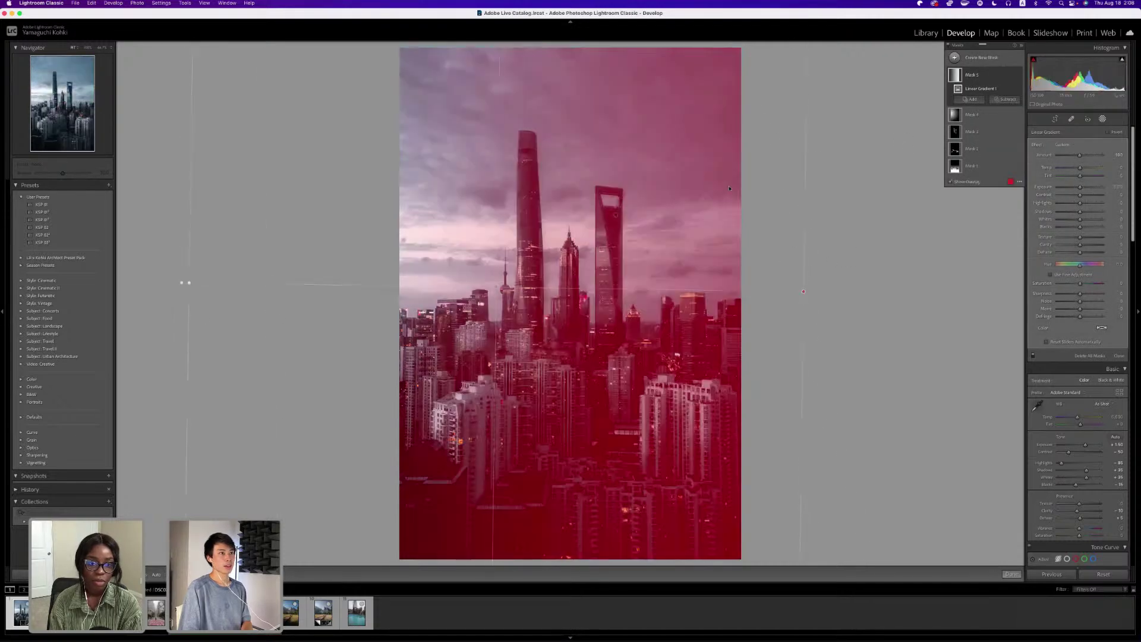
{"action": "left_click_drag", "start_coordinate": [1093, 189], "coordinate": [1084, 188]}
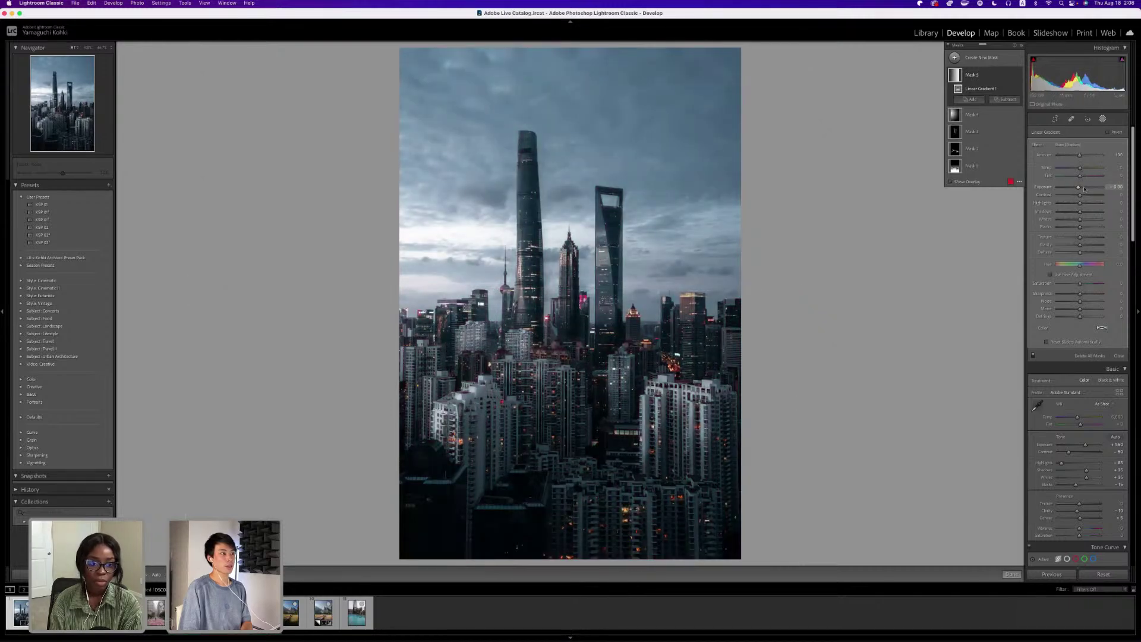
{"action": "left_click", "coordinate": [1085, 188]}
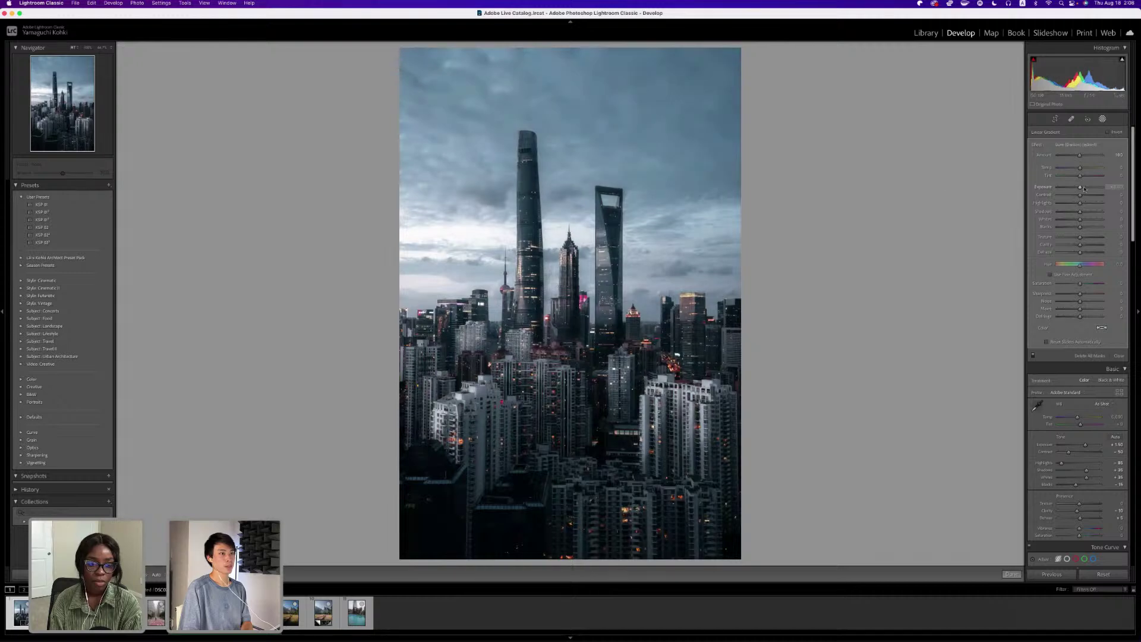
{"action": "left_click", "coordinate": [1084, 188]}
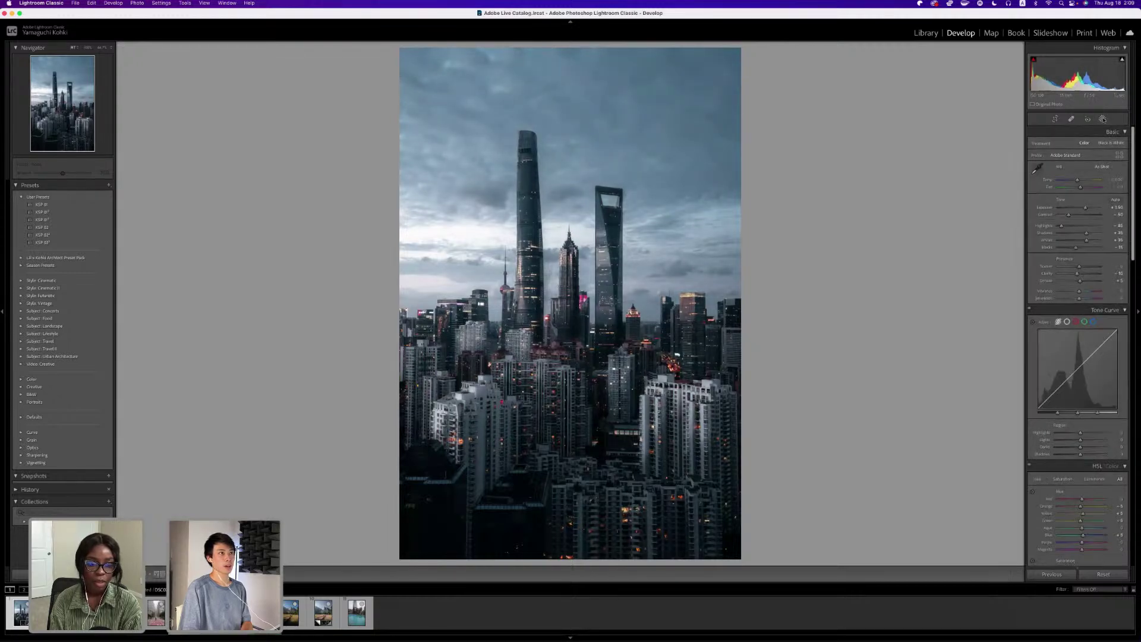
Subtract the left part of the photo from the linear gradient mask with a large, soft brush, and finish masking.
{"action": "left_click", "coordinate": [981, 72]}
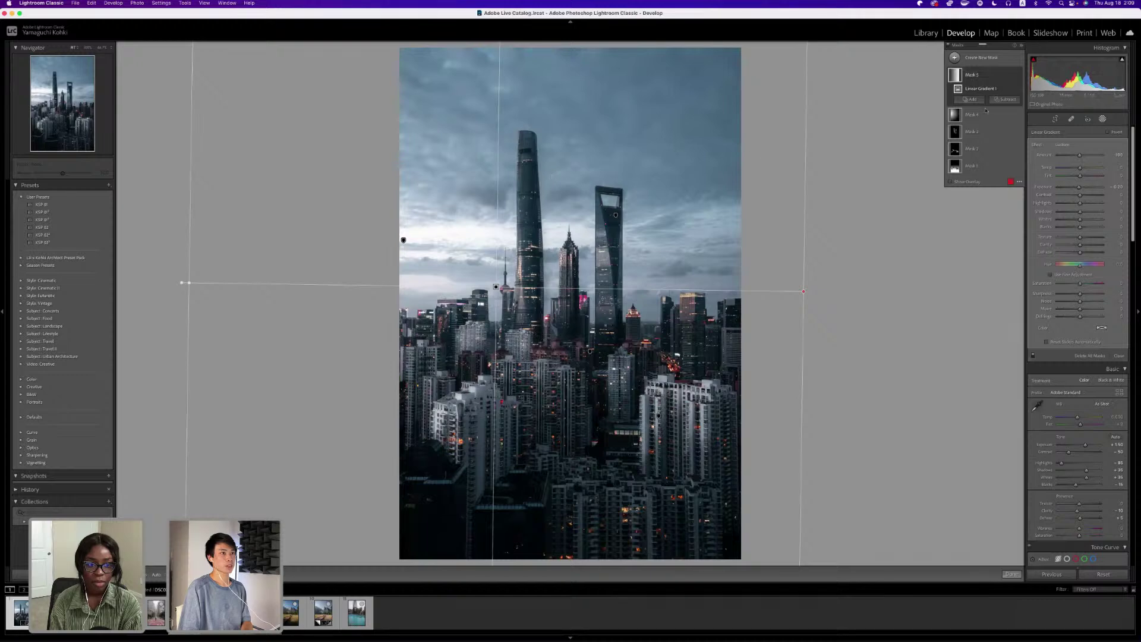
{"action": "mouse_move", "coordinate": [959, 117]}
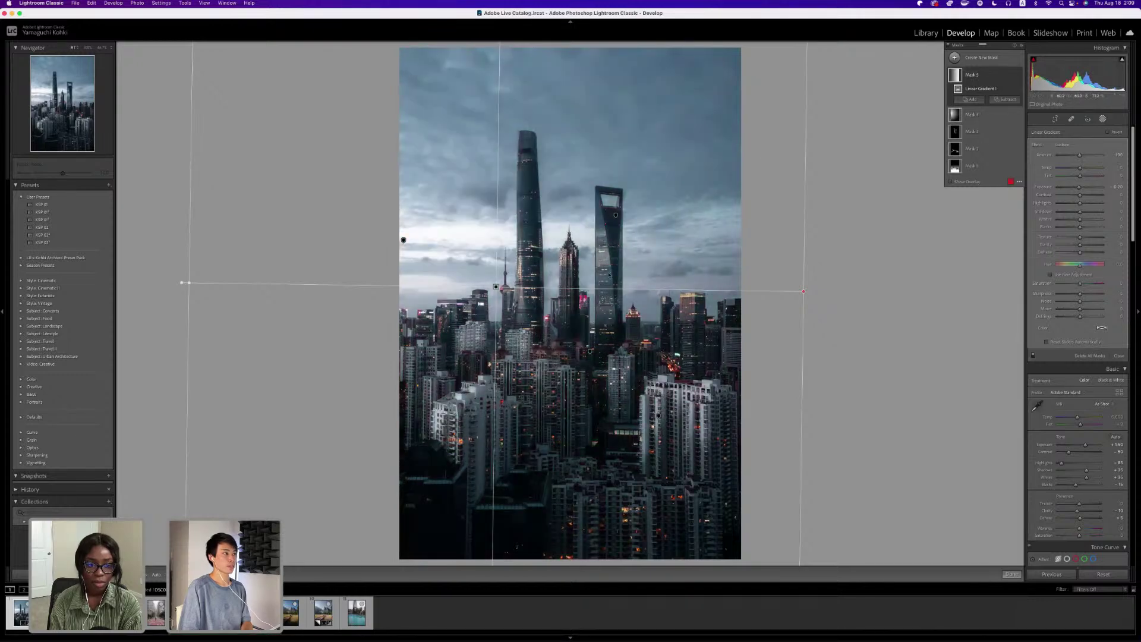
{"action": "left_click", "coordinate": [1005, 99]}
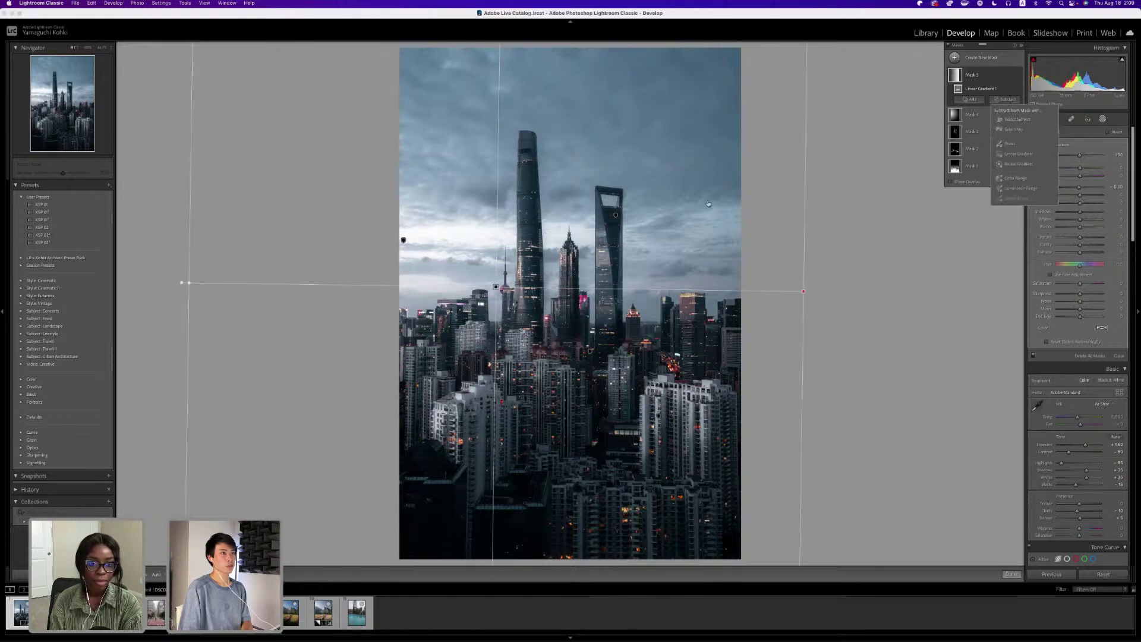
{"action": "left_click", "coordinate": [1020, 146]}
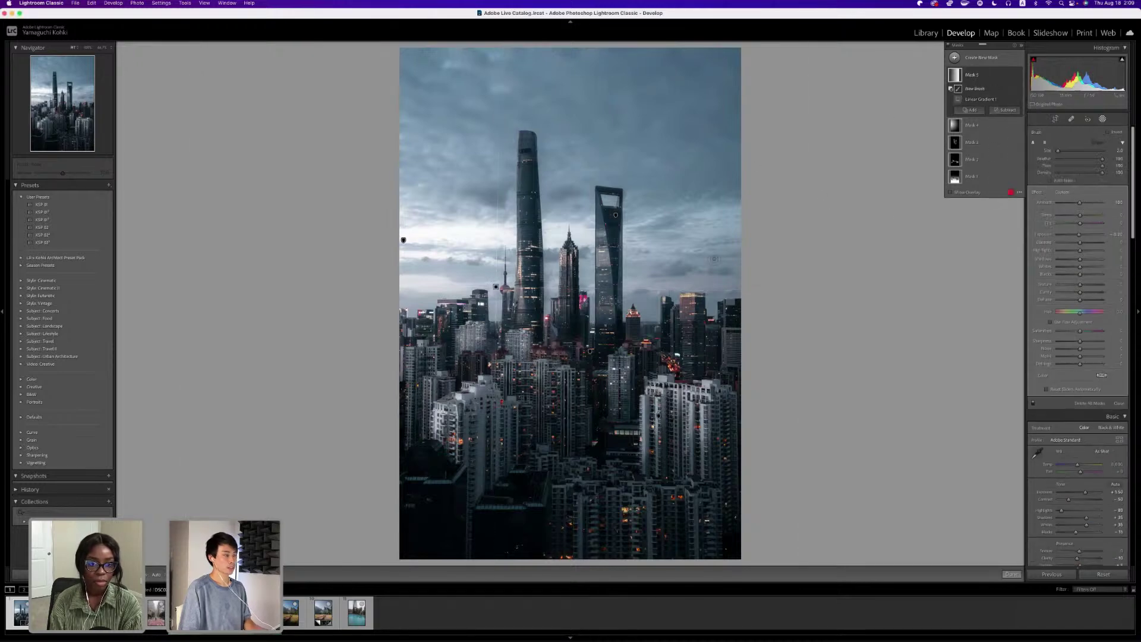
{"action": "scroll", "coordinate": [486, 275], "scroll_direction": "up", "scroll_amount": 5}
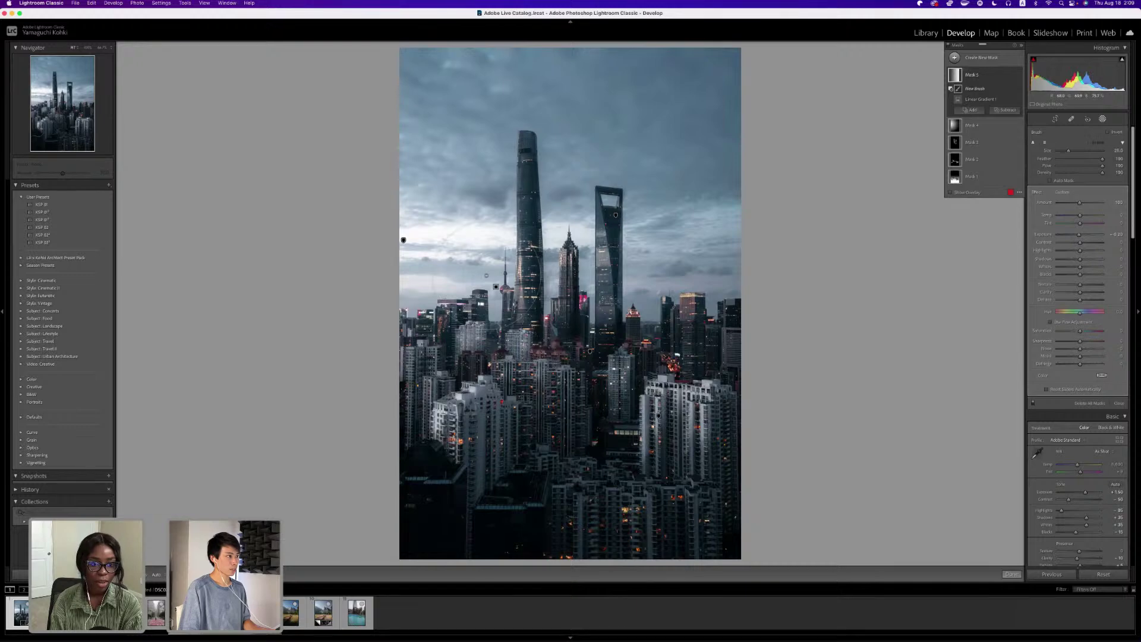
{"action": "key", "text": "shift+w"}
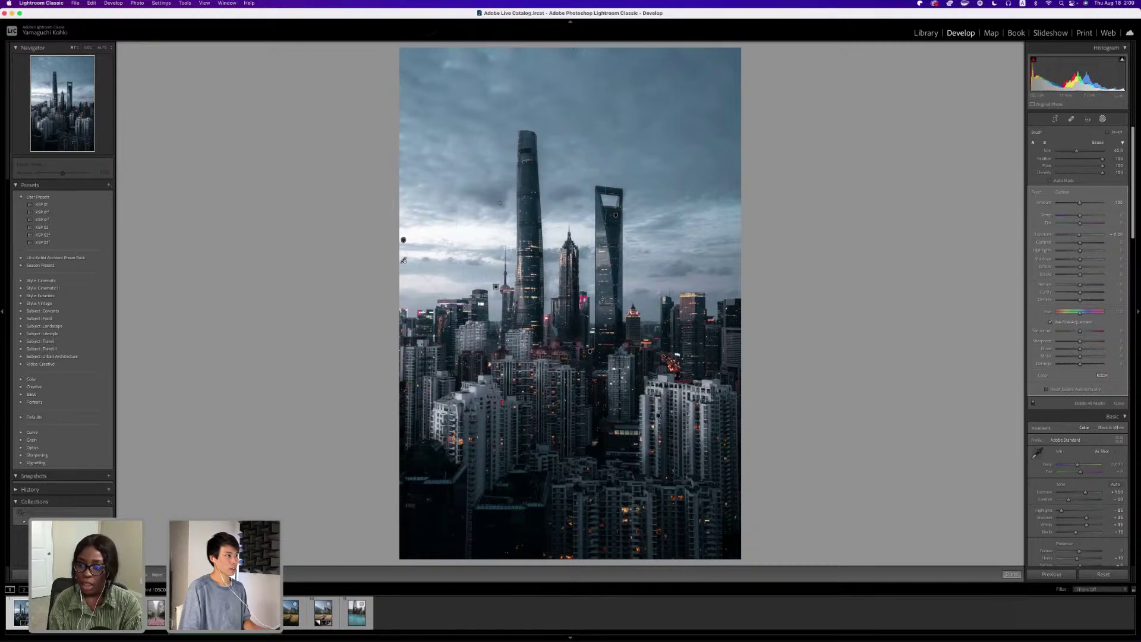
{"action": "key", "text": "alt"}
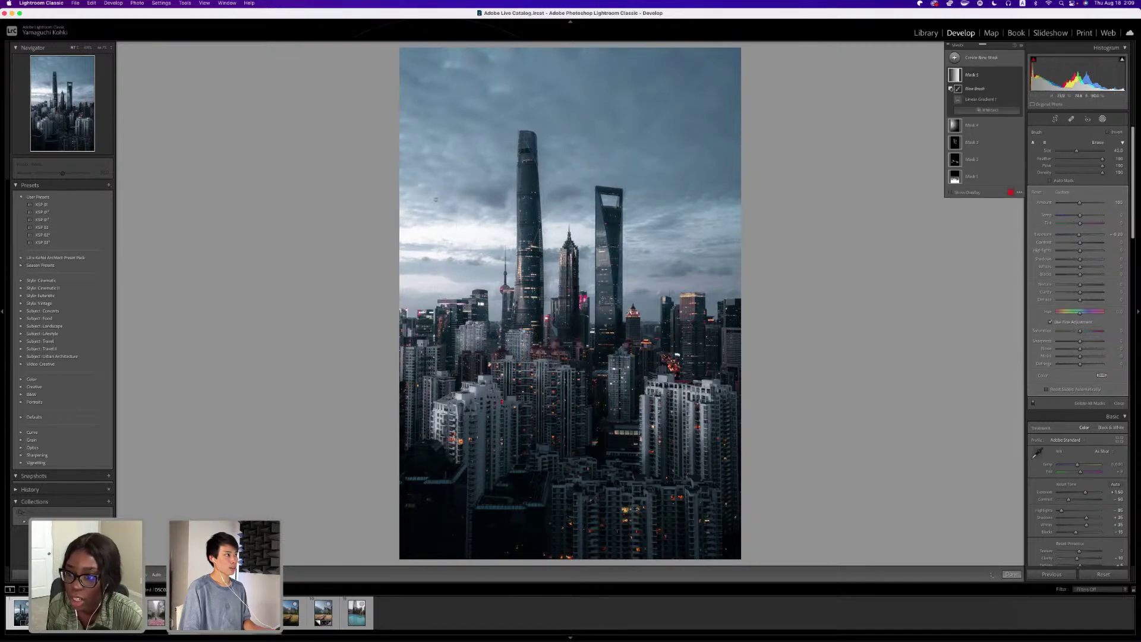
{"action": "key", "text": "shift+w"}
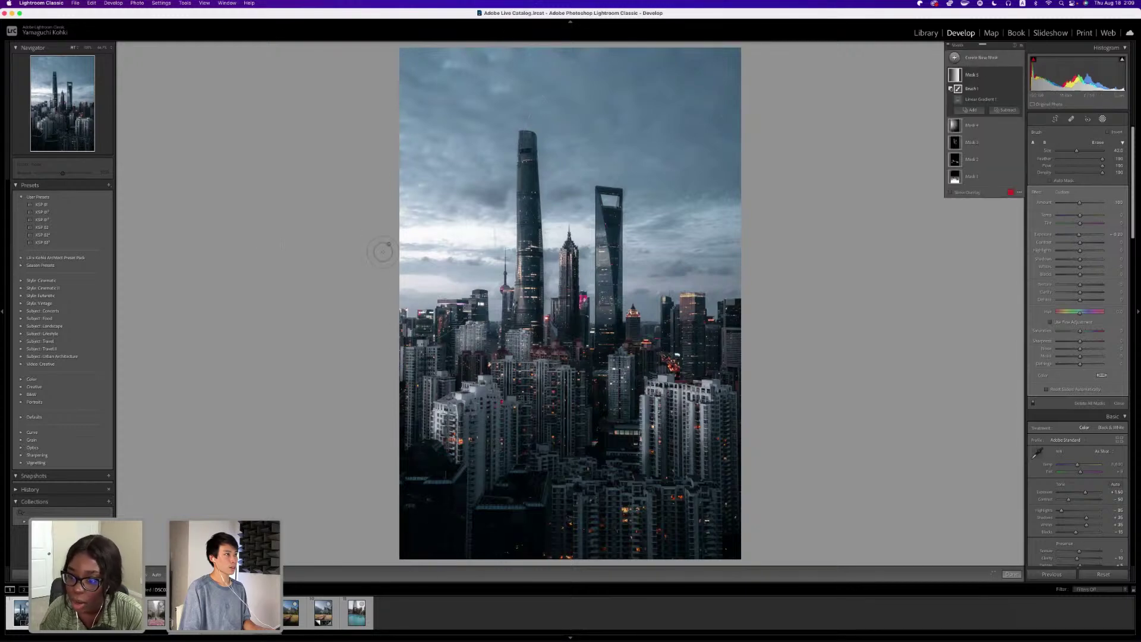
{"action": "scroll", "coordinate": [386, 250], "scroll_direction": "down", "scroll_amount": 5}
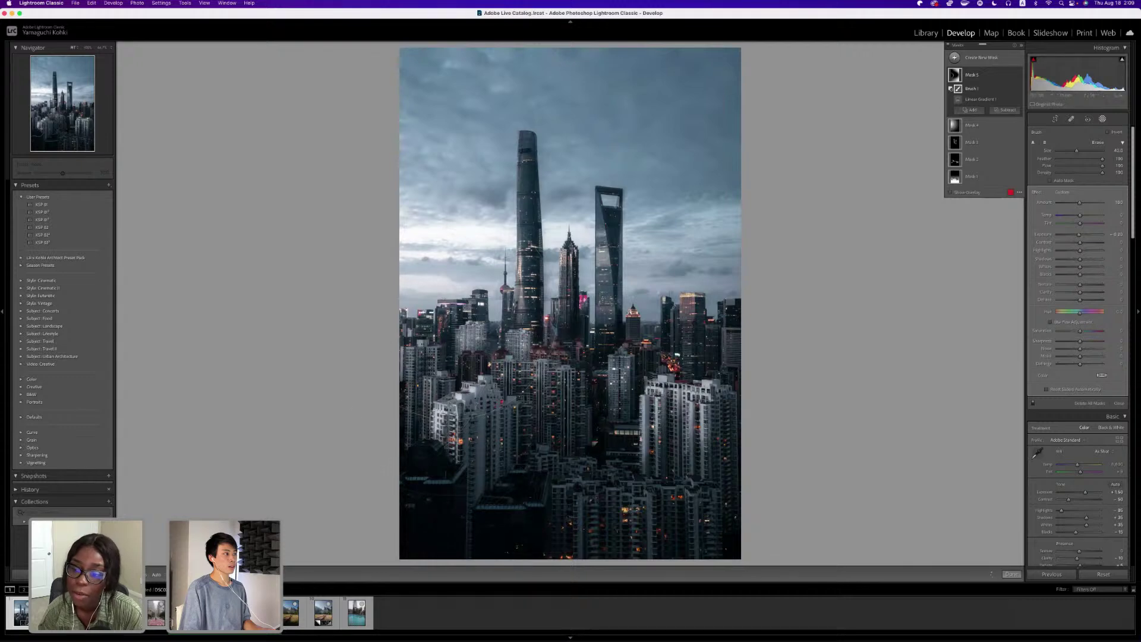
{"action": "scroll", "coordinate": [571, 325], "scroll_direction": "up", "scroll_amount": 5}
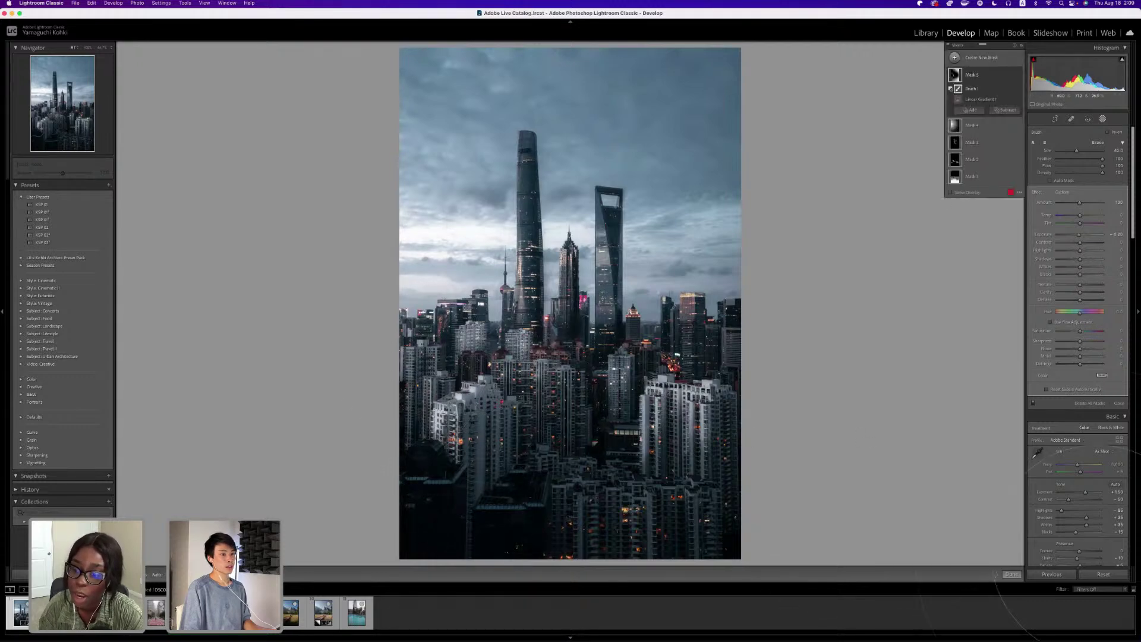
{"action": "left_click", "coordinate": [1011, 575]}
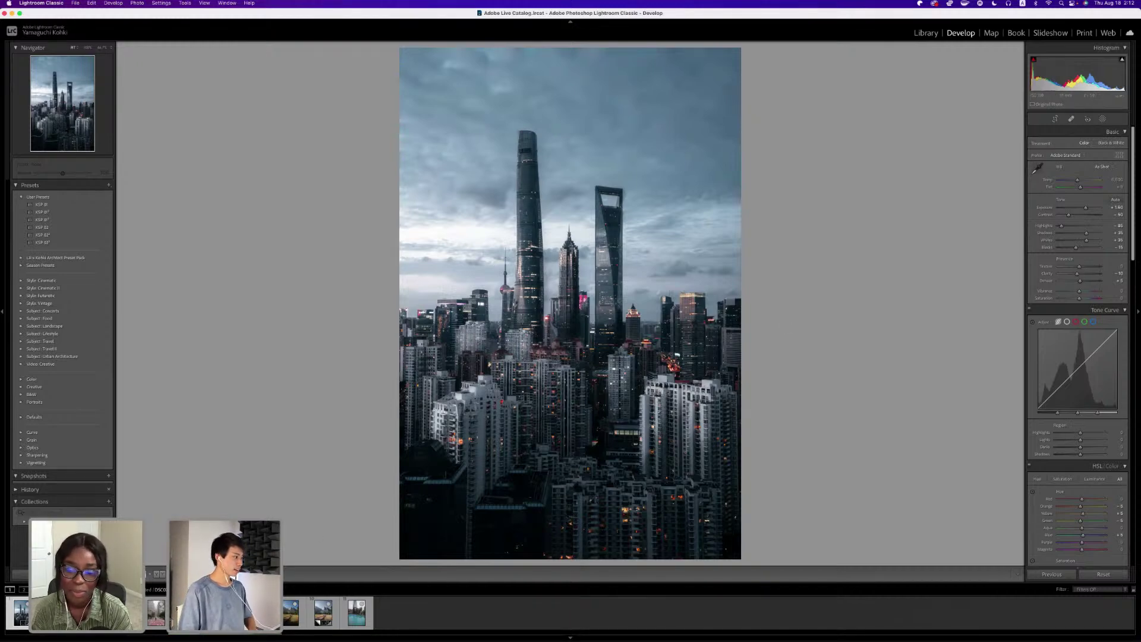
Compare the edited vertical skyline photo side by side with its original.
{"action": "left_click", "coordinate": [159, 574]}
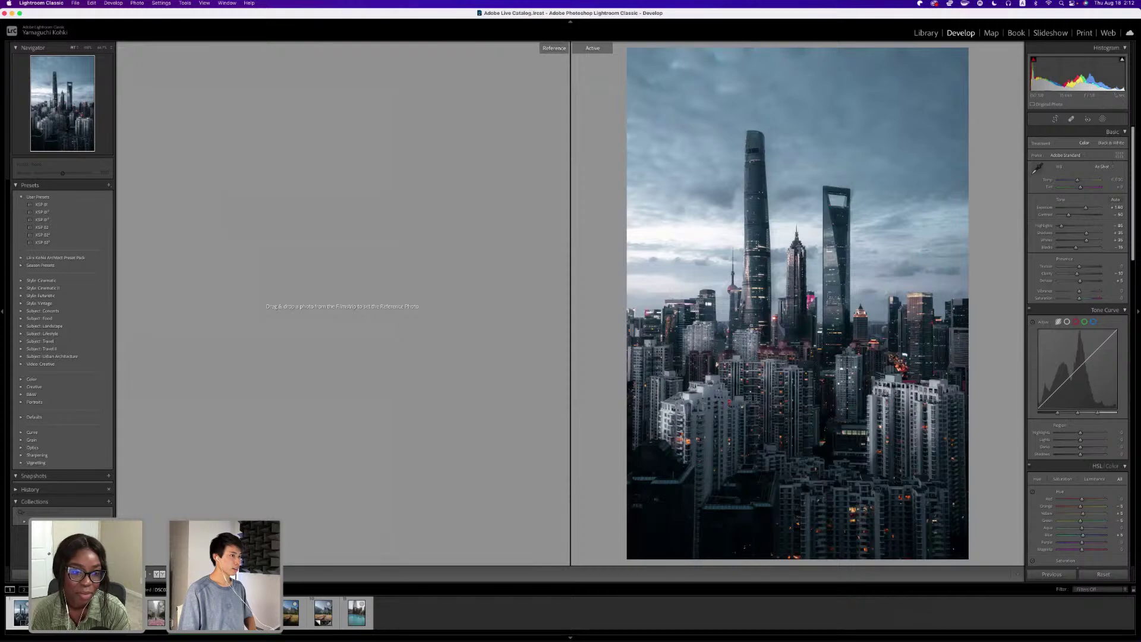
{"action": "key", "text": "y"}
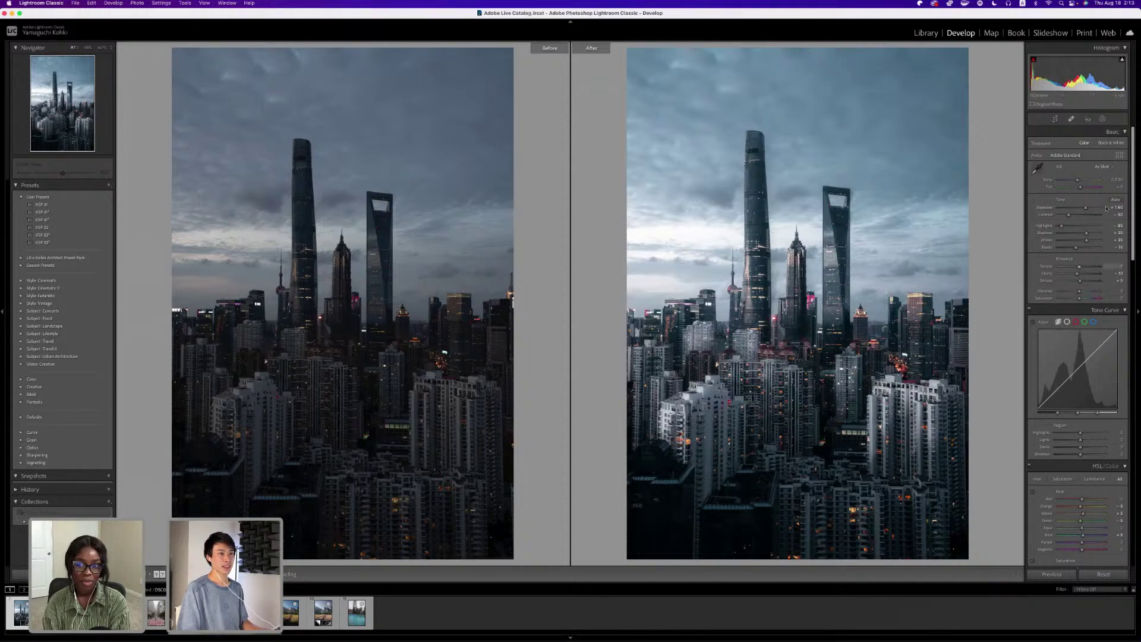
{"action": "scroll", "coordinate": [1091, 507], "scroll_direction": "down", "scroll_amount": 8}
{"action": "scroll", "coordinate": [1091, 507], "scroll_direction": "up", "scroll_amount": 8}
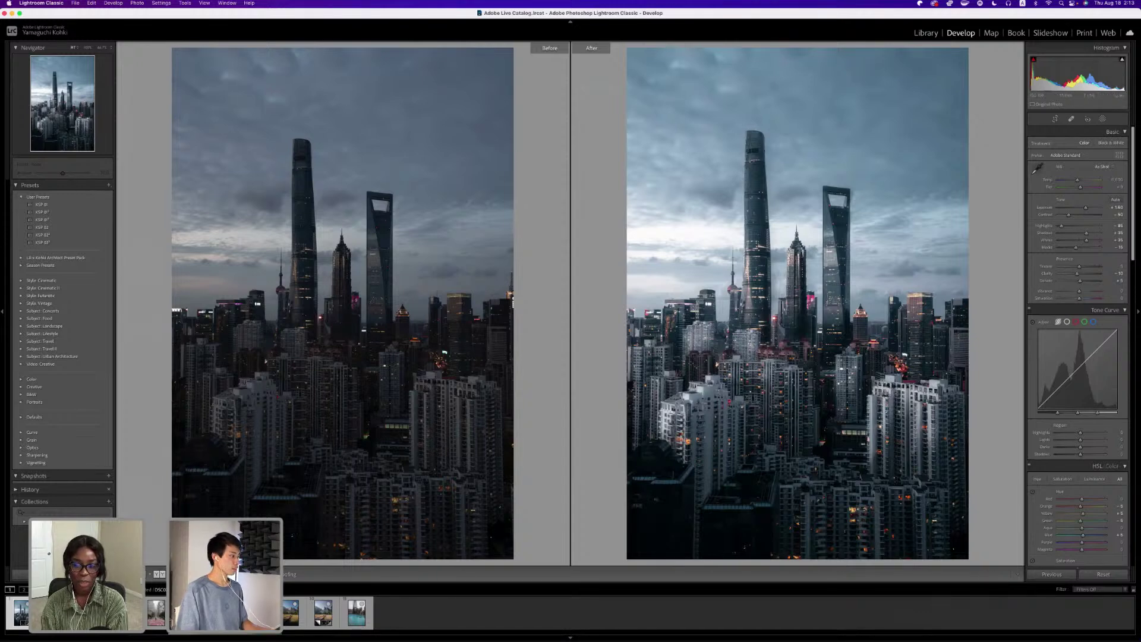
{"action": "key", "text": "y"}
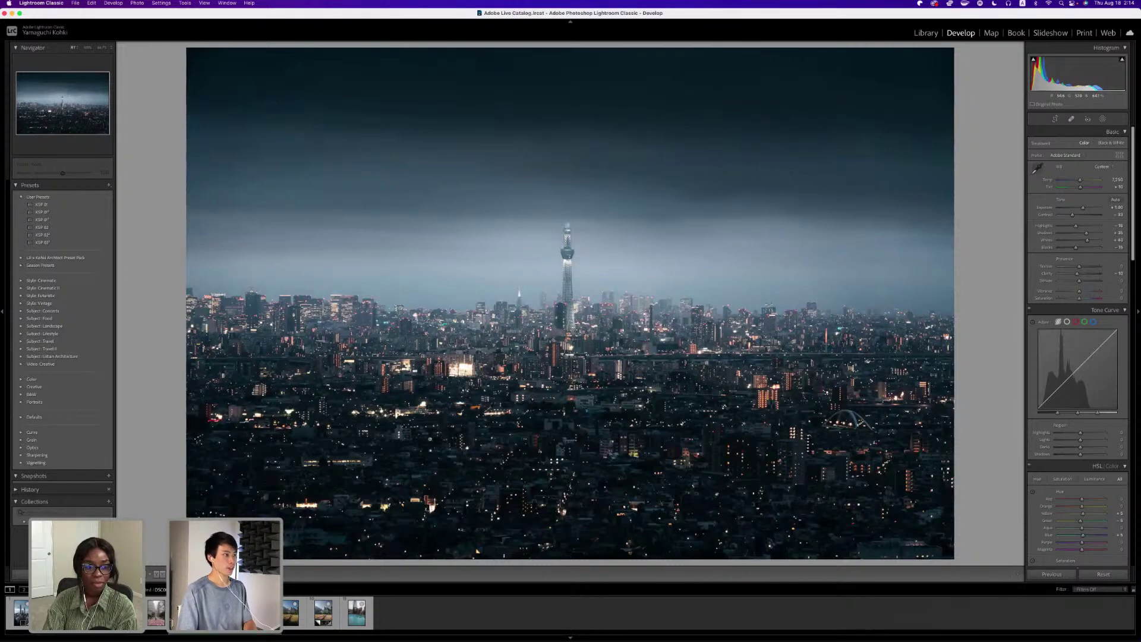
Compare the wide night skyline photo with its original, full size and side by side, and show its masks.
{"action": "key", "text": "backslash"}
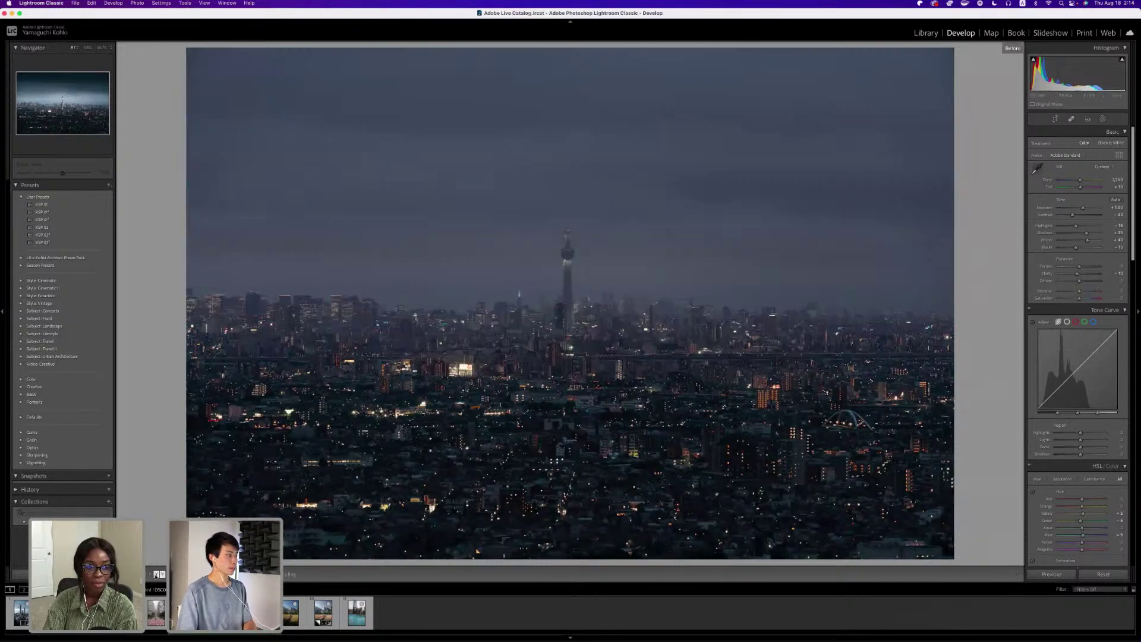
{"action": "key", "text": "backslash"}
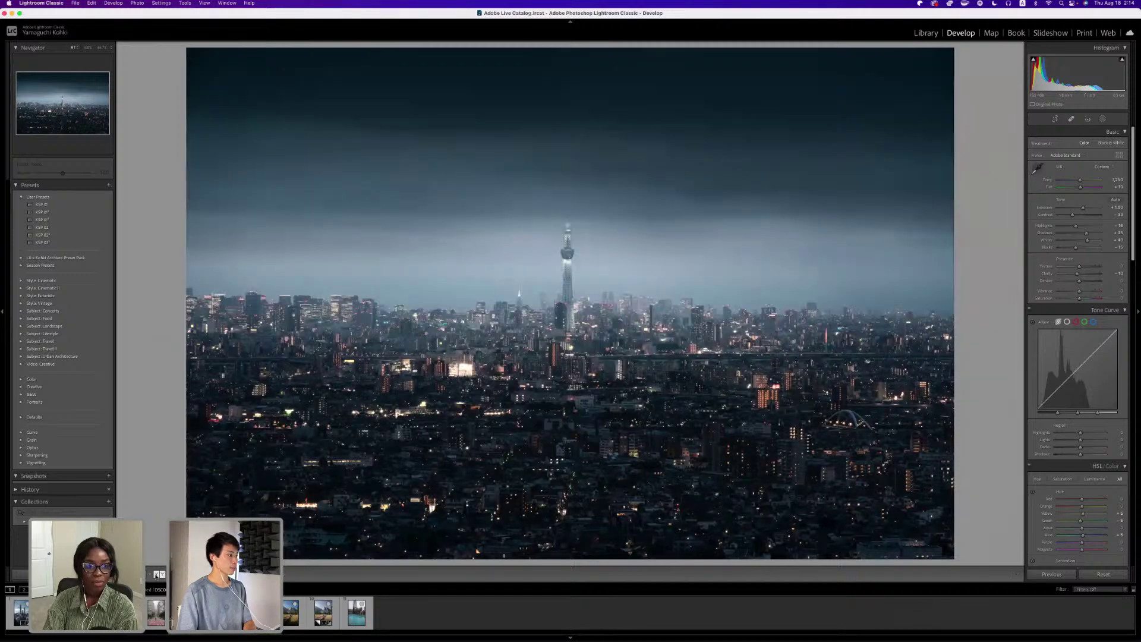
{"action": "key", "text": "y"}
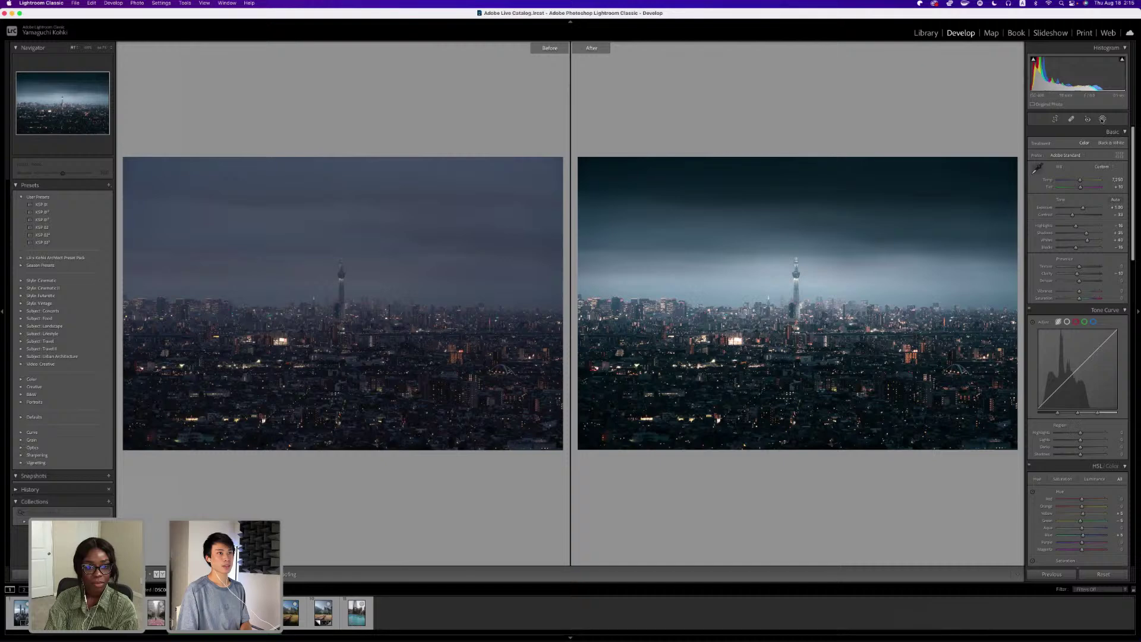
{"action": "left_click", "coordinate": [1102, 118]}
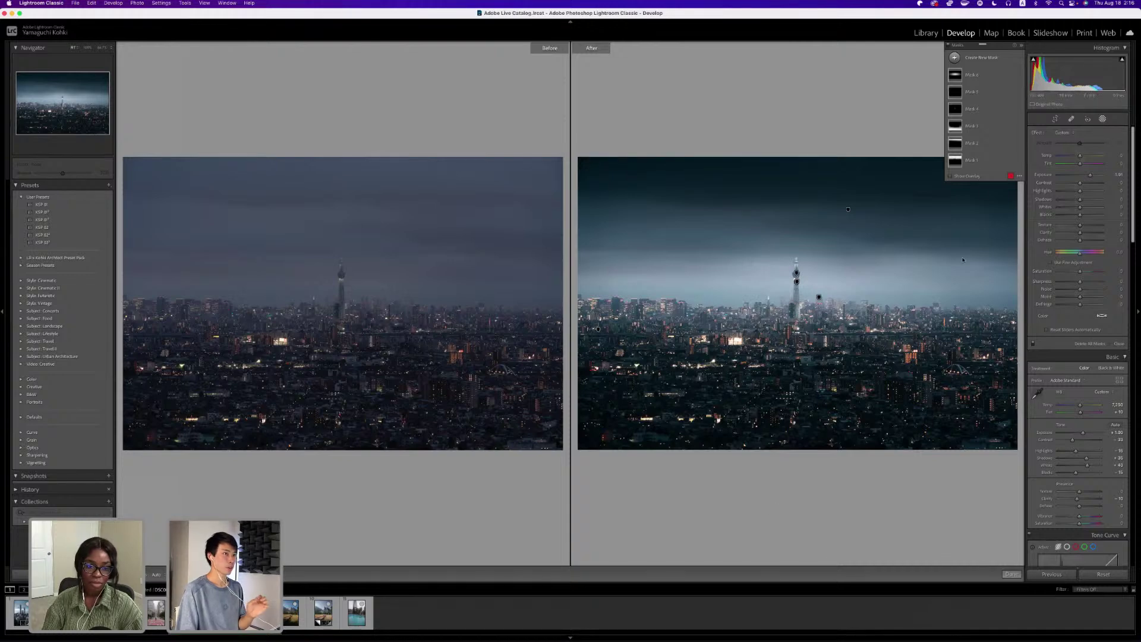
Switch Mask 1 of the vertical skyline photo off and on twice to examine its effect on the lower buildings.
{"action": "key", "text": "shift+w"}
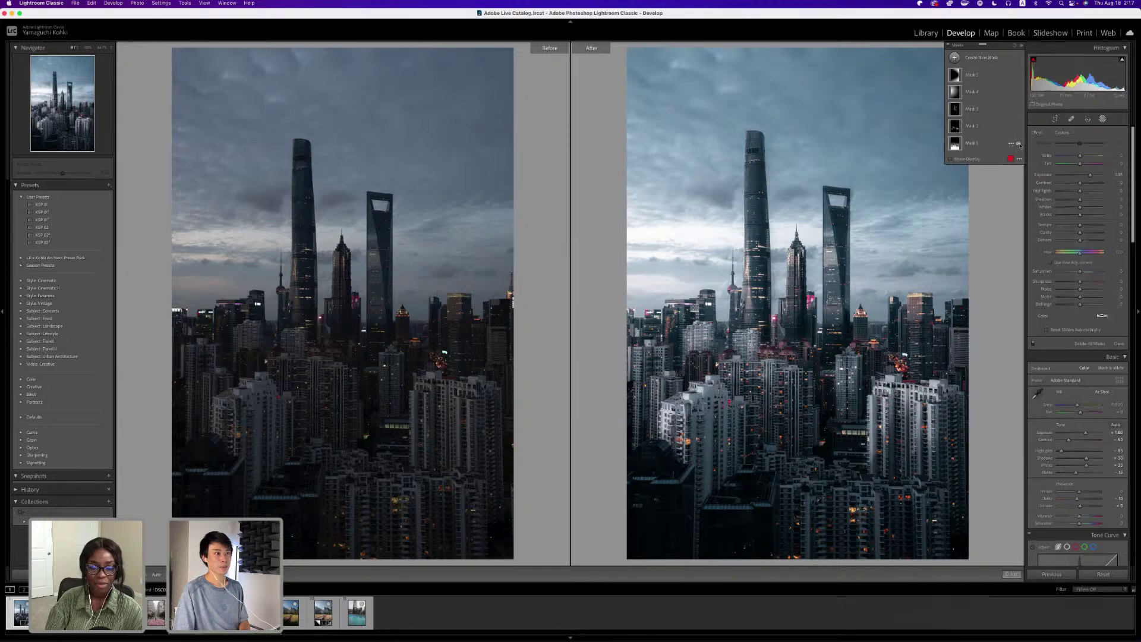
{"action": "left_click", "coordinate": [1019, 144]}
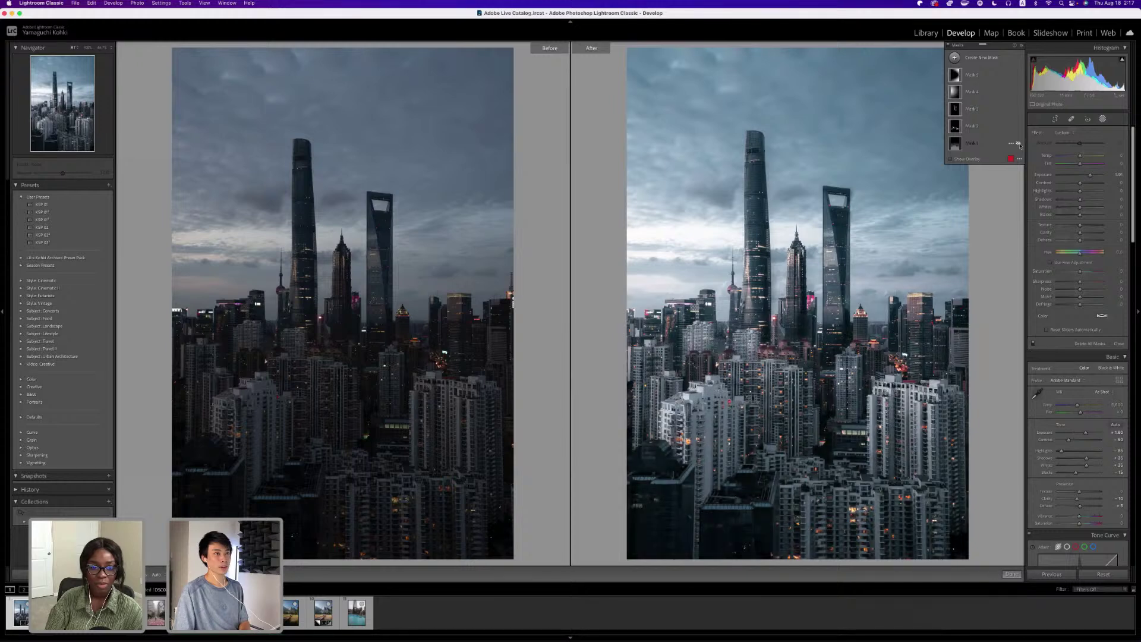
{"action": "left_click", "coordinate": [1019, 145]}
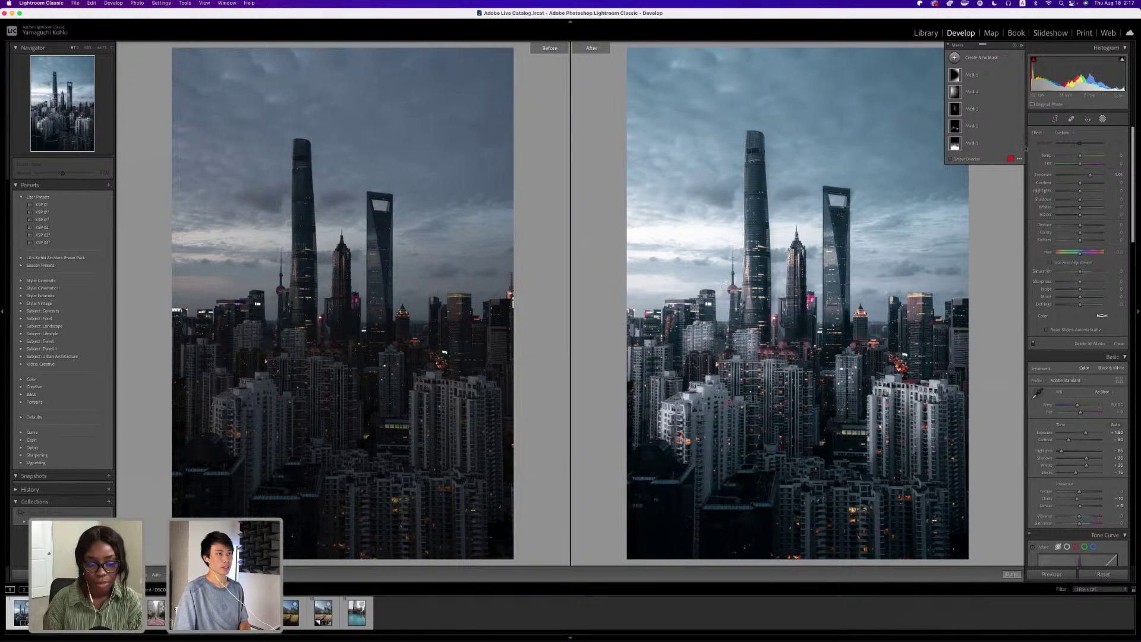
{"action": "left_click", "coordinate": [1019, 144]}
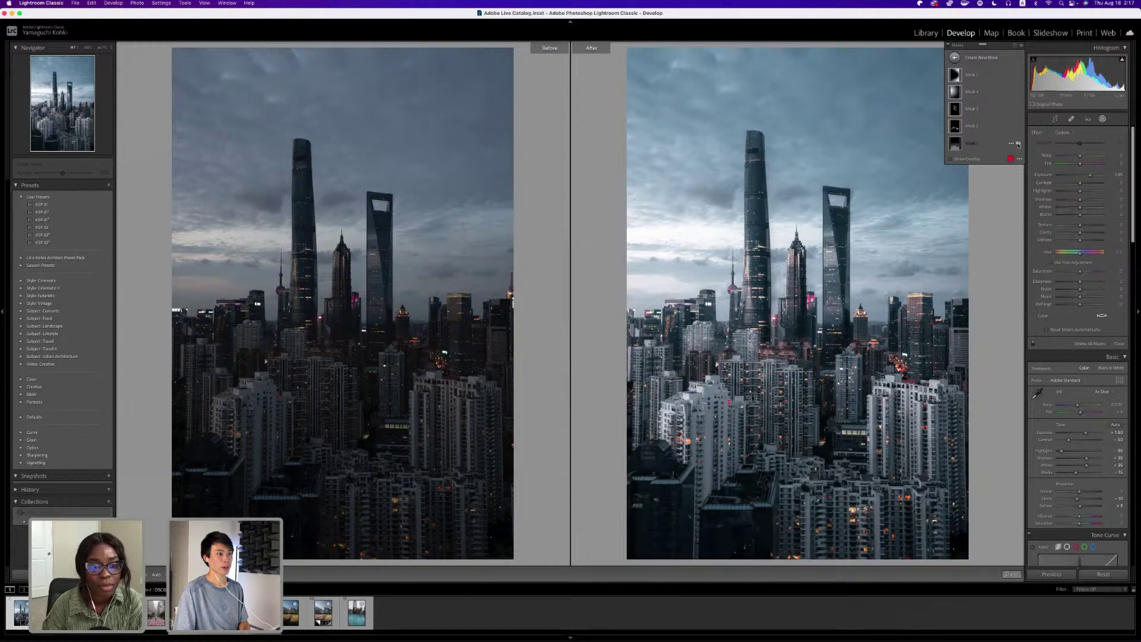
{"action": "left_click", "coordinate": [1019, 145]}
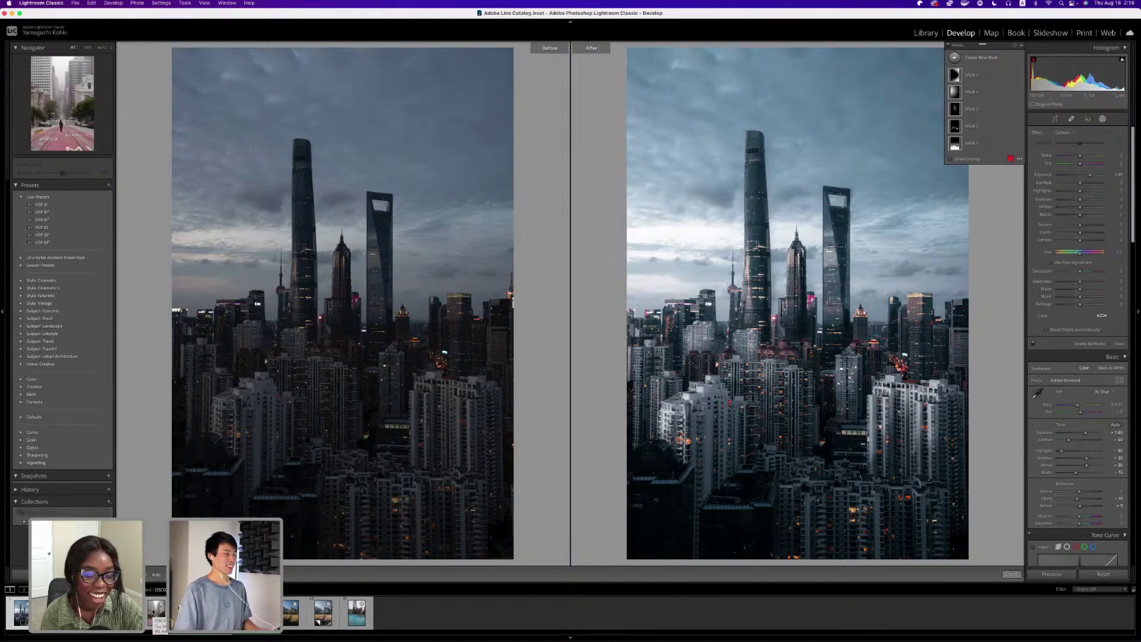
Open the unedited foggy street photo with the red lane, close masking and return to the single-photo view.
{"action": "left_click", "coordinate": [156, 612]}
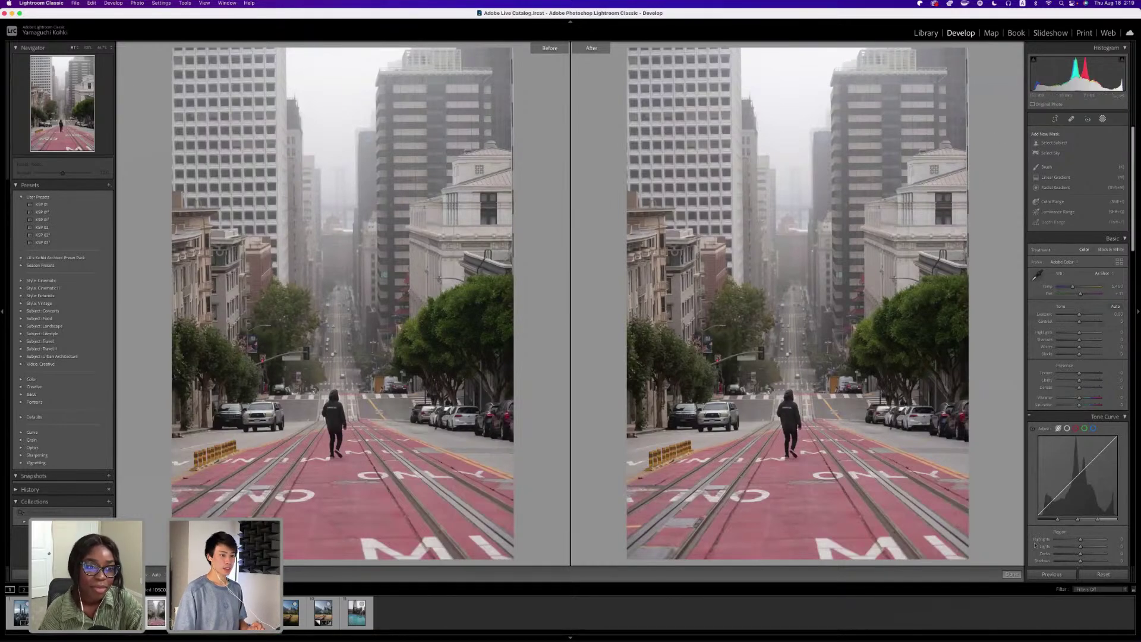
{"action": "left_click", "coordinate": [1011, 574]}
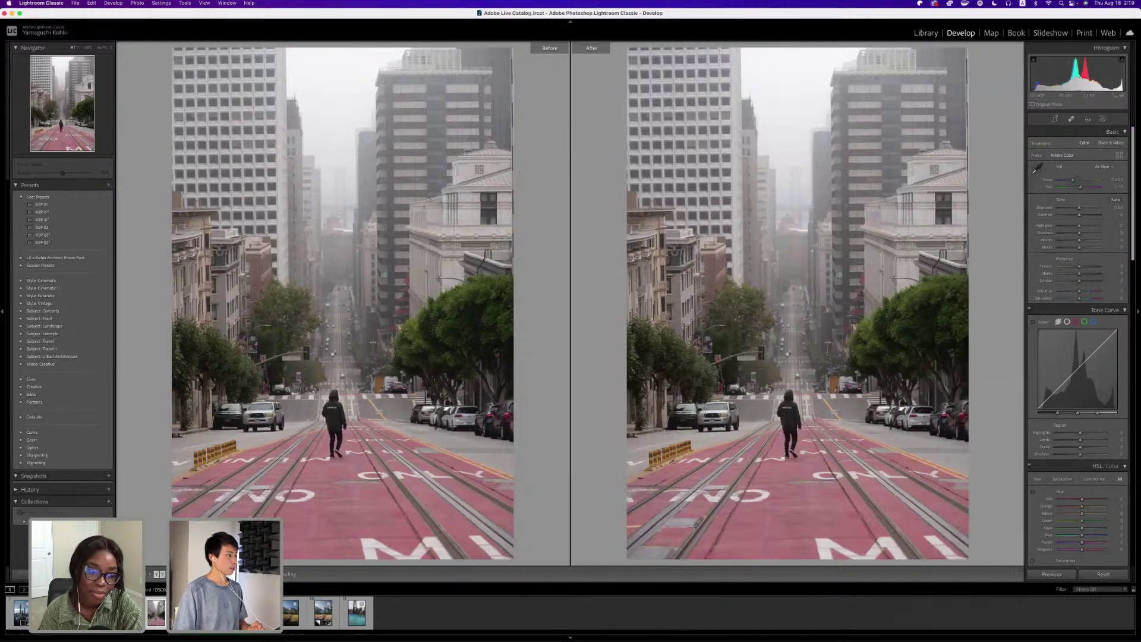
{"action": "key", "text": "y"}
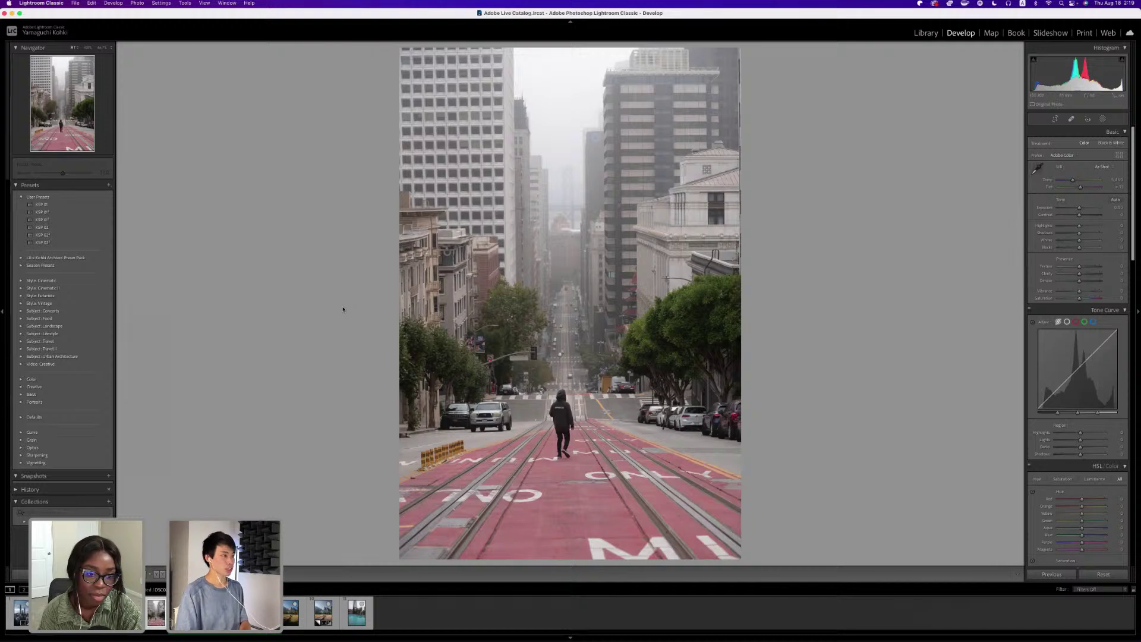
Compare the finished edit of the street photo with the unedited photo in Reference View, and return to the unedited one.
{"action": "key", "text": "super+shift+v"}
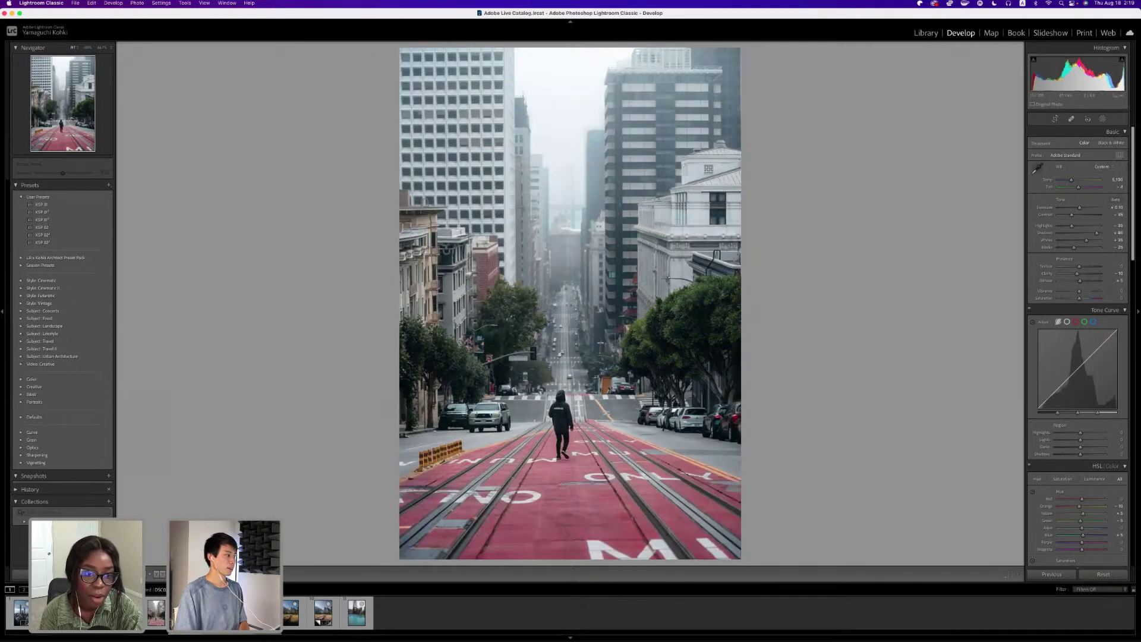
{"action": "key", "text": "shift+r"}
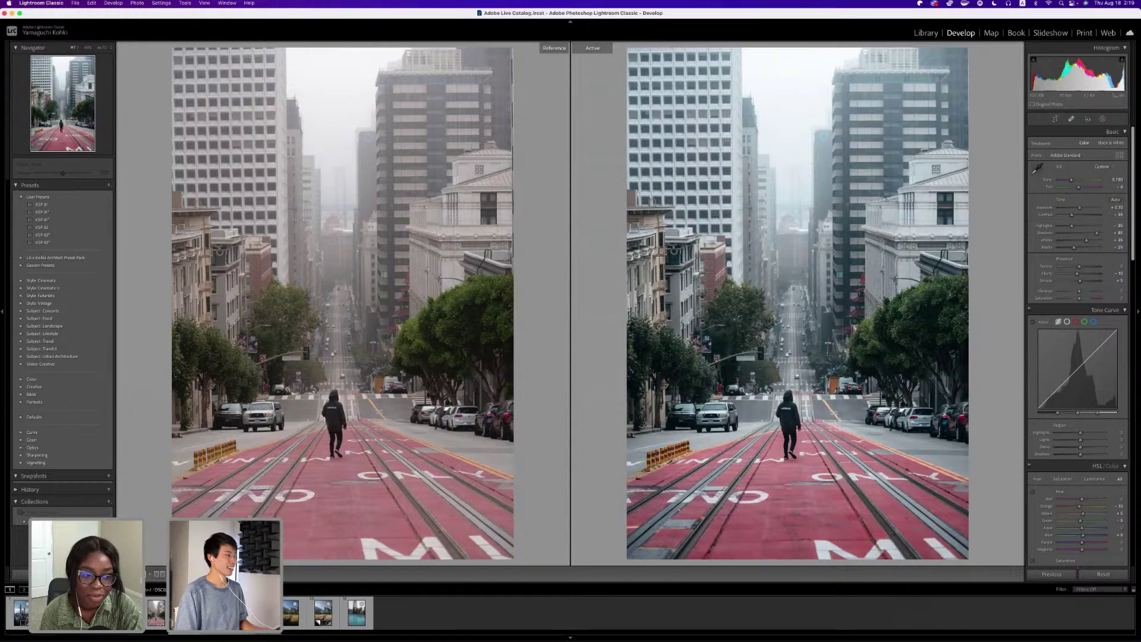
{"action": "key", "text": "shift+r"}
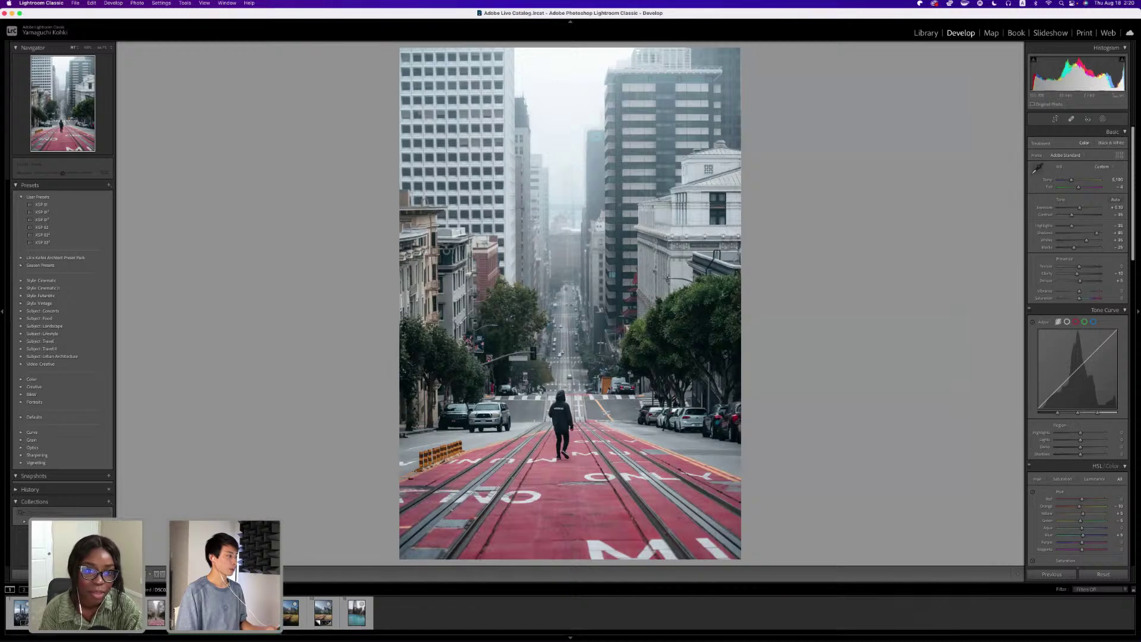
{"action": "left_click", "coordinate": [156, 612]}
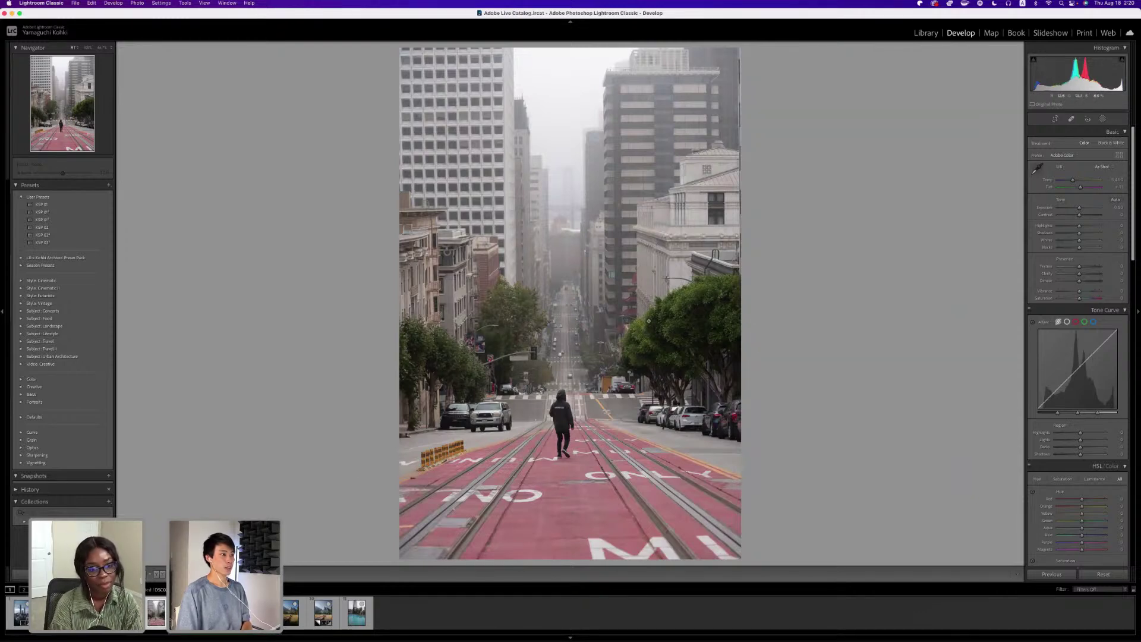
Straighten the street photo with a very slight crop rotation and apply the crop.
{"action": "left_click", "coordinate": [694, 346]}
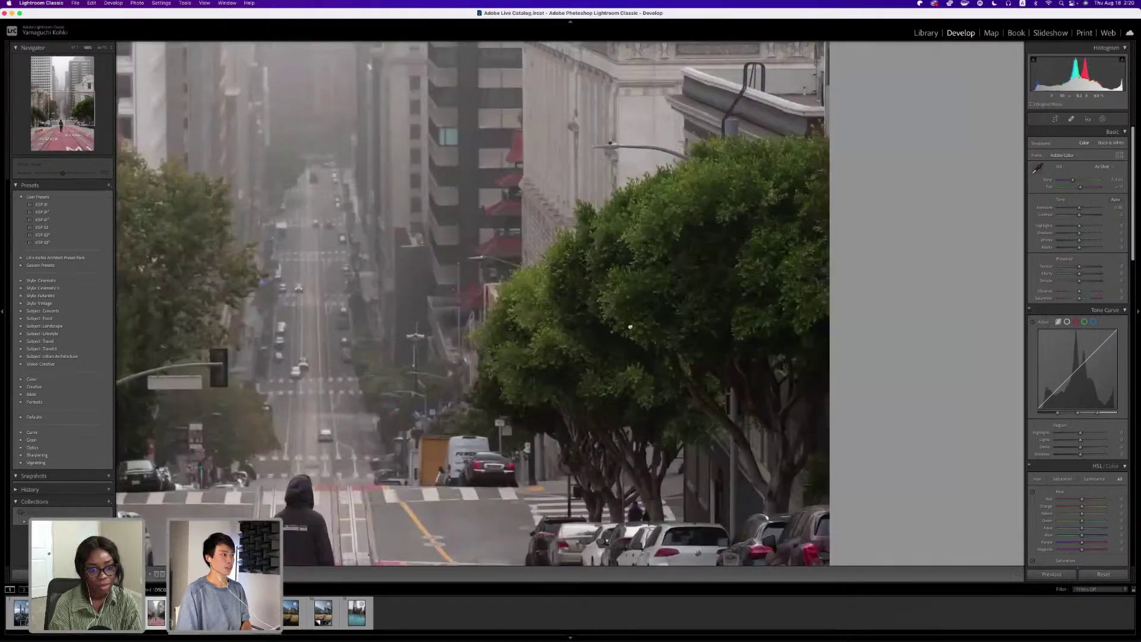
{"action": "left_click_drag", "start_coordinate": [582, 341], "coordinate": [639, 374]}
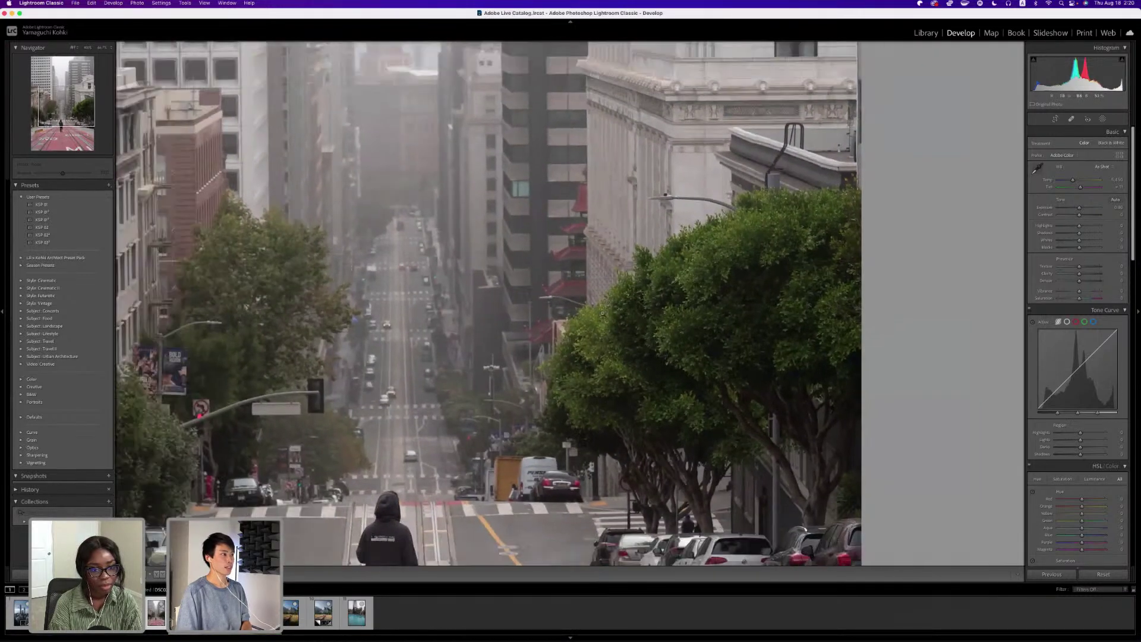
{"action": "left_click", "coordinate": [564, 207]}
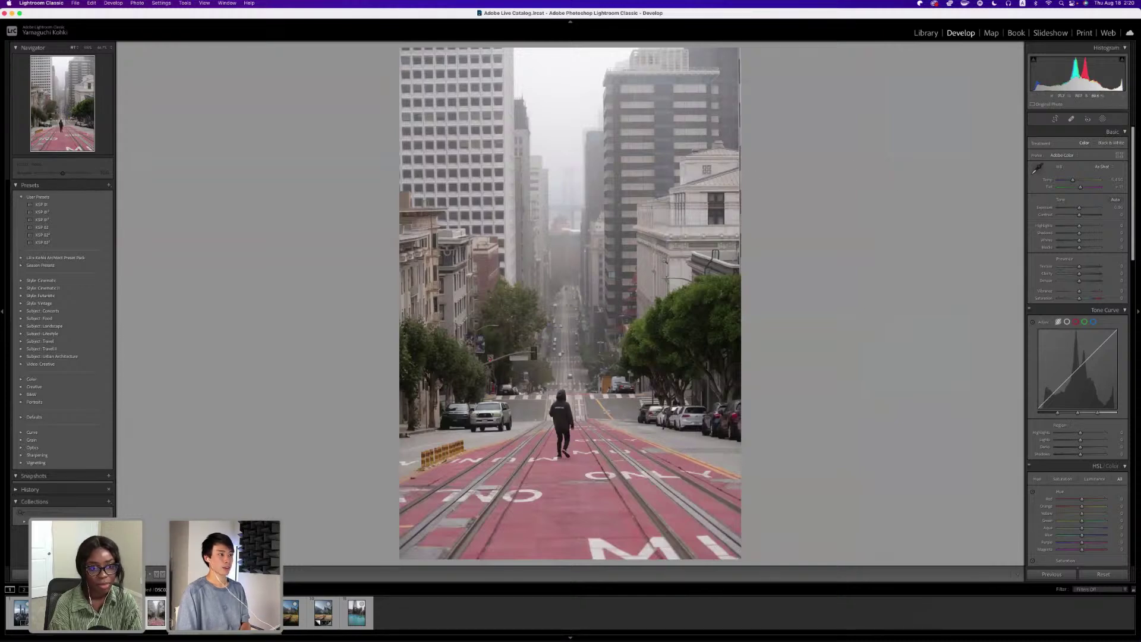
{"action": "left_click", "coordinate": [1056, 118]}
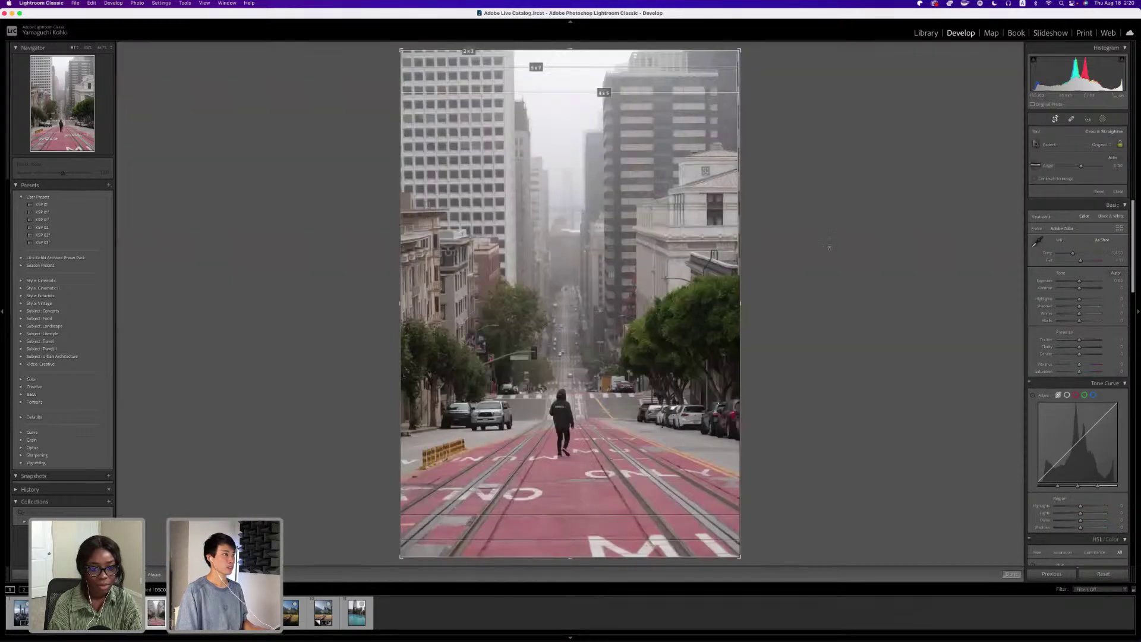
{"action": "left_click_drag", "start_coordinate": [829, 247], "coordinate": [830, 249]}
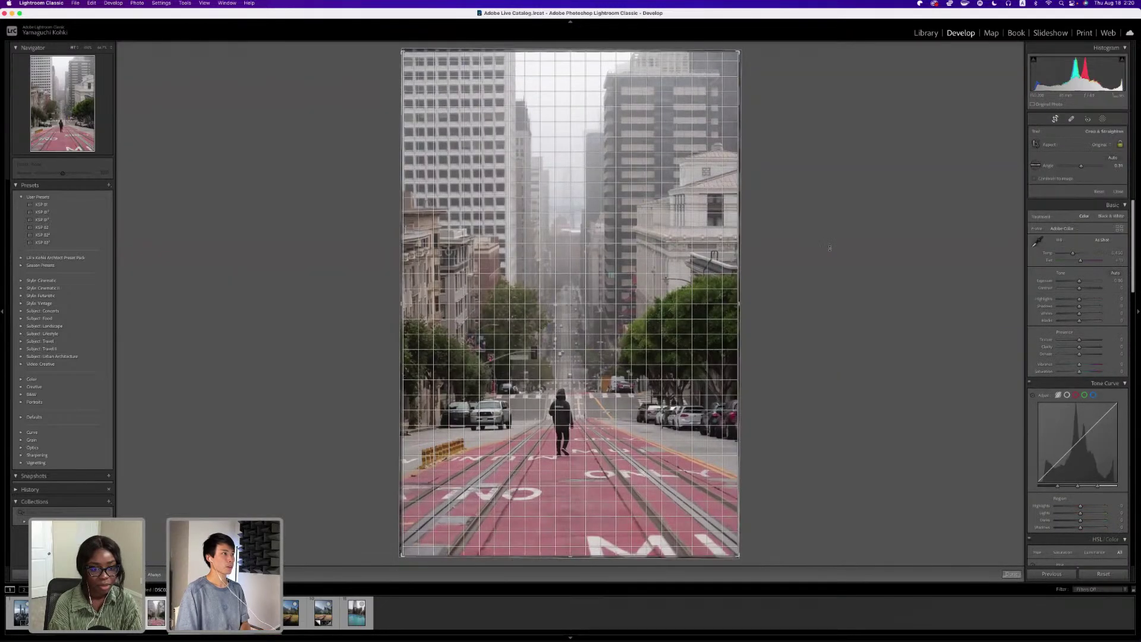
{"action": "key", "text": "Return"}
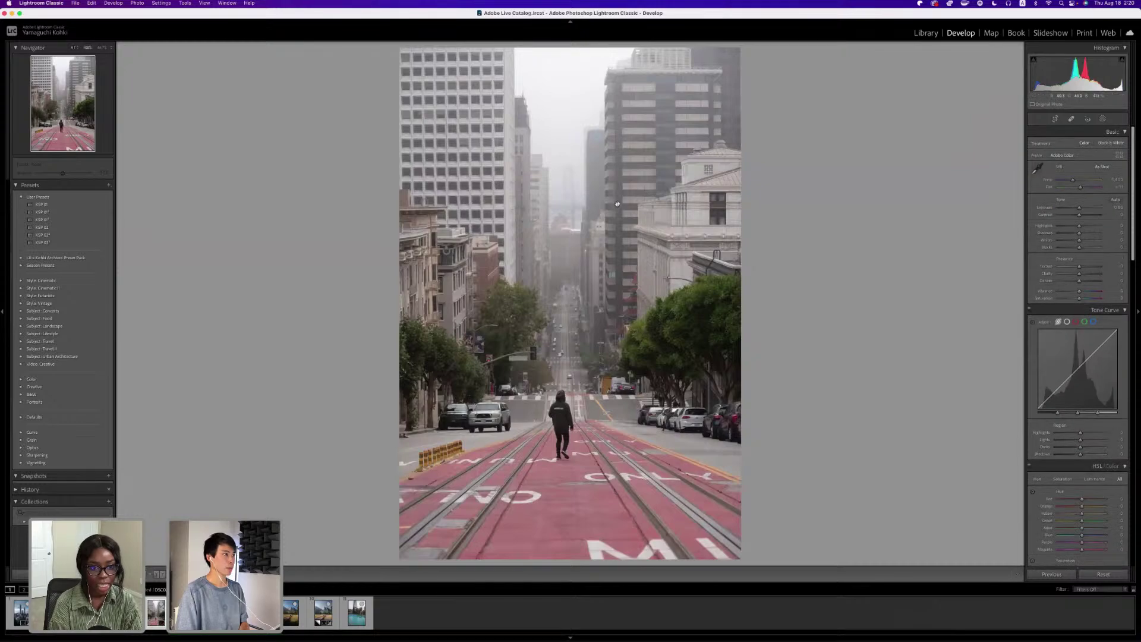
Apply the first preset of the User Presets group to the street photo.
{"action": "left_click", "coordinate": [642, 155]}
{"action": "left_click_drag", "start_coordinate": [513, 428], "coordinate": [543, 386]}
{"action": "left_click", "coordinate": [543, 231]}
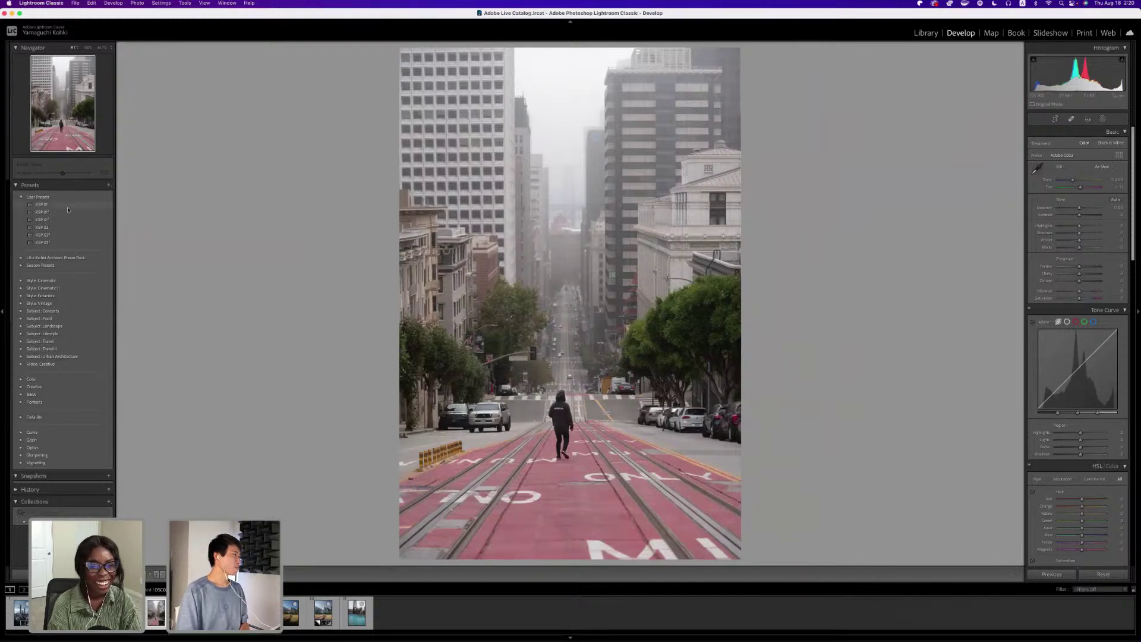
{"action": "left_click", "coordinate": [41, 205]}
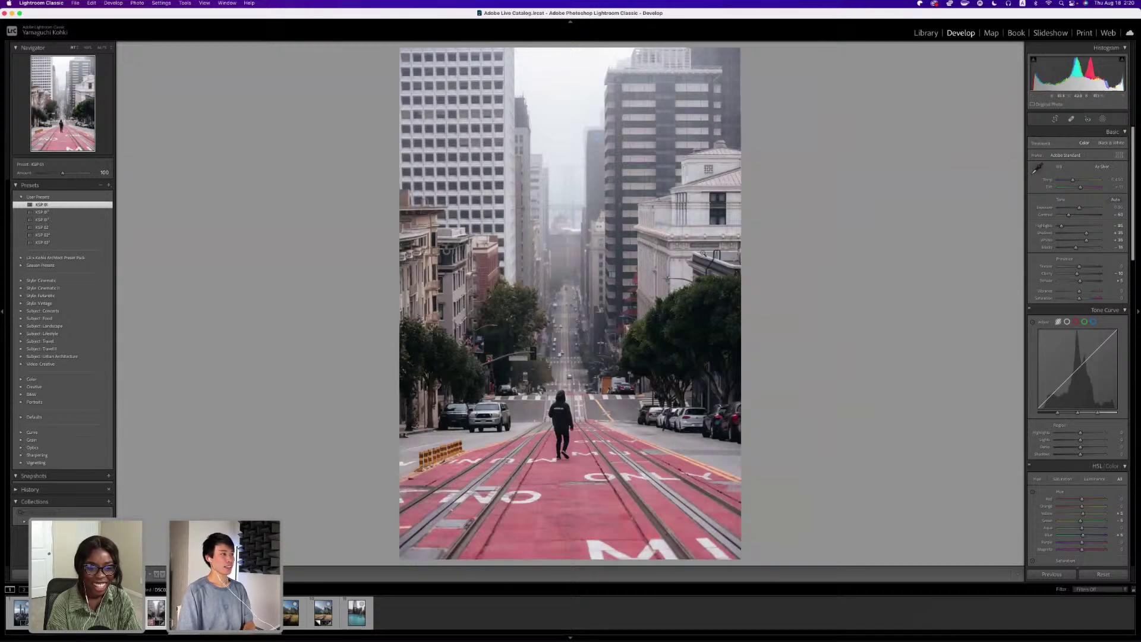
Shift the street photo's white balance slightly toward green and cooler with Tint and Temp.
{"action": "scroll", "coordinate": [1116, 334], "scroll_direction": "down", "scroll_amount": 5}
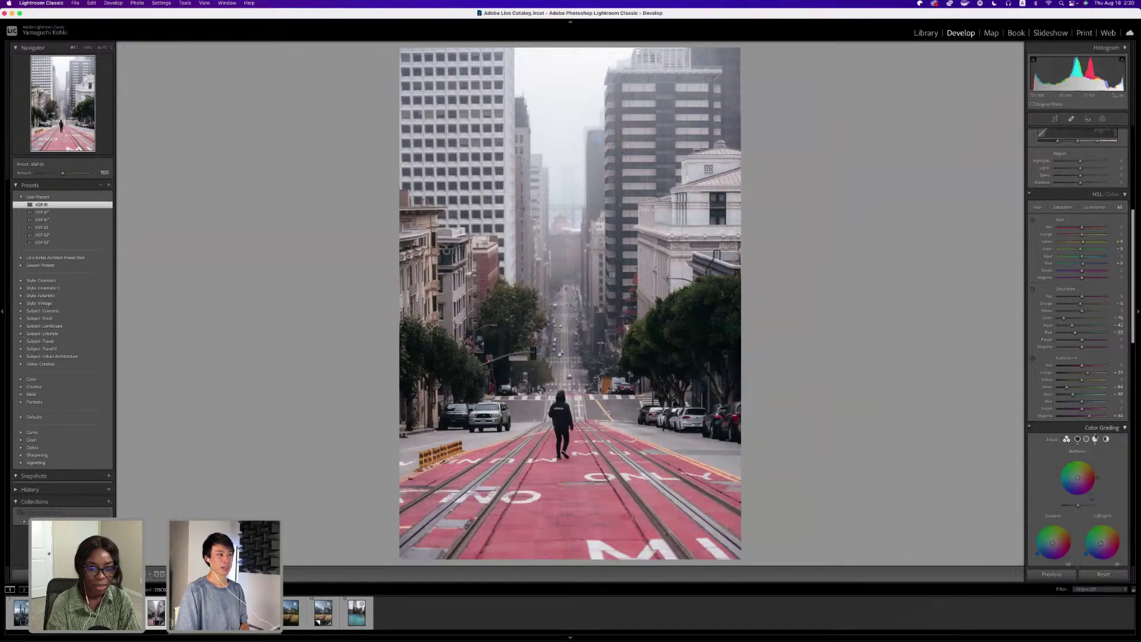
{"action": "scroll", "coordinate": [1116, 417], "scroll_direction": "up", "scroll_amount": 5}
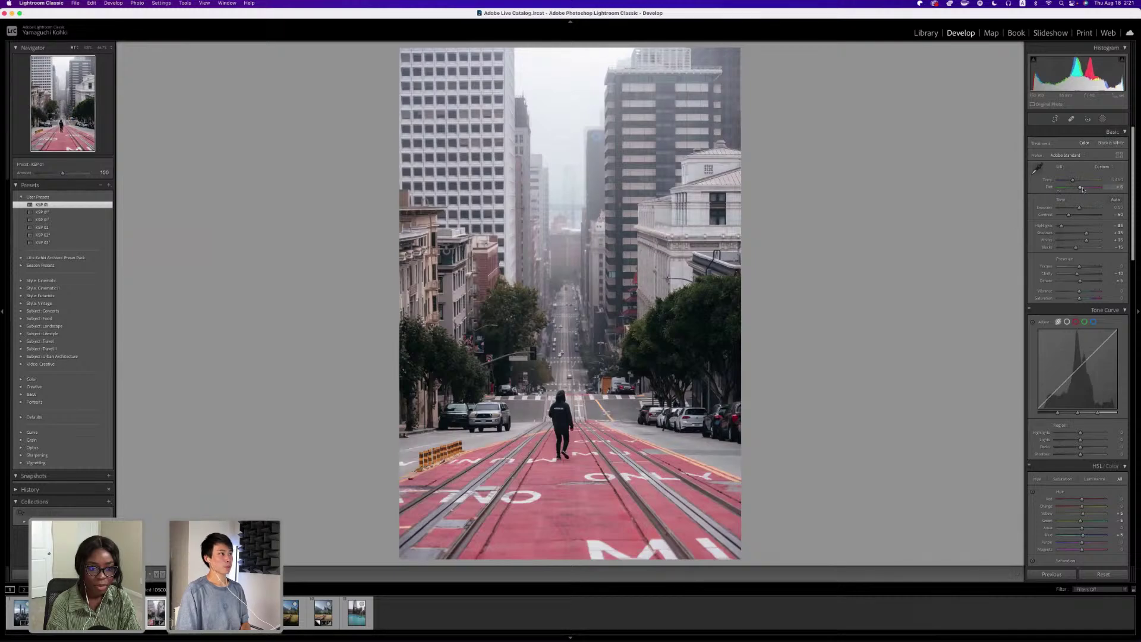
{"action": "left_click_drag", "start_coordinate": [1083, 189], "coordinate": [1081, 189]}
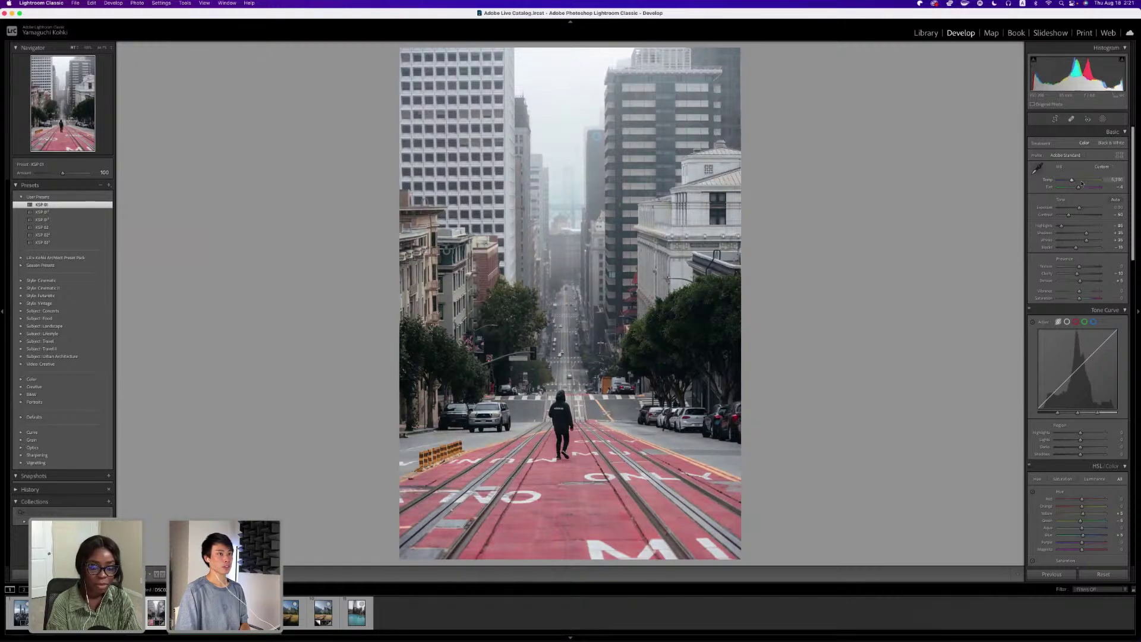
Add a subtle cool blue tint to the shadows and highlights with Color Grading.
{"action": "scroll", "coordinate": [1079, 268], "scroll_direction": "down", "scroll_amount": 10}
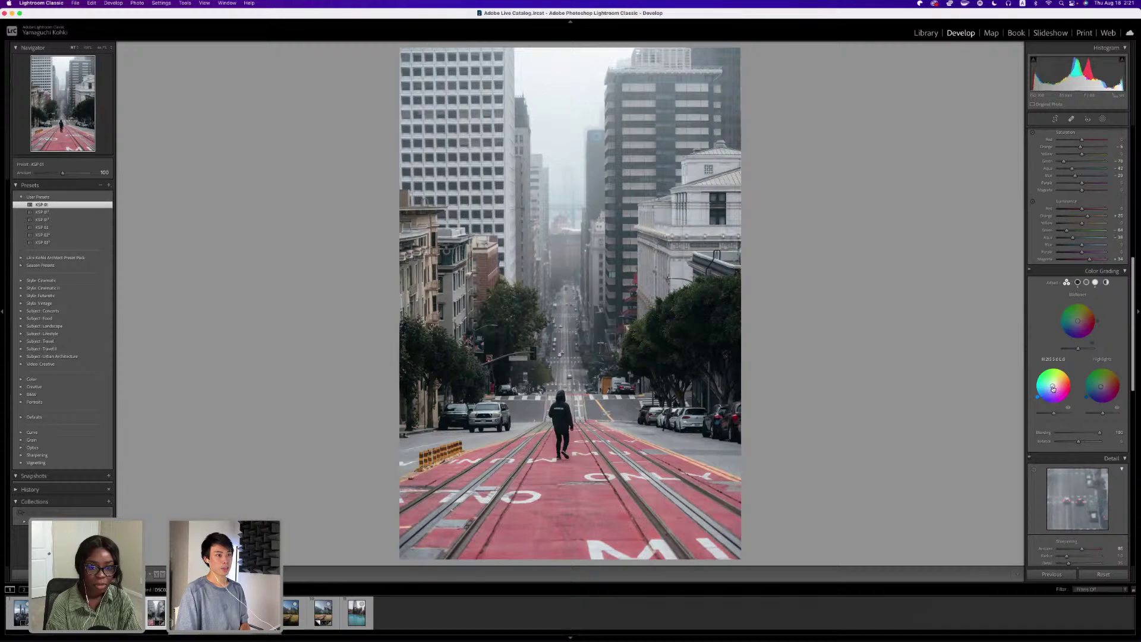
{"action": "left_click_drag", "start_coordinate": [1053, 388], "coordinate": [1101, 387]}
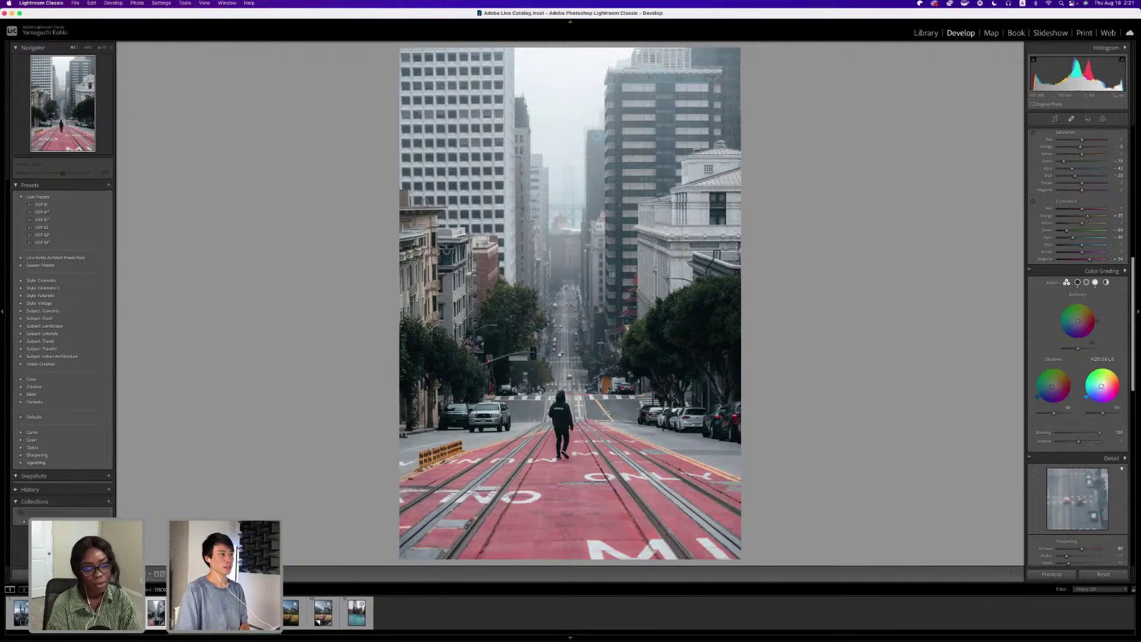
{"action": "scroll", "coordinate": [1103, 365], "scroll_direction": "up", "scroll_amount": 1}
{"action": "scroll", "coordinate": [1104, 364], "scroll_direction": "up", "scroll_amount": 10}
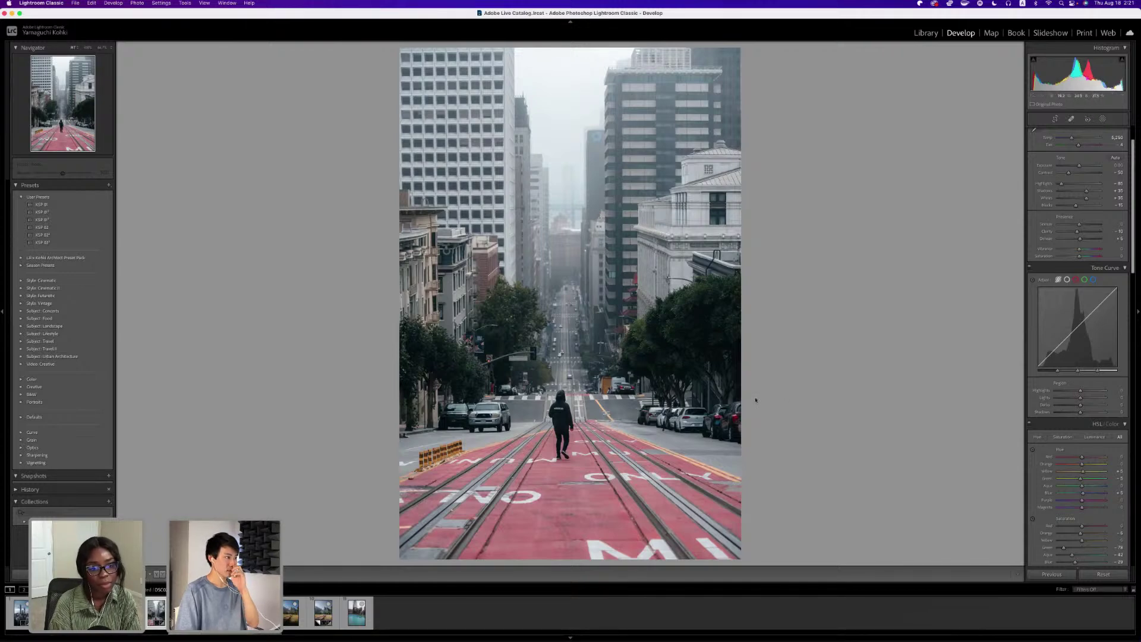
Raise the saturation and luminance of the greens in HSL to brighten the trees along the street.
{"action": "scroll", "coordinate": [1056, 421], "scroll_direction": "down", "scroll_amount": 8}
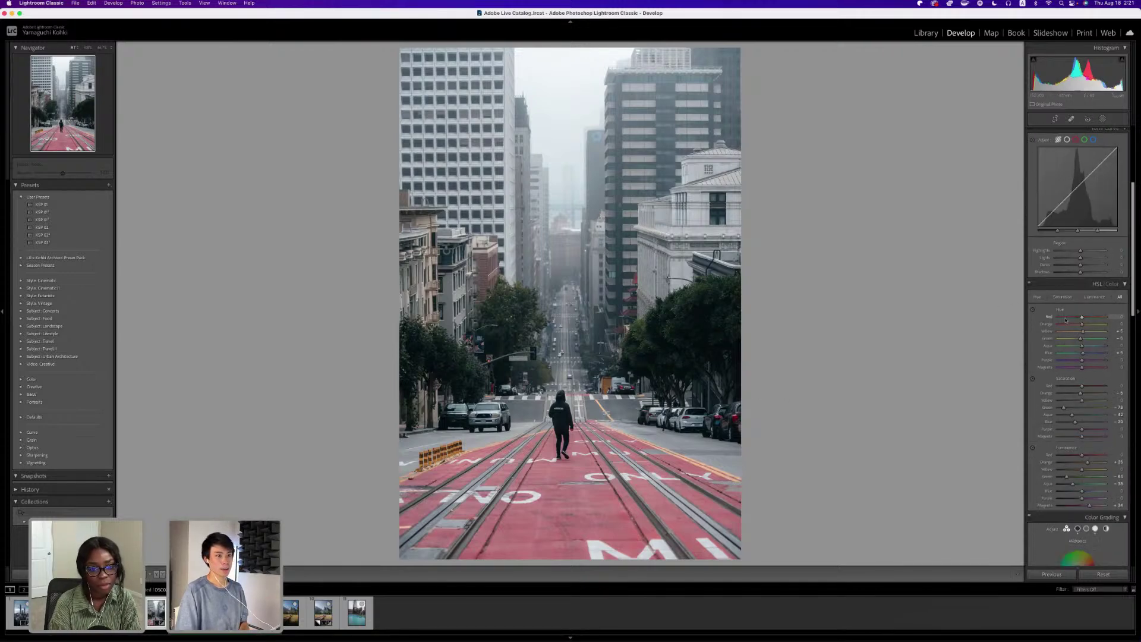
{"action": "left_click", "coordinate": [683, 341]}
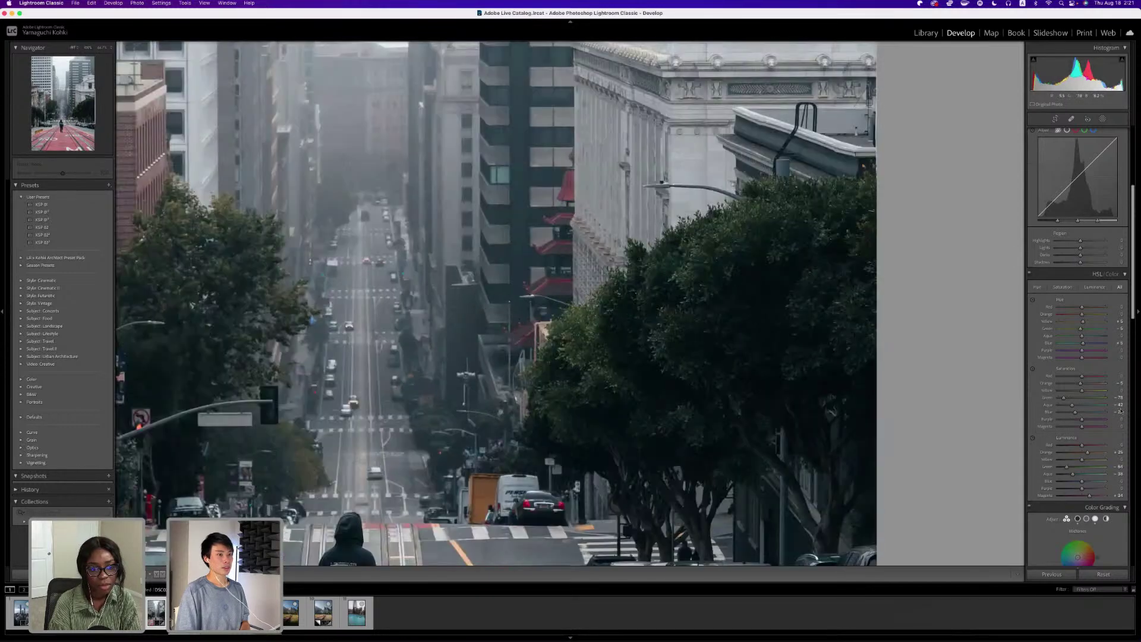
{"action": "left_click", "coordinate": [683, 357]}
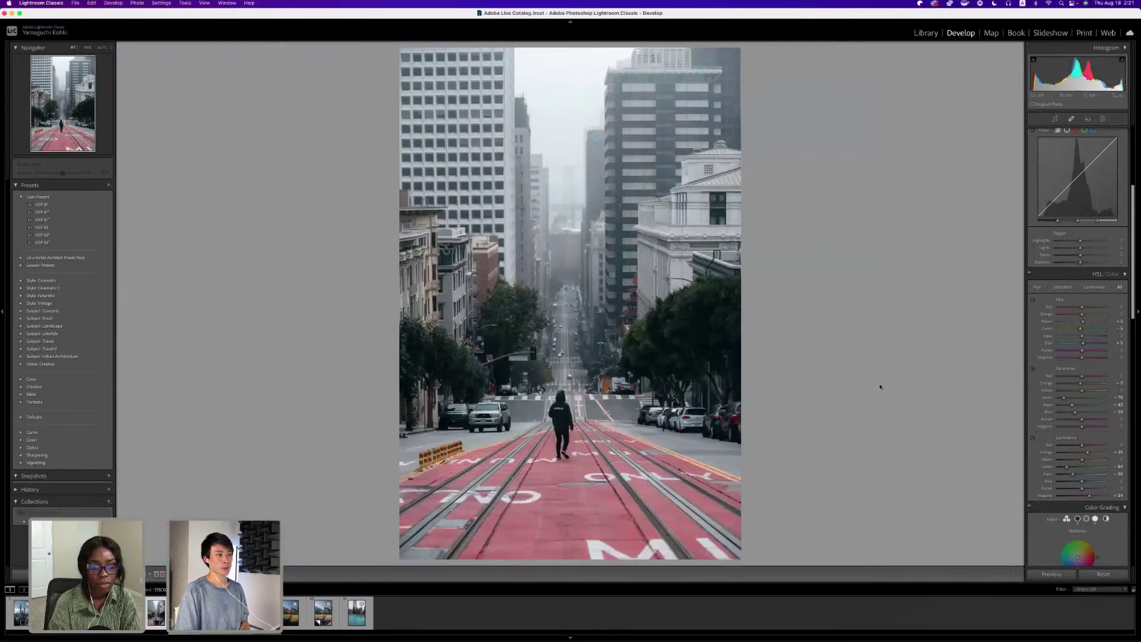
{"action": "left_click", "coordinate": [740, 326]}
{"action": "left_click", "coordinate": [729, 303]}
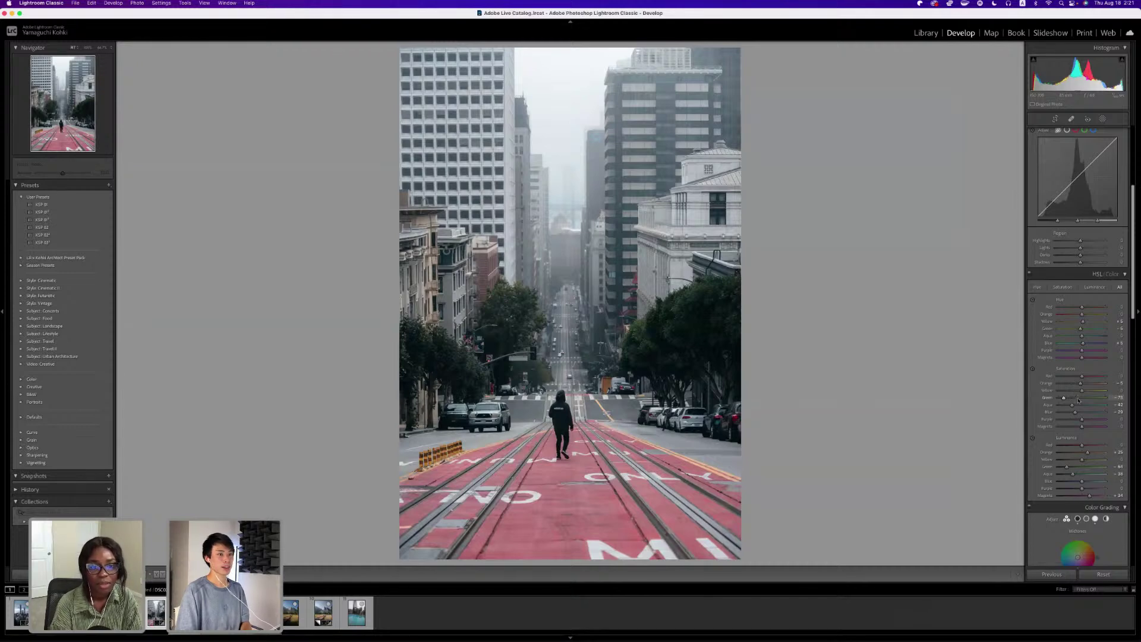
{"action": "left_click_drag", "start_coordinate": [1067, 467], "coordinate": [1100, 471]}
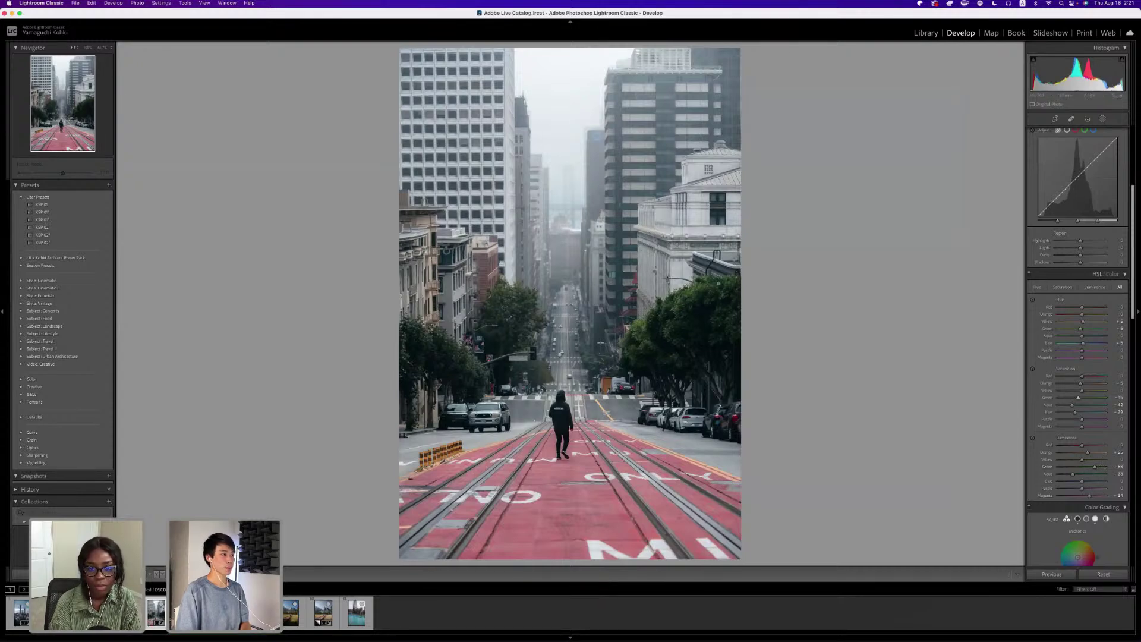
Raise the Highlights and Shadows of the street photo in the basic tone adjustments.
{"action": "scroll", "coordinate": [1086, 332], "scroll_direction": "up", "scroll_amount": 1}
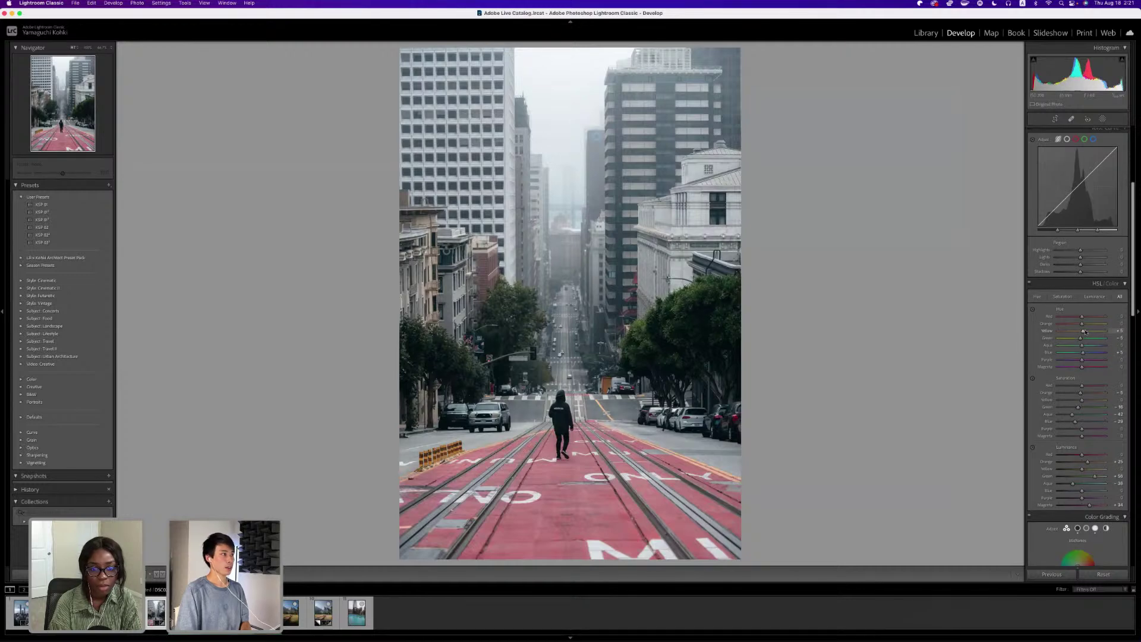
{"action": "scroll", "coordinate": [1085, 332], "scroll_direction": "up", "scroll_amount": 10}
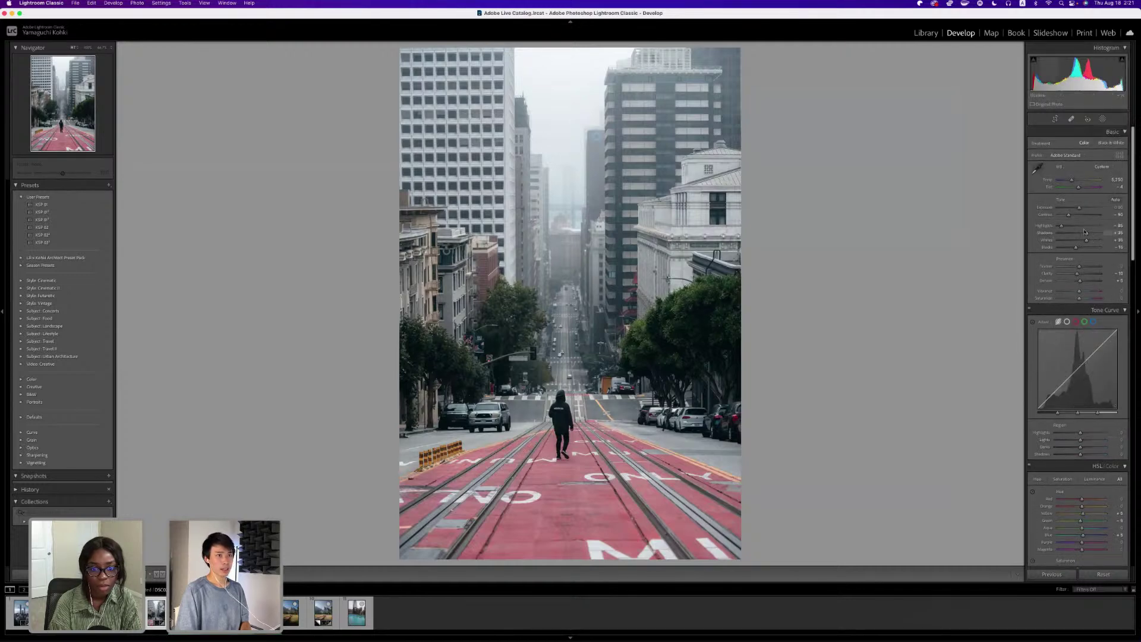
{"action": "mouse_move", "coordinate": [1061, 226]}
{"action": "left_mouse_down"}
{"action": "mouse_move", "coordinate": [1074, 227]}
{"action": "mouse_move", "coordinate": [1040, 227]}
{"action": "mouse_move", "coordinate": [1072, 227]}
{"action": "left_mouse_up"}
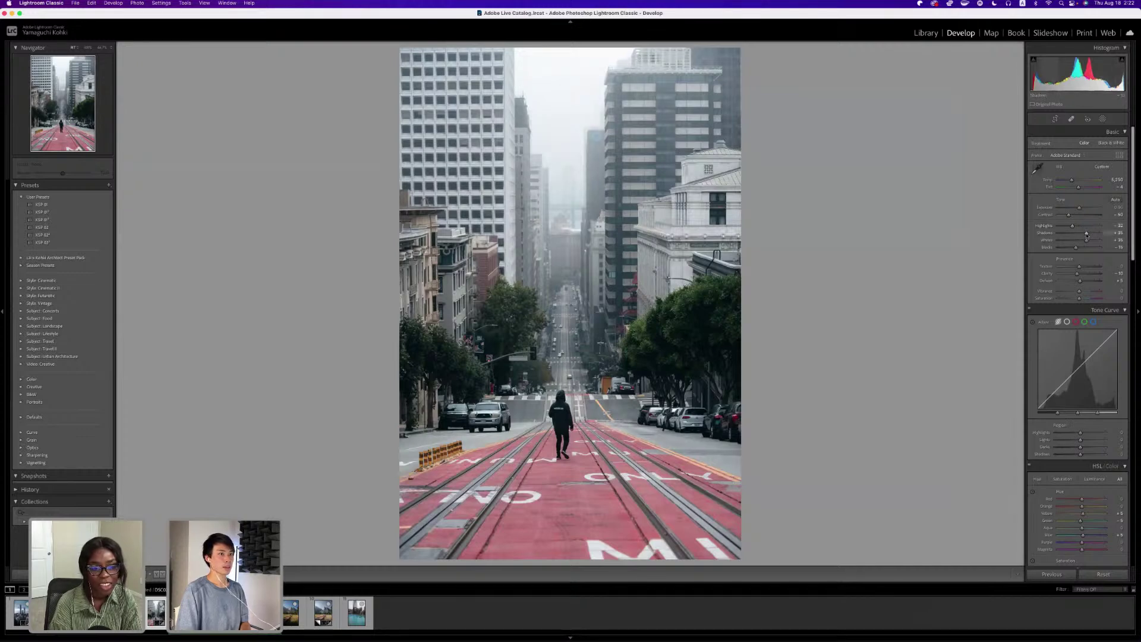
{"action": "left_click_drag", "start_coordinate": [1087, 235], "coordinate": [1091, 234]}
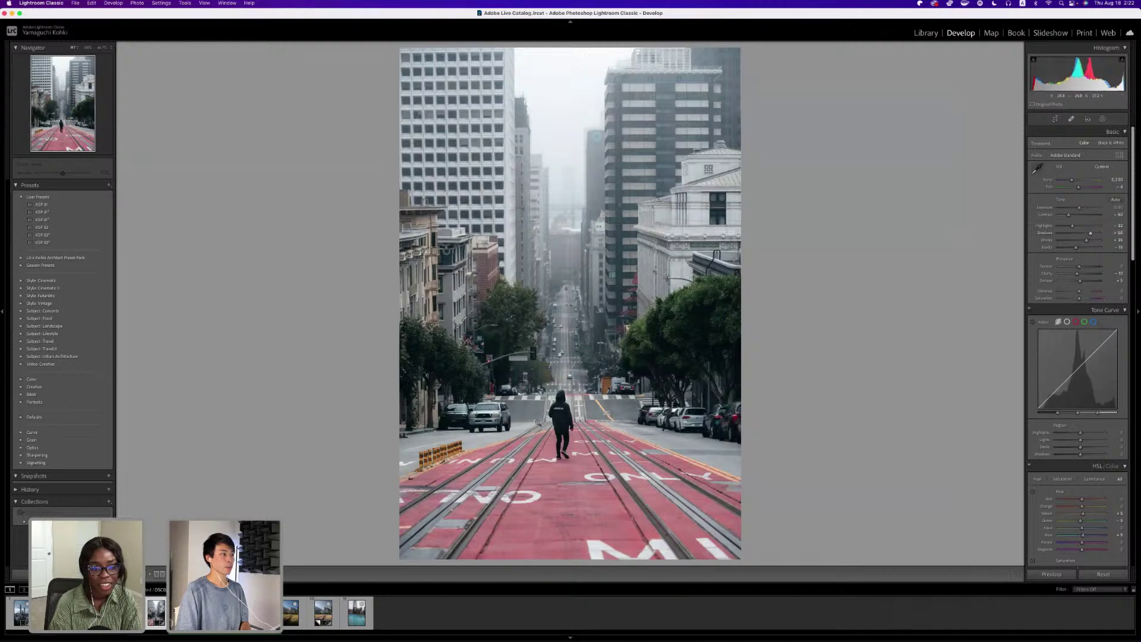
Check the walking figure up close and reset the Dehaze adjustment of the street photo to its default.
{"action": "left_click", "coordinate": [616, 469]}
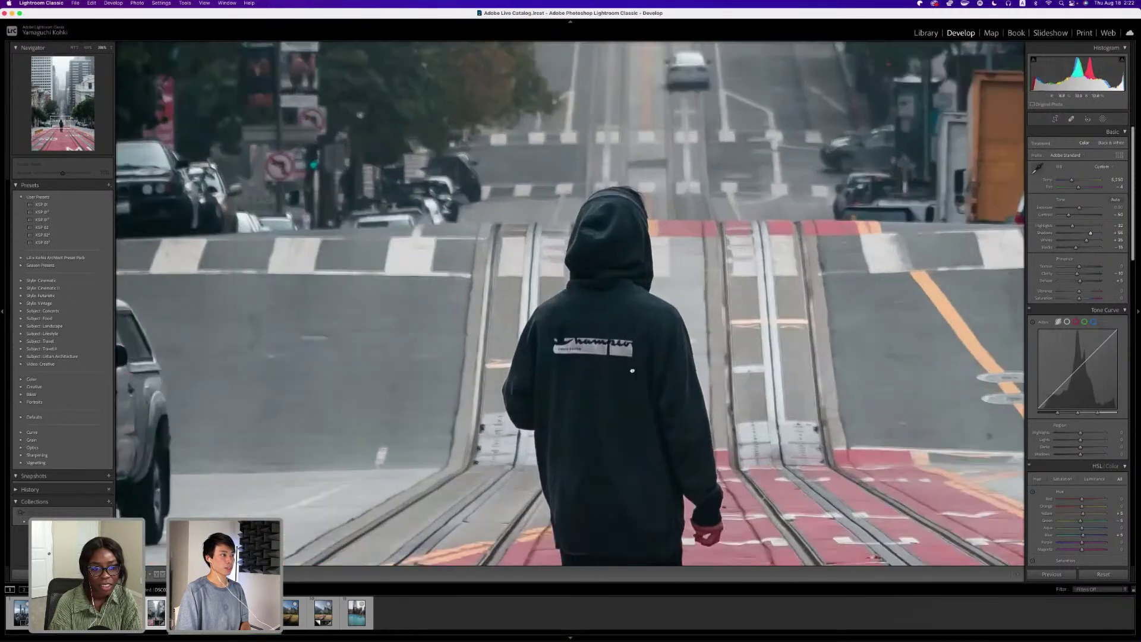
{"action": "left_click_drag", "start_coordinate": [632, 371], "coordinate": [513, 186]}
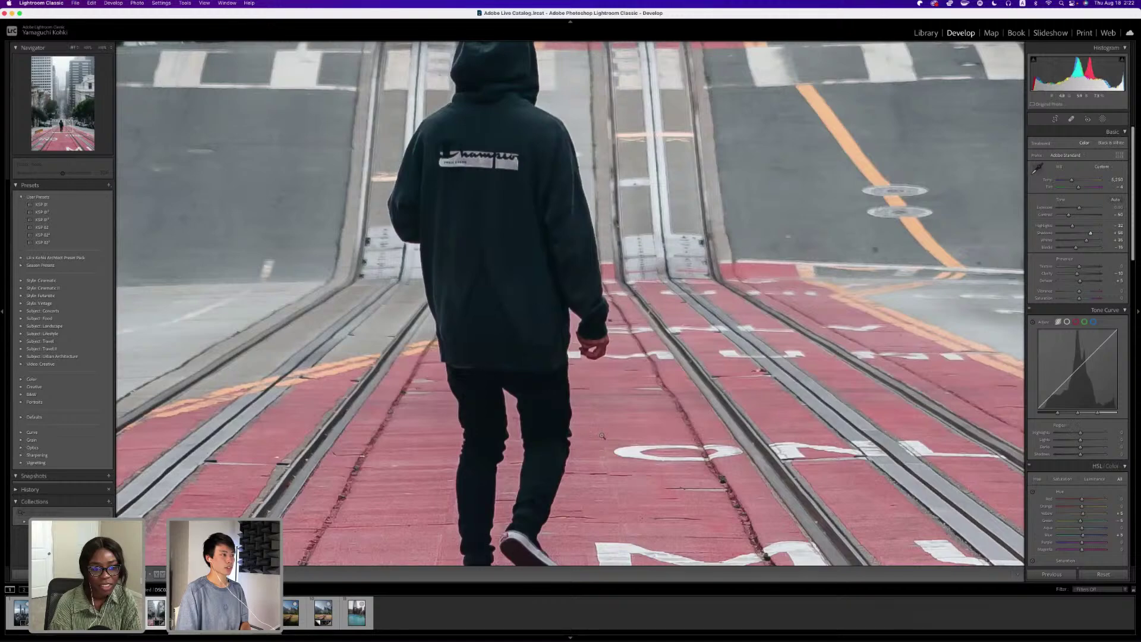
{"action": "left_click", "coordinate": [958, 336]}
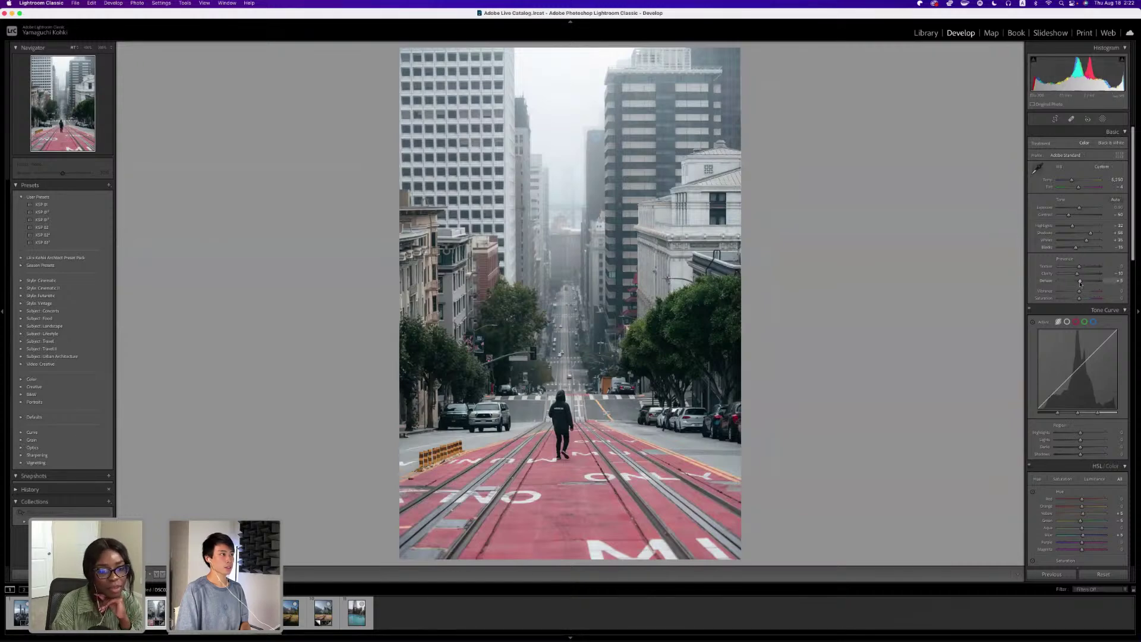
{"action": "double_click", "coordinate": [1081, 282]}
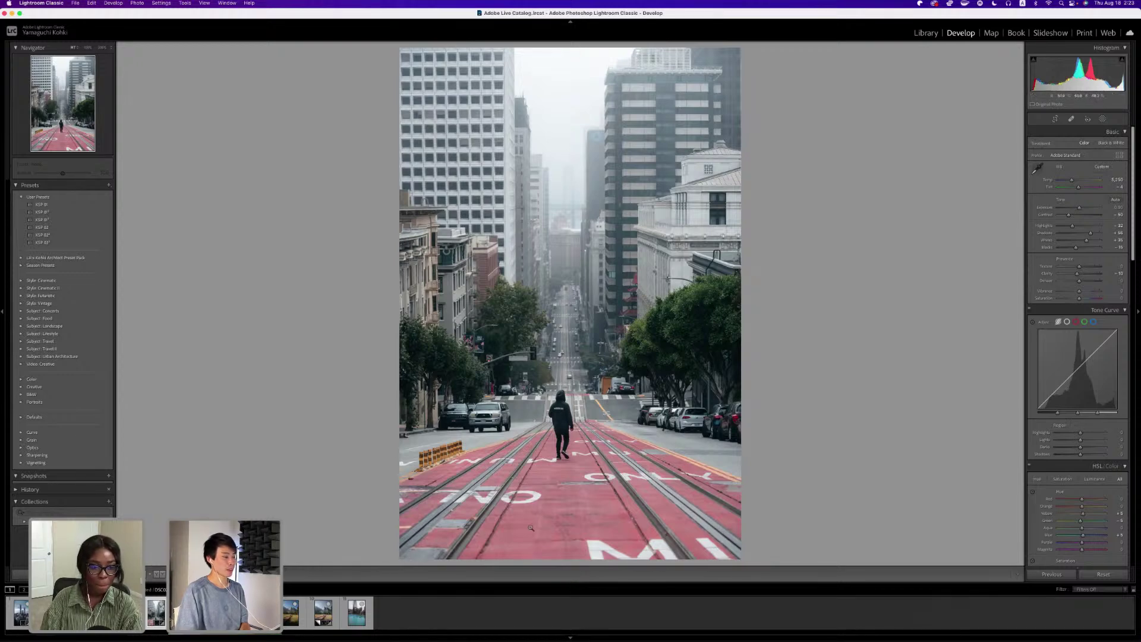
Examine both lower corners of the street photo at high magnification.
{"action": "left_click", "coordinate": [413, 533]}
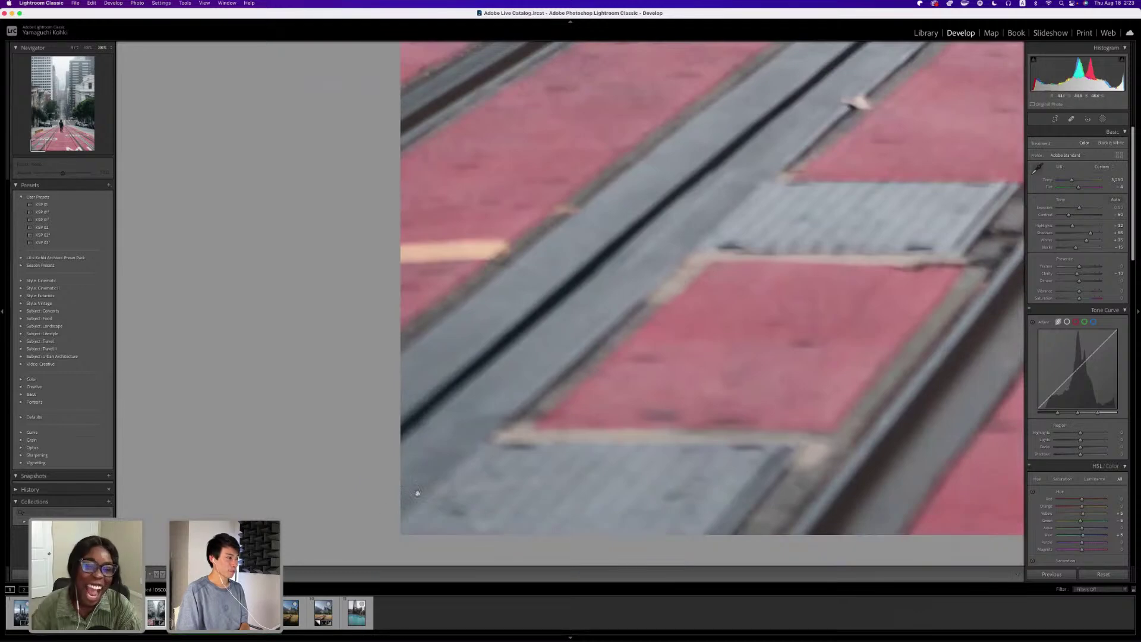
{"action": "scroll", "coordinate": [424, 518], "scroll_direction": "right", "scroll_amount": 15}
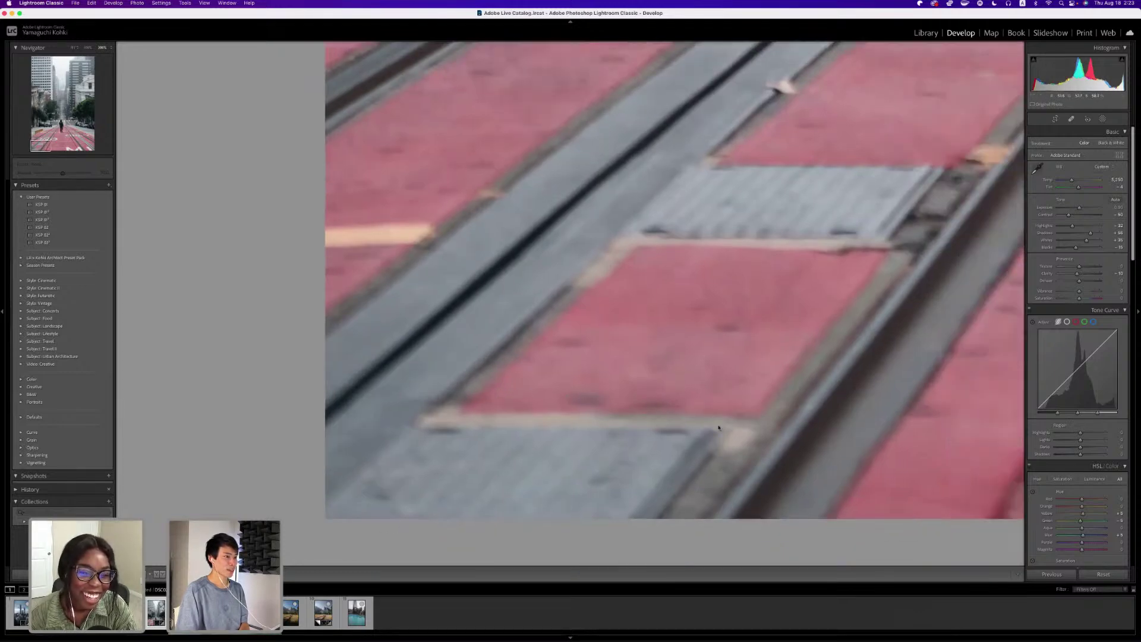
{"action": "scroll", "coordinate": [971, 419], "scroll_direction": "right", "scroll_amount": 20}
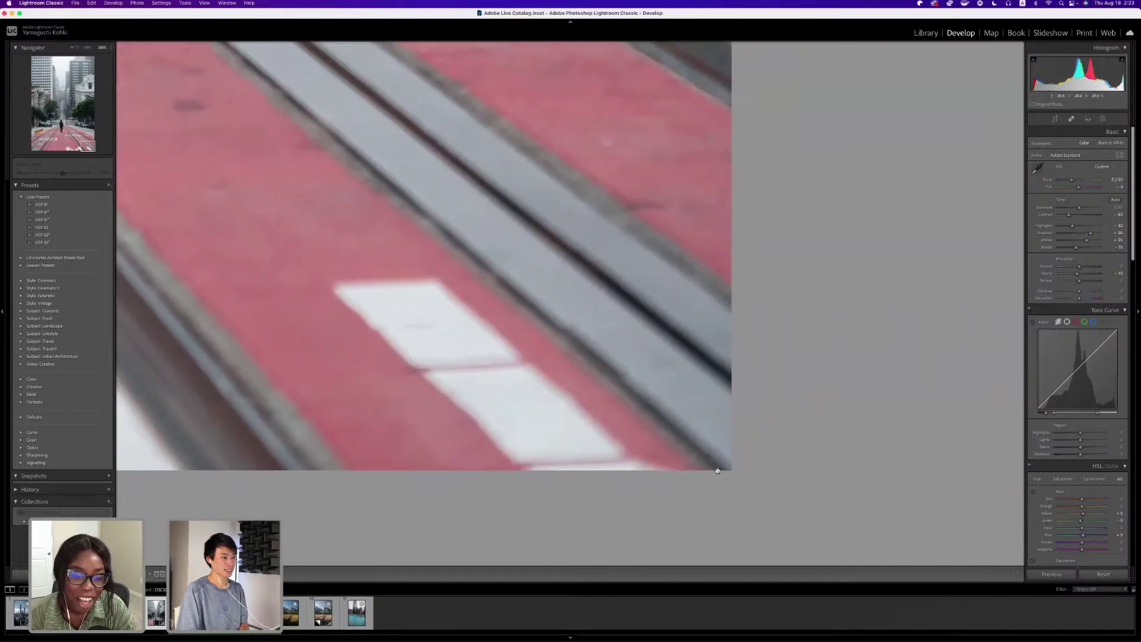
{"action": "left_click", "coordinate": [678, 453]}
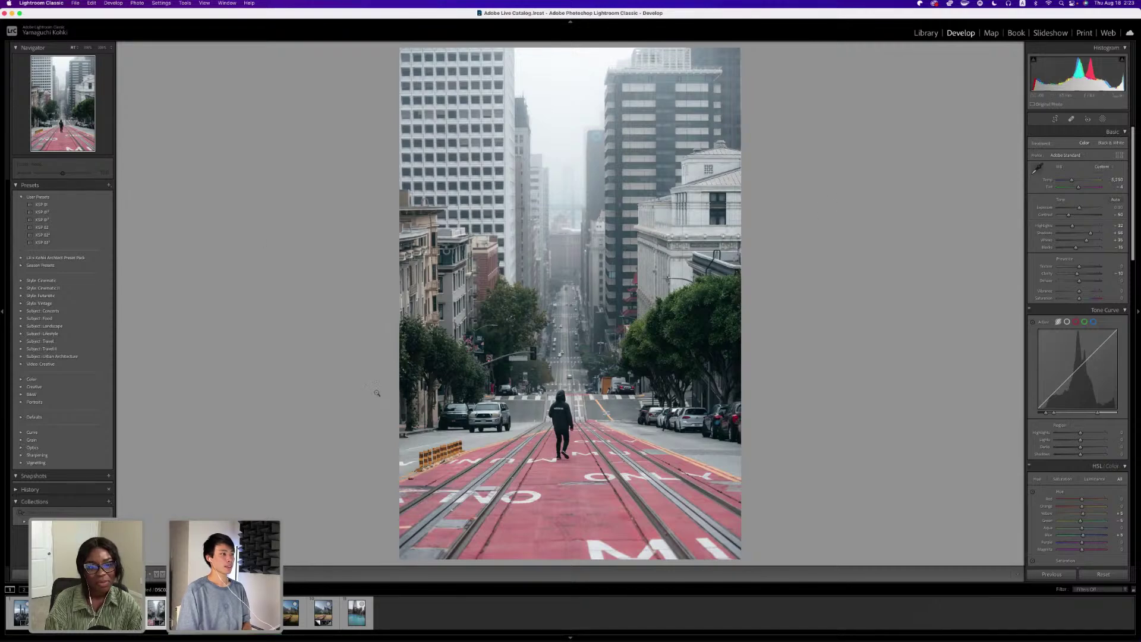
Add a linear gradient mask rising from the bottom of the street photo and lower its Exposure and Shadows.
{"action": "left_click", "coordinate": [1103, 119]}
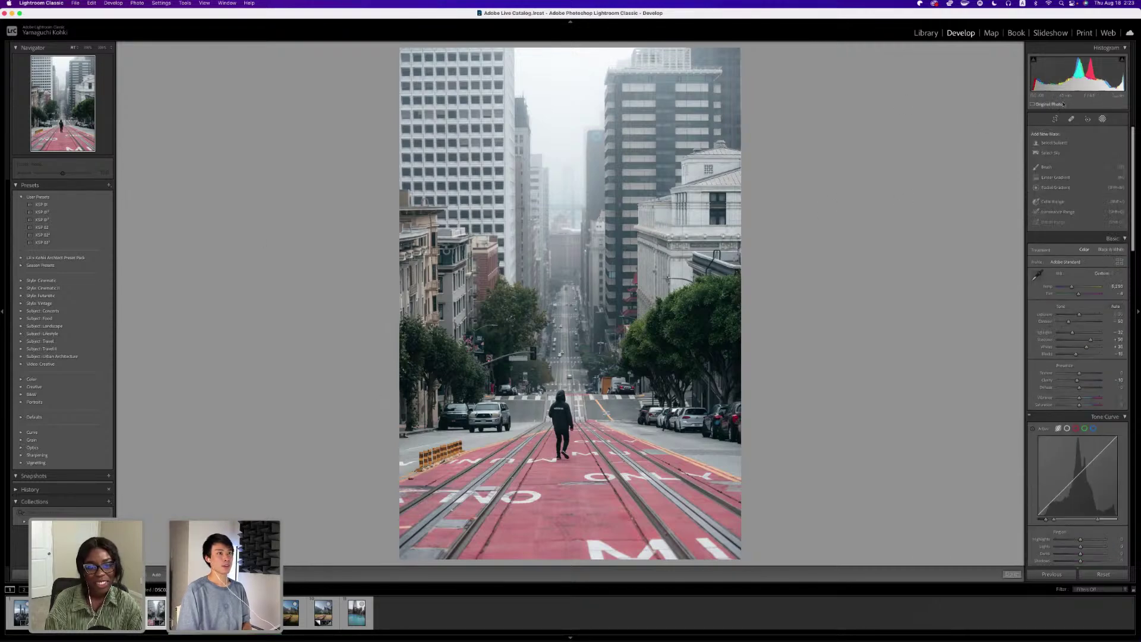
{"action": "left_click", "coordinate": [1056, 177]}
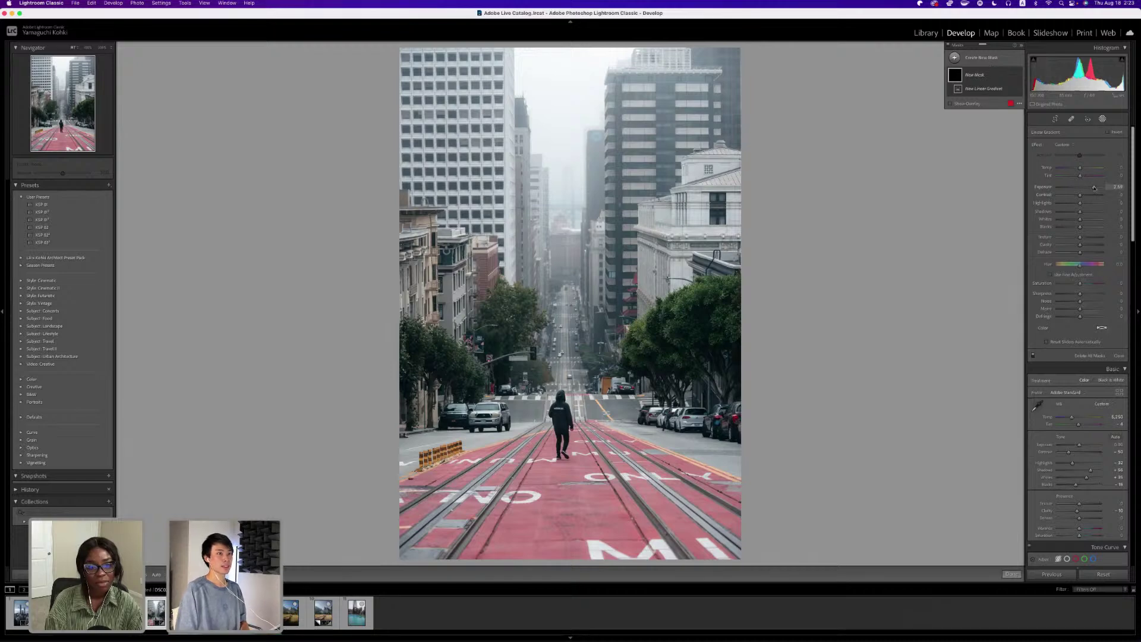
{"action": "left_click_drag", "start_coordinate": [356, 556], "coordinate": [413, 132]}
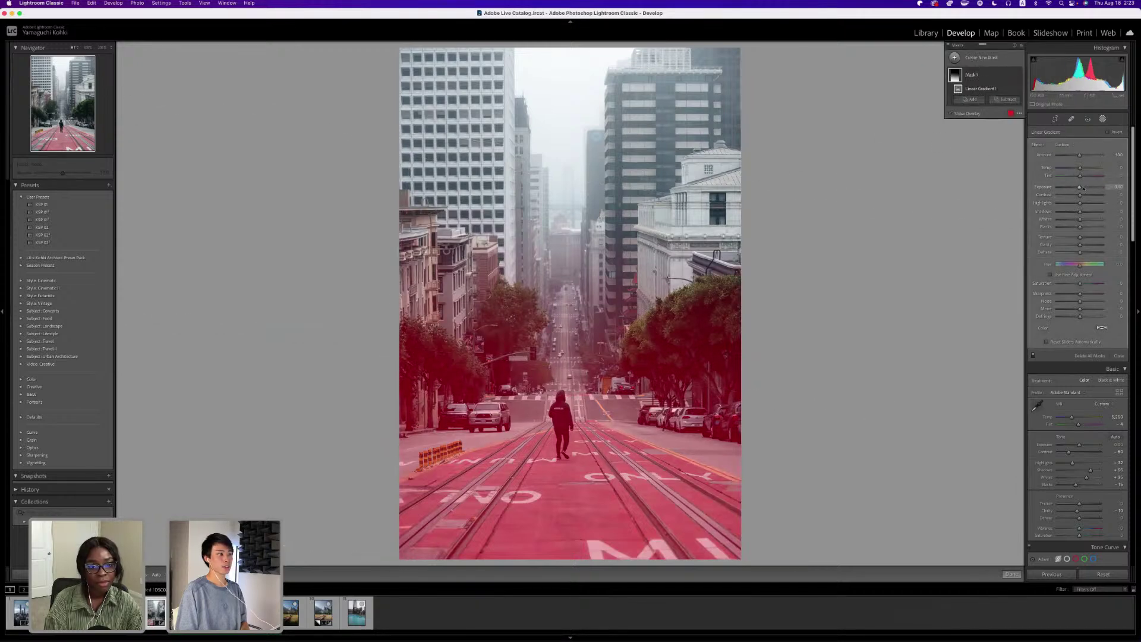
{"action": "left_click_drag", "start_coordinate": [1086, 188], "coordinate": [1085, 189]}
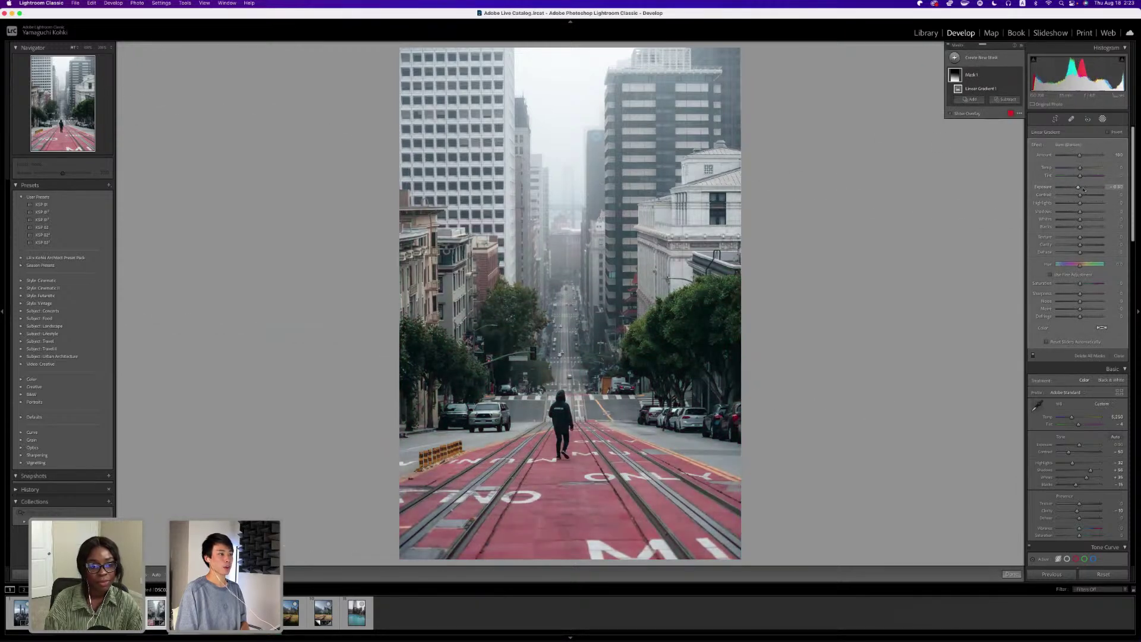
{"action": "left_click_drag", "start_coordinate": [1080, 228], "coordinate": [1078, 190]}
{"action": "double_click", "coordinate": [1076, 228]}
Subtract a soft brush stroke down the middle of the street from the linear gradient mask and close the masking tools.
{"action": "left_click", "coordinate": [1011, 103]}
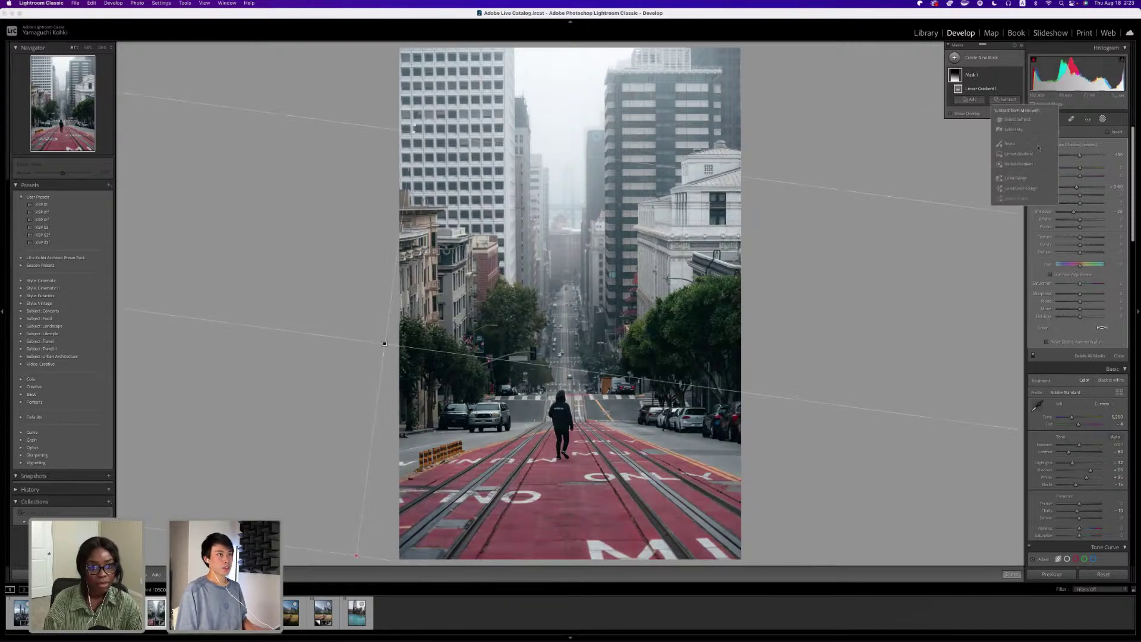
{"action": "left_click", "coordinate": [1002, 144]}
{"action": "key", "text": "h"}
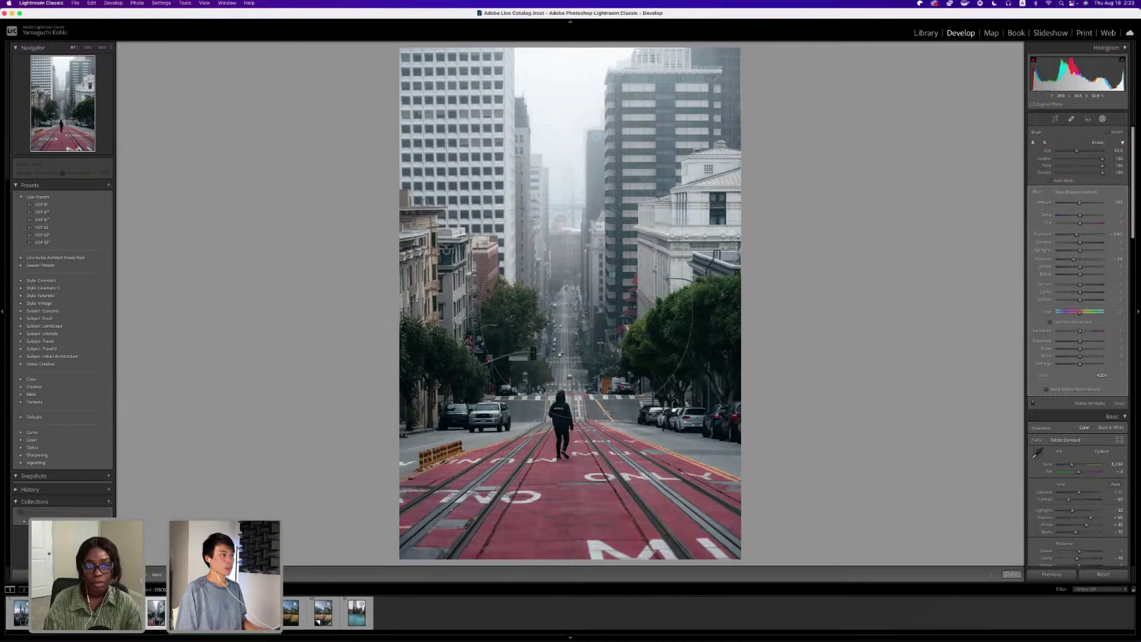
{"action": "left_click_drag", "start_coordinate": [571, 348], "coordinate": [555, 429]}
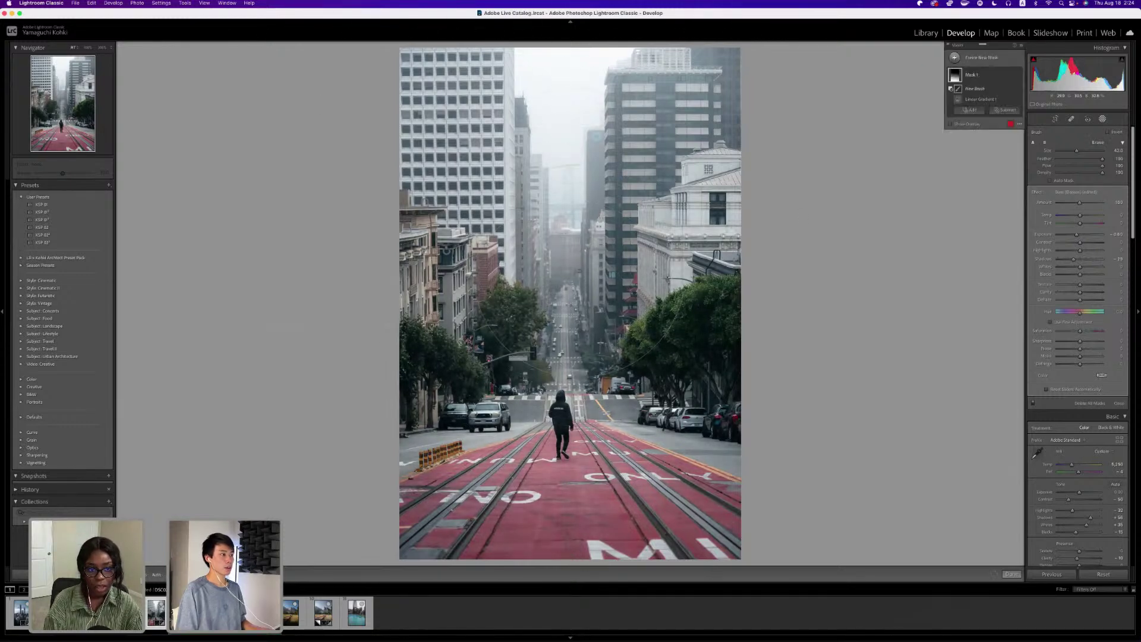
{"action": "left_click", "coordinate": [1103, 118]}
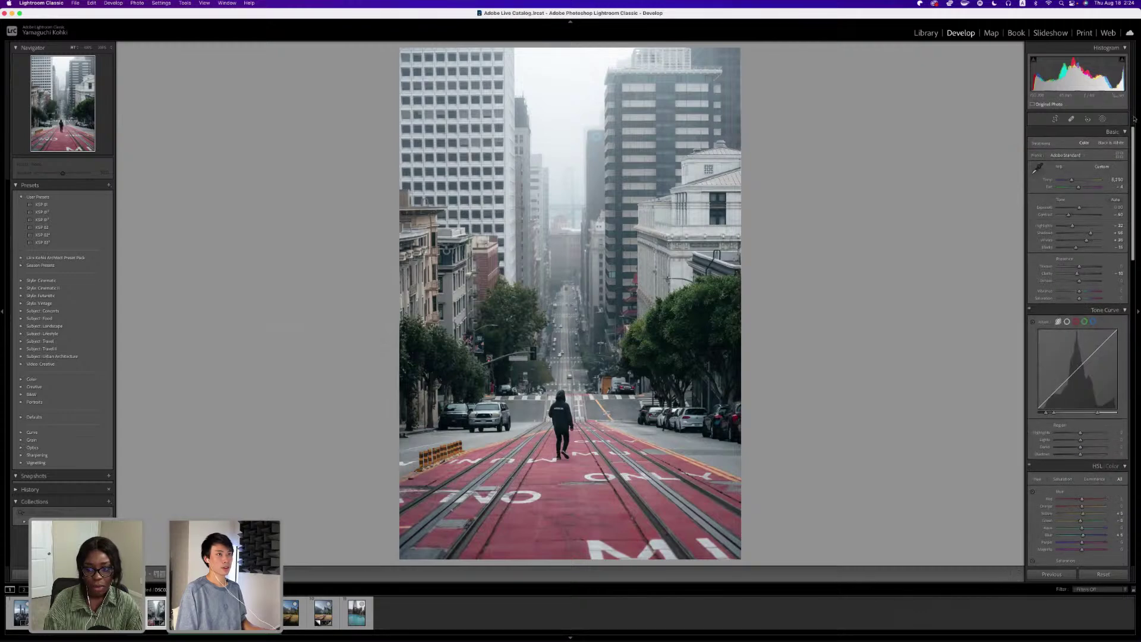
{"action": "left_click", "coordinate": [1103, 119]}
{"action": "left_click", "coordinate": [1103, 119]}
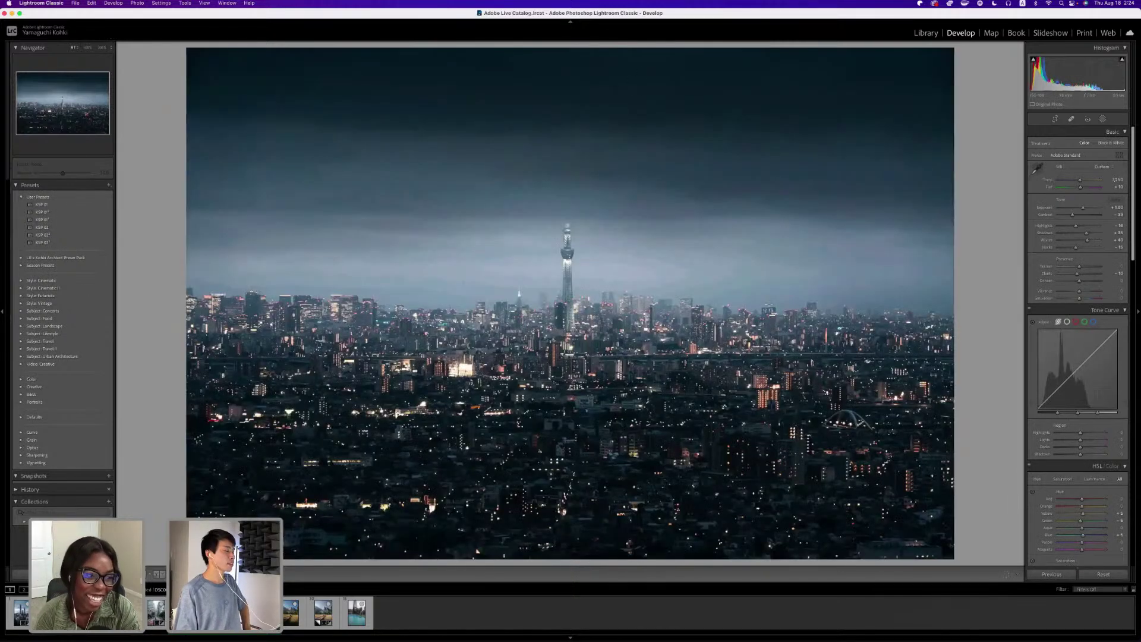
Review the skyline photo's export settings for location, file format, quality and image sizing, without exporting it.
{"action": "left_click", "coordinate": [926, 33]}
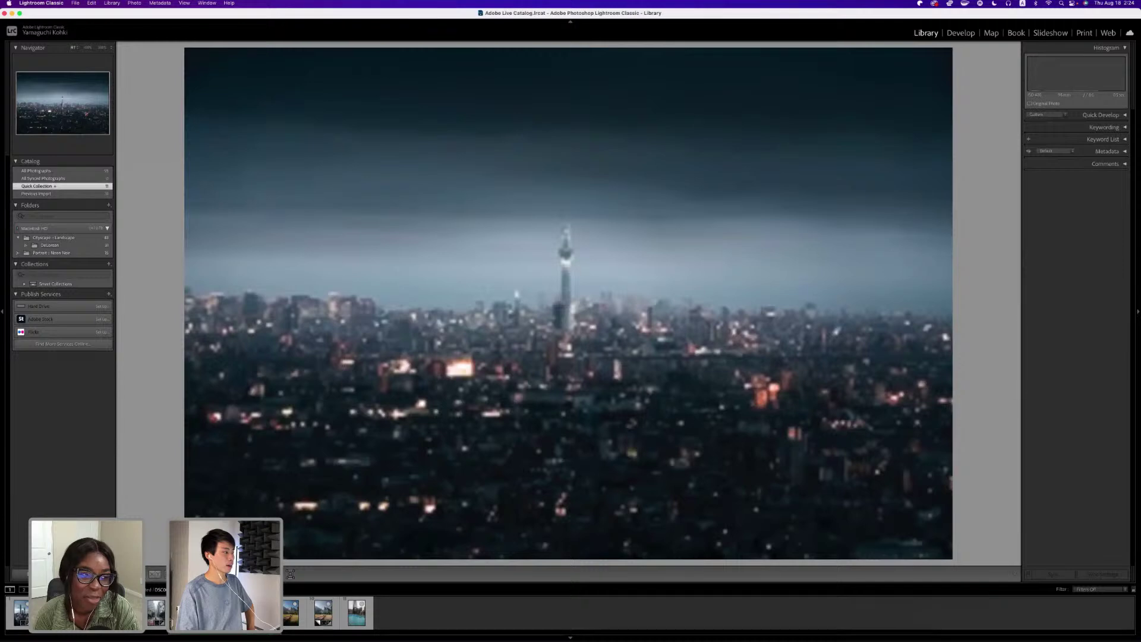
{"action": "key", "text": "super+shift+e"}
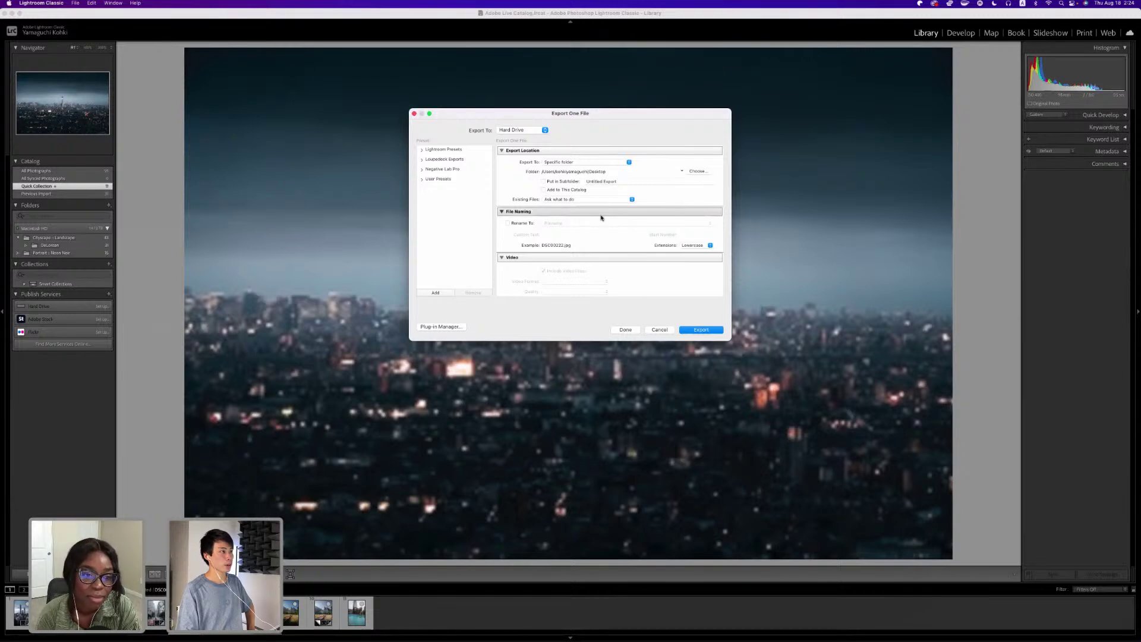
{"action": "scroll", "coordinate": [601, 217], "scroll_direction": "down", "scroll_amount": 5}
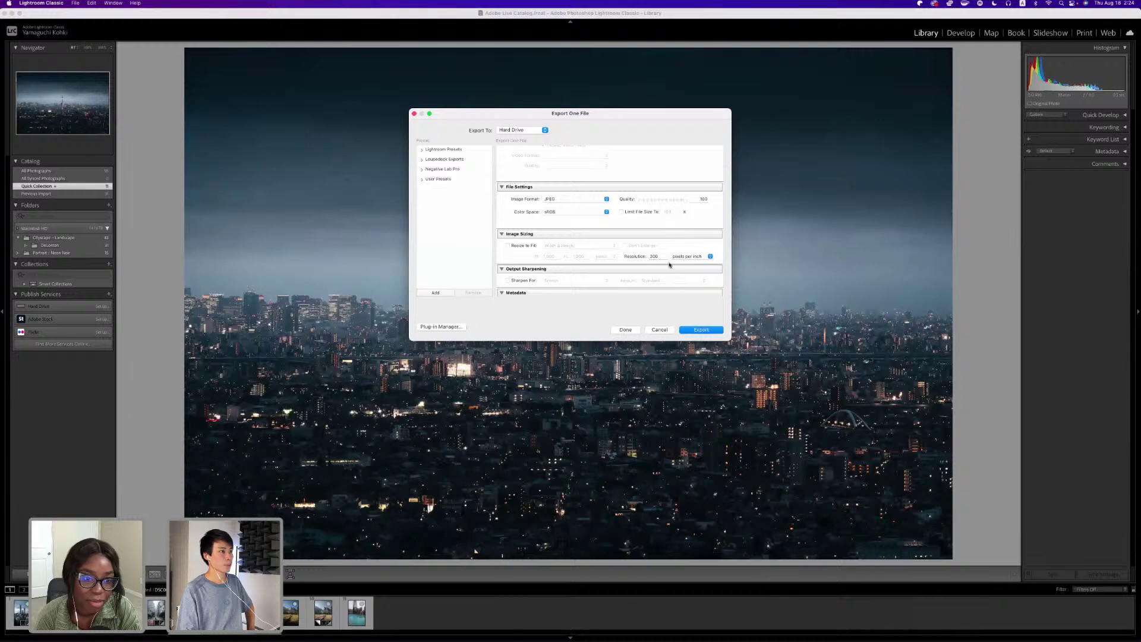
{"action": "scroll", "coordinate": [659, 253], "scroll_direction": "down", "scroll_amount": 1}
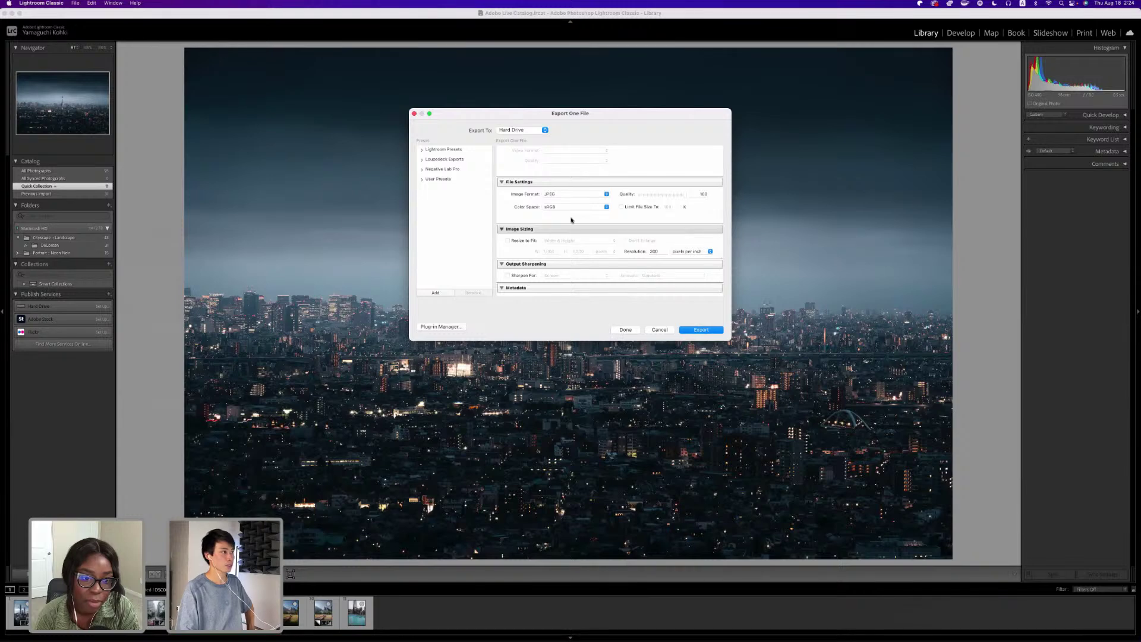
{"action": "scroll", "coordinate": [571, 221], "scroll_direction": "down", "scroll_amount": 5}
{"action": "scroll", "coordinate": [571, 220], "scroll_direction": "up", "scroll_amount": 10}
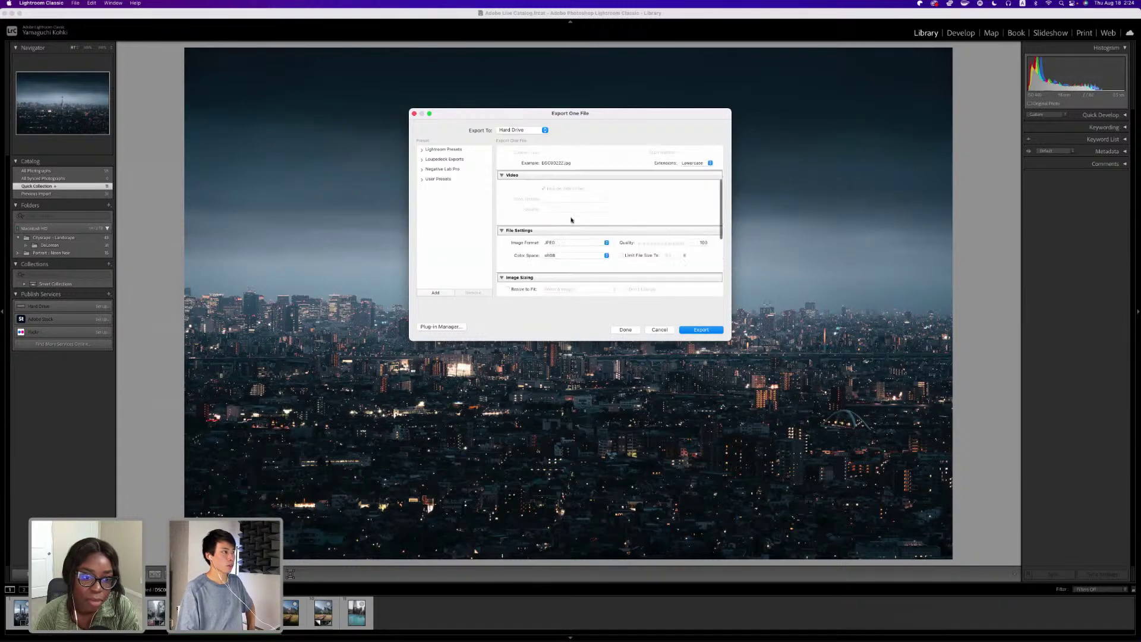
{"action": "scroll", "coordinate": [571, 219], "scroll_direction": "down", "scroll_amount": 6}
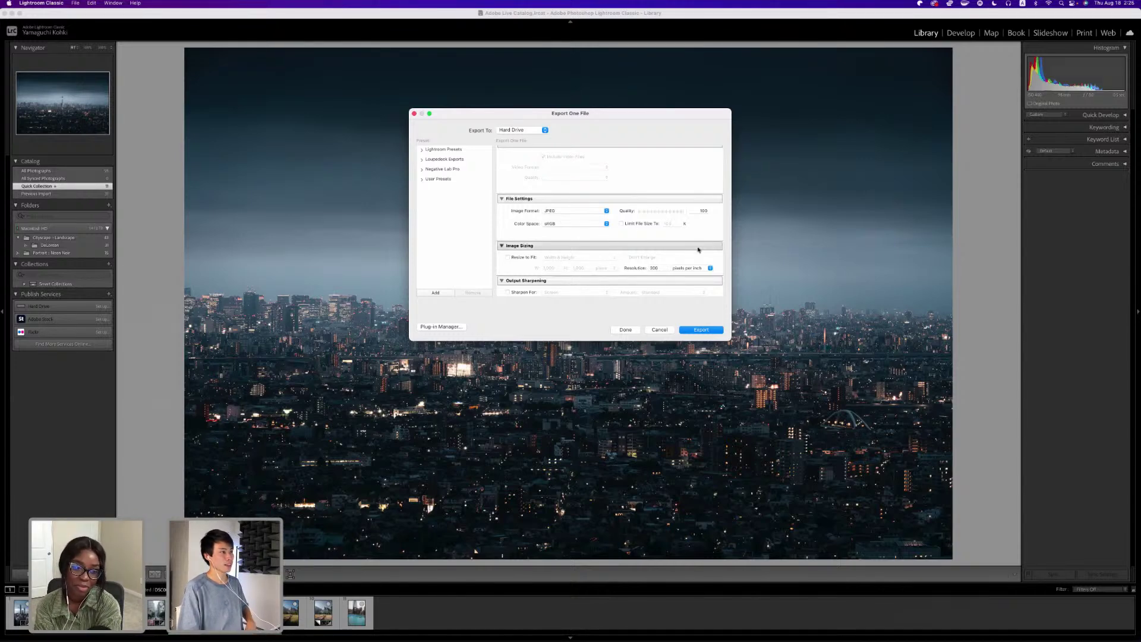
{"action": "left_click", "coordinate": [657, 332]}
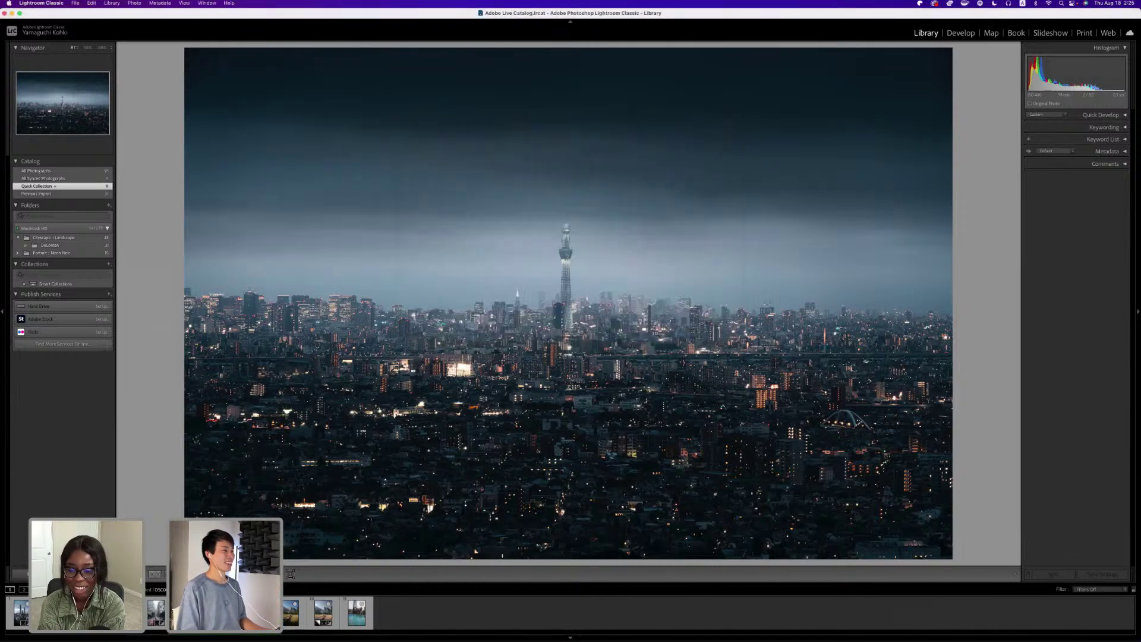
Add a radial gradient mask over the foggy sky between the street photo's buildings and slightly adjust its Exposure.
{"action": "key", "text": "Right"}
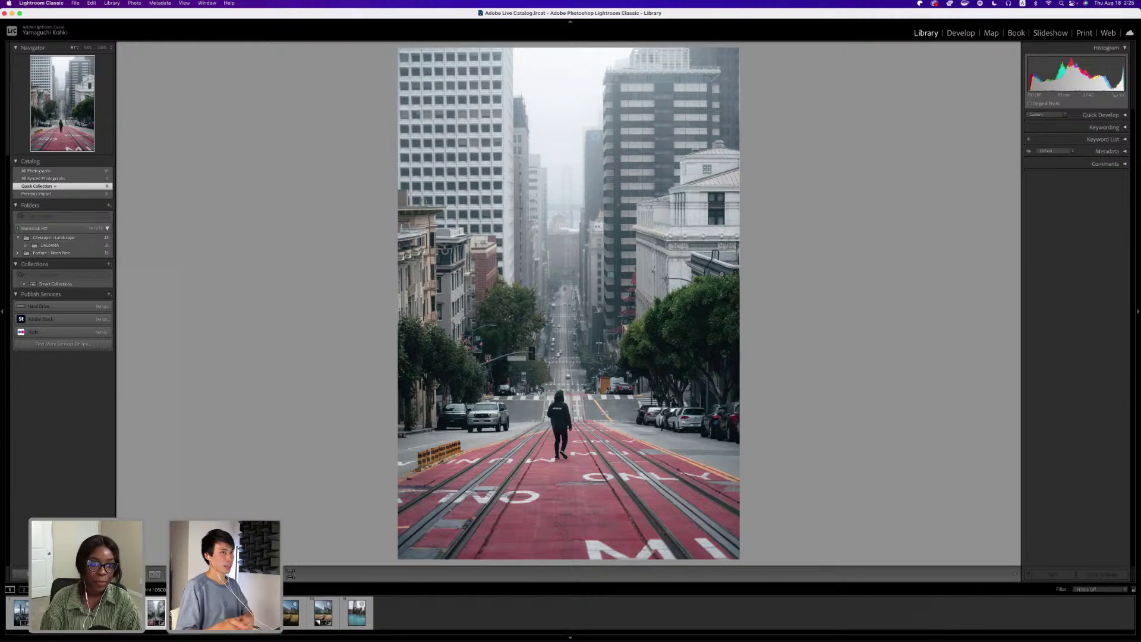
{"action": "left_click", "coordinate": [970, 33]}
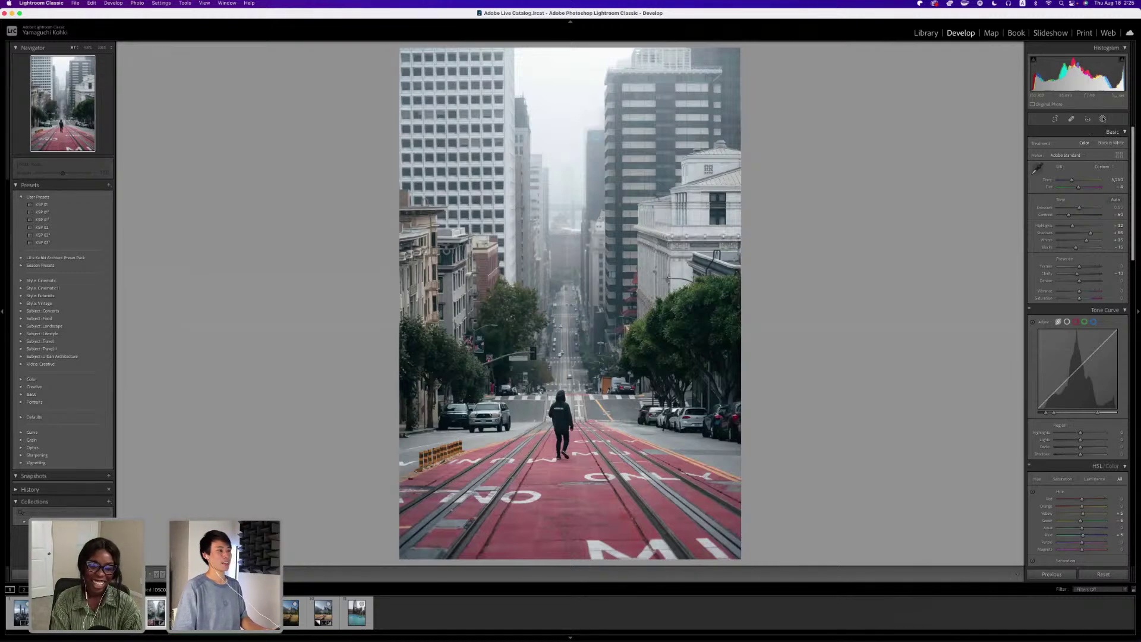
{"action": "left_click", "coordinate": [1103, 119]}
{"action": "left_click", "coordinate": [983, 58]}
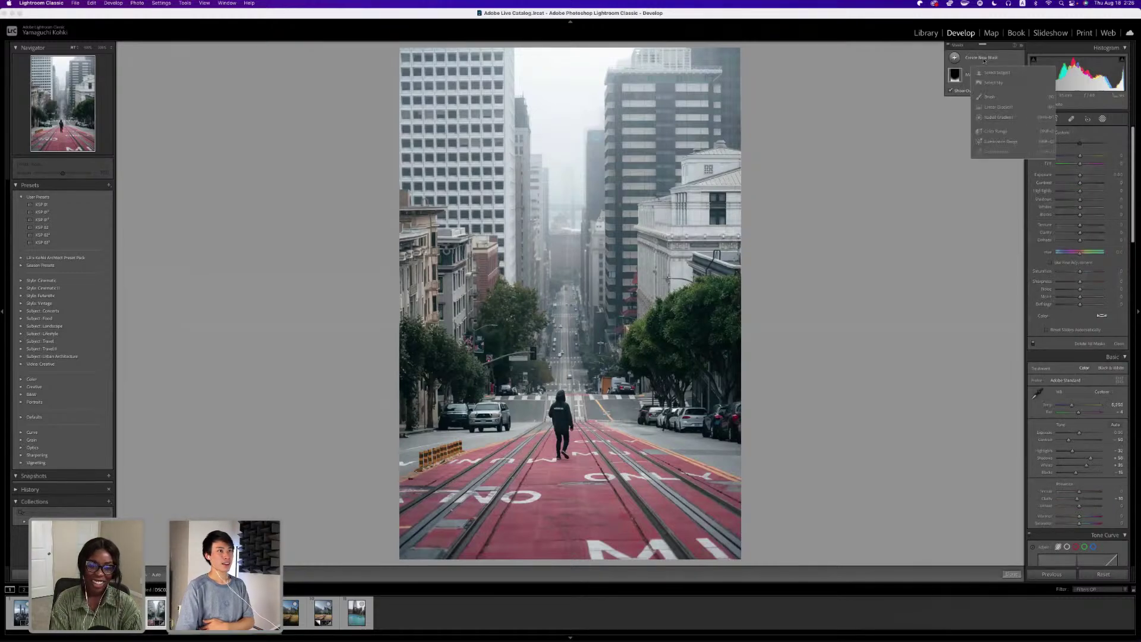
{"action": "left_click", "coordinate": [979, 117]}
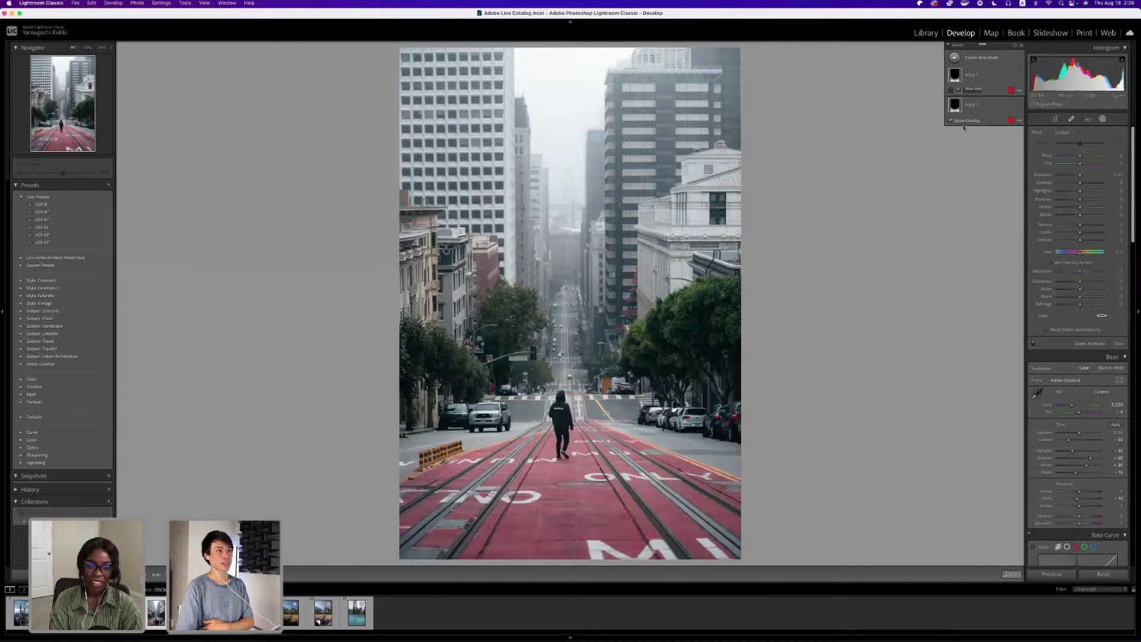
{"action": "mouse_move", "coordinate": [637, 145]}
{"action": "left_mouse_down"}
{"action": "mouse_move", "coordinate": [737, 249]}
{"action": "mouse_move", "coordinate": [713, 226]}
{"action": "mouse_move", "coordinate": [737, 179]}
{"action": "left_mouse_up"}
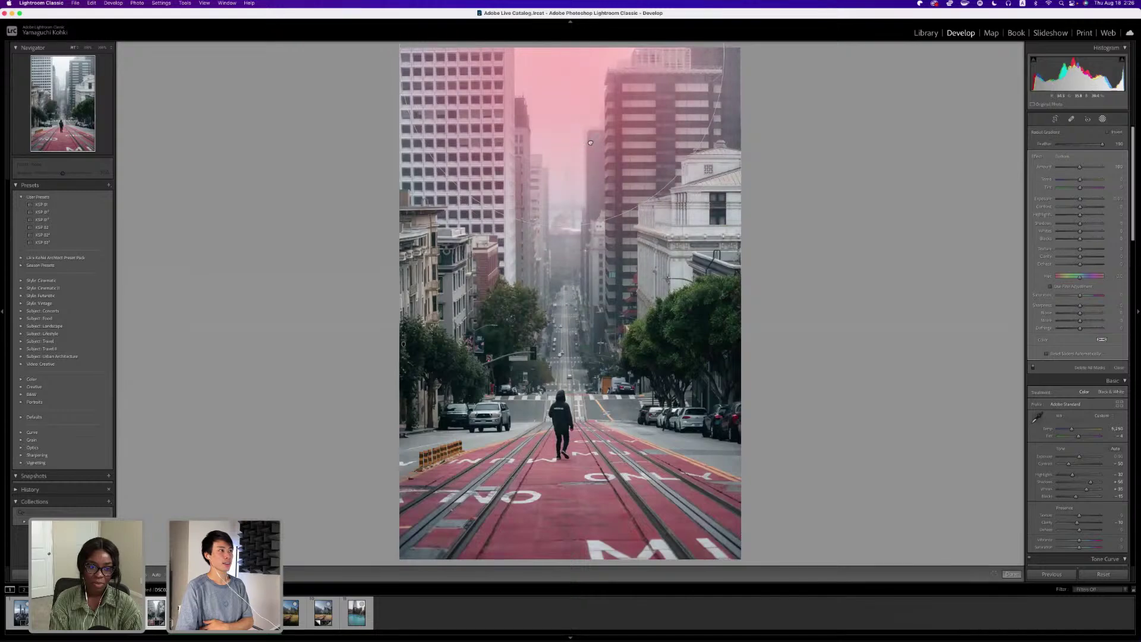
{"action": "left_click_drag", "start_coordinate": [1081, 198], "coordinate": [1079, 199]}
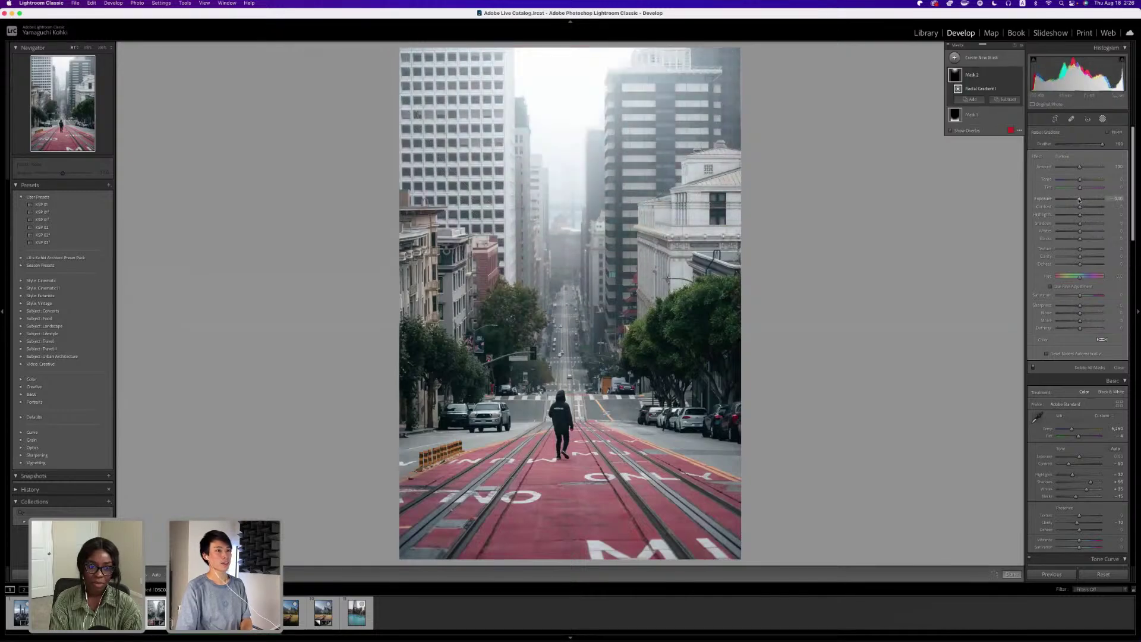
{"action": "left_click", "coordinate": [1012, 575]}
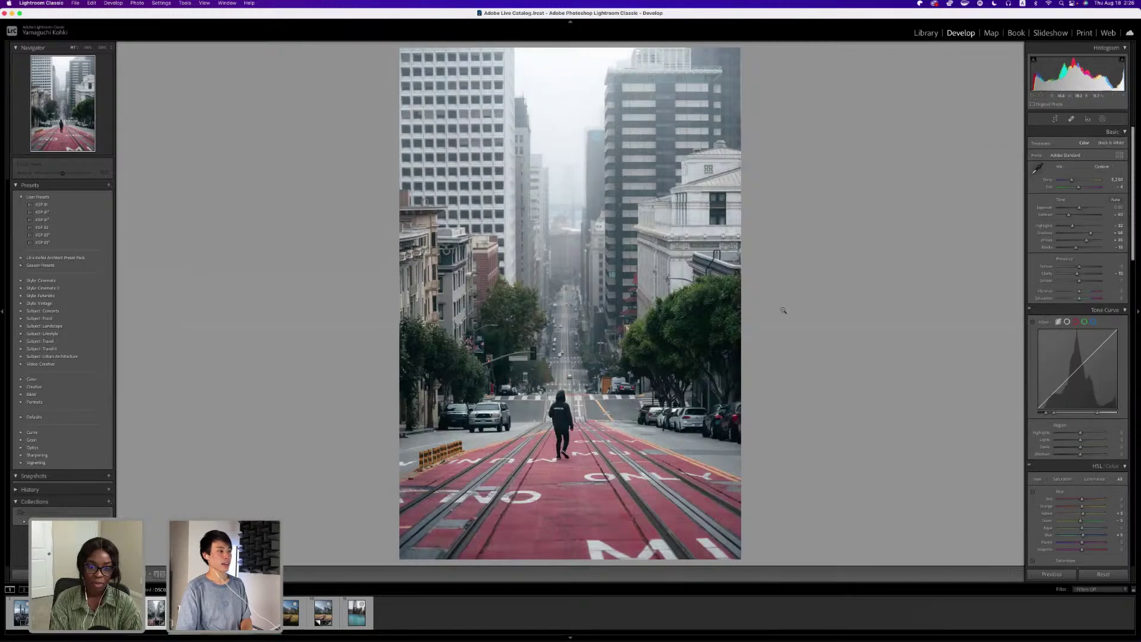
Darken the street foreground further by lowering the Exposure and Blacks of the linear gradient mask.
{"action": "left_click", "coordinate": [1103, 119]}
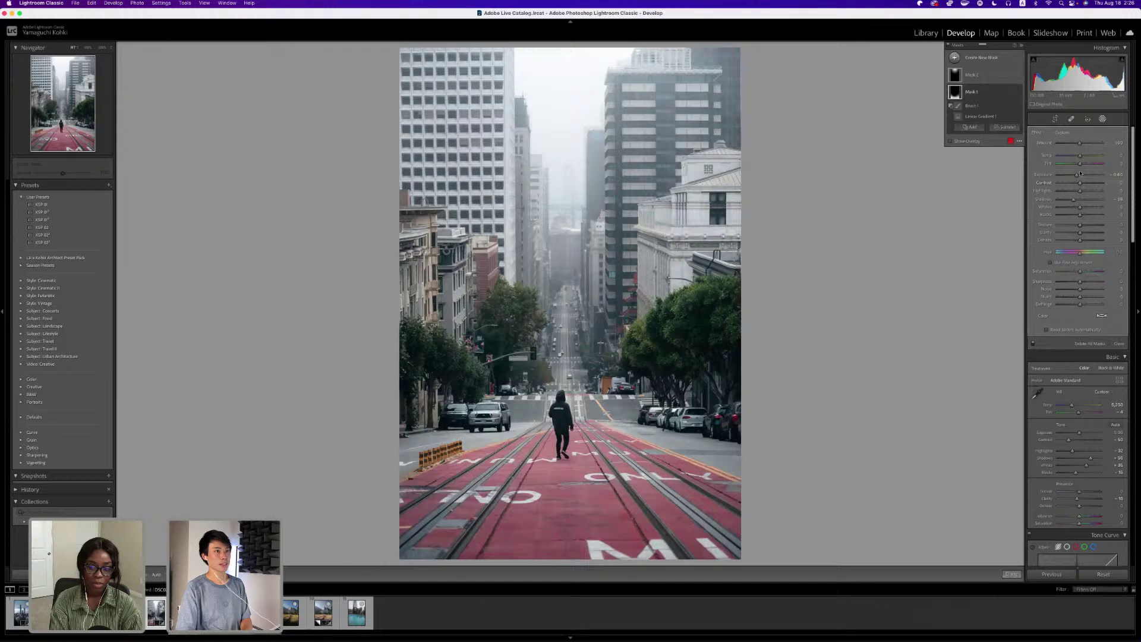
{"action": "left_click_drag", "start_coordinate": [1082, 175], "coordinate": [1080, 175]}
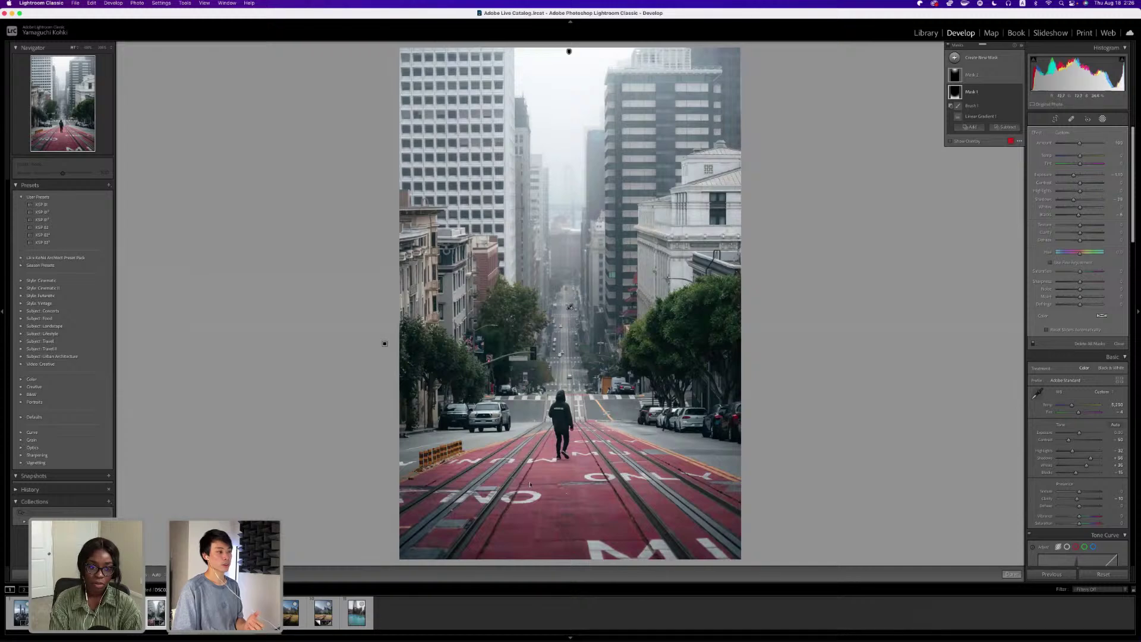
{"action": "left_click", "coordinate": [1012, 574]}
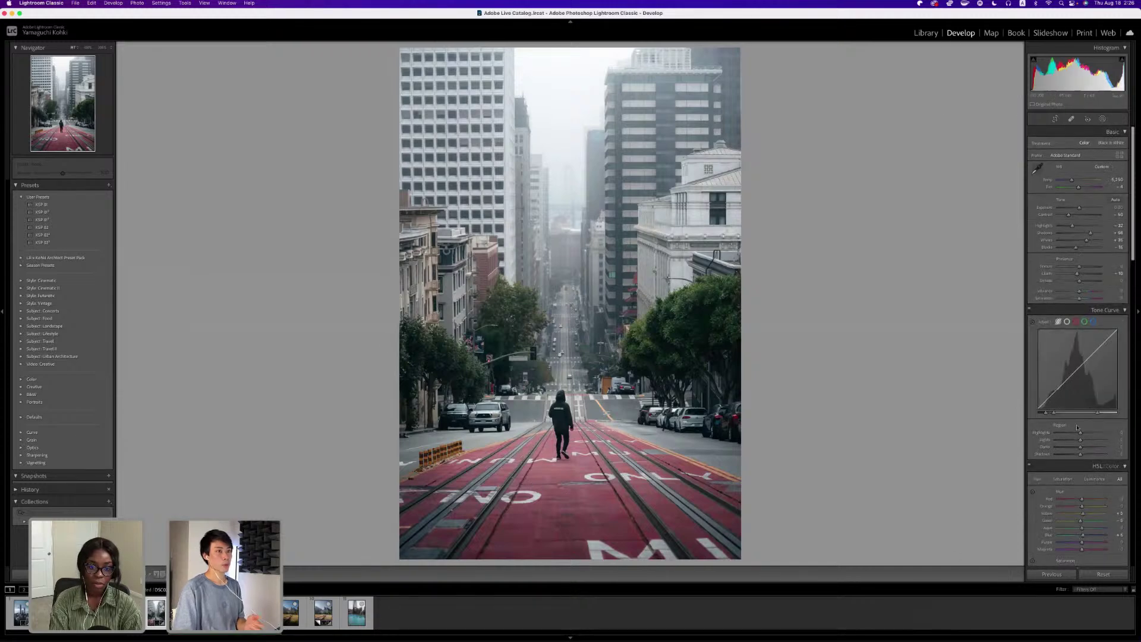
Slightly lower the red Luminance in HSL to darken the red road surface.
{"action": "scroll", "coordinate": [1061, 458], "scroll_direction": "down", "scroll_amount": 4}
{"action": "scroll", "coordinate": [1061, 459], "scroll_direction": "down", "scroll_amount": 1}
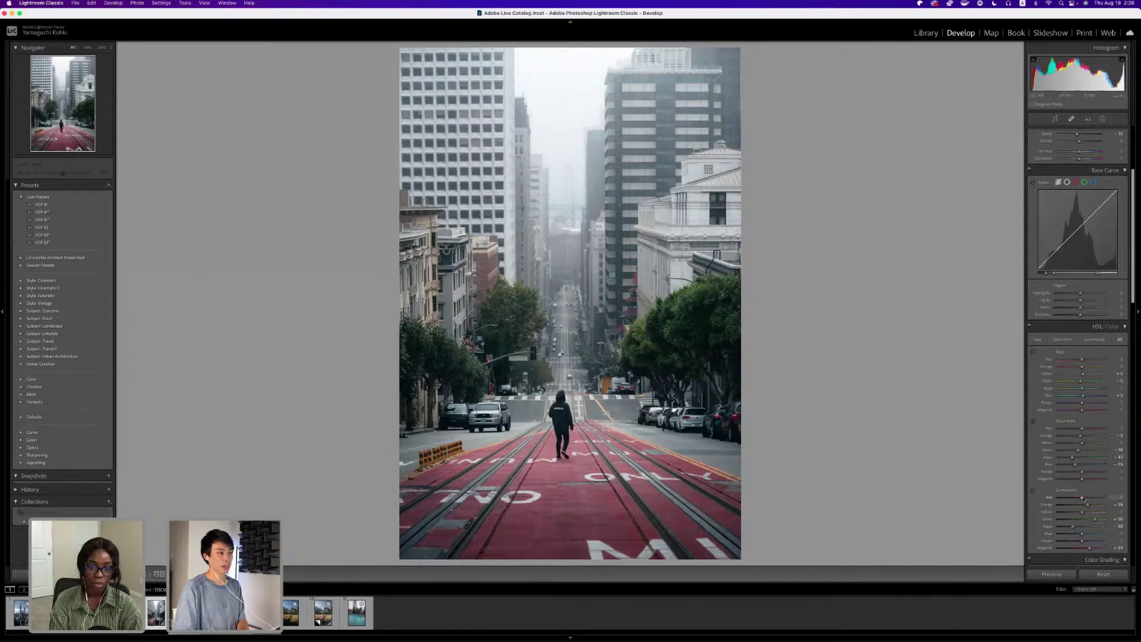
{"action": "mouse_move", "coordinate": [1082, 498]}
{"action": "left_mouse_down"}
{"action": "mouse_move", "coordinate": [1068, 500]}
{"action": "mouse_move", "coordinate": [1081, 501]}
{"action": "left_mouse_up"}
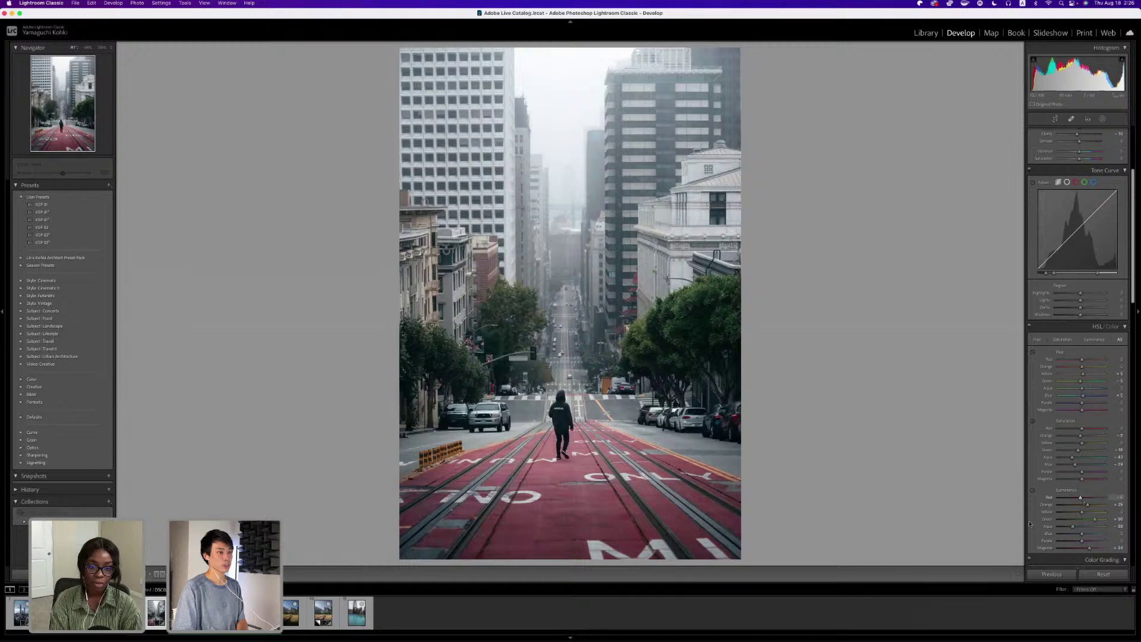
Toggle the foreground mask's visibility to compare the street with and without the darkening.
{"action": "left_click", "coordinate": [1103, 119]}
{"action": "left_click", "coordinate": [1018, 93]}
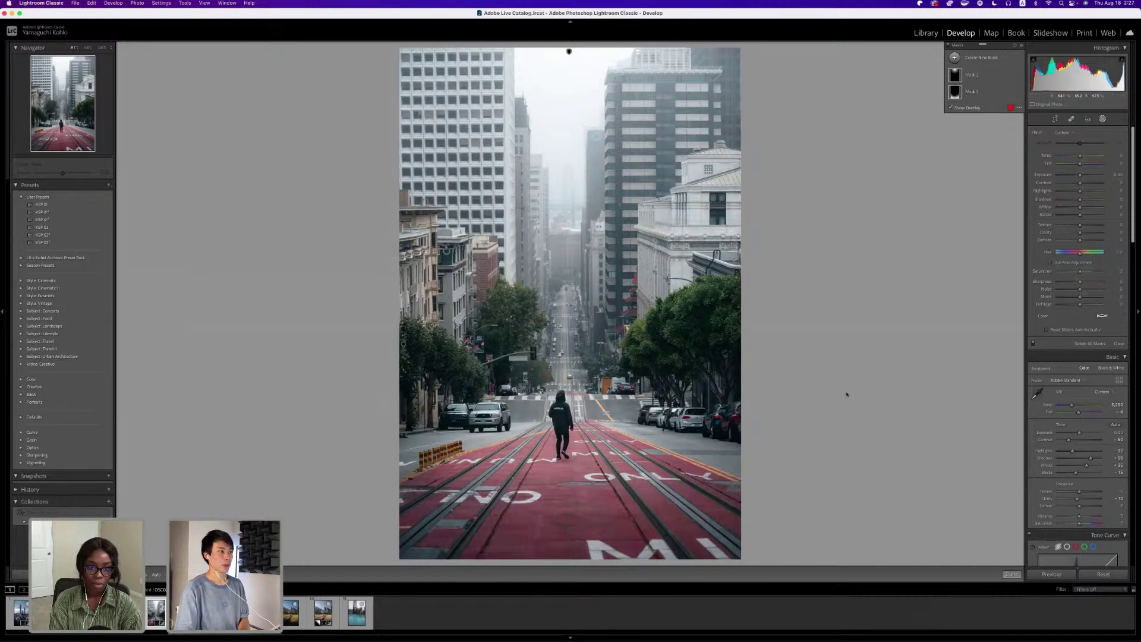
{"action": "left_click", "coordinate": [1011, 575]}
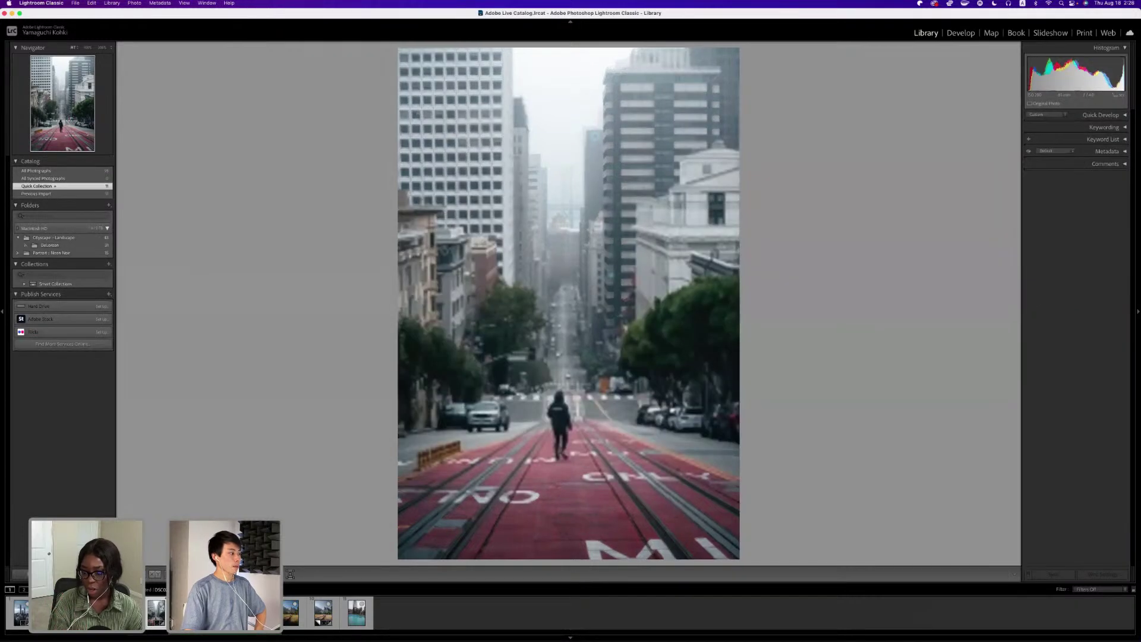
Review the street photo's export settings for file format, quality, resolution and metadata.
{"action": "key", "text": "super+shift+e"}
{"action": "scroll", "coordinate": [618, 207], "scroll_direction": "down", "scroll_amount": 5}
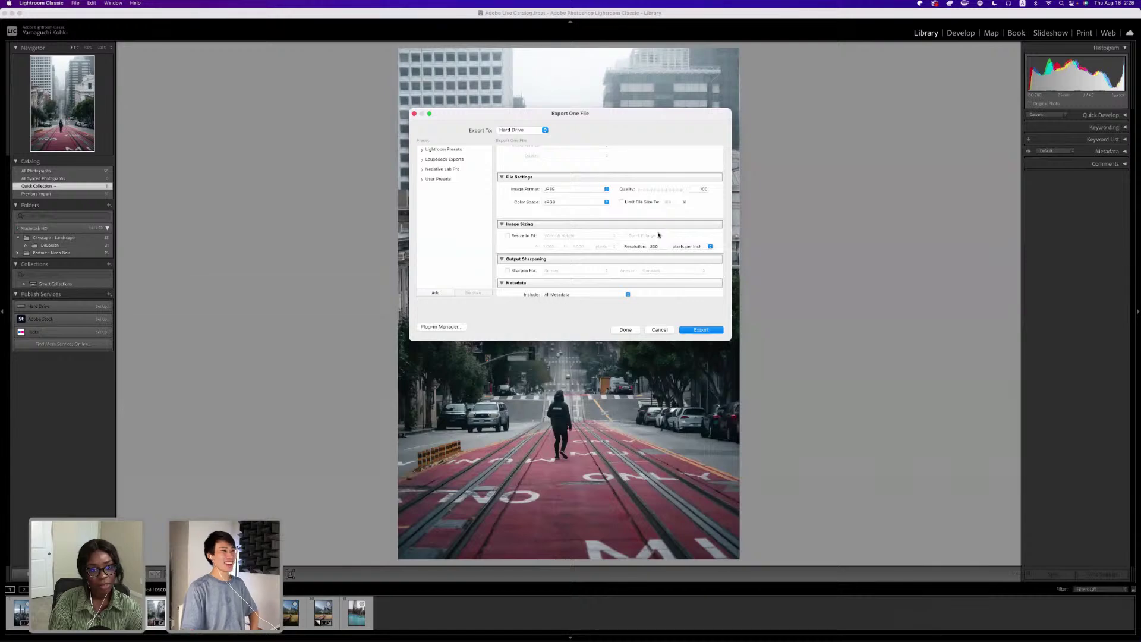
{"action": "scroll", "coordinate": [661, 236], "scroll_direction": "down", "scroll_amount": 1}
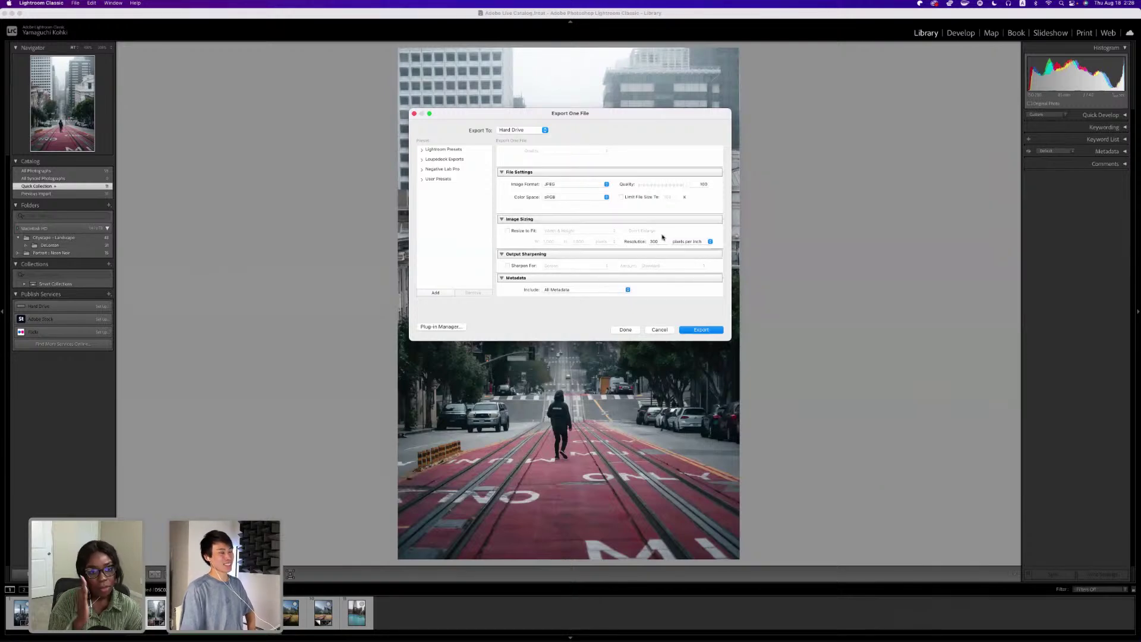
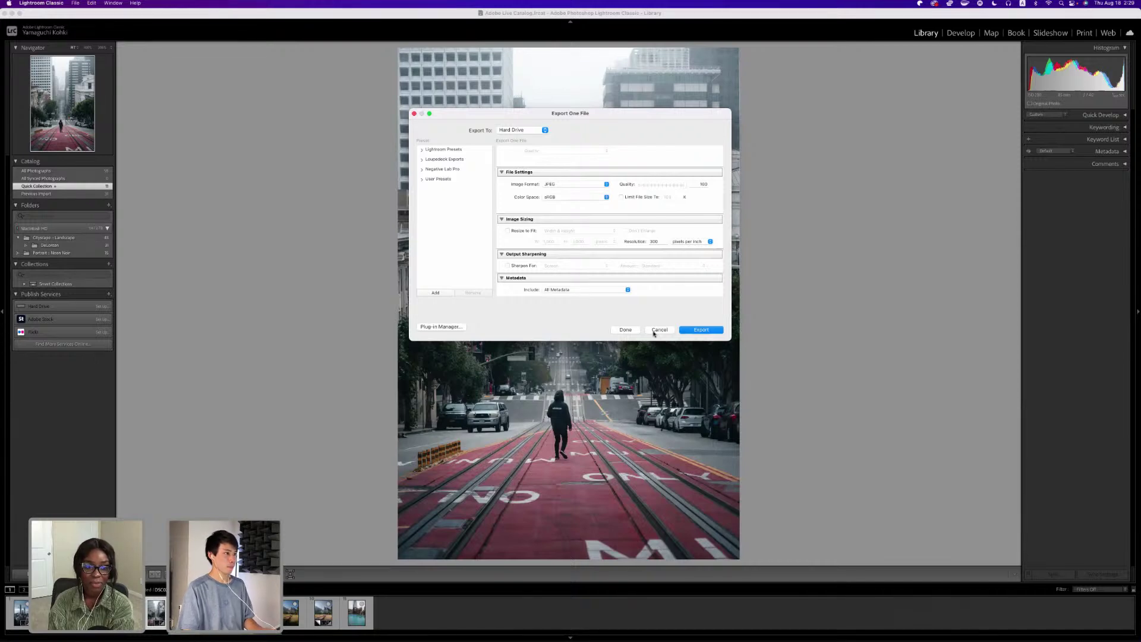
Cancel the photo export and open the mountain boardwalk photo for developing.
{"action": "left_click", "coordinate": [655, 330]}
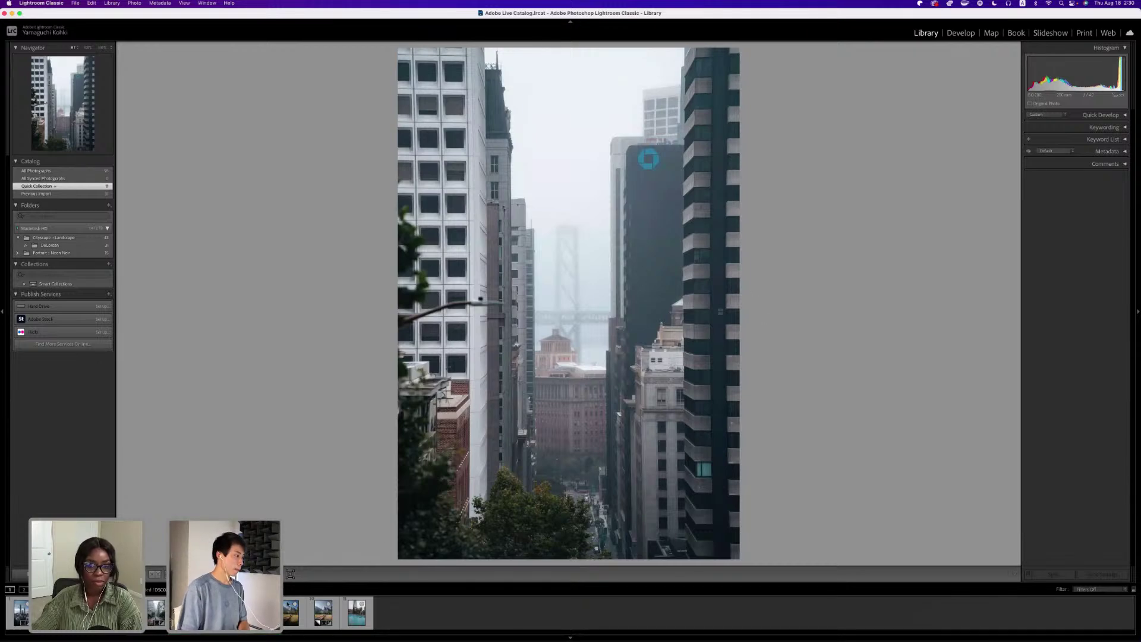
{"action": "key", "text": "Right"}
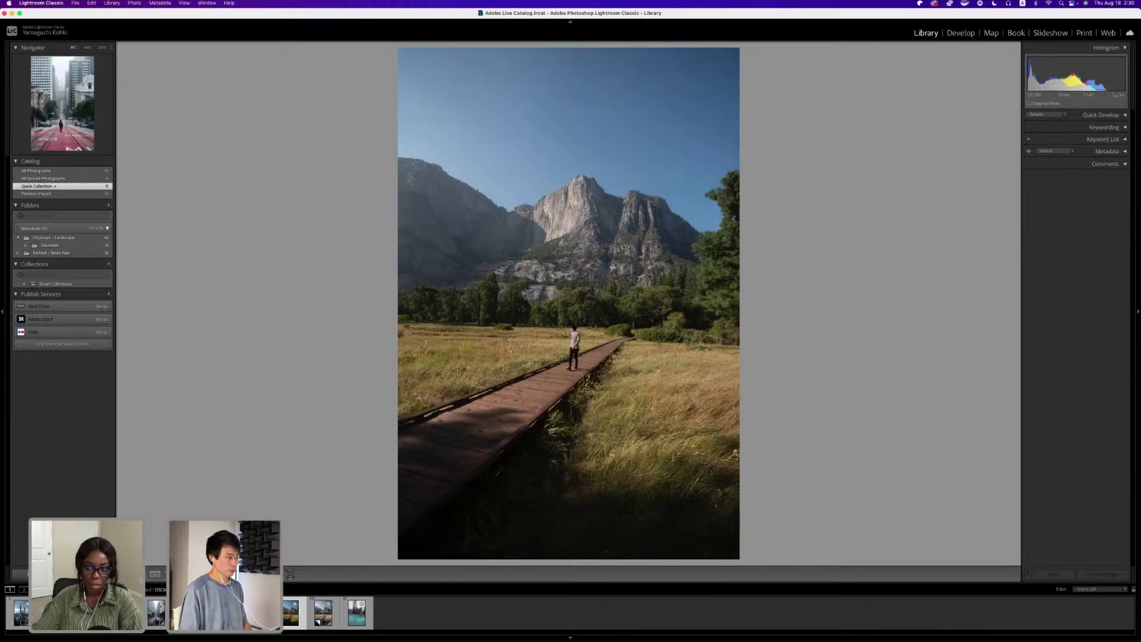
{"action": "key", "text": "Left"}
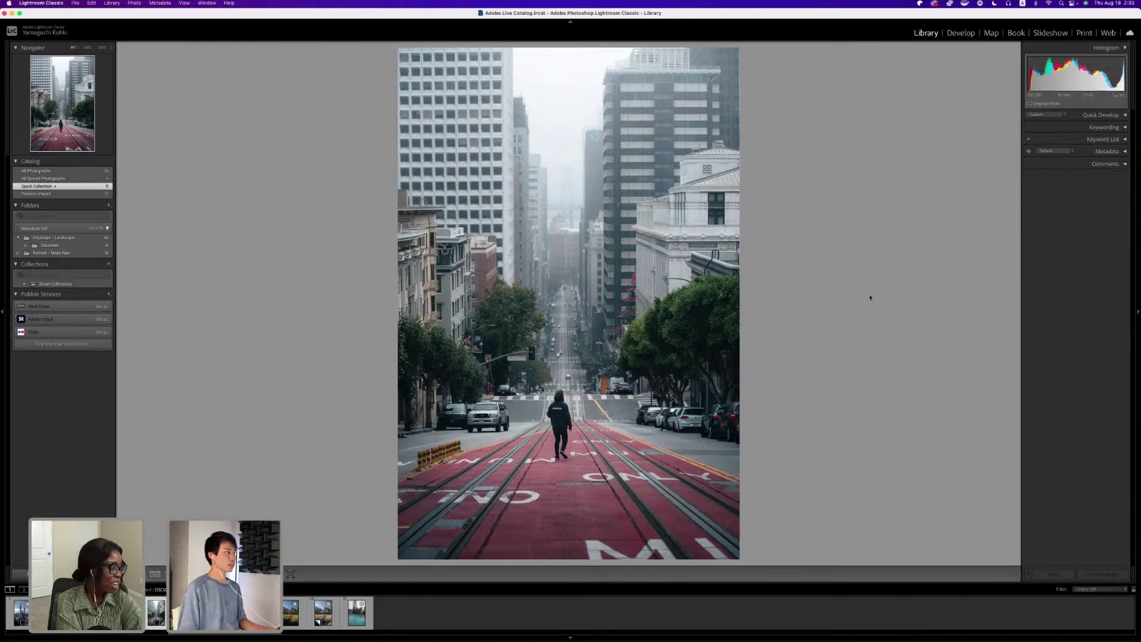
{"action": "key", "text": "Right"}
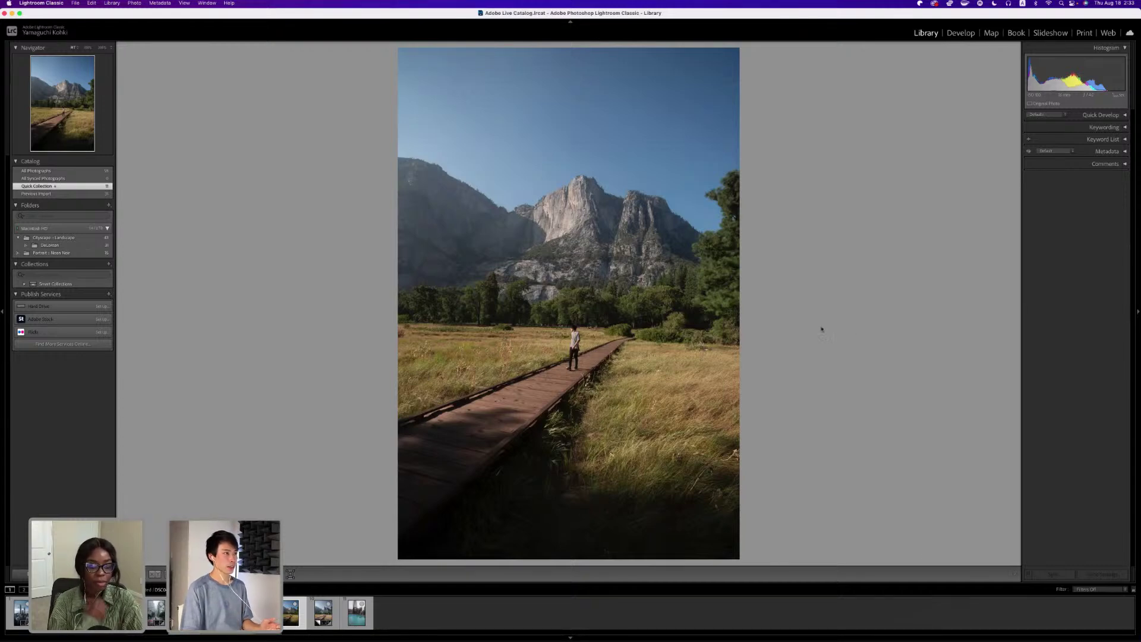
{"action": "left_click", "coordinate": [961, 33]}
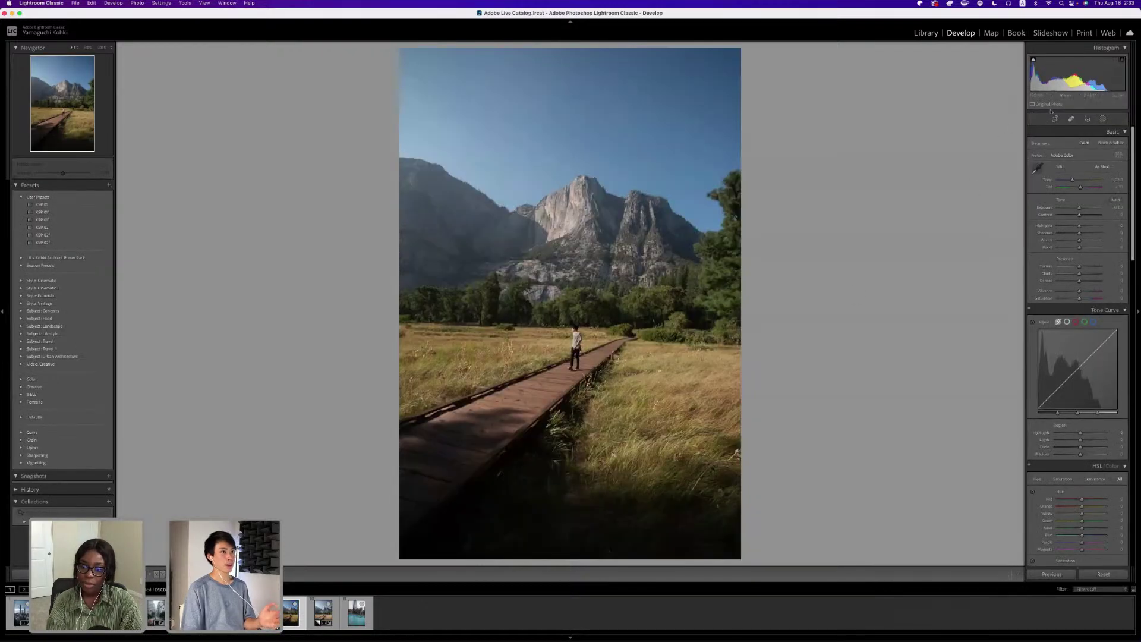
Straighten the boardwalk photo with a slight crop rotation, keeping the original aspect ratio.
{"action": "key", "text": "r"}
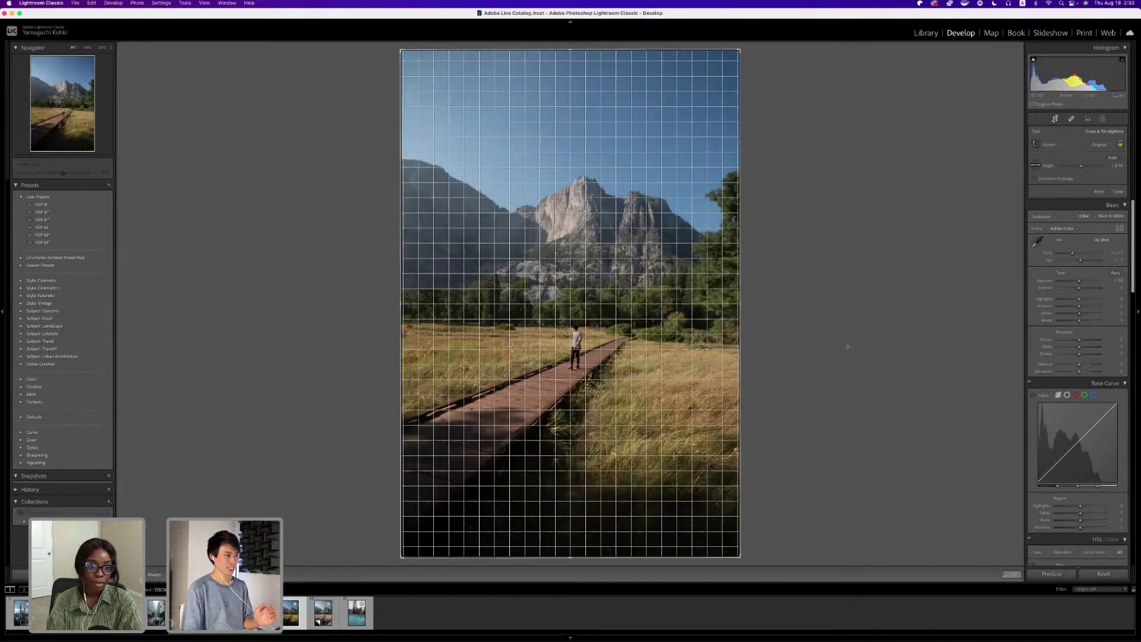
{"action": "key", "text": "Return"}
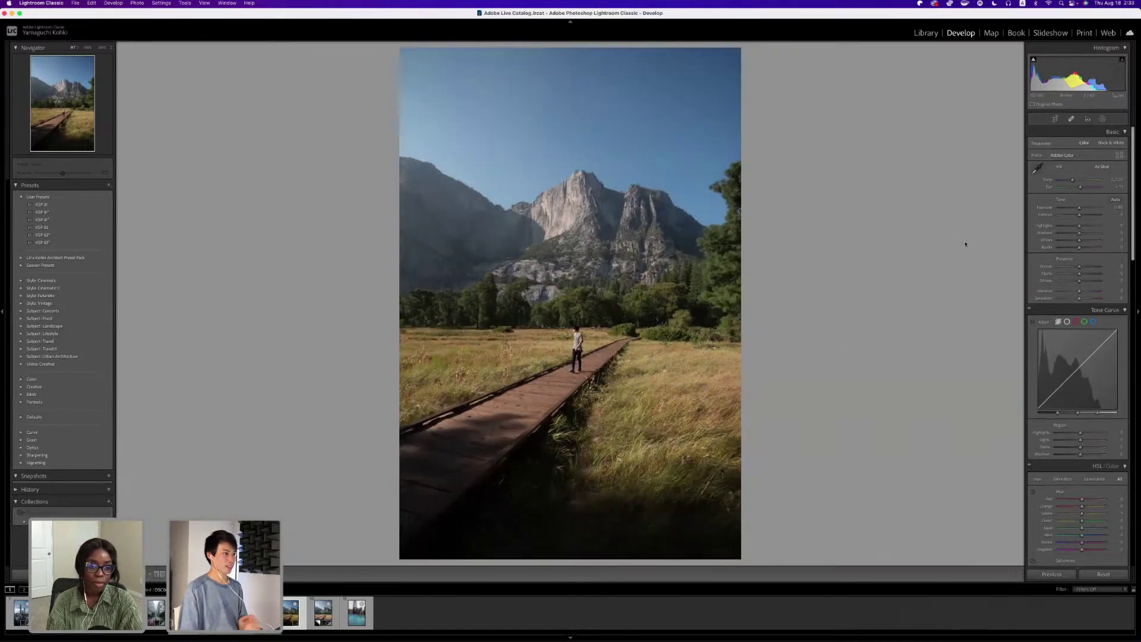
{"action": "left_click_drag", "start_coordinate": [642, 292], "coordinate": [808, 320]}
{"action": "left_click", "coordinate": [1055, 119]}
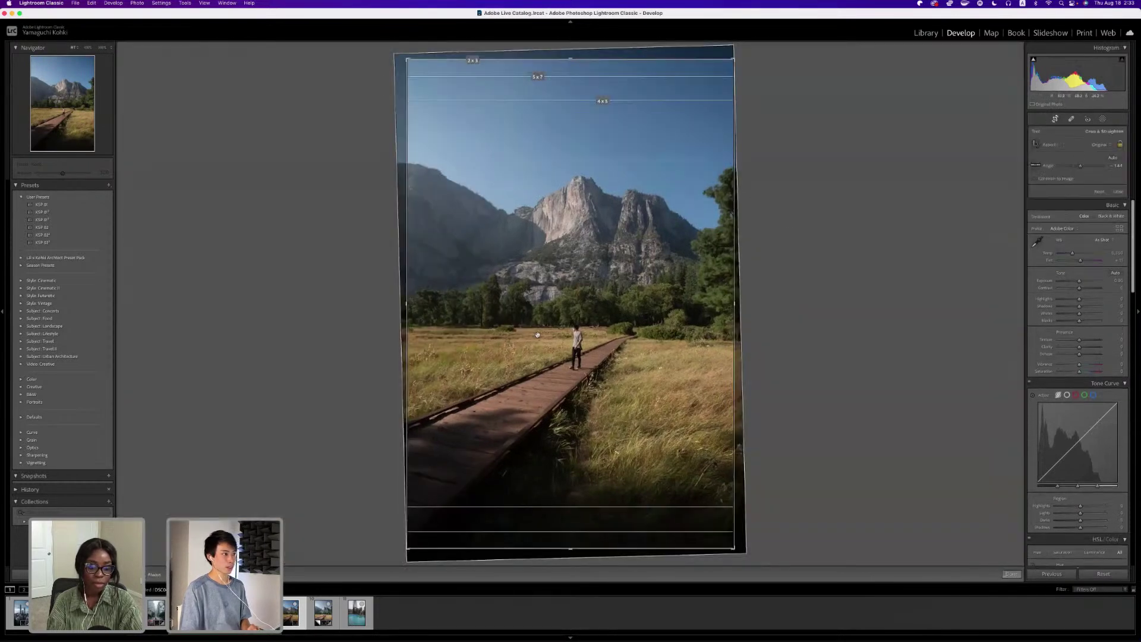
{"action": "left_click_drag", "start_coordinate": [826, 323], "coordinate": [826, 323]}
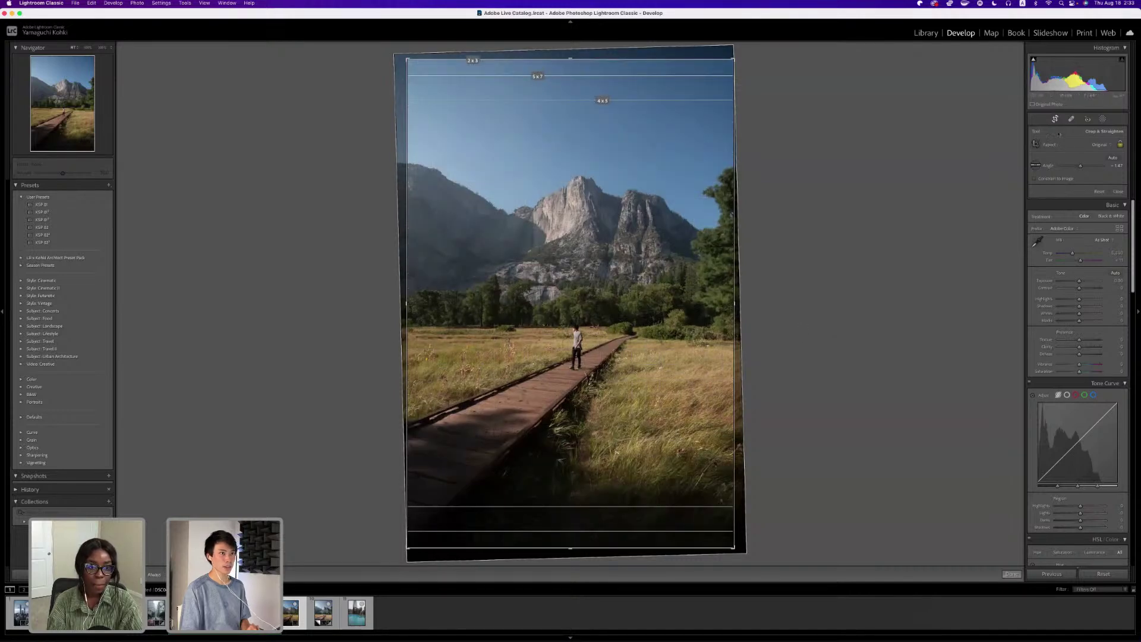
{"action": "left_click_drag", "start_coordinate": [918, 364], "coordinate": [918, 365]}
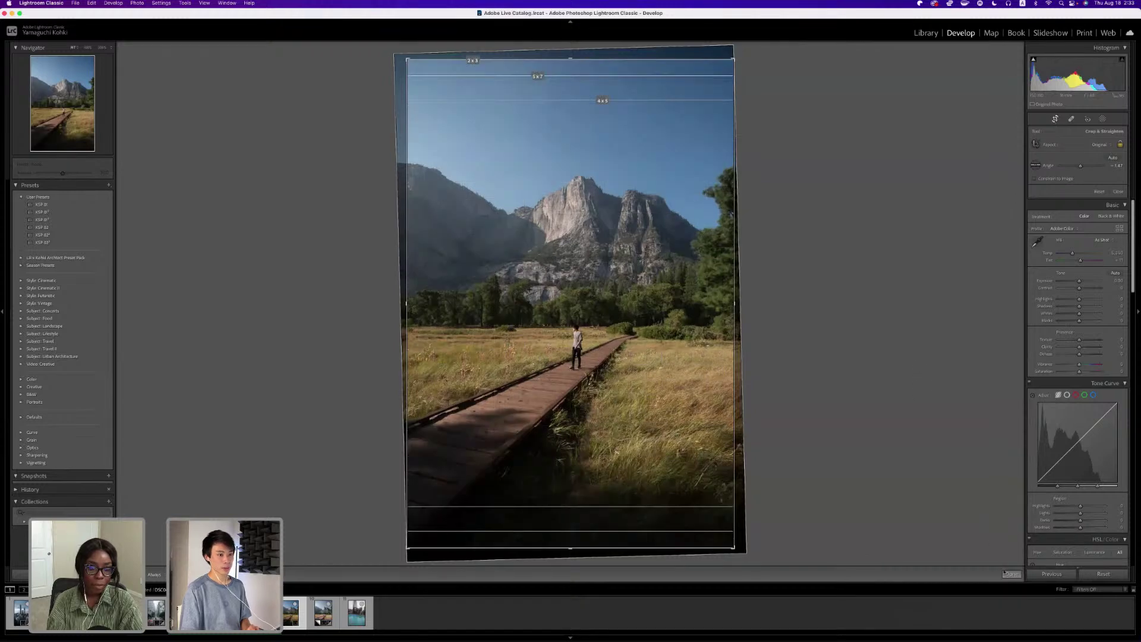
{"action": "key", "text": "Return"}
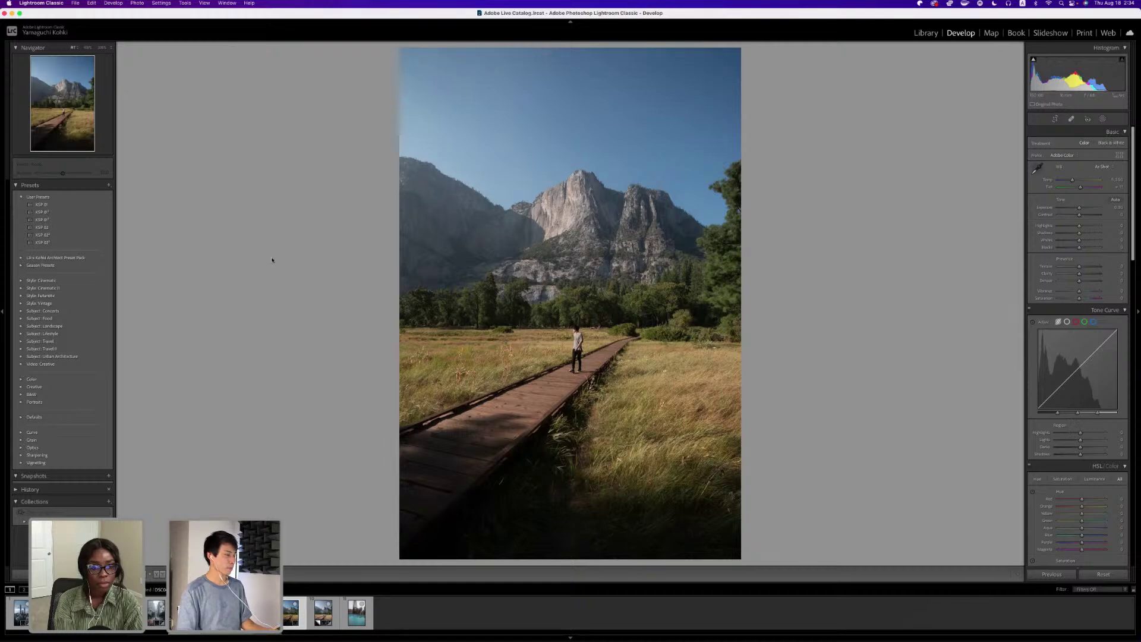
Apply the first user preset to the boardwalk photo.
{"action": "left_click", "coordinate": [59, 204]}
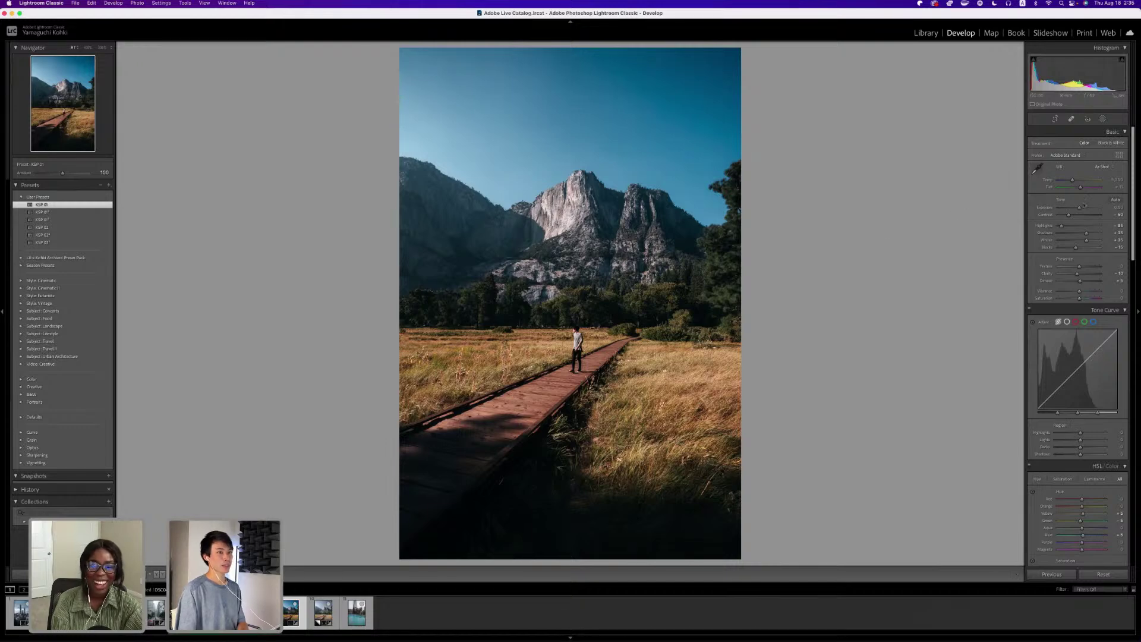
{"action": "left_click_drag", "start_coordinate": [1084, 205], "coordinate": [1085, 207]}
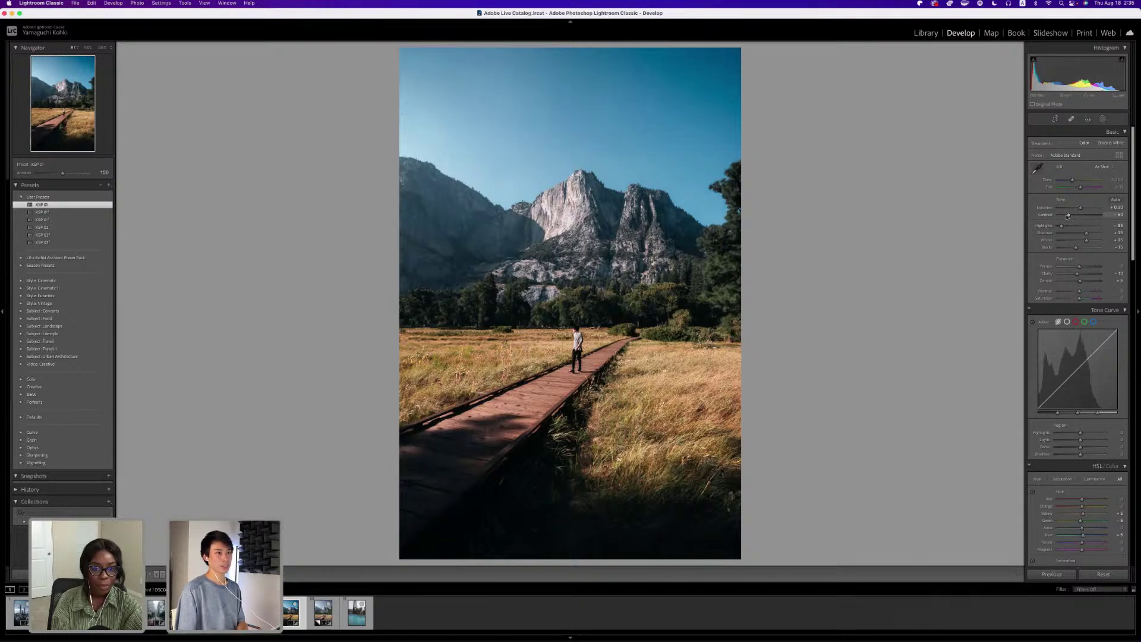
{"action": "left_click_drag", "start_coordinate": [1068, 217], "coordinate": [1062, 217]}
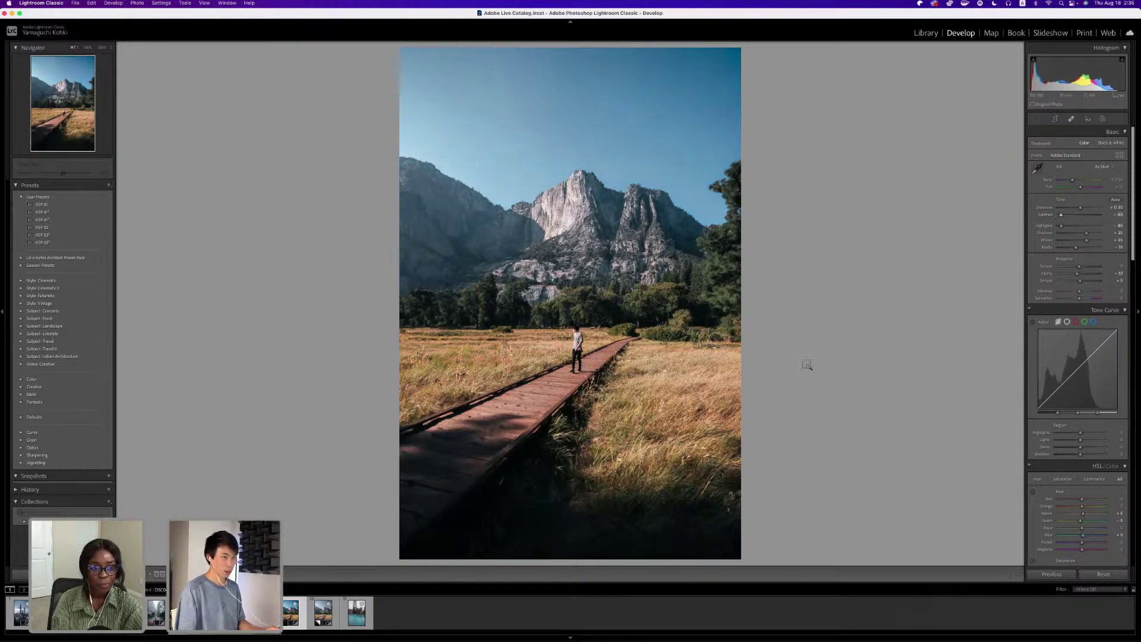
{"action": "key", "text": "super+z"}
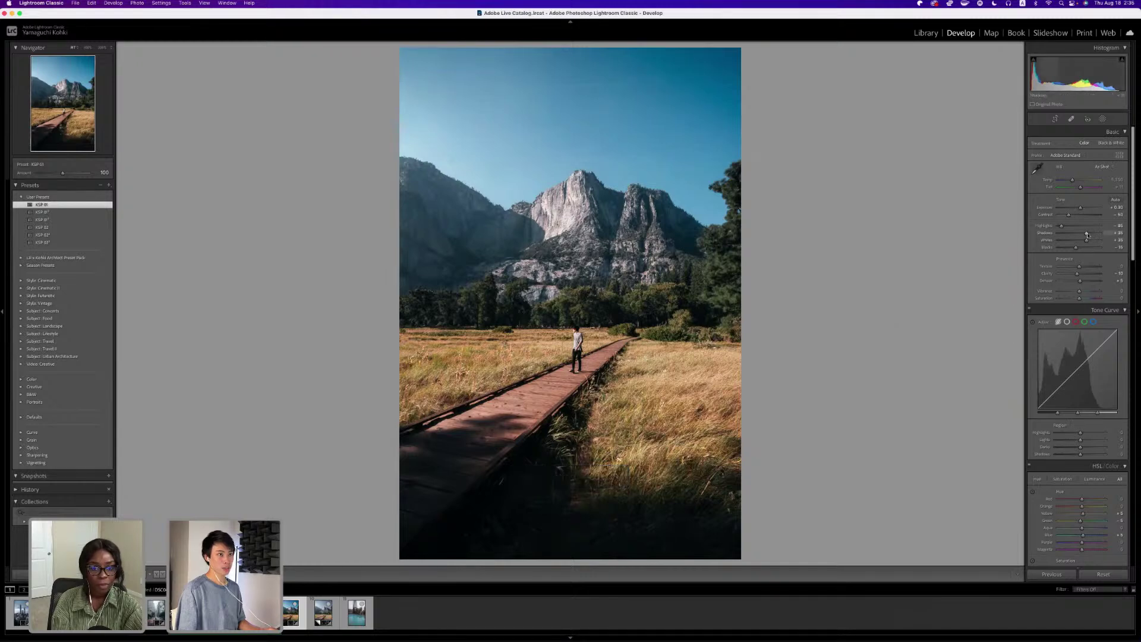
{"action": "left_click_drag", "start_coordinate": [1088, 233], "coordinate": [1060, 226]}
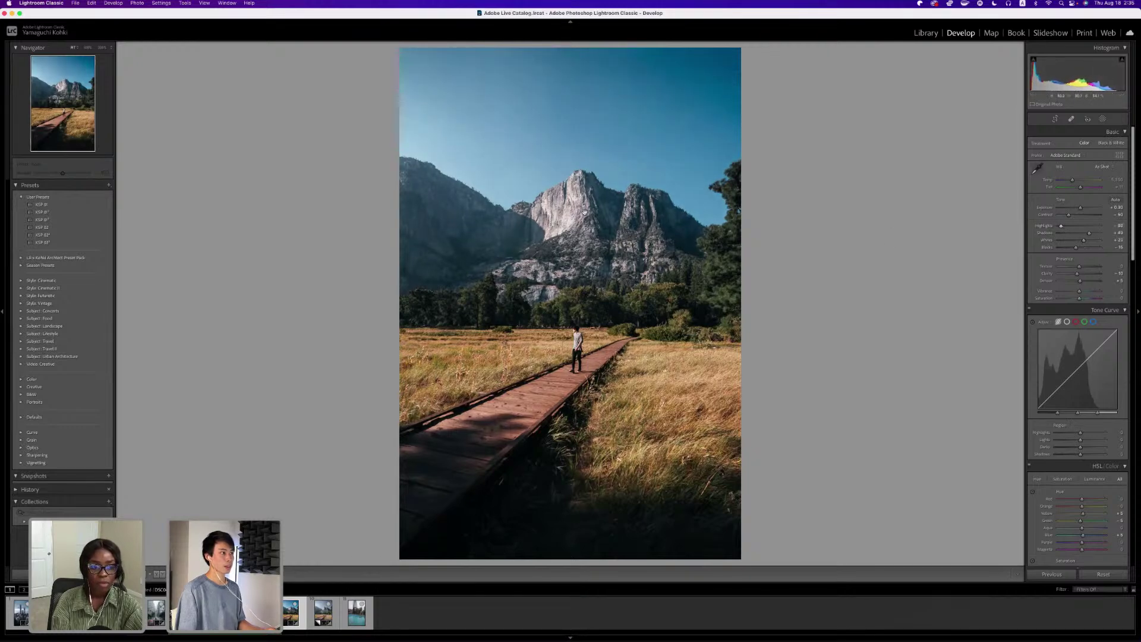
{"action": "key", "text": "z"}
{"action": "key", "text": "z"}
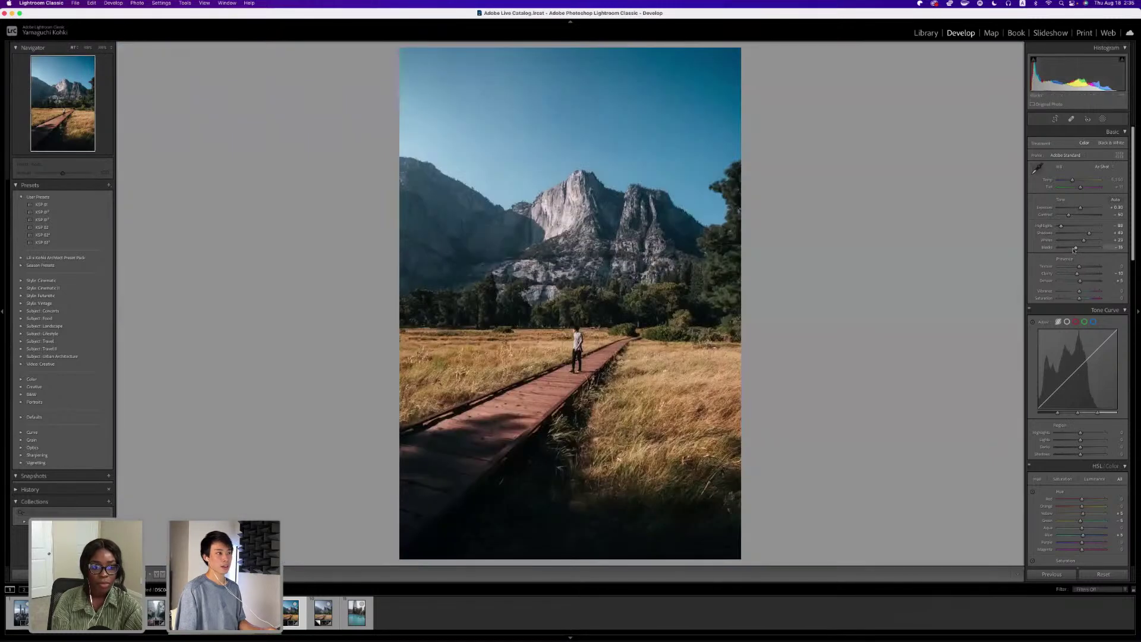
{"action": "left_click_drag", "start_coordinate": [1075, 249], "coordinate": [1082, 250]}
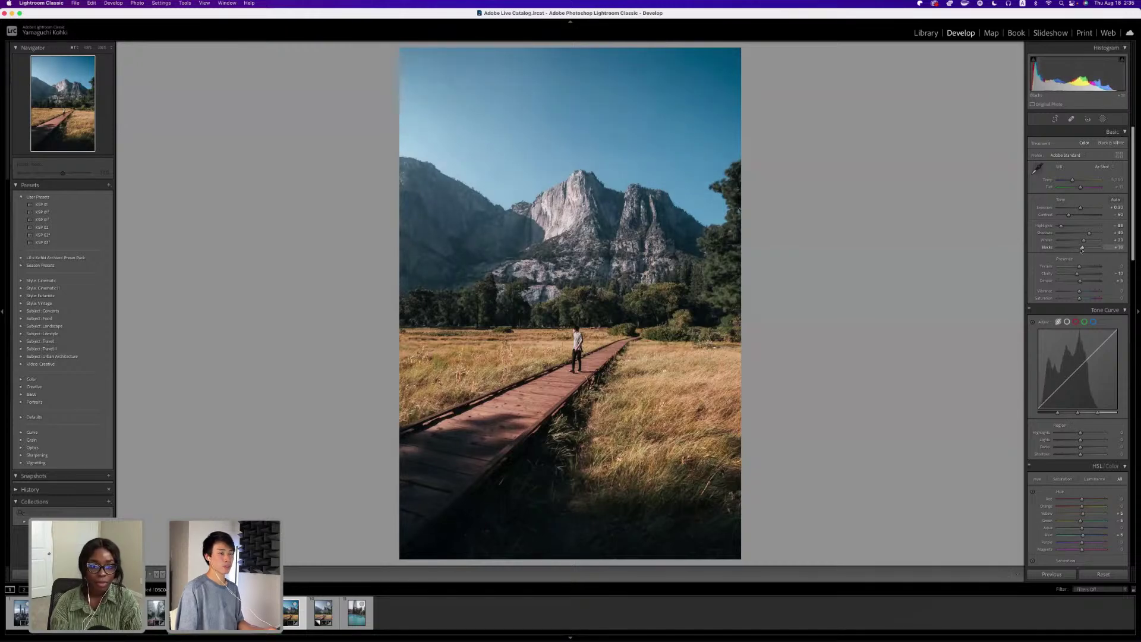
{"action": "key", "text": "super+z"}
{"action": "left_click_drag", "start_coordinate": [1085, 250], "coordinate": [1075, 249]}
{"action": "key", "text": "super+z"}
{"action": "key", "text": "super+z"}
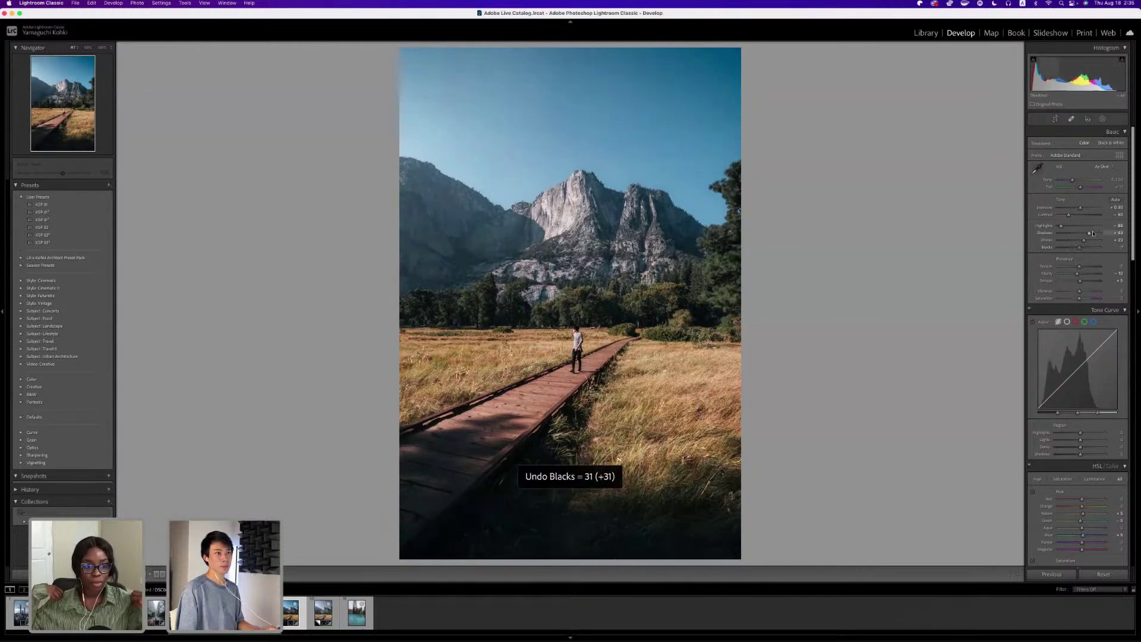
{"action": "key", "text": "super+z"}
{"action": "key", "text": "super+z"}
{"action": "key", "text": "super+z"}
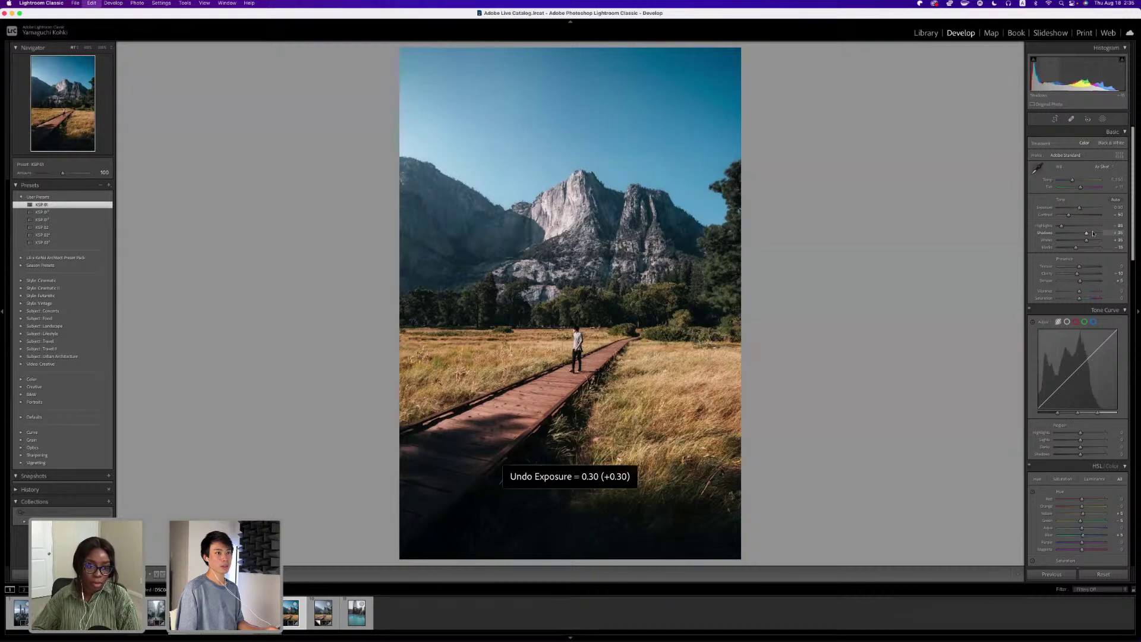
Raise the photo's exposure to +0.43, lower its contrast further, and inspect the mountain detail up close.
{"action": "mouse_move", "coordinate": [1079, 207]}
{"action": "left_mouse_down"}
{"action": "mouse_move", "coordinate": [1063, 216]}
{"action": "mouse_move", "coordinate": [1080, 208]}
{"action": "left_mouse_up"}
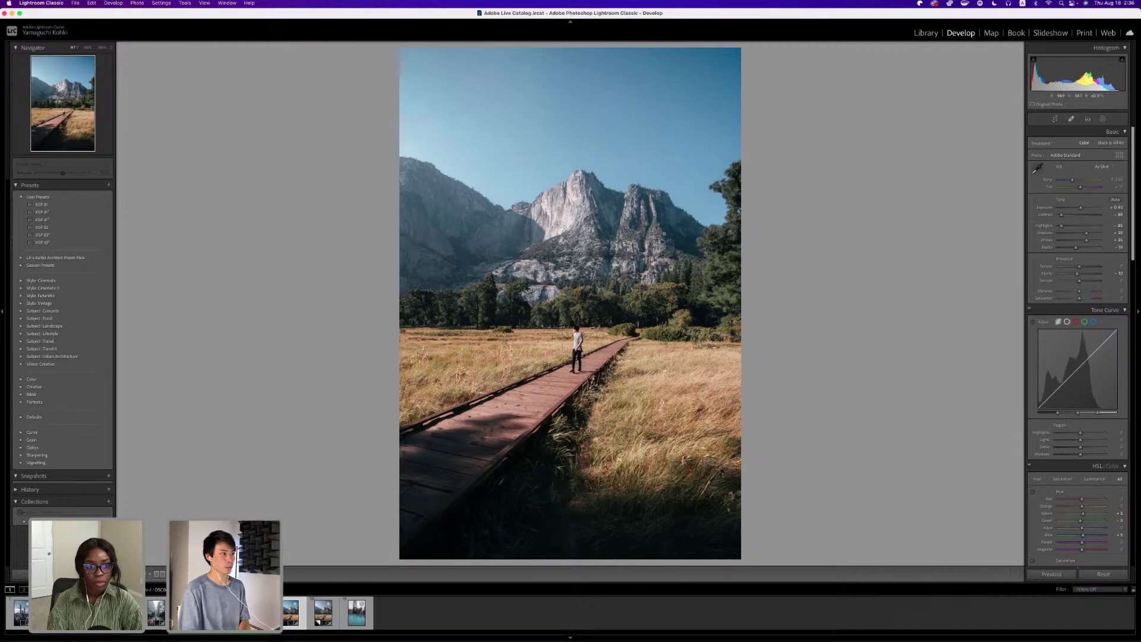
{"action": "key", "text": "z"}
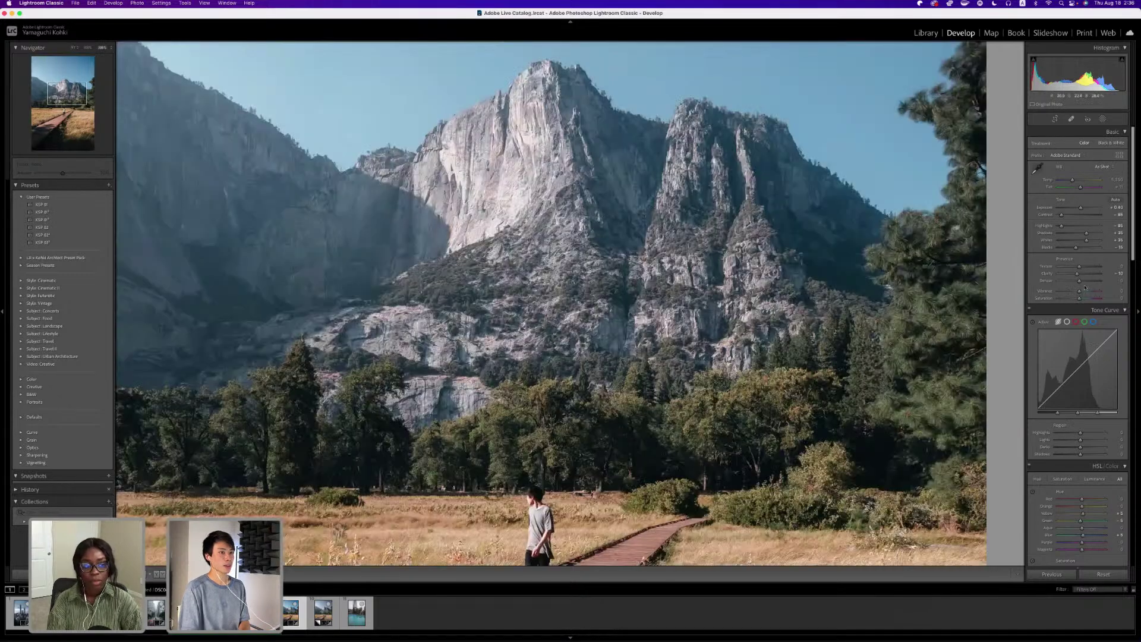
{"action": "key", "text": "z"}
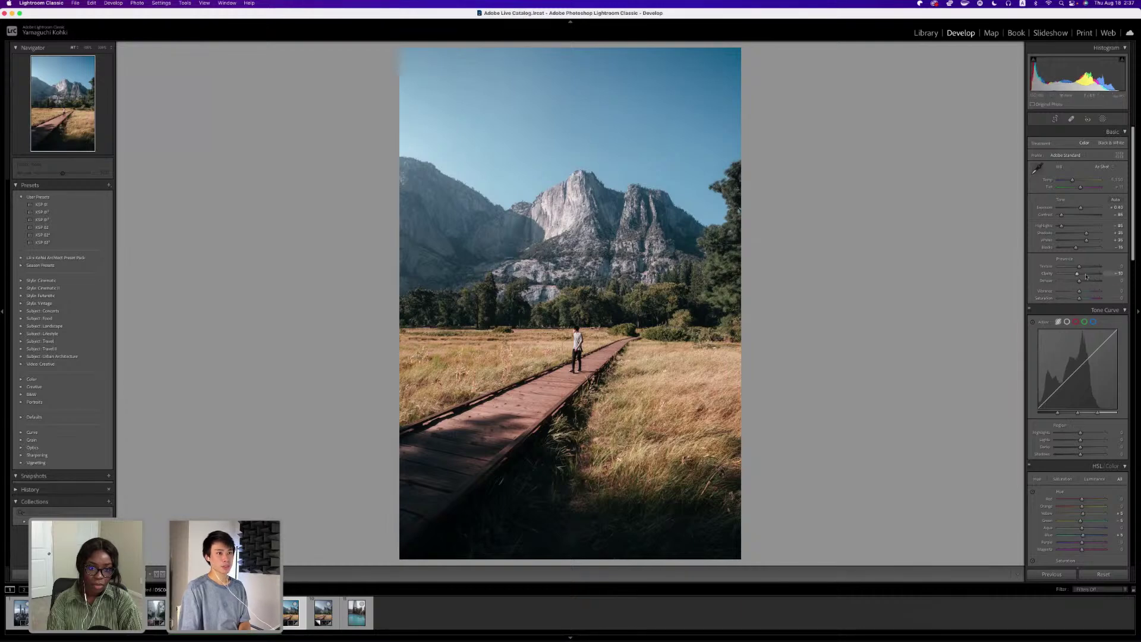
{"action": "left_click", "coordinate": [673, 223]}
{"action": "left_click", "coordinate": [598, 239]}
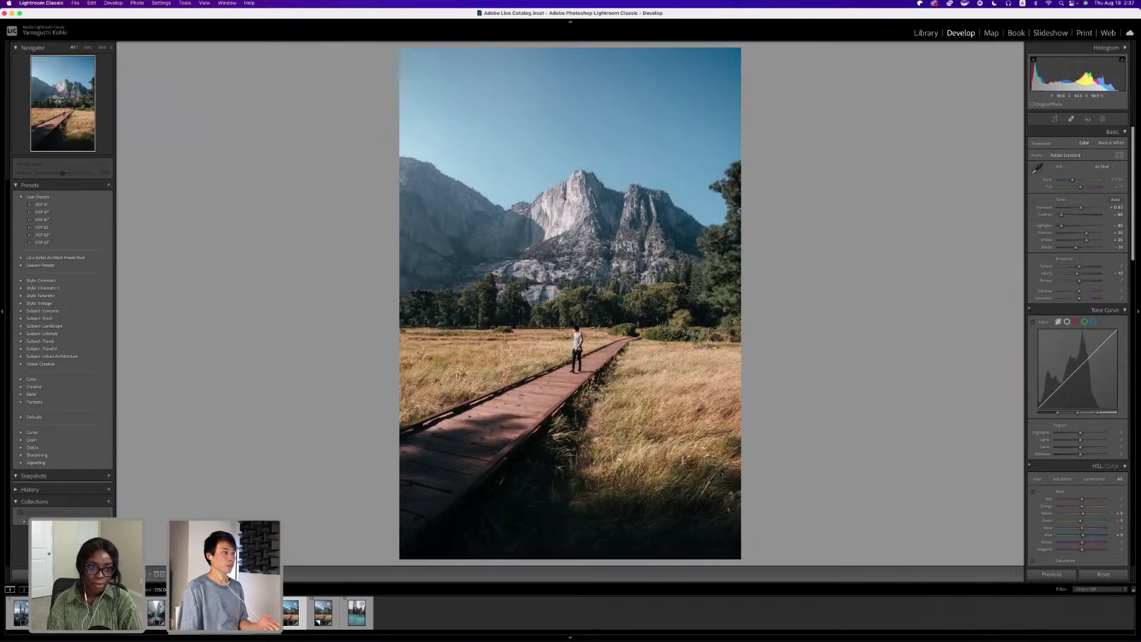
Add a brush mask with a smaller brush and raised texture and clarity, and paint it over the sunlit mountain.
{"action": "left_click", "coordinate": [1103, 120]}
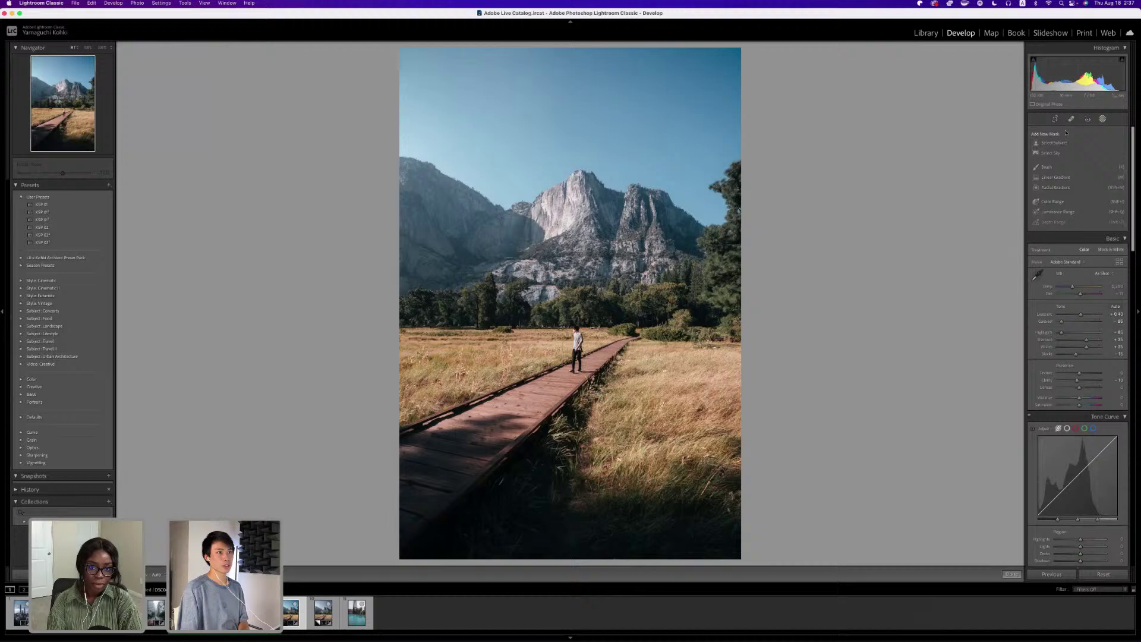
{"action": "left_click", "coordinate": [1063, 170]}
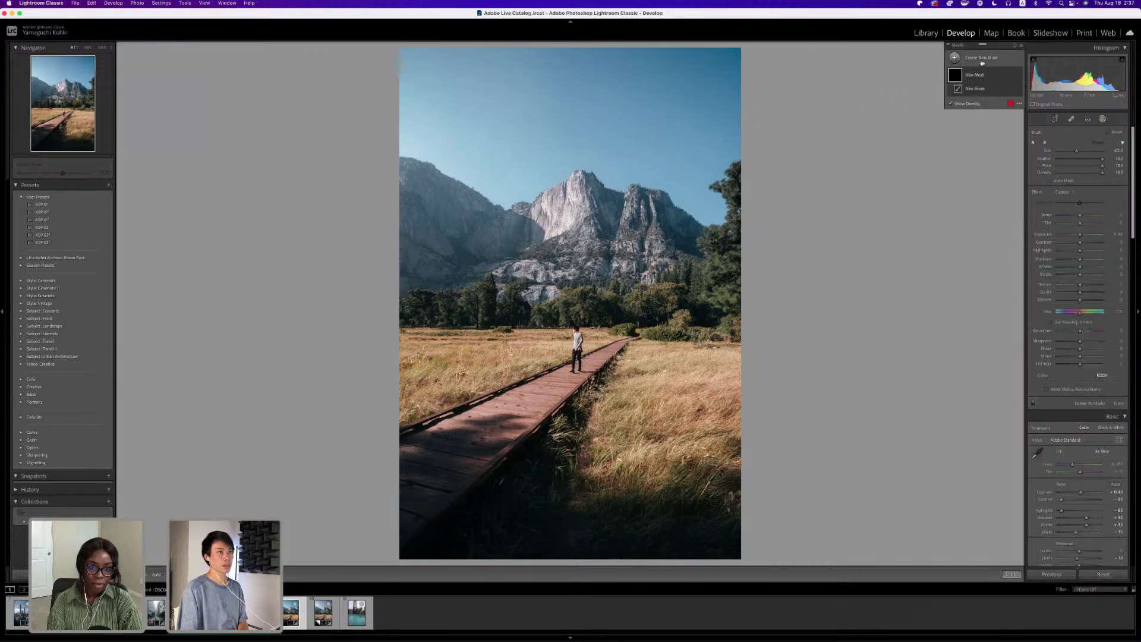
{"action": "key", "text": "bracketleft"}
{"action": "key", "text": "bracketleft"}
{"action": "key", "text": "bracketleft"}
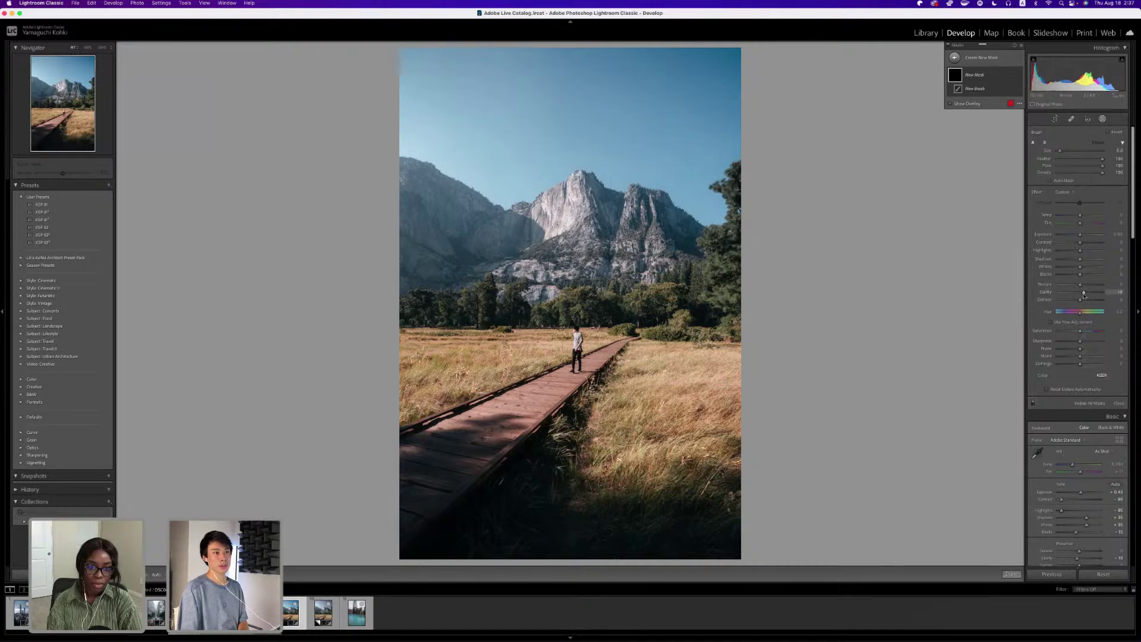
{"action": "left_click_drag", "start_coordinate": [1080, 284], "coordinate": [1082, 285]}
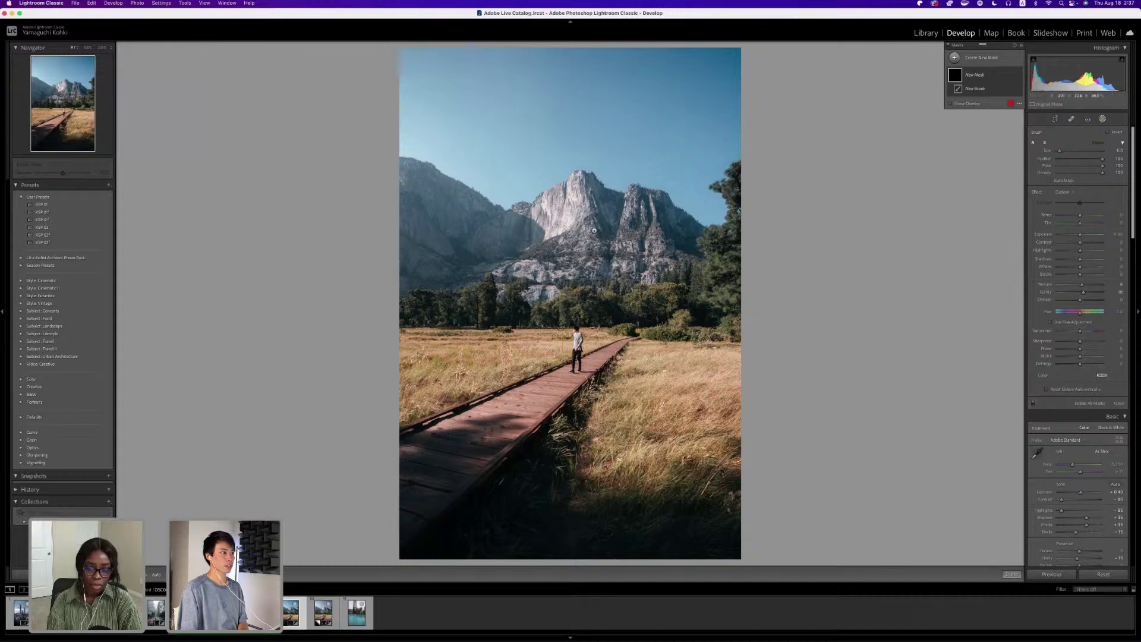
{"action": "mouse_move", "coordinate": [594, 231]}
{"action": "left_mouse_down"}
{"action": "mouse_move", "coordinate": [577, 200]}
{"action": "mouse_move", "coordinate": [538, 208]}
{"action": "mouse_move", "coordinate": [566, 229]}
{"action": "left_mouse_up"}
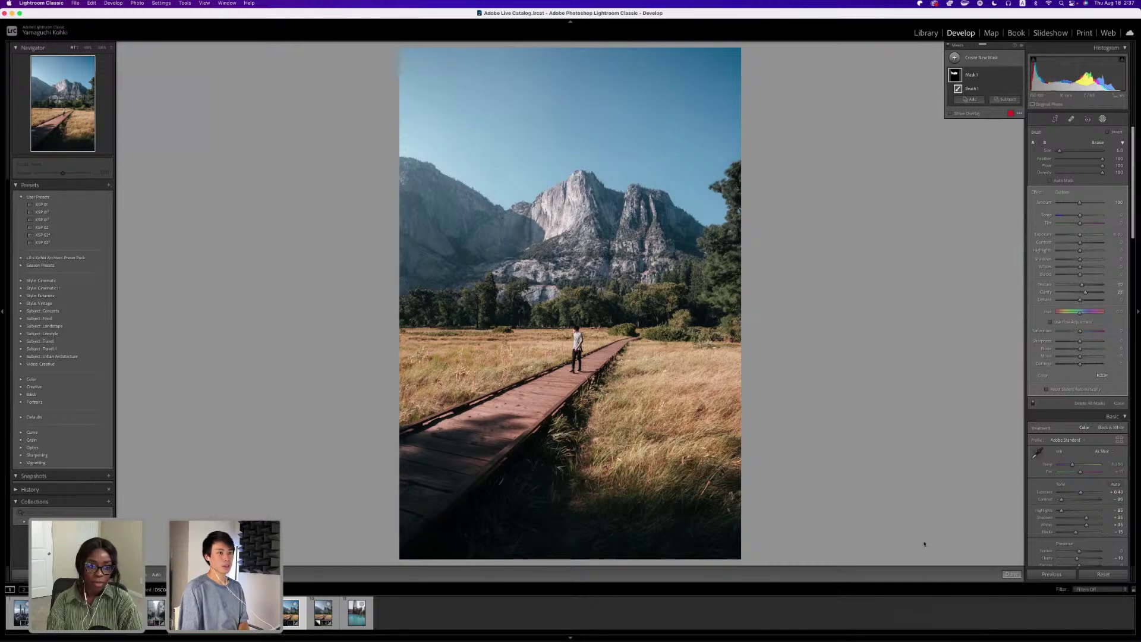
{"action": "left_click", "coordinate": [1012, 574]}
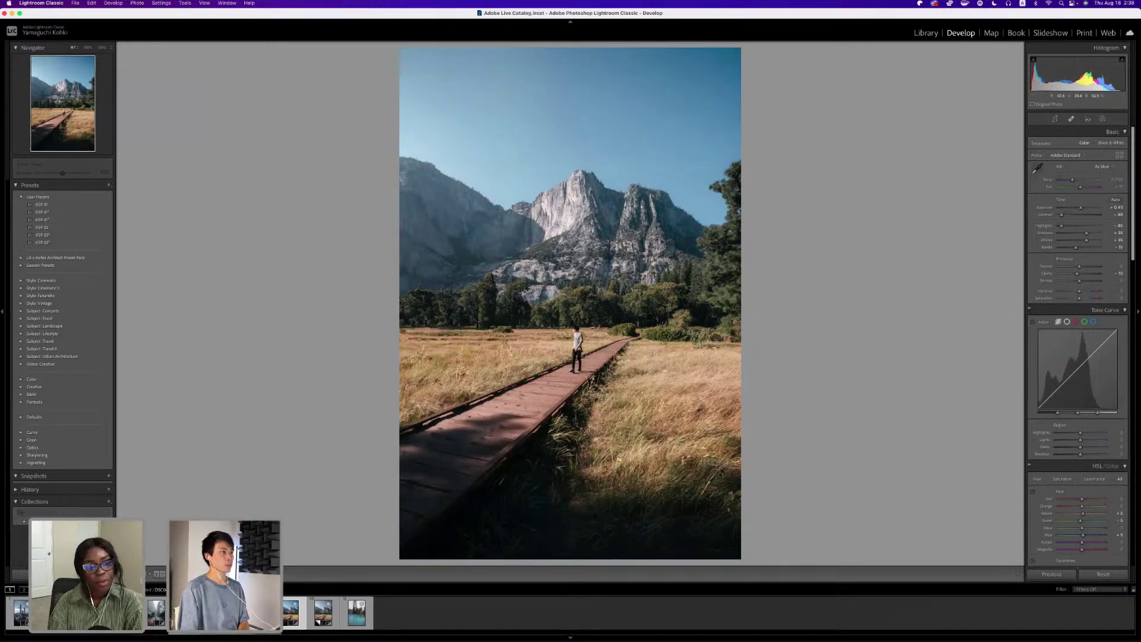
Add a second brush mask with negative clarity and slightly reduced texture, and paint it on the meadow grass.
{"action": "left_click", "coordinate": [1102, 119]}
{"action": "left_click", "coordinate": [981, 58]}
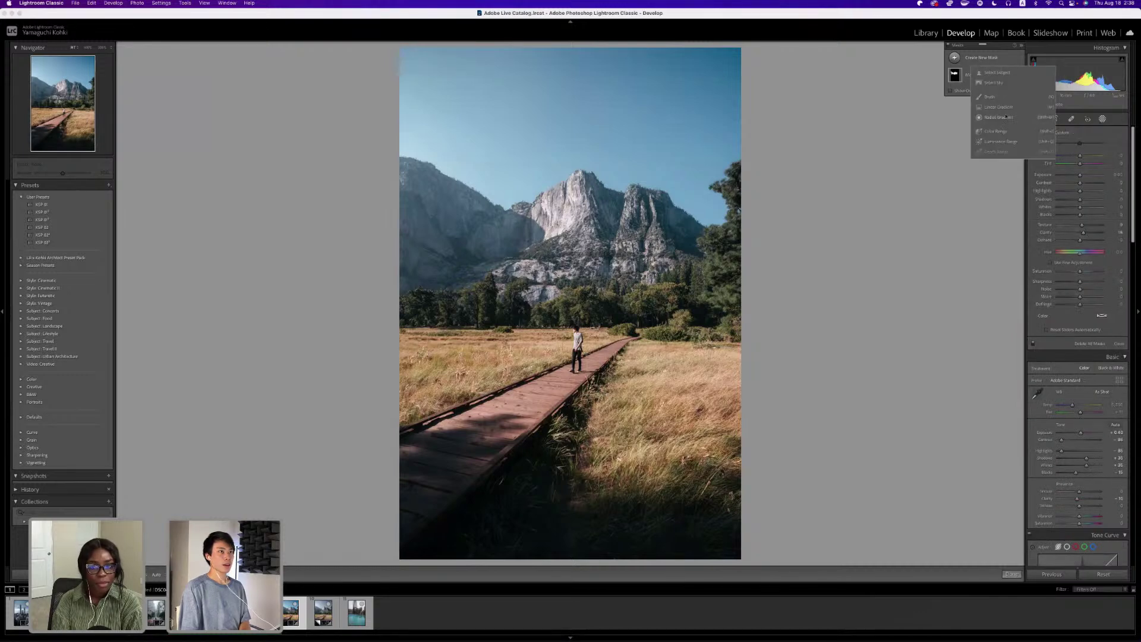
{"action": "left_click", "coordinate": [990, 96]}
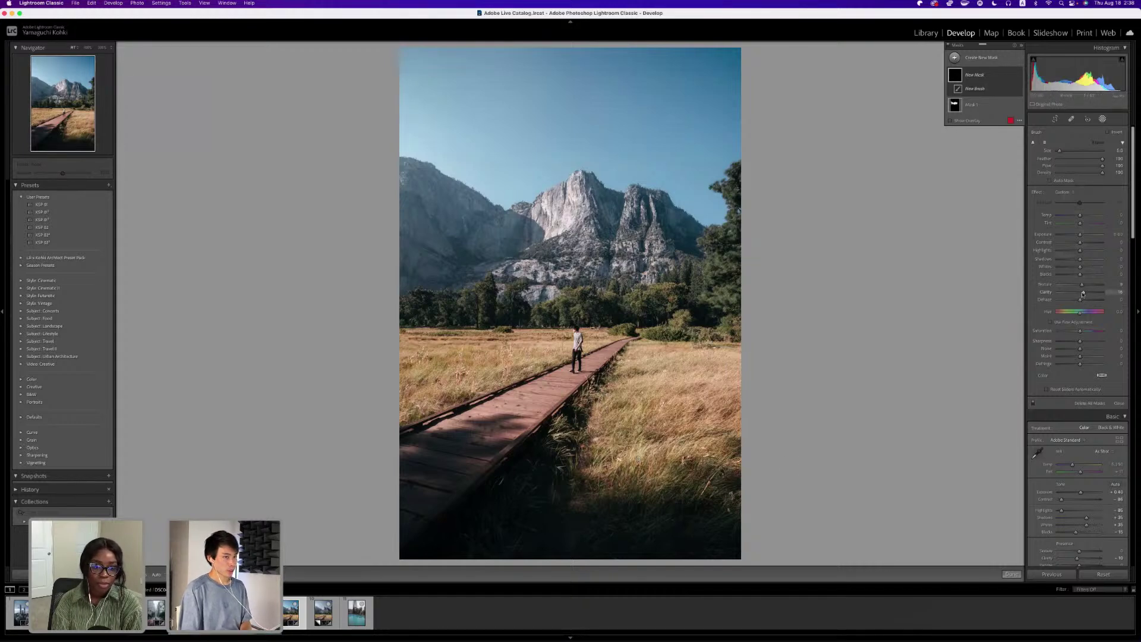
{"action": "left_click_drag", "start_coordinate": [1083, 293], "coordinate": [1080, 293]}
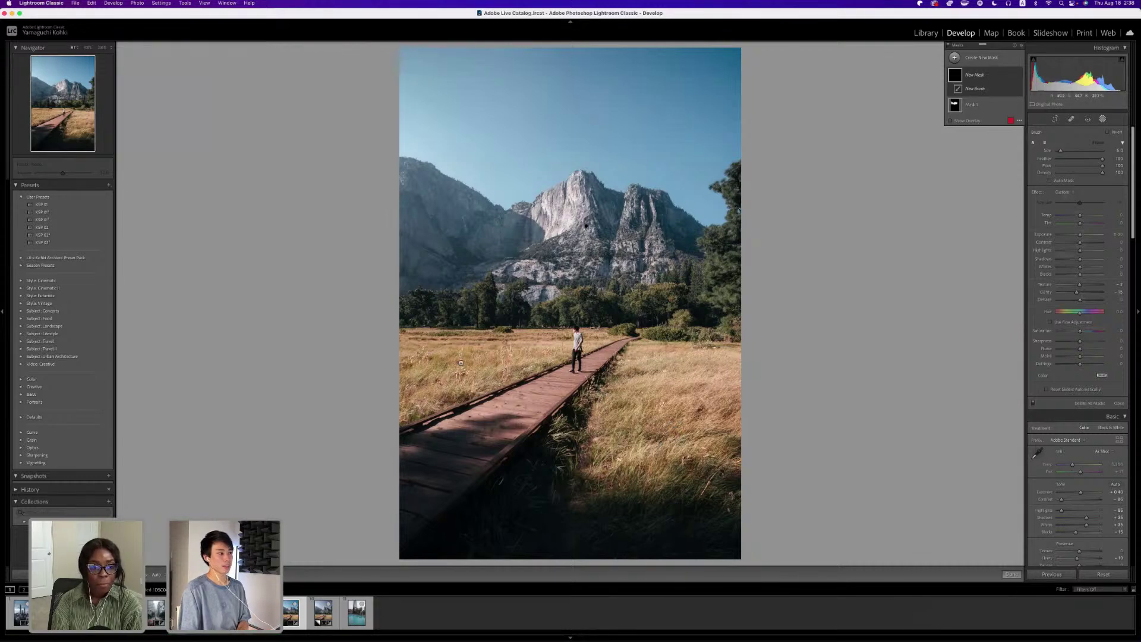
{"action": "left_click", "coordinate": [653, 431]}
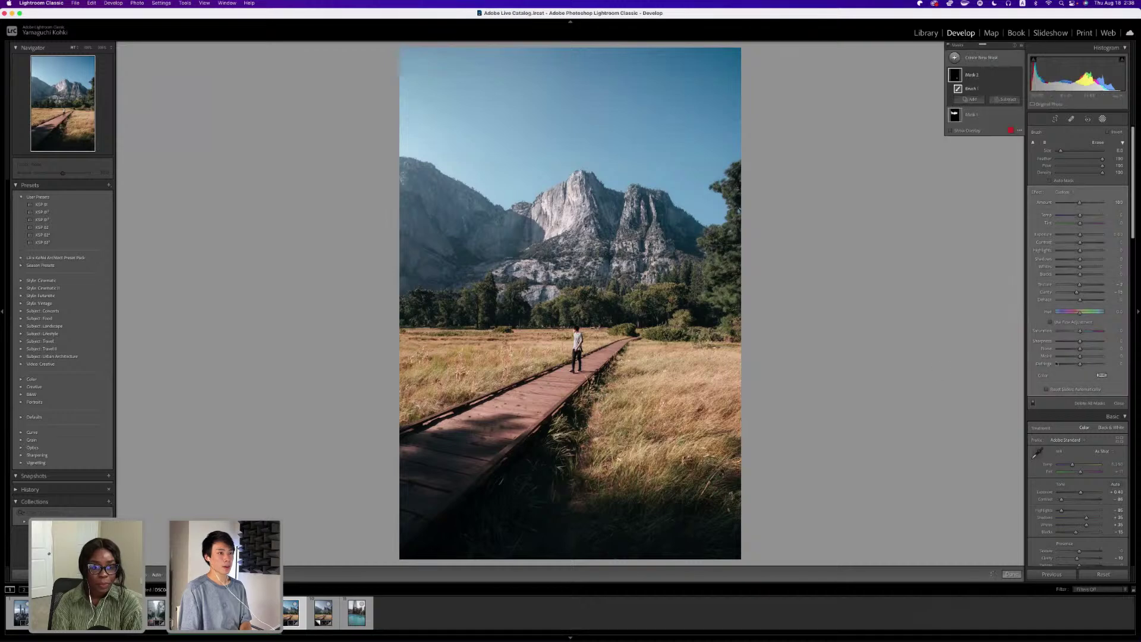
Lower the meadow grass mask's clarity further and paint it over more of the grass beside the boardwalk.
{"action": "left_click_drag", "start_coordinate": [1077, 292], "coordinate": [1074, 292]}
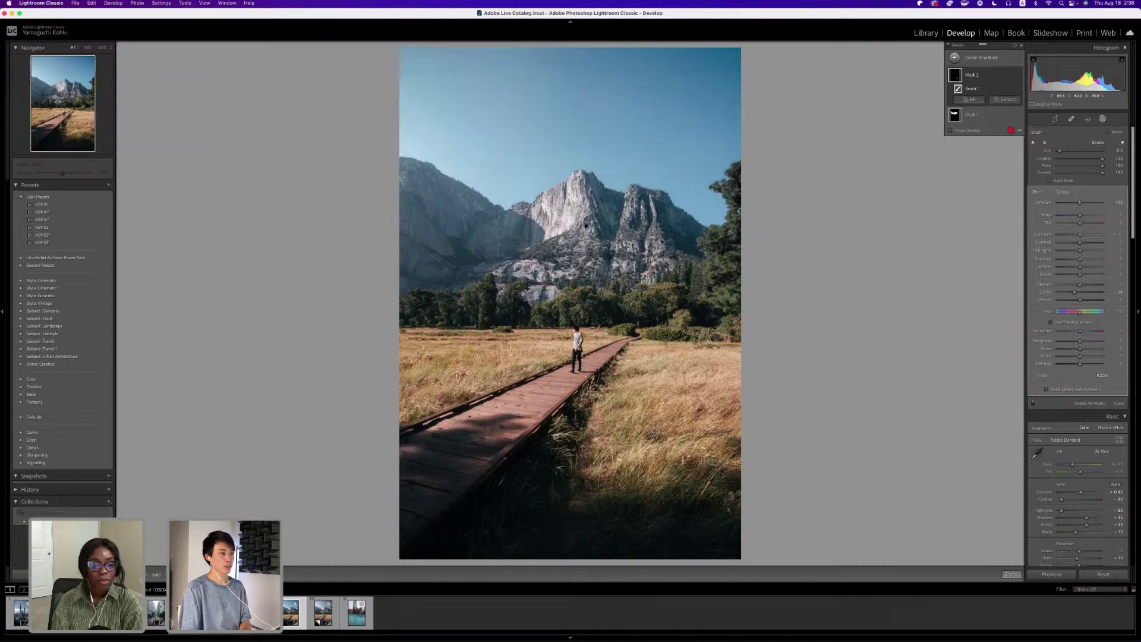
{"action": "key", "text": "h"}
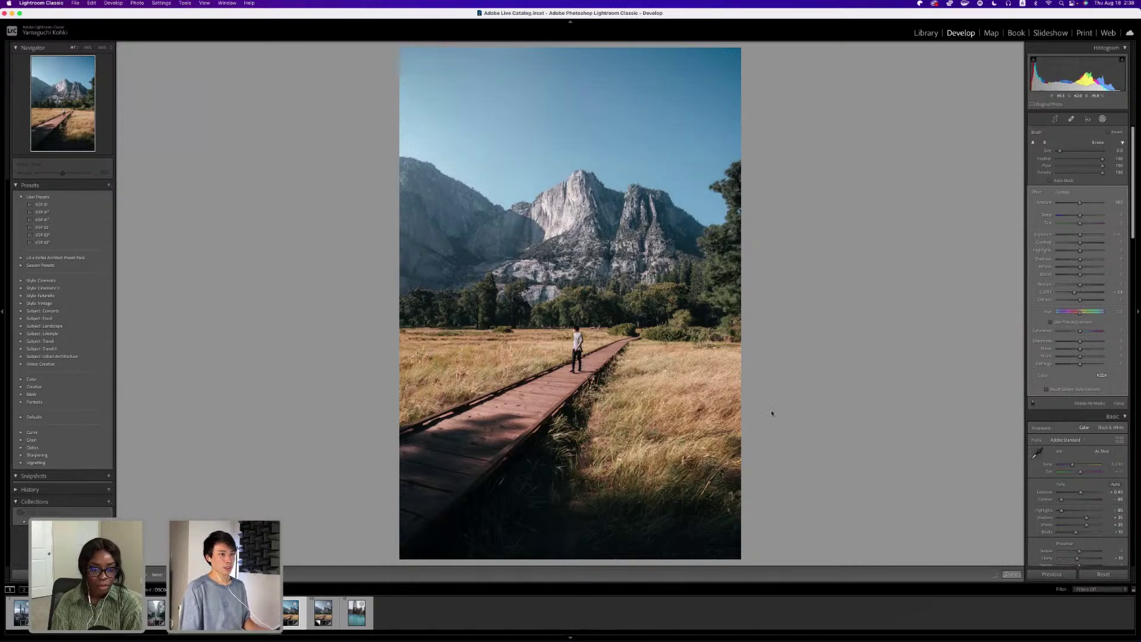
{"action": "key", "text": "h"}
{"action": "left_click_drag", "start_coordinate": [1073, 297], "coordinate": [1072, 296]}
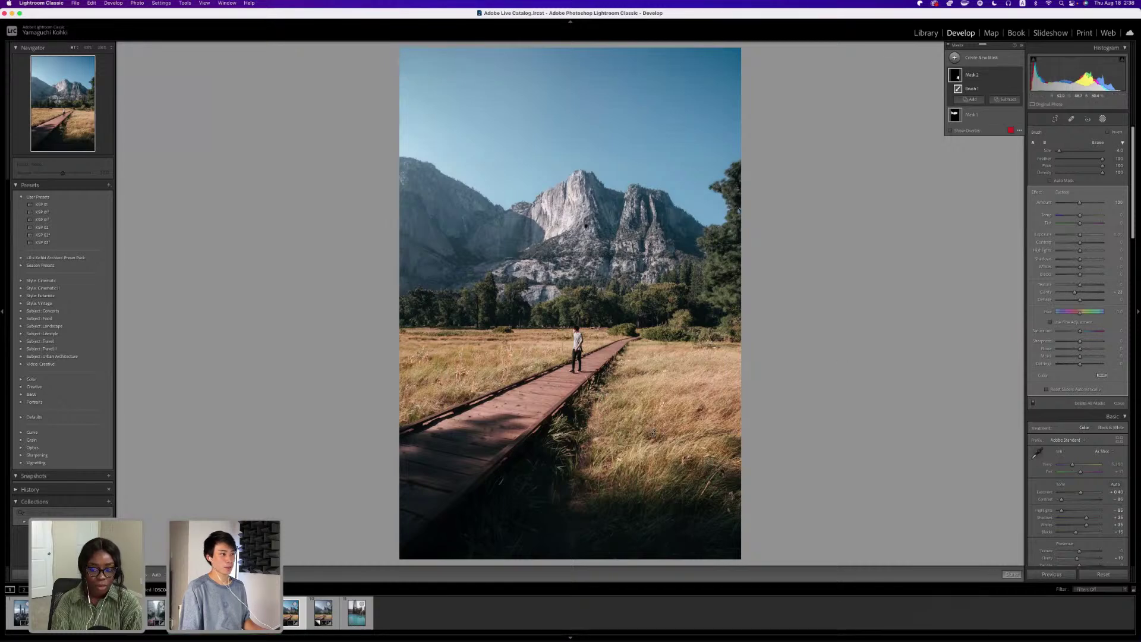
{"action": "key", "text": "h"}
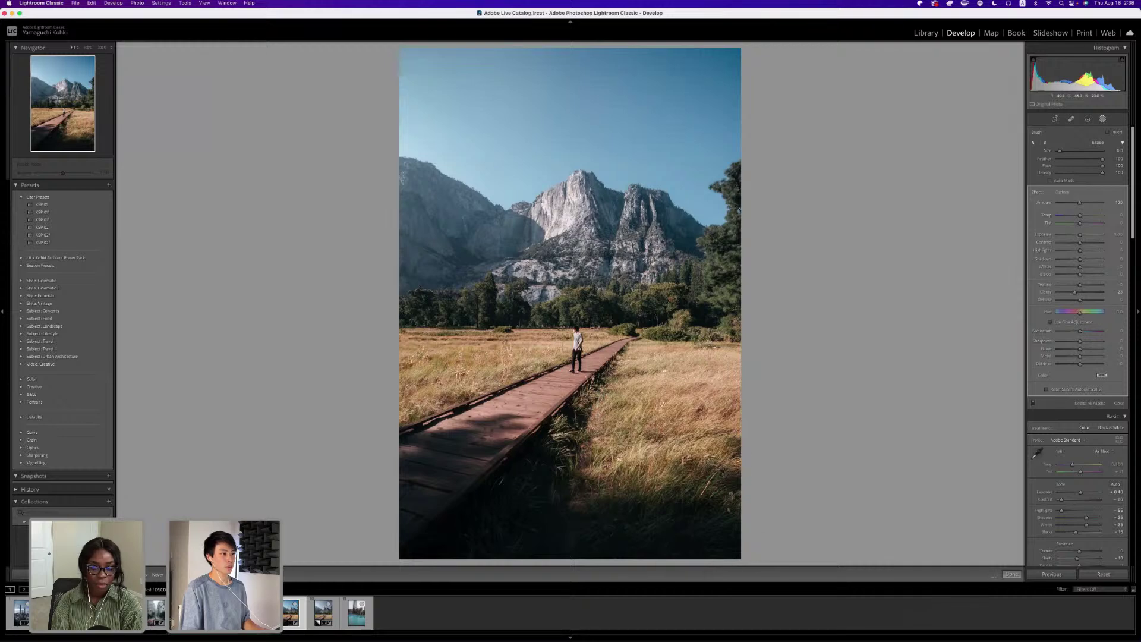
{"action": "key", "text": "h"}
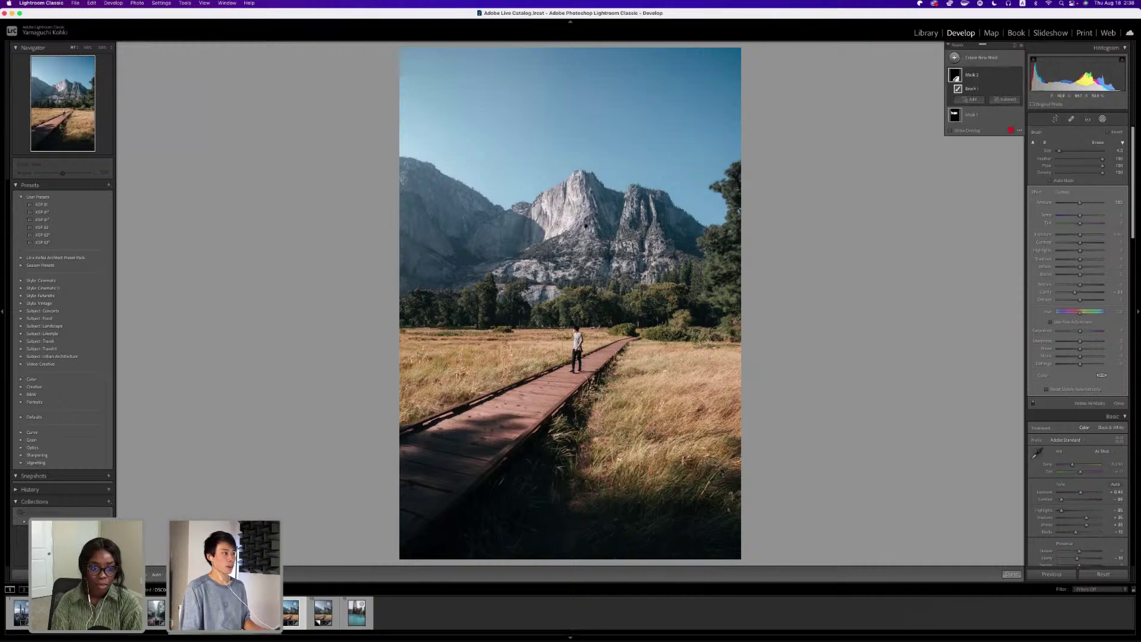
{"action": "key", "text": "h"}
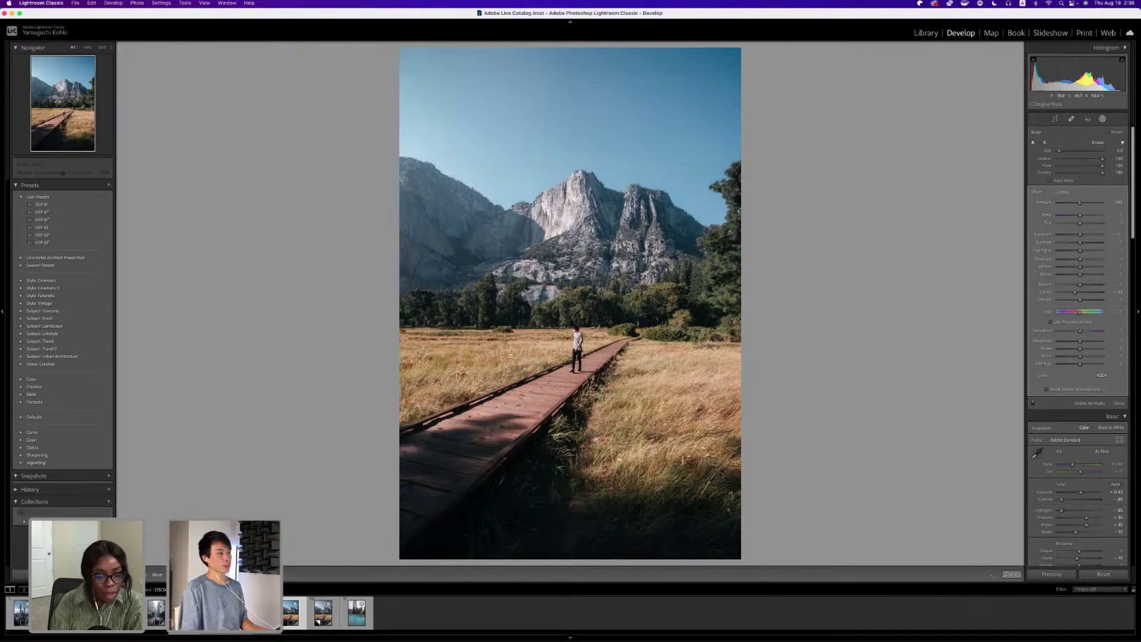
{"action": "scroll", "coordinate": [542, 491], "scroll_direction": "up", "scroll_amount": 3}
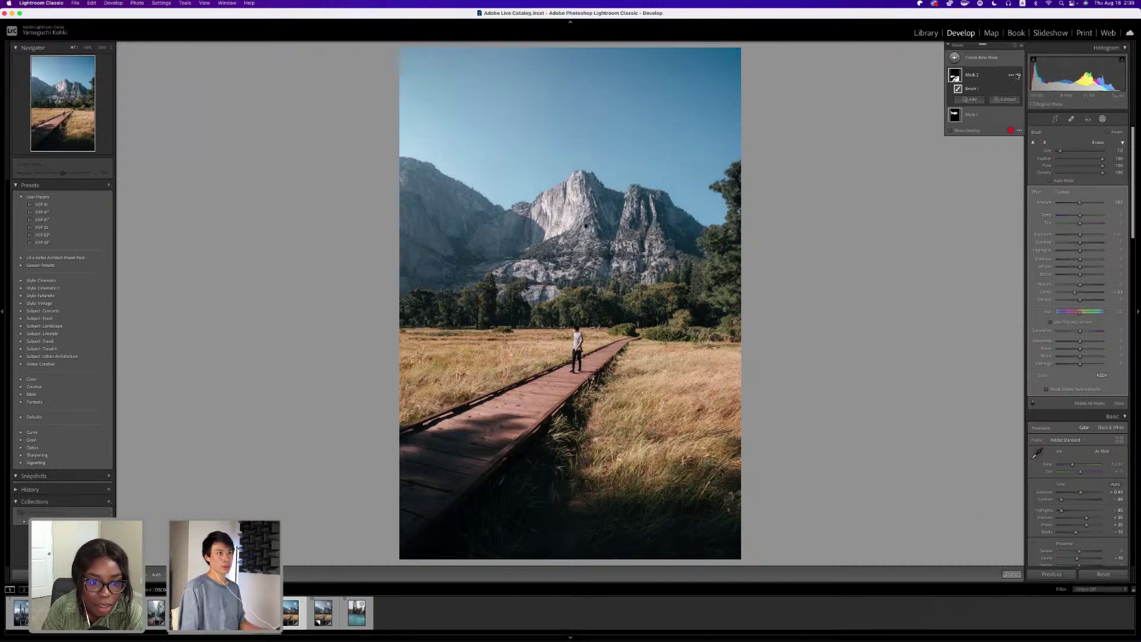
Compare the photo with and without the meadow grass mask's effect.
{"action": "left_click", "coordinate": [1018, 76]}
{"action": "left_click", "coordinate": [1018, 76]}
{"action": "left_click", "coordinate": [1018, 76]}
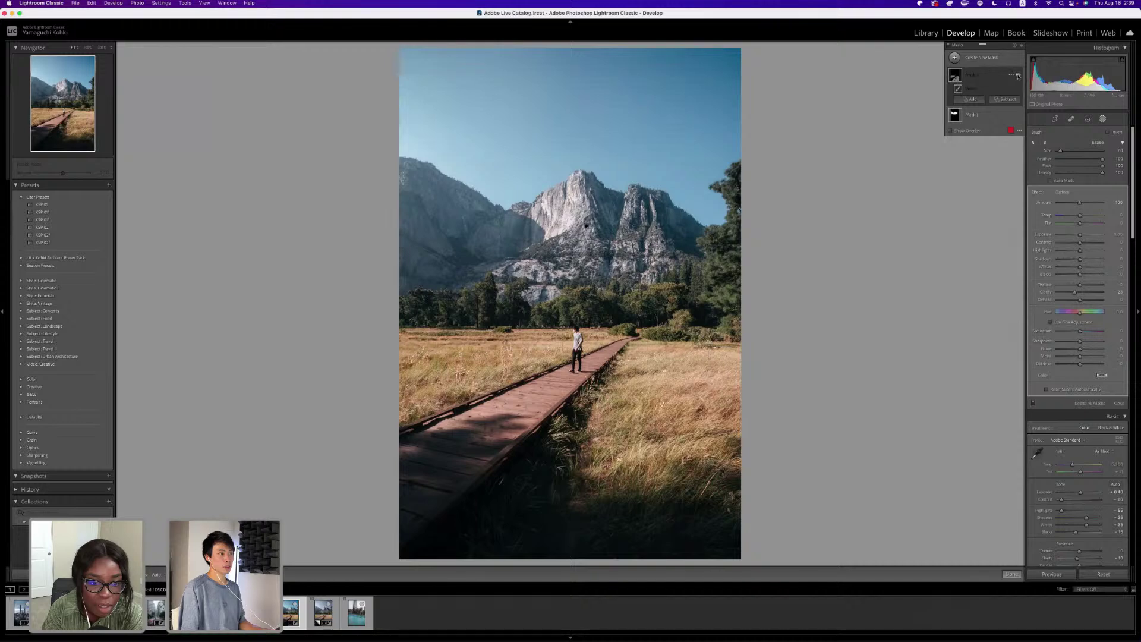
{"action": "left_click", "coordinate": [1018, 76]}
{"action": "left_click", "coordinate": [1018, 76]}
{"action": "left_click", "coordinate": [1018, 76]}
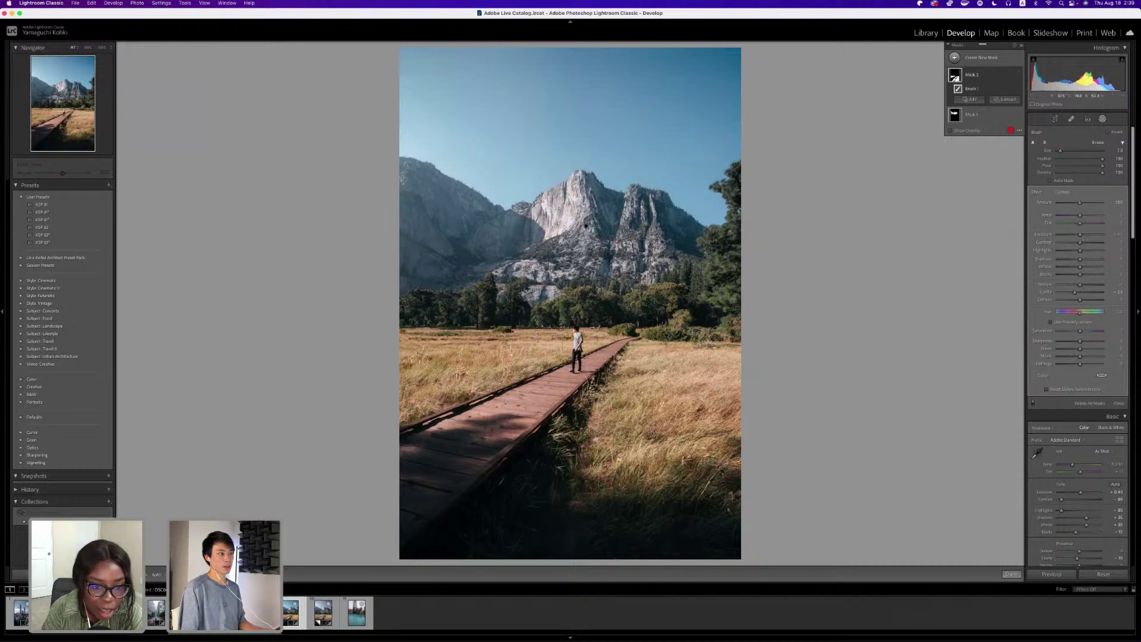
Paint the softening mask over the remaining meadow grass on both sides of the boardwalk and finish masking.
{"action": "key", "text": "shift+w"}
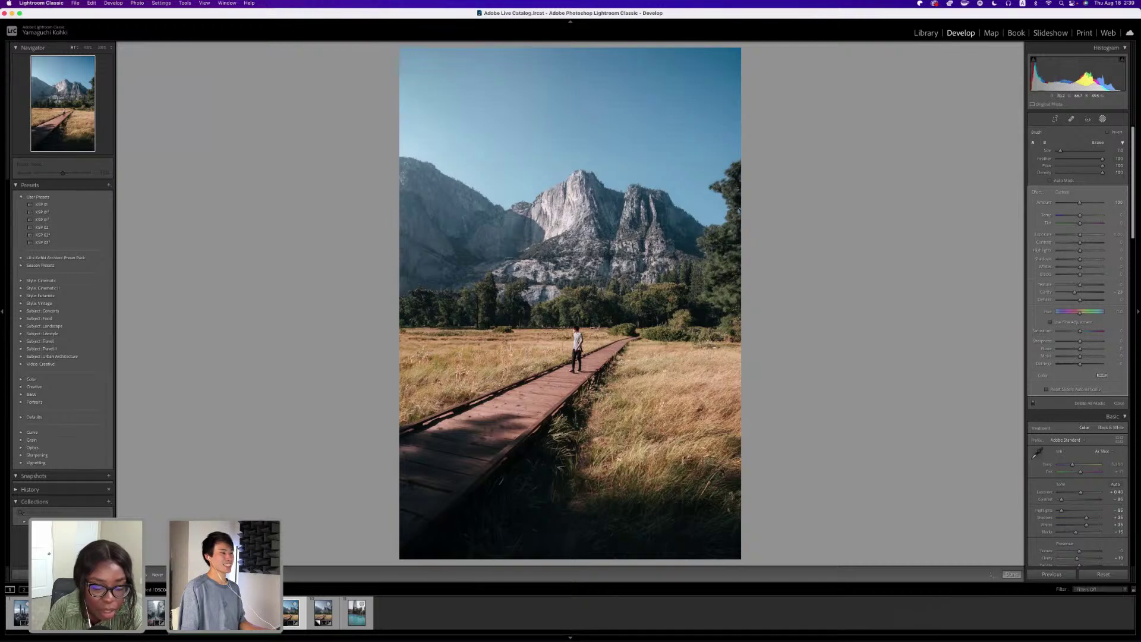
{"action": "key", "text": "shift+w"}
{"action": "key", "text": "bracketleft"}
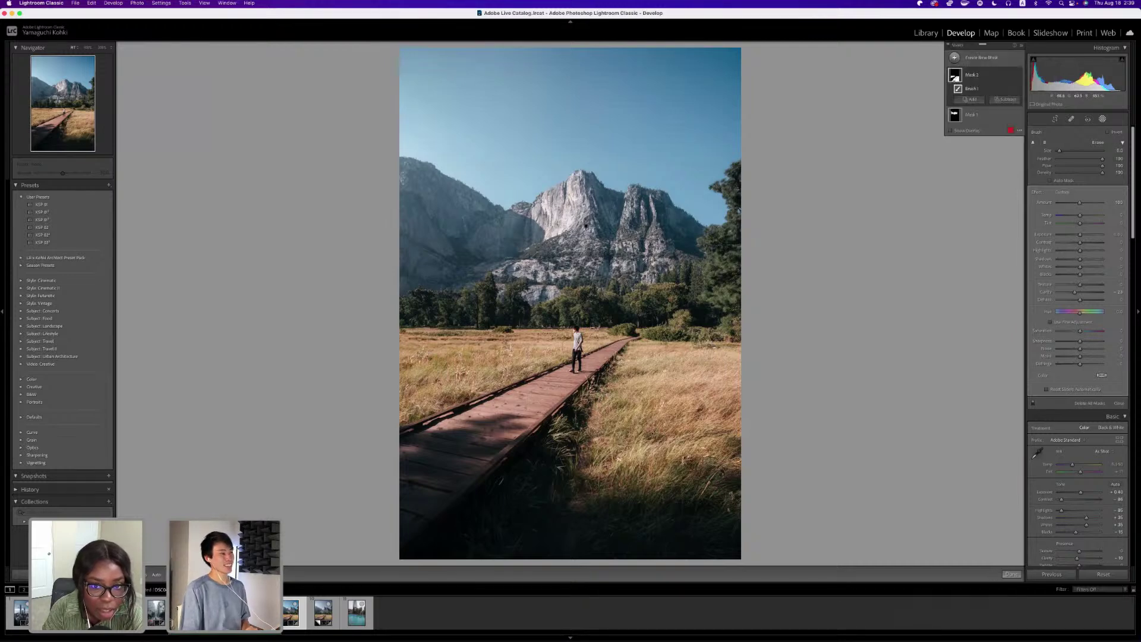
{"action": "key", "text": "shift+w"}
{"action": "key", "text": "shift+w"}
{"action": "key", "text": "shift+w"}
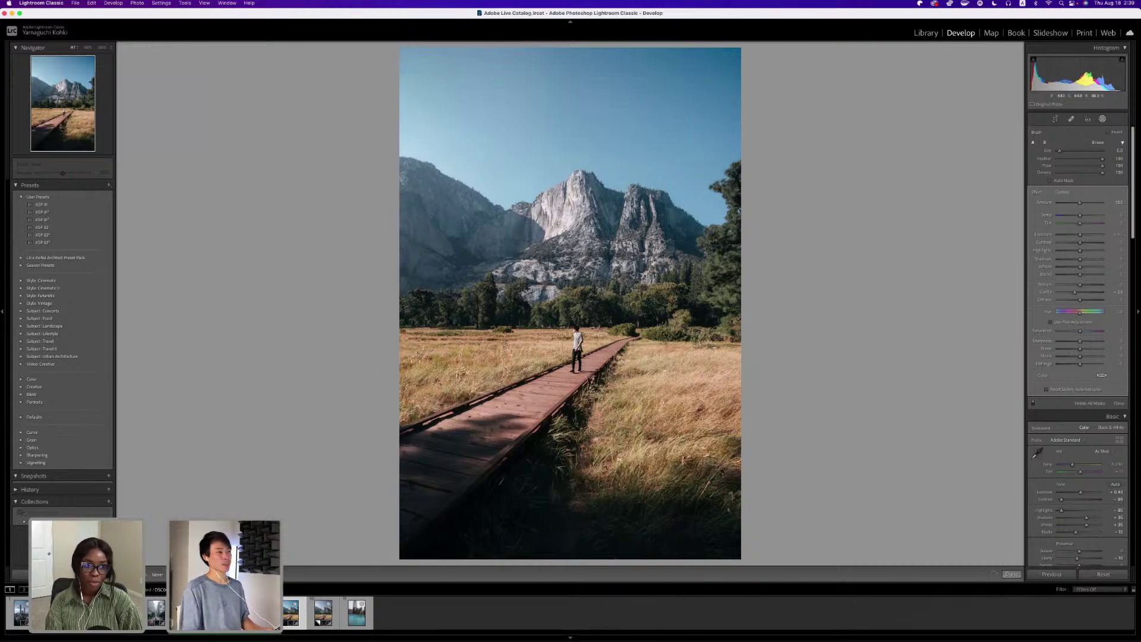
{"action": "key", "text": "shift+w"}
{"action": "key", "text": "shift+w"}
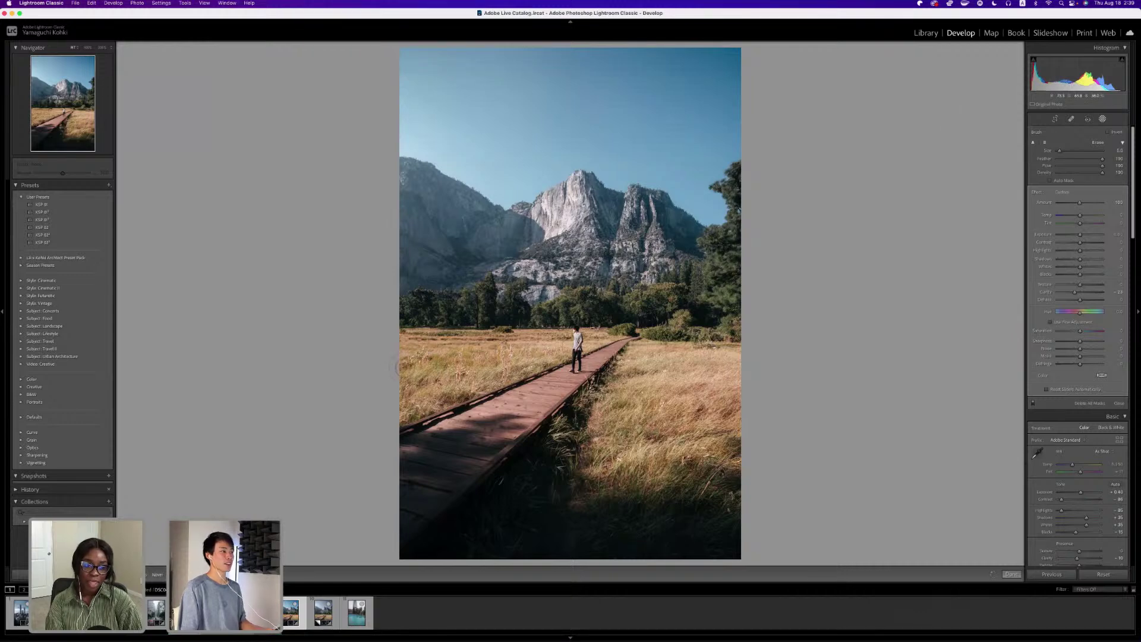
{"action": "key", "text": "shift+w"}
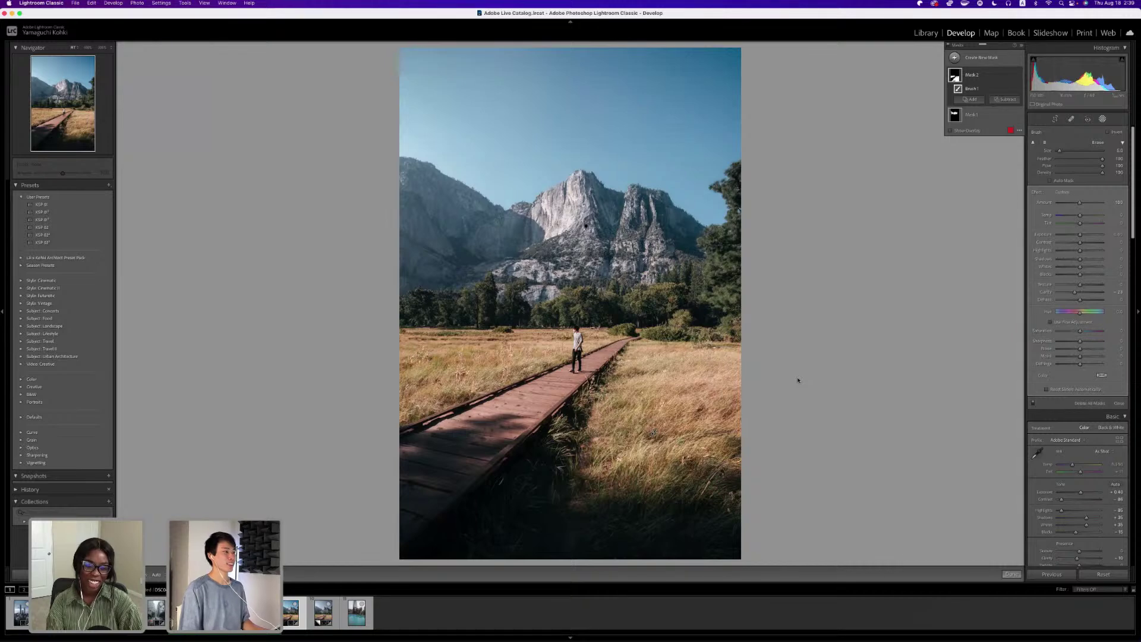
{"action": "left_click", "coordinate": [1011, 574]}
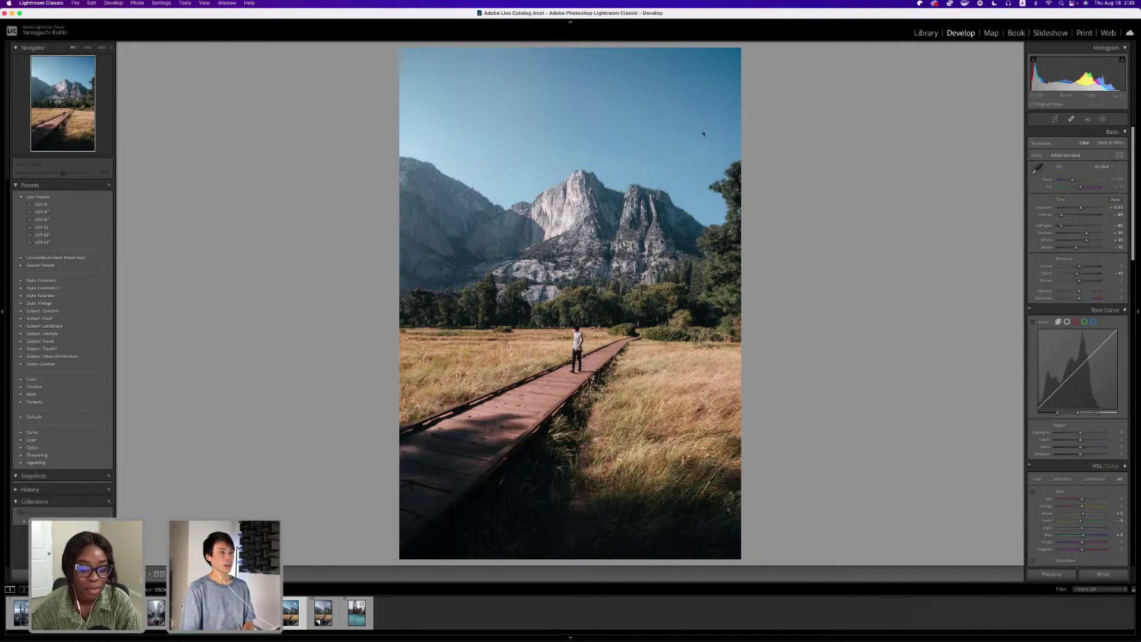
Lower the blue luminance and blue saturation to darken and mute the sky, and compare with the original photo.
{"action": "scroll", "coordinate": [1075, 356], "scroll_direction": "down", "scroll_amount": 10}
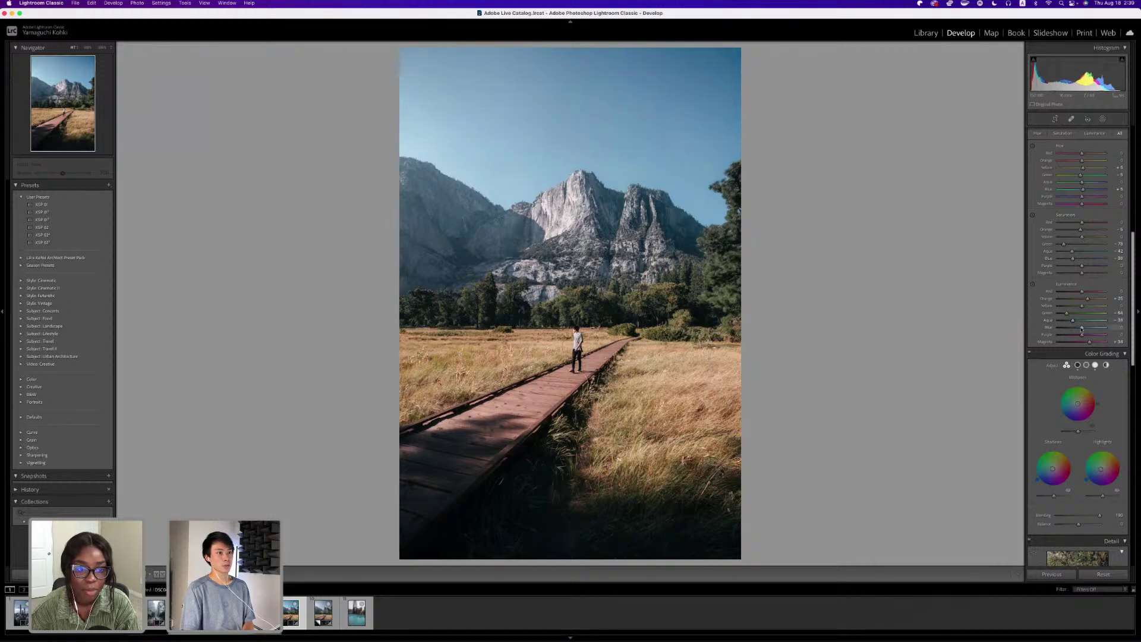
{"action": "left_click_drag", "start_coordinate": [1082, 328], "coordinate": [1071, 328]}
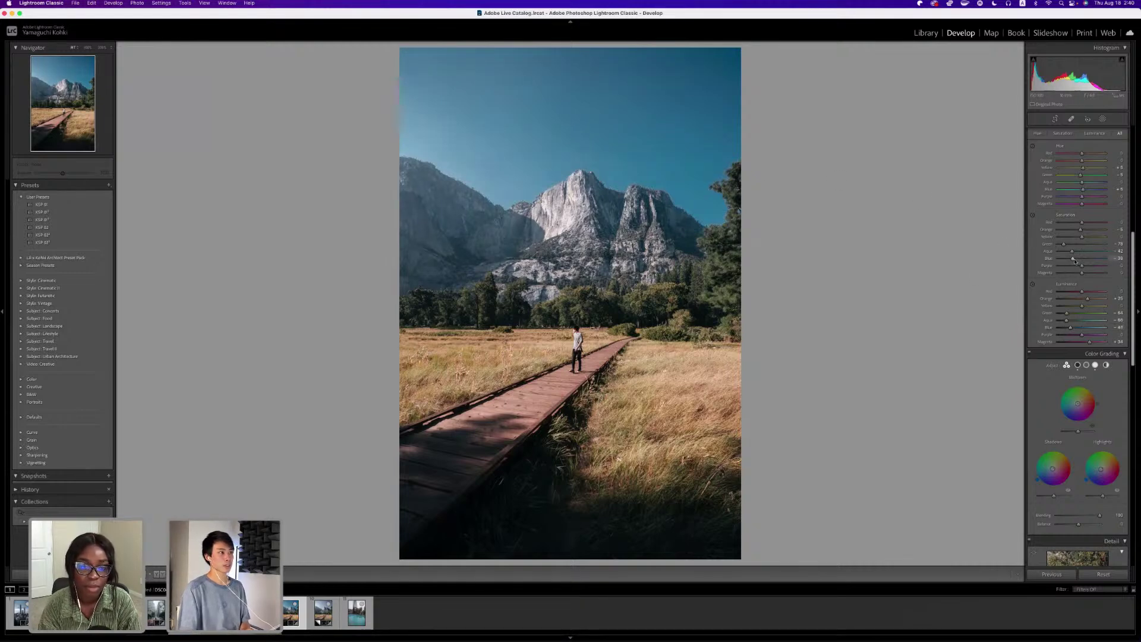
{"action": "left_click_drag", "start_coordinate": [1075, 260], "coordinate": [1071, 261]}
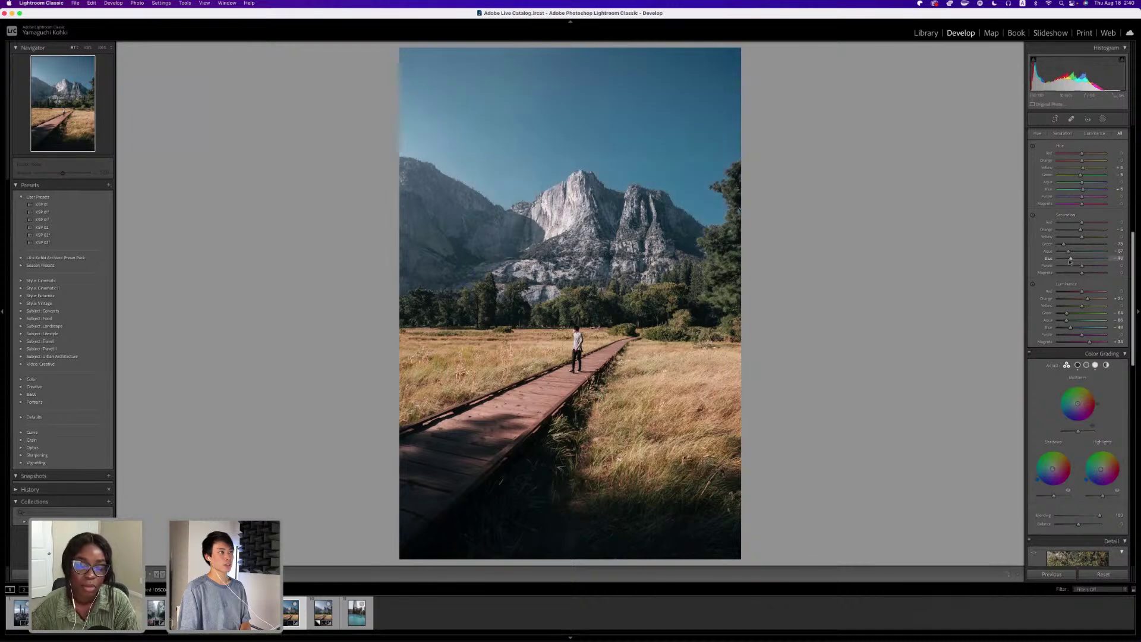
{"action": "left_click_drag", "start_coordinate": [1071, 260], "coordinate": [1069, 261]}
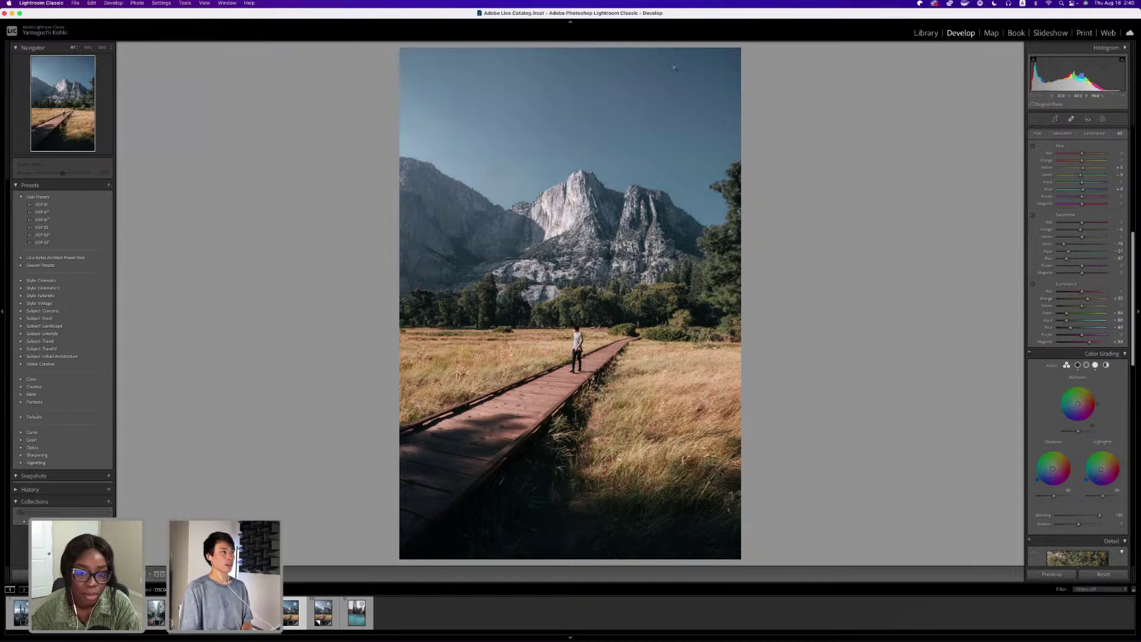
{"action": "key", "text": "backslash"}
{"action": "key", "text": "backslash"}
{"action": "key", "text": "backslash"}
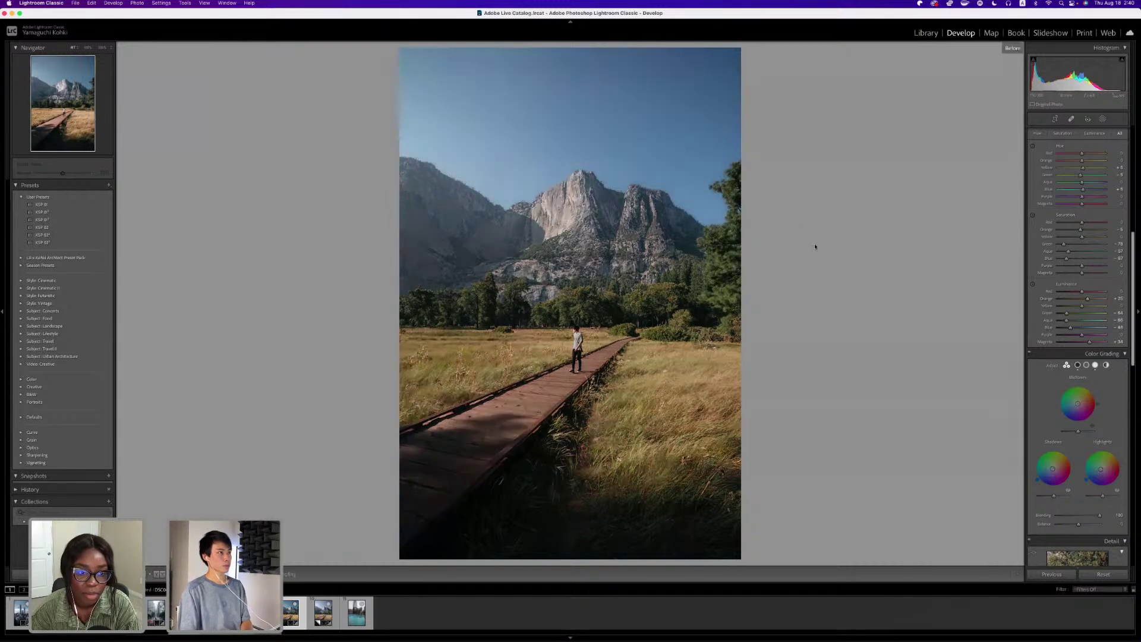
{"action": "key", "text": "backslash"}
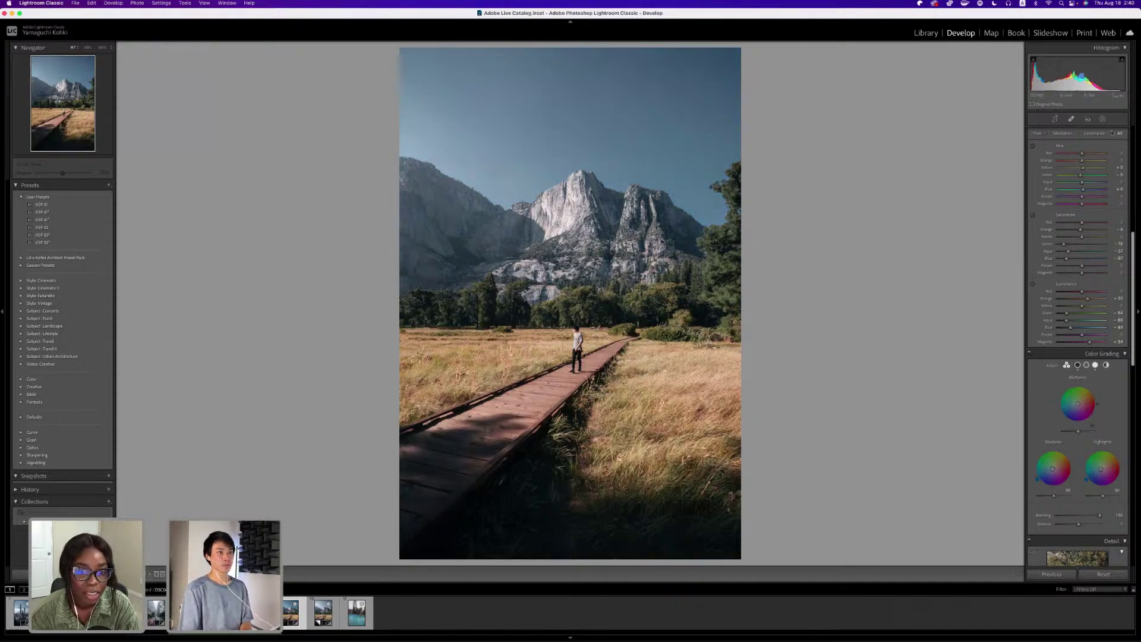
Create a third brush mask, reset its texture and clarity to 0, and lower its exposure.
{"action": "left_click", "coordinate": [1103, 119]}
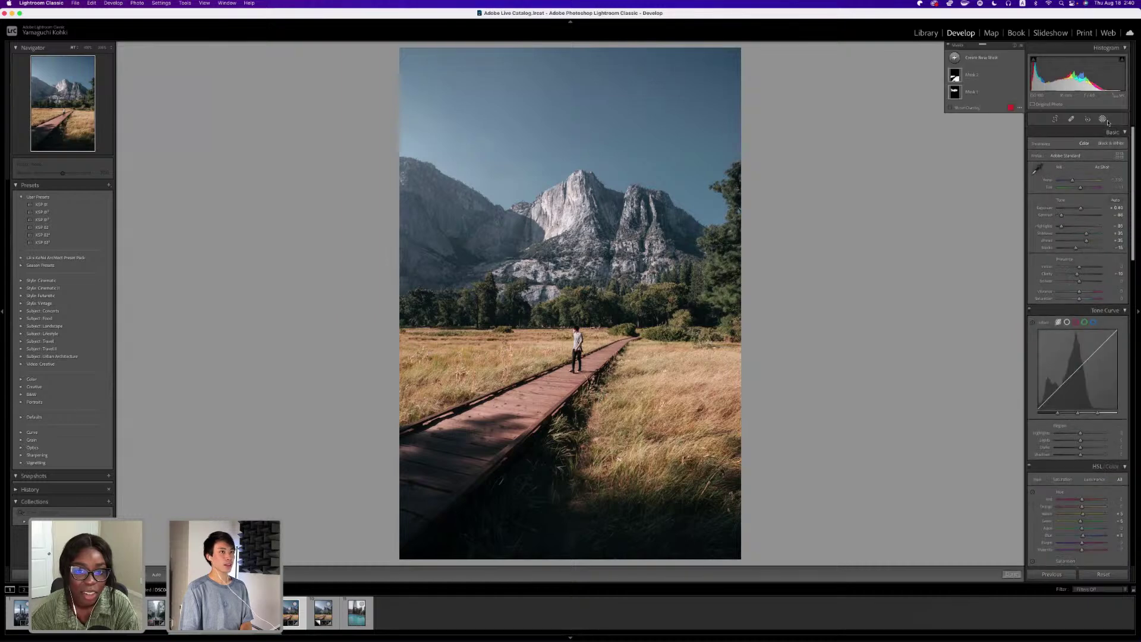
{"action": "left_click", "coordinate": [1001, 61]}
{"action": "left_click", "coordinate": [994, 96]}
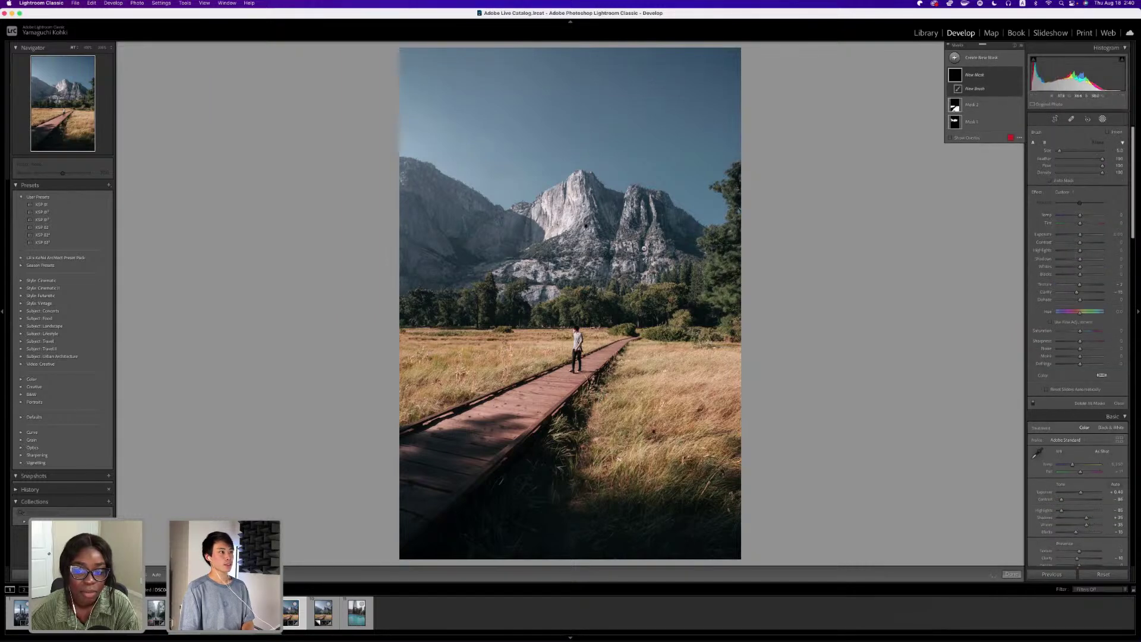
{"action": "double_click", "coordinate": [1078, 293]}
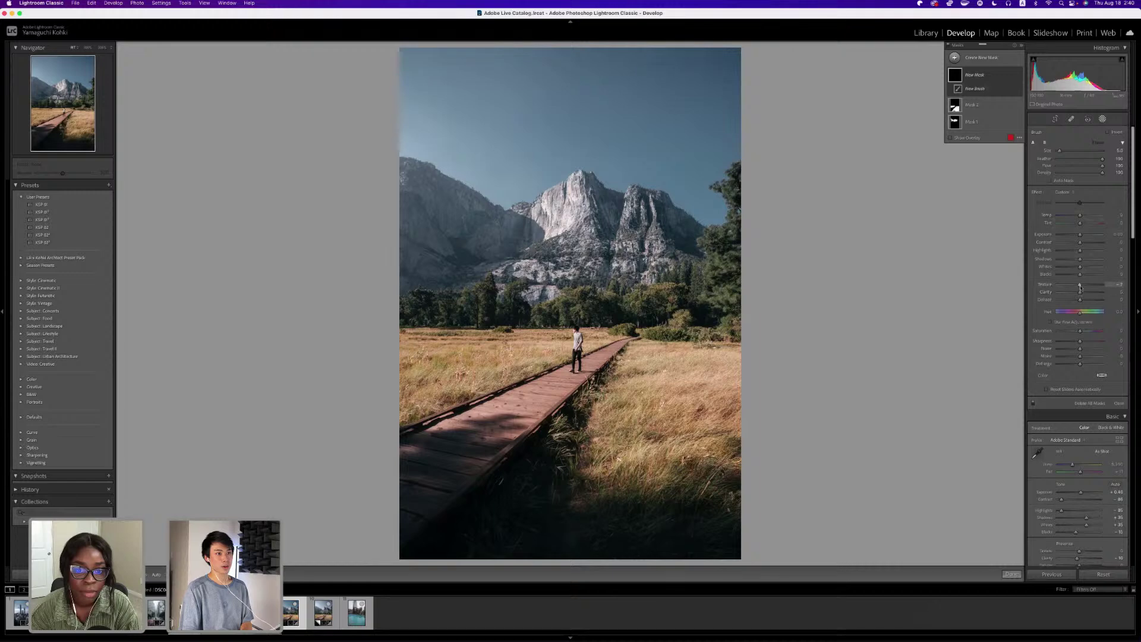
{"action": "left_click_drag", "start_coordinate": [1080, 236], "coordinate": [1079, 236]}
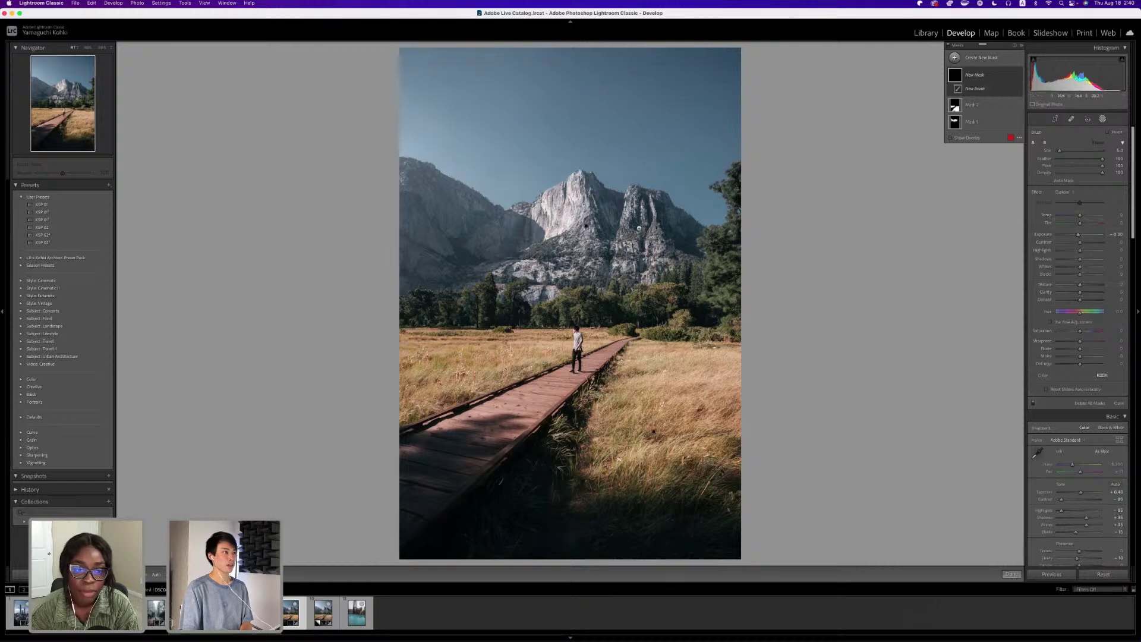
Paint the darkening mask over the shaded mountainside, slightly lower its shadows, and finish masking.
{"action": "key", "text": "shift+w"}
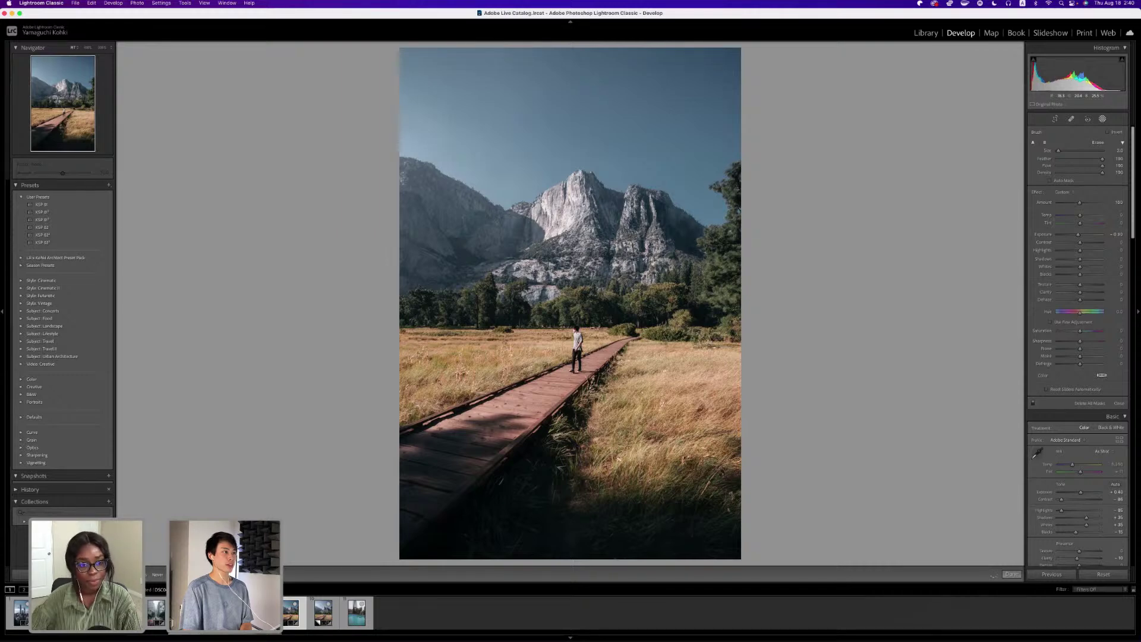
{"action": "mouse_move", "coordinate": [532, 238]}
{"action": "left_mouse_down"}
{"action": "mouse_move", "coordinate": [407, 173]}
{"action": "mouse_move", "coordinate": [535, 226]}
{"action": "mouse_move", "coordinate": [492, 266]}
{"action": "mouse_move", "coordinate": [406, 286]}
{"action": "mouse_move", "coordinate": [468, 257]}
{"action": "mouse_move", "coordinate": [431, 268]}
{"action": "mouse_move", "coordinate": [416, 202]}
{"action": "mouse_move", "coordinate": [437, 239]}
{"action": "mouse_move", "coordinate": [474, 228]}
{"action": "mouse_move", "coordinate": [457, 204]}
{"action": "mouse_move", "coordinate": [495, 239]}
{"action": "mouse_move", "coordinate": [489, 249]}
{"action": "left_mouse_up"}
{"action": "key", "text": "bracketright"}
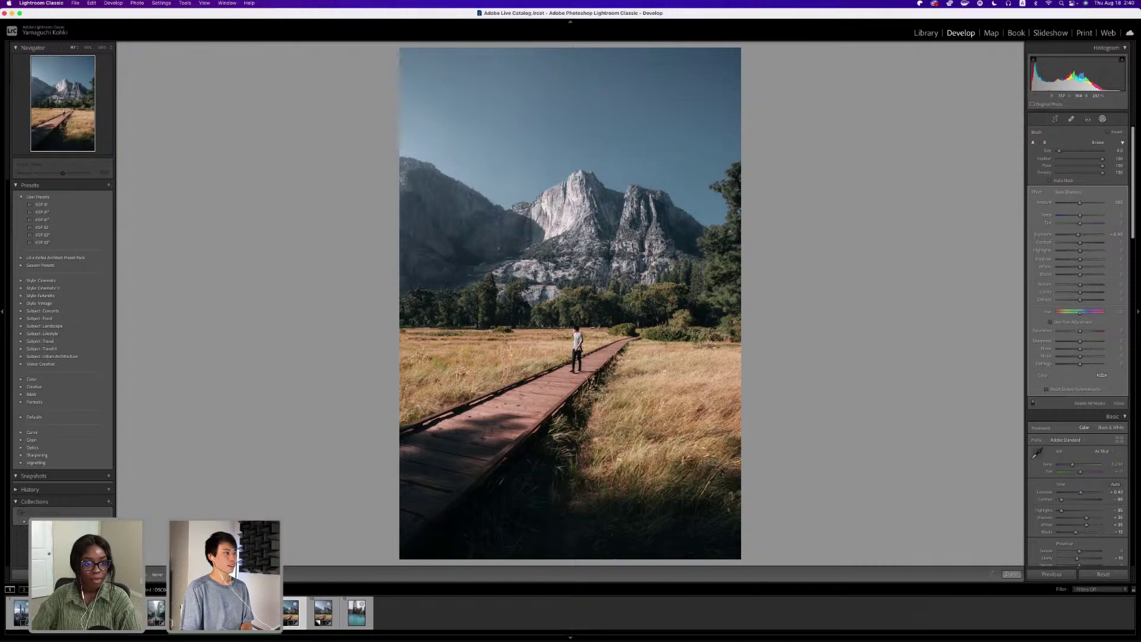
{"action": "key", "text": "shift+w"}
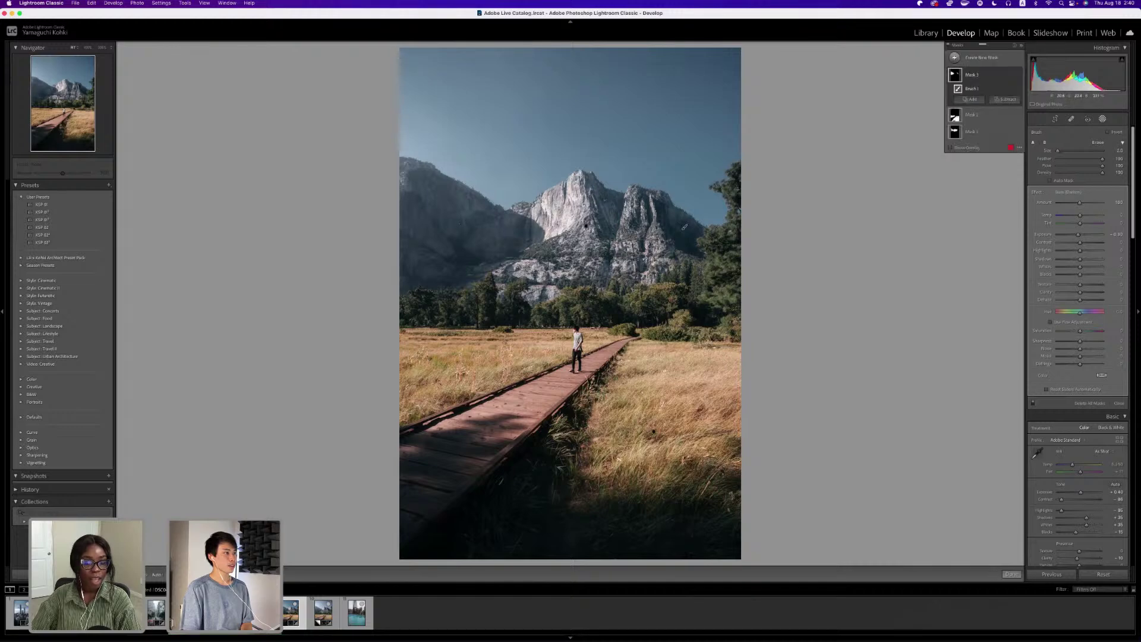
{"action": "key", "text": "shift+w"}
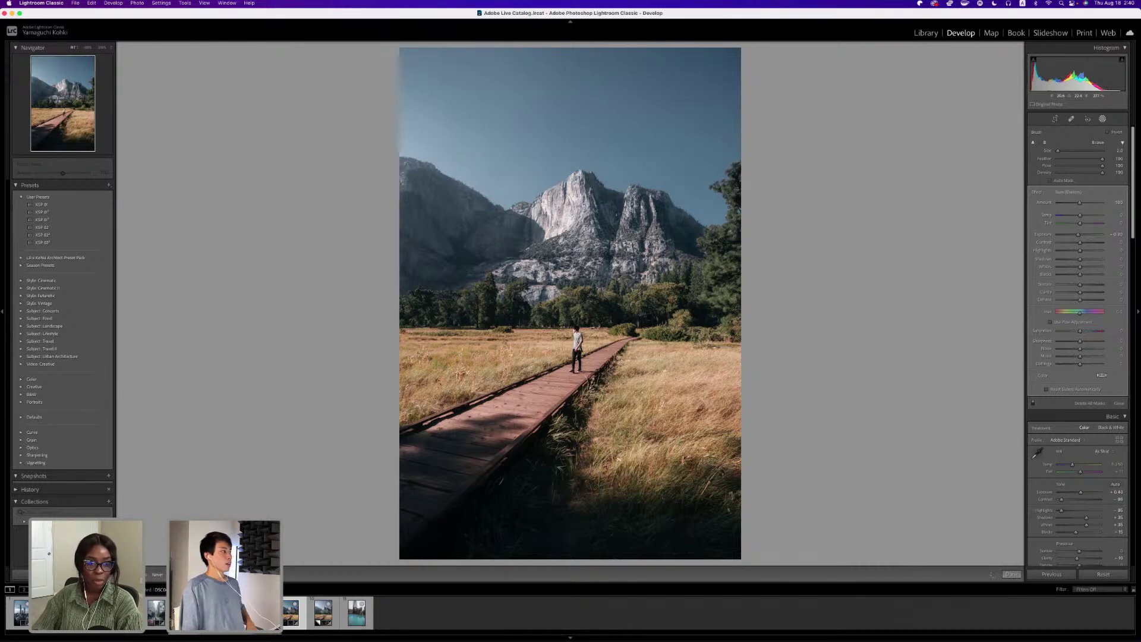
{"action": "key", "text": "shift+w"}
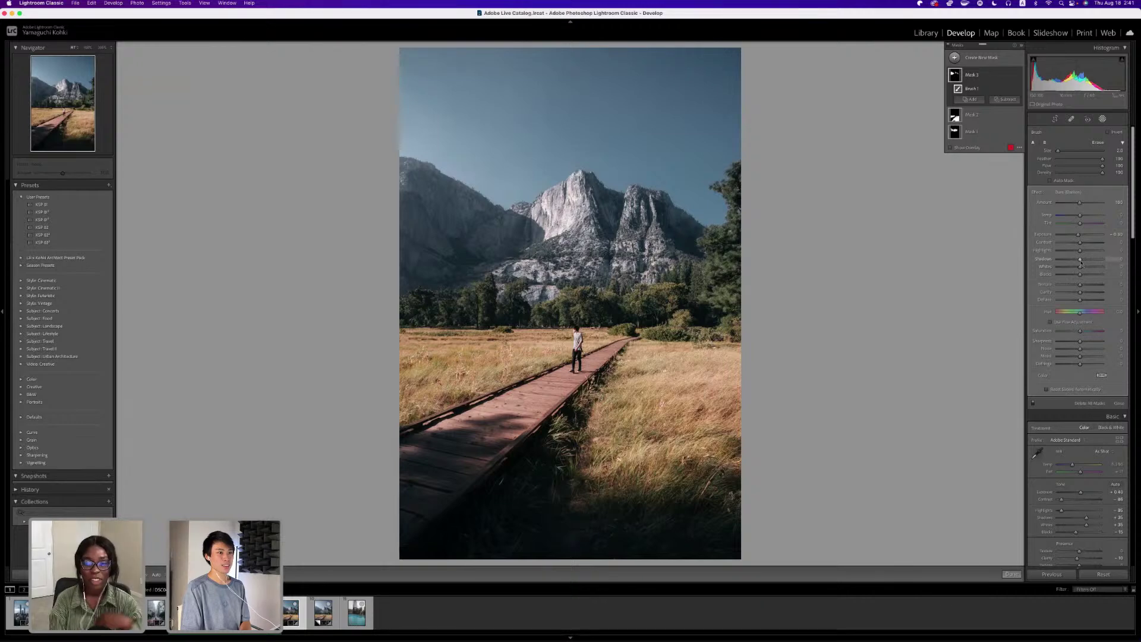
{"action": "left_click_drag", "start_coordinate": [1080, 260], "coordinate": [1079, 261]}
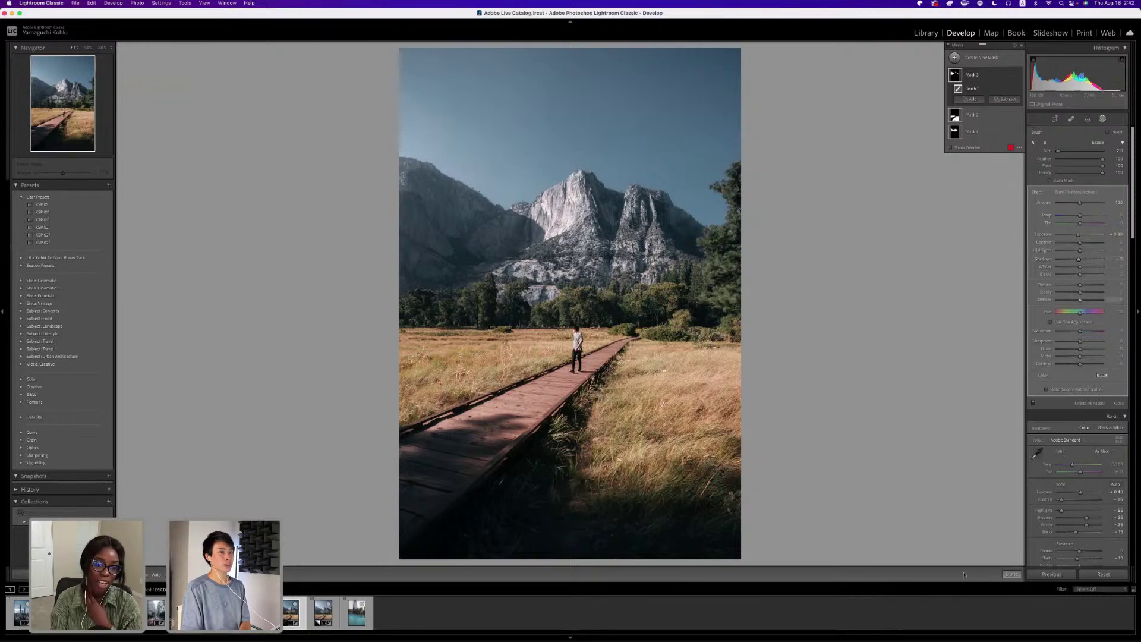
{"action": "left_click", "coordinate": [1011, 575]}
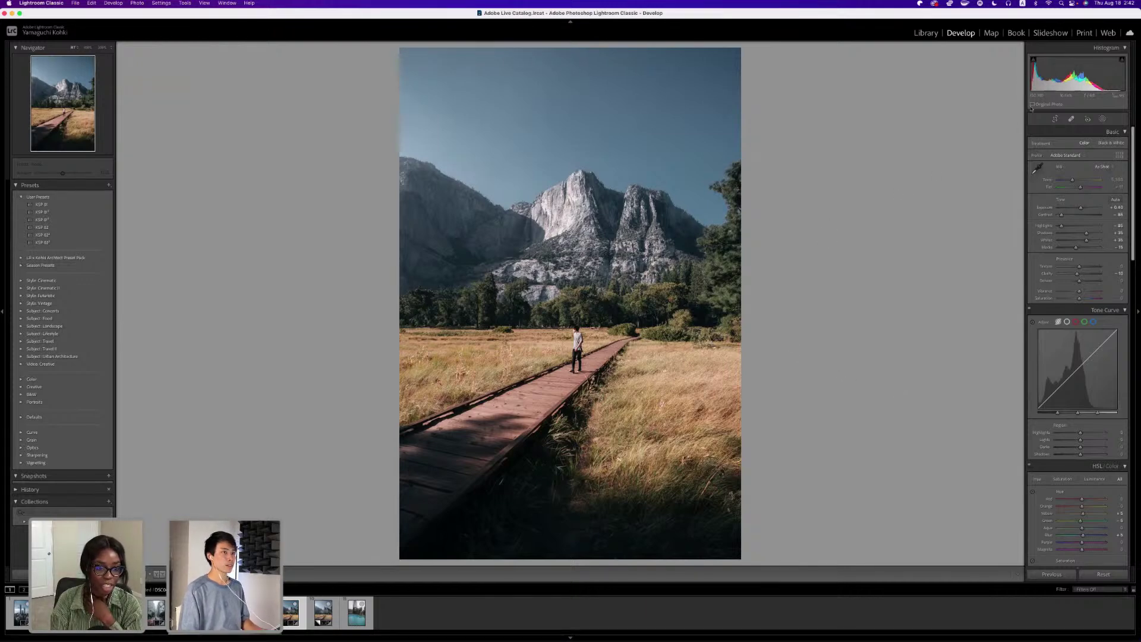
Add a radial gradient mask with reduced exposure, draw it large across the photo's left side, and shift it slightly right.
{"action": "left_click", "coordinate": [1103, 119]}
{"action": "left_click", "coordinate": [986, 57]}
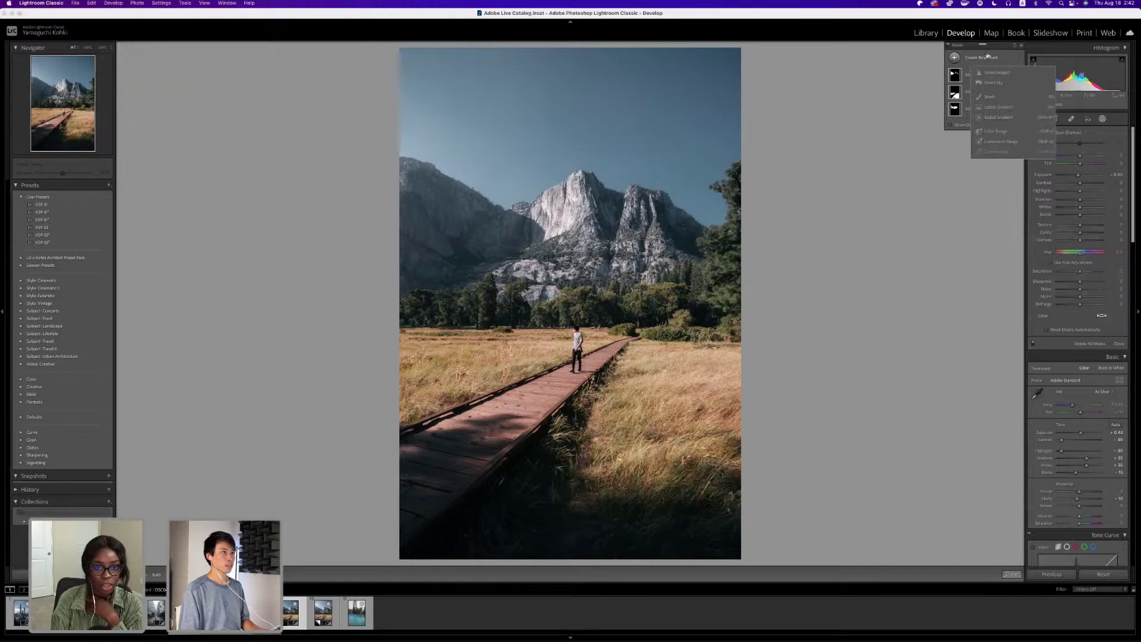
{"action": "left_click", "coordinate": [996, 119]}
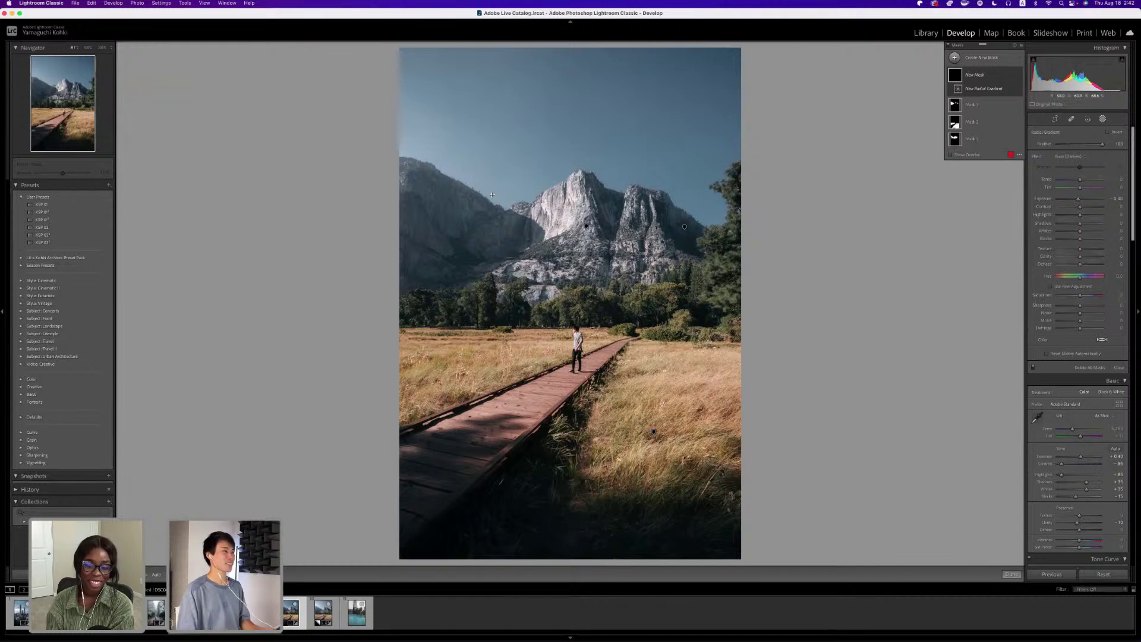
{"action": "mouse_move", "coordinate": [320, 150]}
{"action": "left_mouse_down"}
{"action": "mouse_move", "coordinate": [570, 404]}
{"action": "mouse_move", "coordinate": [654, 466]}
{"action": "left_mouse_up"}
{"action": "left_click_drag", "start_coordinate": [516, 357], "coordinate": [579, 362]}
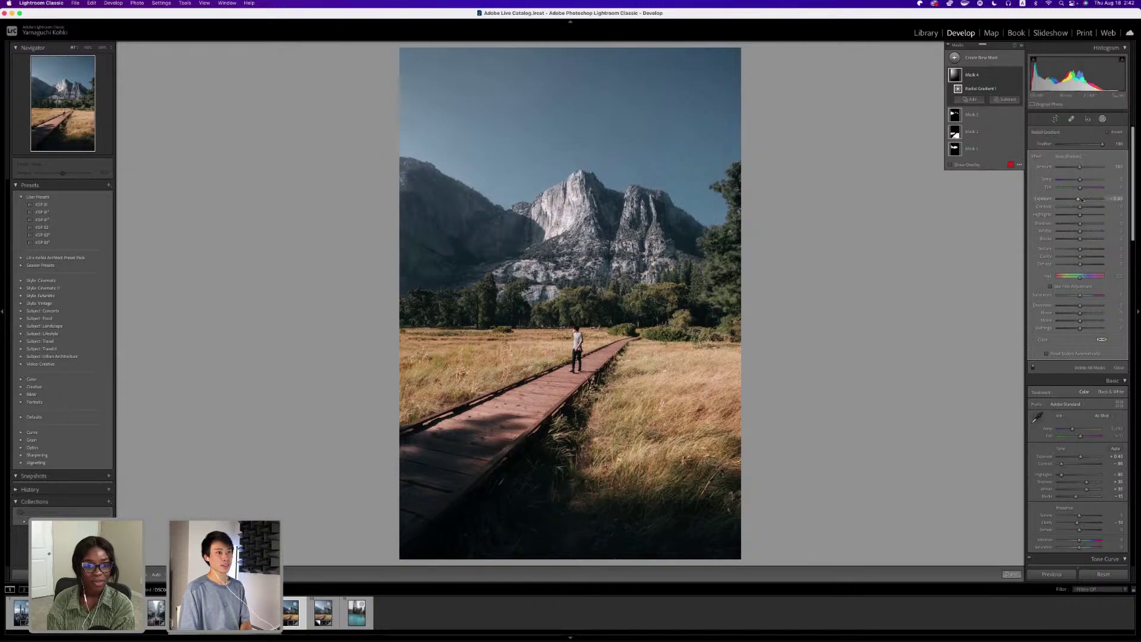
Raise the radial gradient mask's exposure, slightly lower its dehaze, and compare the masked photo side by side with the original.
{"action": "left_click_drag", "start_coordinate": [1082, 200], "coordinate": [1080, 201]}
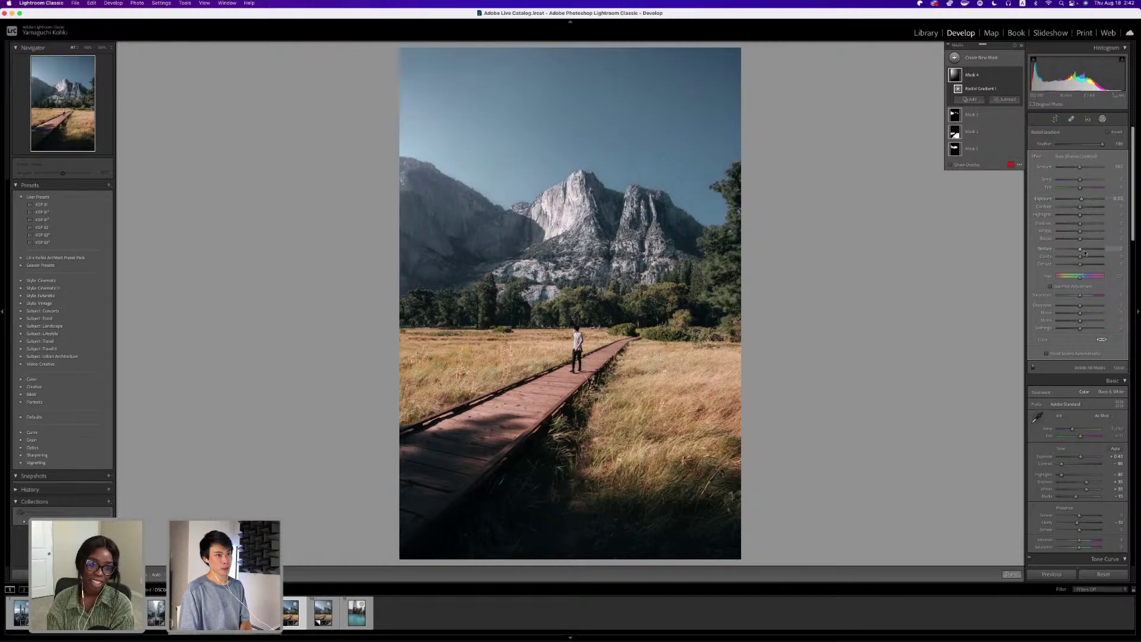
{"action": "left_click_drag", "start_coordinate": [1080, 264], "coordinate": [1079, 265]}
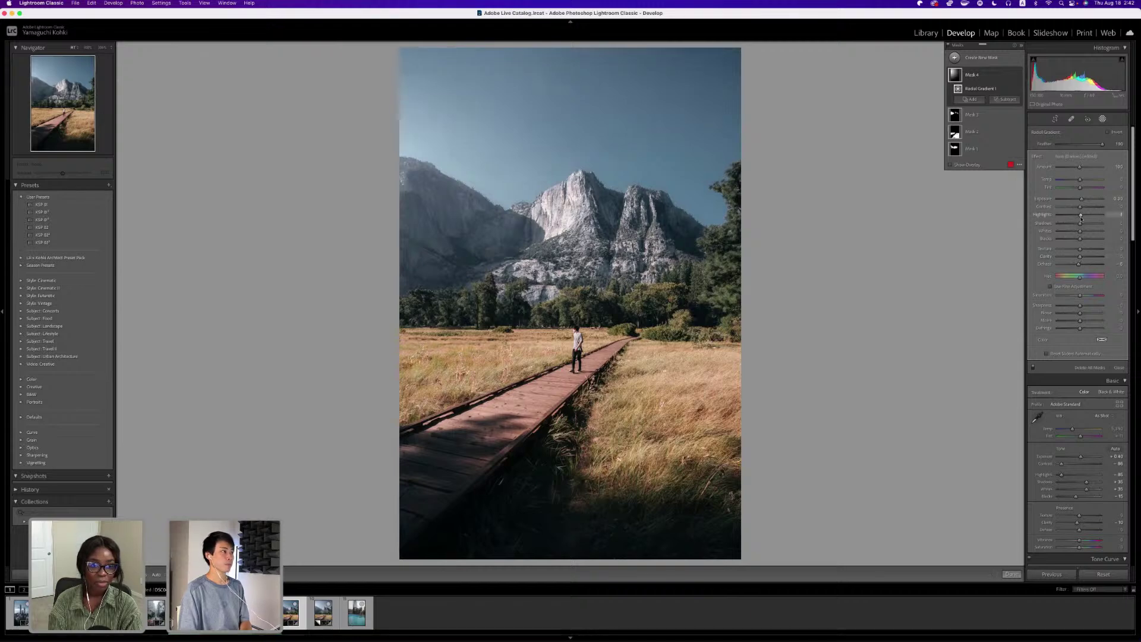
{"action": "left_click", "coordinate": [1012, 574]}
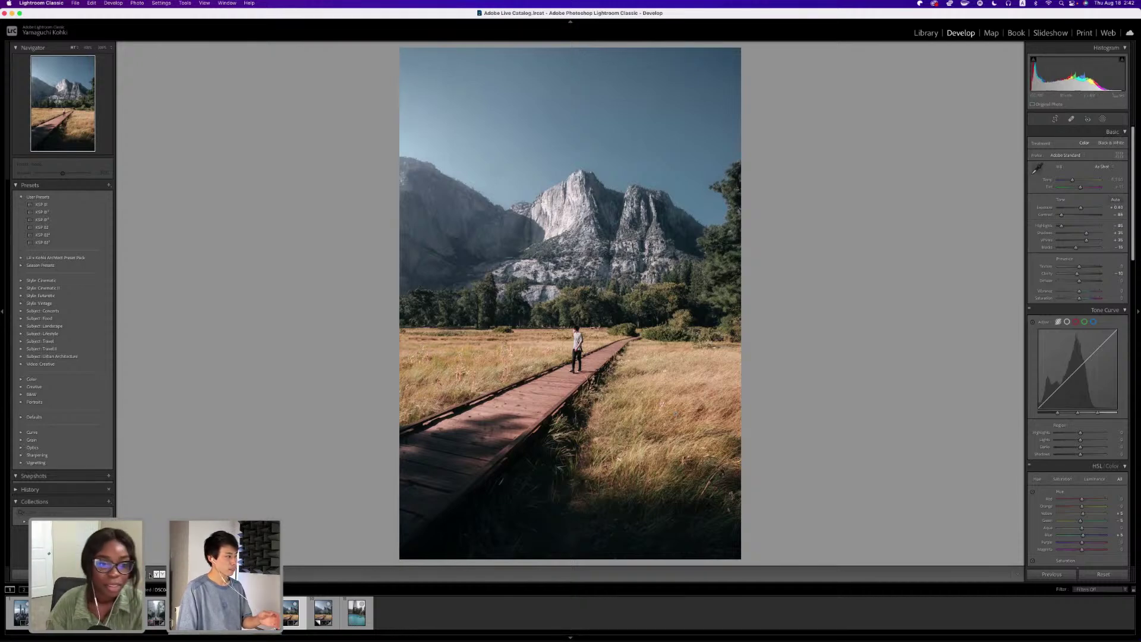
{"action": "left_click", "coordinate": [158, 575]}
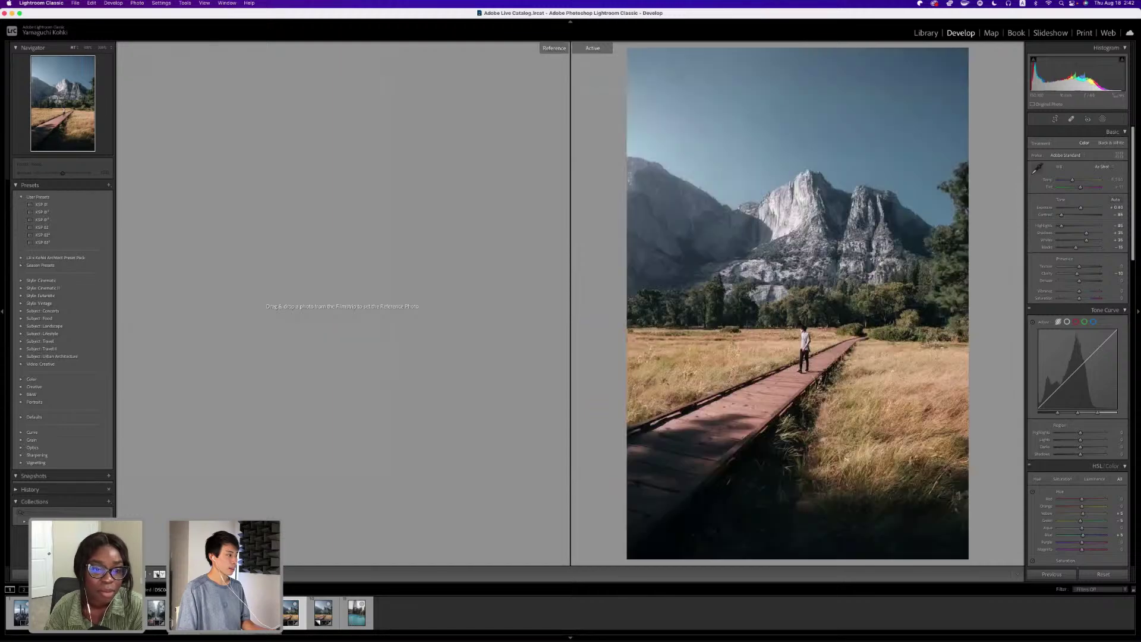
{"action": "key", "text": "y"}
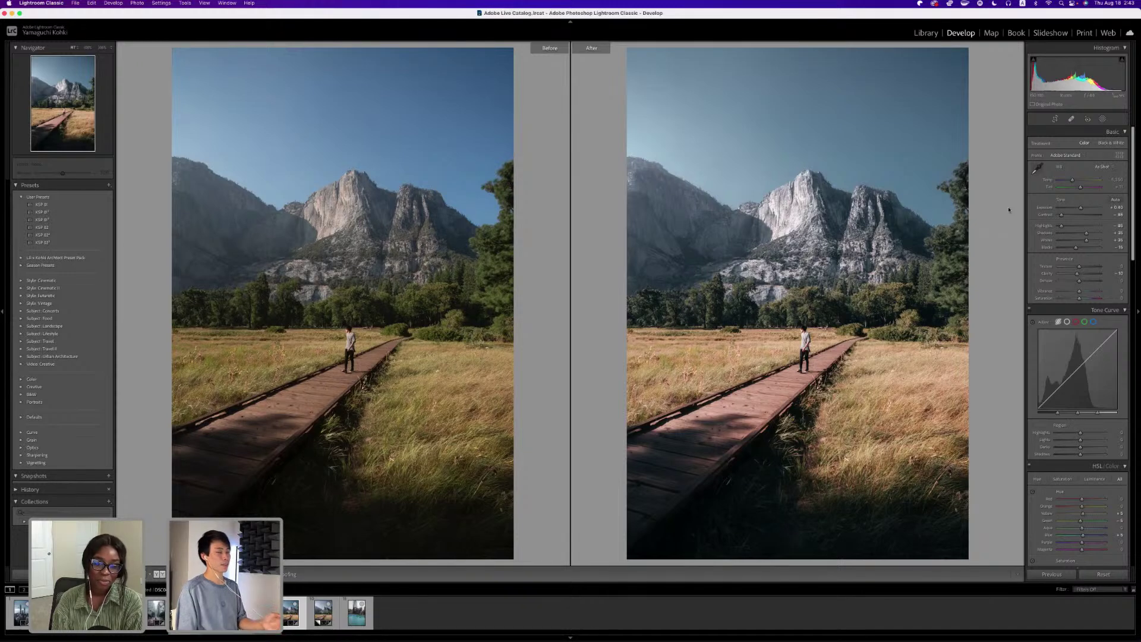
Fine-tune the exposure and blacks of the third brush mask over the shaded mountainside, finish masking, and return to the single-photo view.
{"action": "left_click", "coordinate": [1104, 119]}
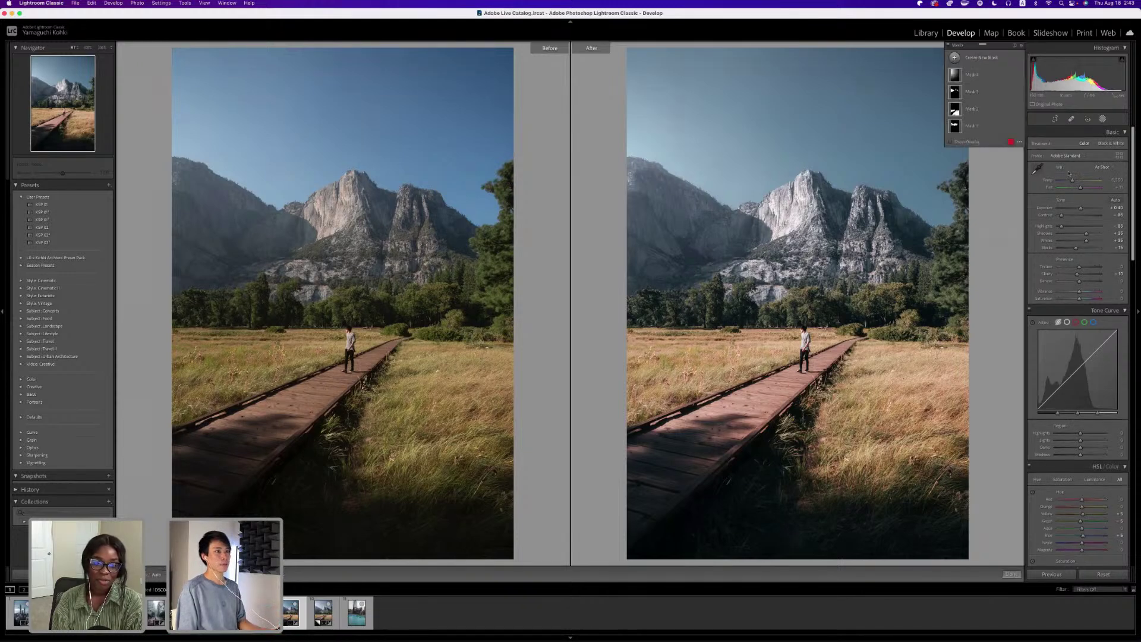
{"action": "left_click", "coordinate": [980, 93]}
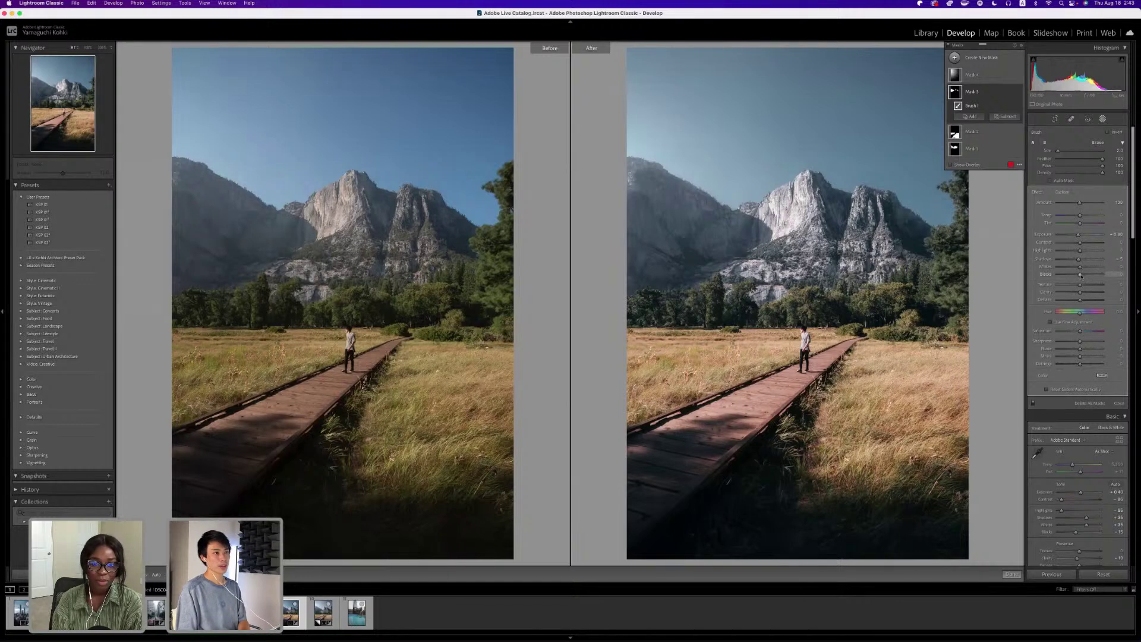
{"action": "left_click_drag", "start_coordinate": [1081, 239], "coordinate": [1082, 239]}
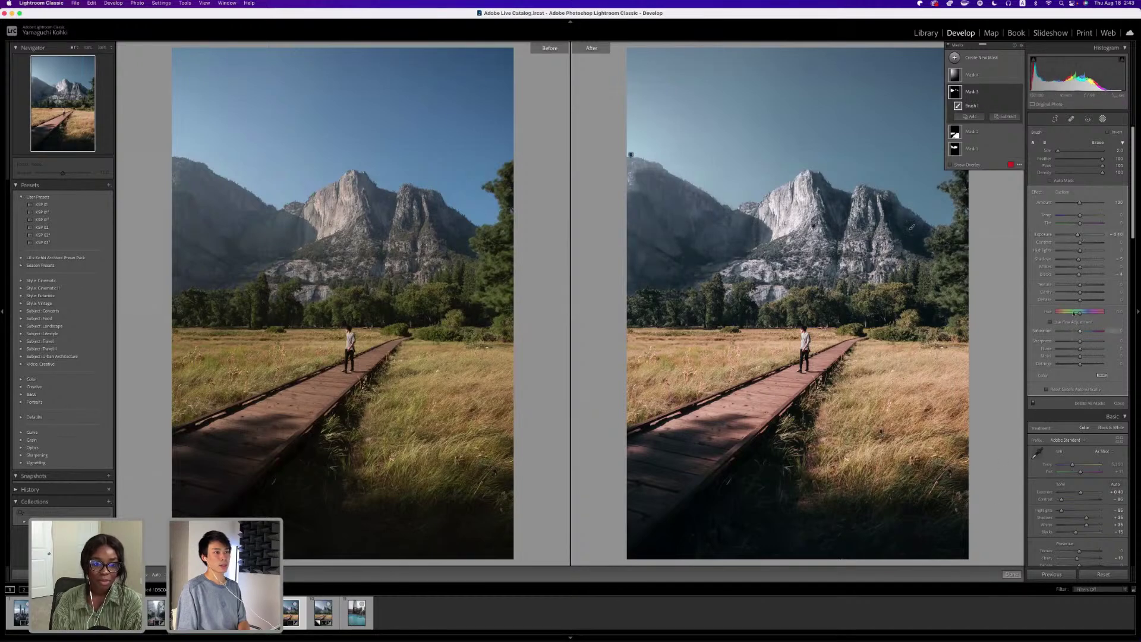
{"action": "left_click_drag", "start_coordinate": [1077, 234], "coordinate": [1079, 237]}
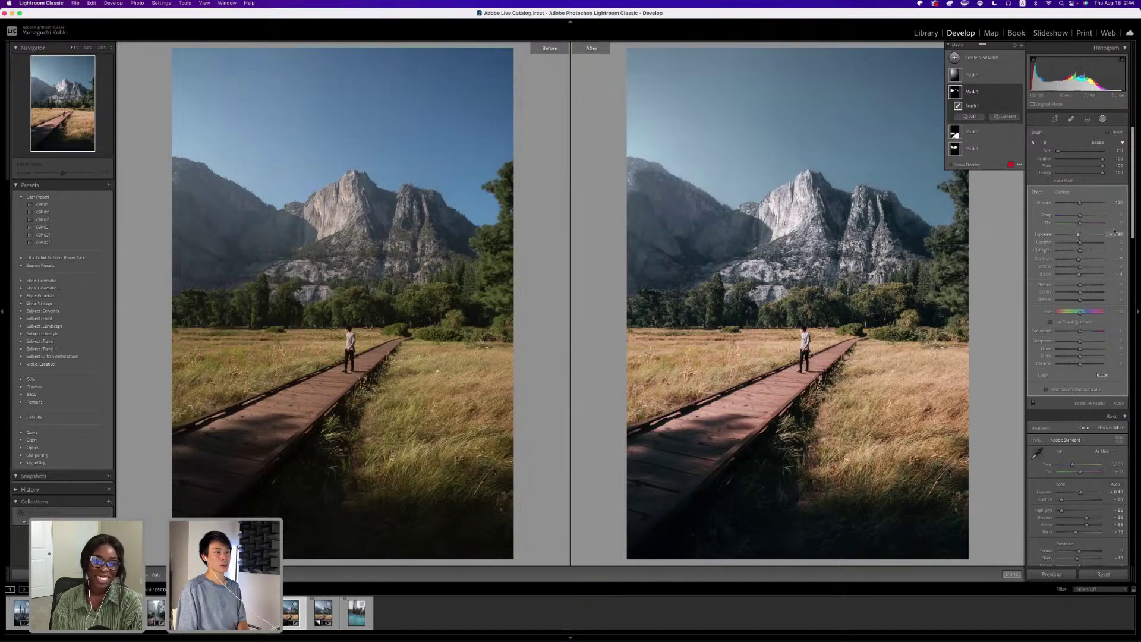
{"action": "left_click", "coordinate": [1005, 576]}
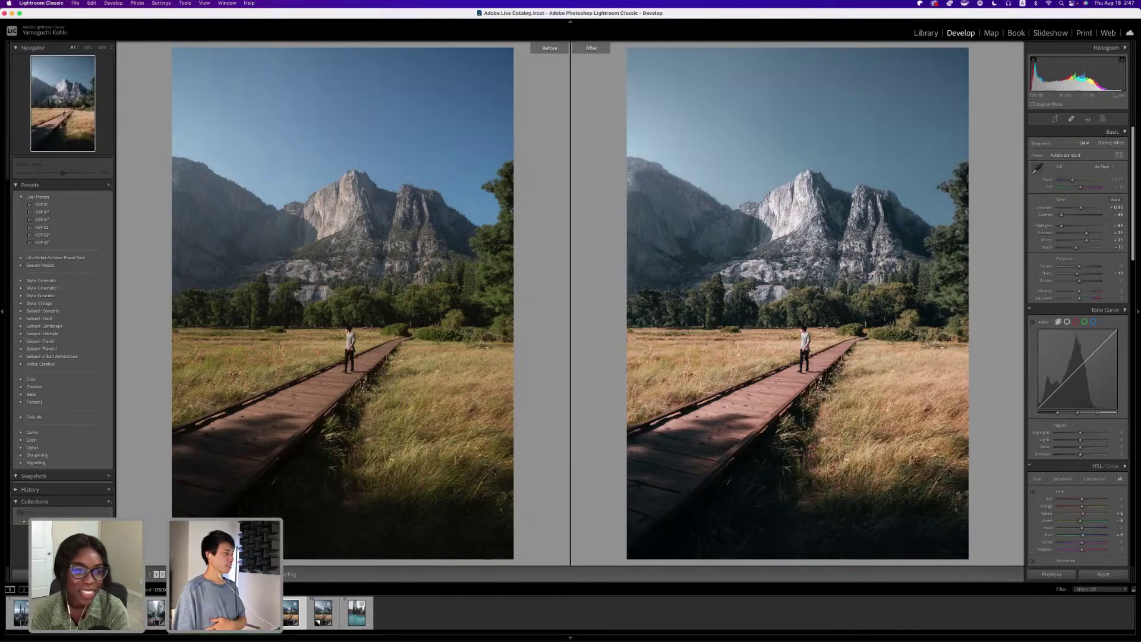
{"action": "key", "text": "y"}
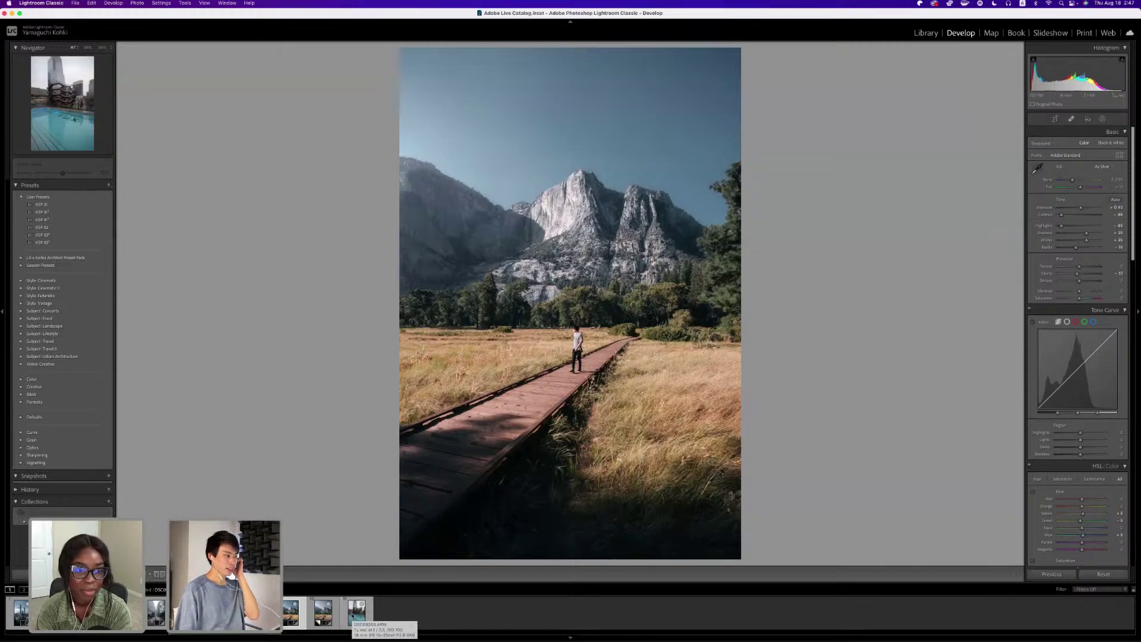
Open the rooftop pool photo for editing and apply the first user preset to it.
{"action": "left_click", "coordinate": [353, 616]}
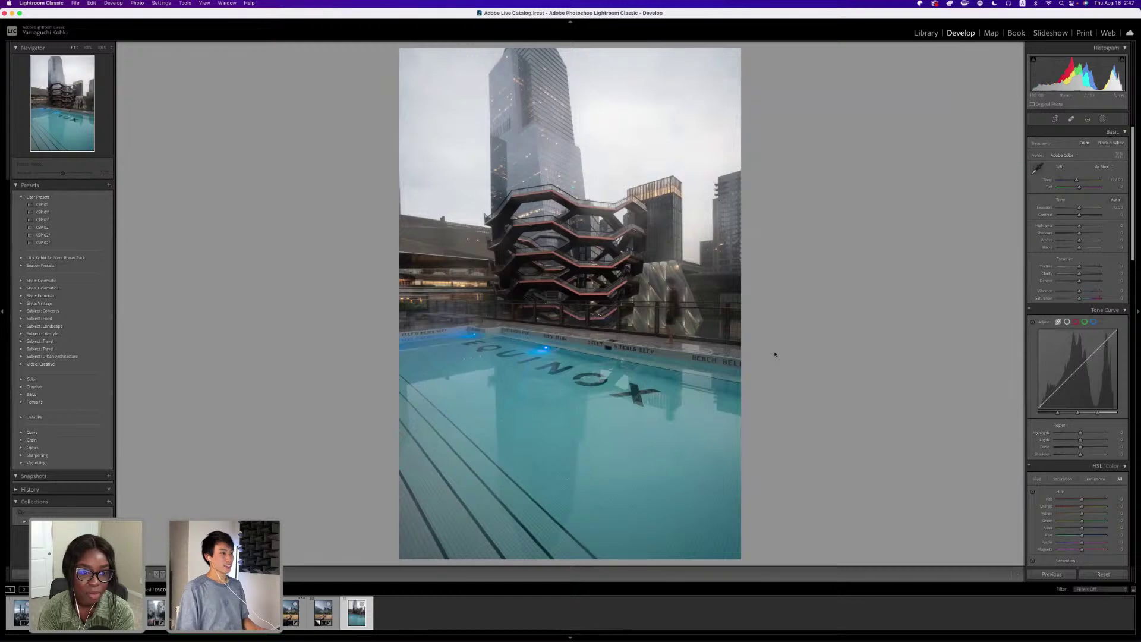
{"action": "key", "text": "ctrl+Up"}
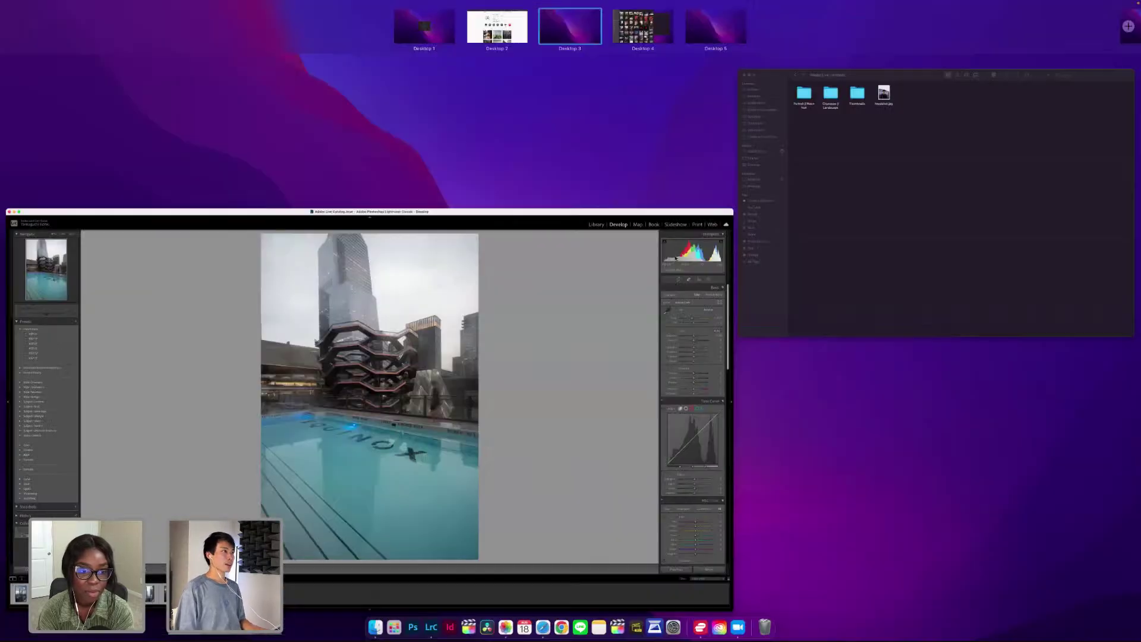
{"action": "left_click", "coordinate": [668, 280]}
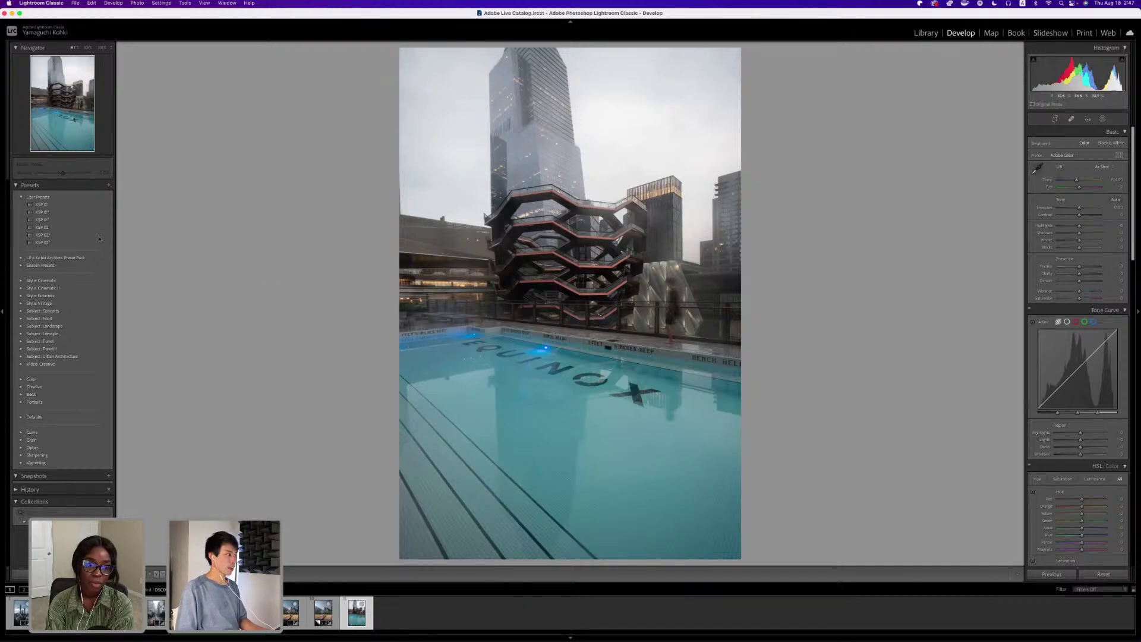
{"action": "left_click", "coordinate": [42, 204]}
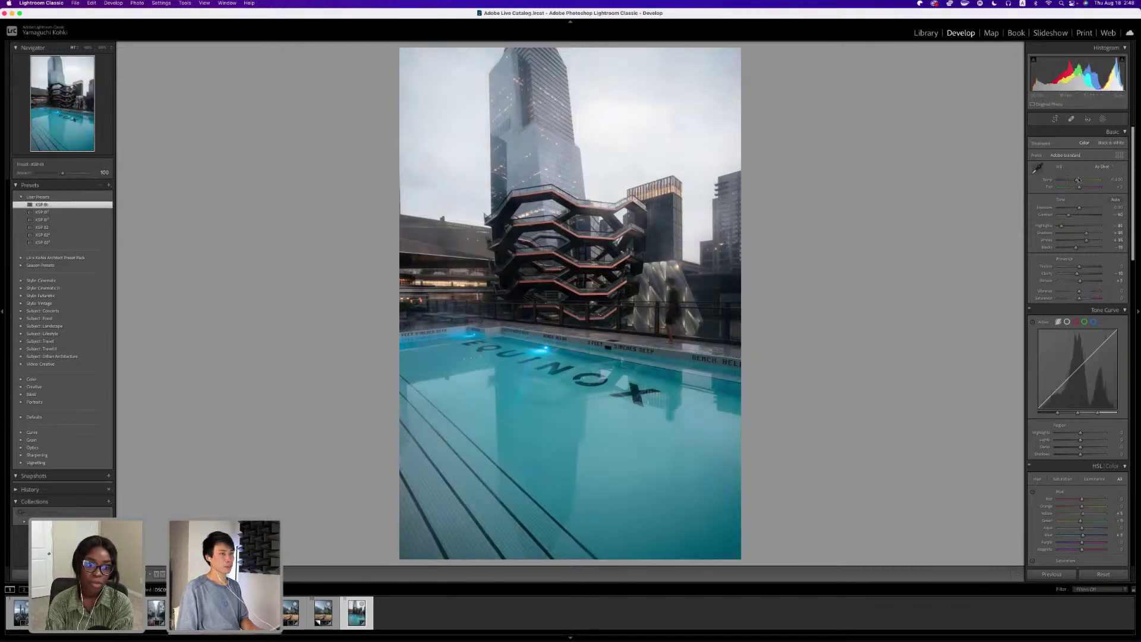
Slightly raise the pool photo's overall exposure and contrast.
{"action": "left_click_drag", "start_coordinate": [1081, 209], "coordinate": [1082, 210]}
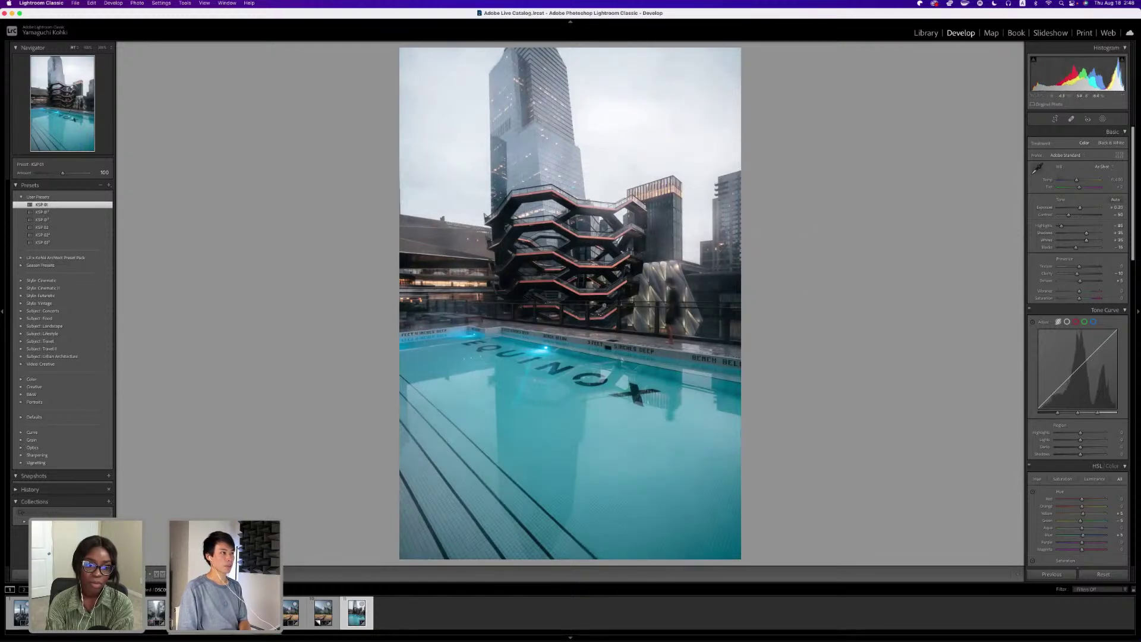
{"action": "left_click_drag", "start_coordinate": [1072, 216], "coordinate": [1074, 216]}
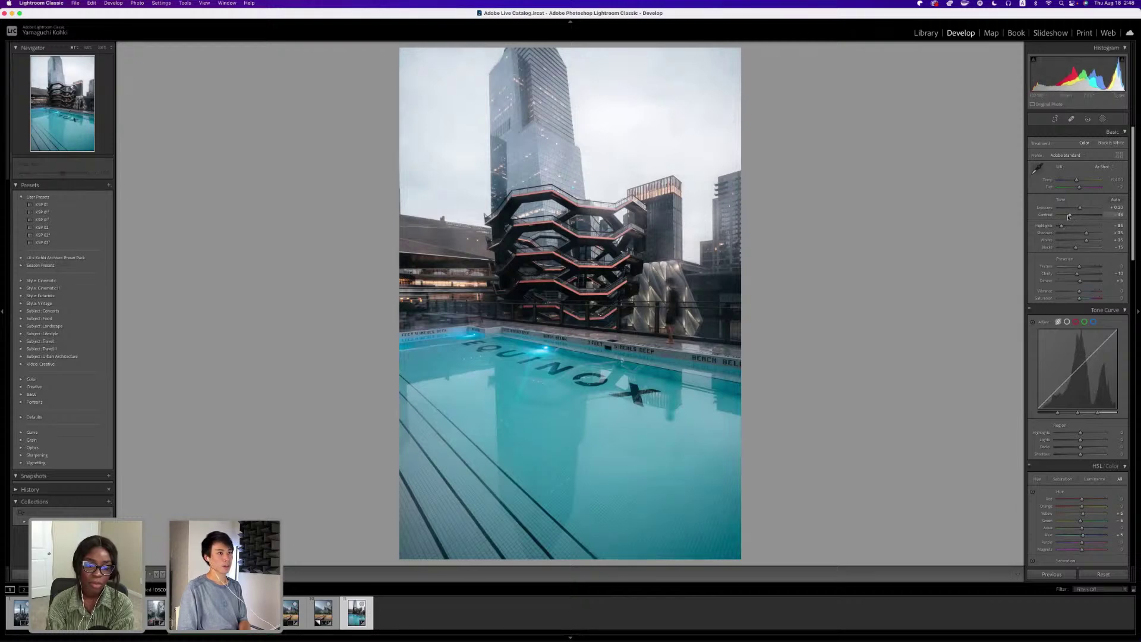
{"action": "left_click_drag", "start_coordinate": [1068, 217], "coordinate": [1070, 216]}
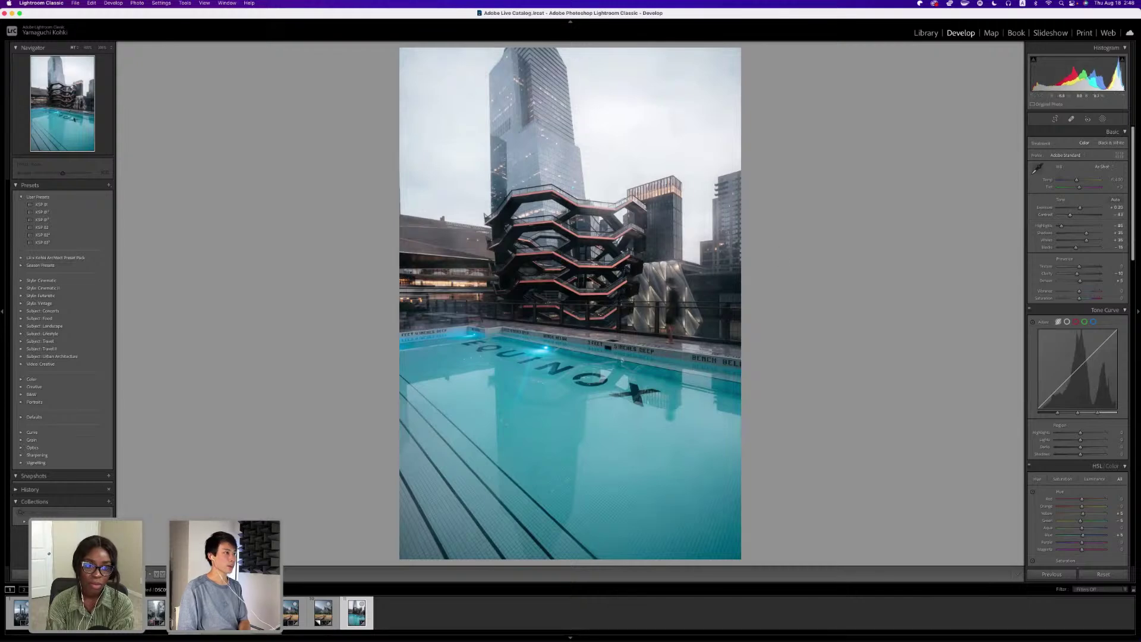
Create a brush mask with its exposure reset to 0 and paint it along the pink edge of the honeycomb structure's top walkway.
{"action": "left_click", "coordinate": [538, 214]}
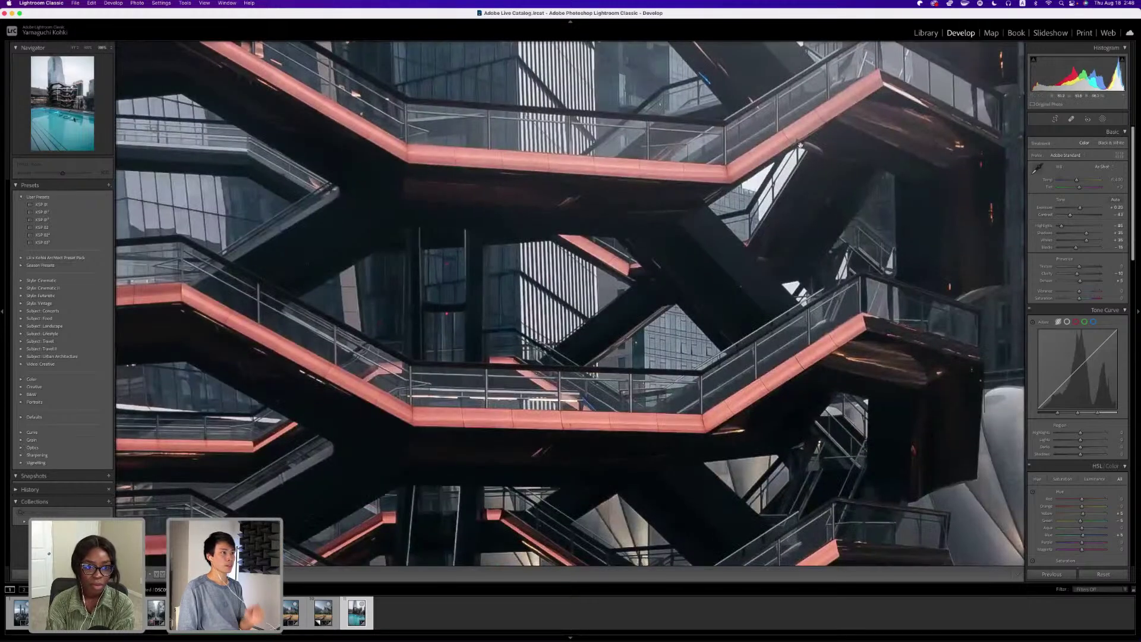
{"action": "left_click", "coordinate": [764, 153]}
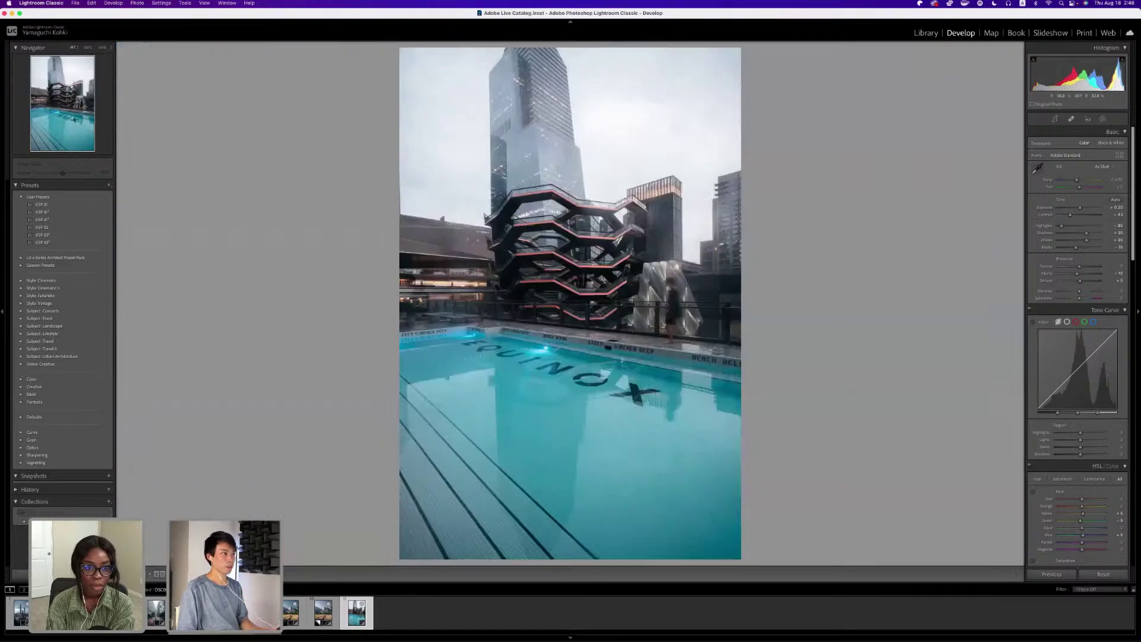
{"action": "left_click", "coordinate": [645, 236]}
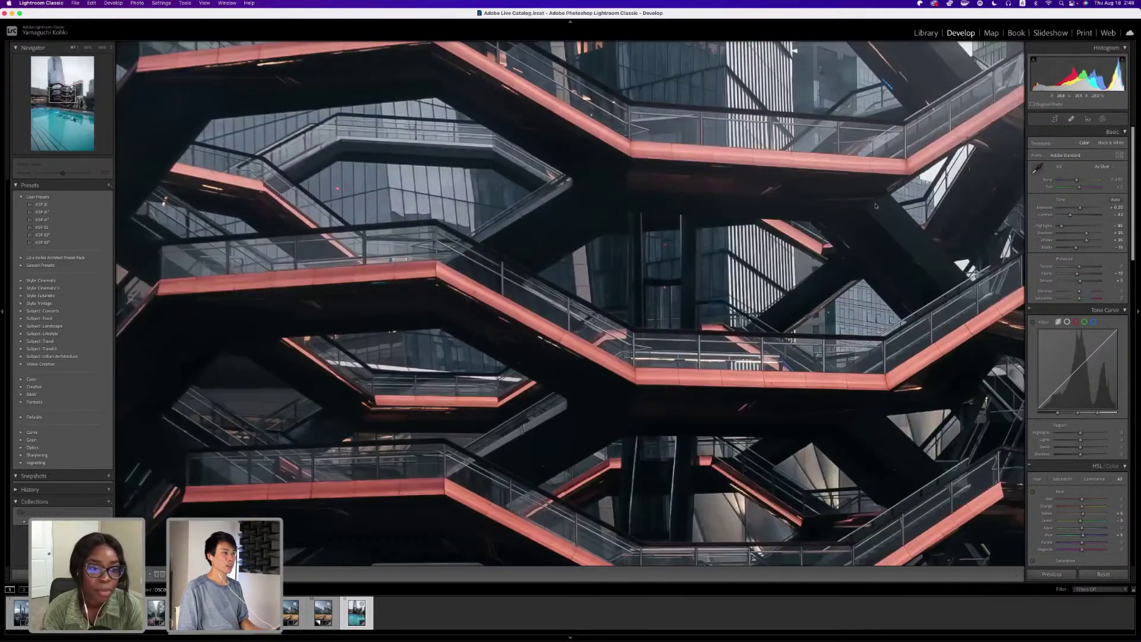
{"action": "left_click", "coordinate": [645, 236]}
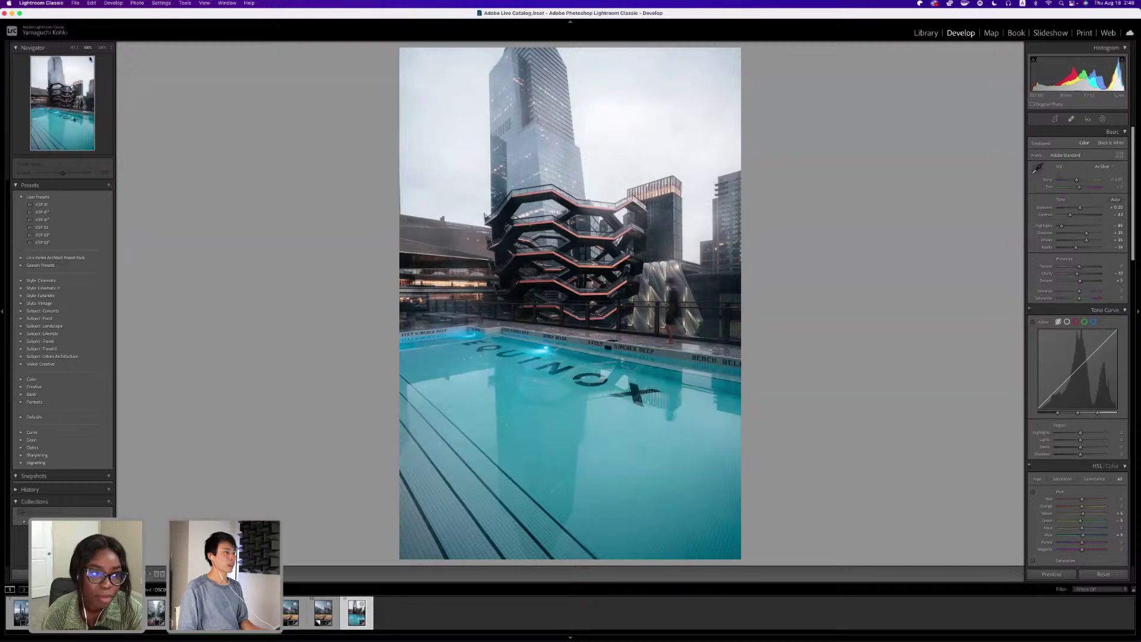
{"action": "left_click", "coordinate": [576, 255]}
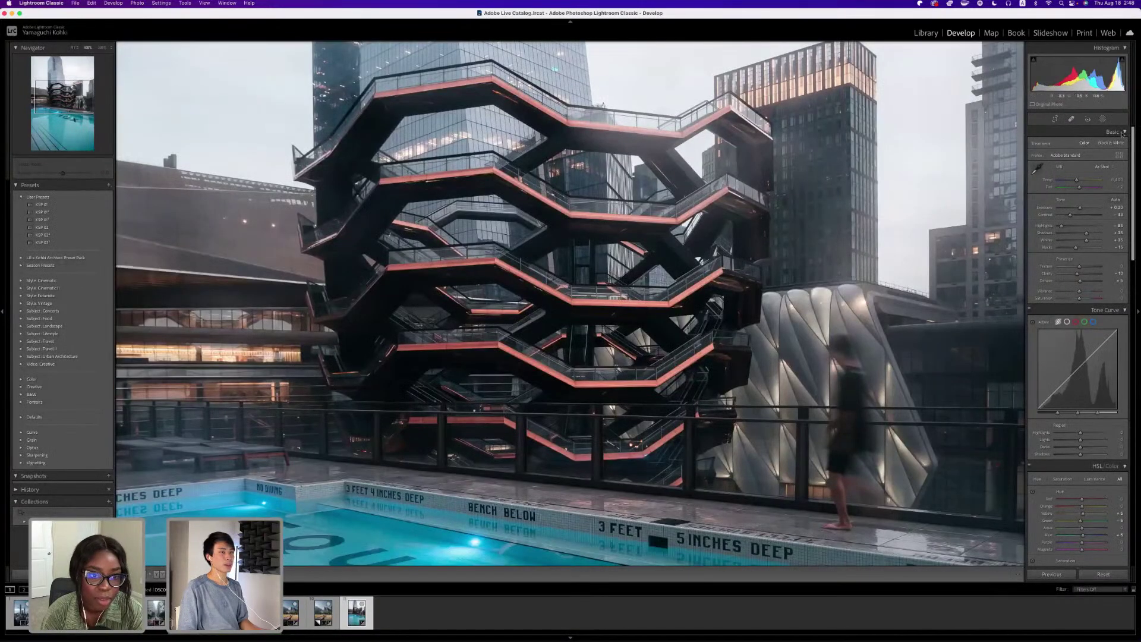
{"action": "left_click", "coordinate": [1103, 119]}
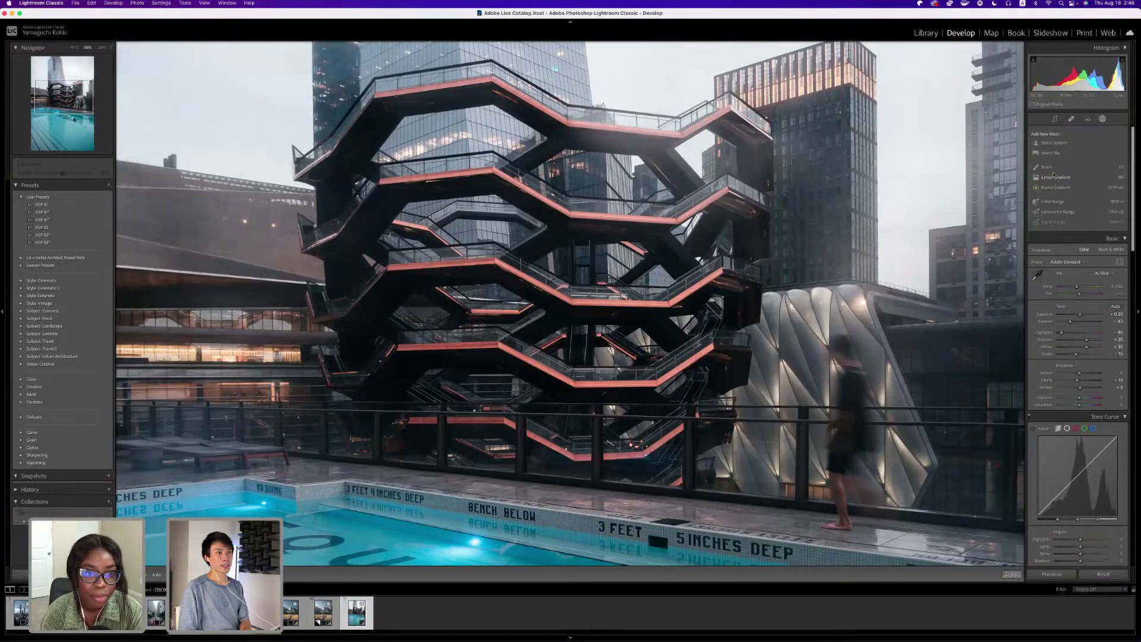
{"action": "left_click", "coordinate": [1070, 168]}
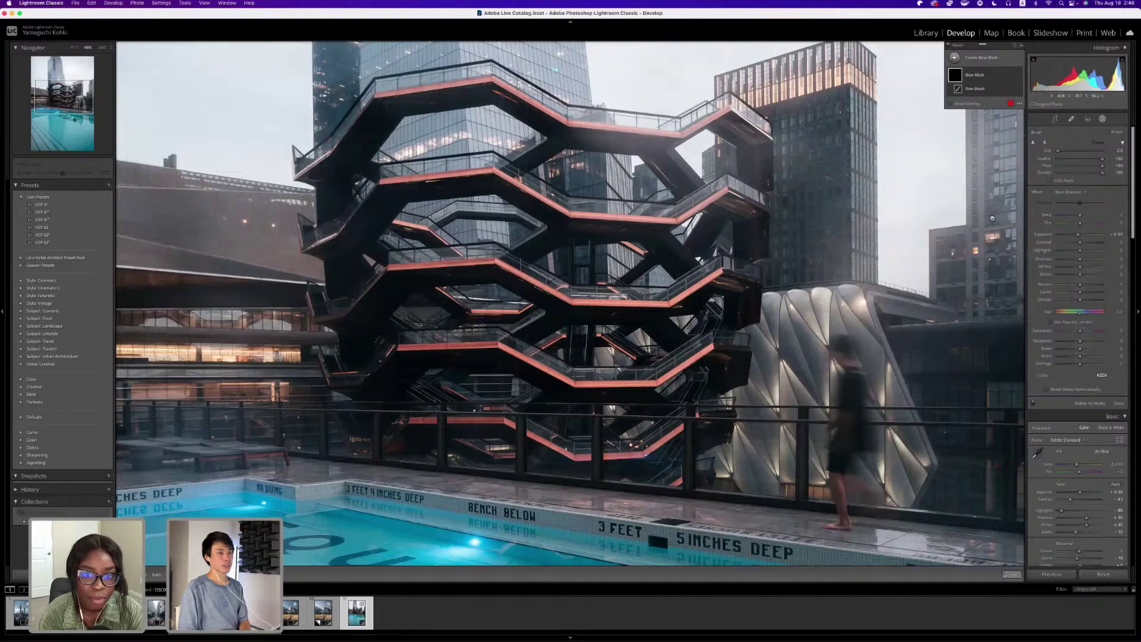
{"action": "double_click", "coordinate": [1043, 234]}
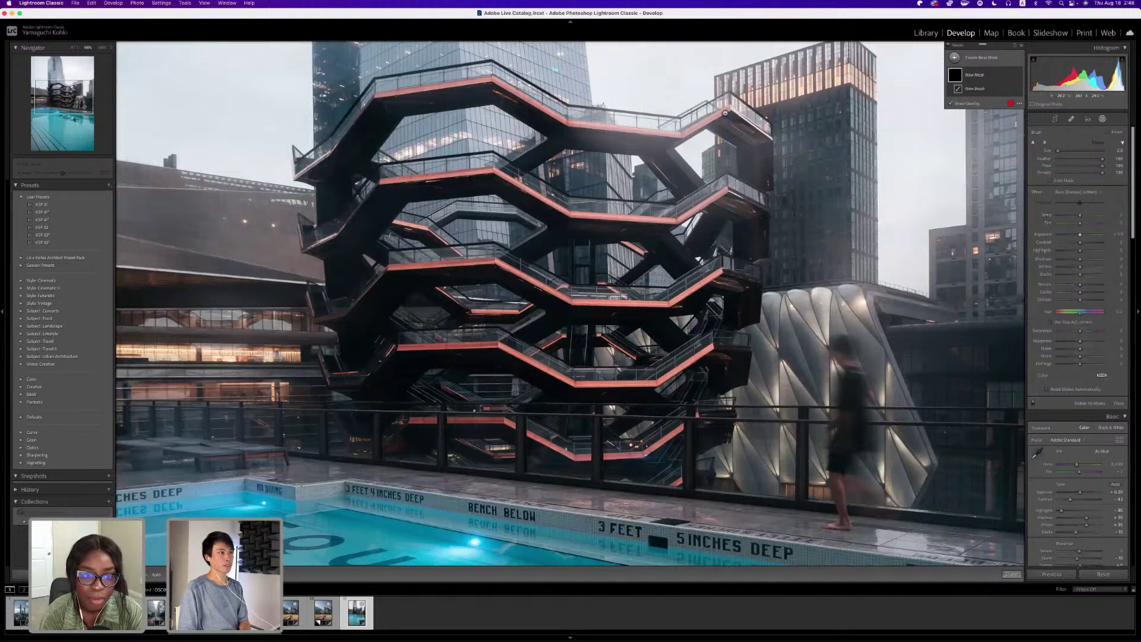
{"action": "left_click_drag", "start_coordinate": [724, 118], "coordinate": [699, 121]}
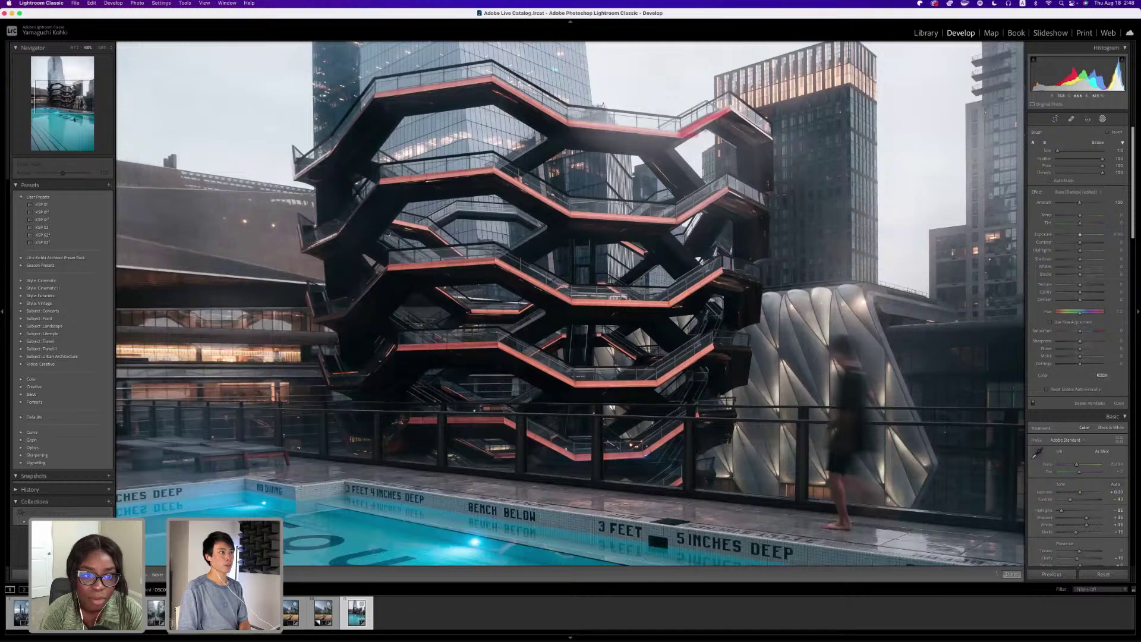
{"action": "key", "text": "super+z"}
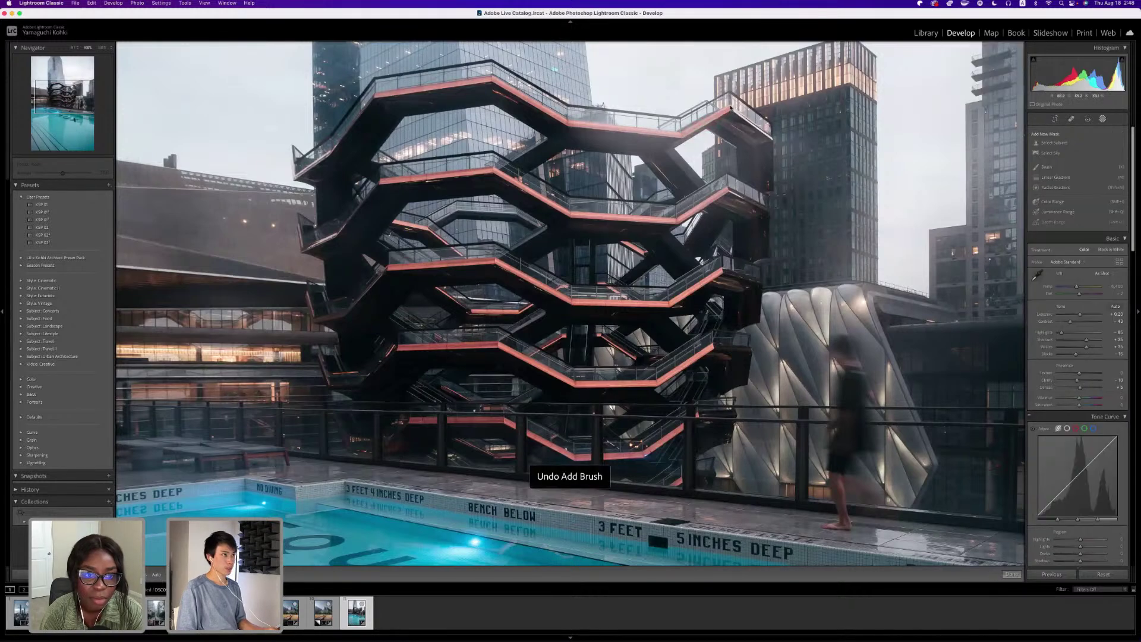
{"action": "left_click", "coordinate": [1046, 166]}
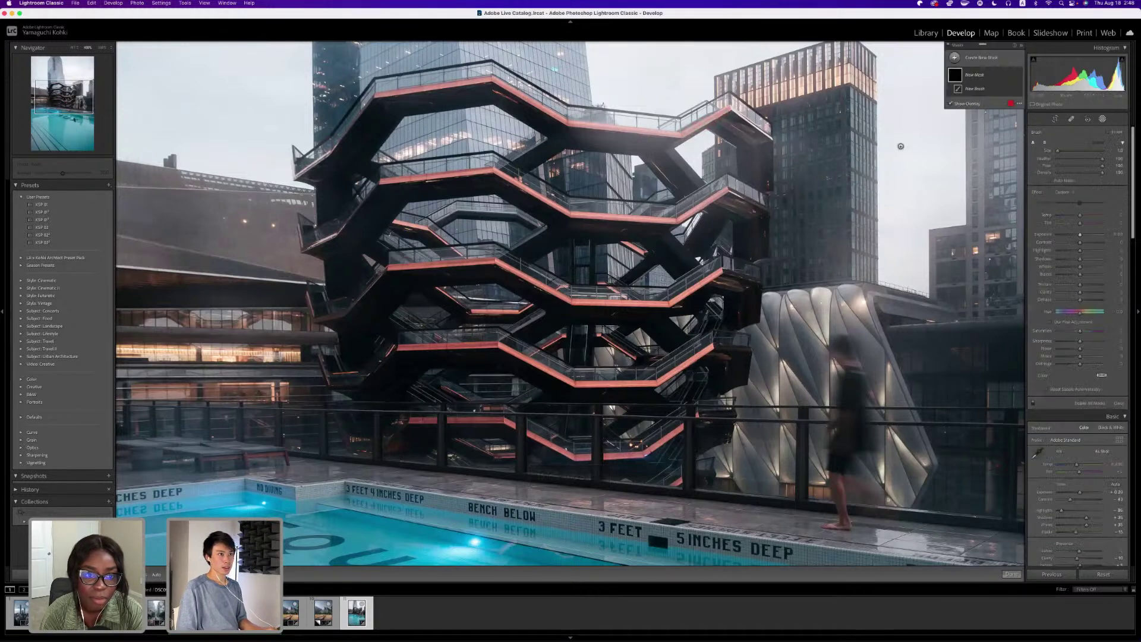
{"action": "mouse_move", "coordinate": [722, 113]}
{"action": "left_mouse_down"}
{"action": "mouse_move", "coordinate": [657, 136]}
{"action": "mouse_move", "coordinate": [567, 124]}
{"action": "left_mouse_up"}
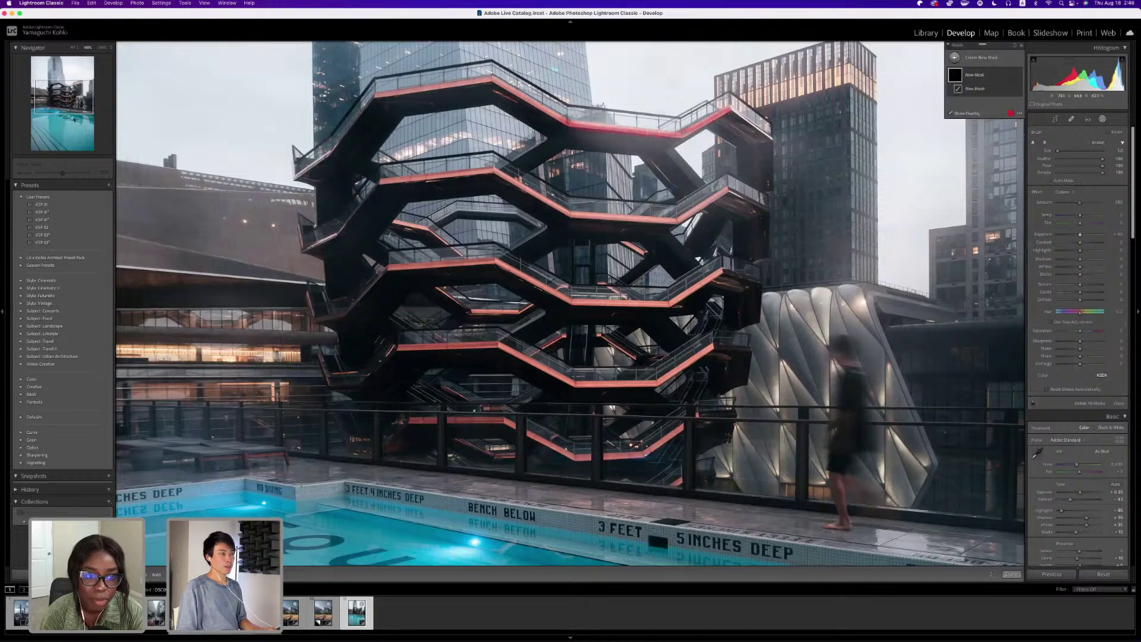
Raise the brush mask's saturation strongly and shift its tint and temperature slightly warmer on the walkway edge.
{"action": "mouse_move", "coordinate": [1080, 332]}
{"action": "left_mouse_down"}
{"action": "mouse_move", "coordinate": [1106, 335]}
{"action": "mouse_move", "coordinate": [1094, 333]}
{"action": "left_mouse_up"}
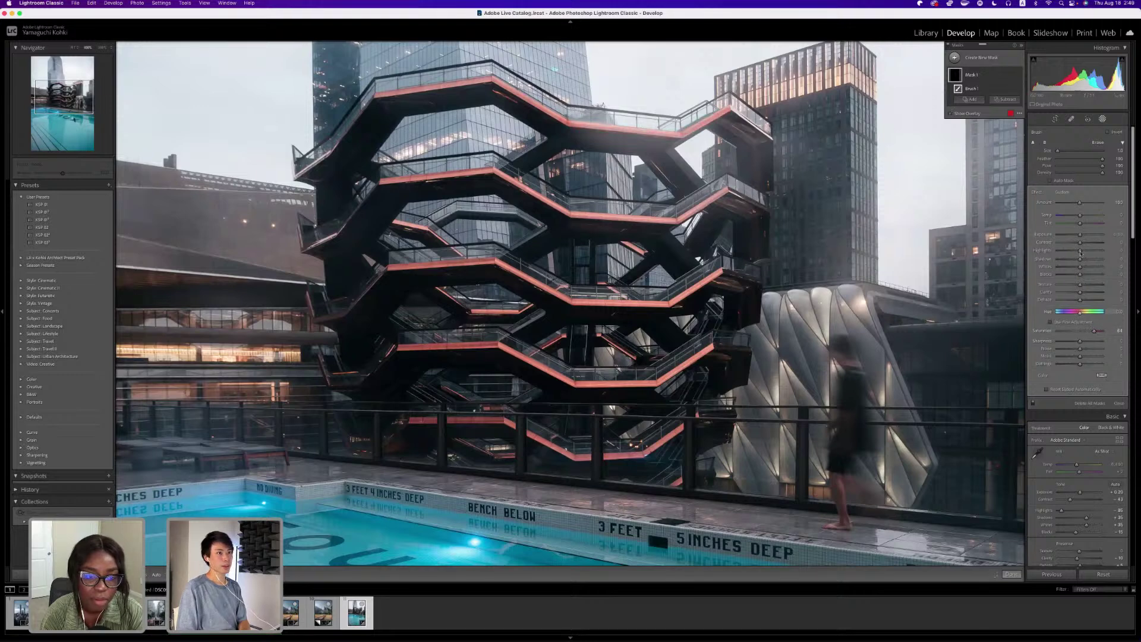
{"action": "left_click_drag", "start_coordinate": [1081, 224], "coordinate": [1091, 225]}
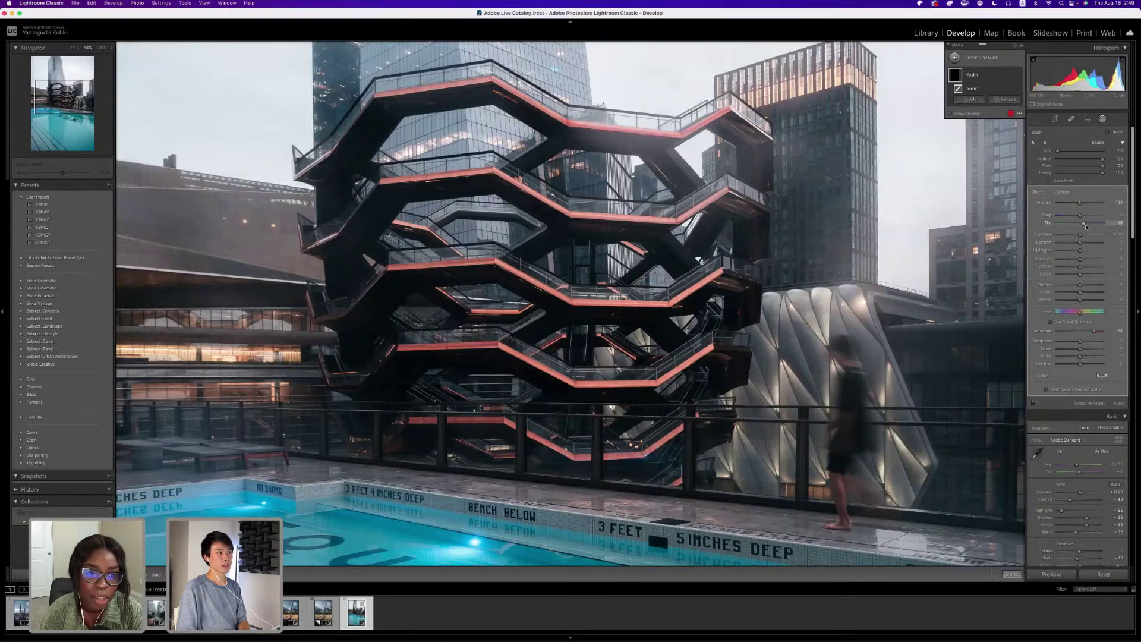
{"action": "left_click_drag", "start_coordinate": [1091, 225], "coordinate": [1086, 217]}
{"action": "left_click", "coordinate": [1083, 216]}
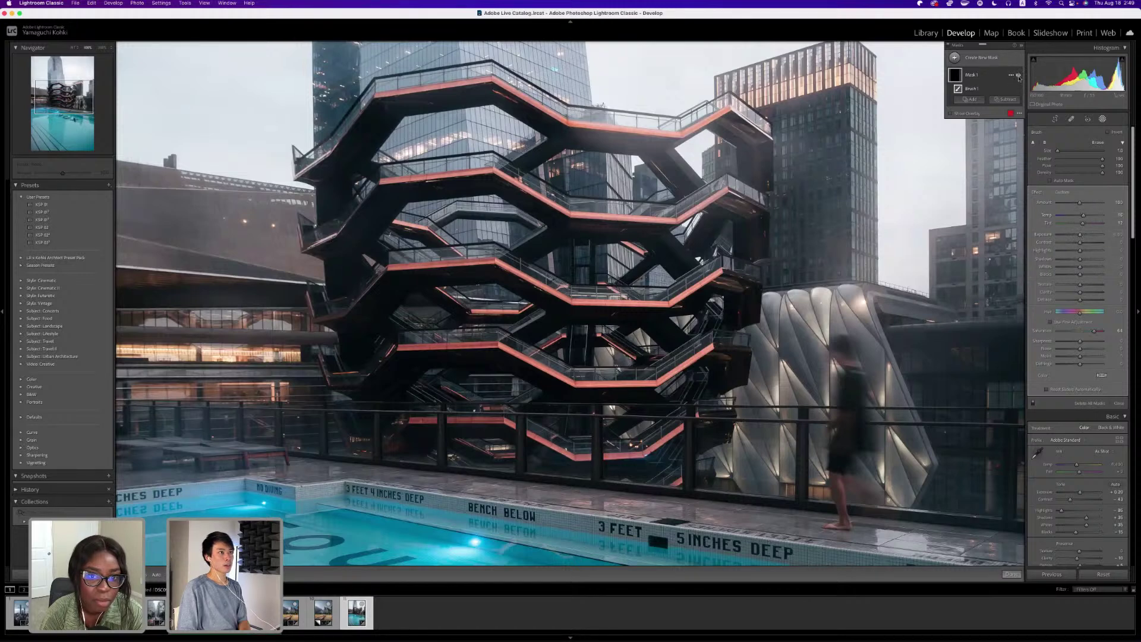
Compare the walkway edge with and without the brush mask's color adjustments.
{"action": "left_click", "coordinate": [1018, 76]}
{"action": "left_click", "coordinate": [1018, 76]}
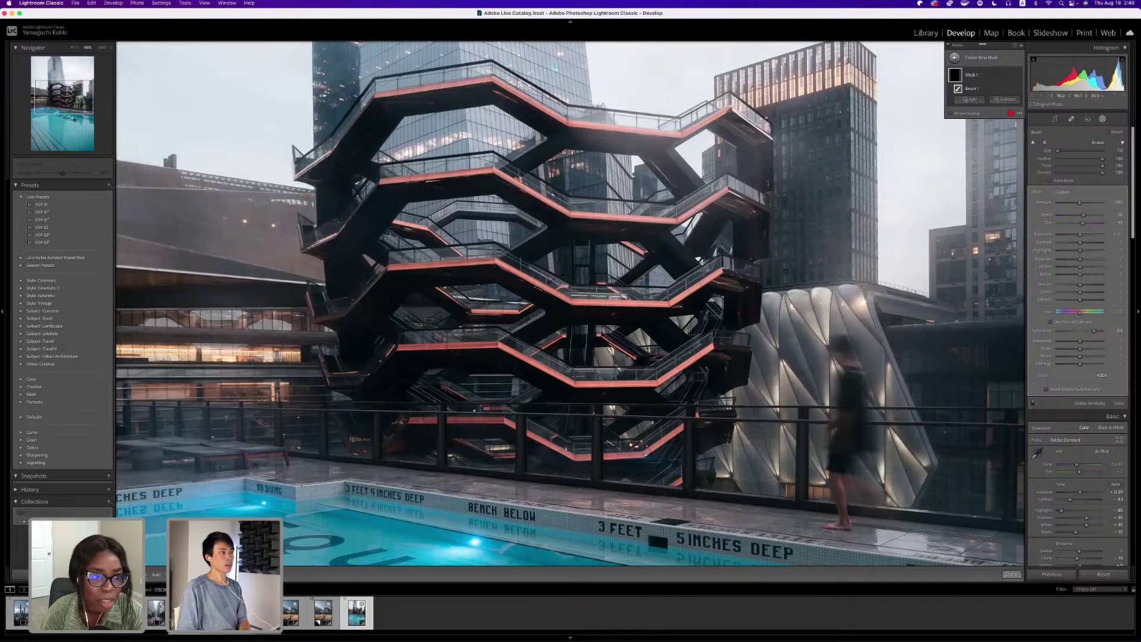
{"action": "key", "text": "super+z"}
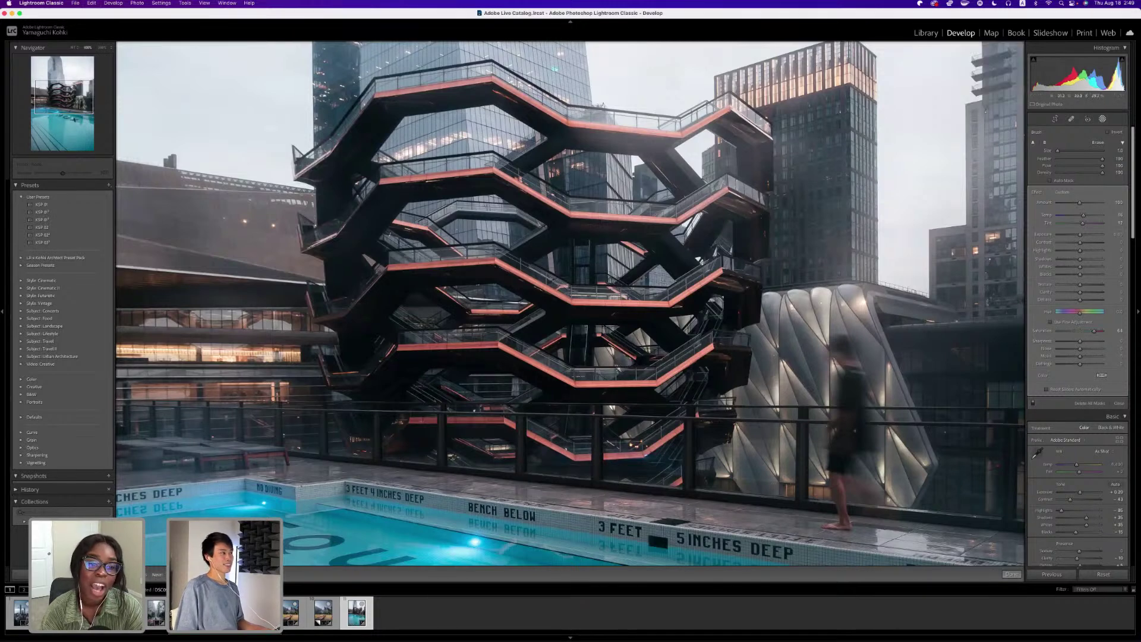
Undo the last brush update and view the whole pool photo with its brush mask selected again.
{"action": "key", "text": "super+z"}
{"action": "left_click", "coordinate": [1103, 119]}
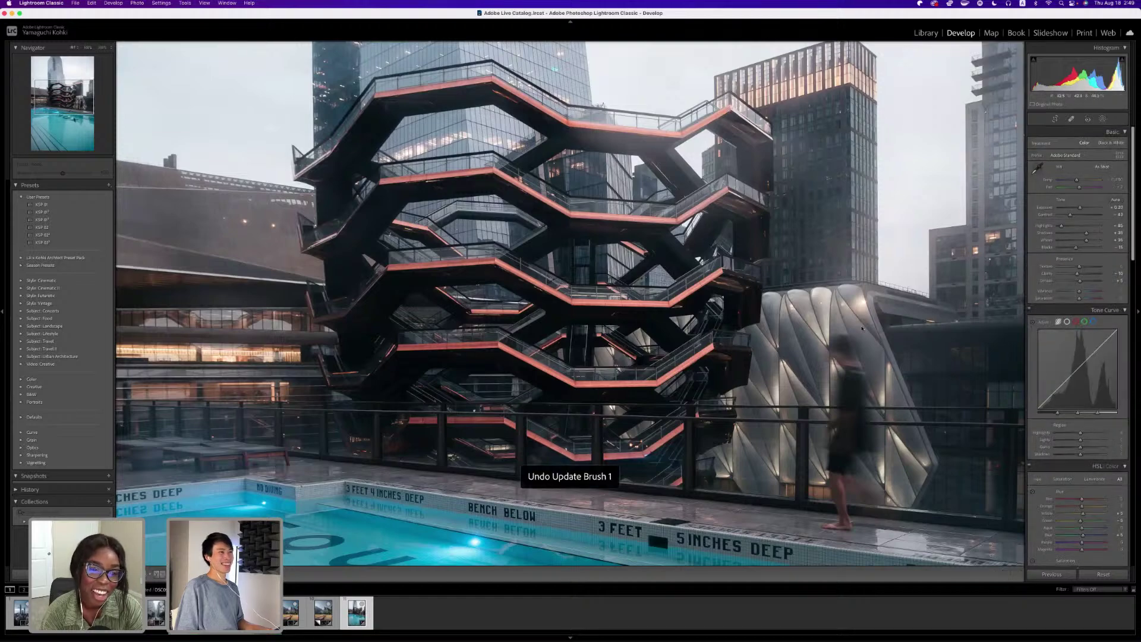
{"action": "key", "text": "z"}
{"action": "left_click", "coordinate": [1102, 119]}
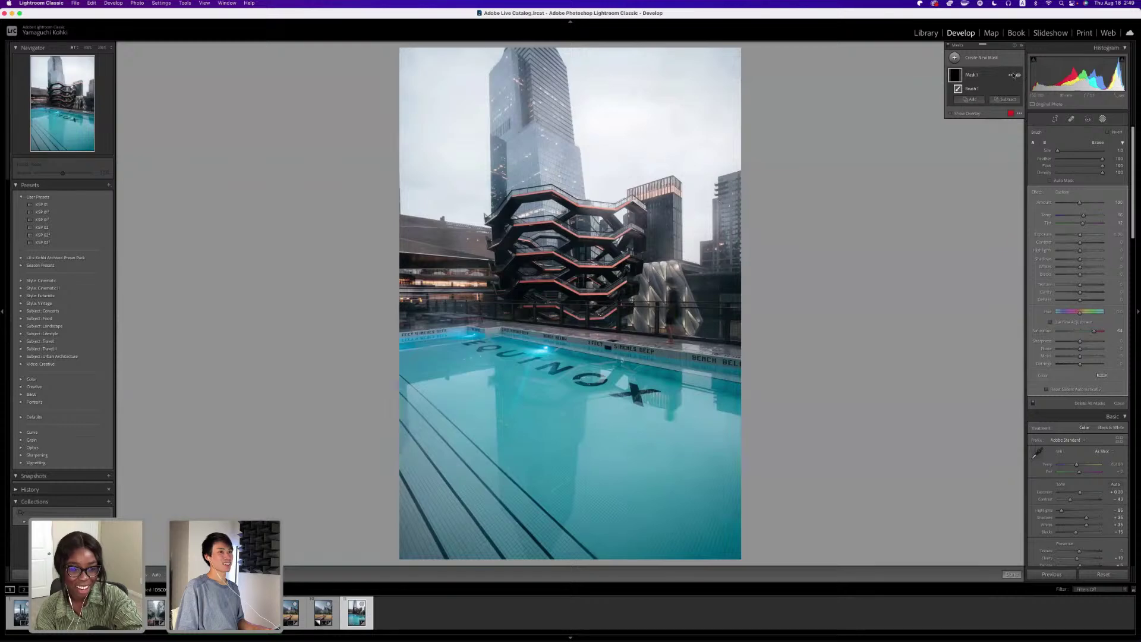
Extend the brush mask along the pink edges of the honeycomb structure's remaining walkways.
{"action": "key", "text": "super+equal"}
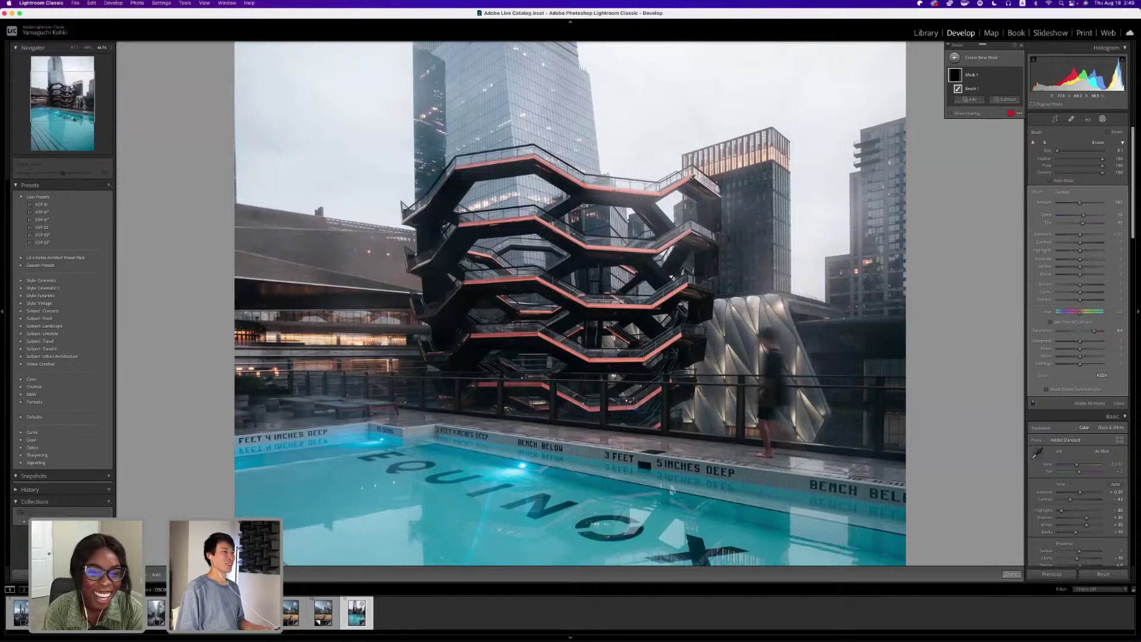
{"action": "key", "text": "h"}
{"action": "key", "text": "h"}
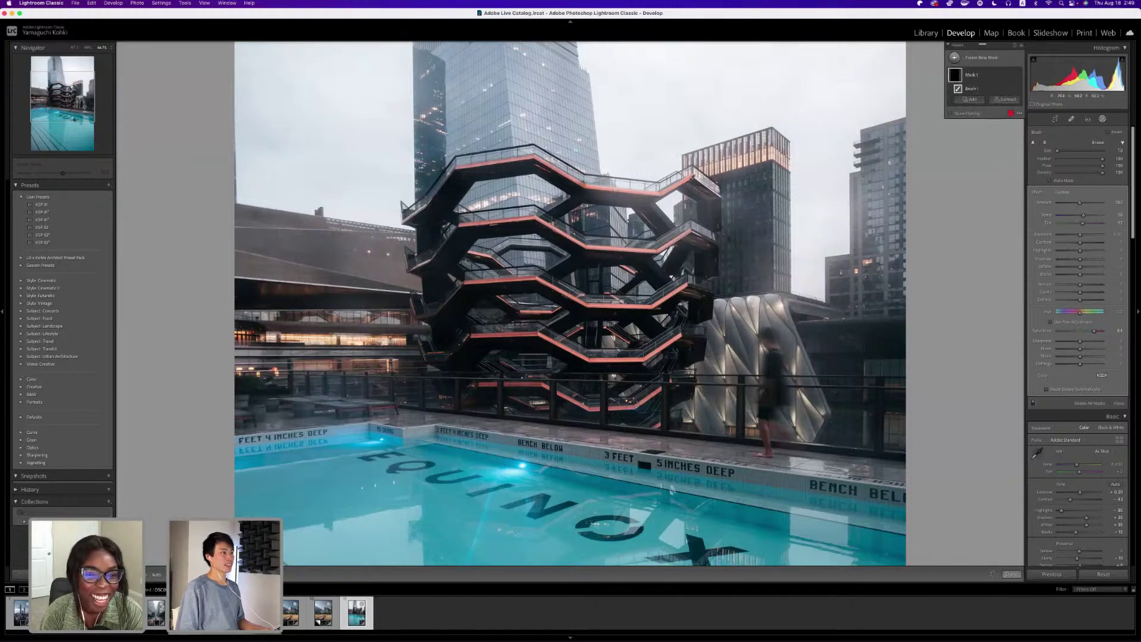
{"action": "key", "text": "h"}
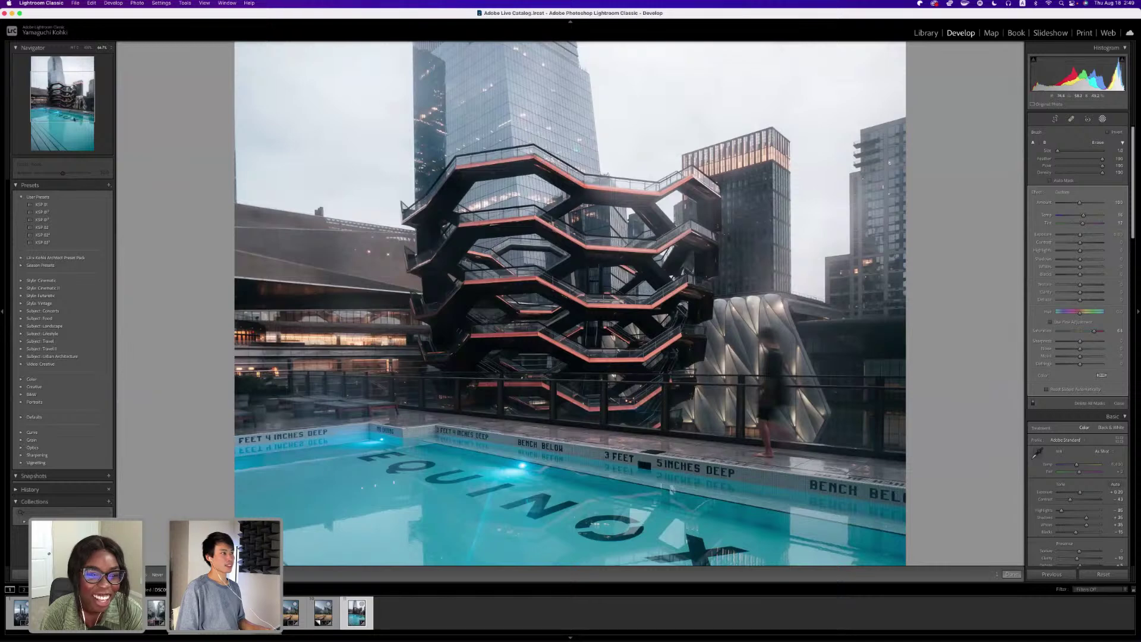
{"action": "key", "text": "h"}
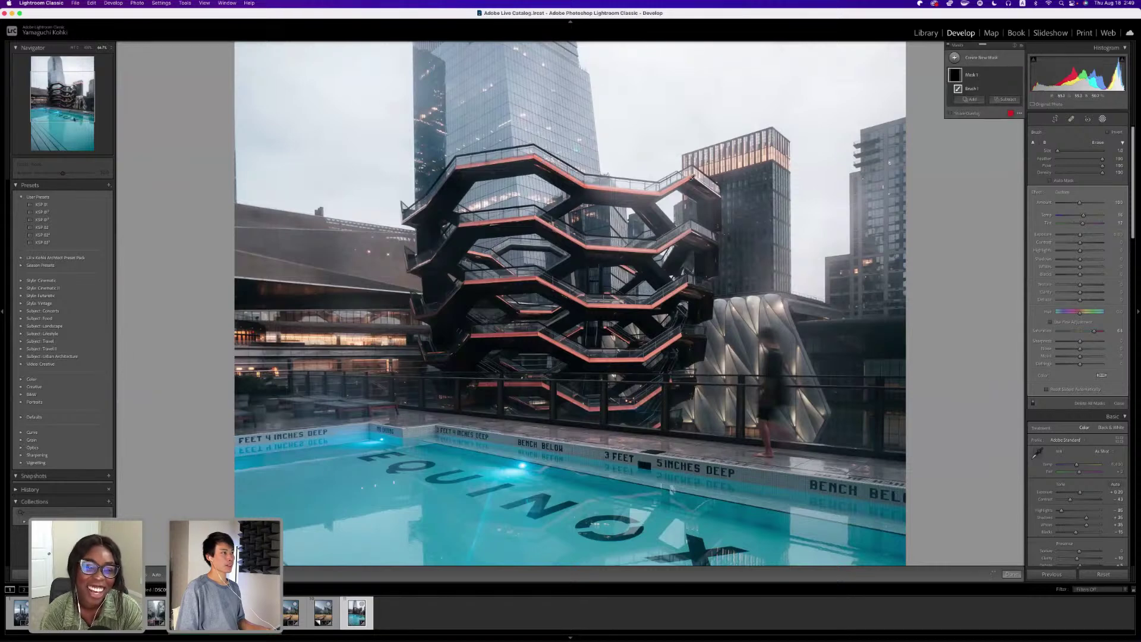
{"action": "key", "text": "h"}
{"action": "key", "text": "h"}
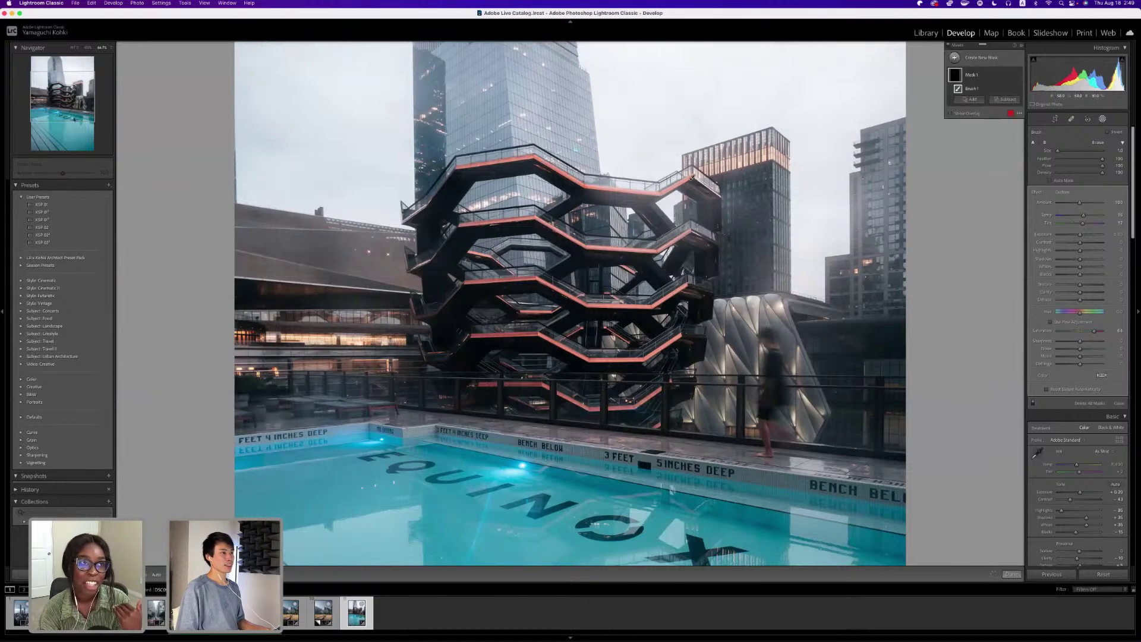
{"action": "key", "text": "h"}
{"action": "key", "text": "h"}
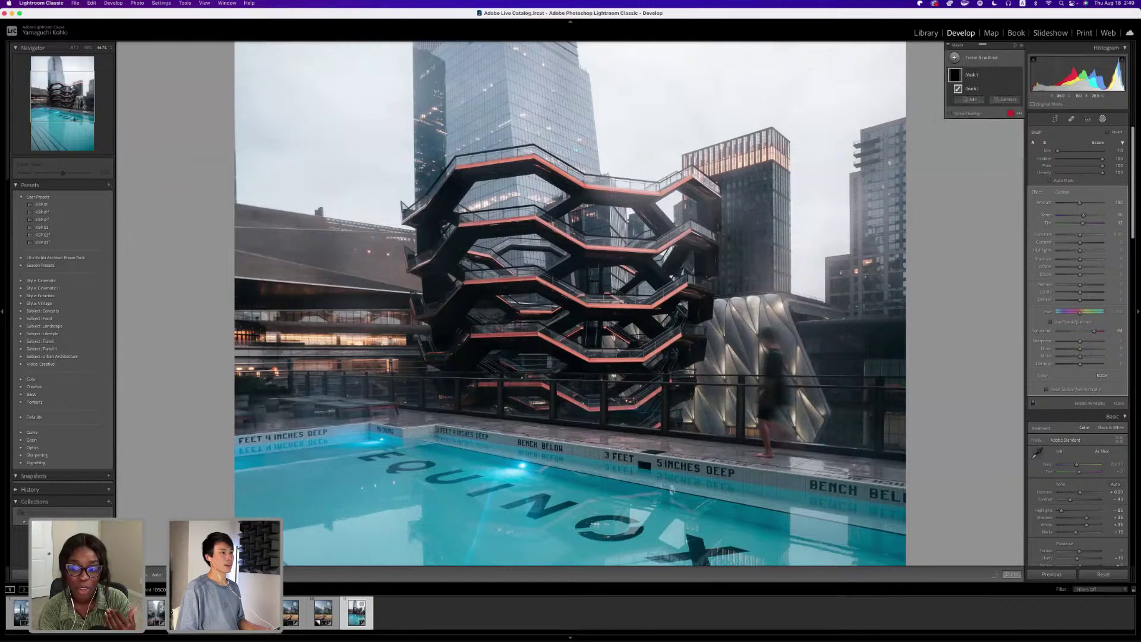
{"action": "key", "text": "h"}
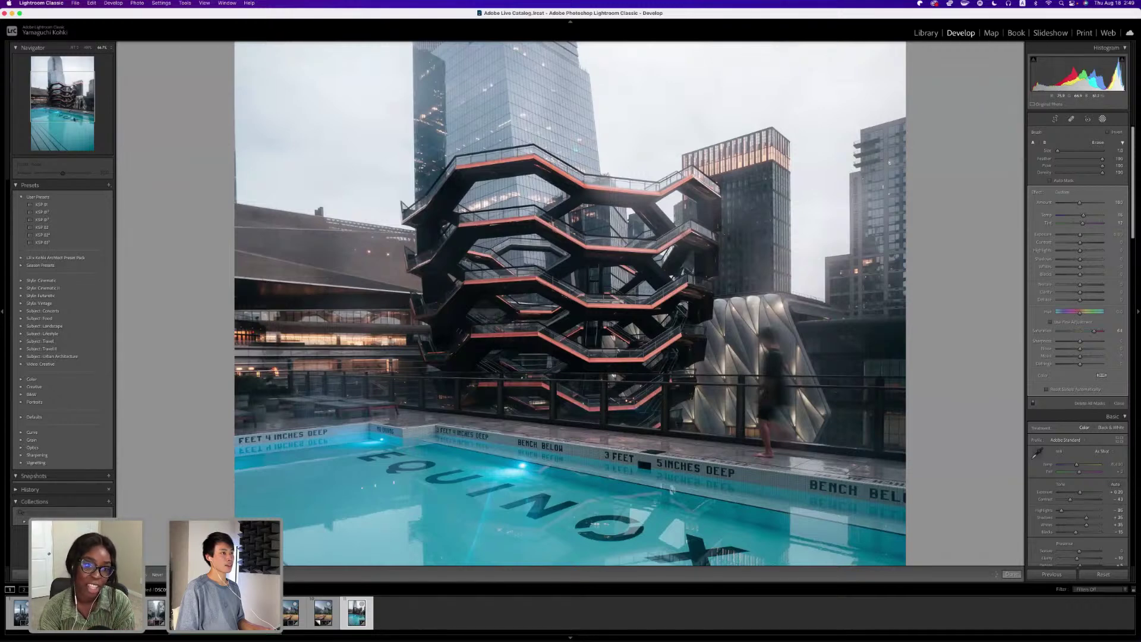
{"action": "key", "text": "h"}
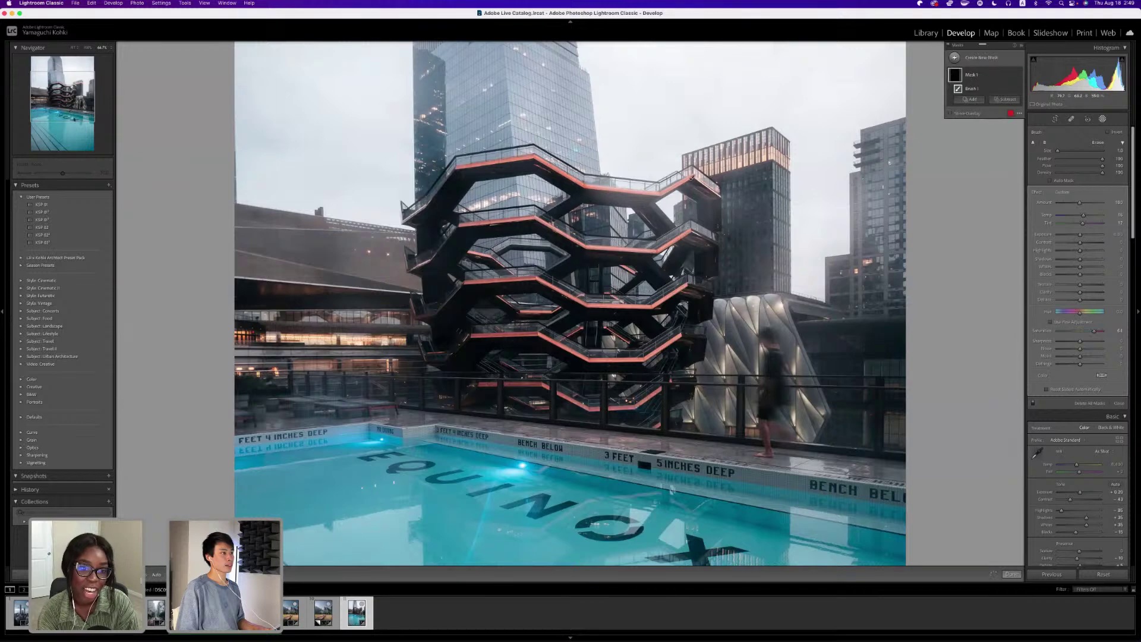
{"action": "key", "text": "h"}
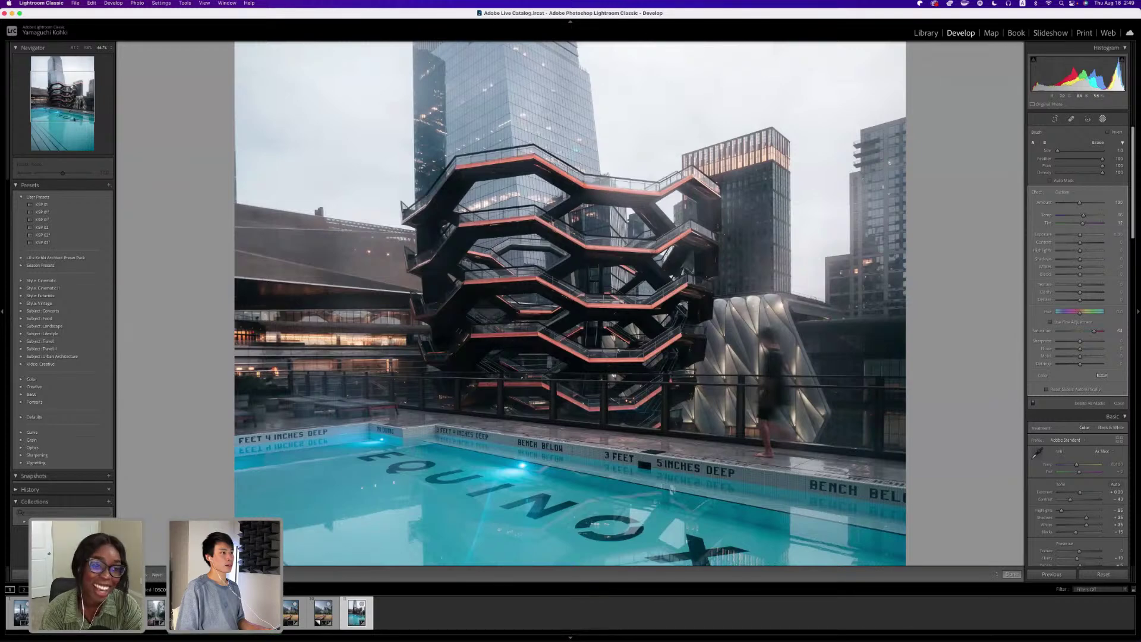
{"action": "key", "text": "h"}
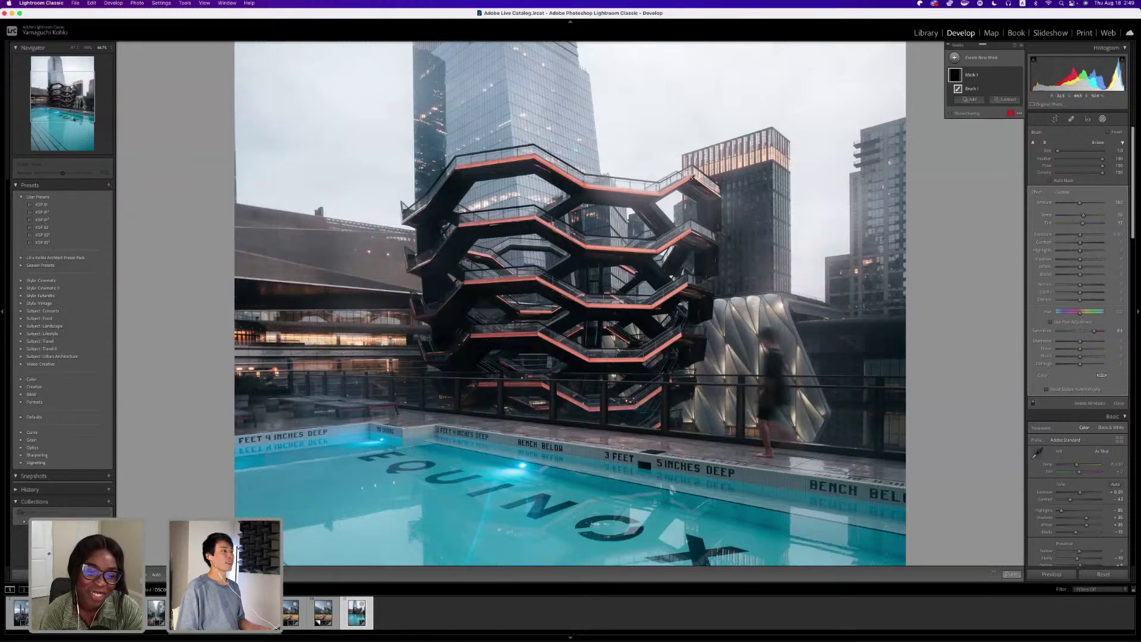
{"action": "key", "text": "h"}
{"action": "key", "text": "h"}
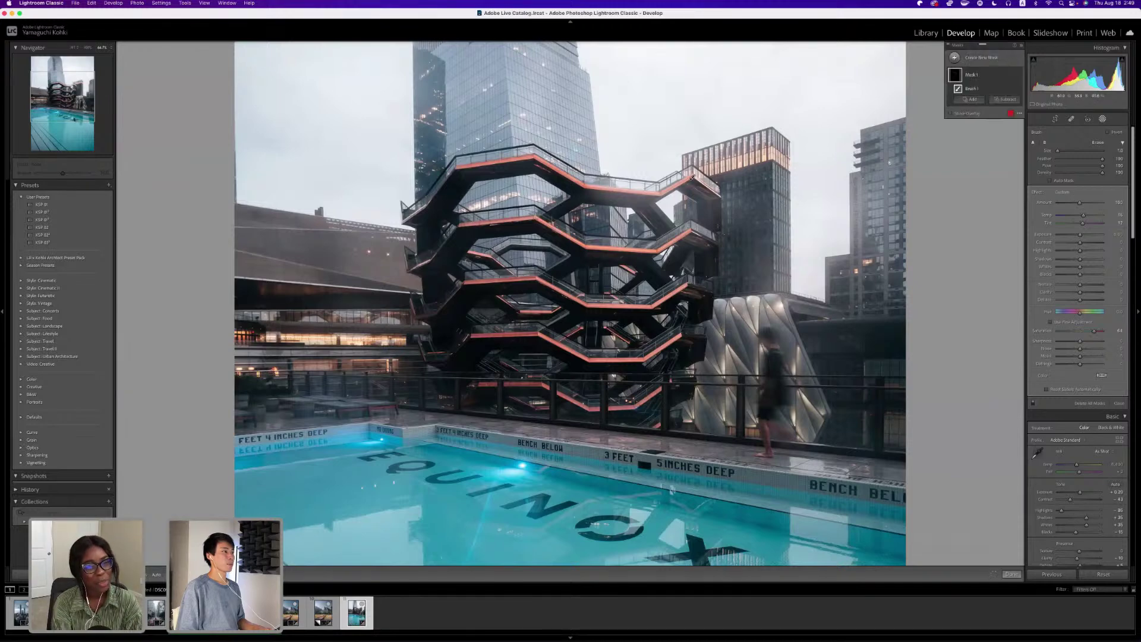
{"action": "key", "text": "h"}
{"action": "key", "text": "h"}
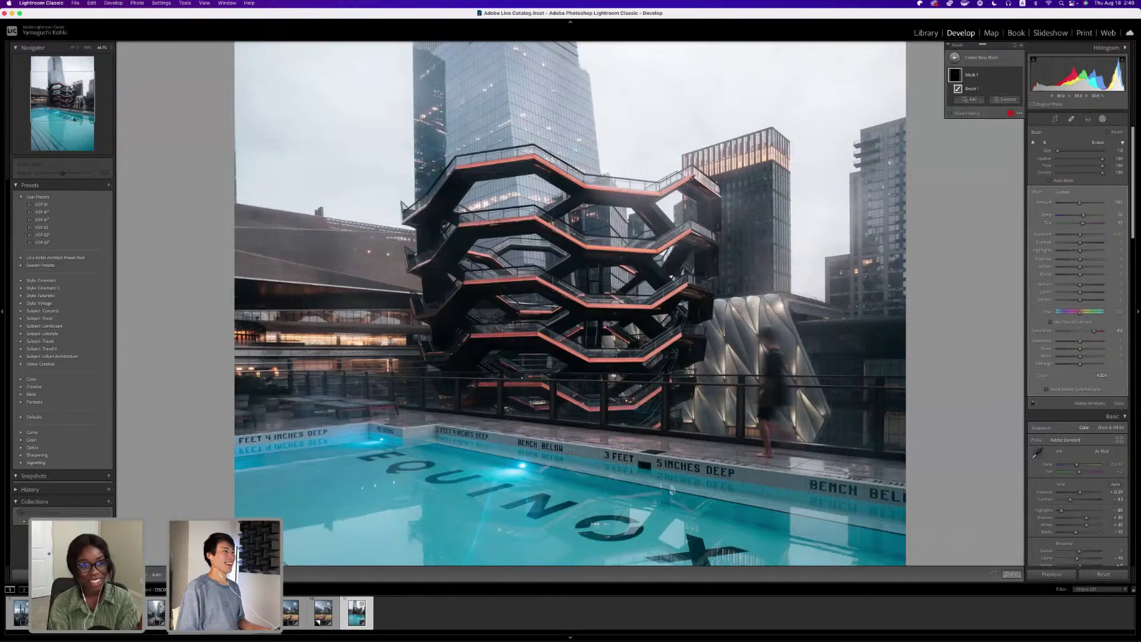
{"action": "key", "text": "h"}
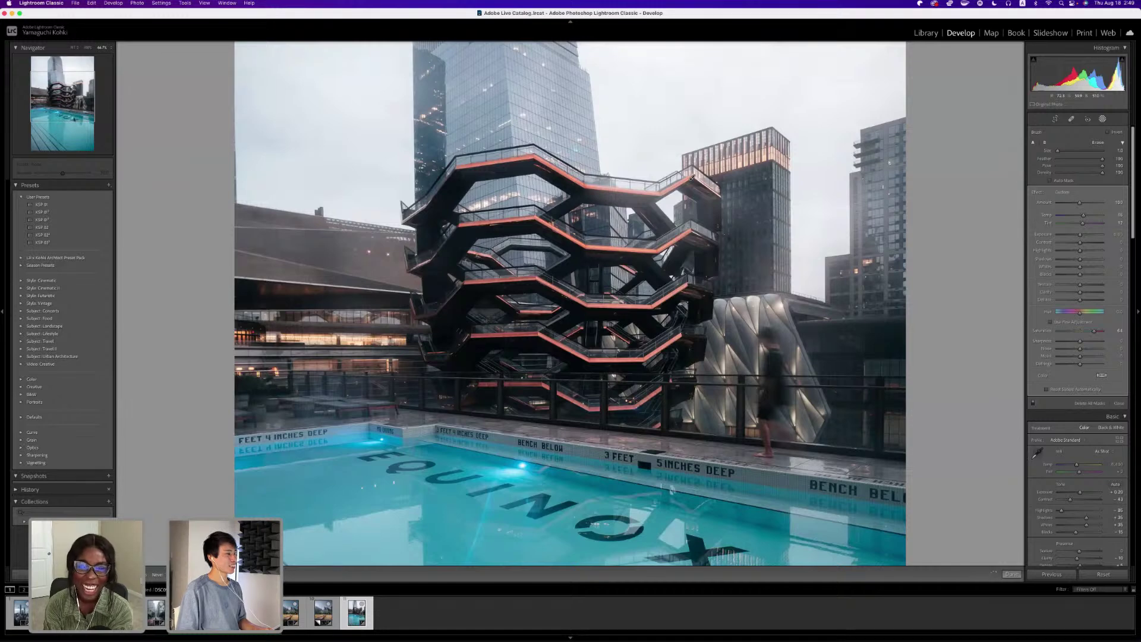
{"action": "key", "text": "h"}
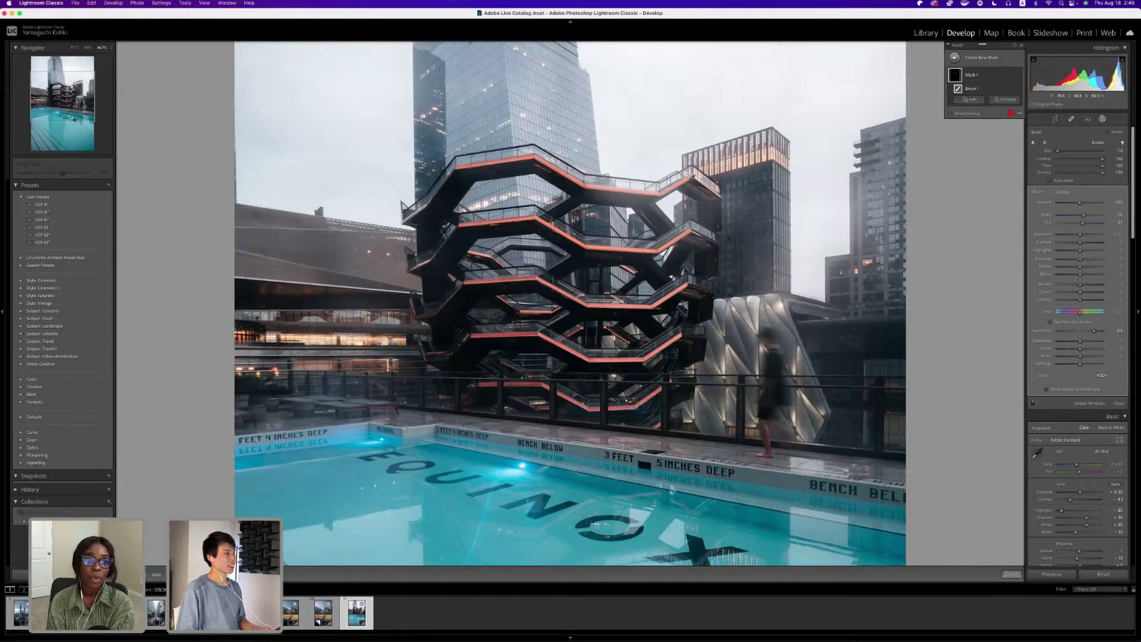
{"action": "key", "text": "h"}
{"action": "key", "text": "h"}
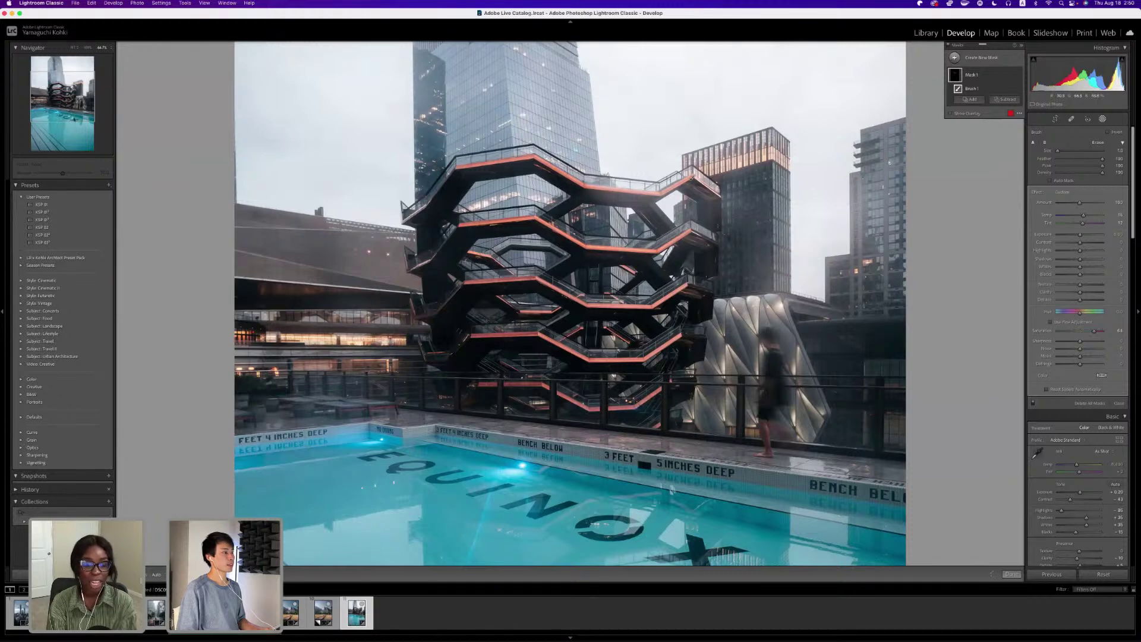
{"action": "key", "text": "h"}
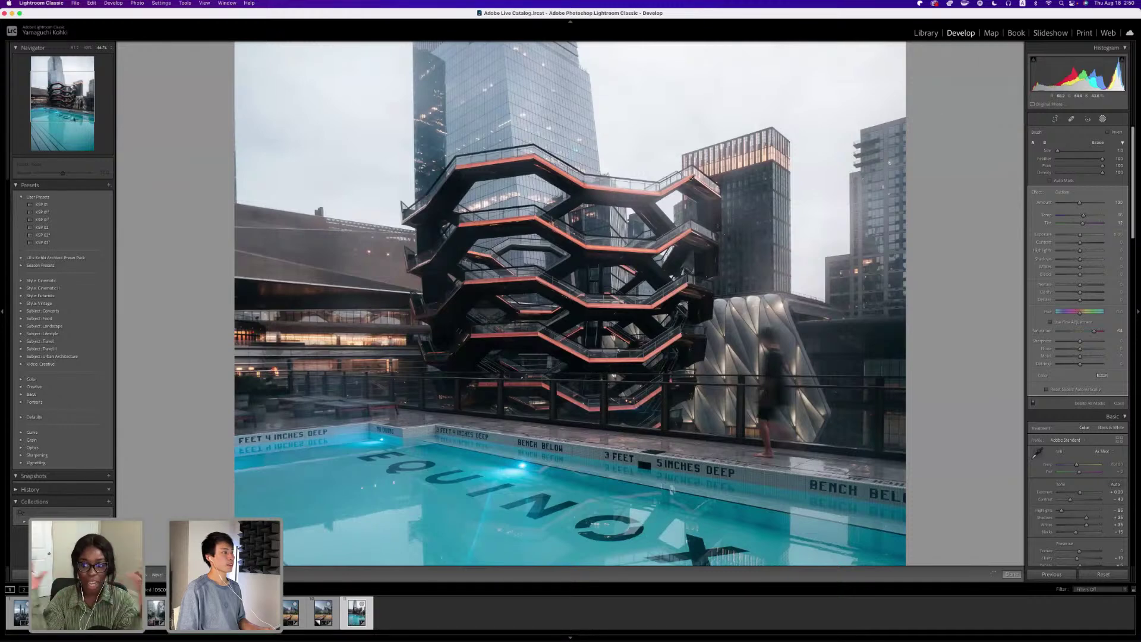
{"action": "key", "text": "h"}
{"action": "key", "text": "h"}
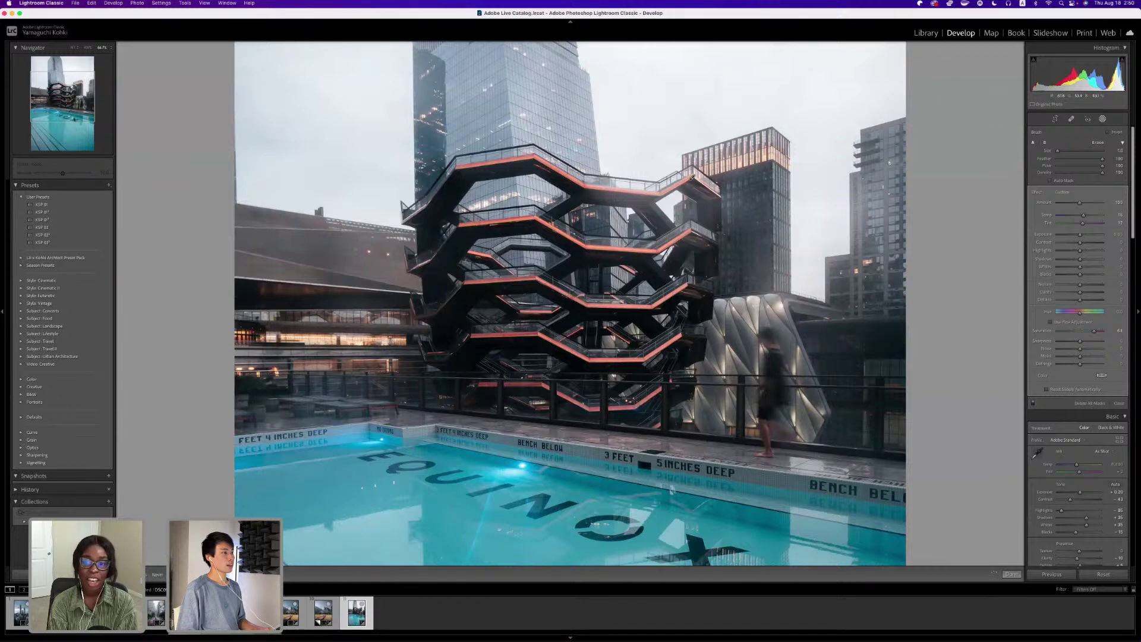
{"action": "key", "text": "h"}
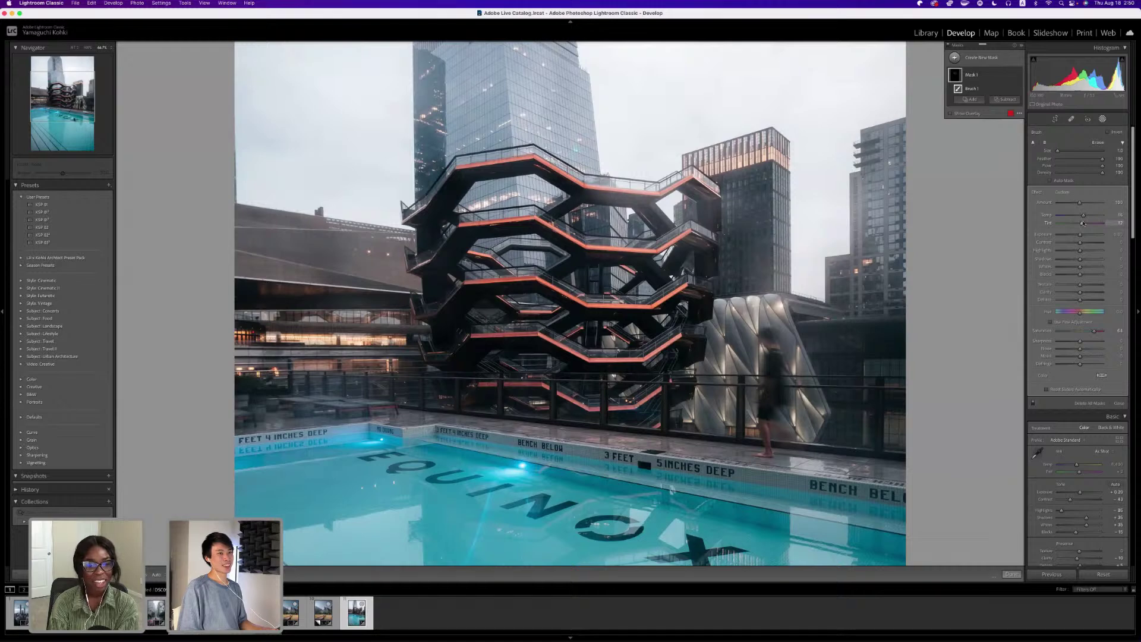
Slightly lower the walkway brush mask's tint and temperature, and finish masking.
{"action": "left_click_drag", "start_coordinate": [1083, 223], "coordinate": [1081, 223]}
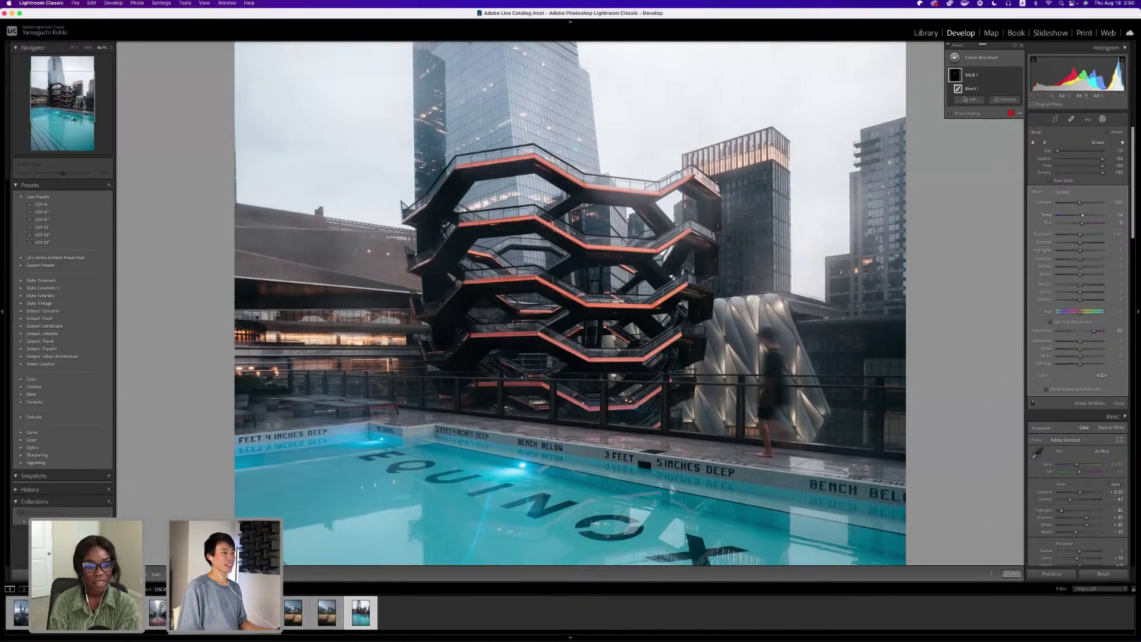
{"action": "left_click", "coordinate": [1012, 574]}
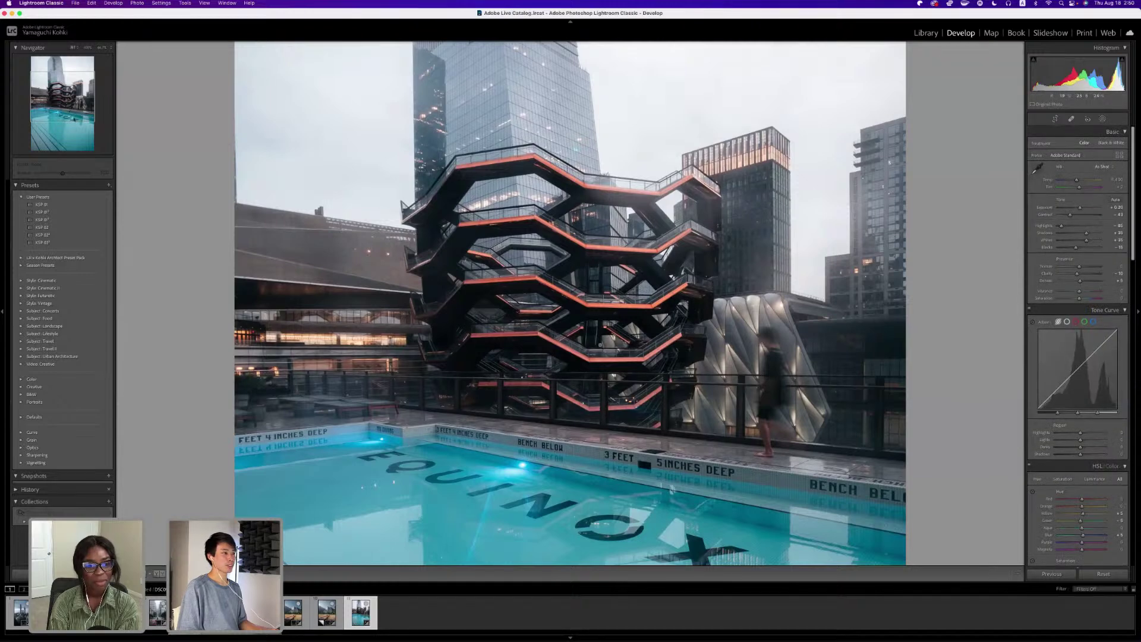
Compare the whole pool photo with and without the brush mask, and inspect the honeycomb structure.
{"action": "key", "text": "z"}
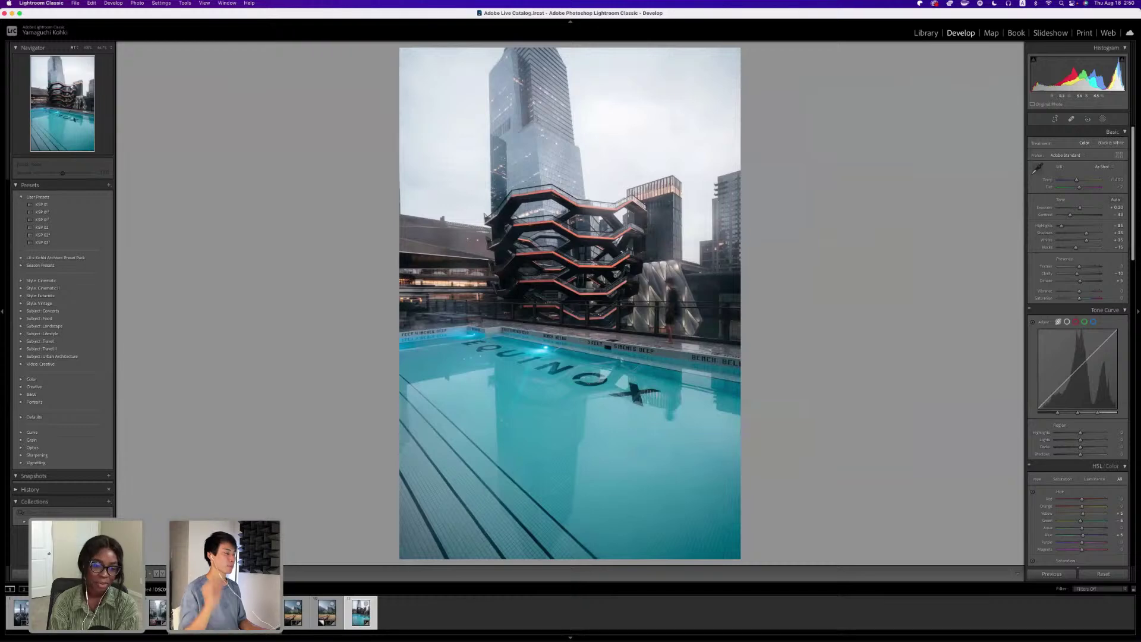
{"action": "left_click", "coordinate": [1104, 119]}
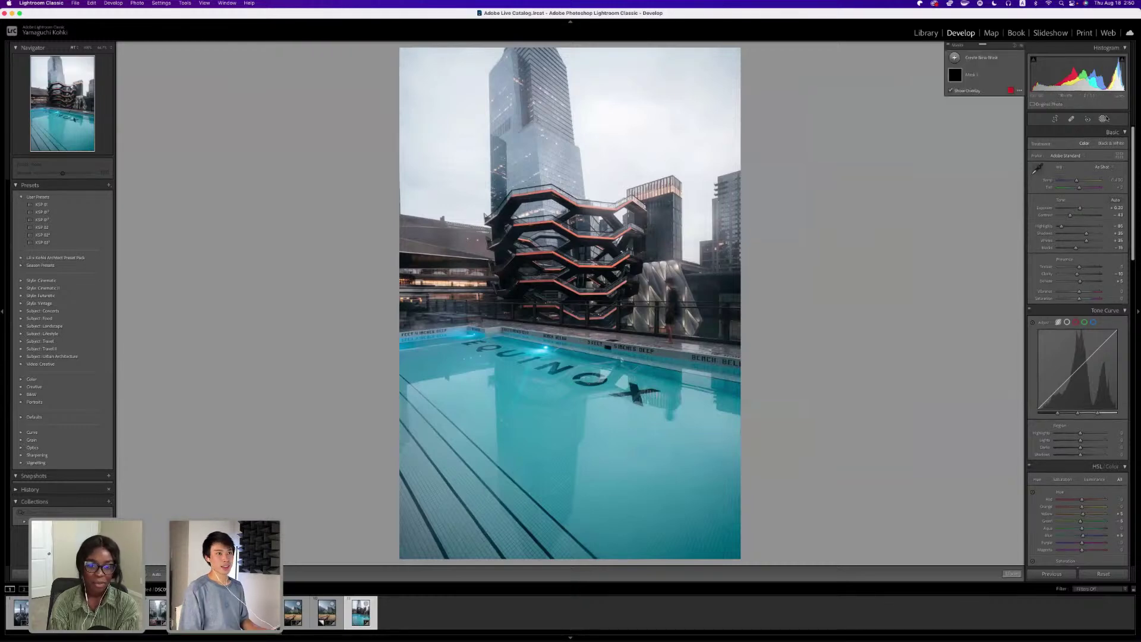
{"action": "left_click", "coordinate": [1019, 76]}
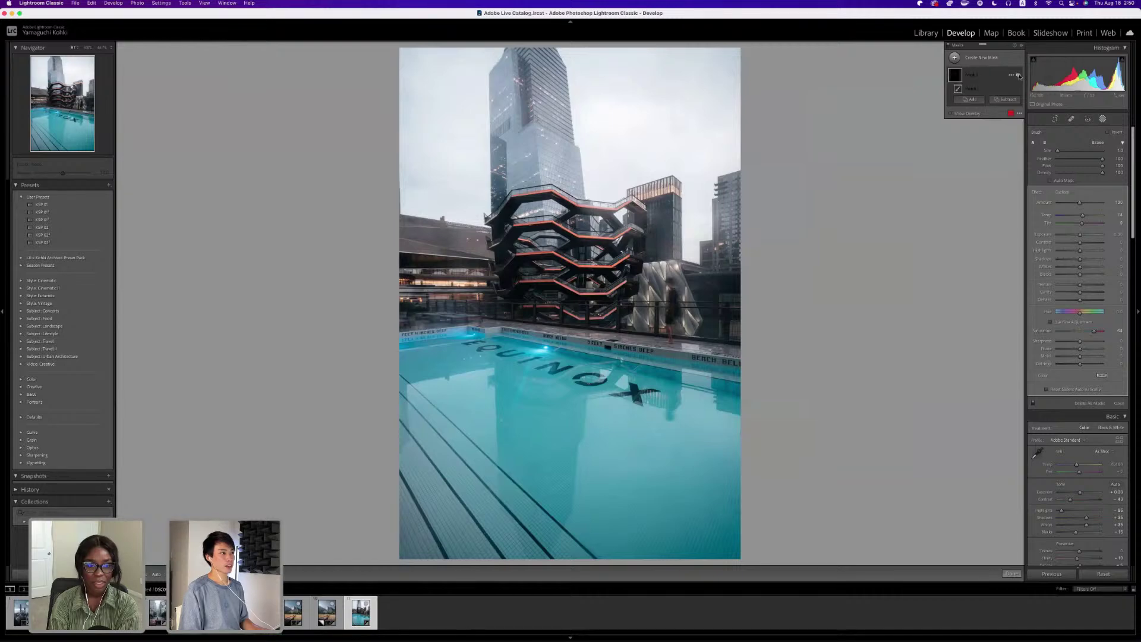
{"action": "left_click", "coordinate": [1019, 76]}
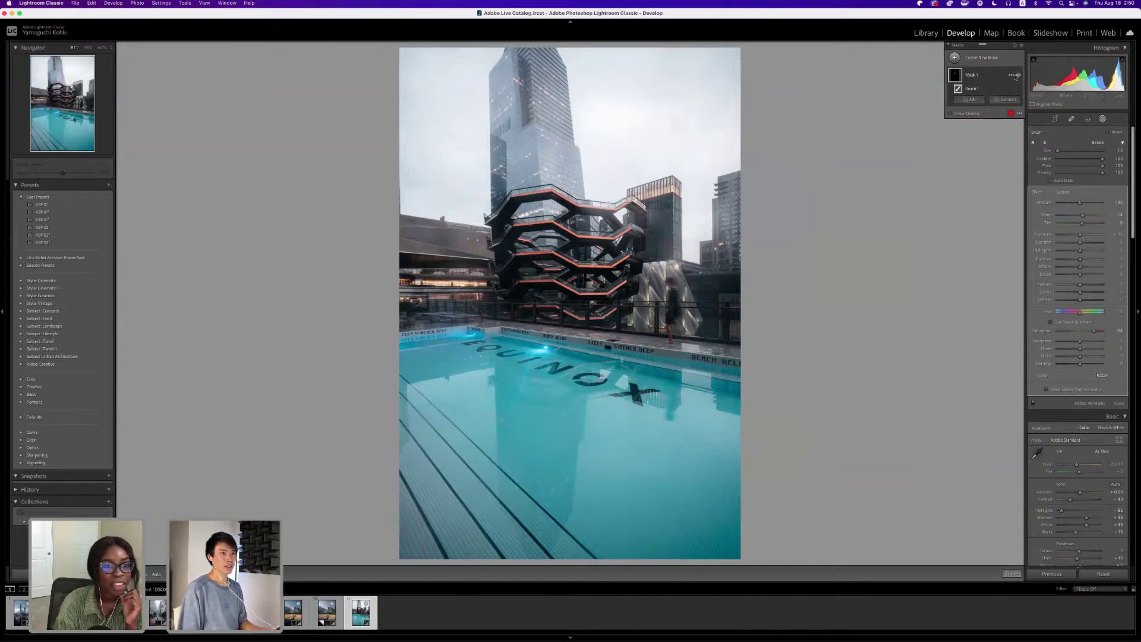
{"action": "left_click", "coordinate": [1019, 75]}
{"action": "left_click", "coordinate": [1019, 75]}
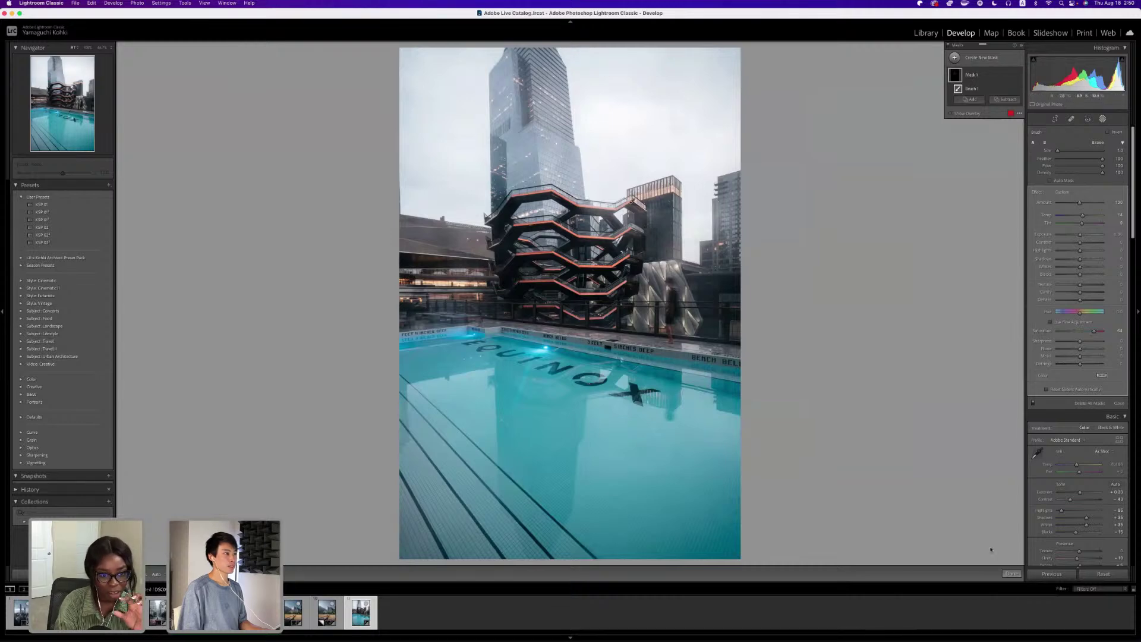
{"action": "left_click", "coordinate": [1011, 574]}
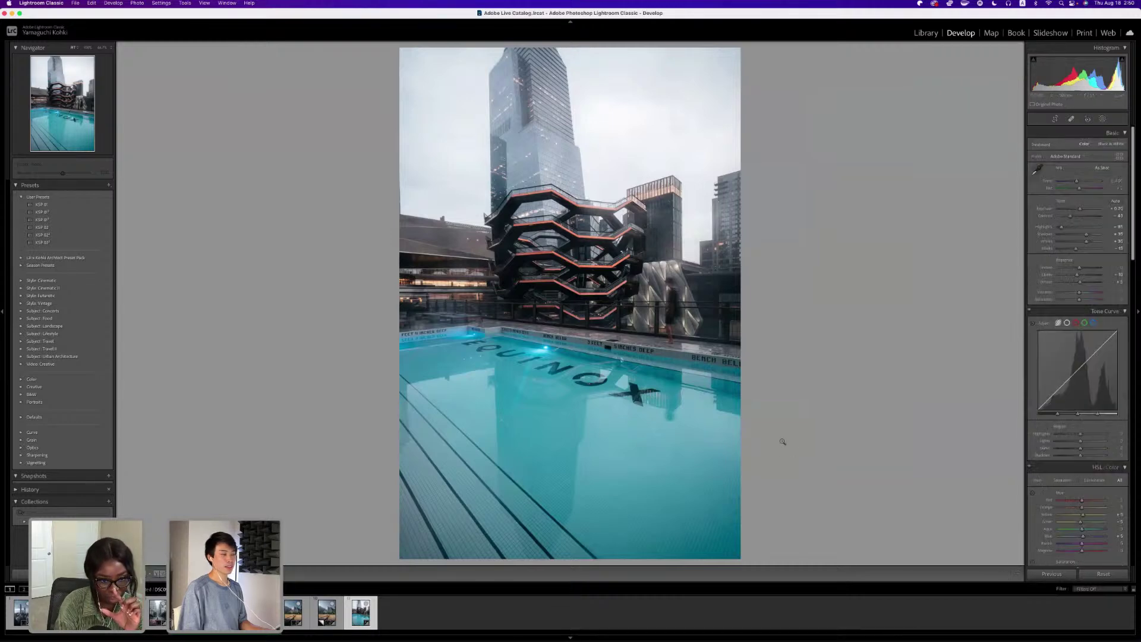
{"action": "left_click", "coordinate": [606, 287]}
{"action": "left_click", "coordinate": [602, 307]}
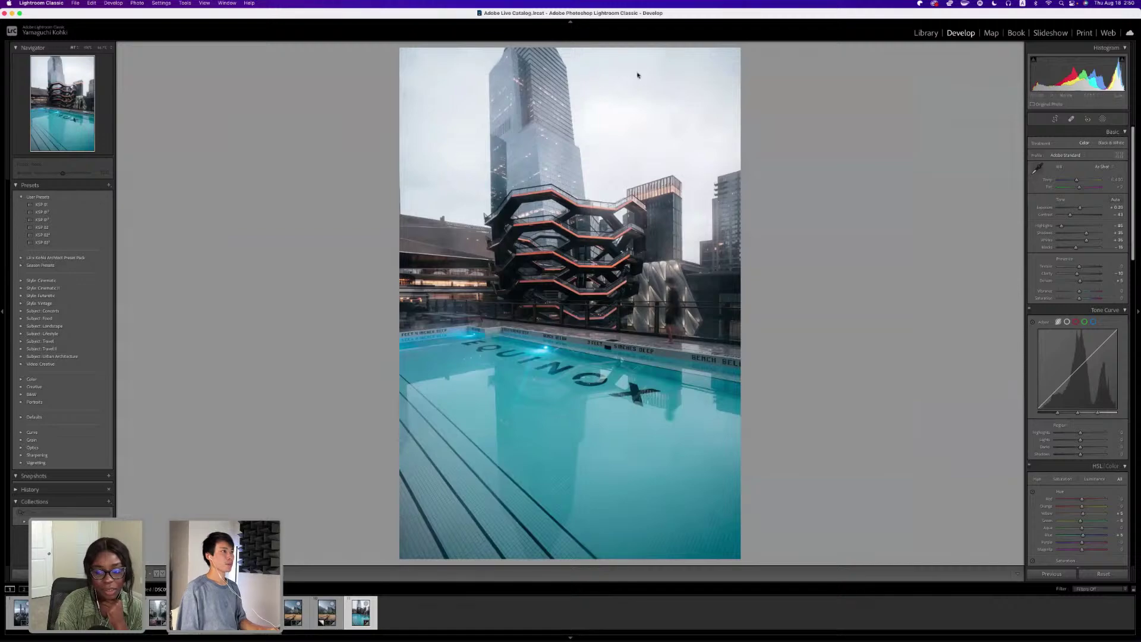
Switch to Photos, open the earlier pool edit from the USA album for comparison, and return to Lightroom Classic.
{"action": "key", "text": "ctrl+Up"}
{"action": "key", "text": "ctrl+Right"}
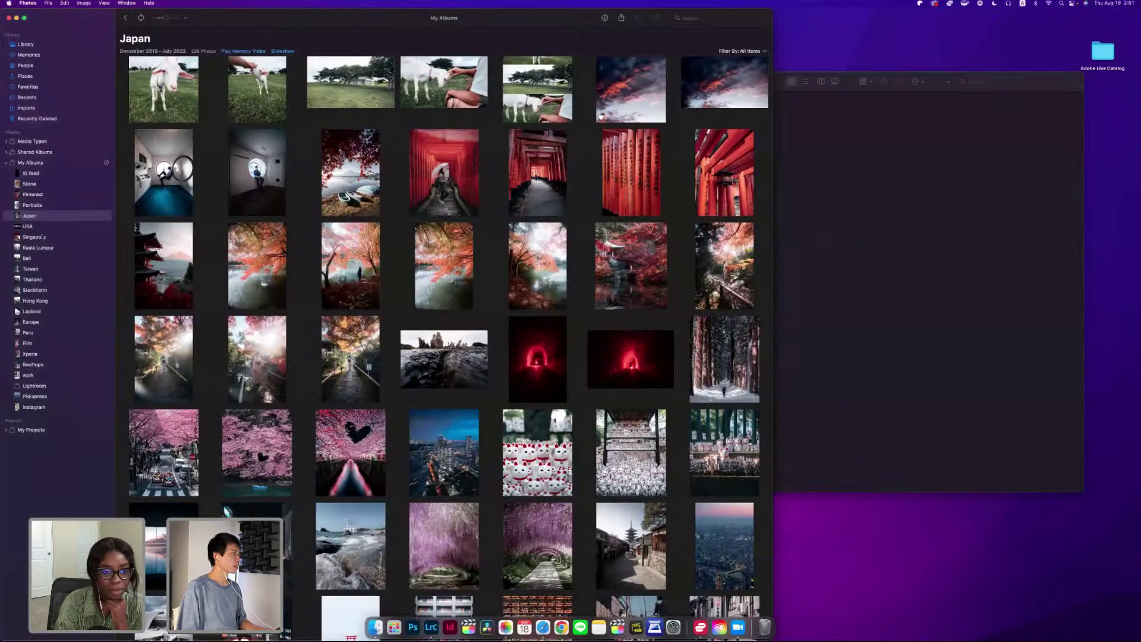
{"action": "left_click", "coordinate": [28, 226]}
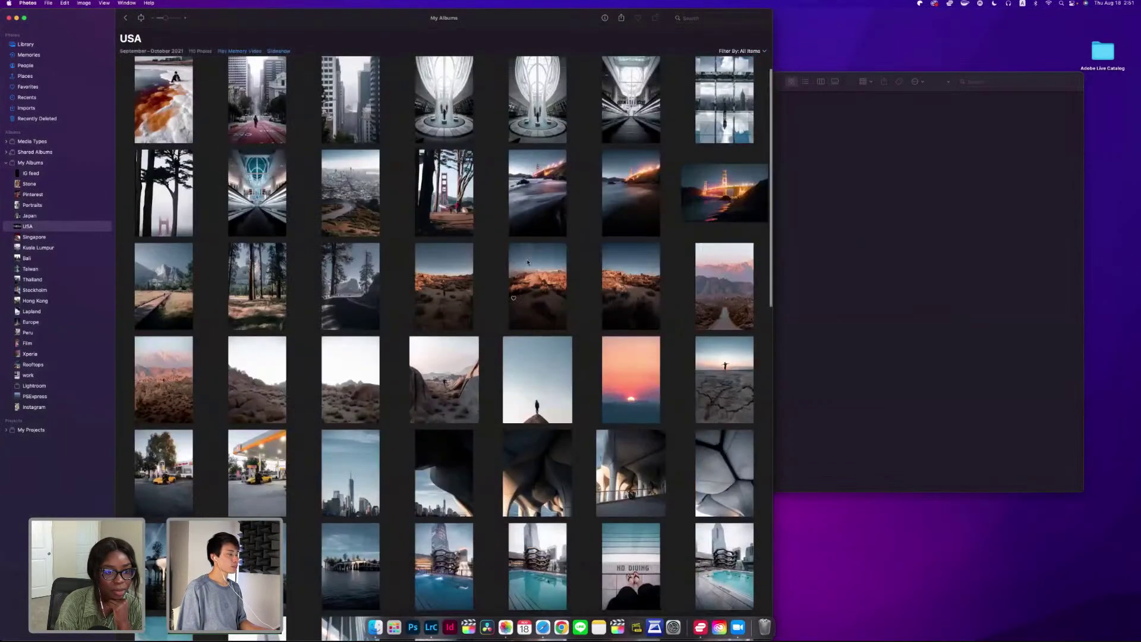
{"action": "scroll", "coordinate": [528, 262], "scroll_direction": "down", "scroll_amount": 3}
{"action": "scroll", "coordinate": [528, 262], "scroll_direction": "down", "scroll_amount": 6}
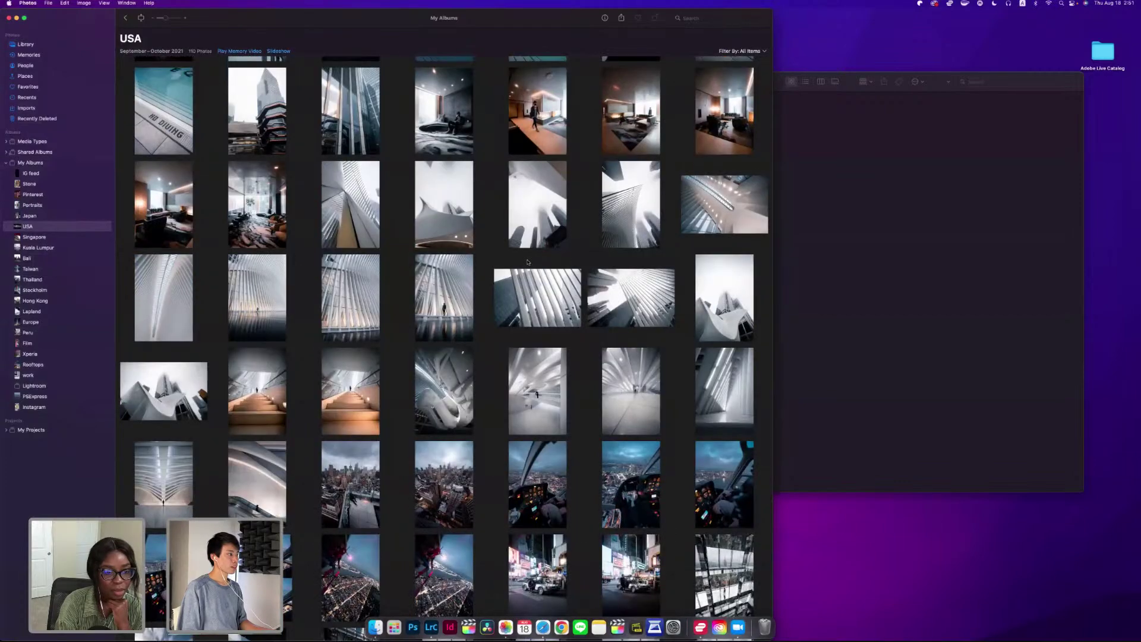
{"action": "scroll", "coordinate": [528, 262], "scroll_direction": "up", "scroll_amount": 4}
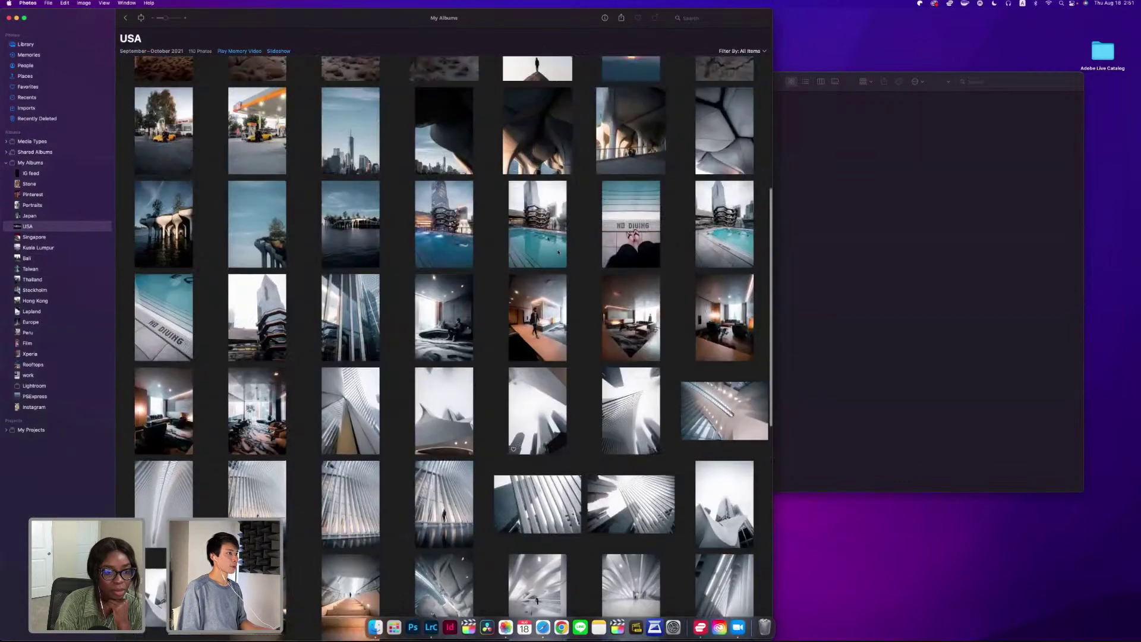
{"action": "double_click", "coordinate": [565, 248]}
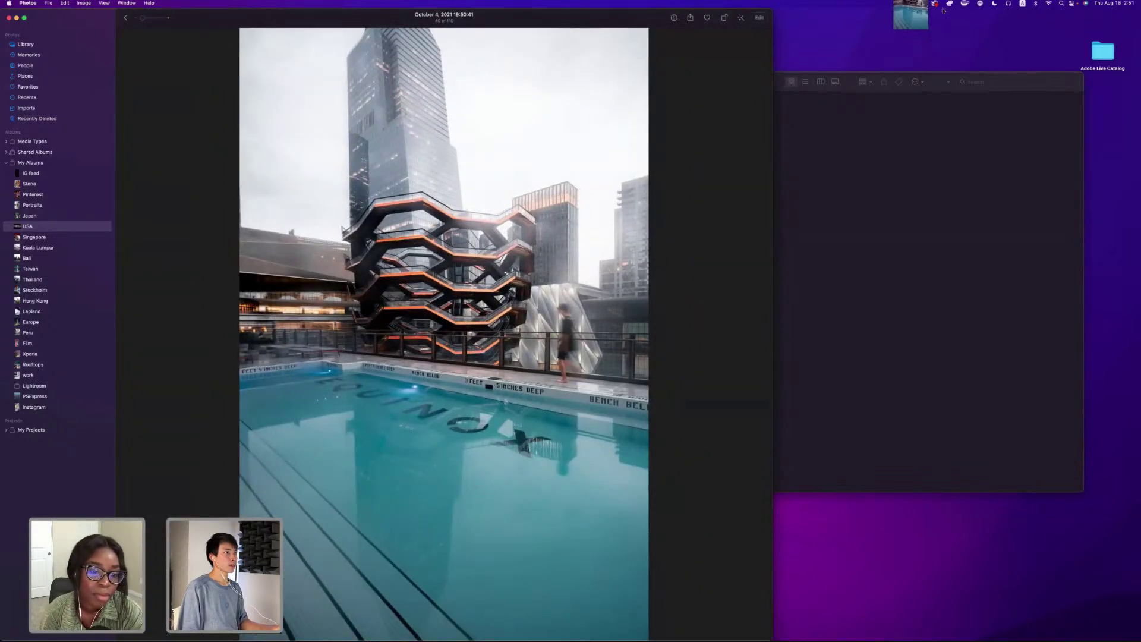
{"action": "key", "text": "super+Tab"}
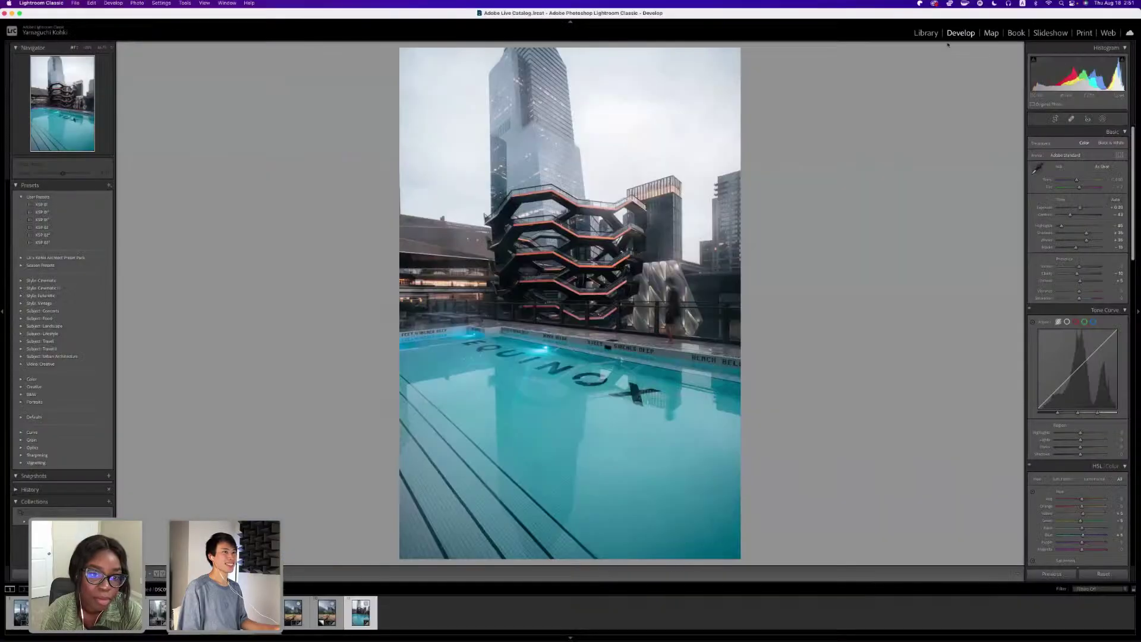
Import the earlier pool edit's JPG file from the desktop into the catalog.
{"action": "key", "text": "e"}
{"action": "key", "text": "F11"}
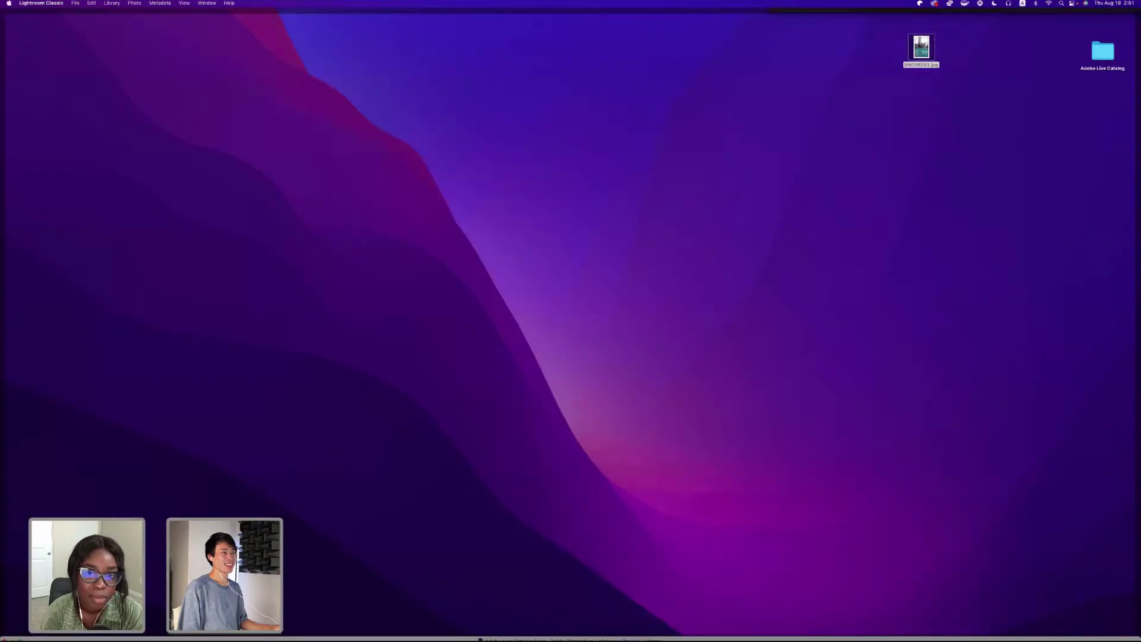
{"action": "left_click_drag", "start_coordinate": [922, 47], "coordinate": [551, 397]}
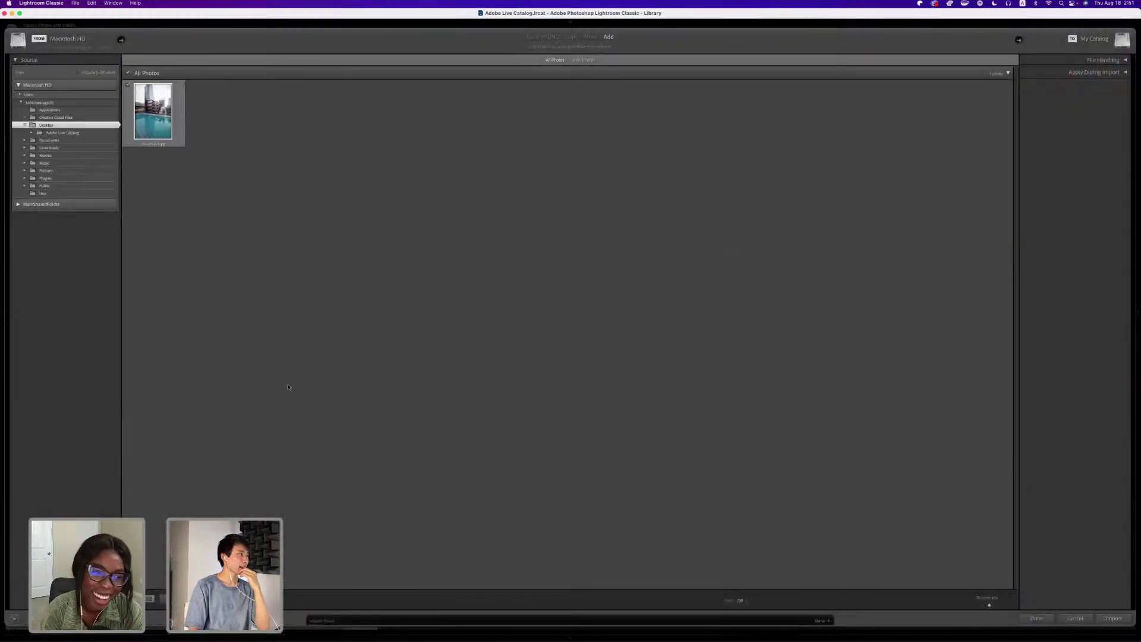
{"action": "left_click", "coordinate": [1121, 617]}
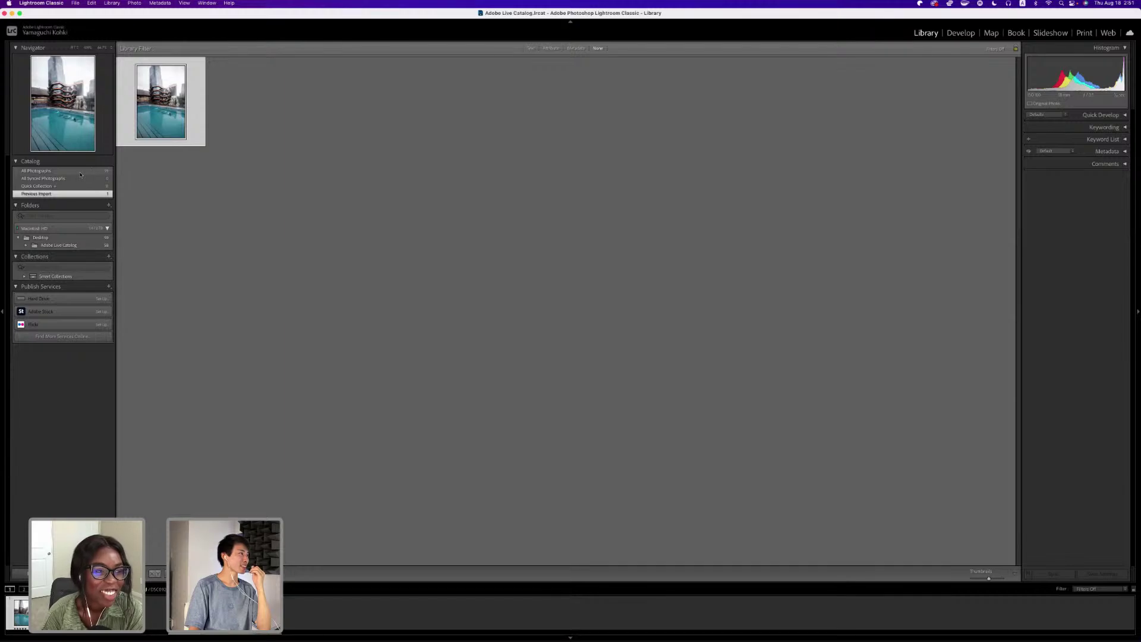
Find the imported pool edit among all photographs and compare it side by side with the unedited pool photo in Develop's Reference View.
{"action": "left_click", "coordinate": [36, 171]}
{"action": "left_click", "coordinate": [330, 198]}
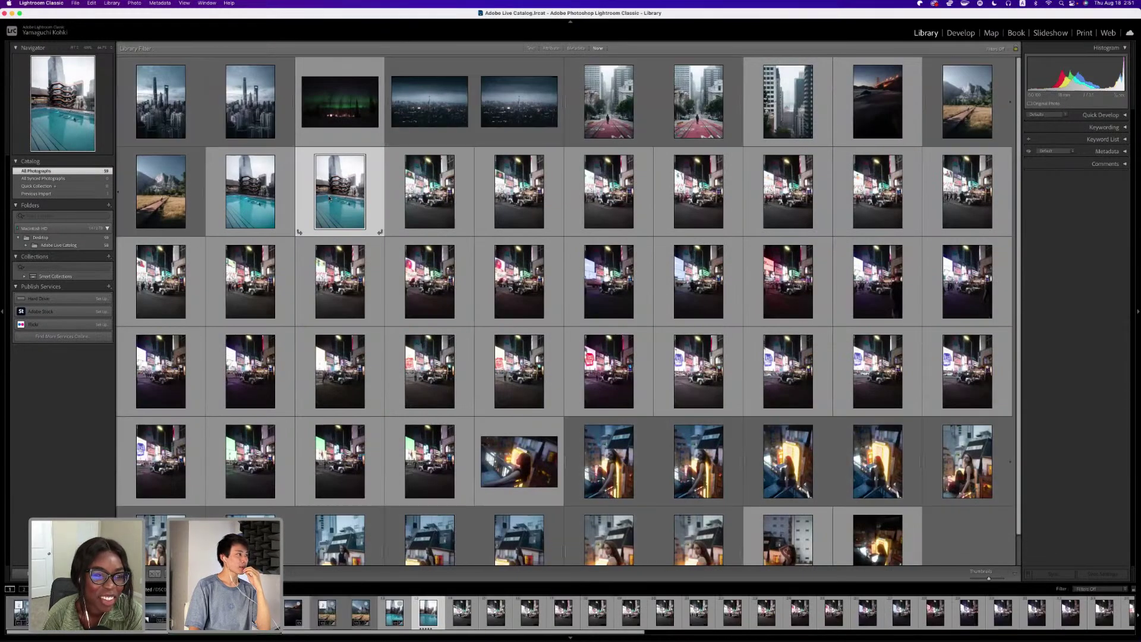
{"action": "double_click", "coordinate": [330, 198]}
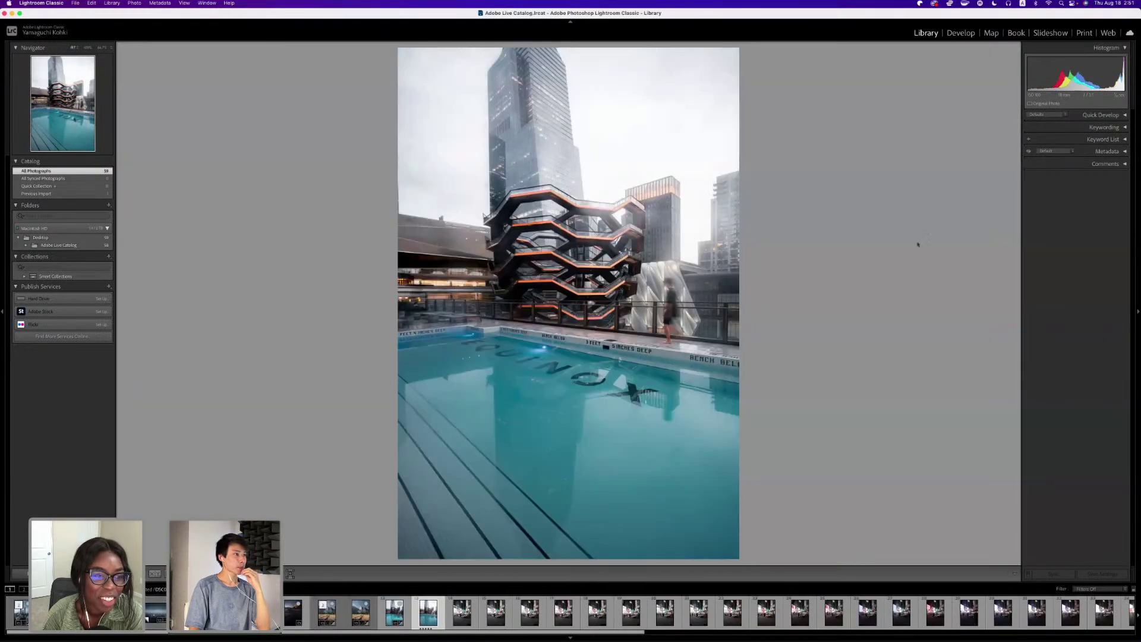
{"action": "left_click", "coordinate": [961, 34]}
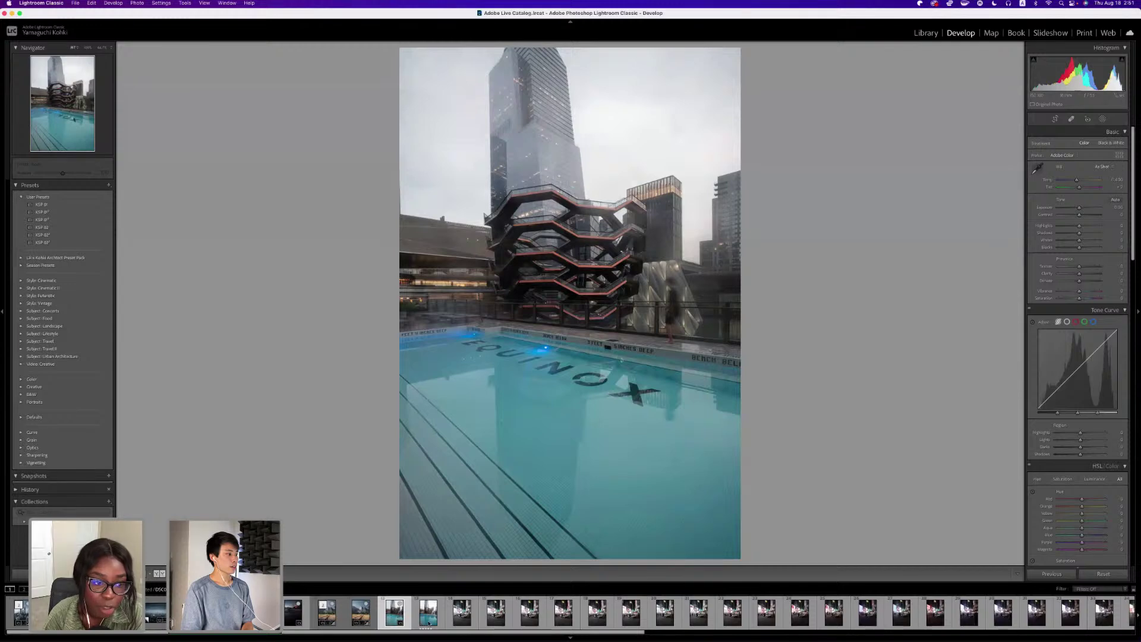
{"action": "key", "text": "y"}
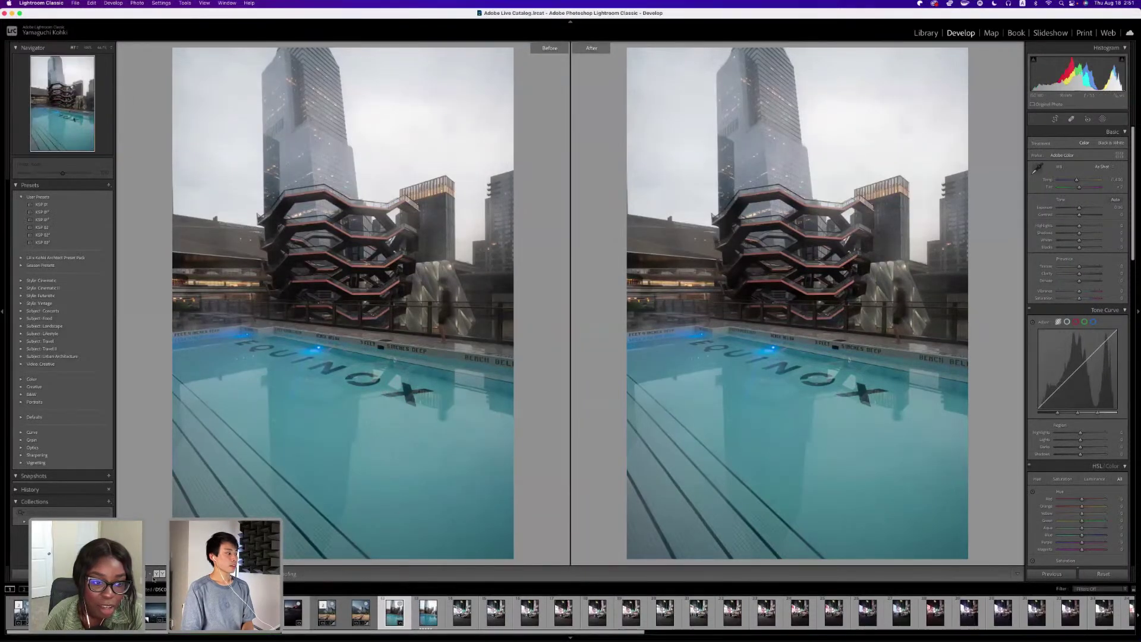
{"action": "key", "text": "shift+r"}
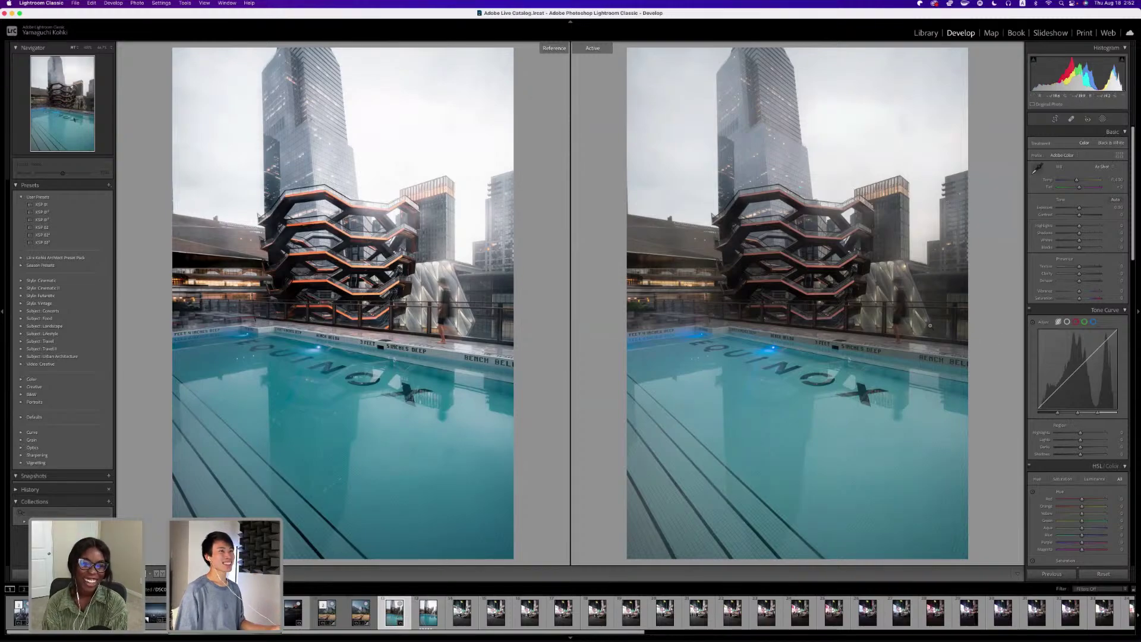
Switch to Photos, view the walking-man and sofa interior shots from the USA album, and return to Lightroom Classic.
{"action": "key", "text": "ctrl+Right"}
{"action": "left_click", "coordinate": [125, 18]}
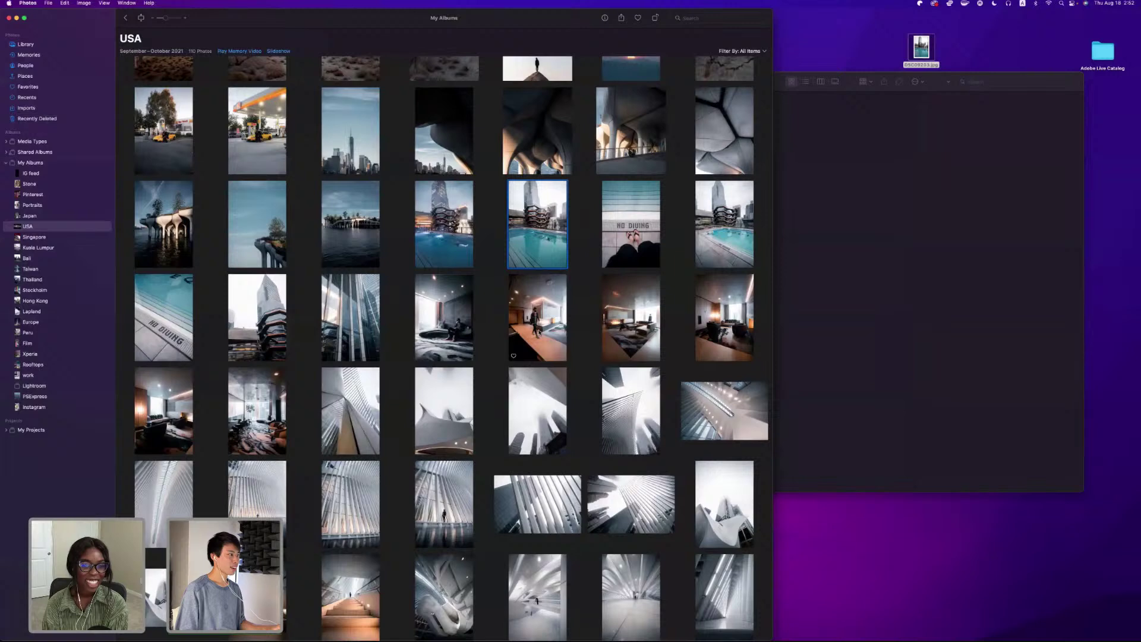
{"action": "key", "text": "Down"}
{"action": "key", "text": "space"}
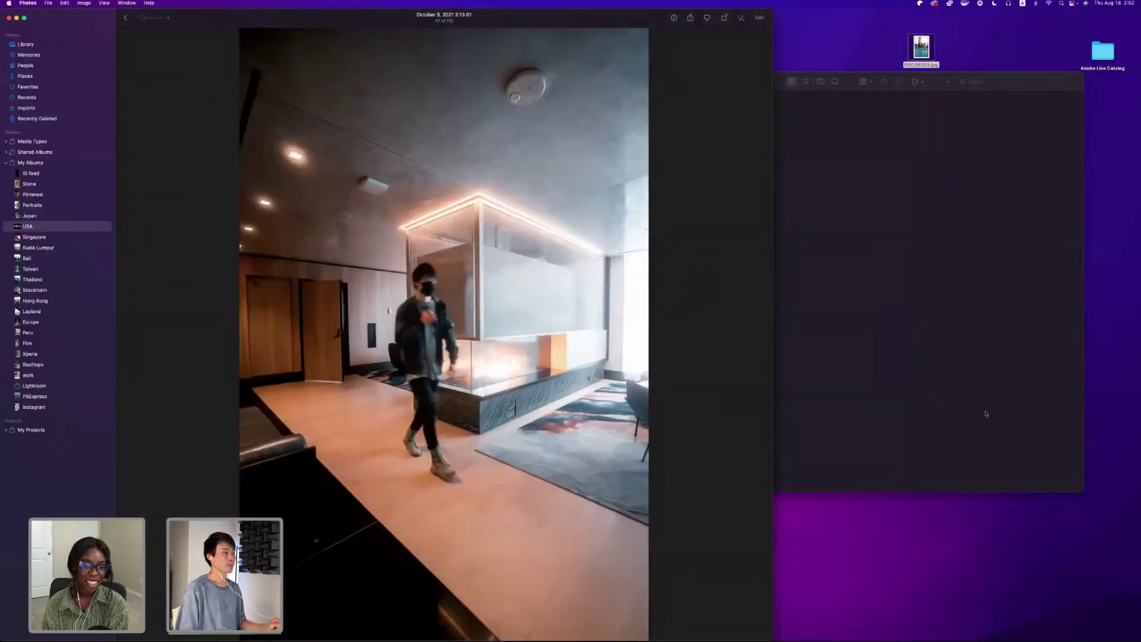
{"action": "left_click", "coordinate": [126, 18]}
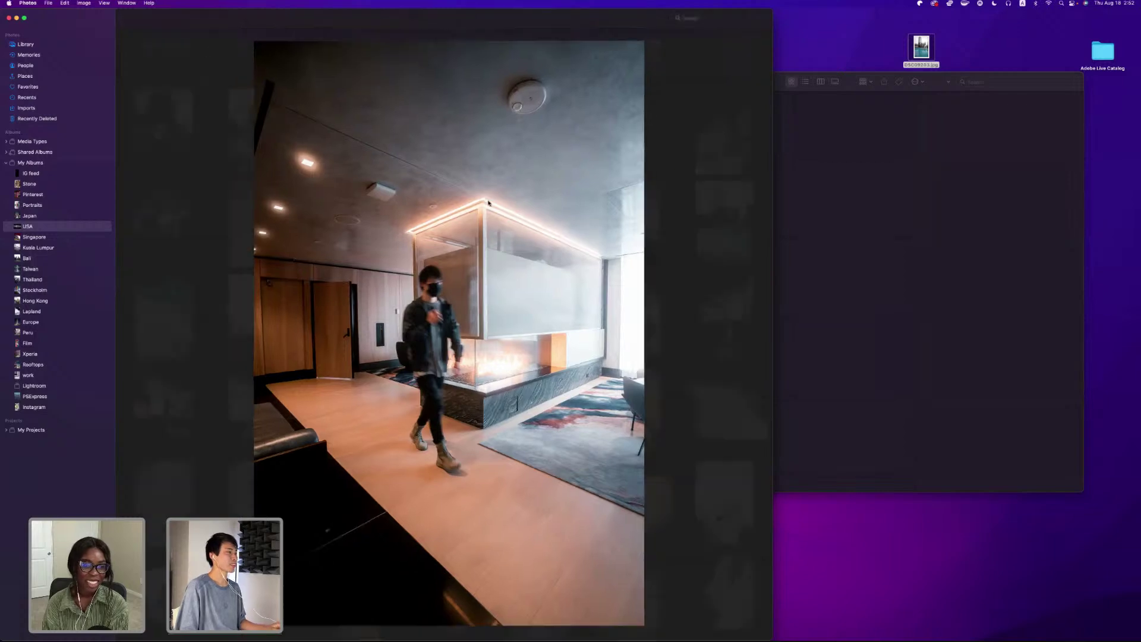
{"action": "double_click", "coordinate": [459, 321]}
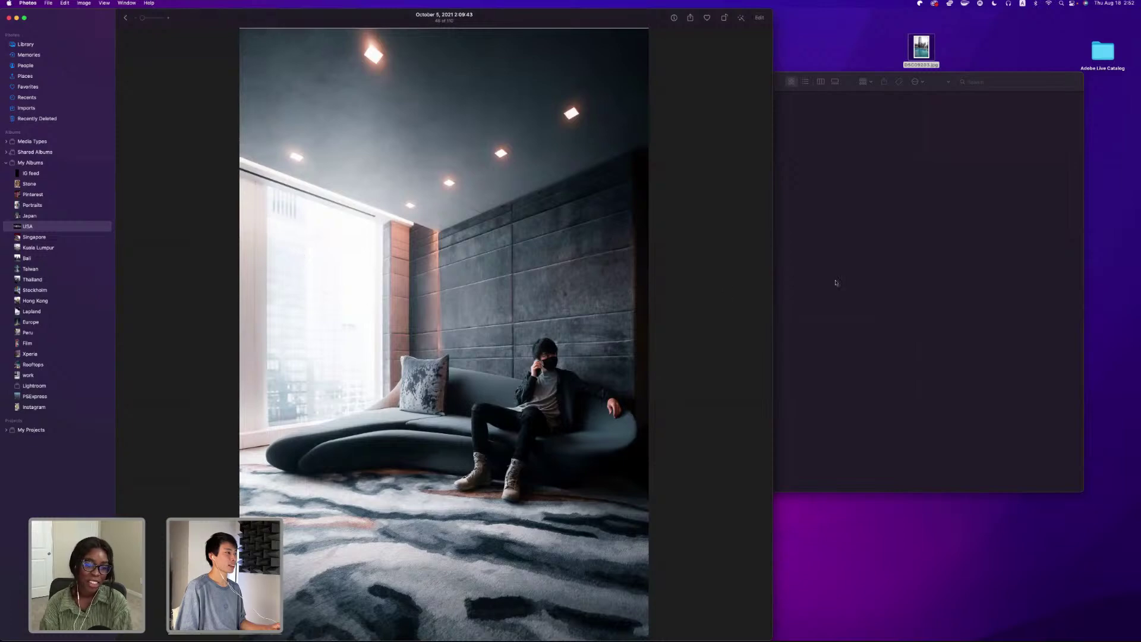
{"action": "left_click", "coordinate": [126, 18]}
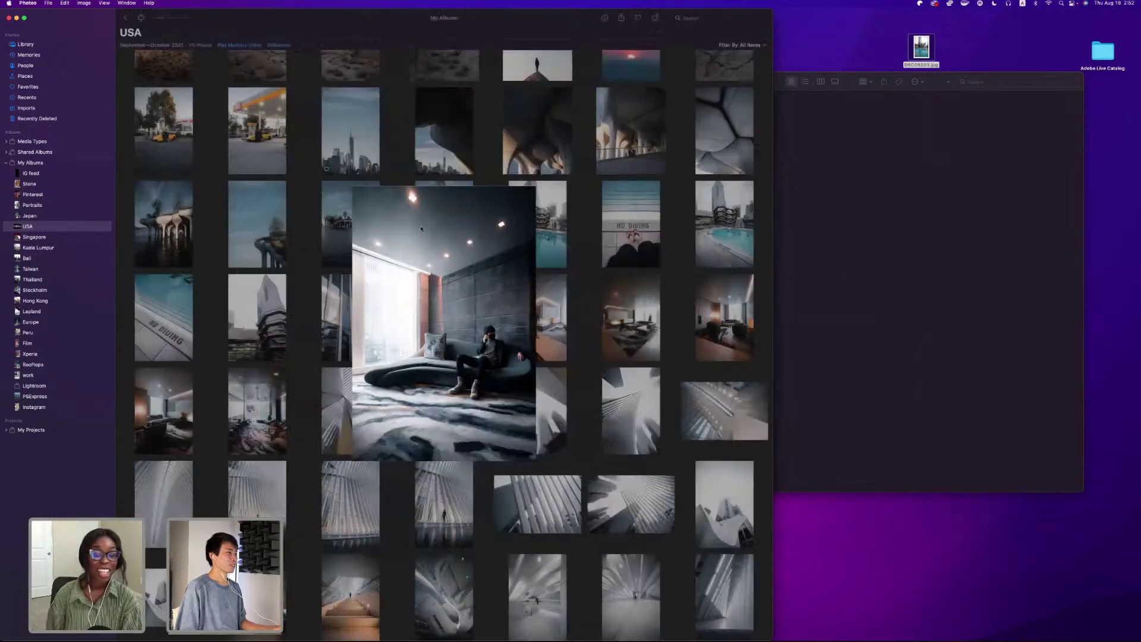
{"action": "key", "text": "super+Tab"}
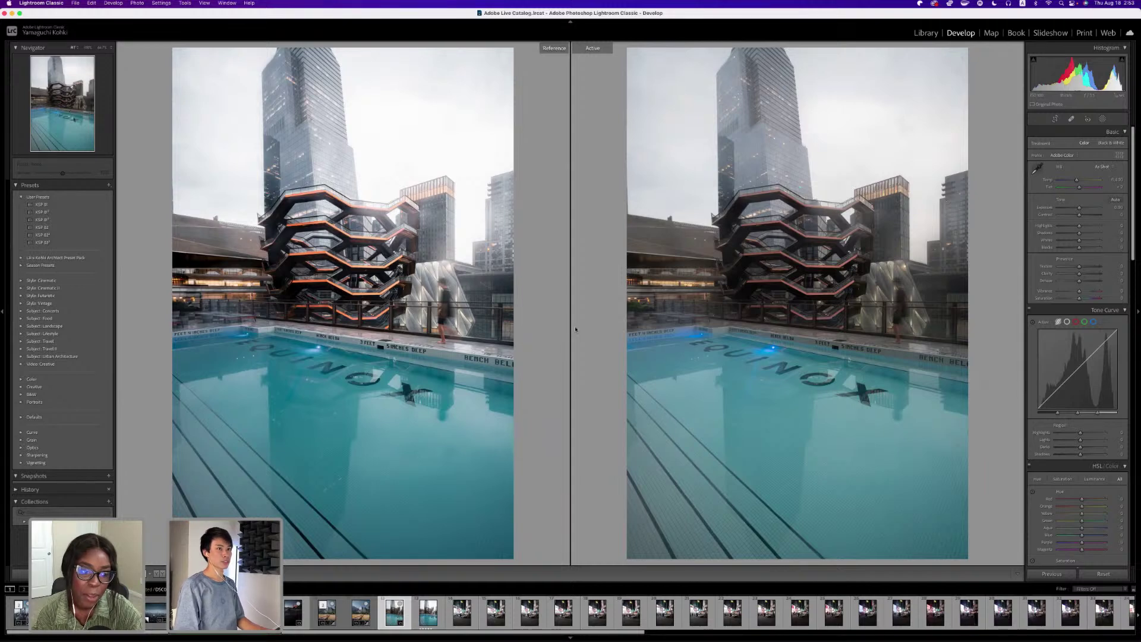
Look over the available mask types and return the unedited pool photo to the single-photo view.
{"action": "left_click", "coordinate": [1102, 119]}
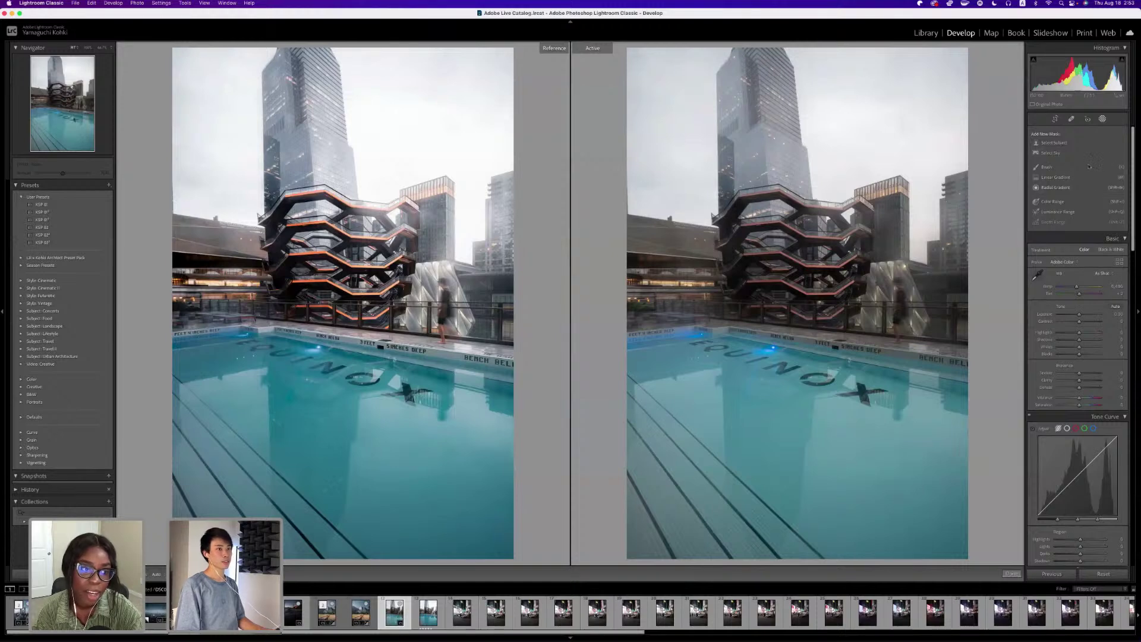
{"action": "left_click", "coordinate": [1103, 119]}
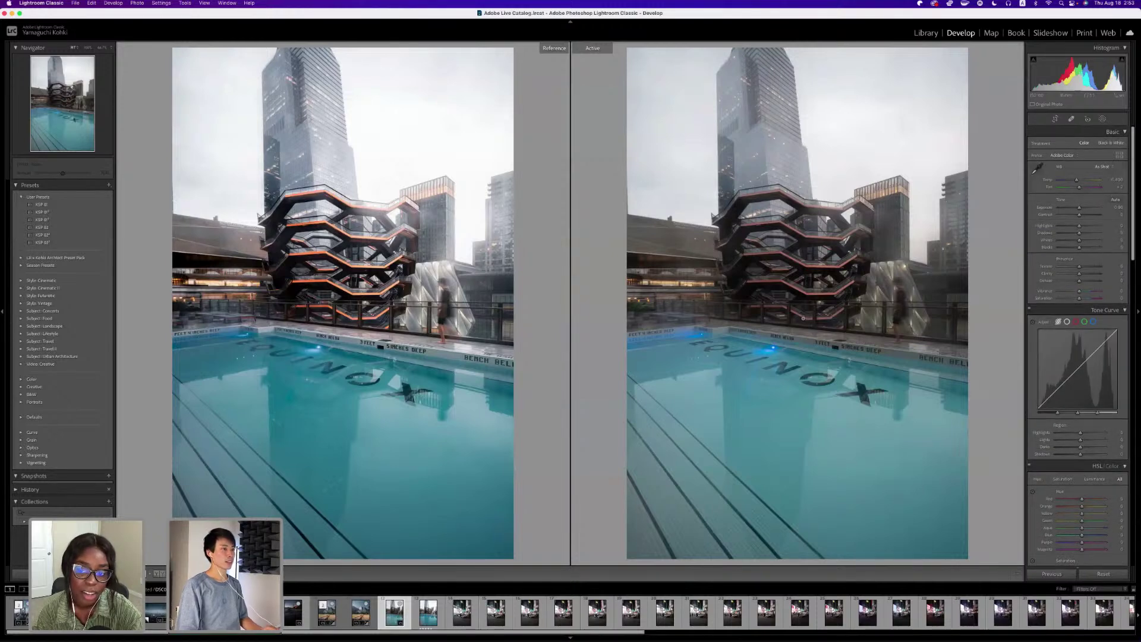
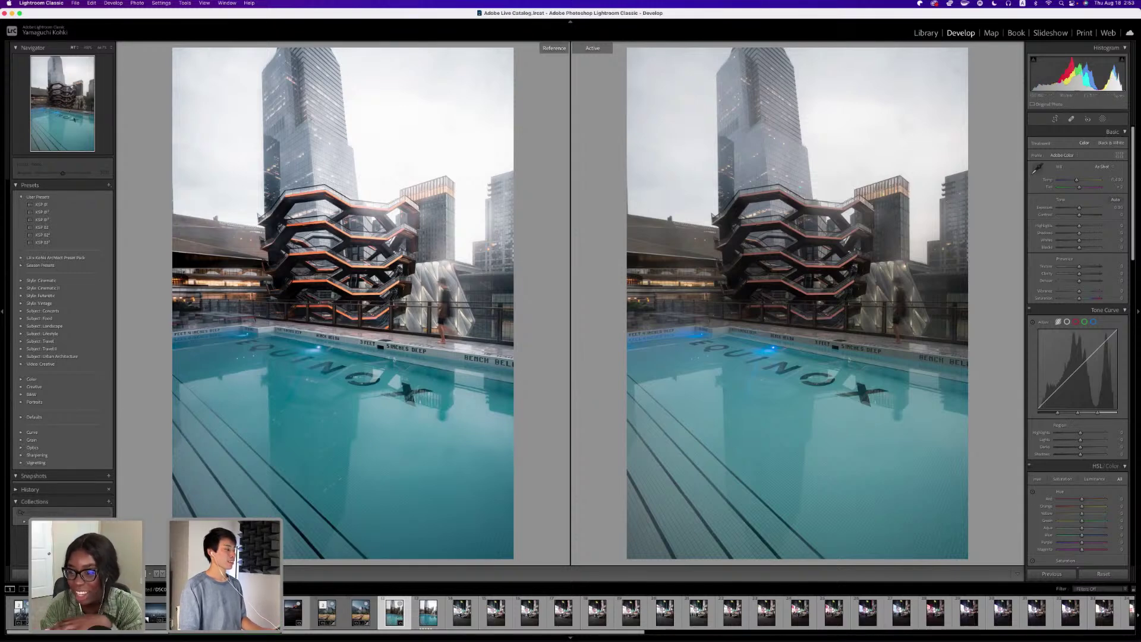
{"action": "key", "text": "d"}
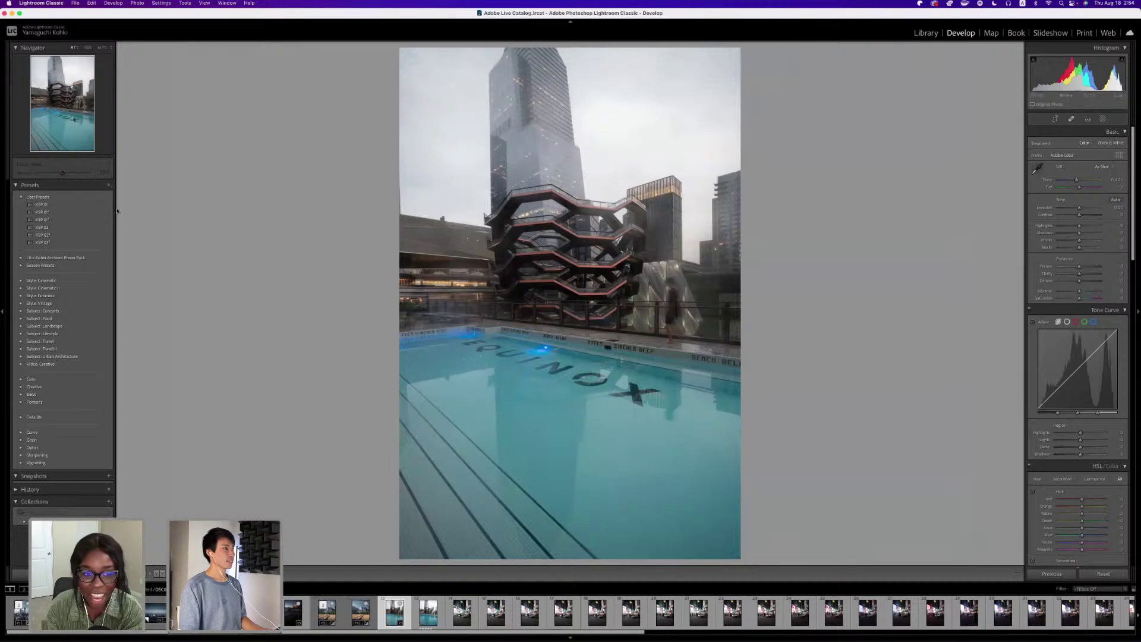
Review the Quick Collection in the Library and display all photographs in the grid.
{"action": "left_click", "coordinate": [935, 33]}
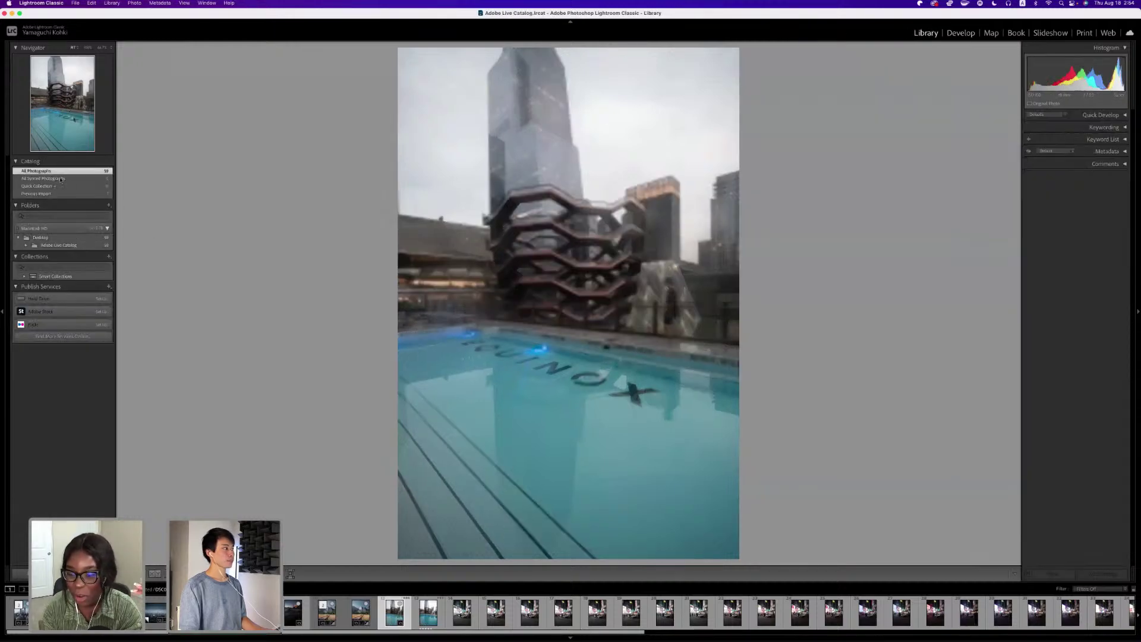
{"action": "left_click", "coordinate": [60, 186]}
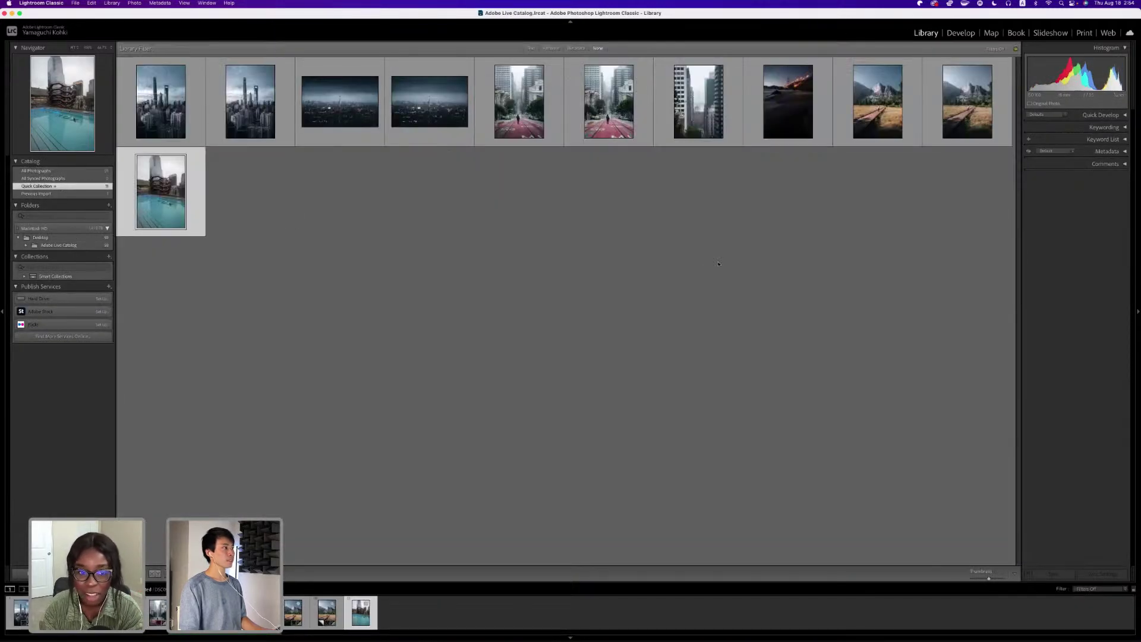
{"action": "left_click", "coordinate": [719, 264]}
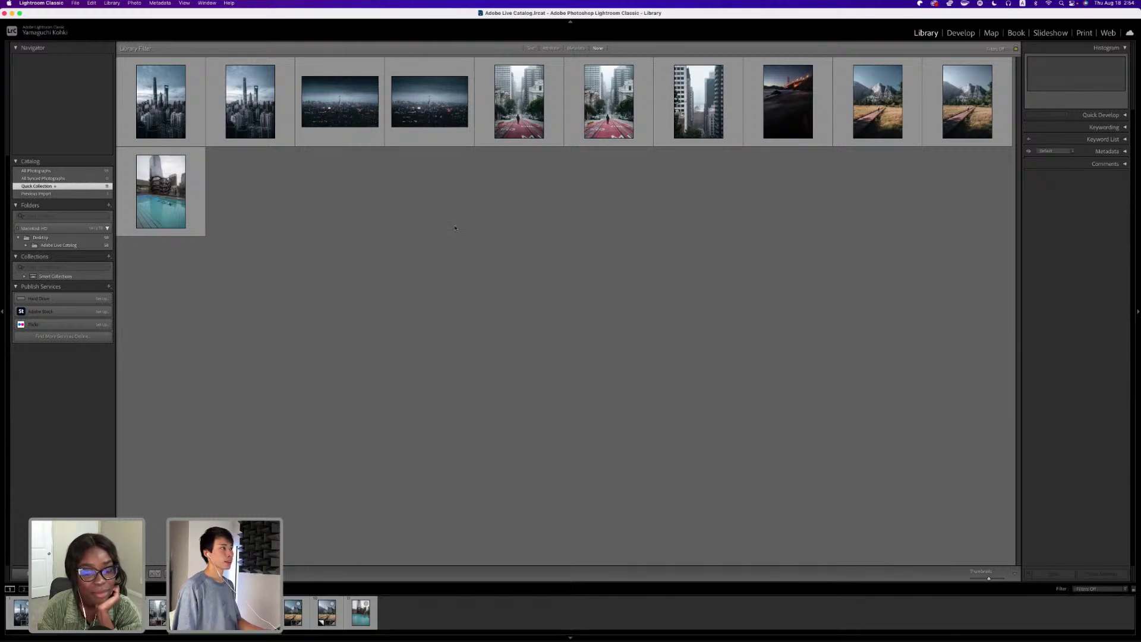
{"action": "left_click", "coordinate": [66, 171]}
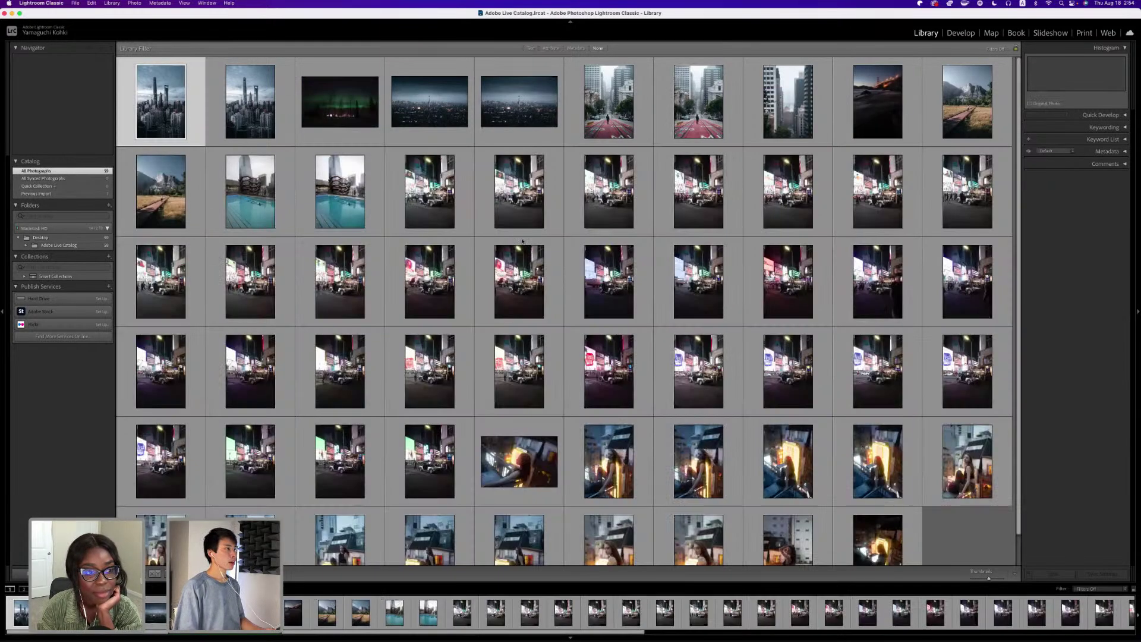
{"action": "left_click", "coordinate": [77, 186]}
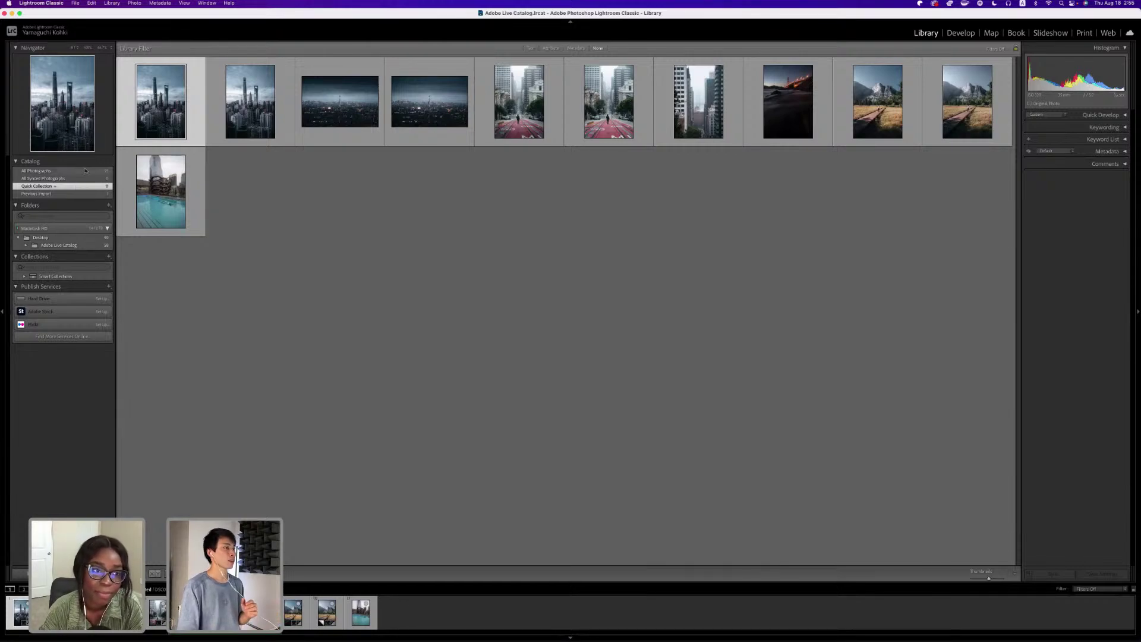
{"action": "left_click", "coordinate": [85, 171]}
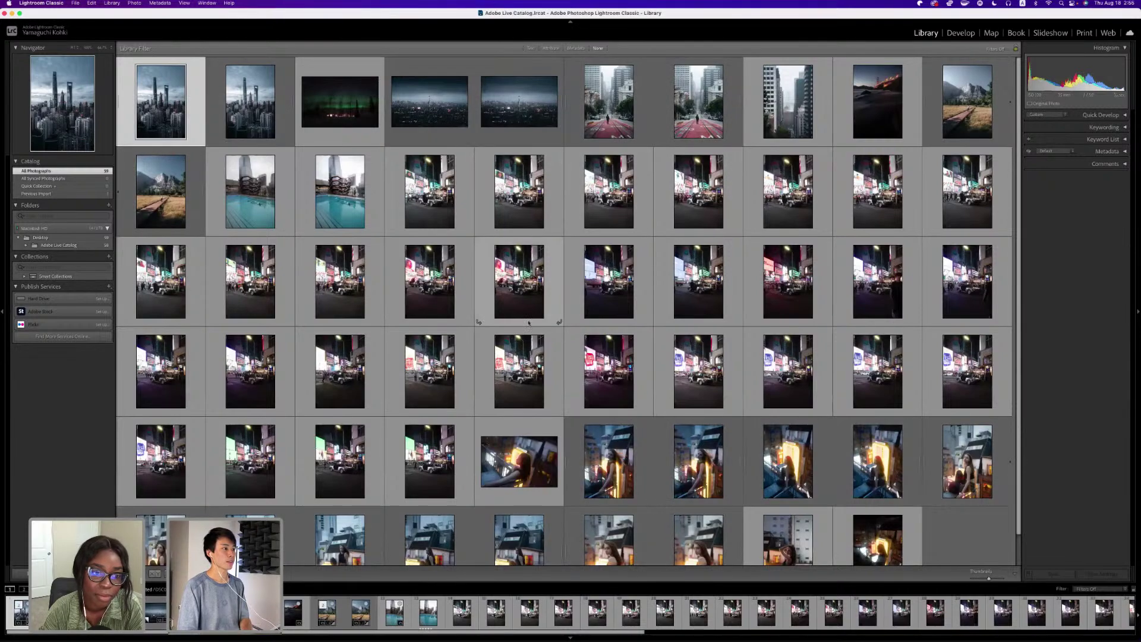
Open the last night street shot of the silver gull-wing car and browse back and forth through the series to compare frames.
{"action": "double_click", "coordinate": [431, 463]}
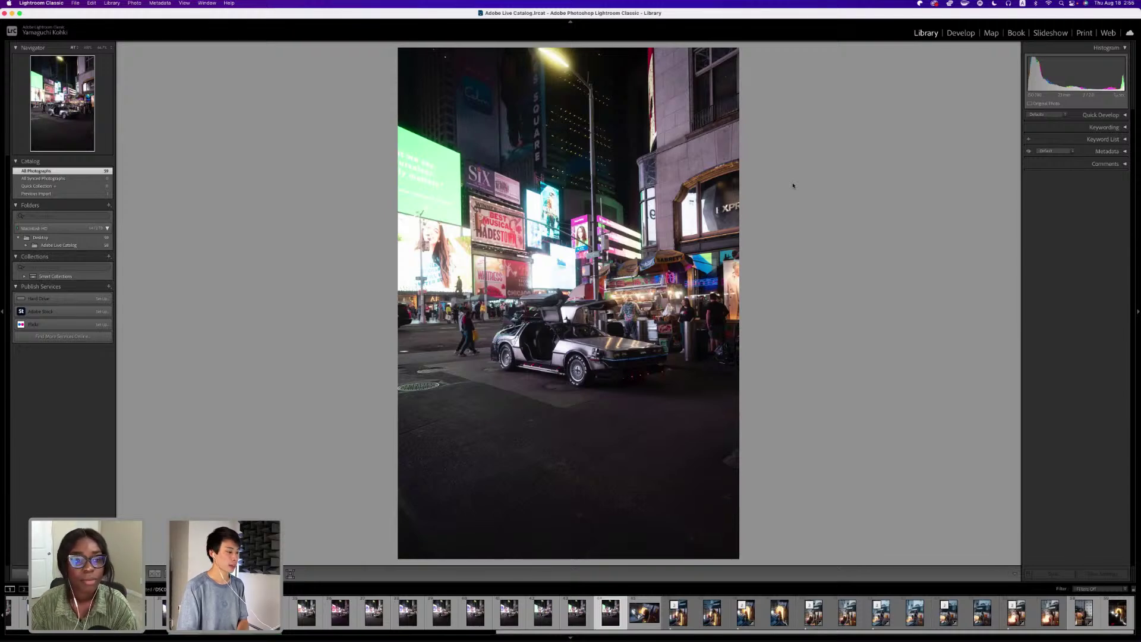
{"action": "key", "text": "Left"}
{"action": "key", "text": "Left"}
{"action": "key", "text": "Left"}
{"action": "key", "text": "Left"}
{"action": "key", "text": "Left"}
{"action": "key", "text": "Left"}
{"action": "key", "text": "Left"}
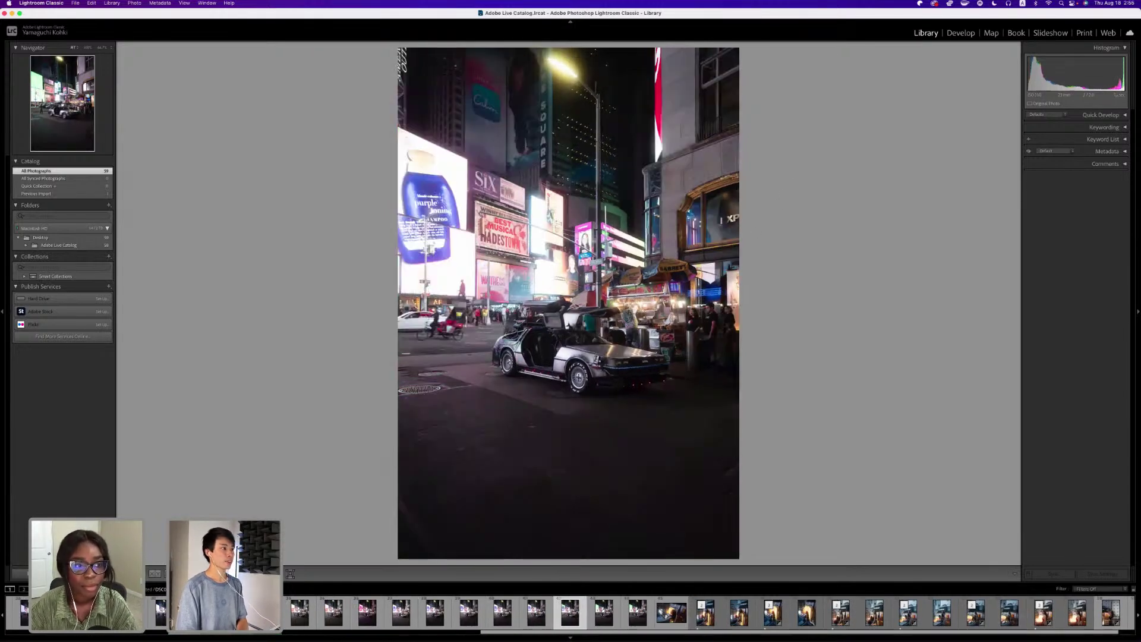
{"action": "key", "text": "Left"}
{"action": "key", "text": "Left"}
{"action": "key", "text": "Left"}
{"action": "key", "text": "Left"}
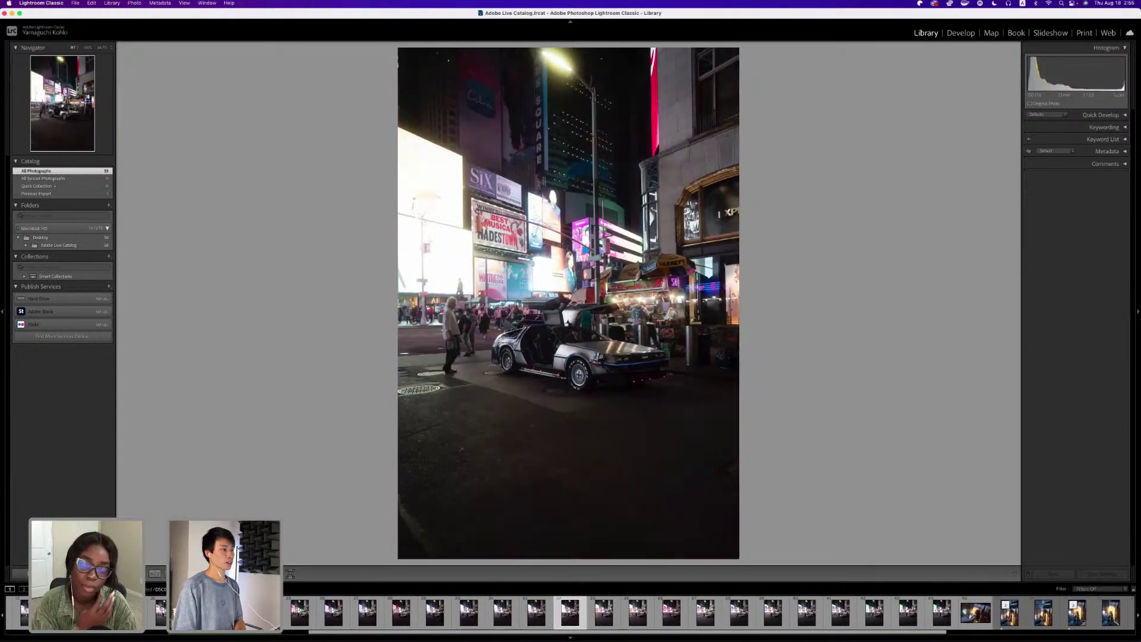
{"action": "key", "text": "Left"}
{"action": "key", "text": "Left"}
{"action": "key", "text": "Left"}
{"action": "key", "text": "Left"}
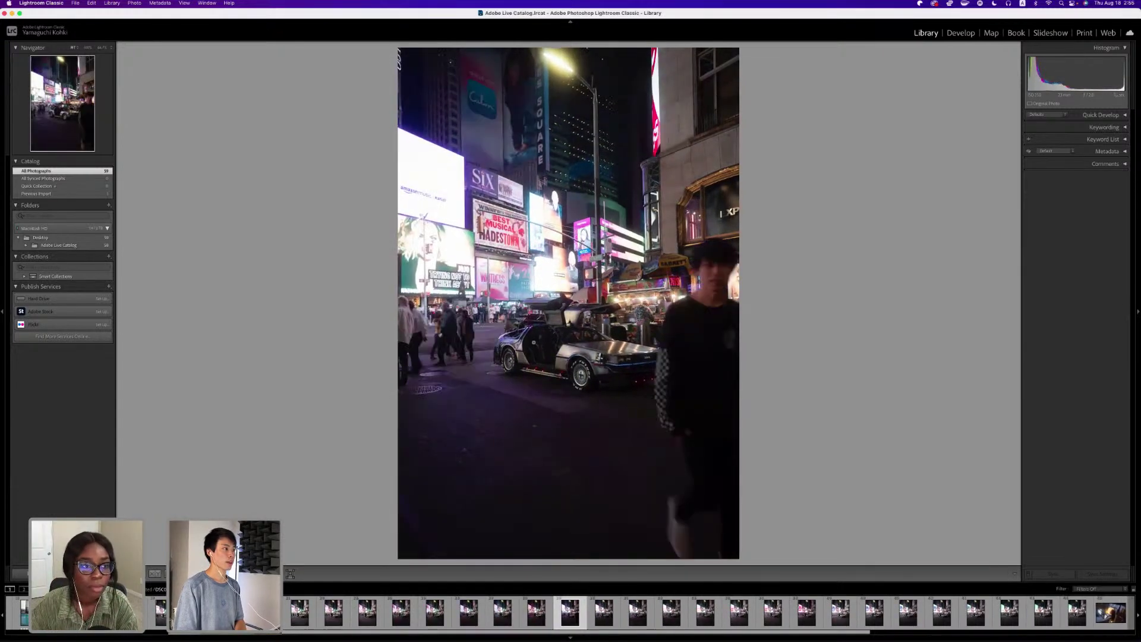
{"action": "key", "text": "Right"}
{"action": "key", "text": "Right"}
{"action": "key", "text": "Right"}
{"action": "key", "text": "Right"}
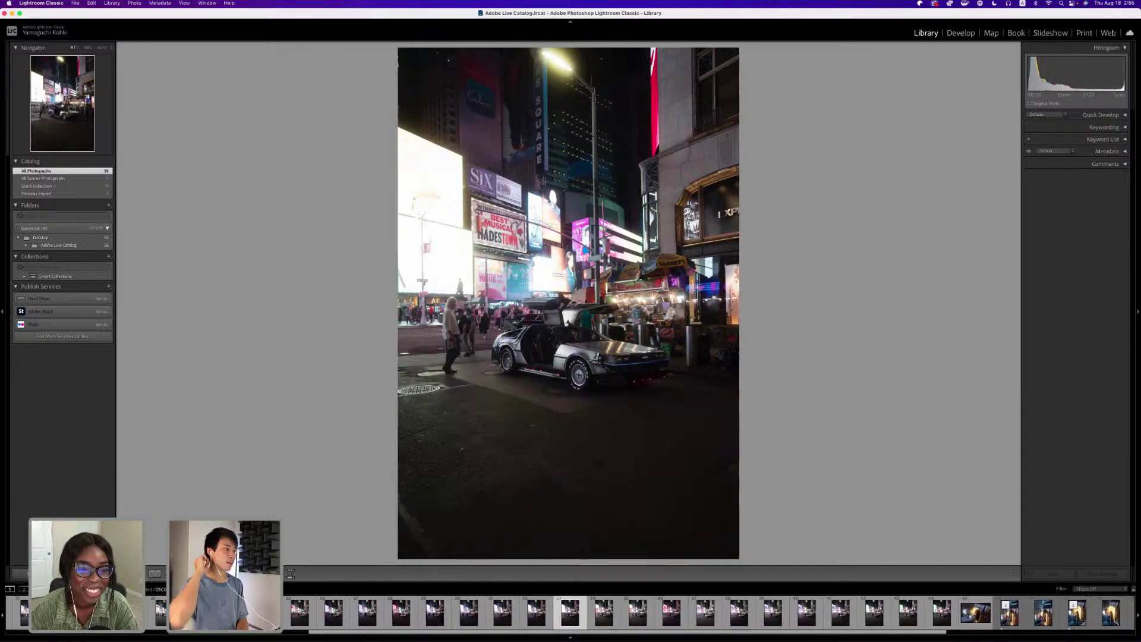
{"action": "key", "text": "Left"}
{"action": "key", "text": "Left"}
{"action": "key", "text": "Left"}
{"action": "key", "text": "Left"}
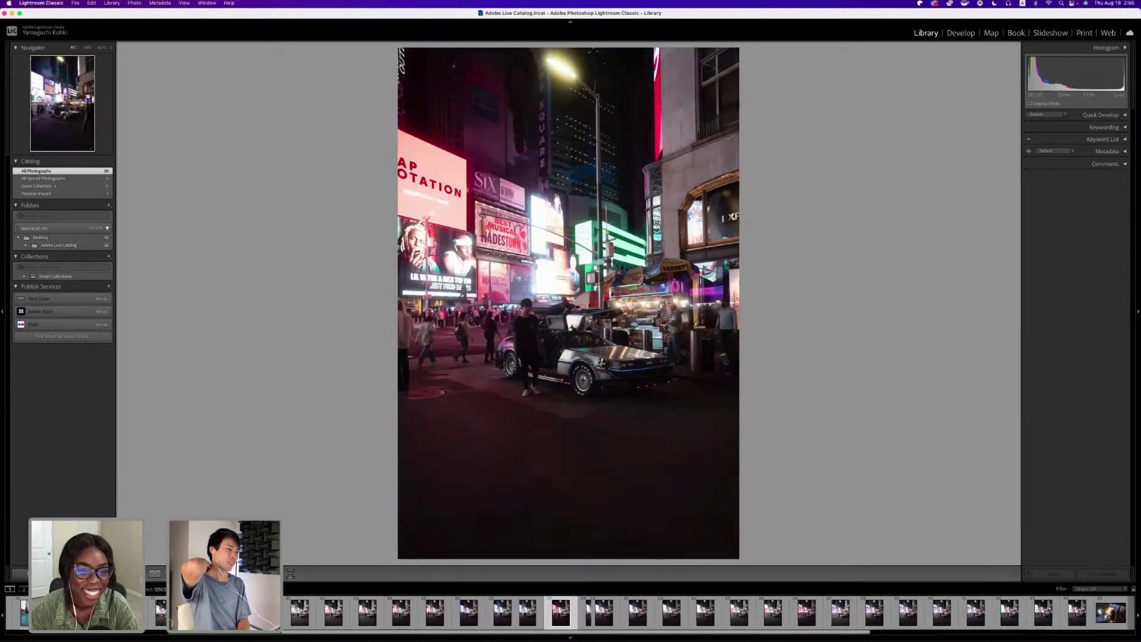
{"action": "key", "text": "Left"}
{"action": "key", "text": "Left"}
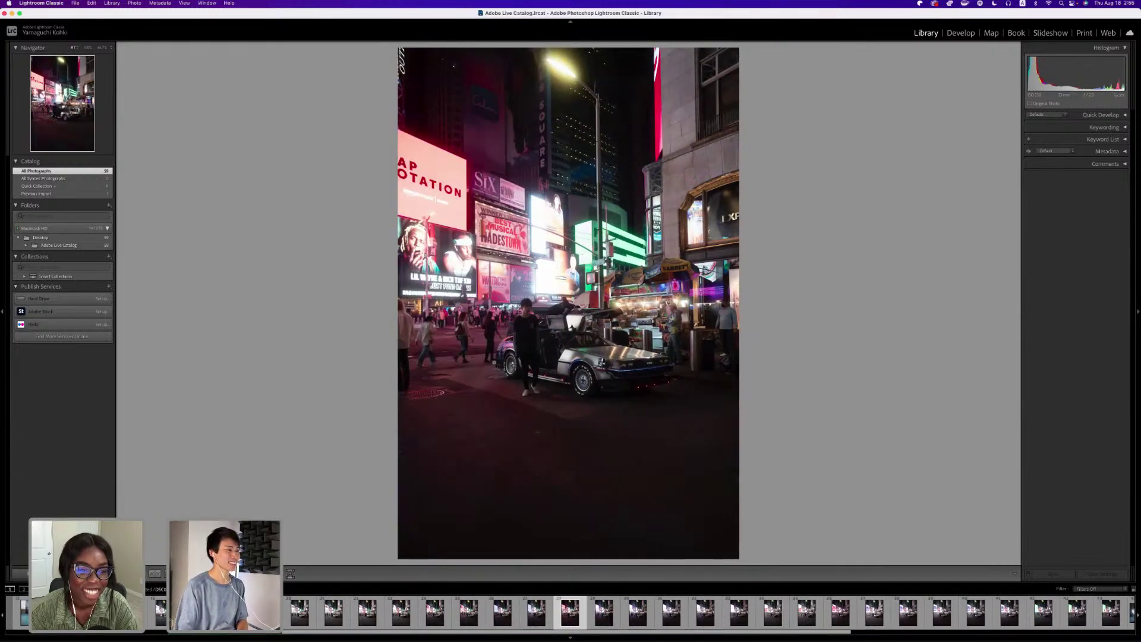
View the pink-lit car frame at different zoom levels, fit it to the view again, and show a neighbouring frame.
{"action": "left_click", "coordinate": [494, 361]}
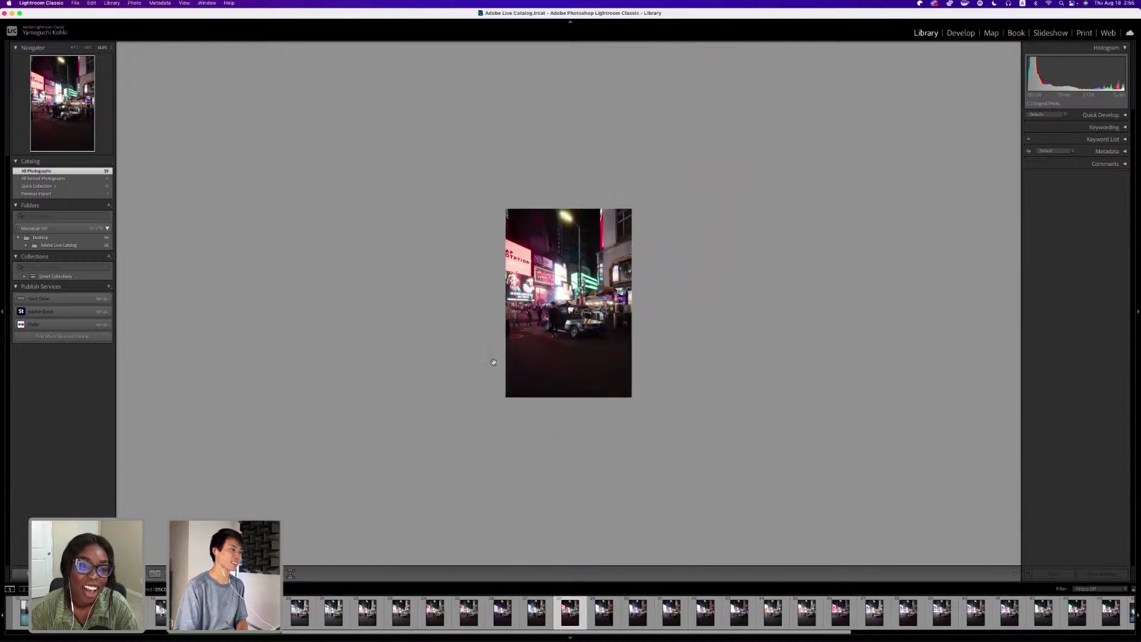
{"action": "left_click", "coordinate": [497, 359]}
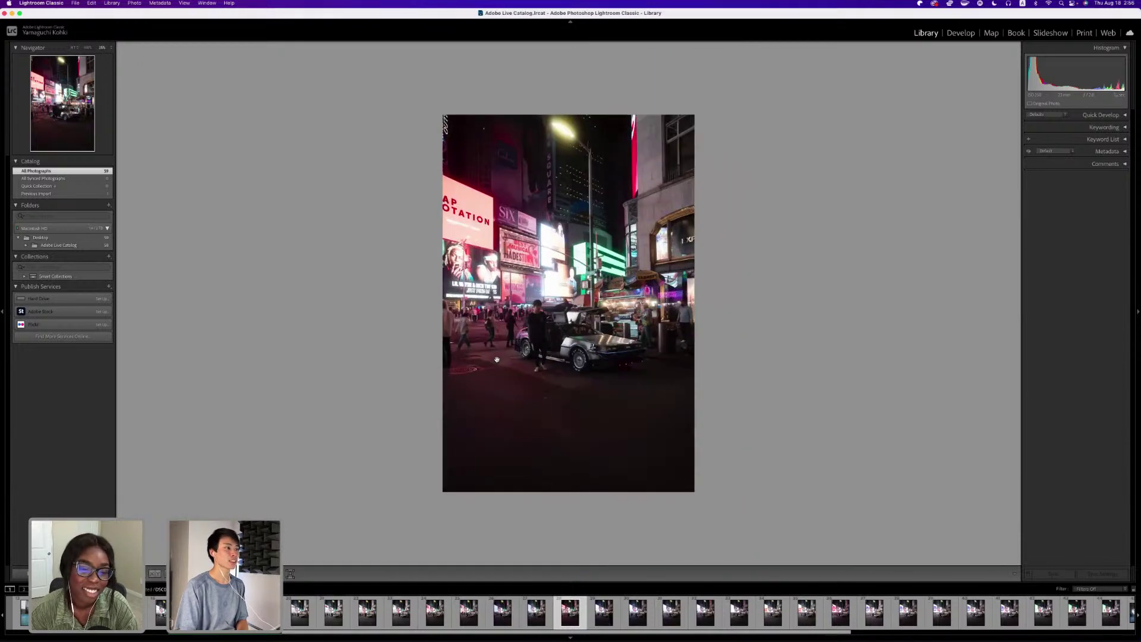
{"action": "left_click", "coordinate": [571, 330]}
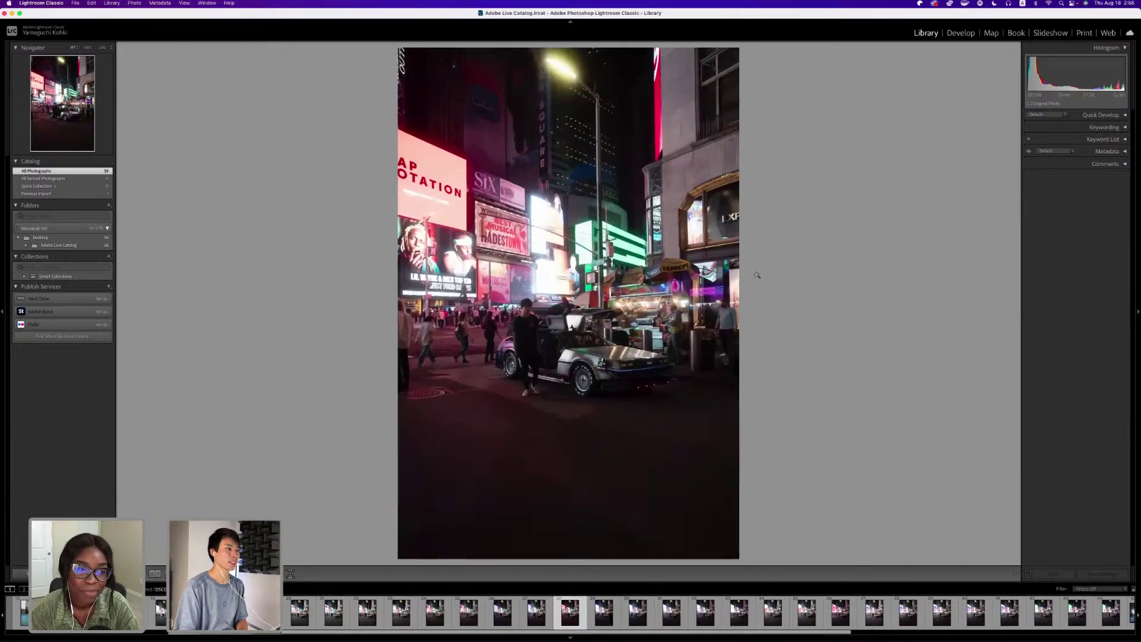
{"action": "key", "text": "Right"}
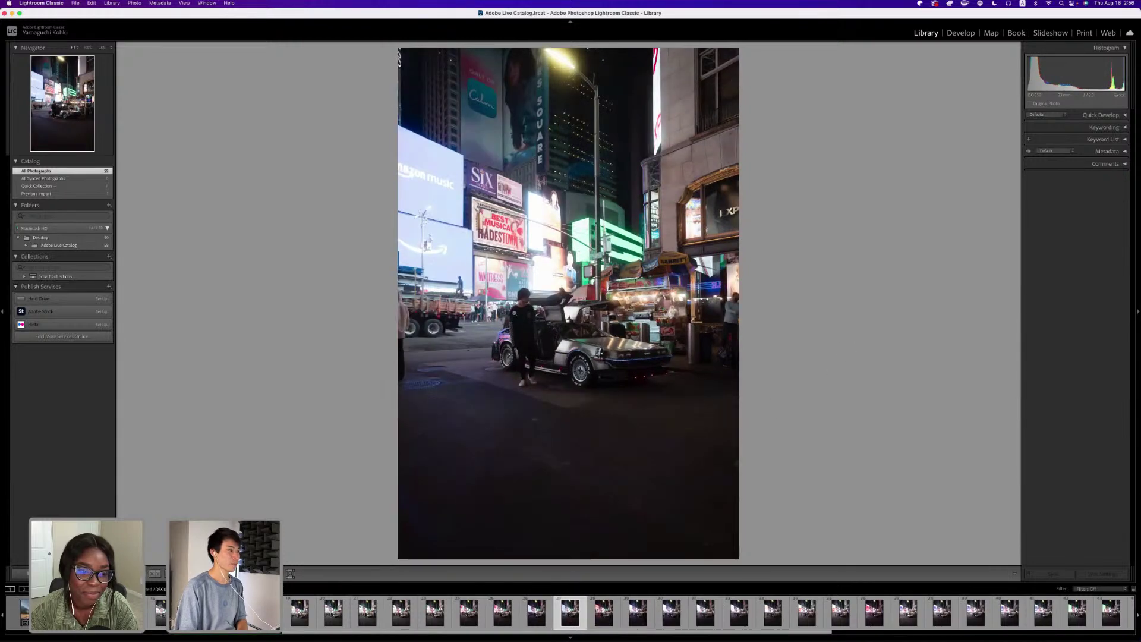
Compare the car frame with the Amazon Music billboard to its neighbour and inspect the man and car up close.
{"action": "key", "text": "Left"}
{"action": "key", "text": "Right"}
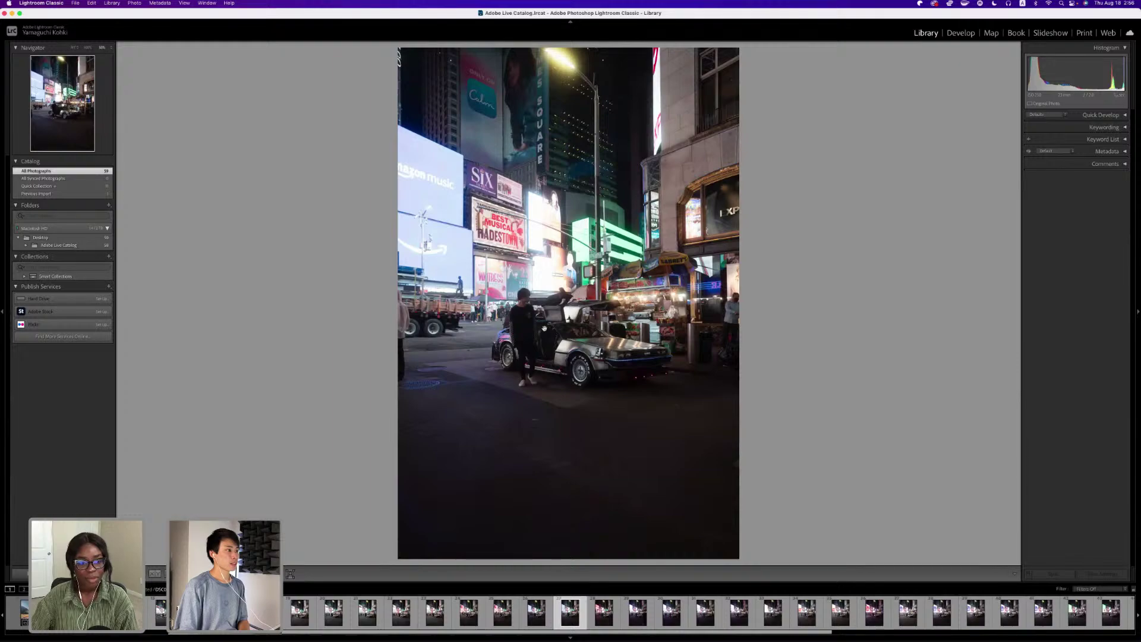
{"action": "left_click", "coordinate": [544, 329]}
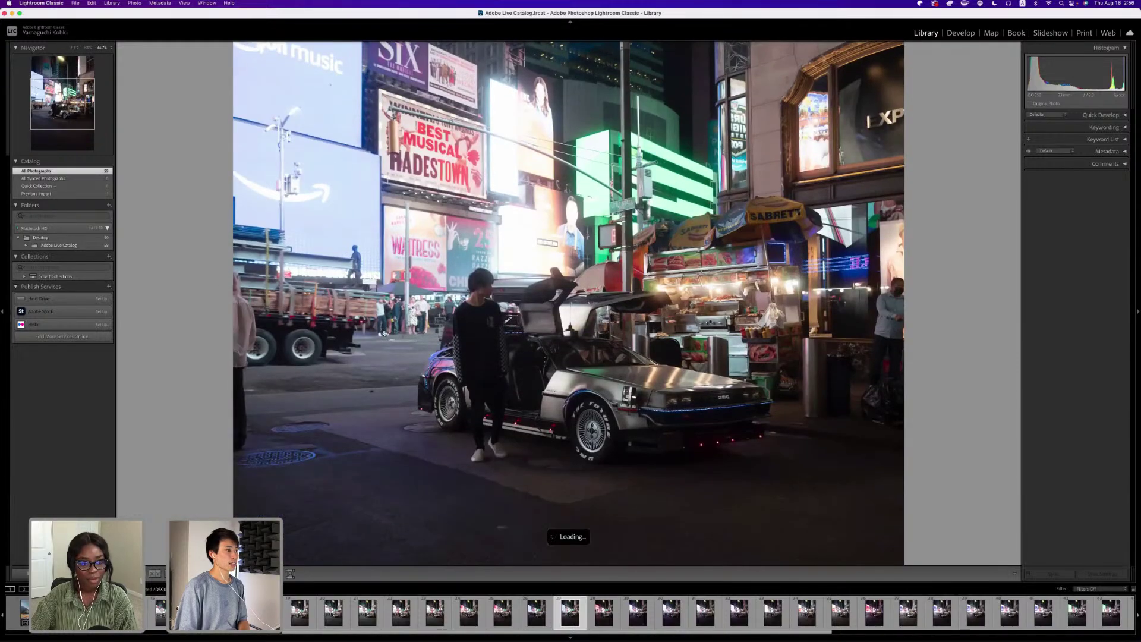
{"action": "left_click", "coordinate": [384, 332]}
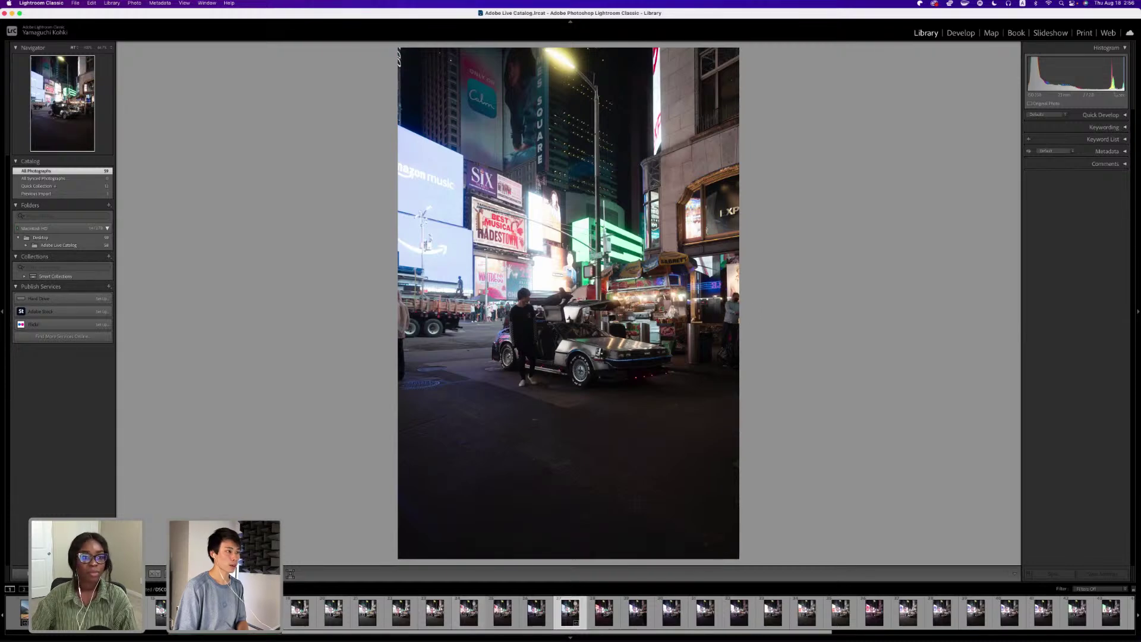
Browse back and forth through the night street car series to compare billboards, passing vehicles and lighting.
{"action": "key", "text": "Left"}
{"action": "key", "text": "Left"}
{"action": "key", "text": "Left"}
{"action": "key", "text": "Left"}
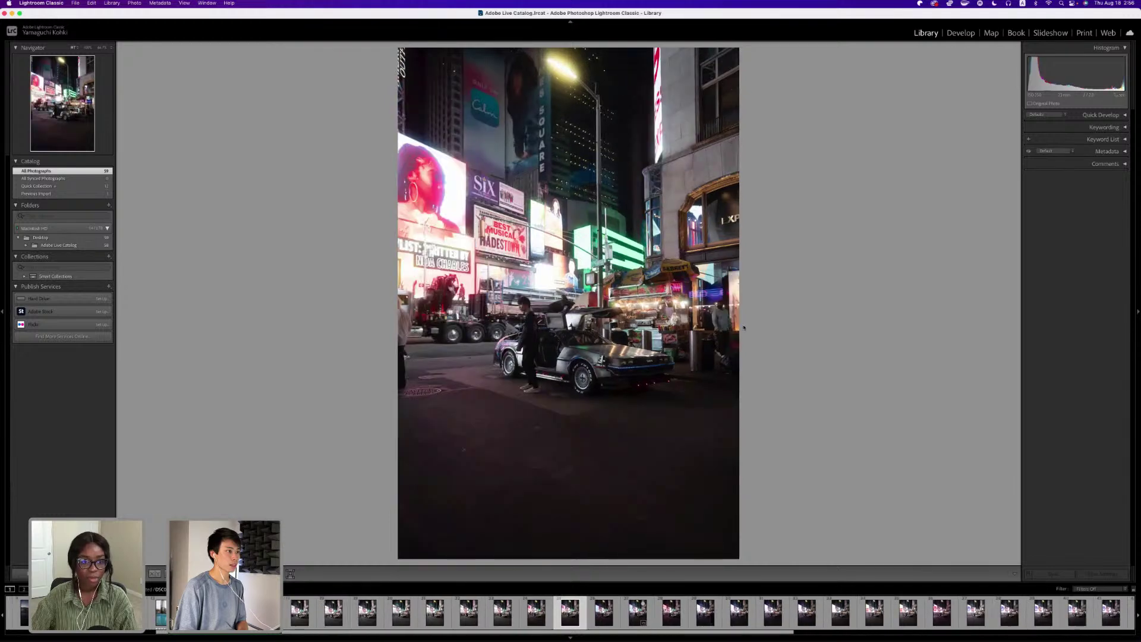
{"action": "key", "text": "Right"}
{"action": "key", "text": "Right"}
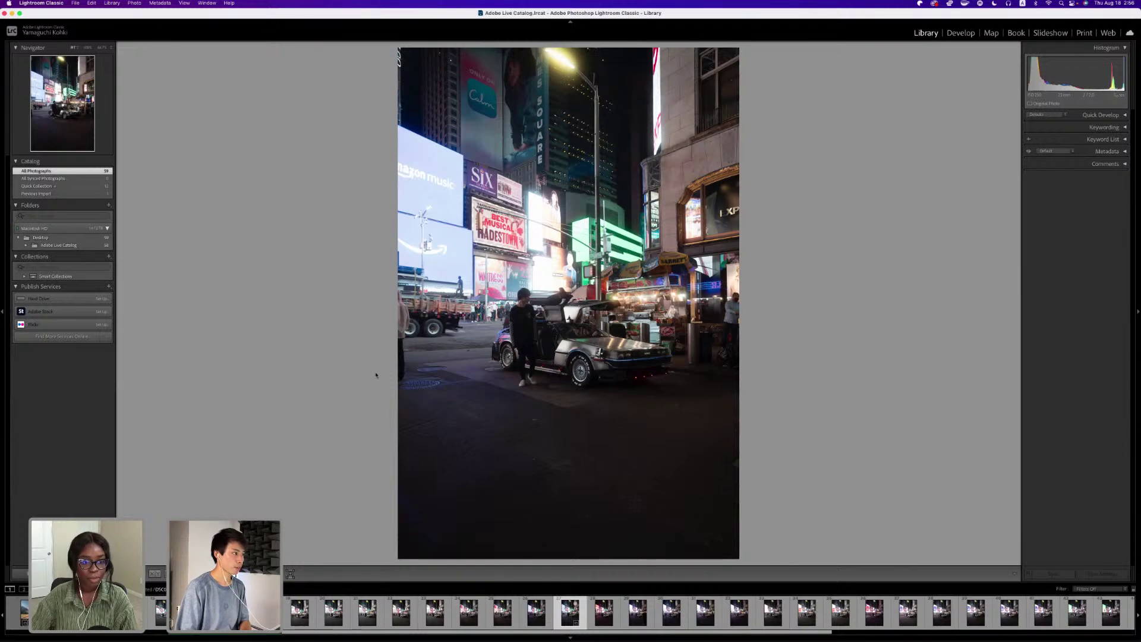
{"action": "key", "text": "Right"}
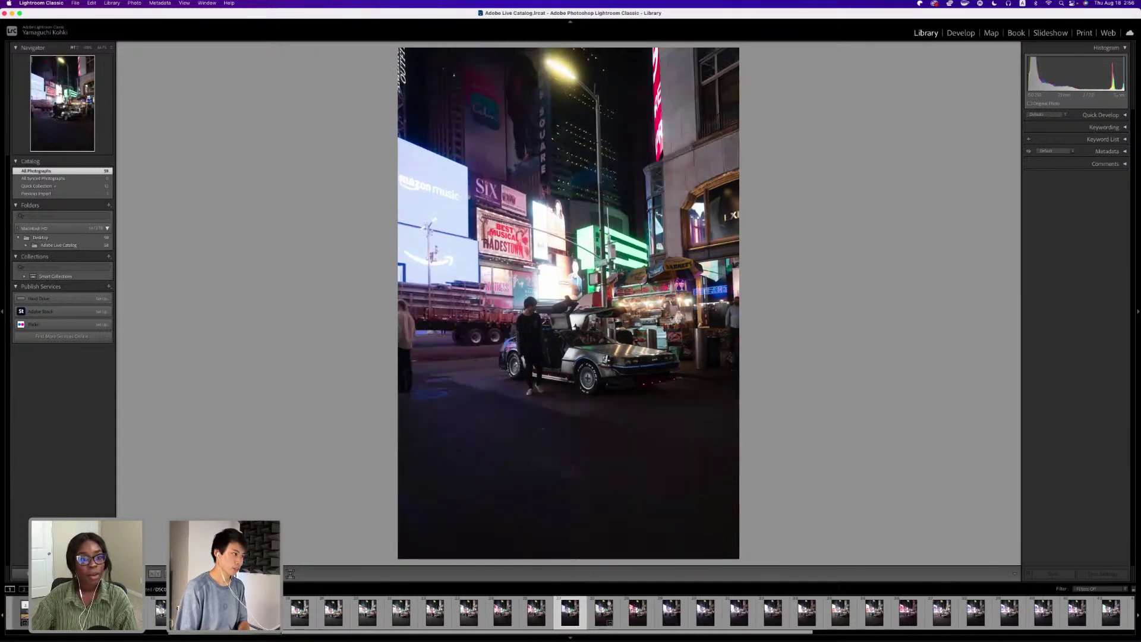
{"action": "key", "text": "Right"}
{"action": "key", "text": "Right"}
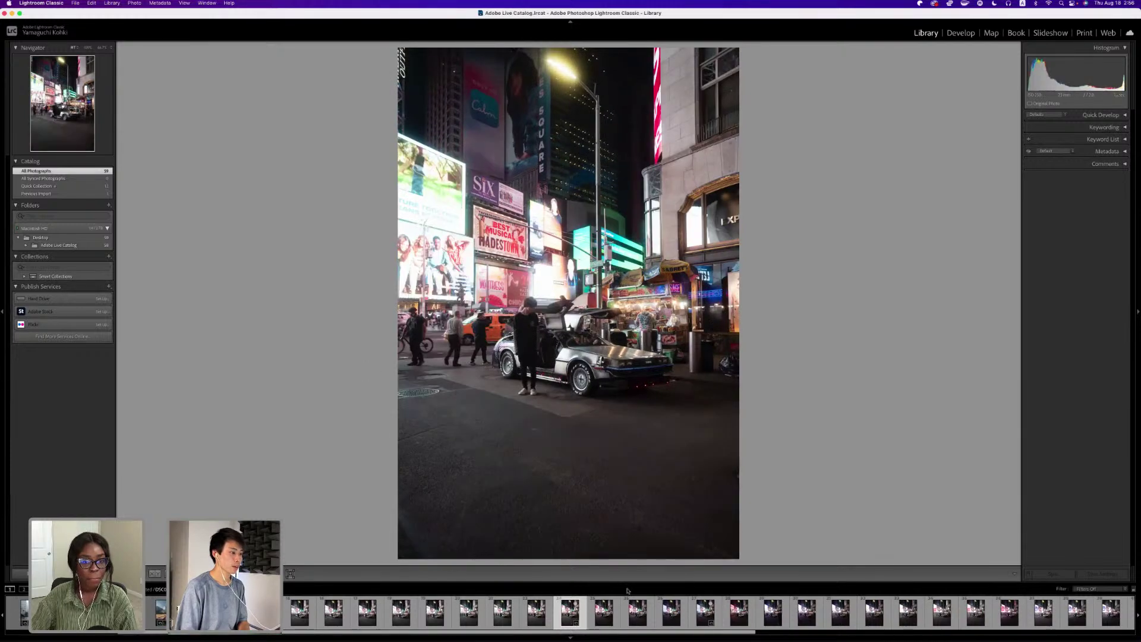
Compare the Amazon Music billboard frame with the earlier frame showing pedestrians and an orange taxi behind the car.
{"action": "key", "text": "Right"}
{"action": "key", "text": "Right"}
{"action": "key", "text": "Right"}
{"action": "key", "text": "Right"}
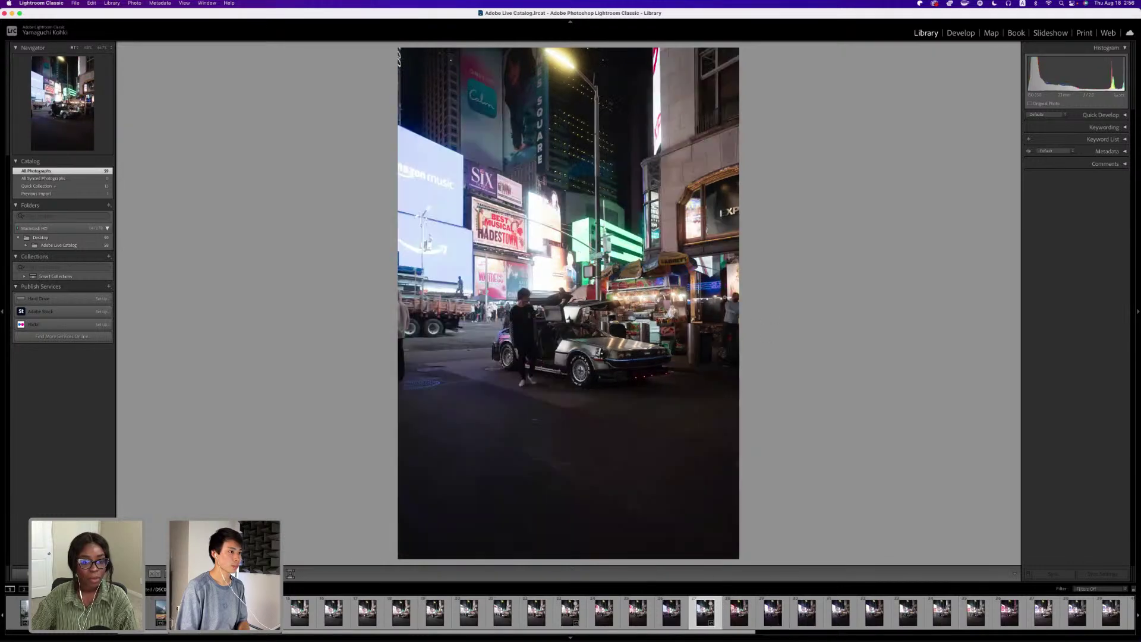
{"action": "key", "text": "Left"}
{"action": "key", "text": "Left"}
{"action": "key", "text": "Left"}
{"action": "key", "text": "Left"}
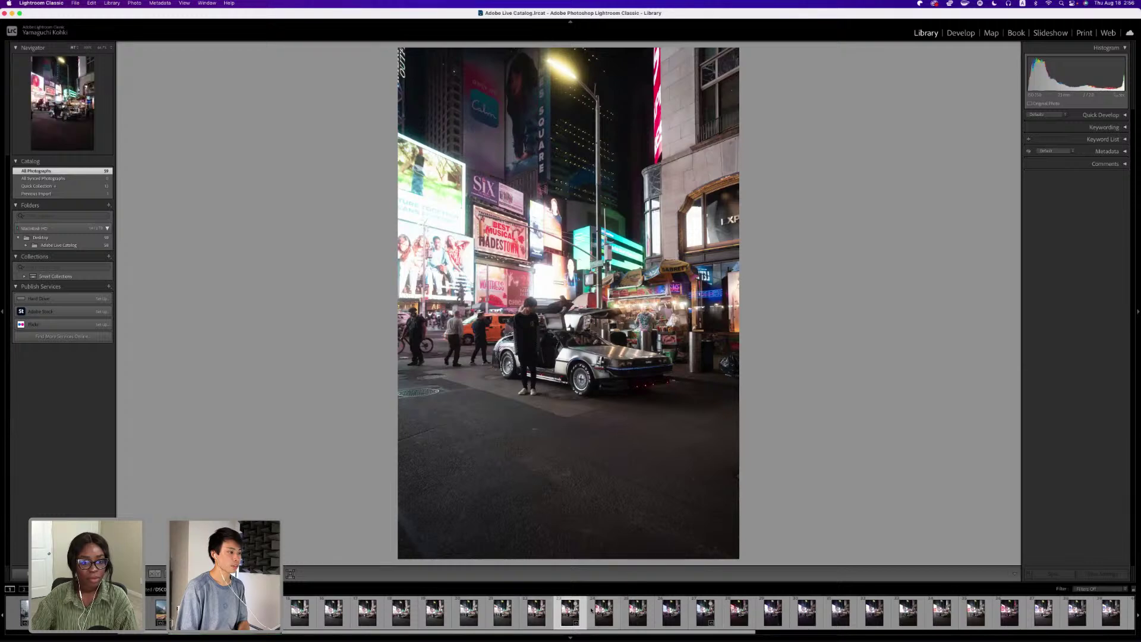
Show the Quick Collection in the Develop module and compare its two car frames, ending on the Amazon Music one.
{"action": "left_click", "coordinate": [66, 186]}
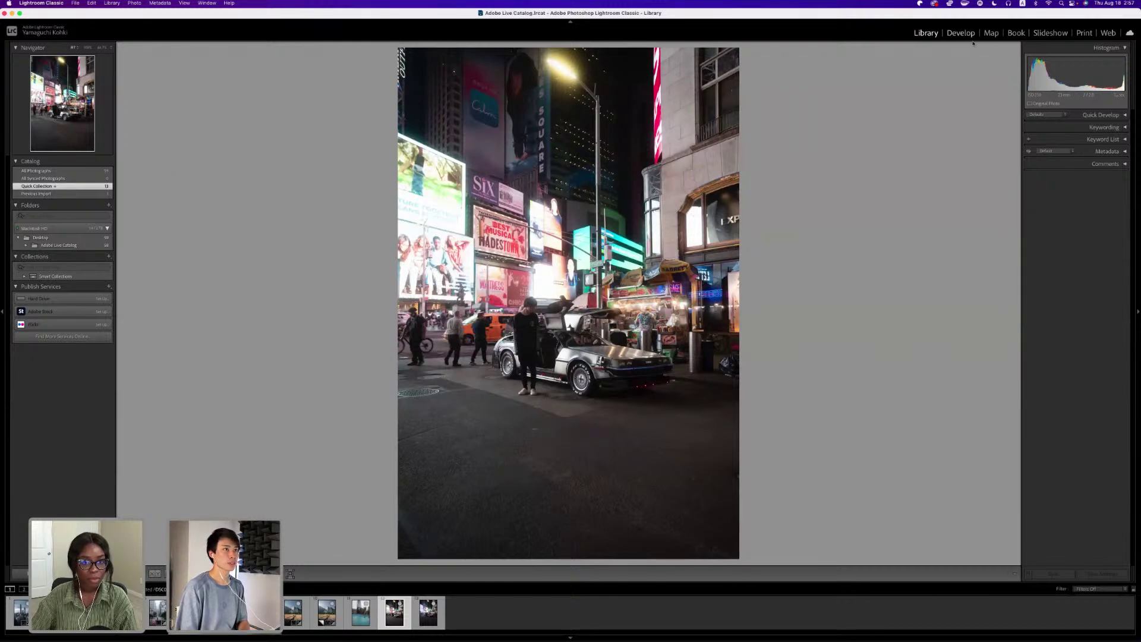
{"action": "left_click", "coordinate": [960, 34]}
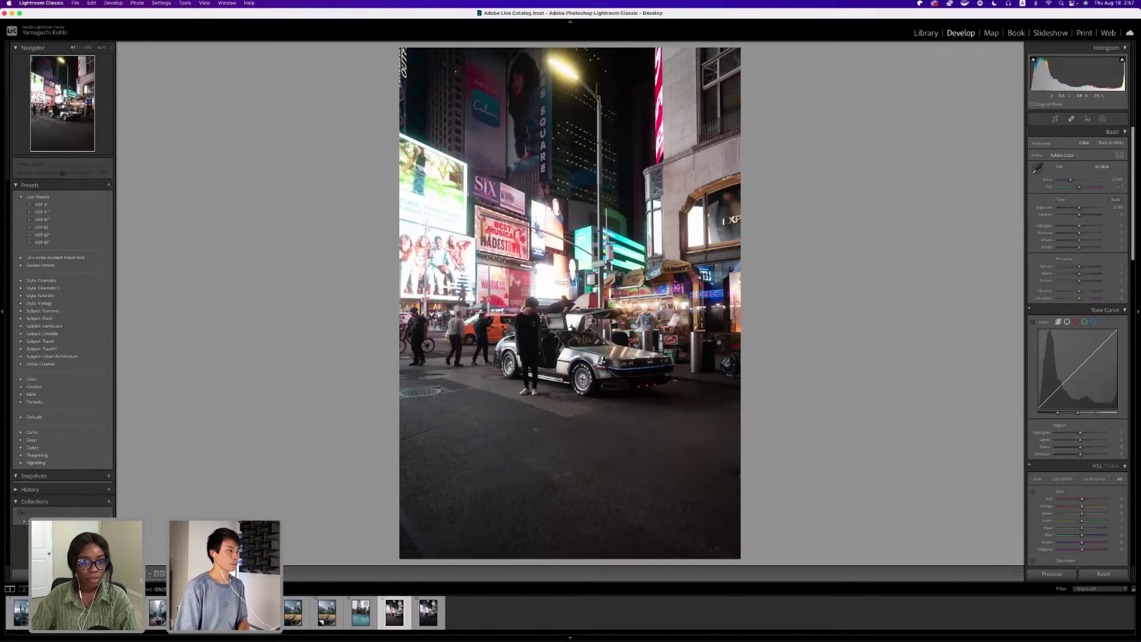
{"action": "key", "text": "Right"}
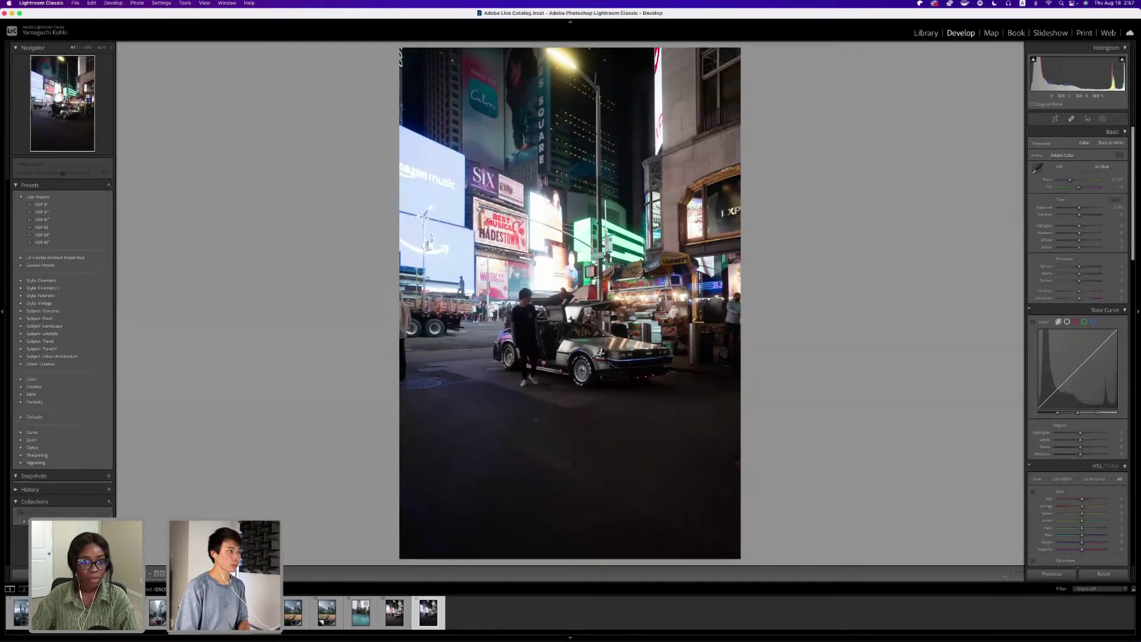
{"action": "key", "text": "Left"}
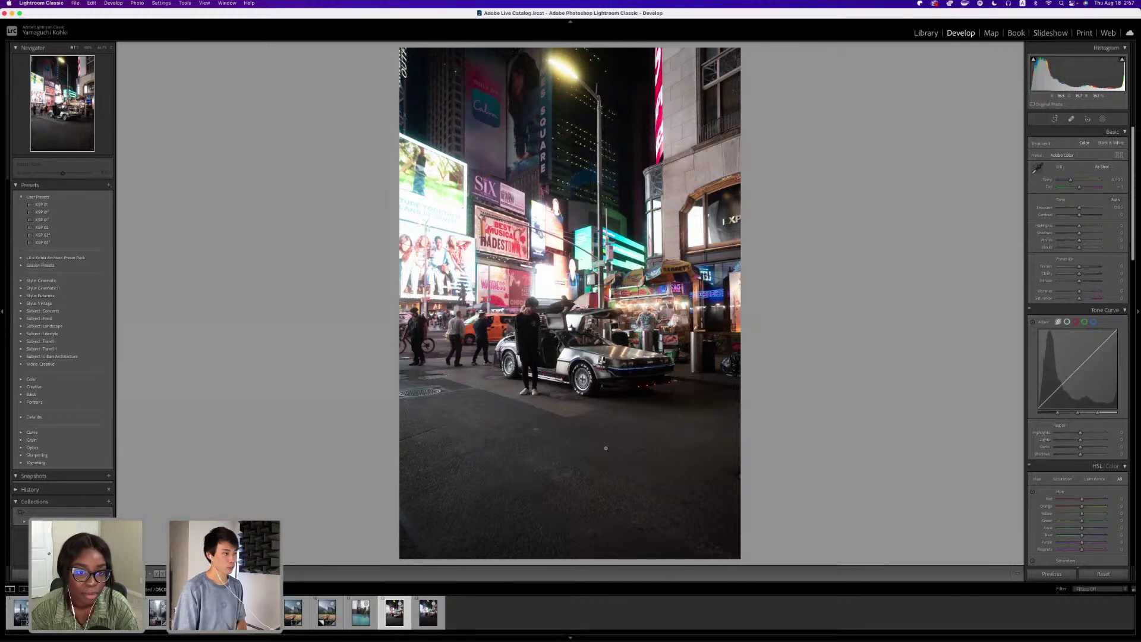
{"action": "key", "text": "Right"}
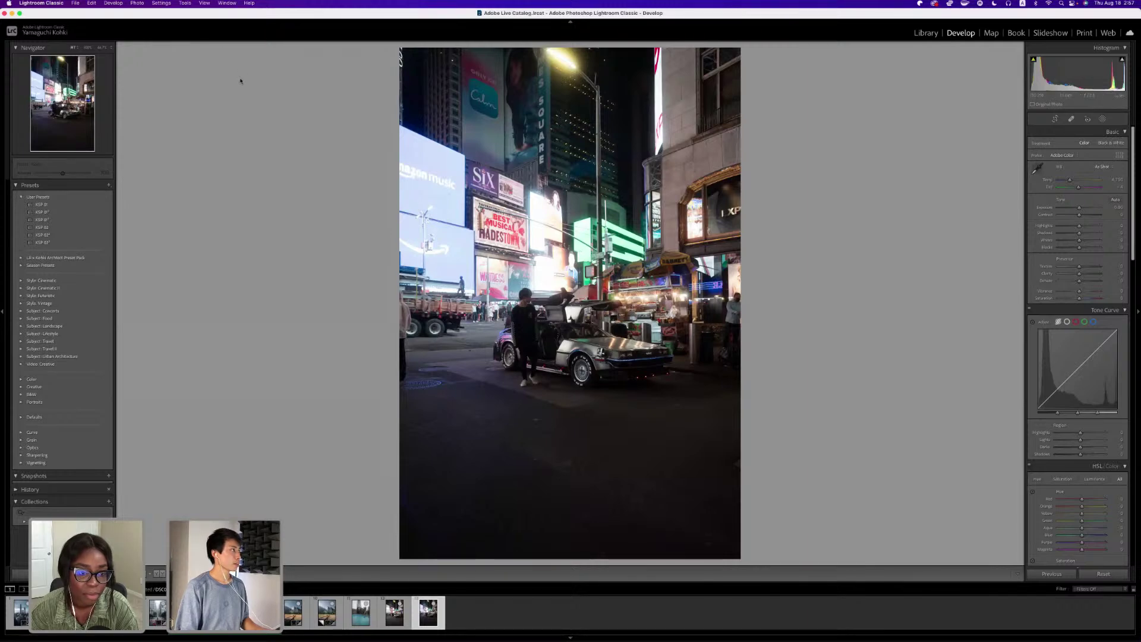
Send the Amazon Music billboard frame to Adobe Photoshop 2022 for editing.
{"action": "left_click", "coordinate": [136, 4]}
{"action": "mouse_move", "coordinate": [172, 45]}
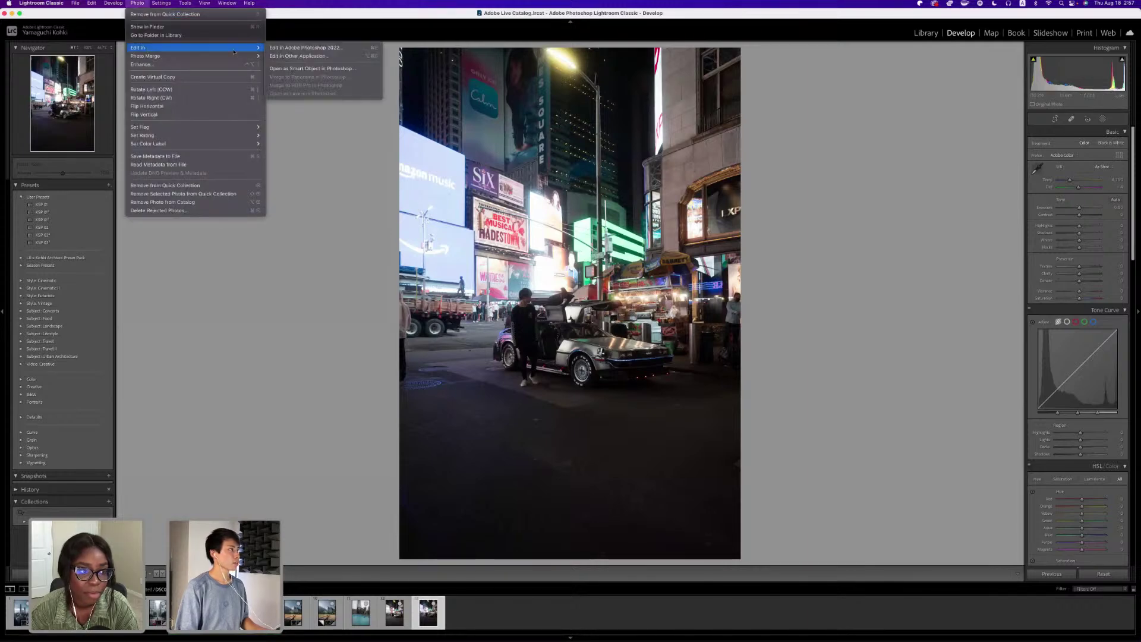
{"action": "left_click", "coordinate": [303, 47]}
{"action": "key", "text": "Return"}
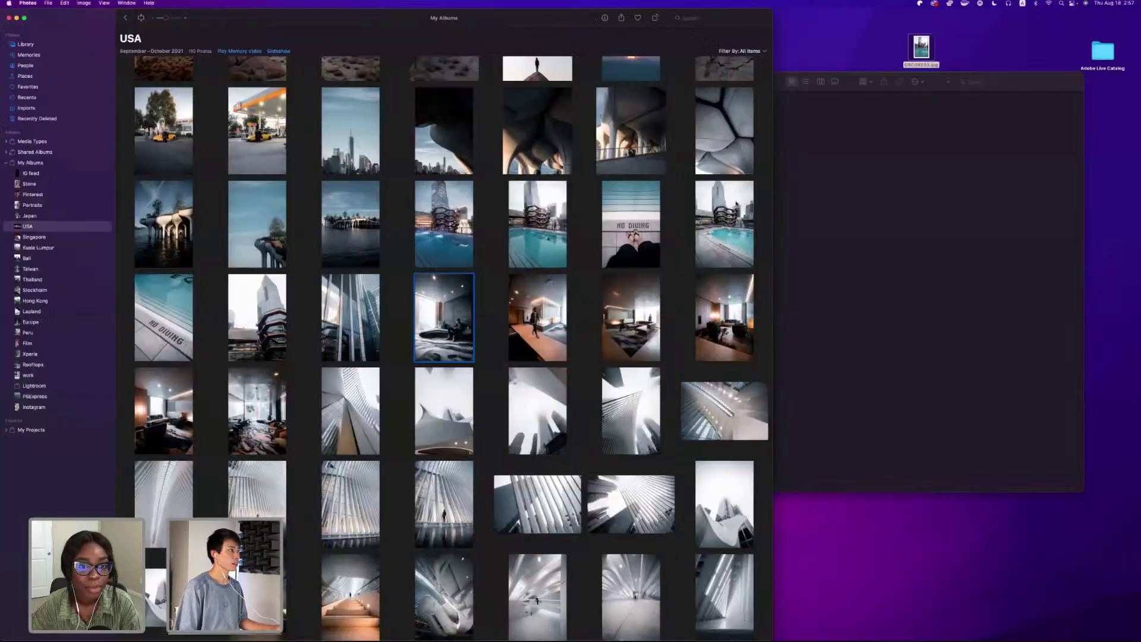
Switch to Finder and open the DeLorean folder of raw files inside the Cityscape // Landscape folder.
{"action": "left_click", "coordinate": [839, 195]}
{"action": "double_click", "coordinate": [594, 113]}
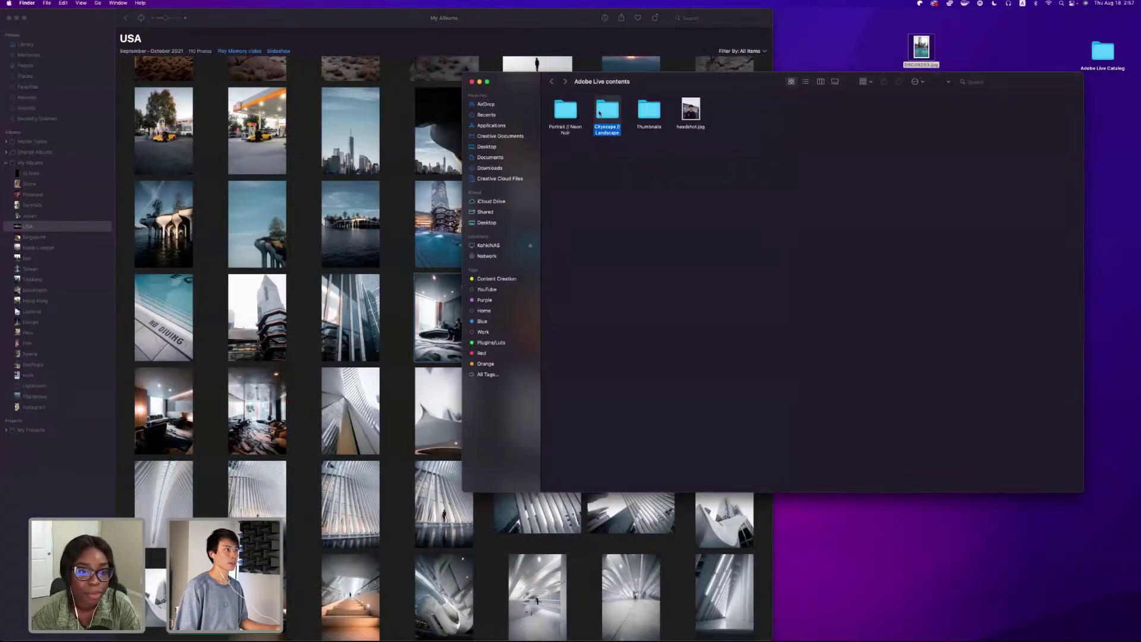
{"action": "double_click", "coordinate": [774, 109]}
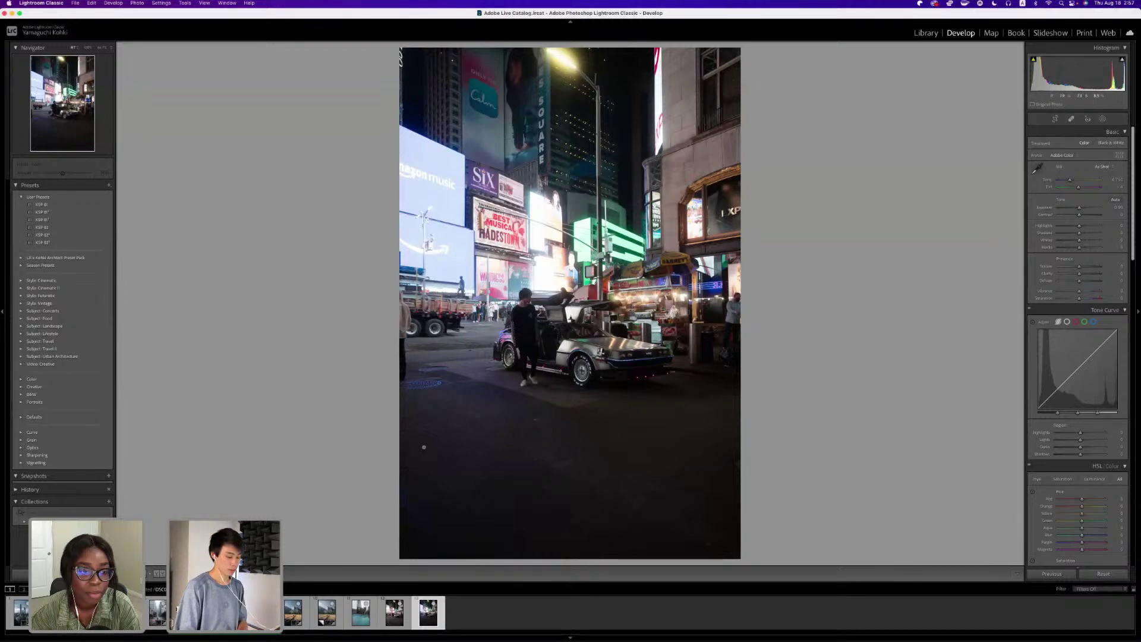
Check which file the orange taxi frame is and place DSC02111.ARW in the Photoshop document with Camera Raw's default settings.
{"action": "key", "text": "Left"}
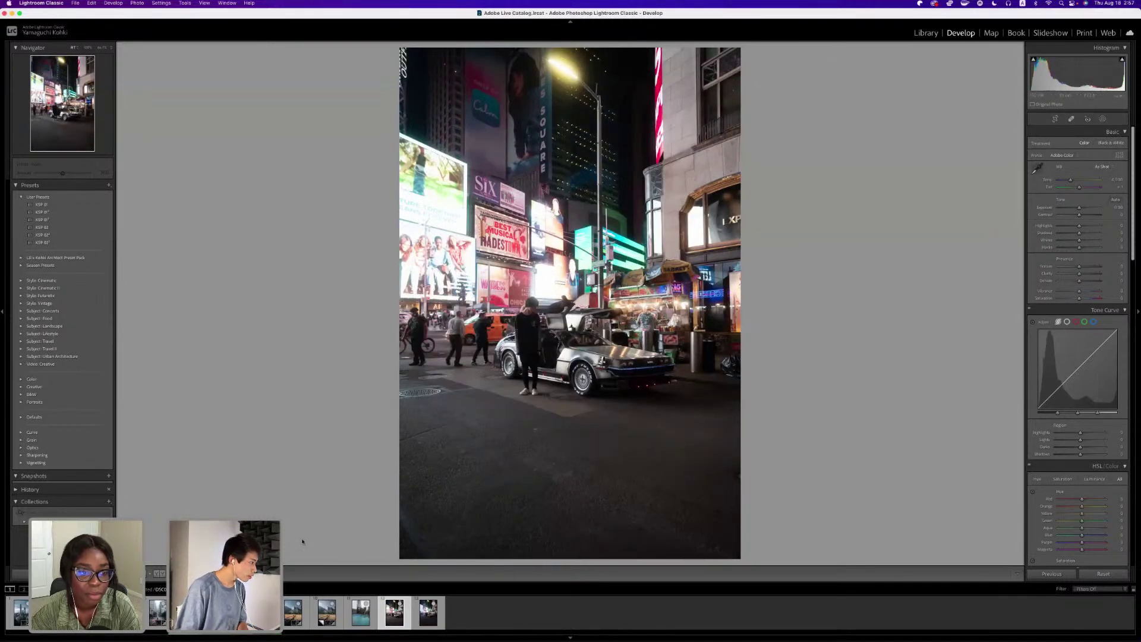
{"action": "key", "text": "ctrl+Right"}
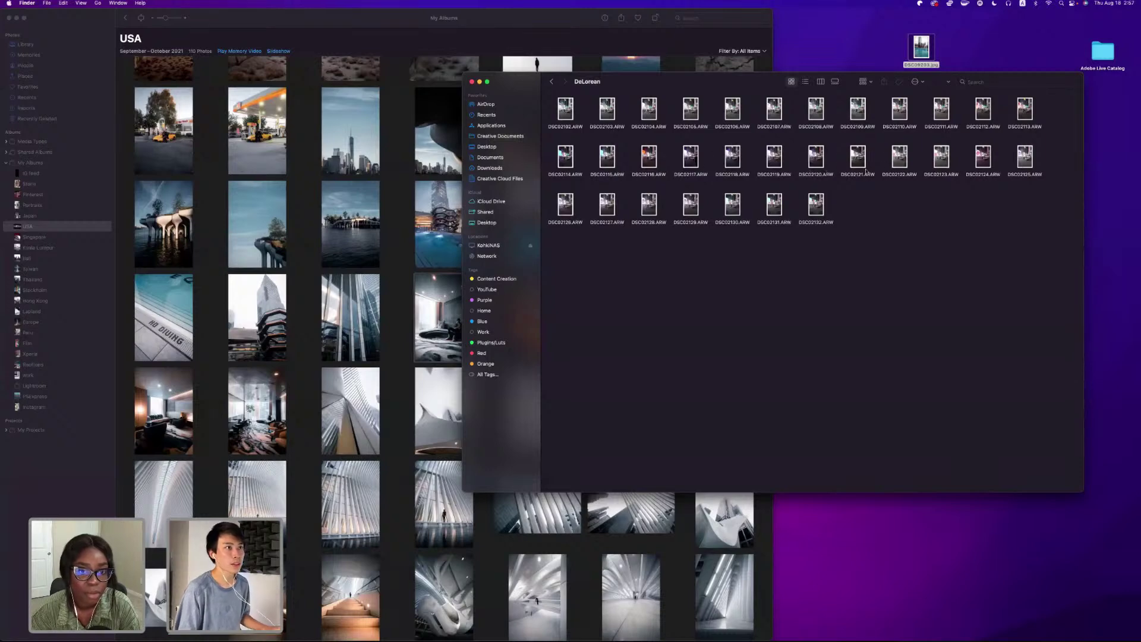
{"action": "left_click", "coordinate": [943, 110]}
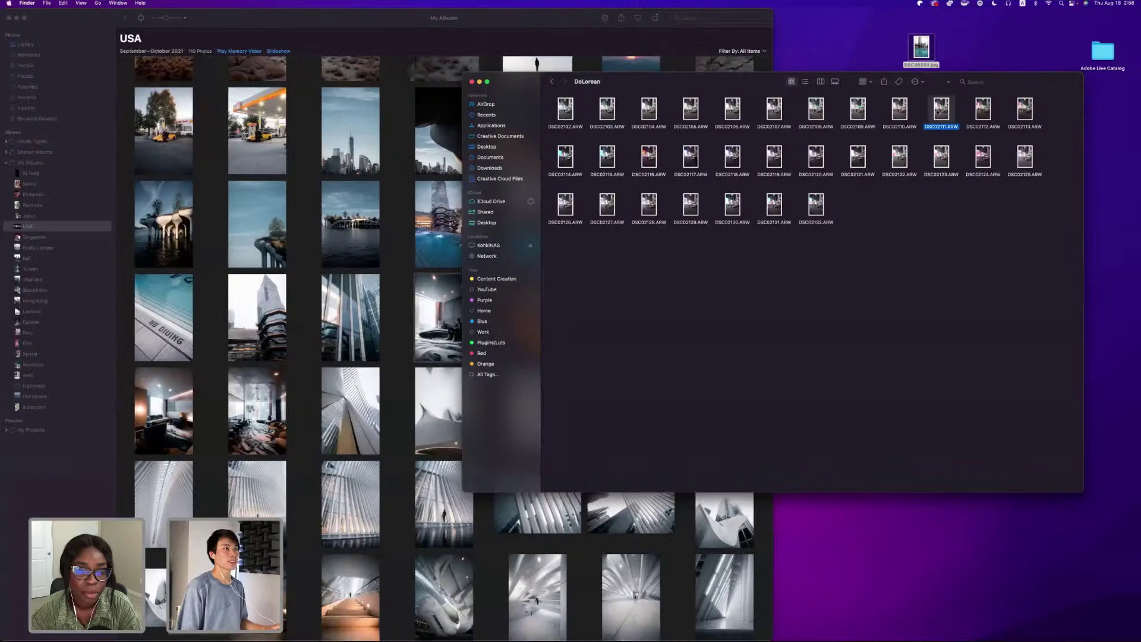
{"action": "left_click_drag", "start_coordinate": [942, 110], "coordinate": [453, 247]}
{"action": "key", "text": "ctrl+Left"}
{"action": "key", "text": "ctrl+Up"}
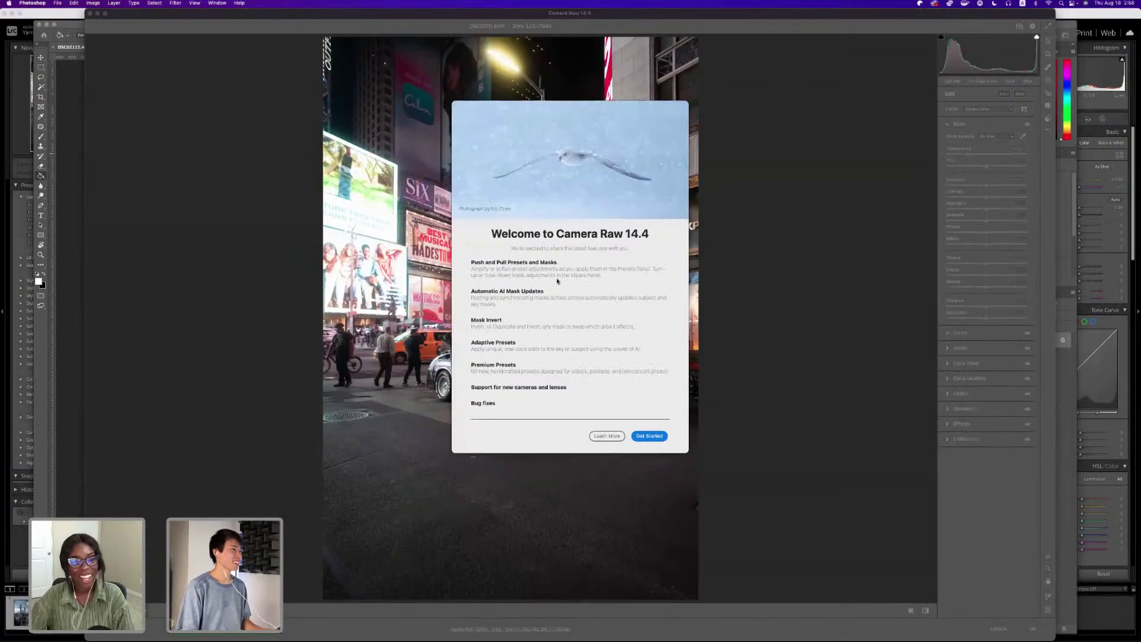
{"action": "left_click", "coordinate": [649, 435]}
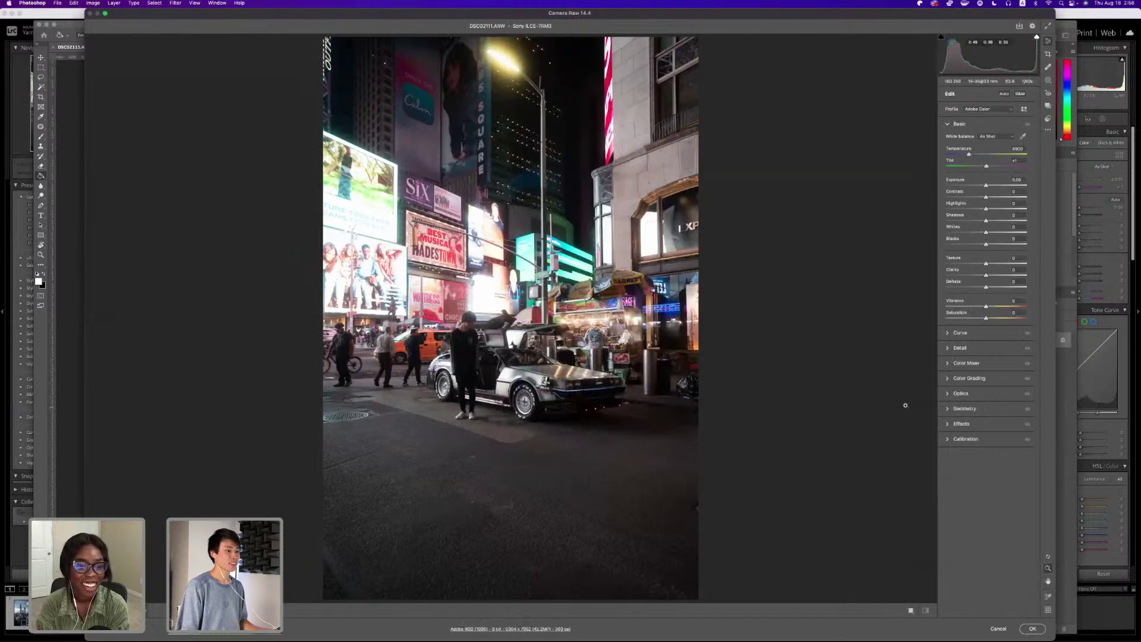
{"action": "left_click", "coordinate": [1032, 628]}
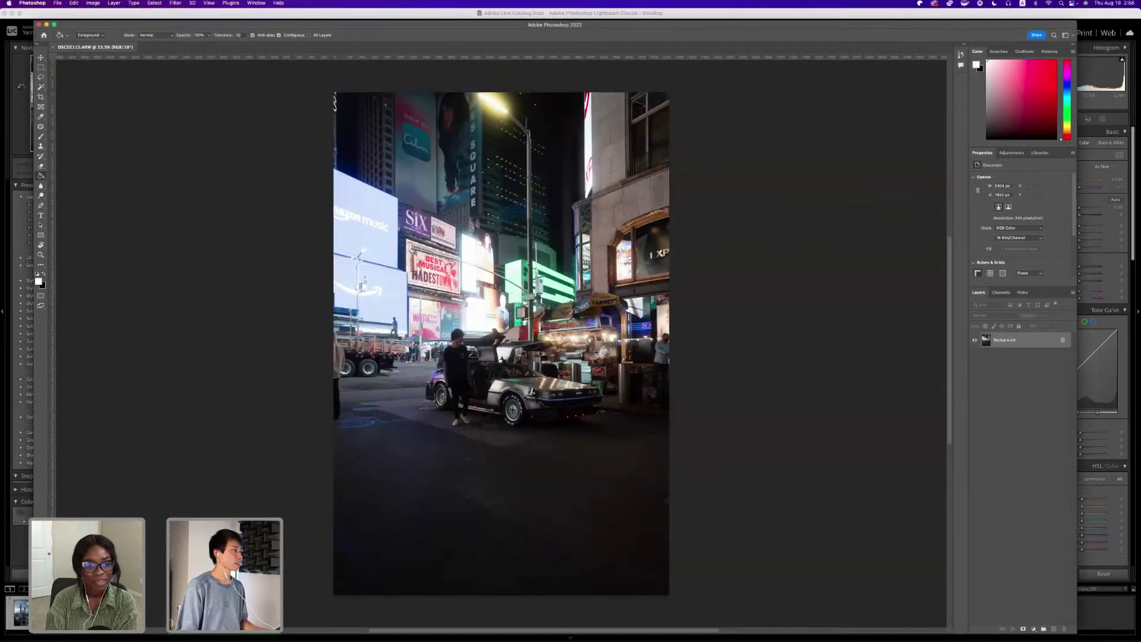
Align the placed DSC02111 image to the canvas corner, scale it to fill the canvas, and rasterize its layer.
{"action": "left_click_drag", "start_coordinate": [524, 271], "coordinate": [493, 222]}
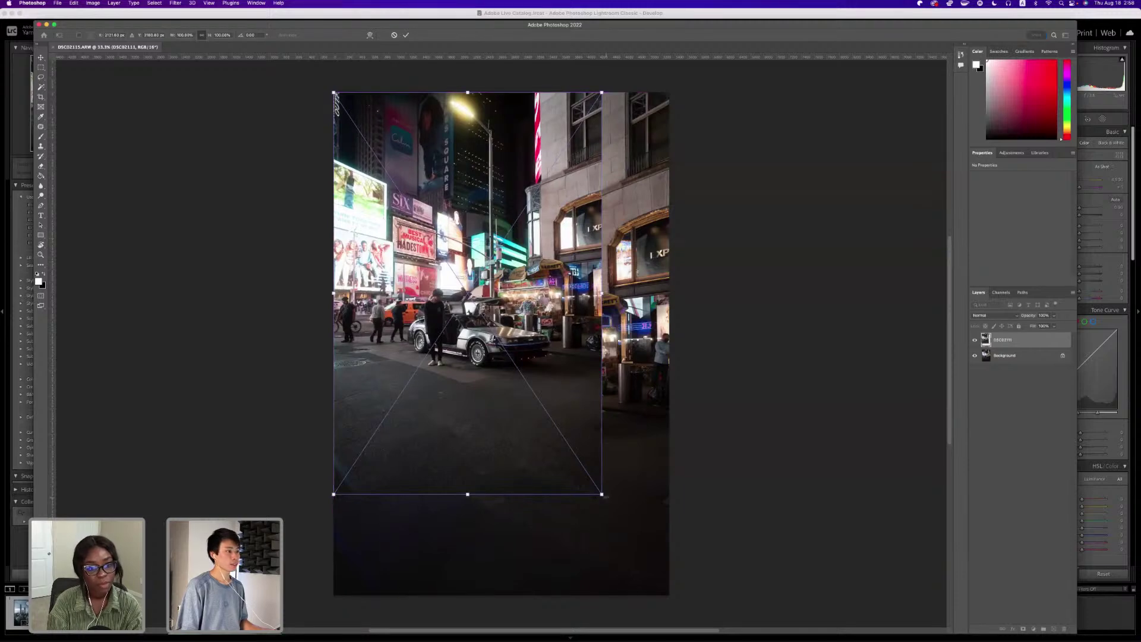
{"action": "left_click_drag", "start_coordinate": [602, 494], "coordinate": [670, 595]}
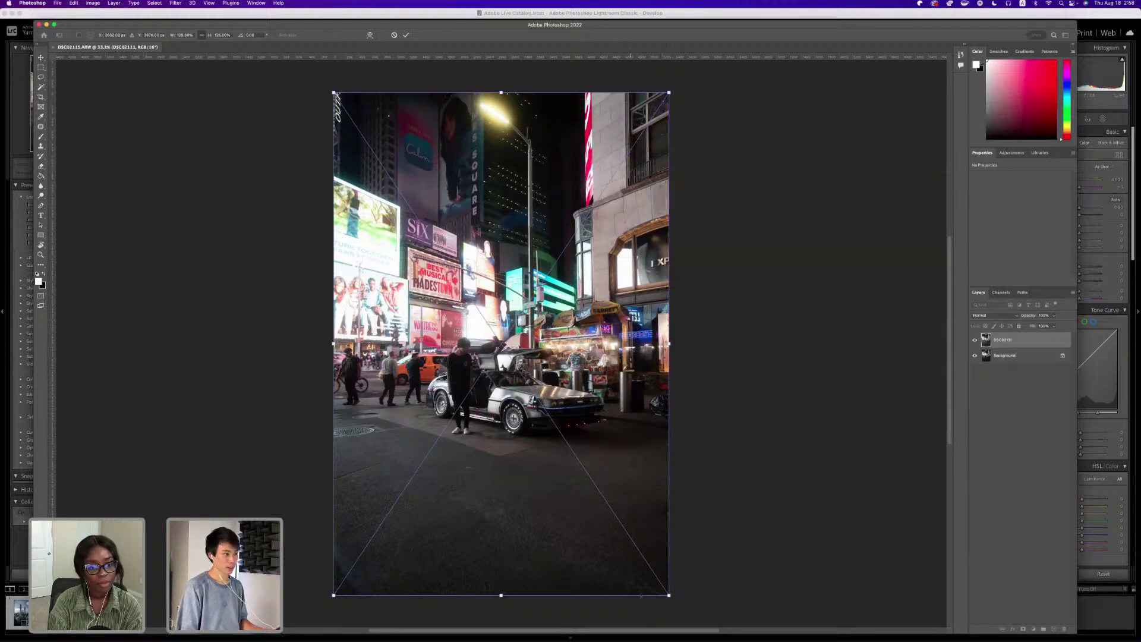
{"action": "key", "text": "Return"}
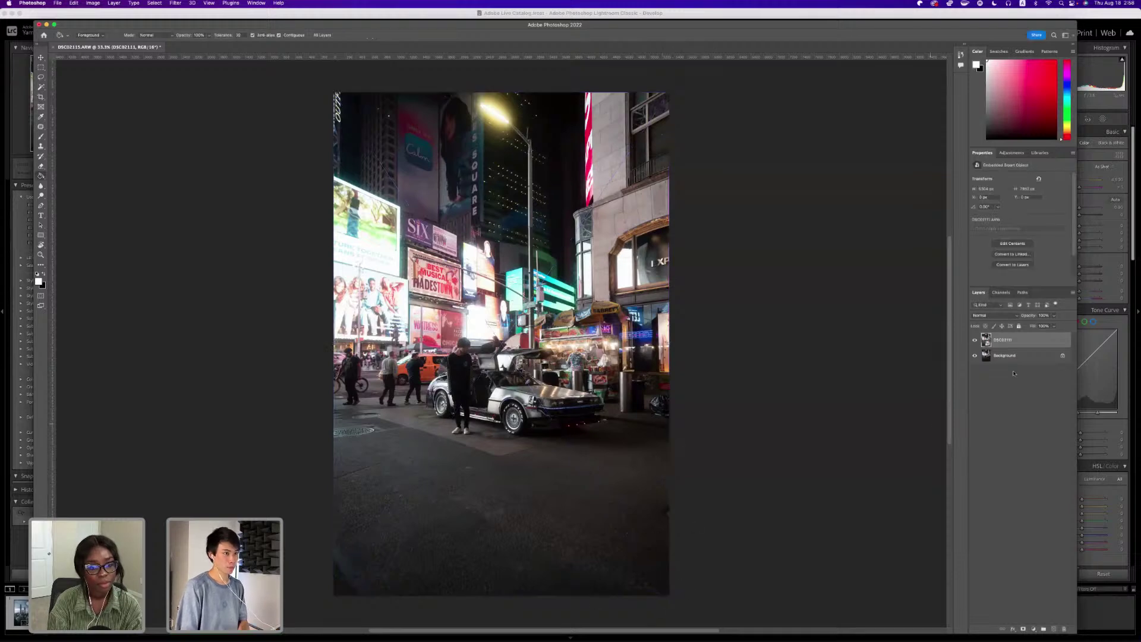
{"action": "right_click", "coordinate": [1003, 340]}
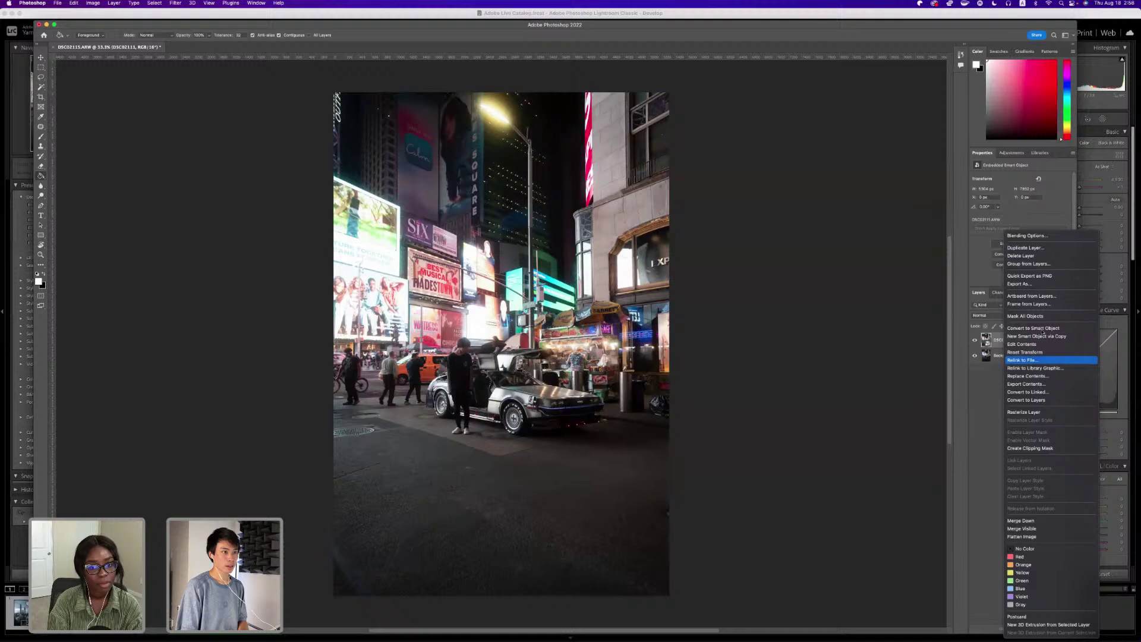
{"action": "left_click", "coordinate": [1041, 413]}
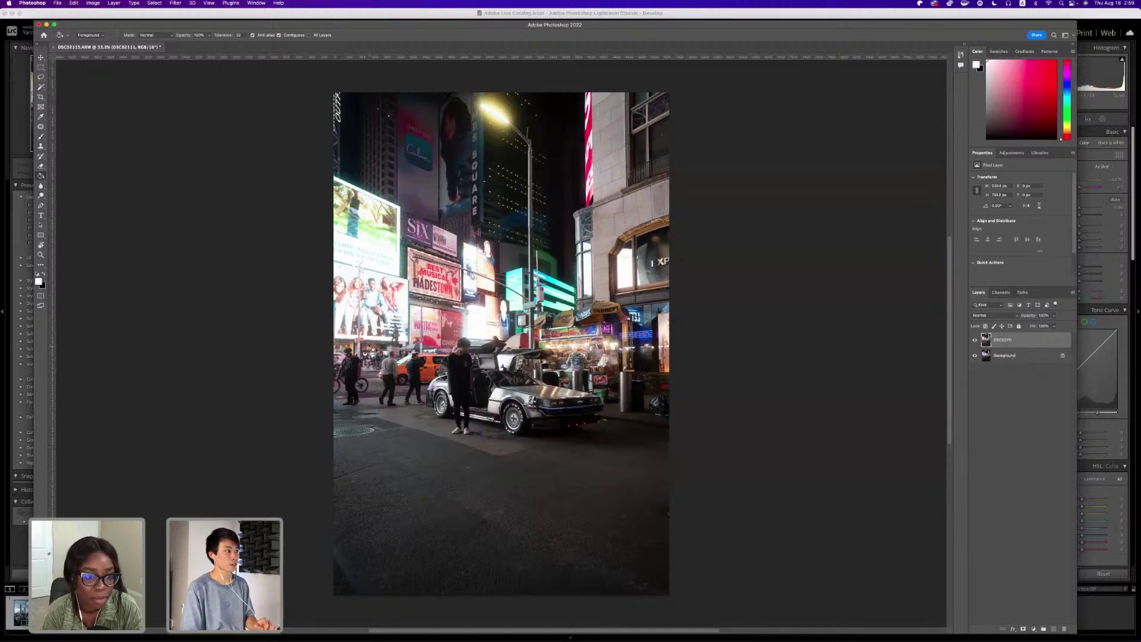
Unlock the Background layer and move it above the DSC02111 layer using the Move tool.
{"action": "left_click", "coordinate": [42, 57]}
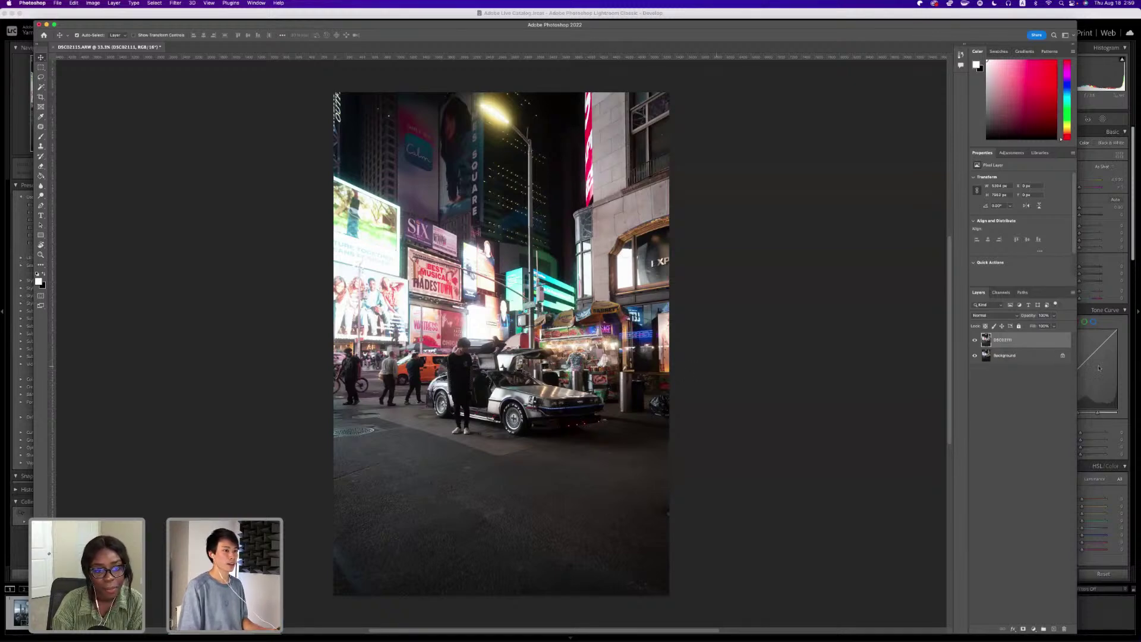
{"action": "left_click", "coordinate": [1060, 355]}
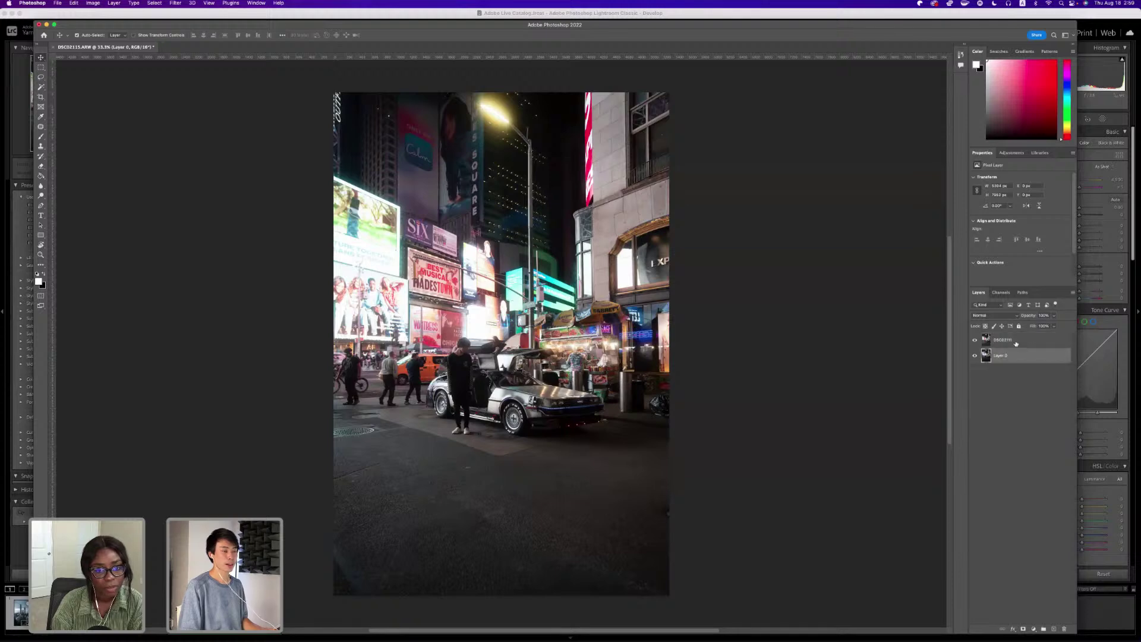
{"action": "left_click_drag", "start_coordinate": [1027, 355], "coordinate": [1007, 344]}
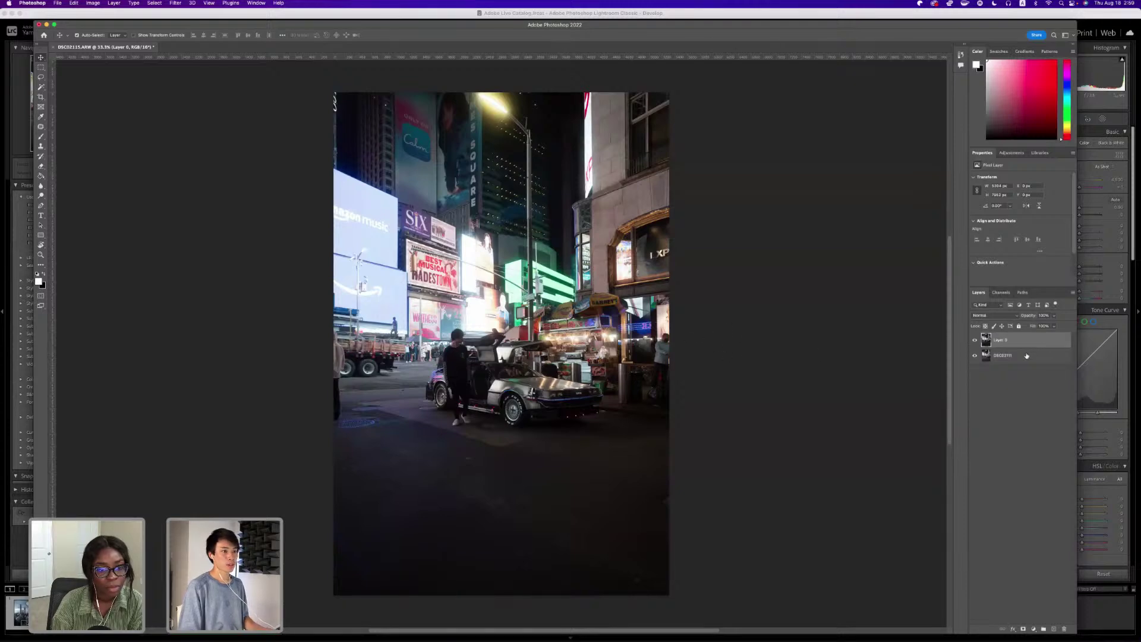
Toggle the top layer's visibility repeatedly to compare the alignment of the two car frames.
{"action": "key", "text": "alt+bracketleft"}
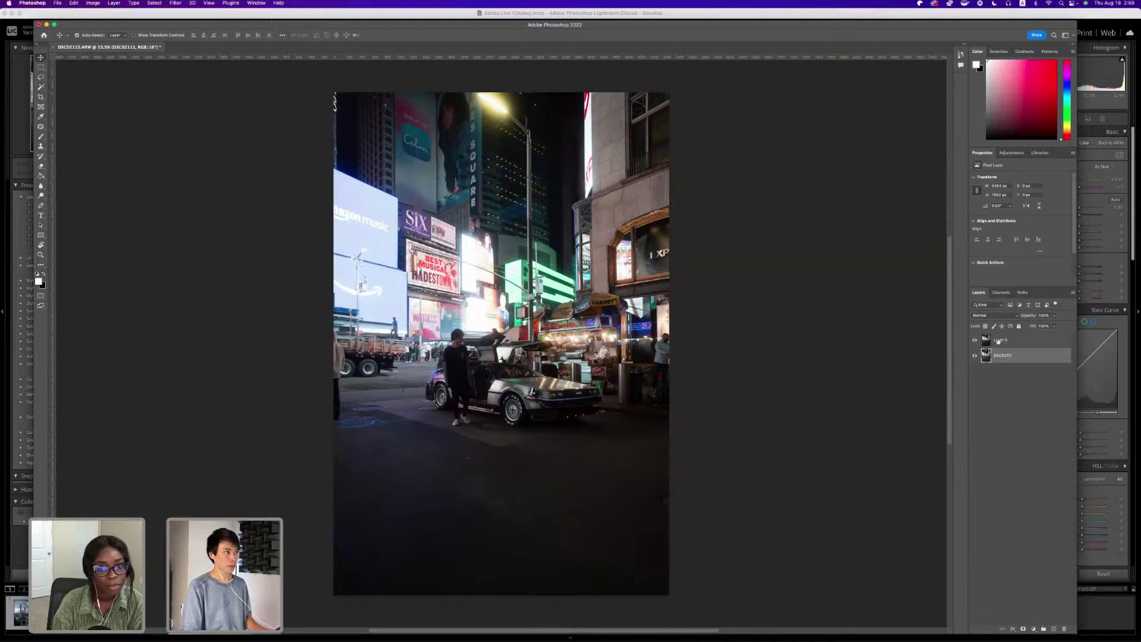
{"action": "left_click", "coordinate": [998, 341]}
{"action": "left_click", "coordinate": [975, 341]}
{"action": "left_click", "coordinate": [976, 340]}
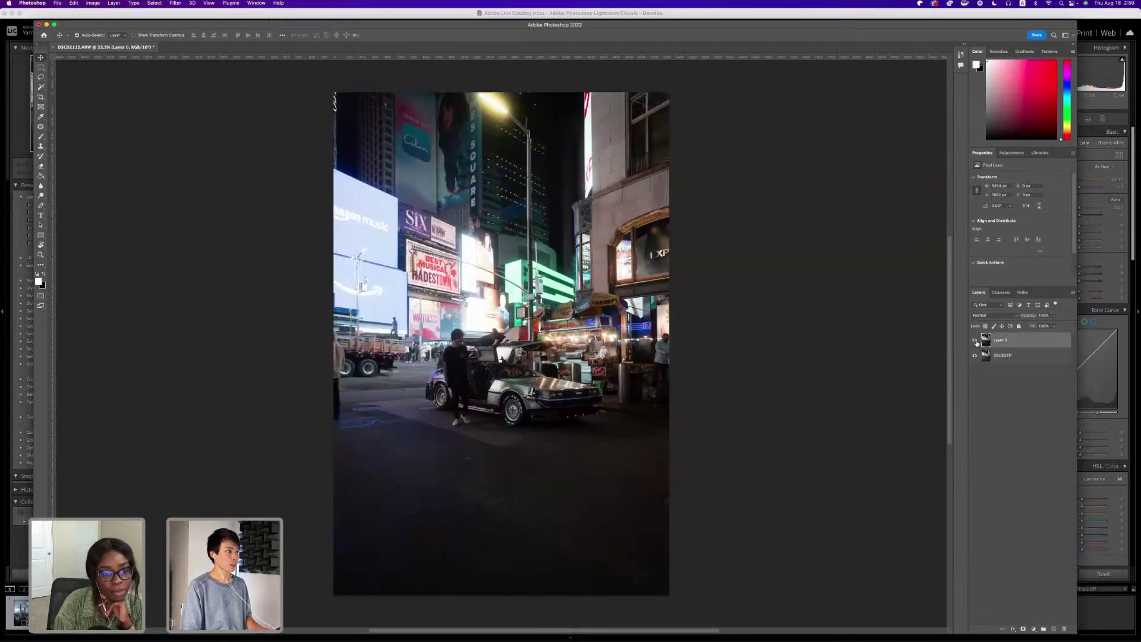
{"action": "left_click", "coordinate": [976, 341]}
{"action": "left_click", "coordinate": [975, 341]}
{"action": "left_click", "coordinate": [975, 341]}
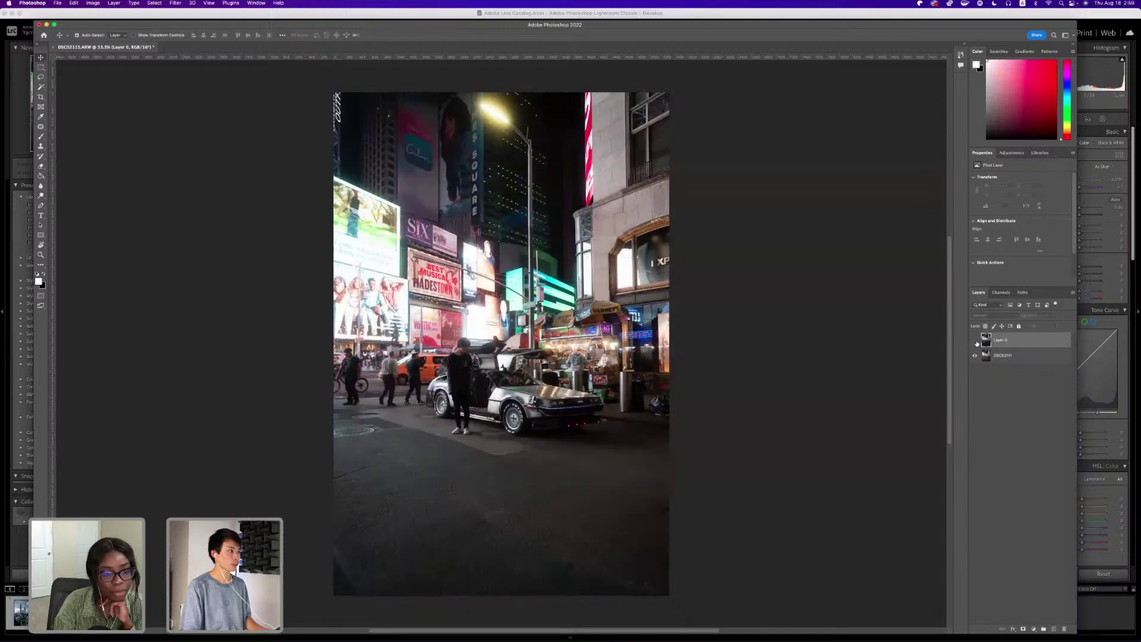
Hide and show Layer 0 several times to check how the car shifts between the two unaligned frames.
{"action": "left_click", "coordinate": [976, 341]}
{"action": "left_click", "coordinate": [976, 340]}
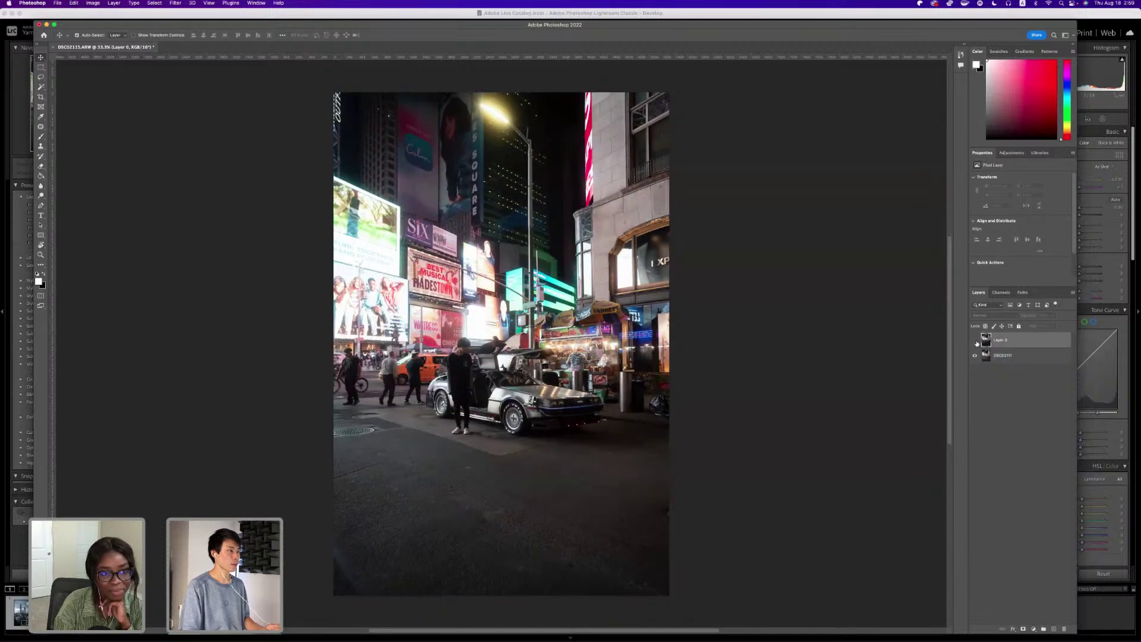
{"action": "left_click", "coordinate": [976, 341]}
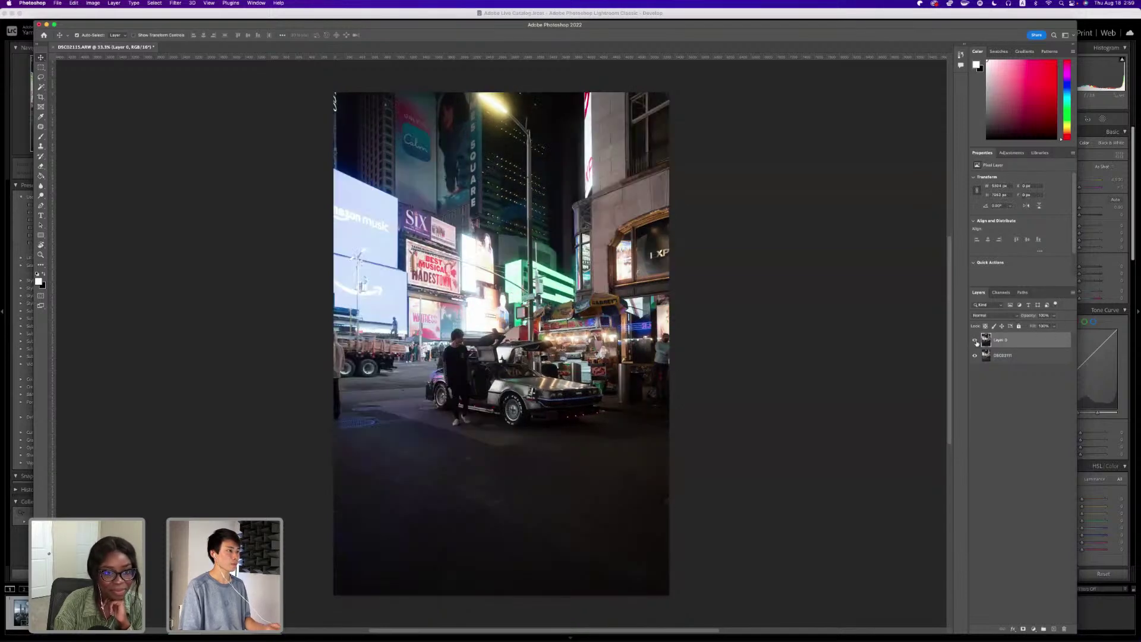
{"action": "left_click", "coordinate": [976, 341]}
{"action": "left_click", "coordinate": [976, 341]}
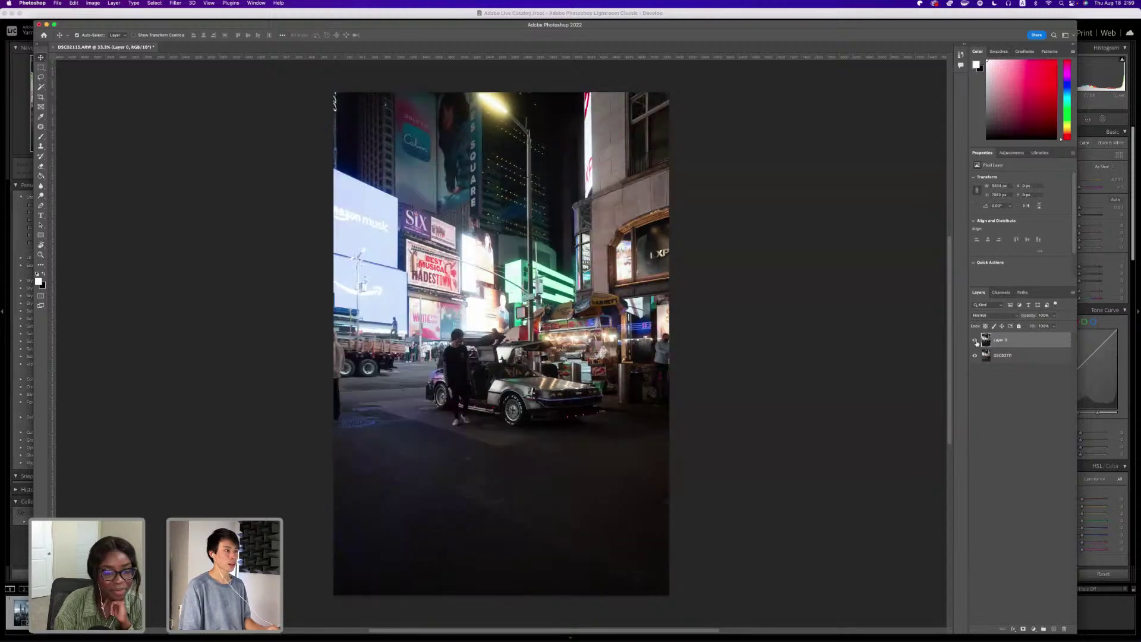
Select both Layer 0 and the DSC02111 layer and align them with Auto-Align Layers.
{"action": "left_click", "coordinate": [1013, 355], "text": "shift"}
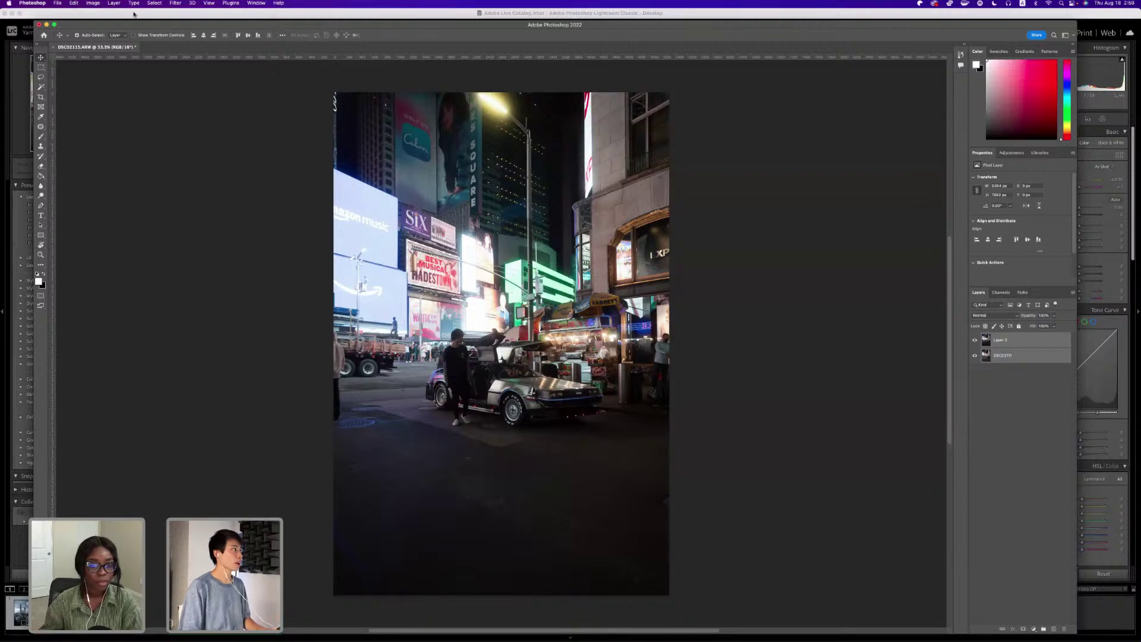
{"action": "left_click", "coordinate": [93, 3]}
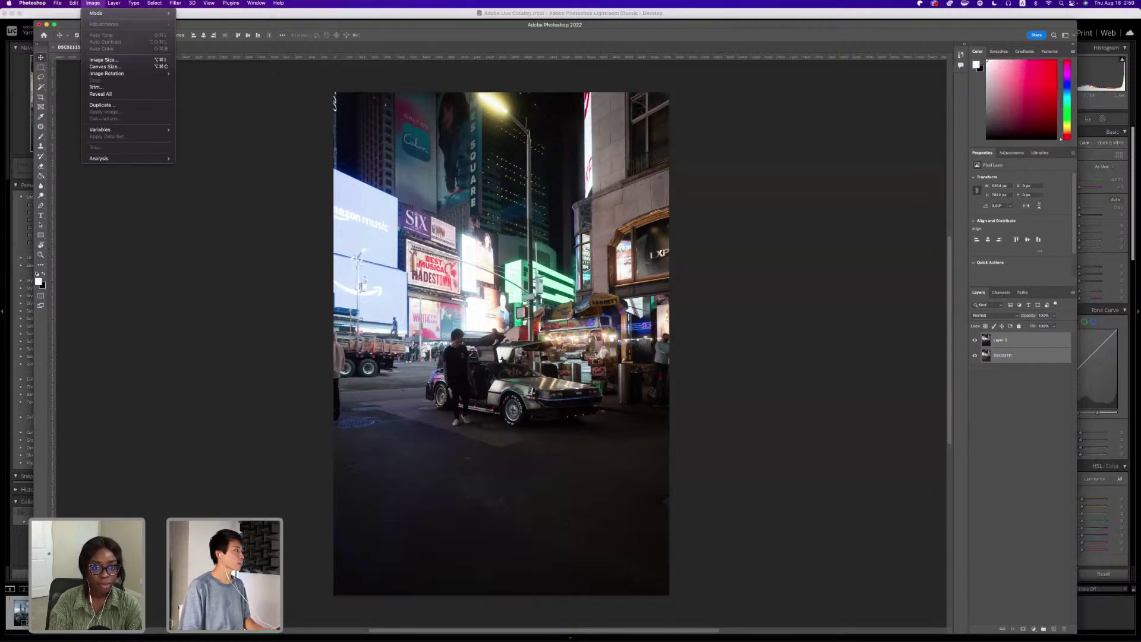
{"action": "mouse_move", "coordinate": [147, 2]}
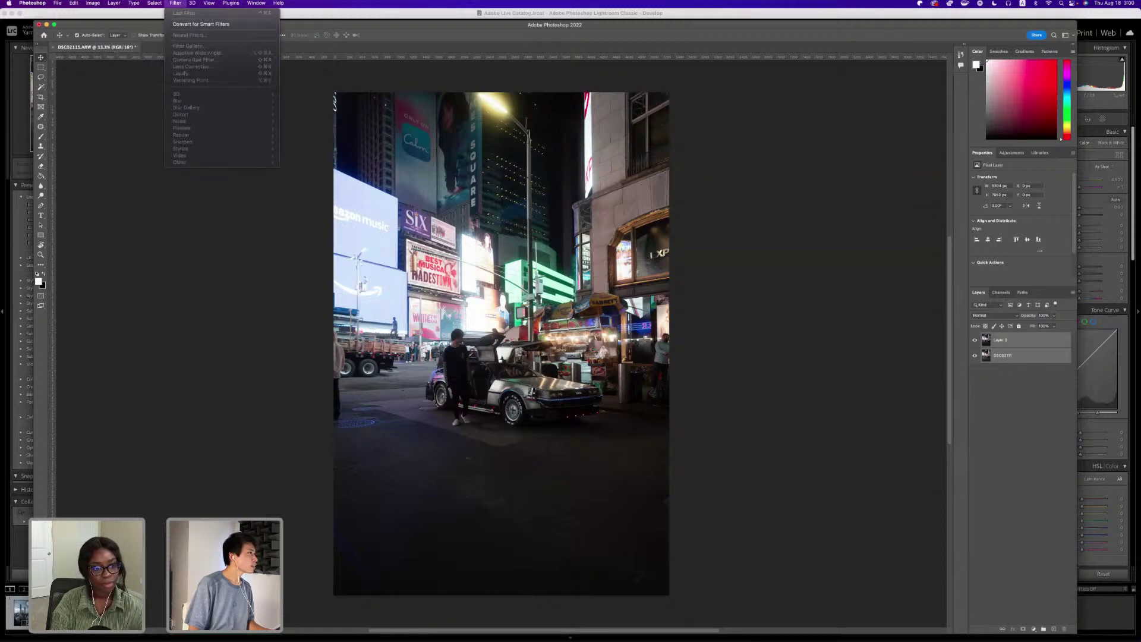
{"action": "mouse_move", "coordinate": [71, 3]}
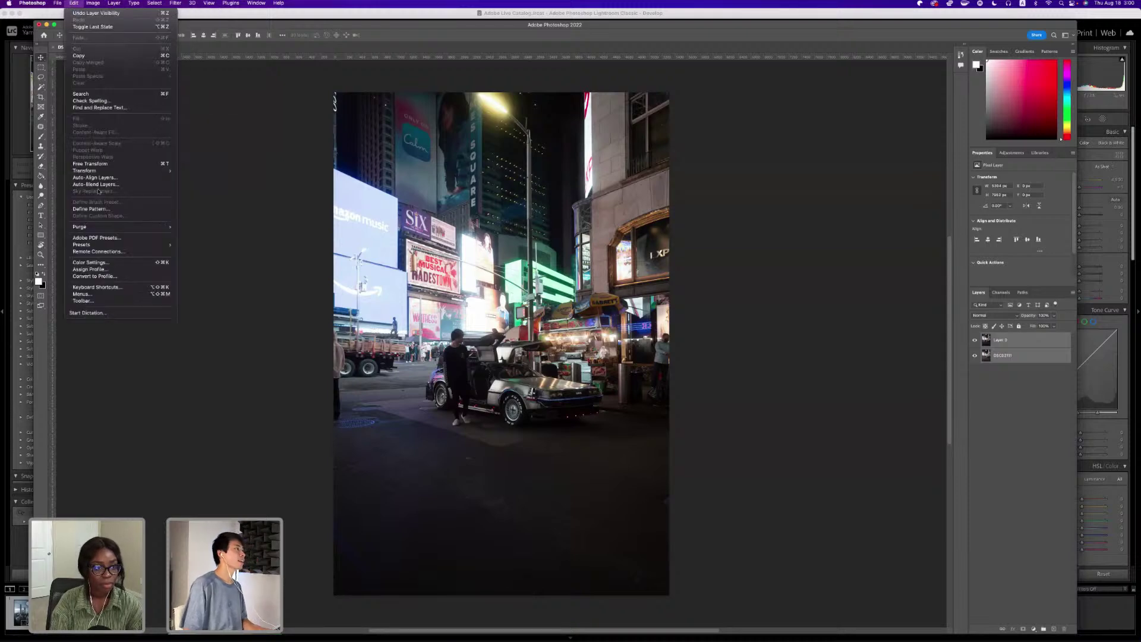
{"action": "mouse_move", "coordinate": [108, 173]}
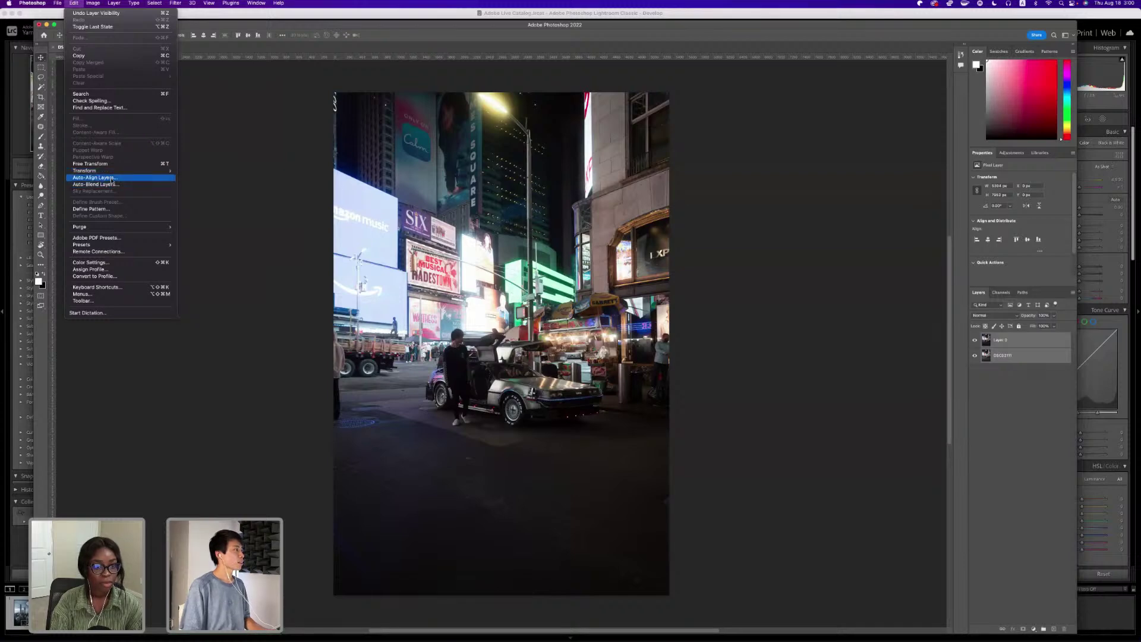
{"action": "left_click", "coordinate": [111, 178]}
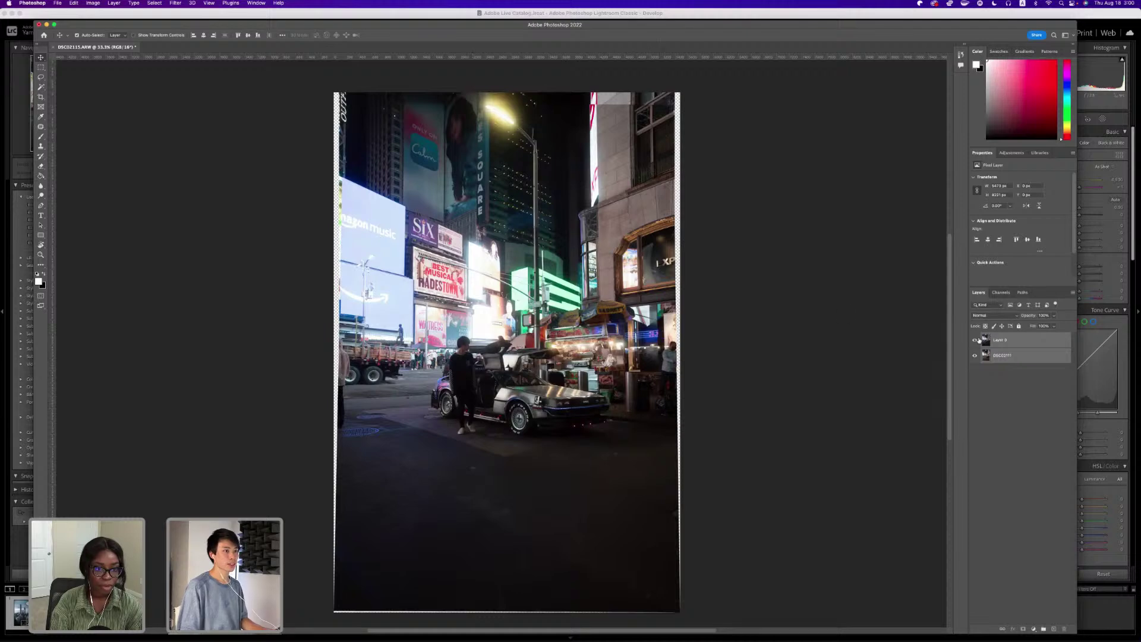
Hide and show Layer 0 repeatedly to check the auto-alignment of the car and buildings against the DSC02111 layer.
{"action": "left_click", "coordinate": [976, 340]}
{"action": "left_click", "coordinate": [976, 340]}
{"action": "left_click", "coordinate": [976, 340]}
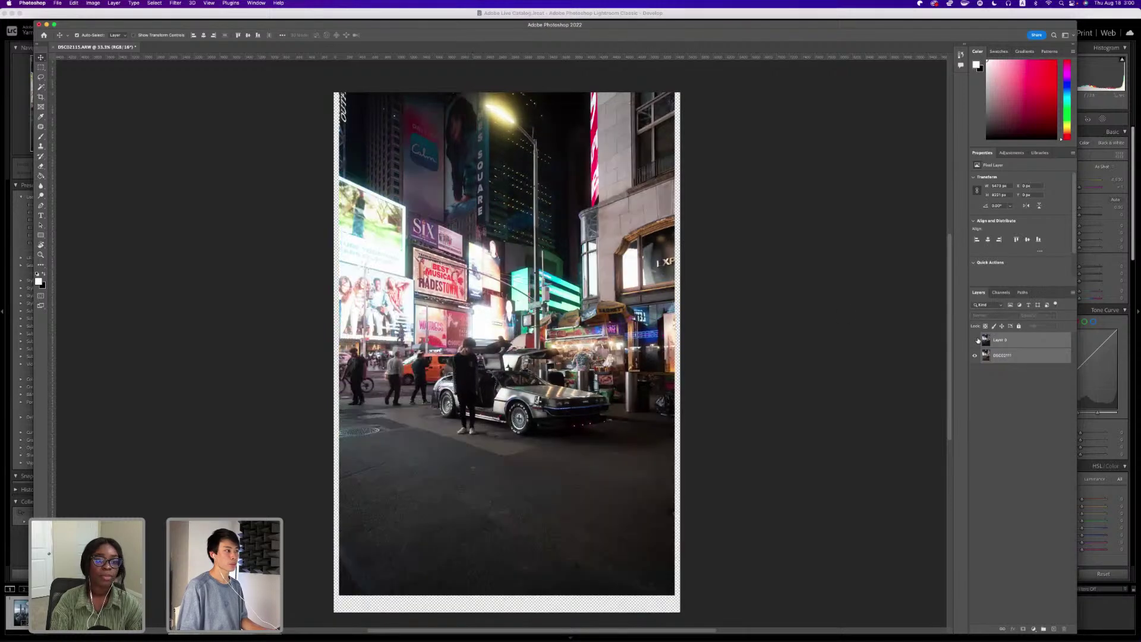
{"action": "left_click", "coordinate": [976, 340]}
{"action": "left_click", "coordinate": [976, 340]}
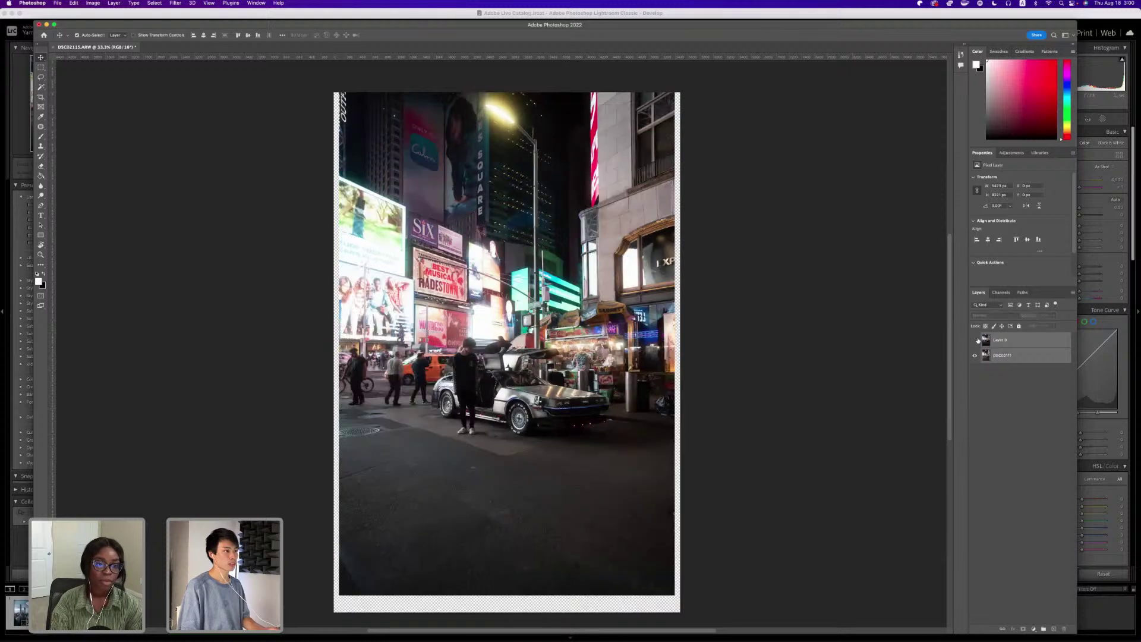
{"action": "left_click", "coordinate": [975, 340]}
{"action": "left_click", "coordinate": [976, 340]}
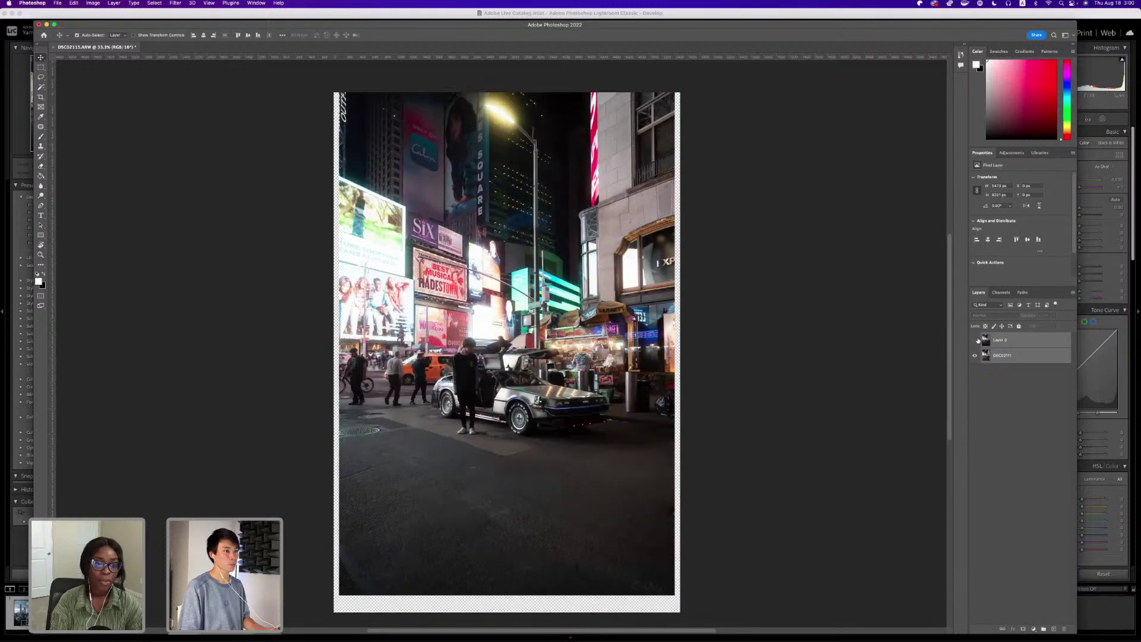
{"action": "left_click", "coordinate": [975, 340]}
{"action": "left_click", "coordinate": [986, 341]}
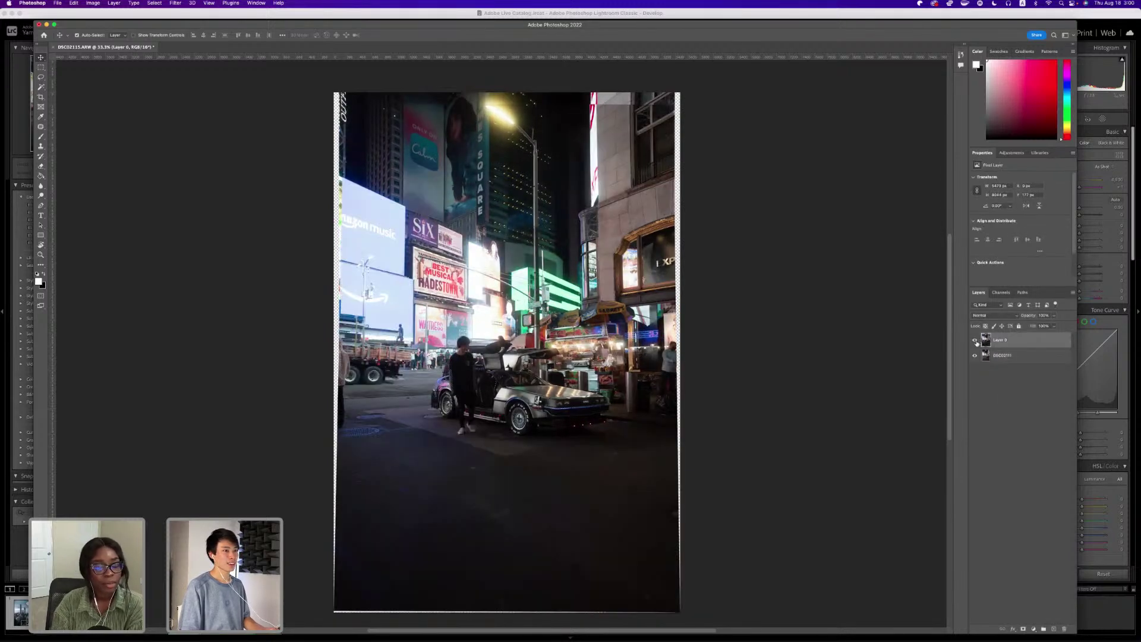
{"action": "left_click", "coordinate": [976, 340]}
{"action": "left_click", "coordinate": [975, 340]}
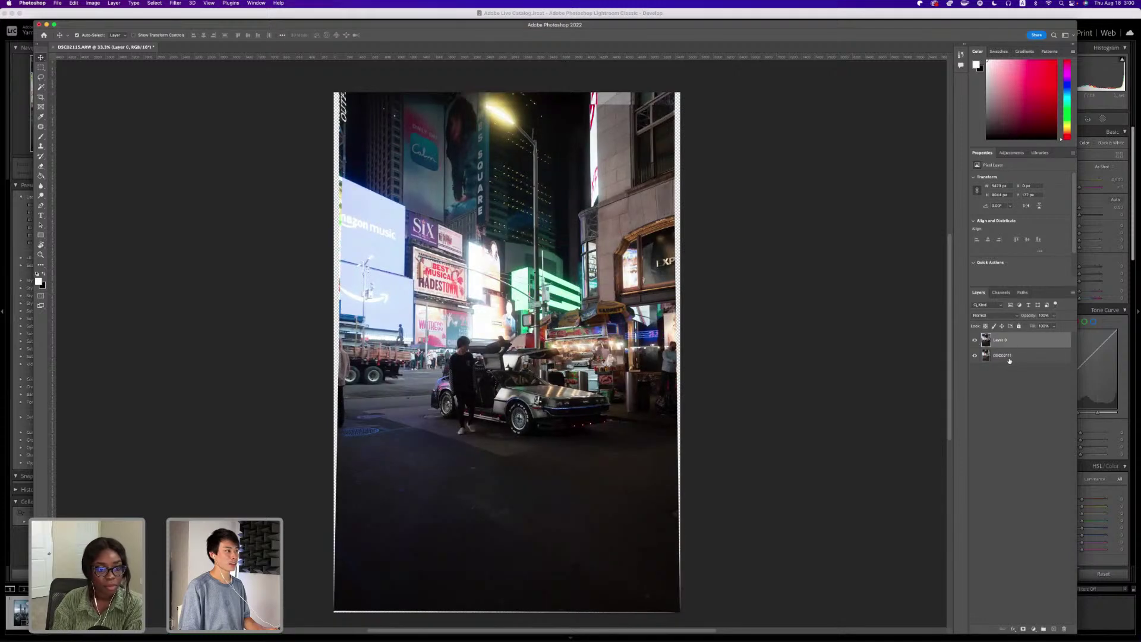
Try the DSC02111 layer above Layer 0, restore the original layer order, and select Layer 0.
{"action": "left_click_drag", "start_coordinate": [1005, 355], "coordinate": [1007, 342]}
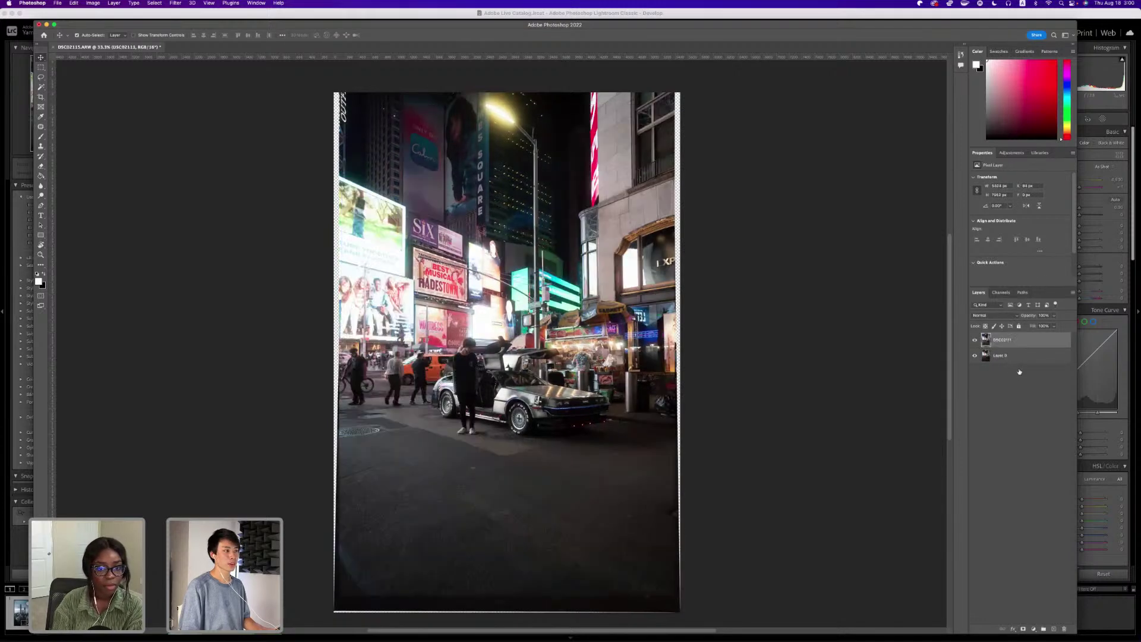
{"action": "left_click", "coordinate": [1019, 371]}
{"action": "left_click", "coordinate": [1011, 344]}
{"action": "left_click_drag", "start_coordinate": [1011, 355], "coordinate": [1015, 361]}
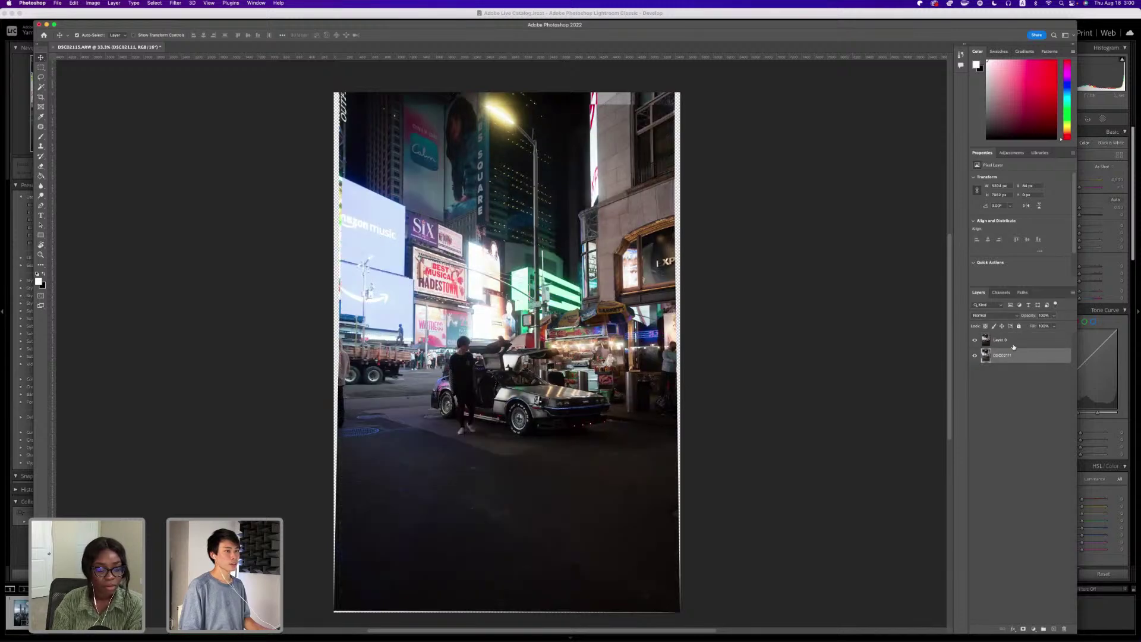
{"action": "left_click", "coordinate": [1012, 342]}
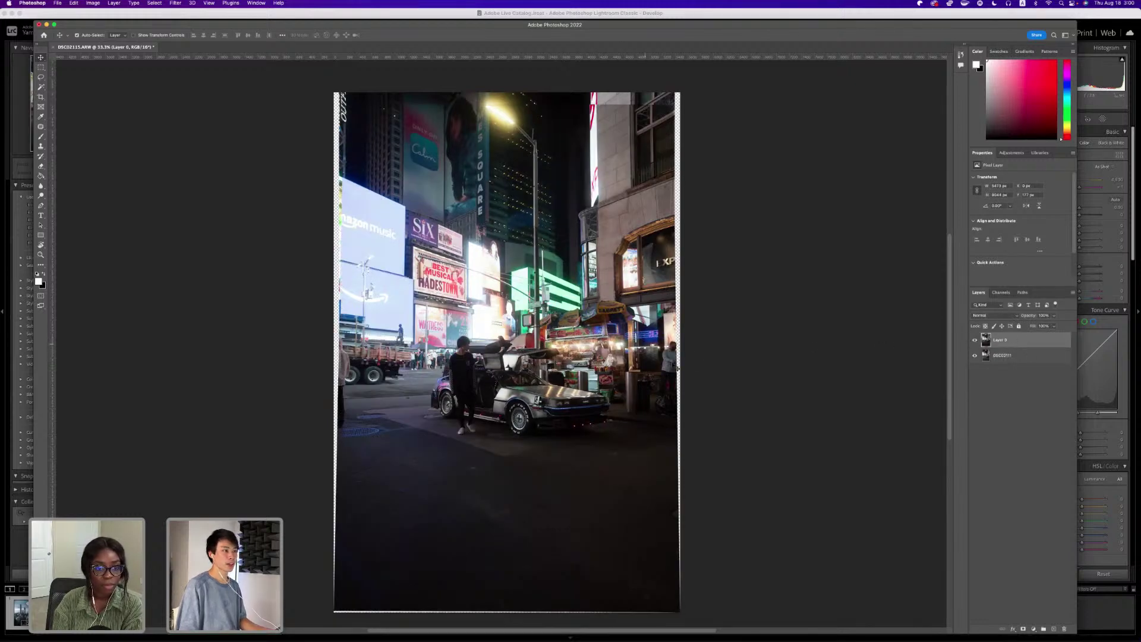
Soften and enlarge the Eraser brush and erase the pedestrian beside the food cart on Layer 0 to reveal the DSC02111 layer.
{"action": "left_click", "coordinate": [974, 341]}
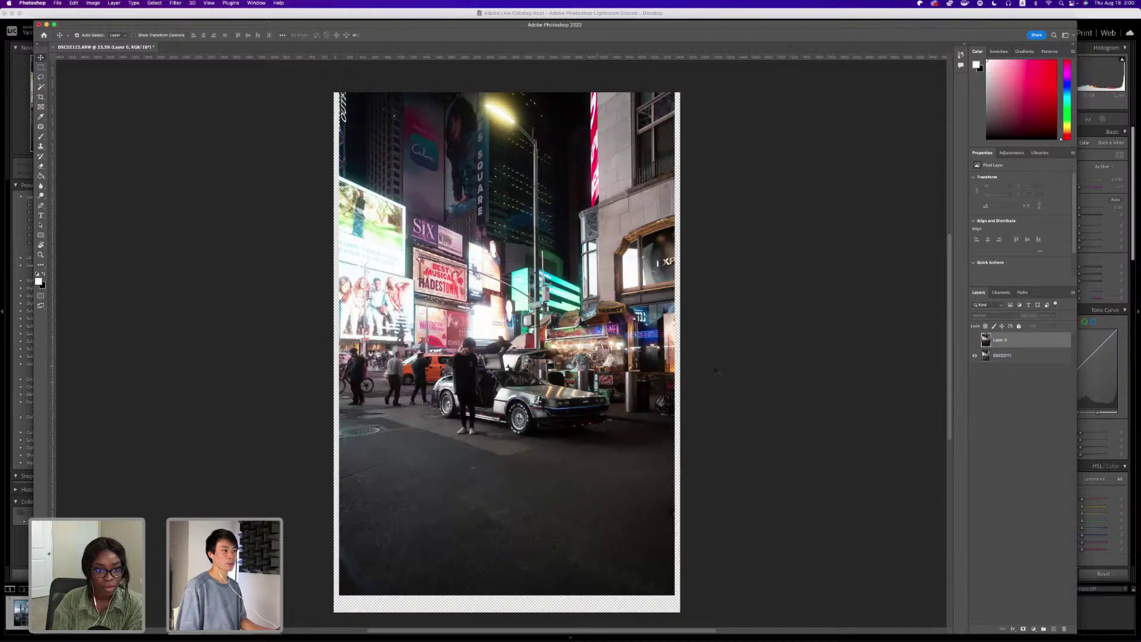
{"action": "left_click", "coordinate": [975, 340]}
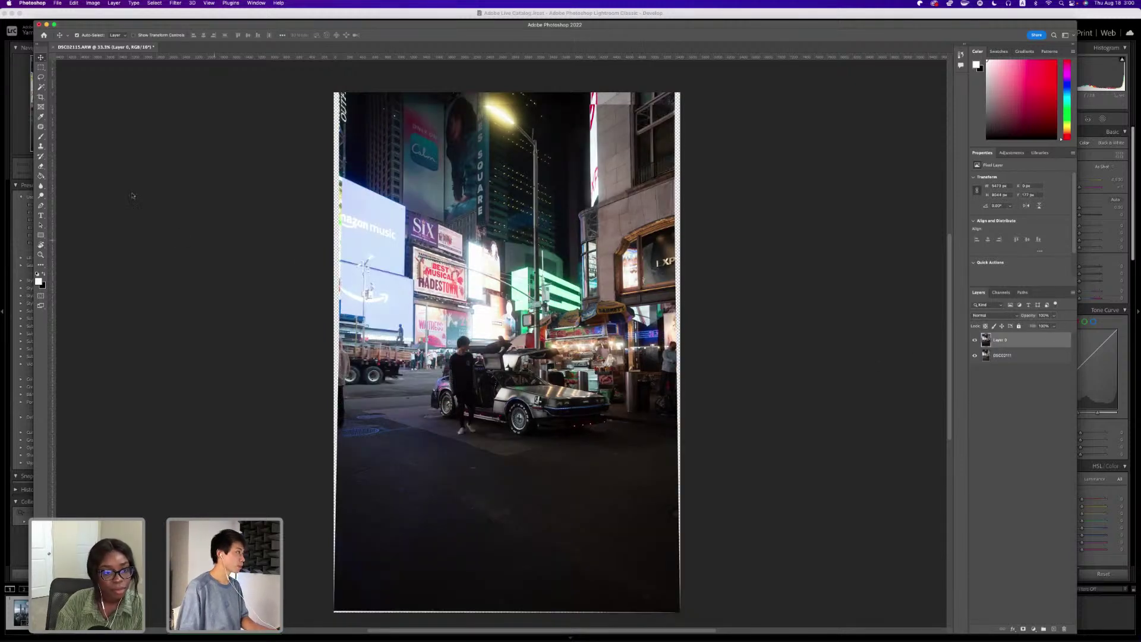
{"action": "left_click", "coordinate": [41, 166]}
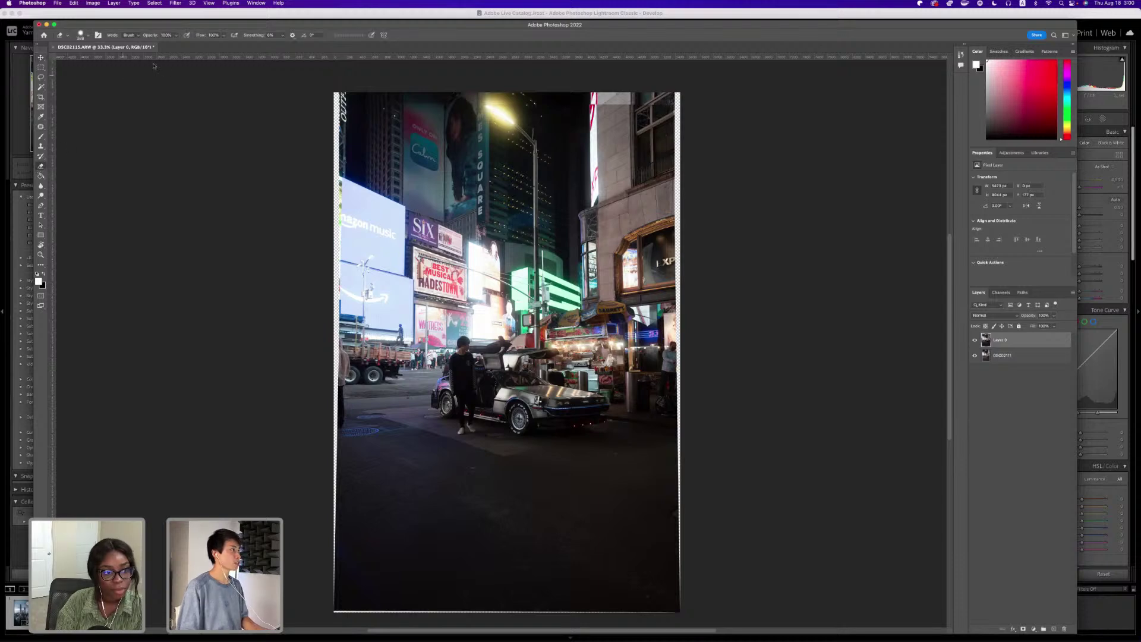
{"action": "left_click", "coordinate": [85, 37]}
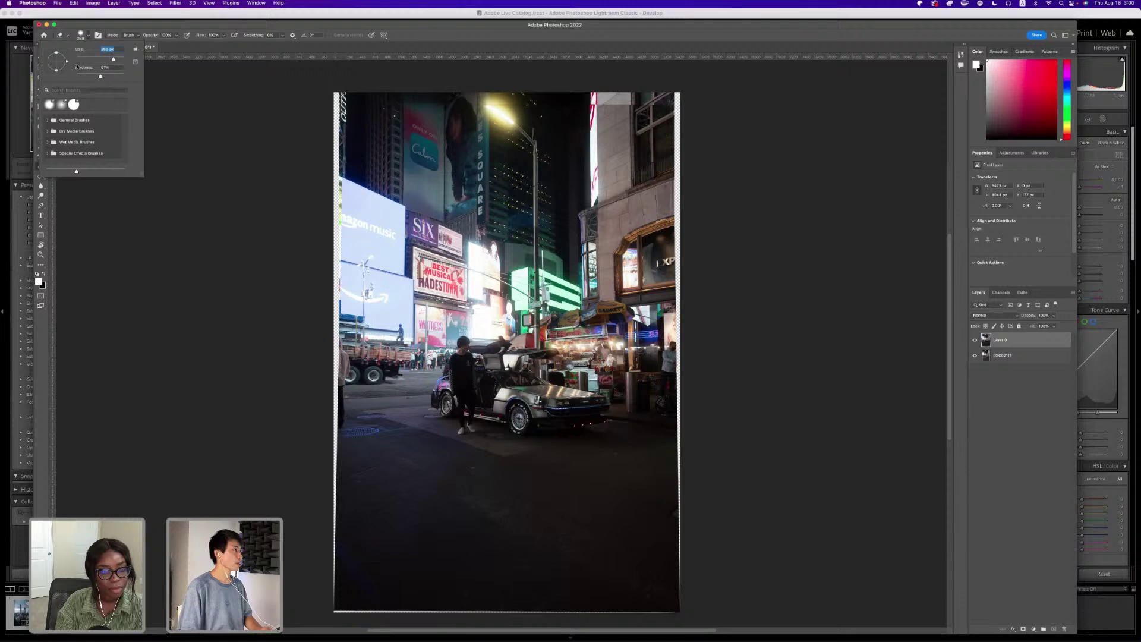
{"action": "left_click_drag", "start_coordinate": [101, 76], "coordinate": [101, 72]}
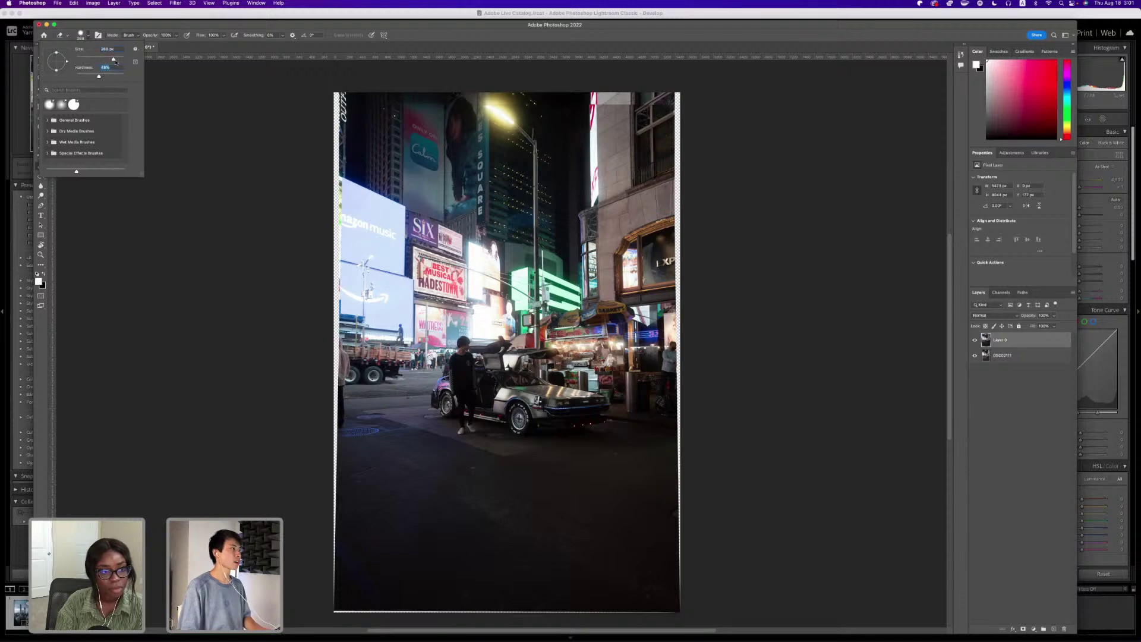
{"action": "left_click", "coordinate": [116, 59]}
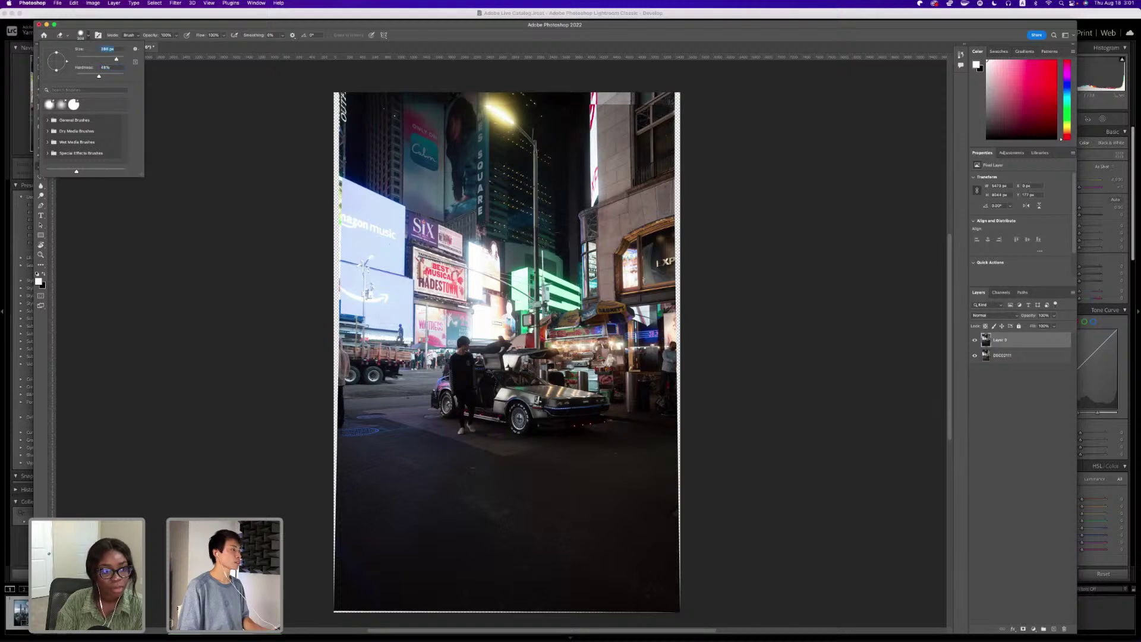
{"action": "left_click_drag", "start_coordinate": [118, 58], "coordinate": [120, 58]}
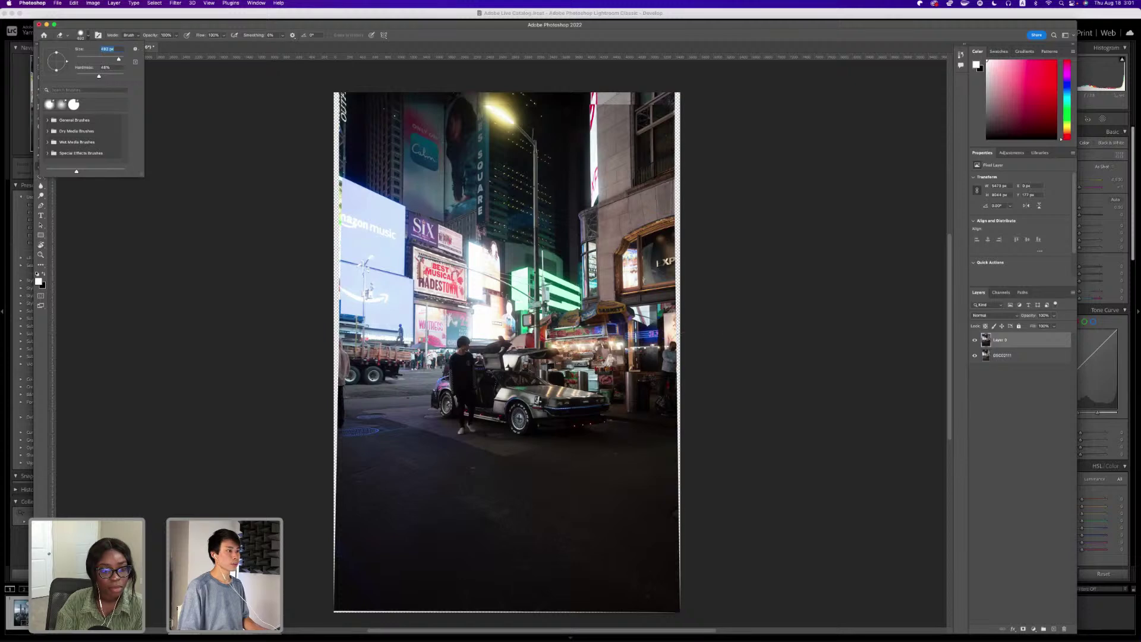
{"action": "key", "text": "Return"}
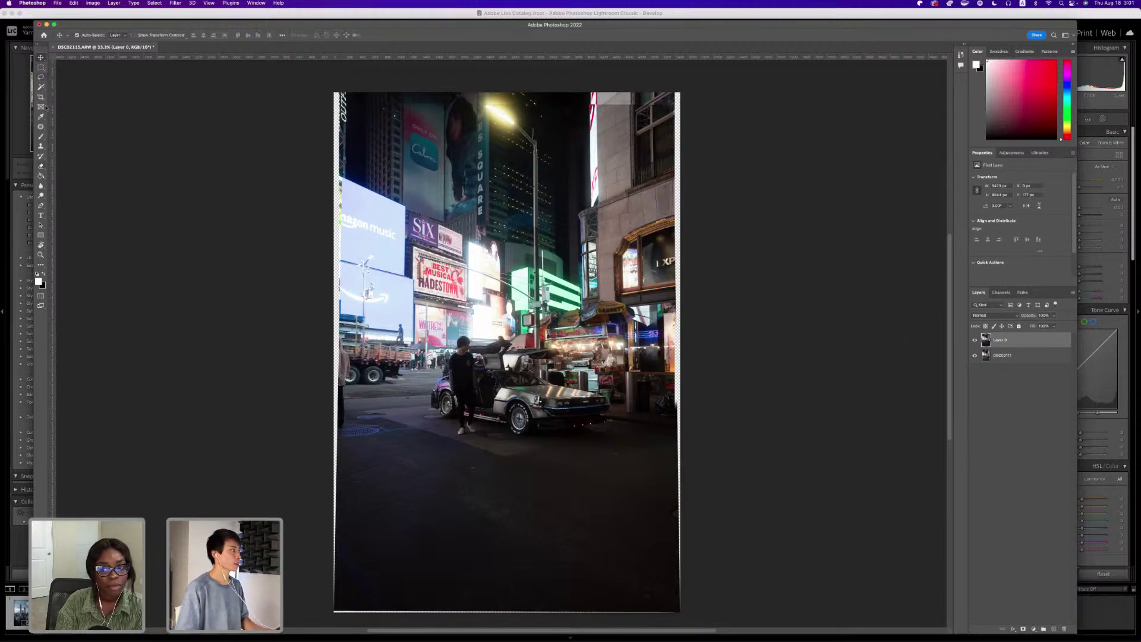
{"action": "left_click", "coordinate": [42, 128]}
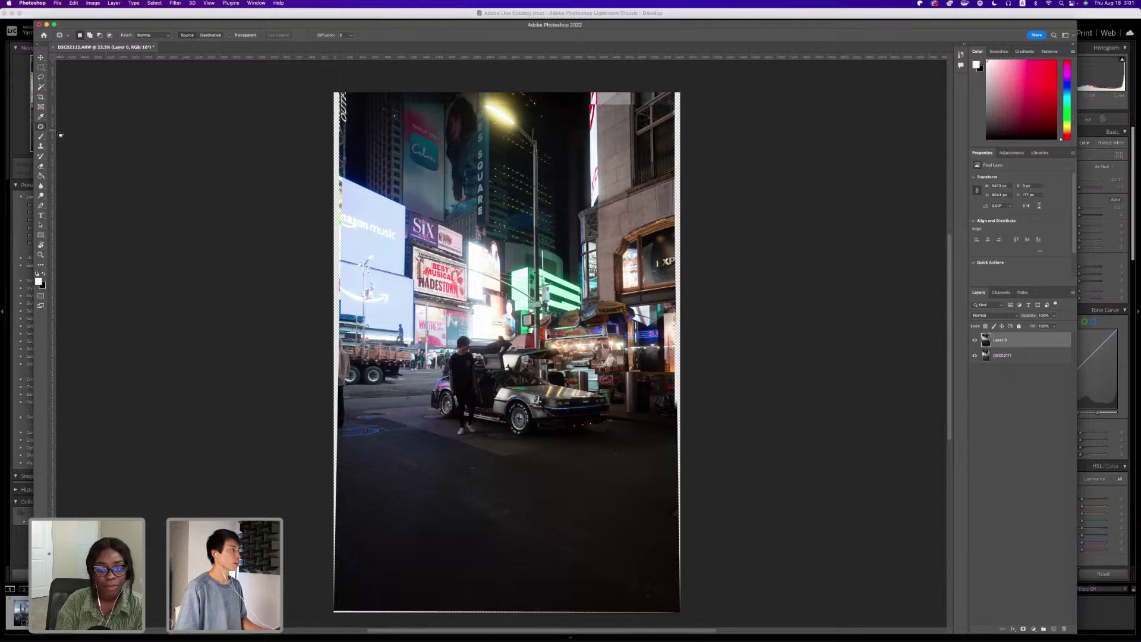
{"action": "right_click", "coordinate": [44, 131]}
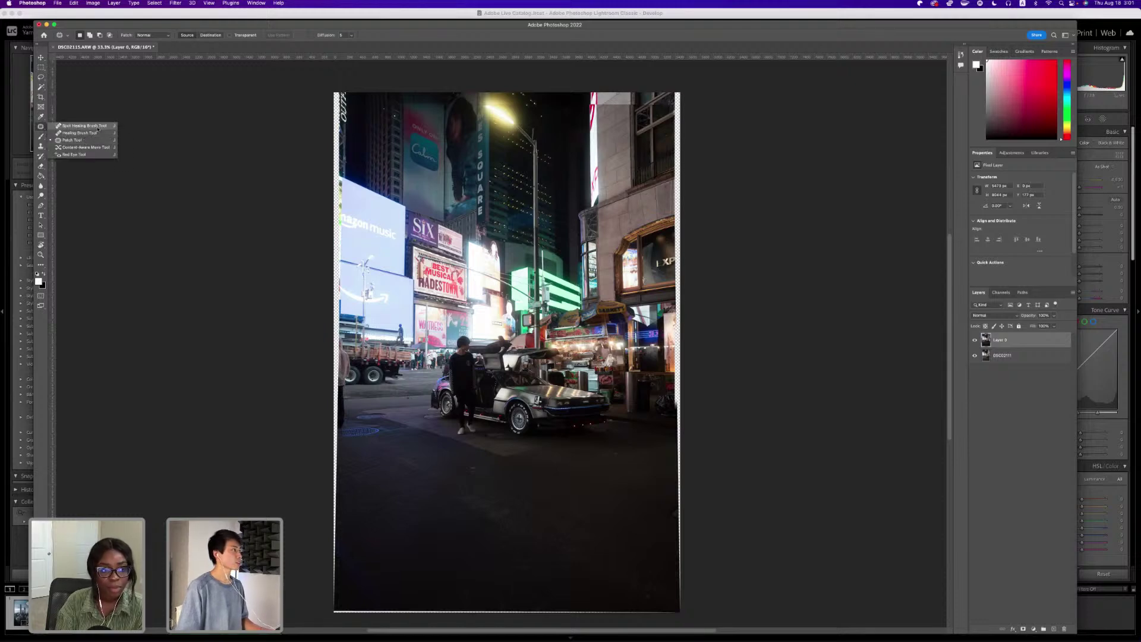
{"action": "left_click", "coordinate": [98, 126]}
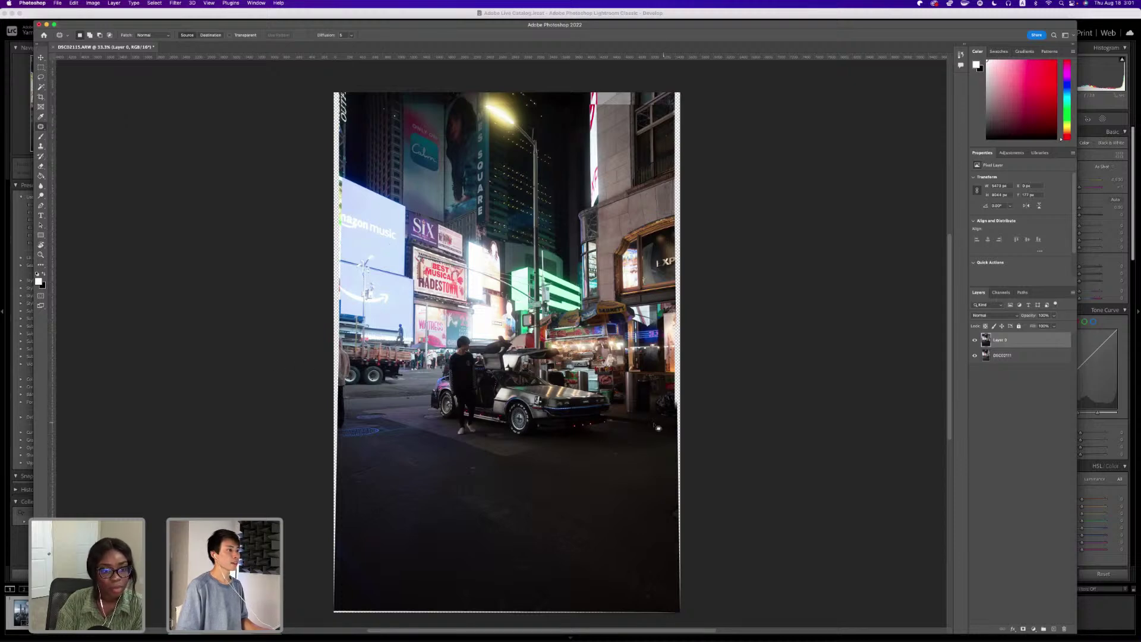
{"action": "left_click", "coordinate": [45, 57]}
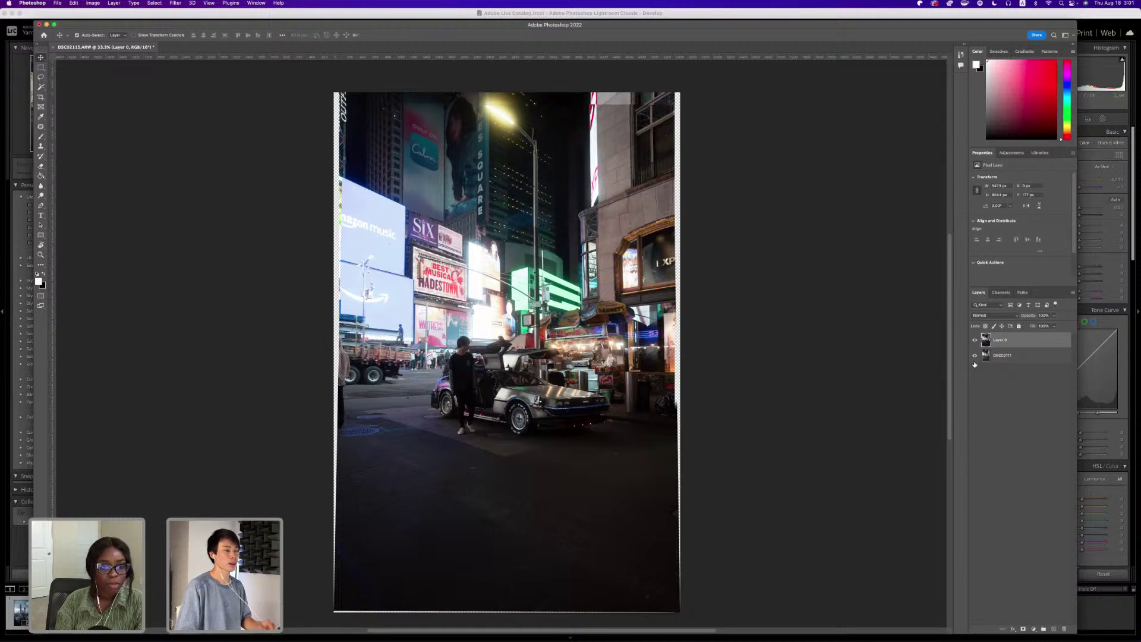
Deselect the layers and toggle Layer 0's visibility to compare the edited frame with the DSC02111 frame beneath it.
{"action": "left_click", "coordinate": [974, 340]}
{"action": "left_click", "coordinate": [974, 340]}
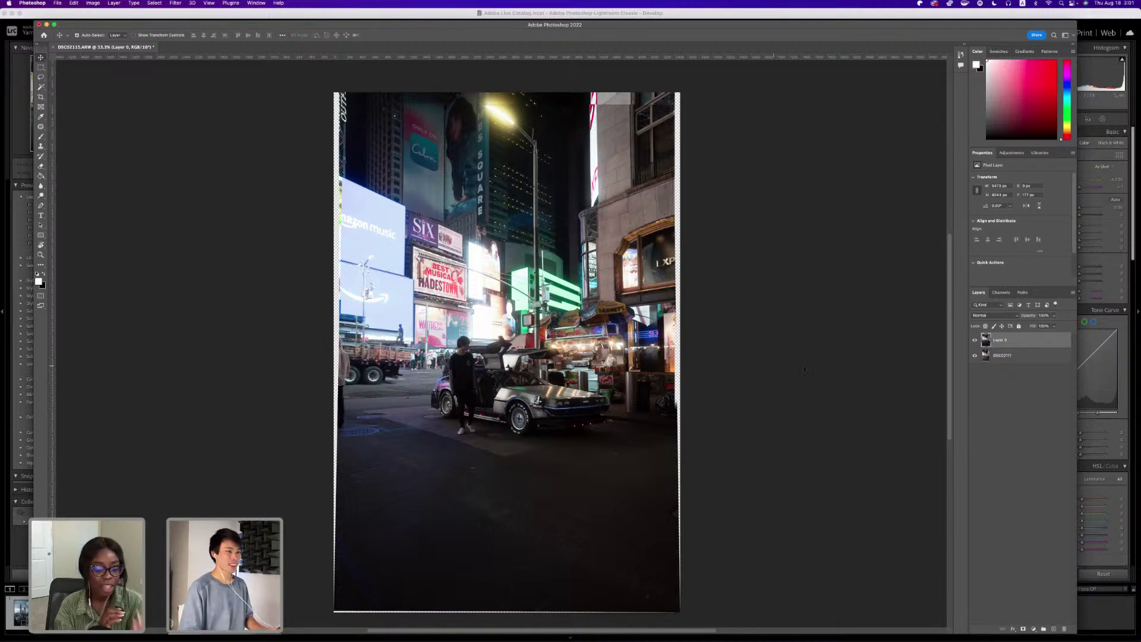
{"action": "left_click", "coordinate": [980, 408]}
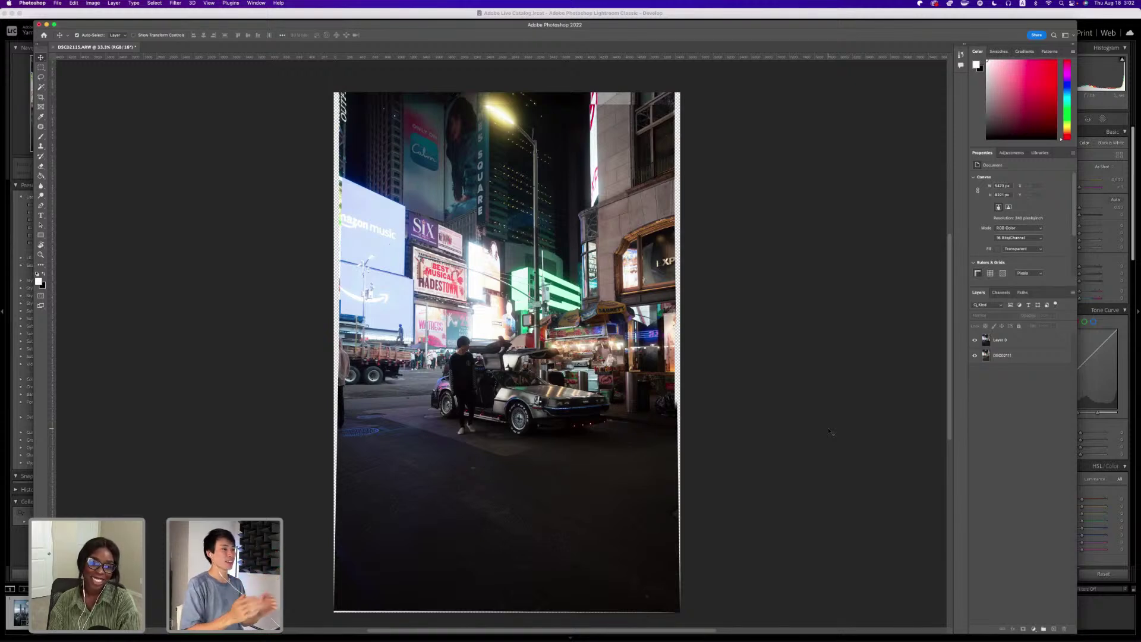
{"action": "left_click", "coordinate": [975, 341]}
{"action": "left_click", "coordinate": [975, 341]}
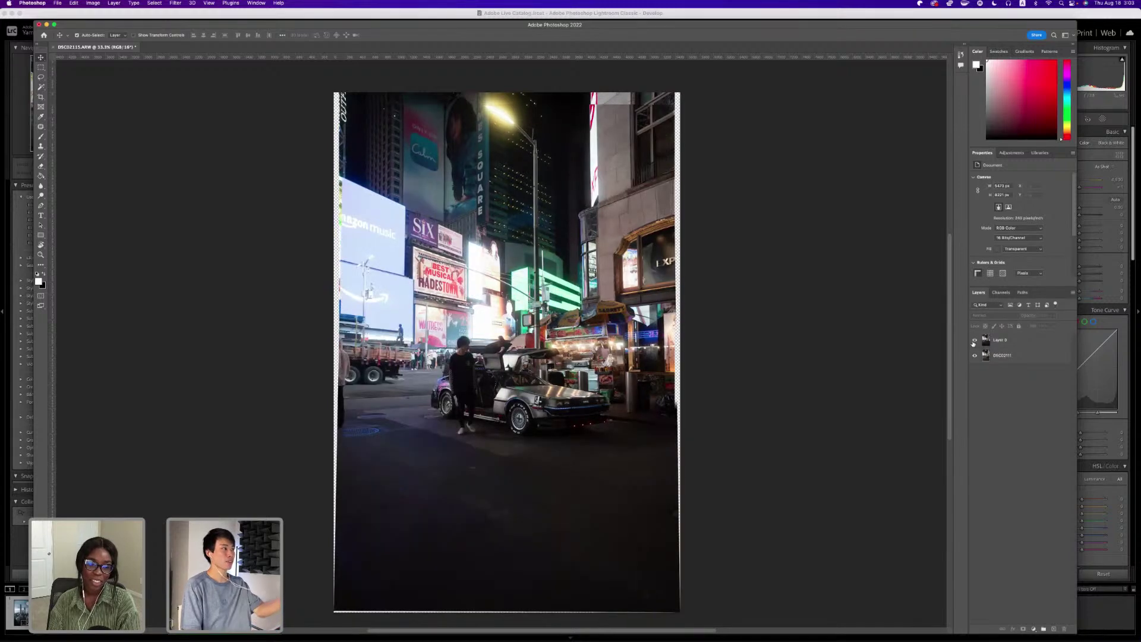
{"action": "left_click", "coordinate": [974, 340]}
{"action": "left_click", "coordinate": [975, 340]}
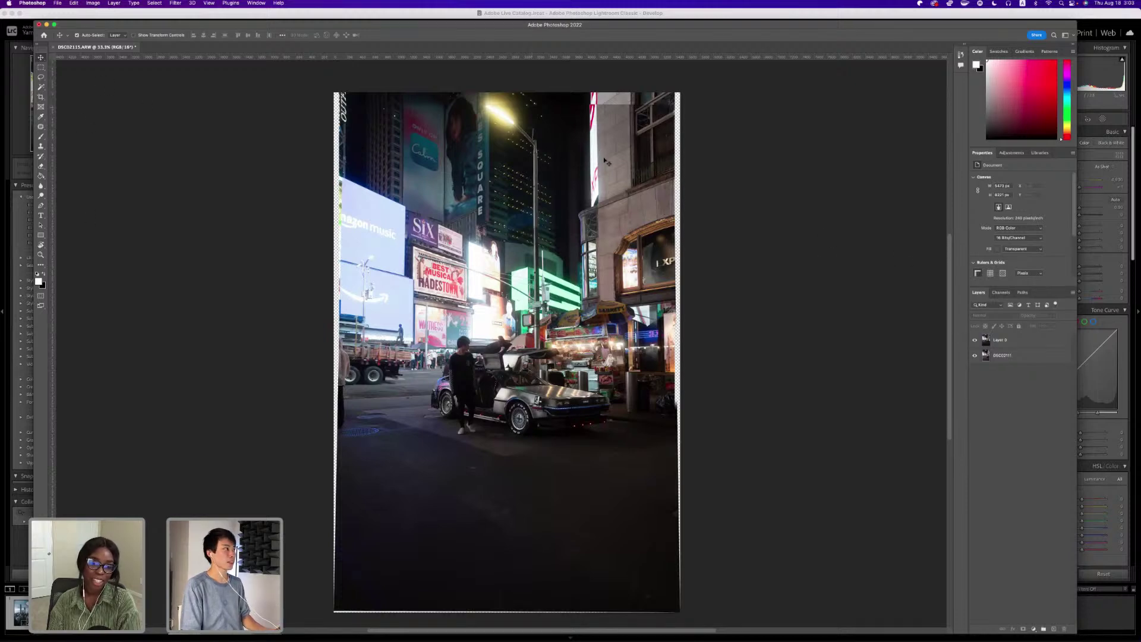
{"action": "left_click", "coordinate": [73, 3]}
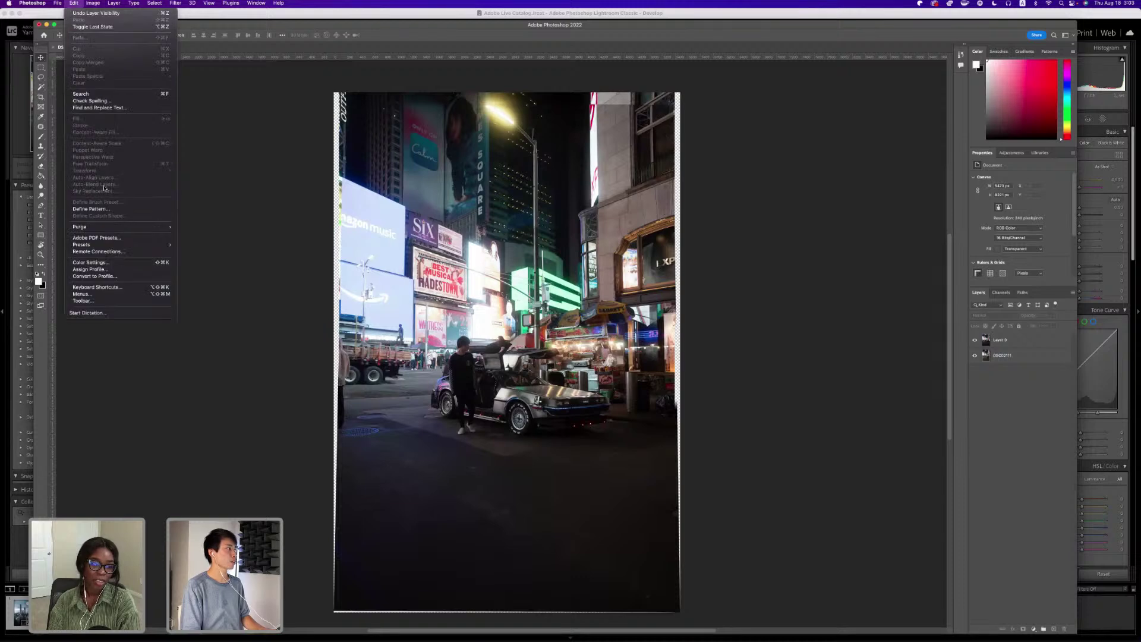
{"action": "left_click", "coordinate": [232, 190]}
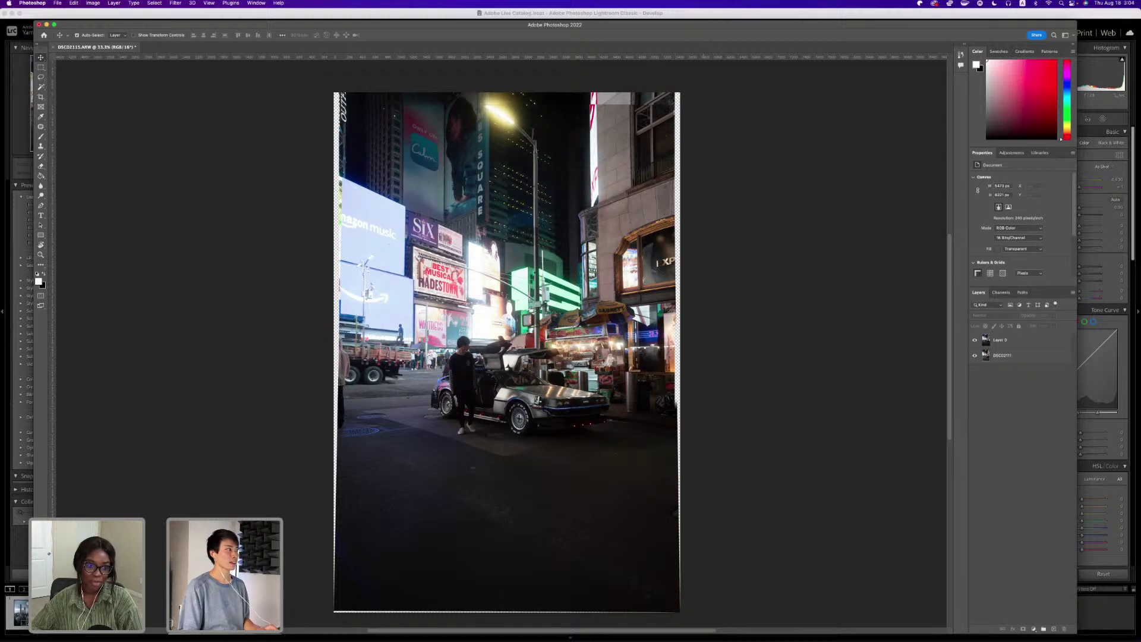
Save the combined two-layer street car image.
{"action": "left_click", "coordinate": [73, 3]}
{"action": "left_click", "coordinate": [114, 3]}
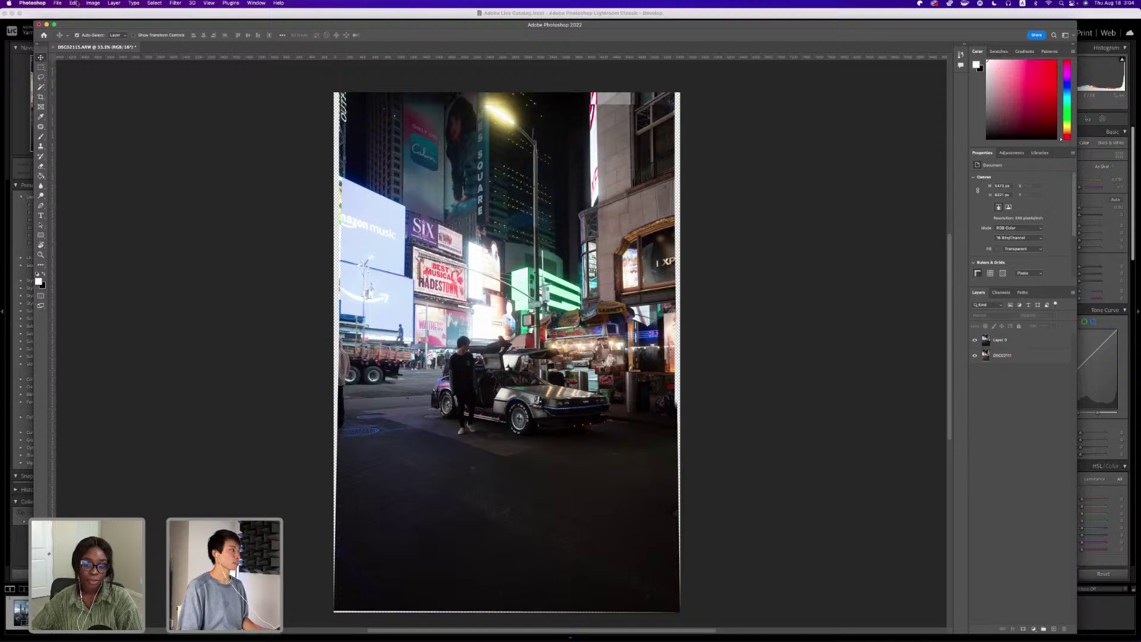
{"action": "left_click", "coordinate": [57, 2]}
{"action": "key", "text": "super+s"}
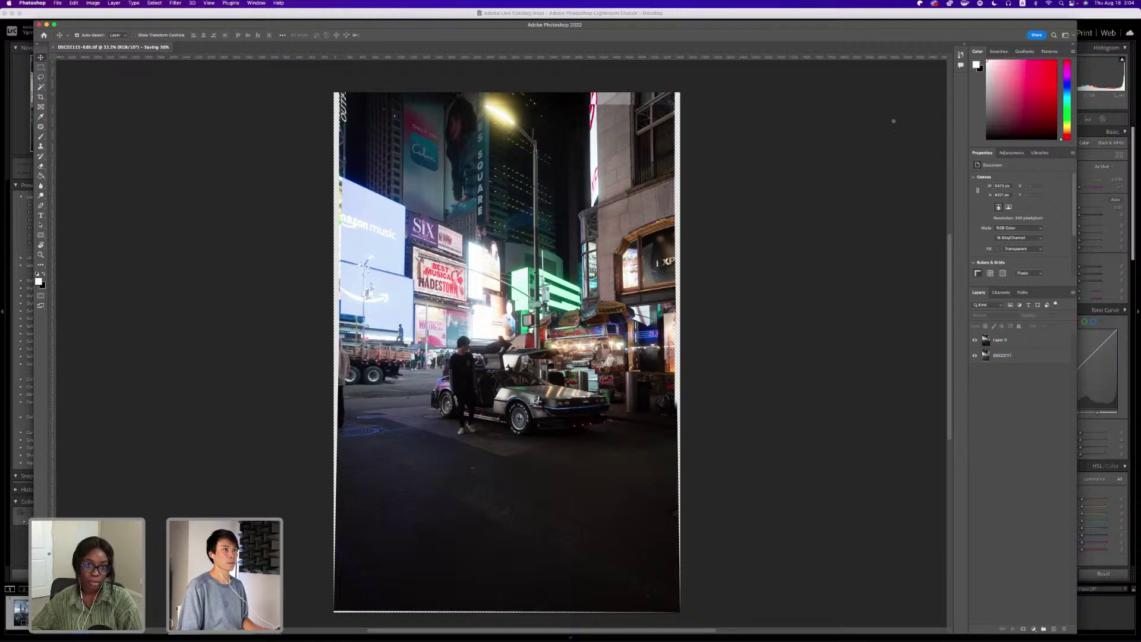
Switch to Lightroom Classic and bring up the saved composite in the Develop module.
{"action": "key", "text": "super+Tab"}
{"action": "left_click", "coordinate": [461, 593]}
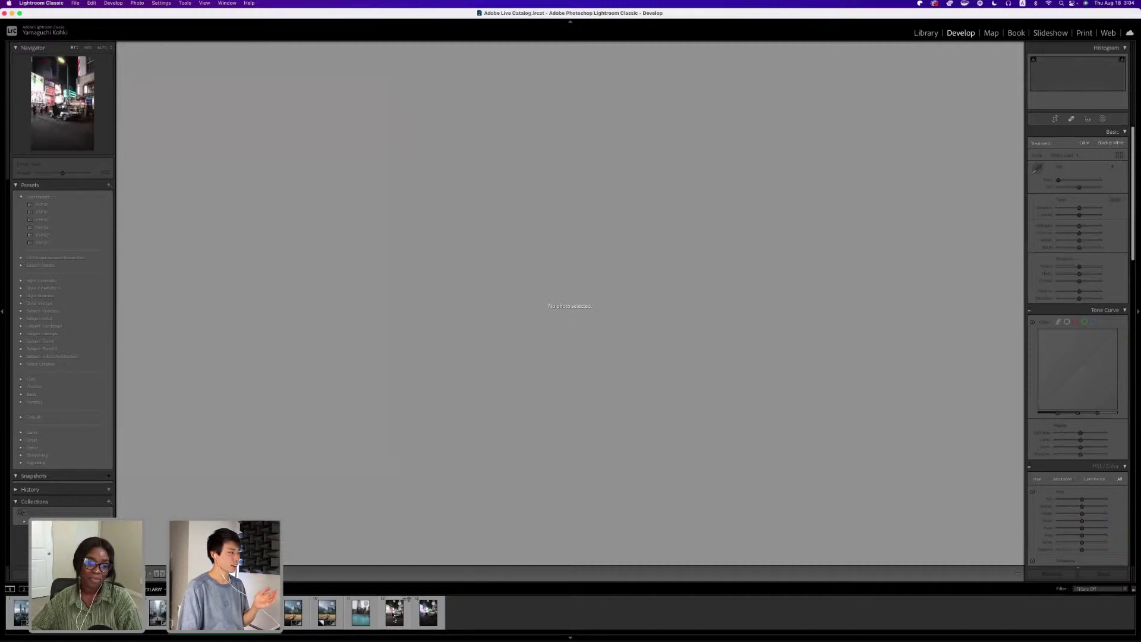
{"action": "key", "text": "ctrl+Up"}
{"action": "left_click", "coordinate": [293, 331]}
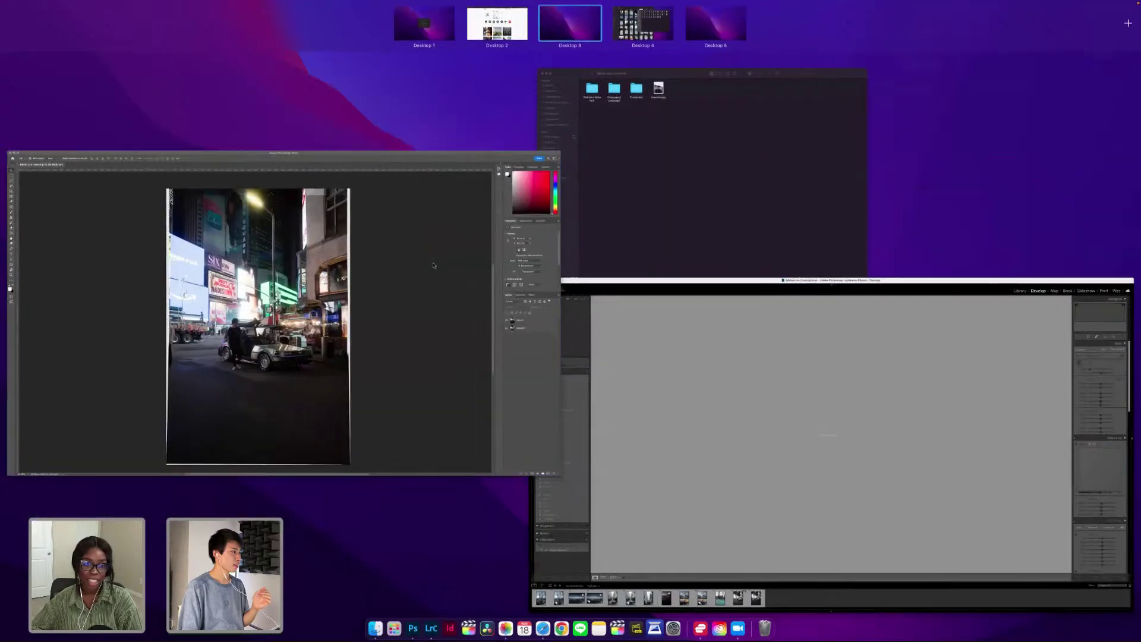
{"action": "key", "text": "ctrl+Up"}
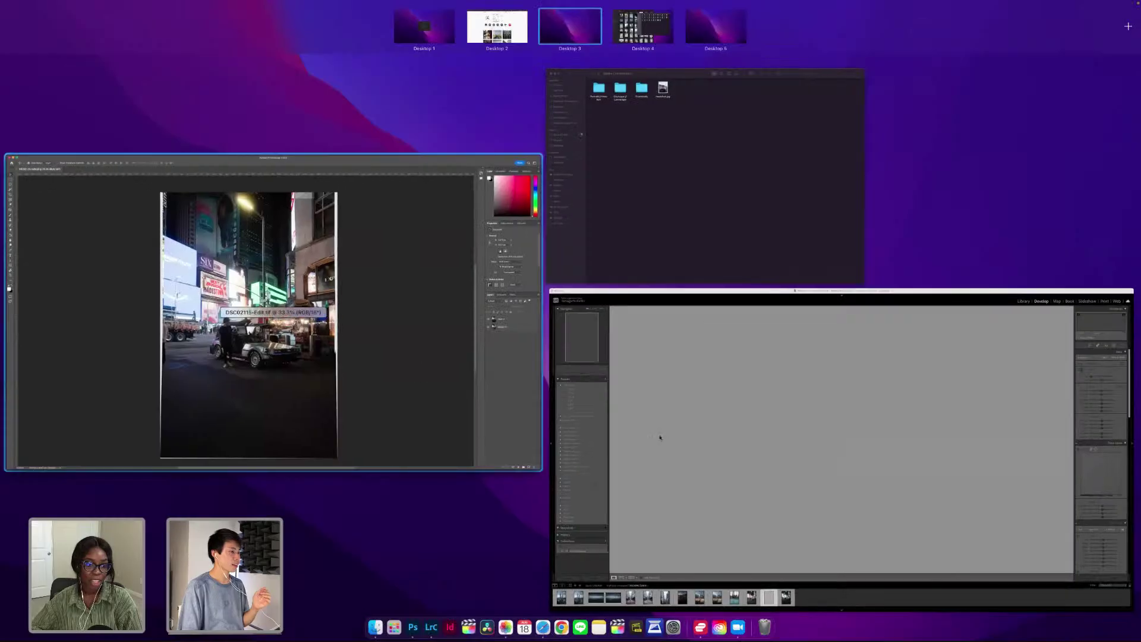
{"action": "left_click", "coordinate": [659, 437]}
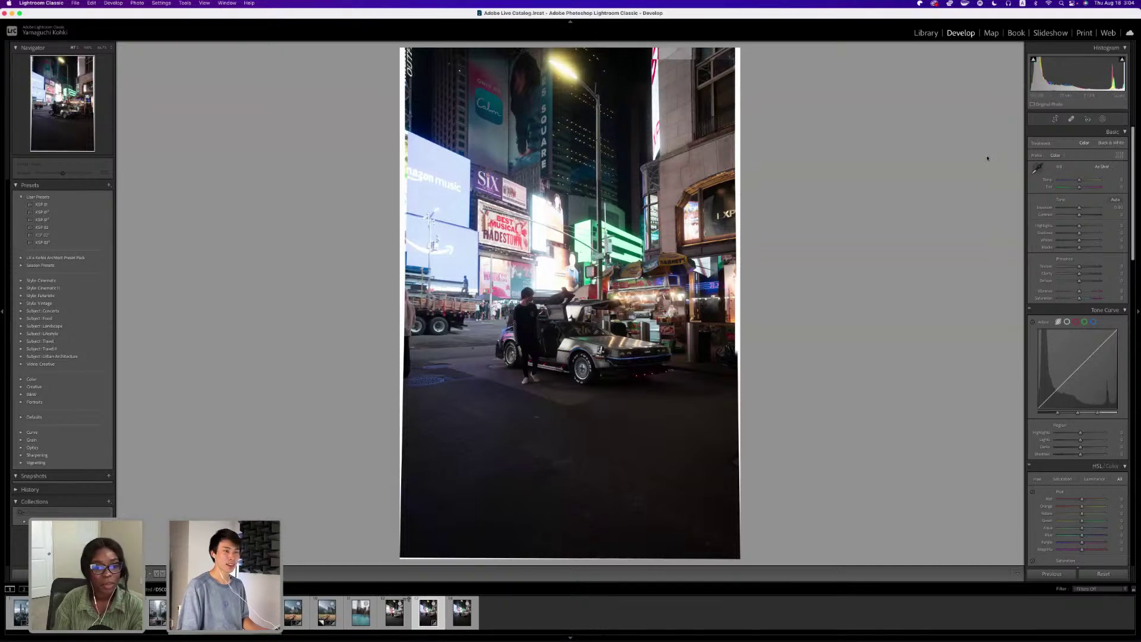
Crop the composite slightly inward at its original aspect ratio to trim the white borders left by the alignment.
{"action": "key", "text": "r"}
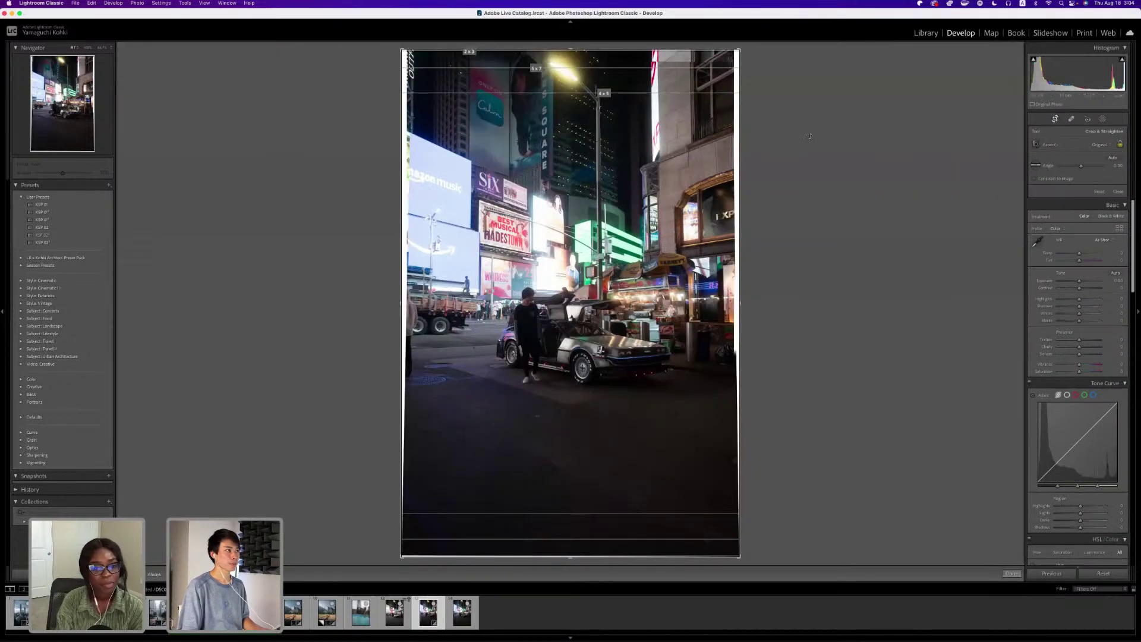
{"action": "left_click_drag", "start_coordinate": [572, 54], "coordinate": [571, 60]}
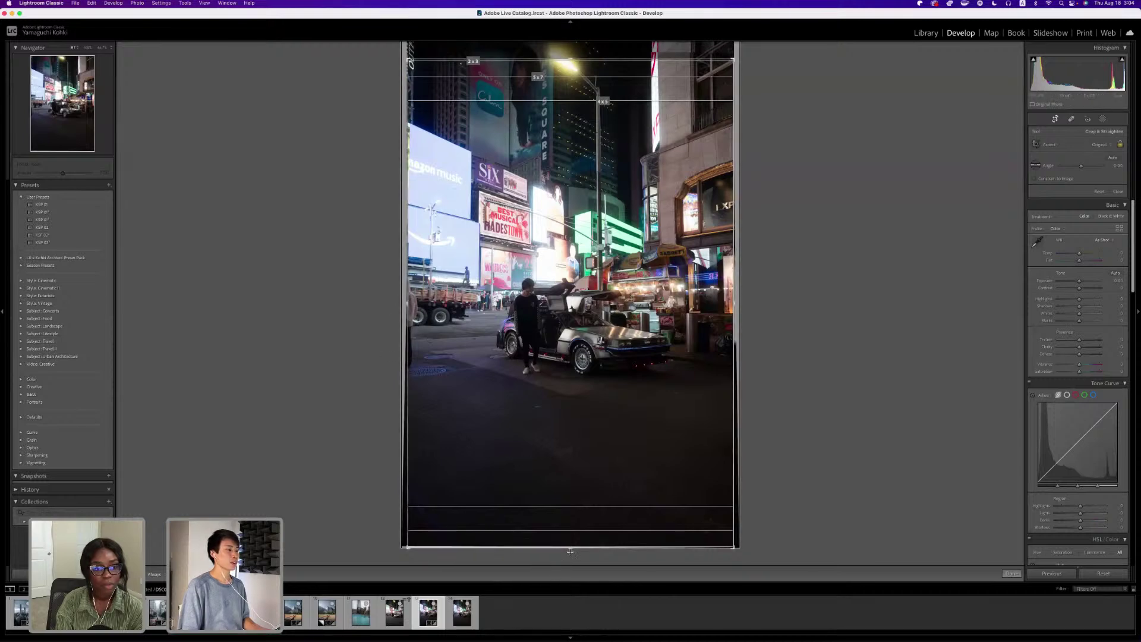
{"action": "left_click_drag", "start_coordinate": [570, 547], "coordinate": [571, 532]}
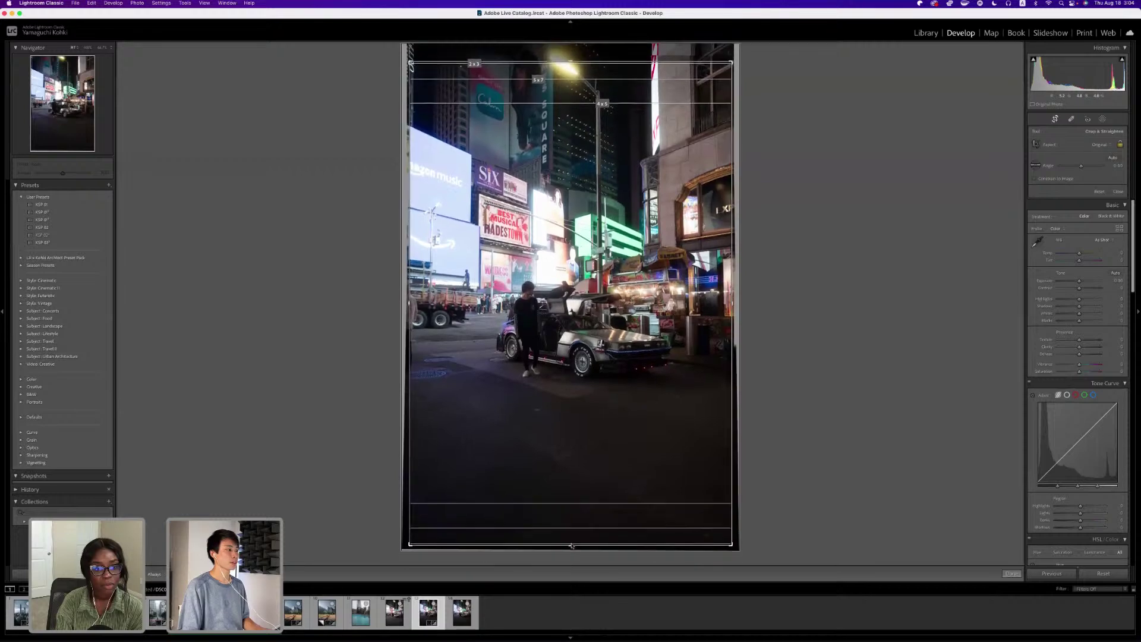
{"action": "key", "text": "ctrl+Up"}
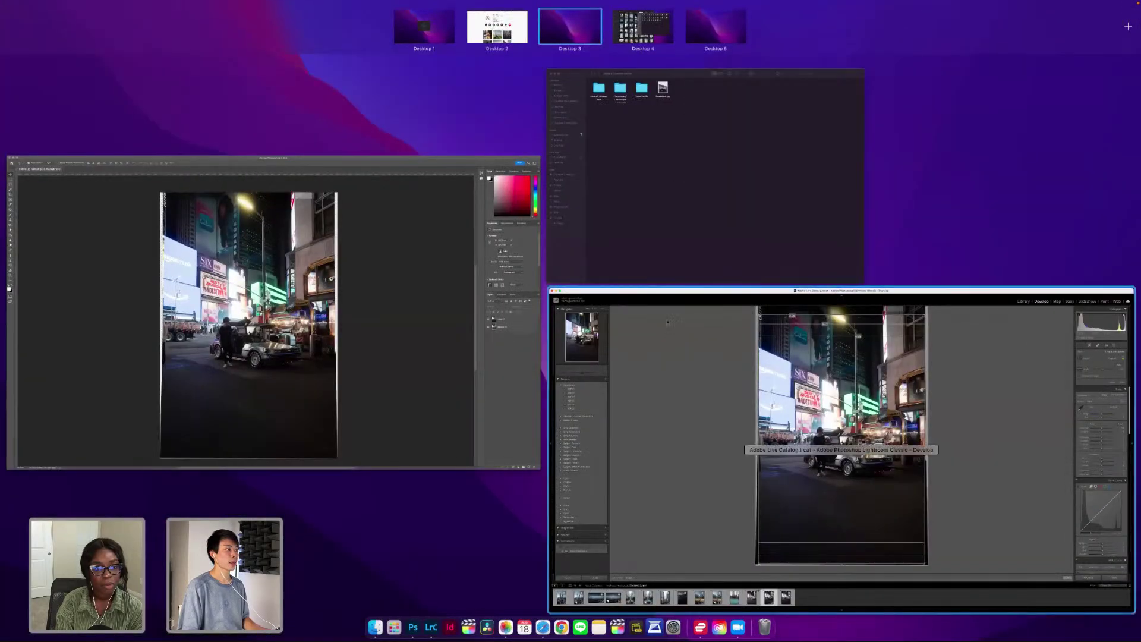
{"action": "left_click", "coordinate": [594, 332]}
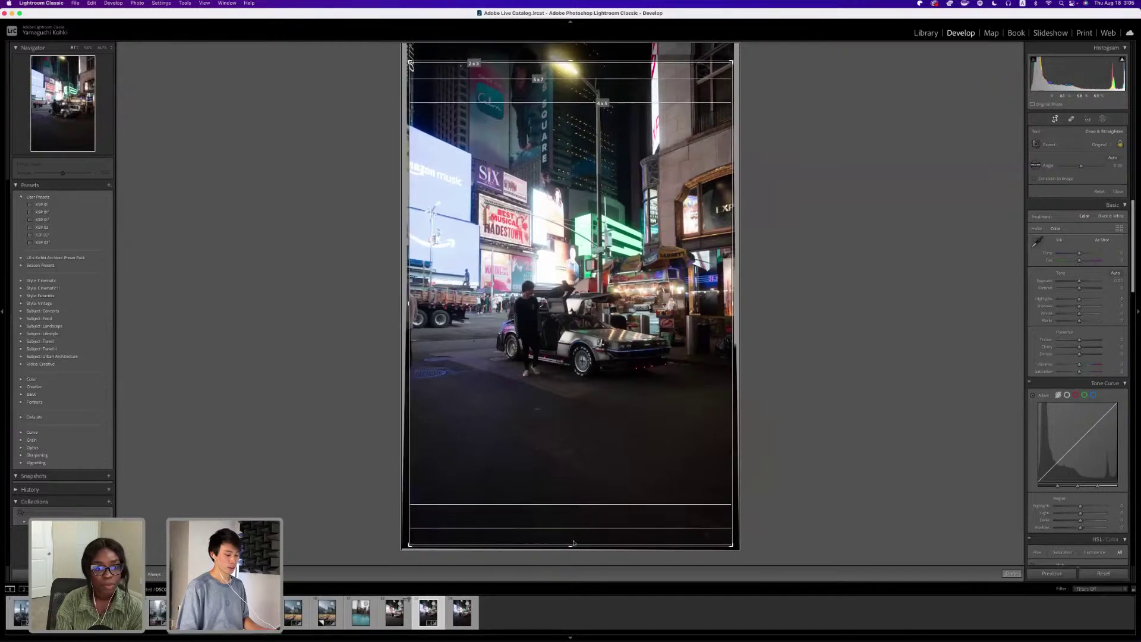
{"action": "key", "text": "Return"}
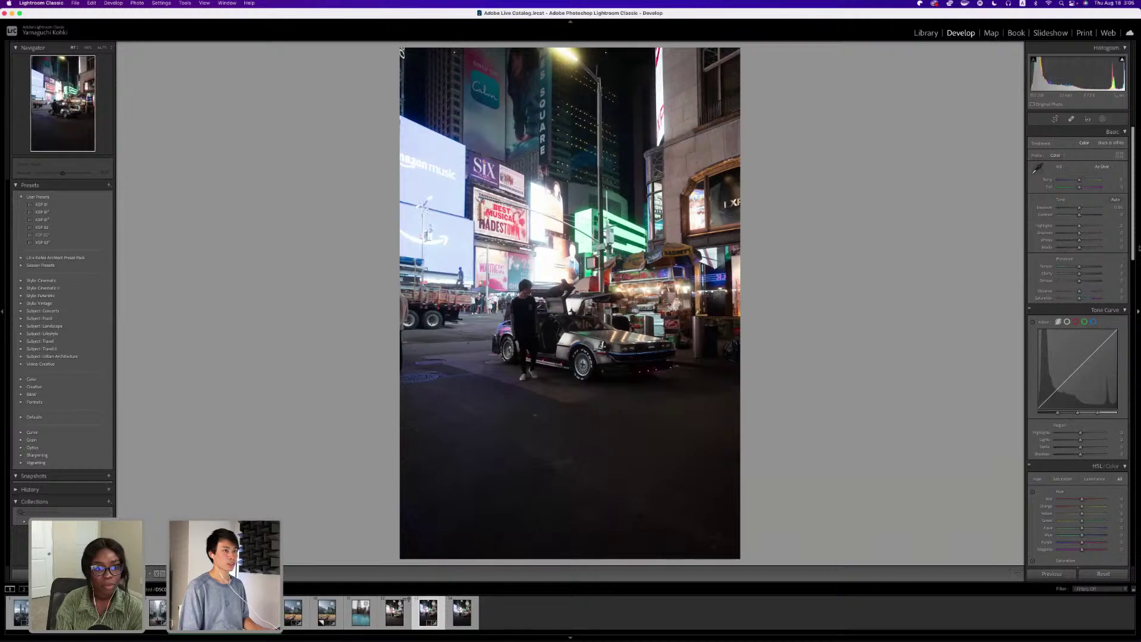
Raise the composite's exposure slightly and check it against the neighbouring source frame.
{"action": "left_click_drag", "start_coordinate": [1079, 208], "coordinate": [1081, 208]}
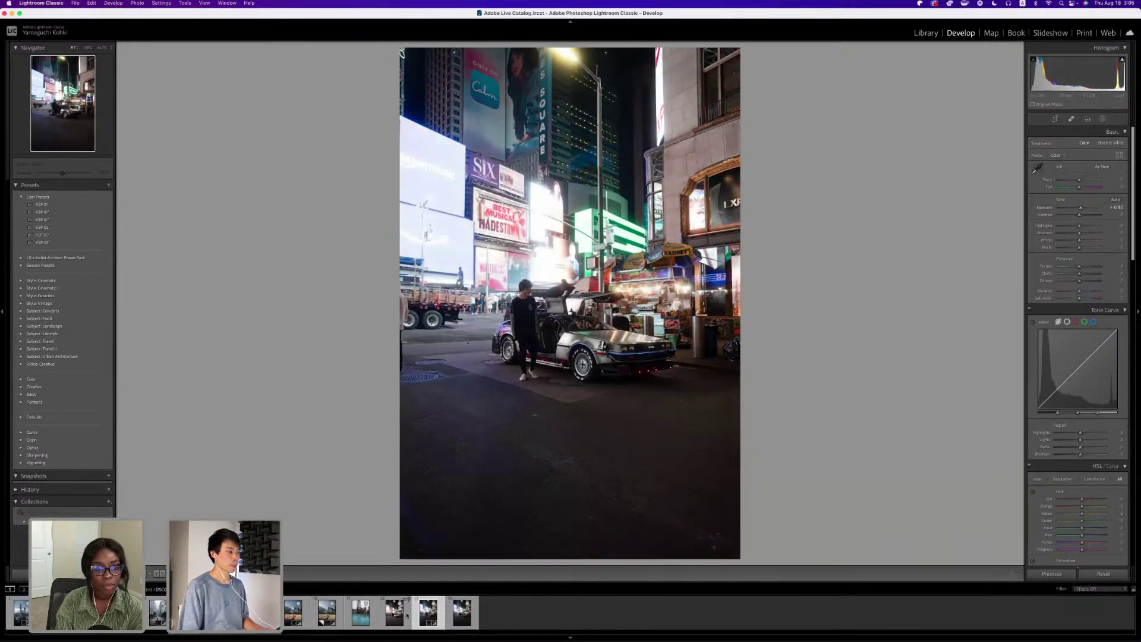
{"action": "left_click", "coordinate": [462, 612]}
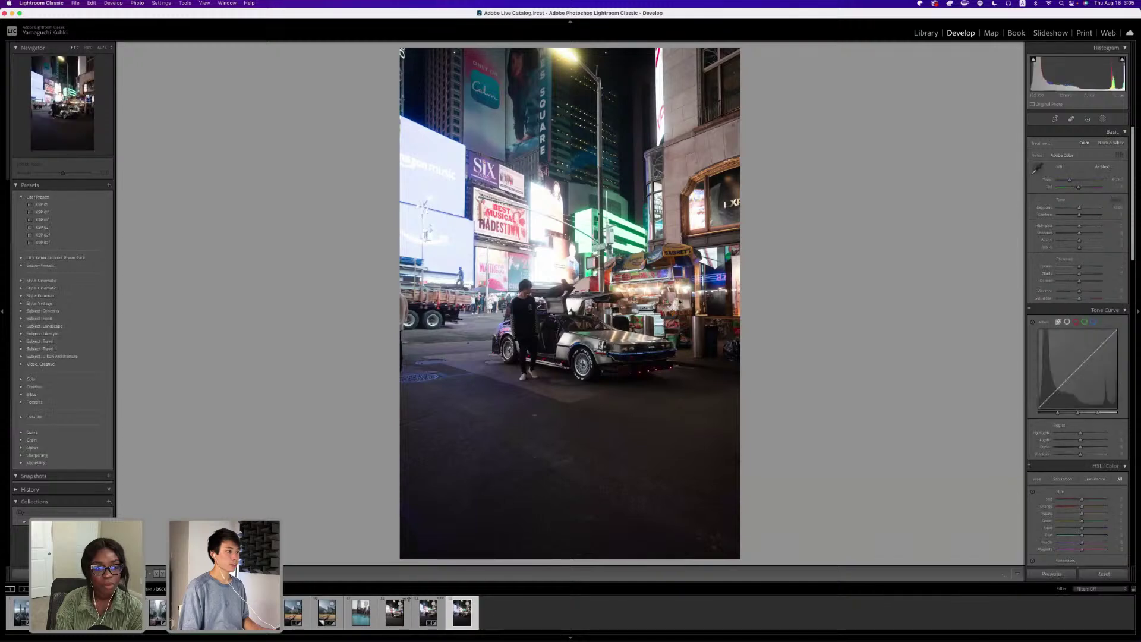
{"action": "left_click", "coordinate": [427, 615]}
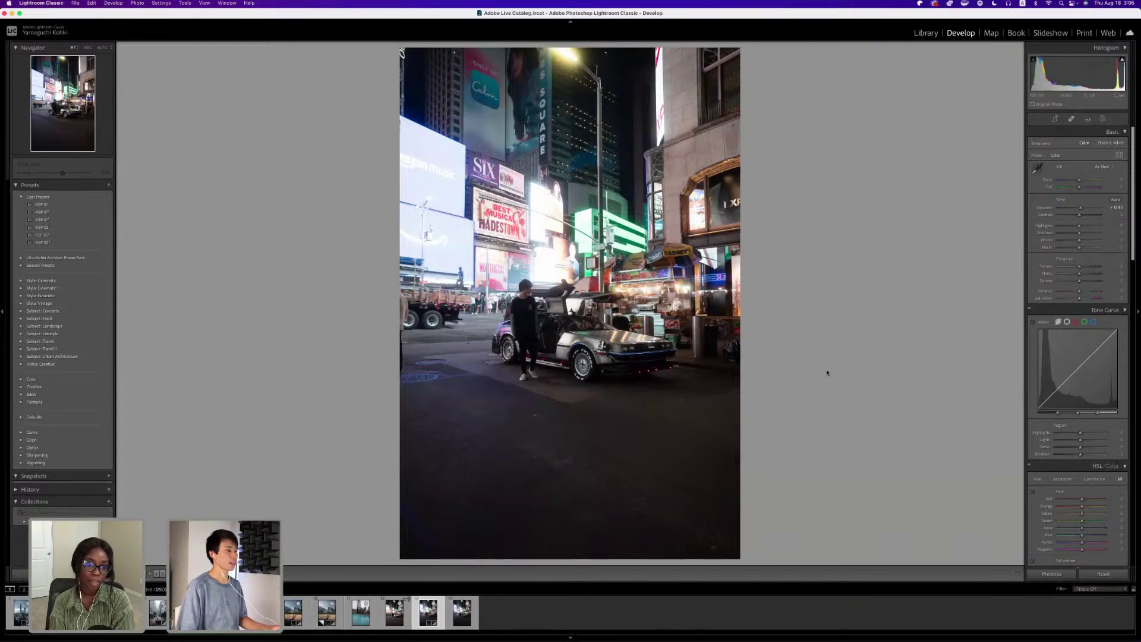
Switch to Photos and view the finished DeLorean street edit in the USA album as a reference.
{"action": "key", "text": "super+Tab"}
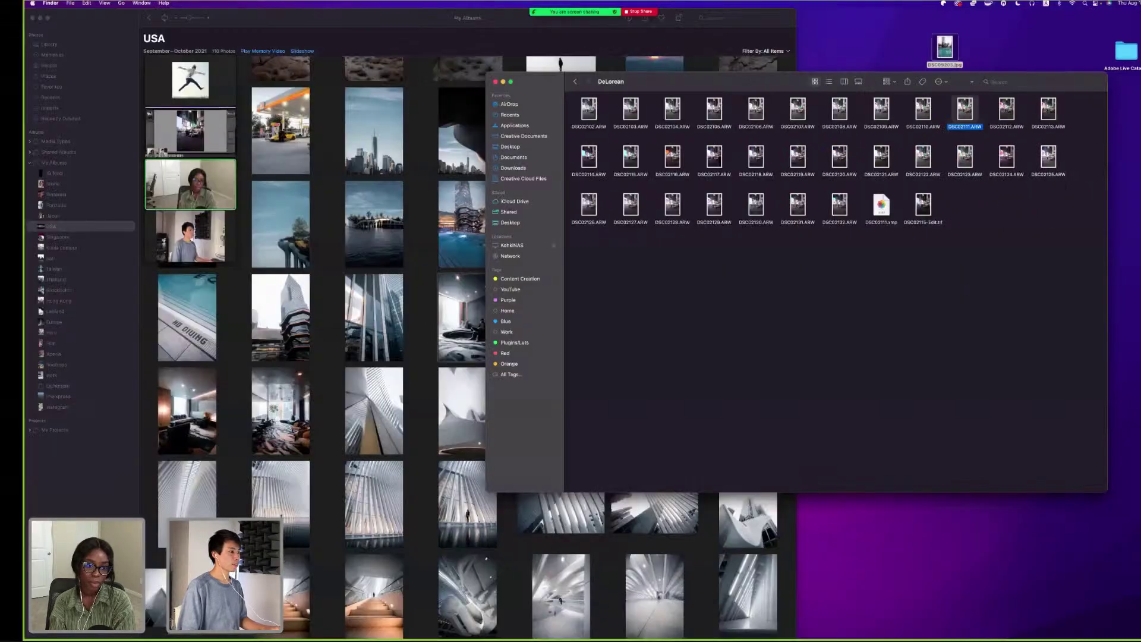
{"action": "left_click", "coordinate": [464, 331]}
{"action": "scroll", "coordinate": [464, 331], "scroll_direction": "down", "scroll_amount": 10}
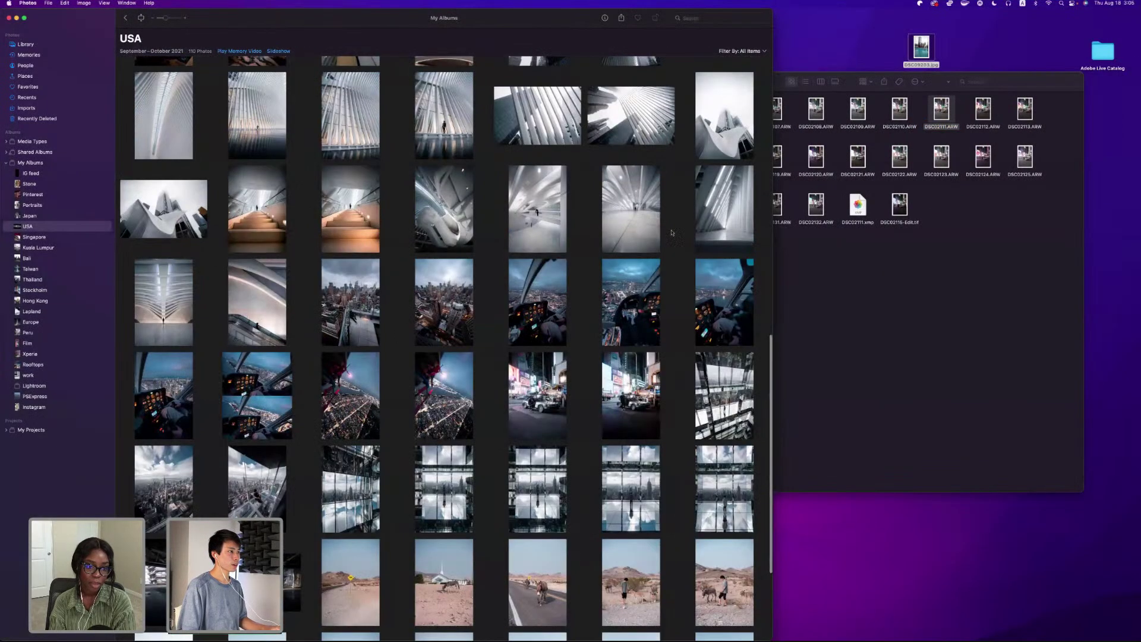
{"action": "scroll", "coordinate": [672, 233], "scroll_direction": "down", "scroll_amount": 3}
{"action": "double_click", "coordinate": [537, 303]}
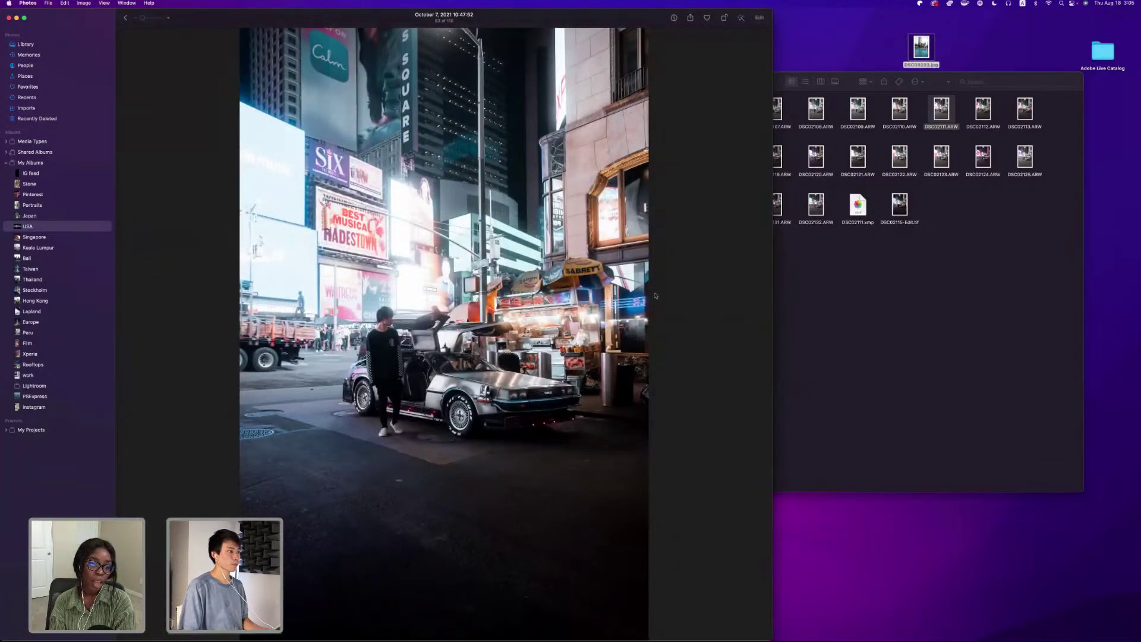
{"action": "left_click", "coordinate": [126, 18]}
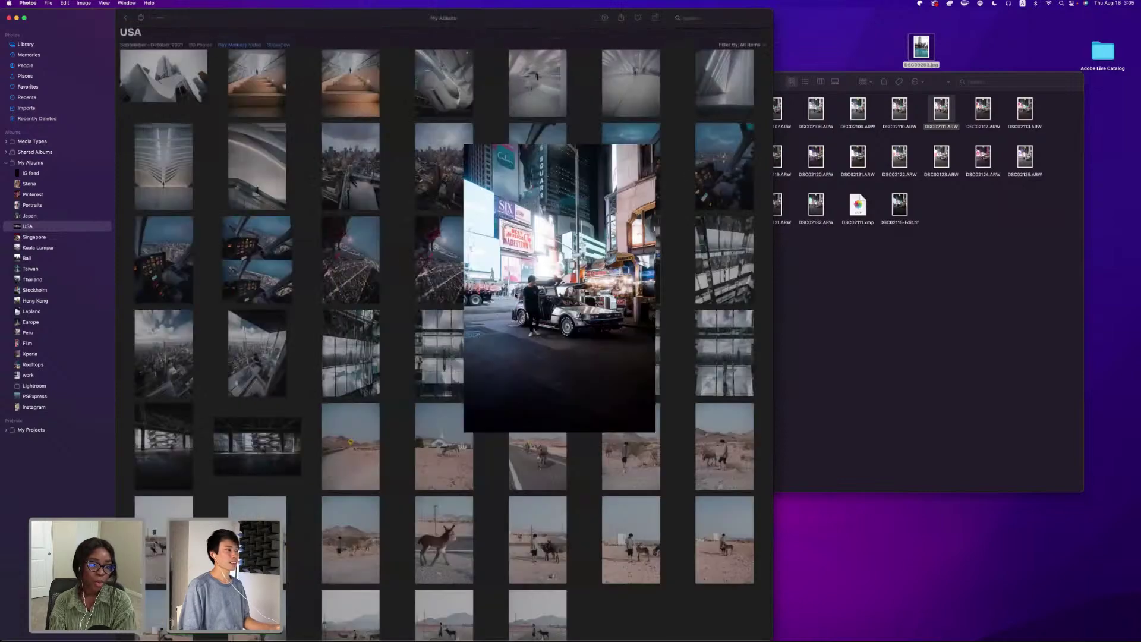
{"action": "key", "text": "ctrl+Left"}
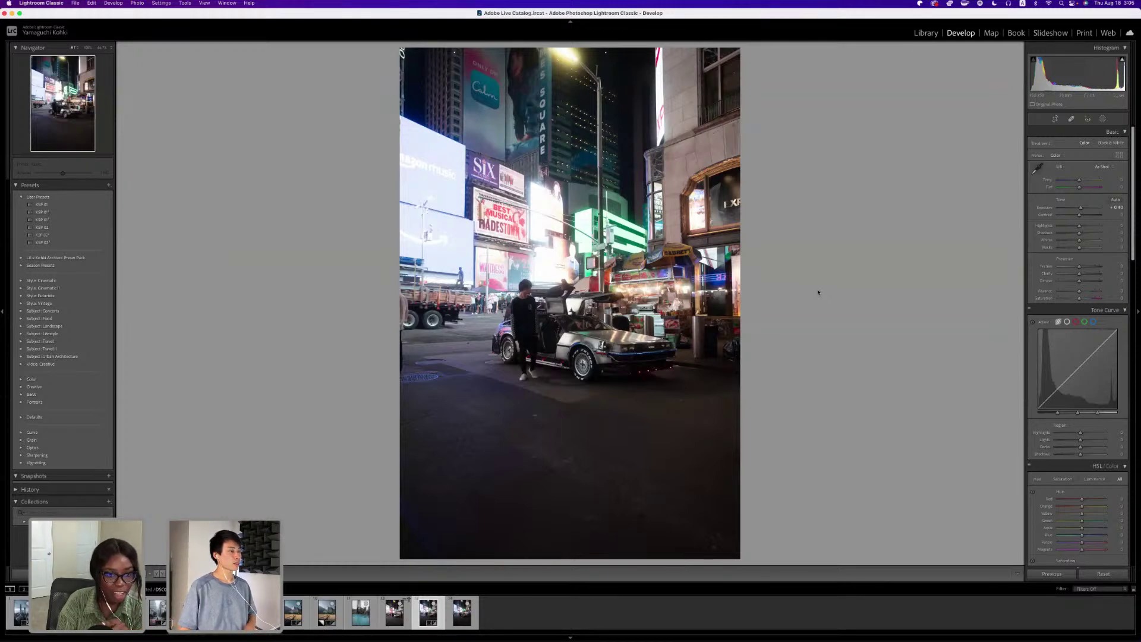
Reopen the finished DeLorean edit in the USA album in Photos and compare it with the adjacent shot of the seated man.
{"action": "key", "text": "ctrl+Right"}
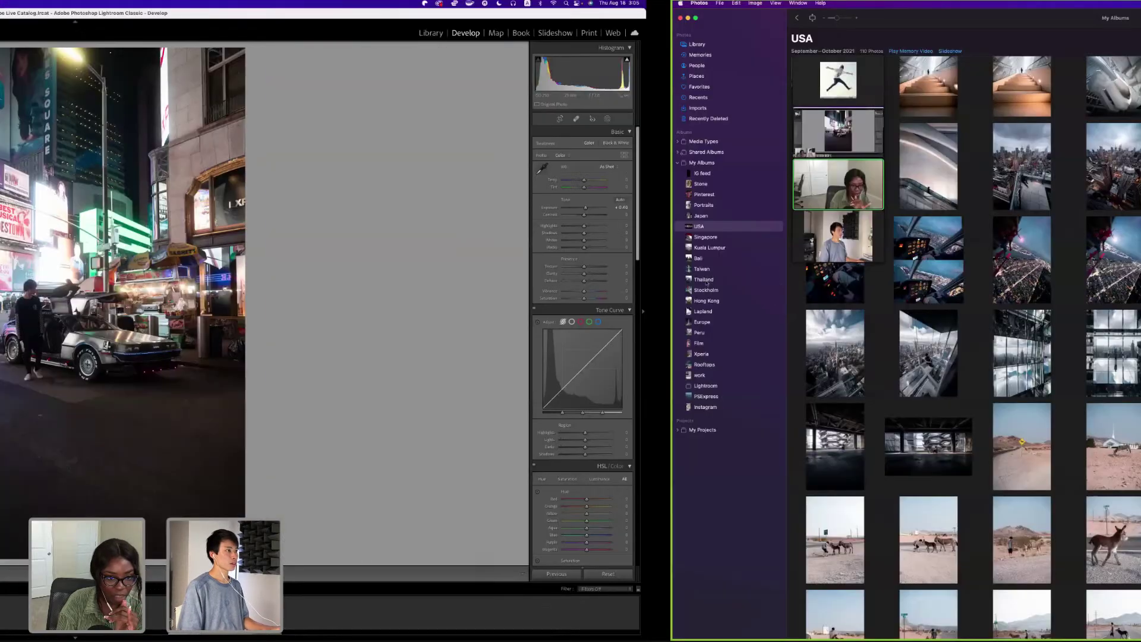
{"action": "scroll", "coordinate": [410, 361], "scroll_direction": "up", "scroll_amount": 10}
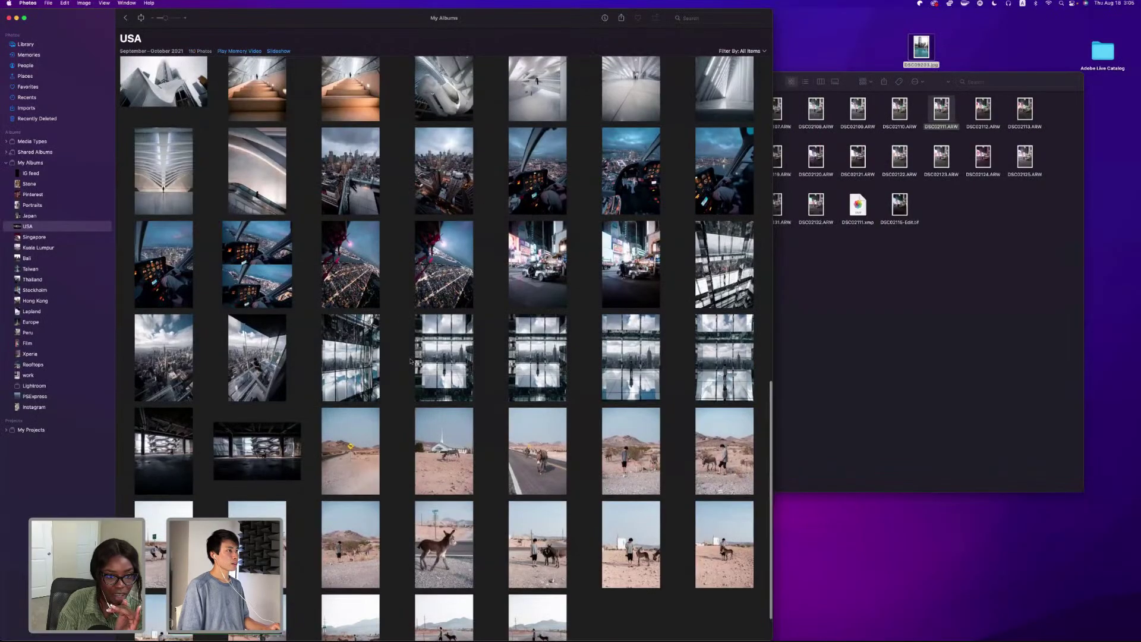
{"action": "scroll", "coordinate": [410, 361], "scroll_direction": "down", "scroll_amount": 10}
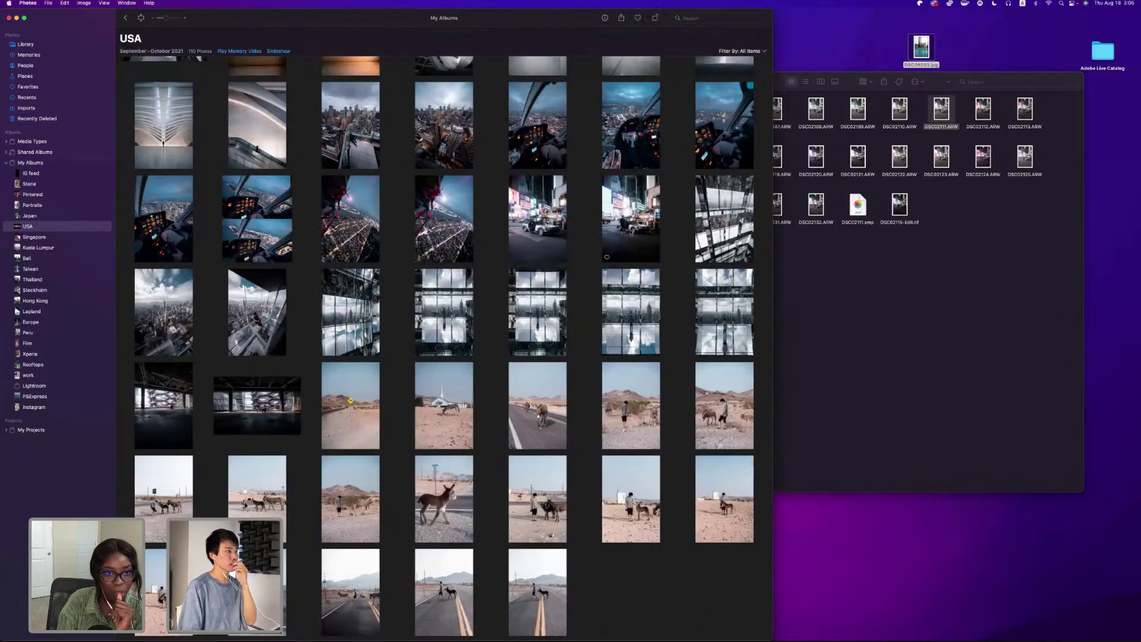
{"action": "double_click", "coordinate": [631, 231]}
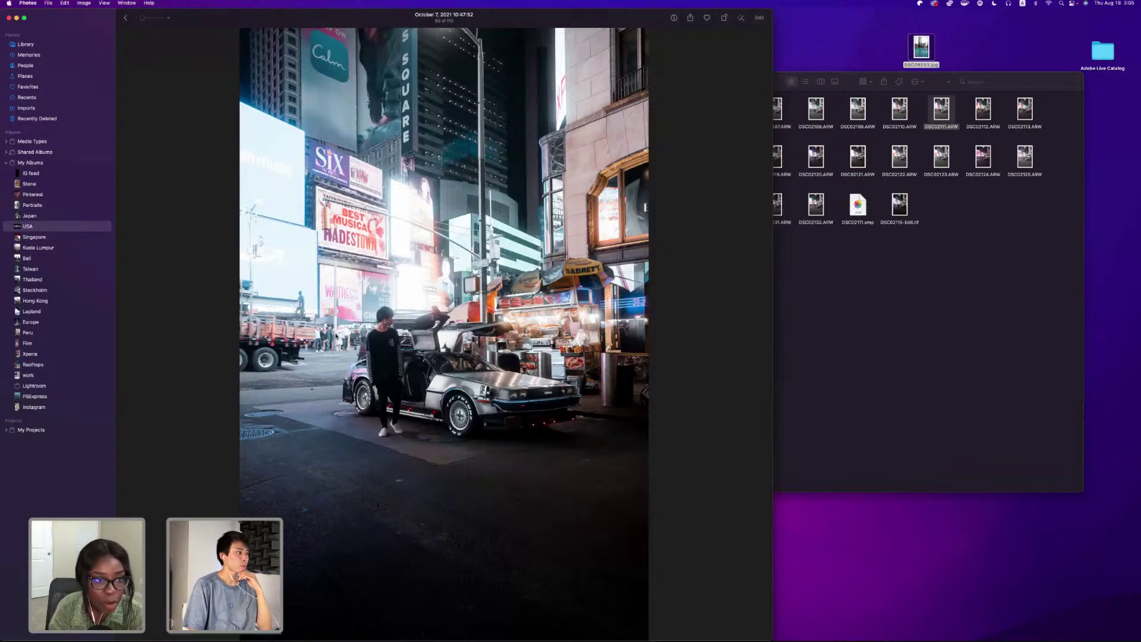
{"action": "scroll", "coordinate": [408, 380], "scroll_direction": "left", "scroll_amount": 3}
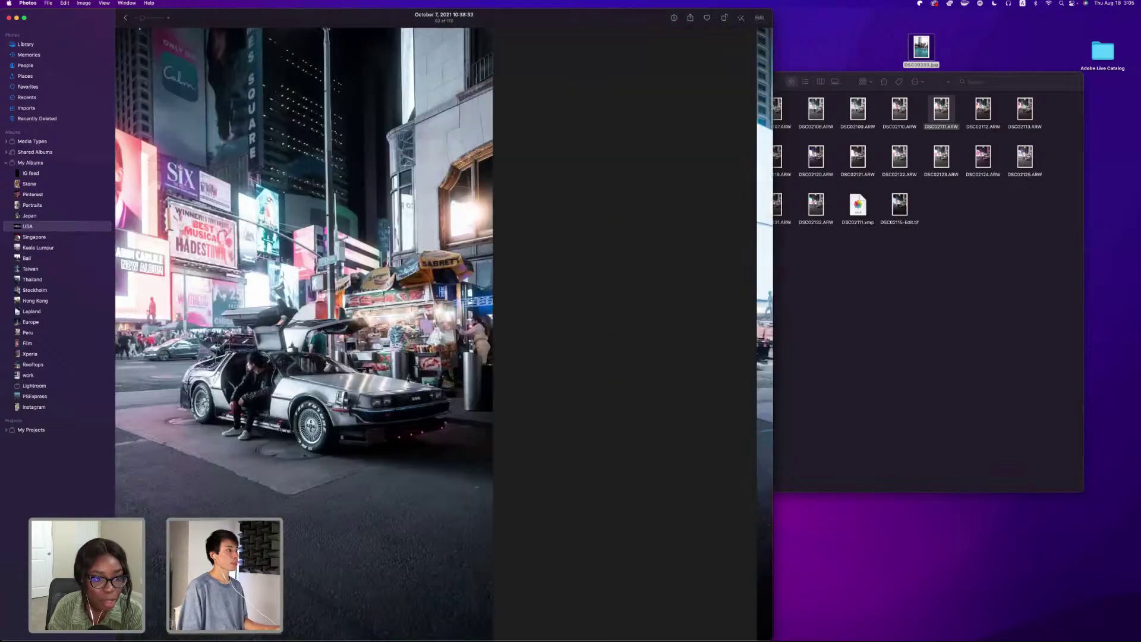
{"action": "key", "text": "ctrl+Right"}
{"action": "key", "text": "ctrl+Left"}
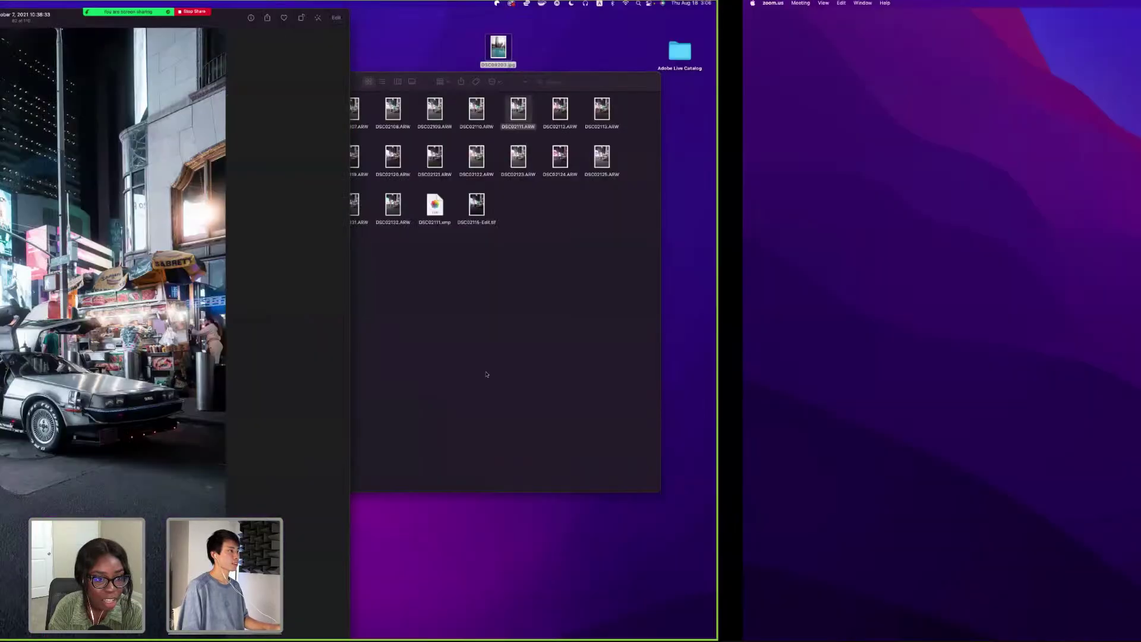
{"action": "scroll", "coordinate": [484, 373], "scroll_direction": "right", "scroll_amount": 3}
Switch to Lightroom Classic and compare the exposure-adjusted composite with the two unedited source frames.
{"action": "key", "text": "ctrl+Left"}
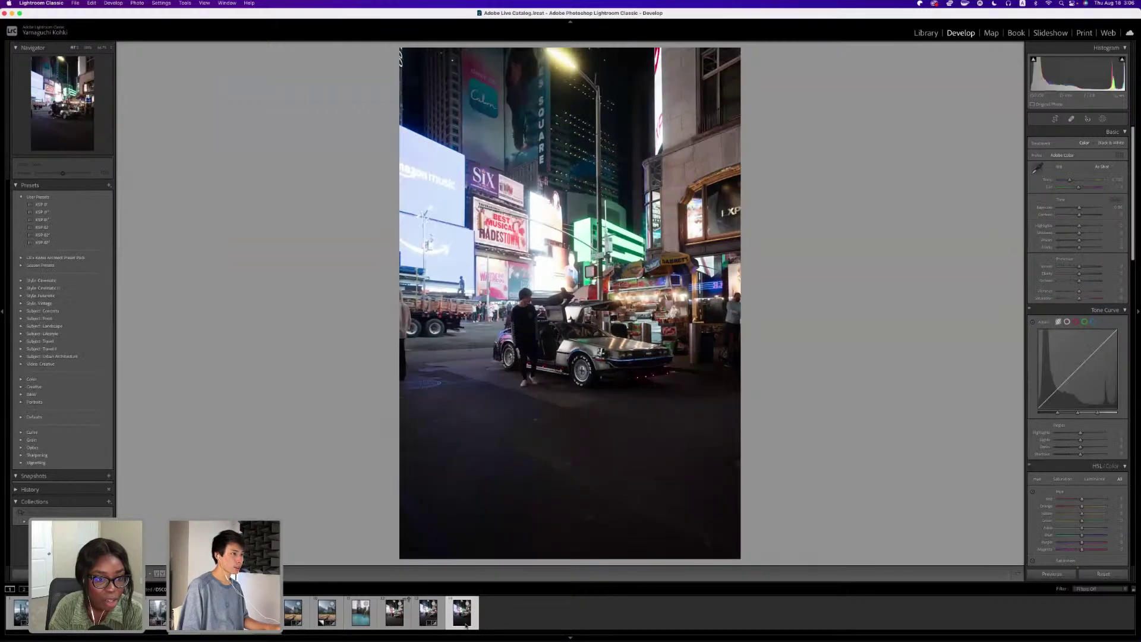
{"action": "left_click", "coordinate": [404, 606]}
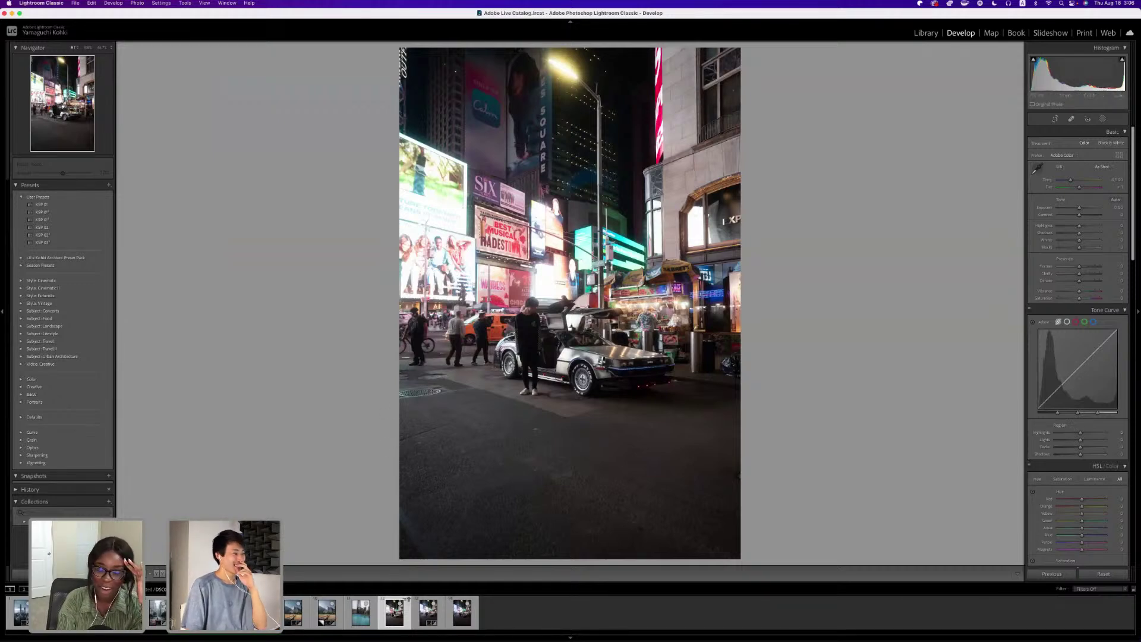
{"action": "left_click", "coordinate": [436, 615]}
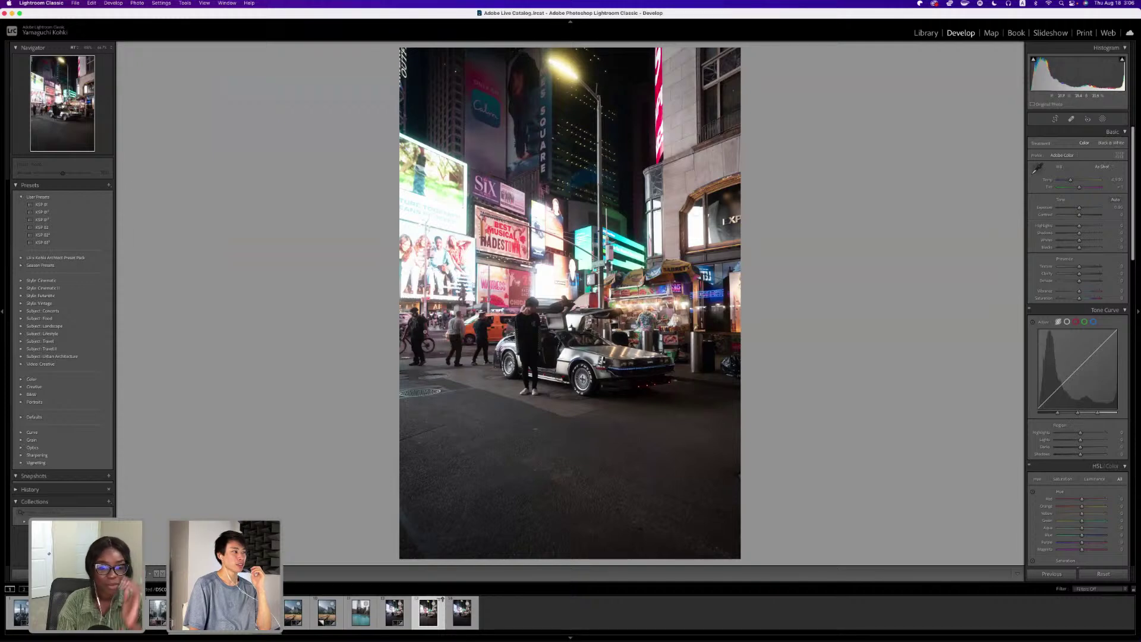
{"action": "left_click", "coordinate": [463, 612]}
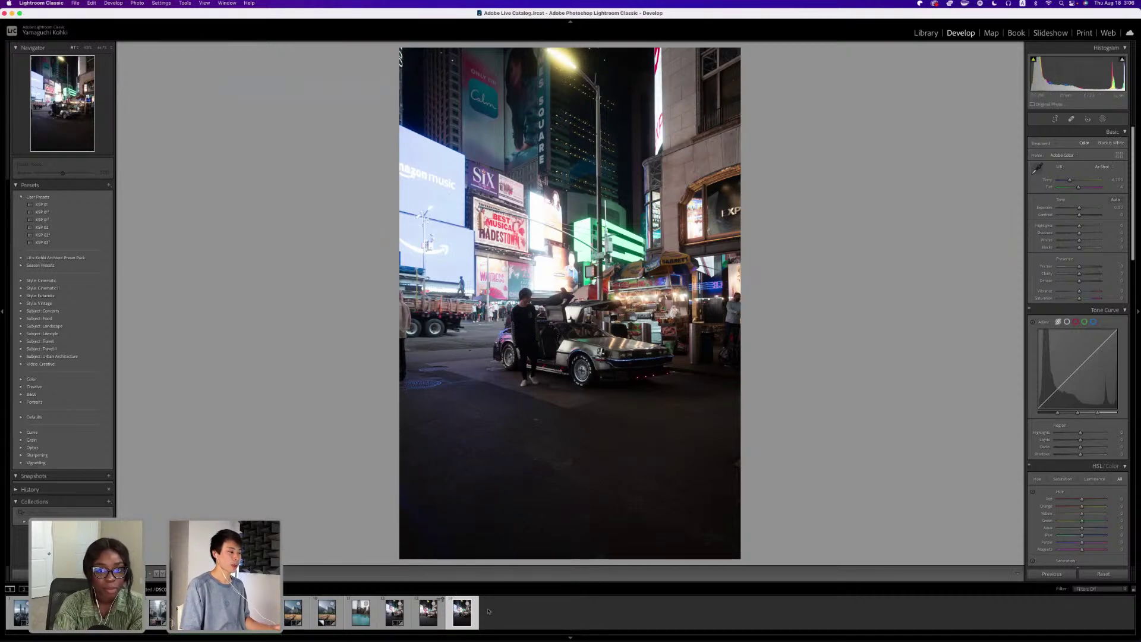
{"action": "left_click", "coordinate": [428, 612]}
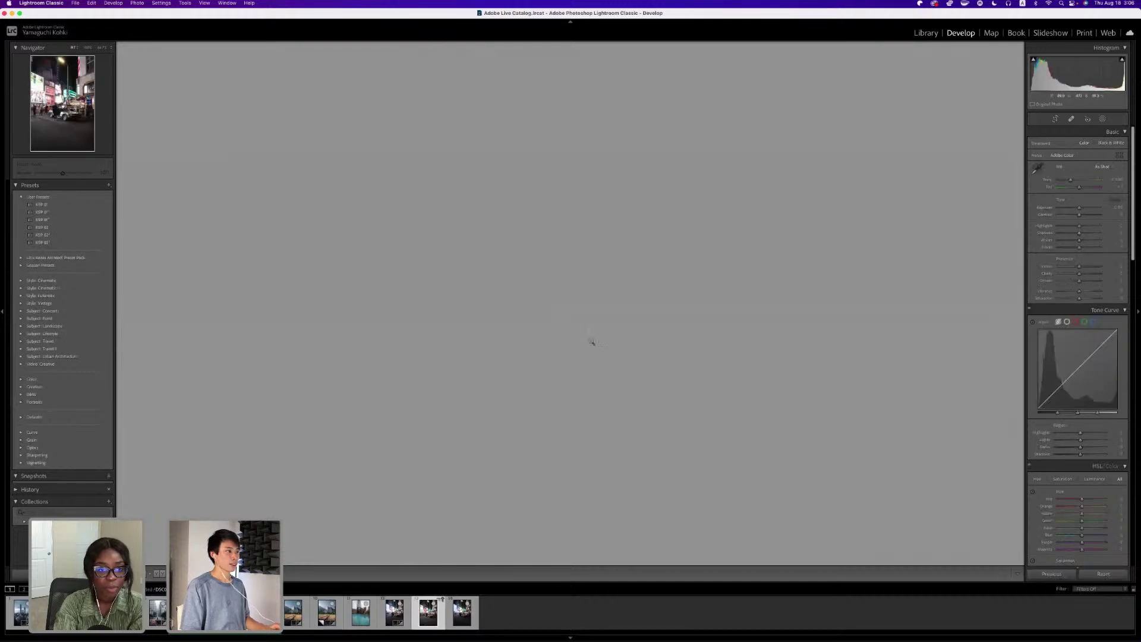
{"action": "left_click", "coordinate": [470, 619]}
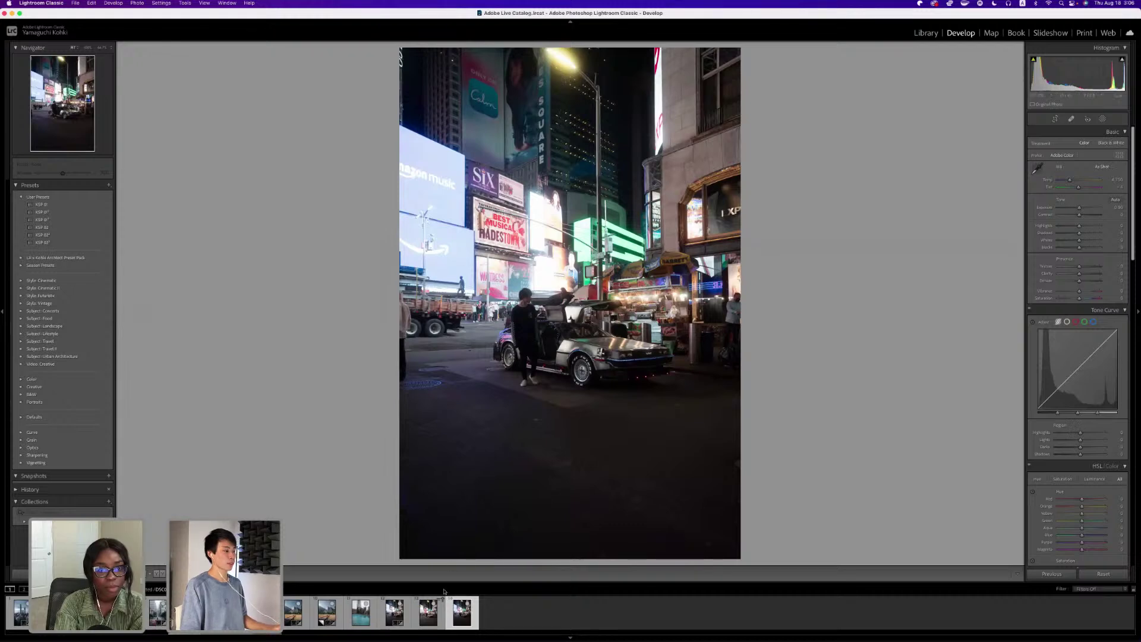
{"action": "left_click", "coordinate": [394, 612]}
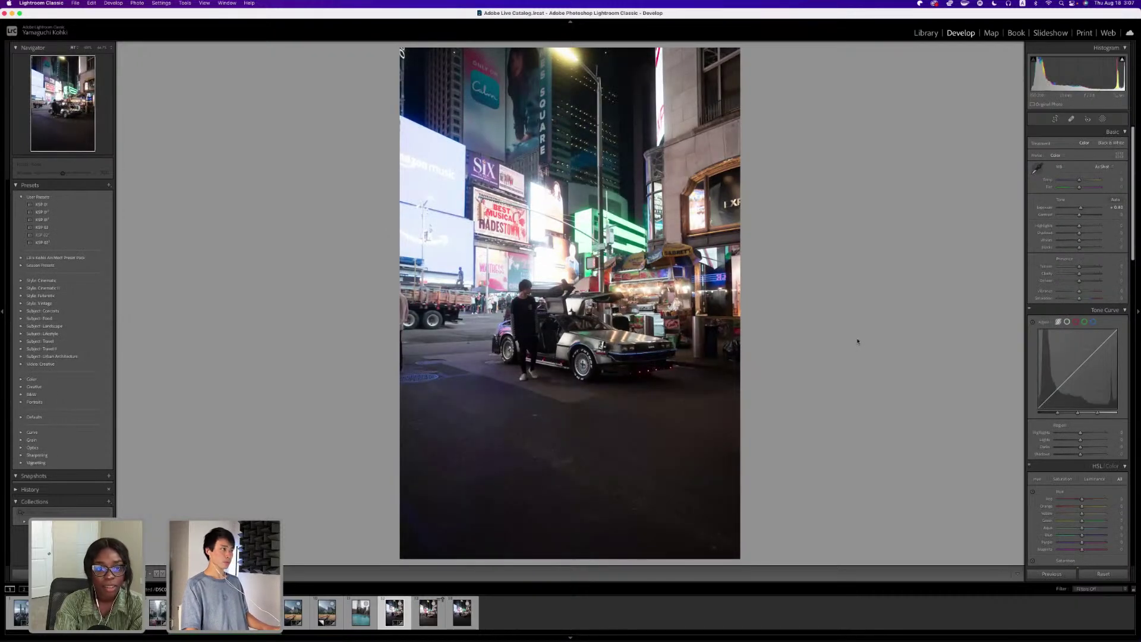
Switch to Photos and return to the USA album overview, then view the Golden Gate Bridge photo in Lightroom Classic.
{"action": "key", "text": "ctrl+Right"}
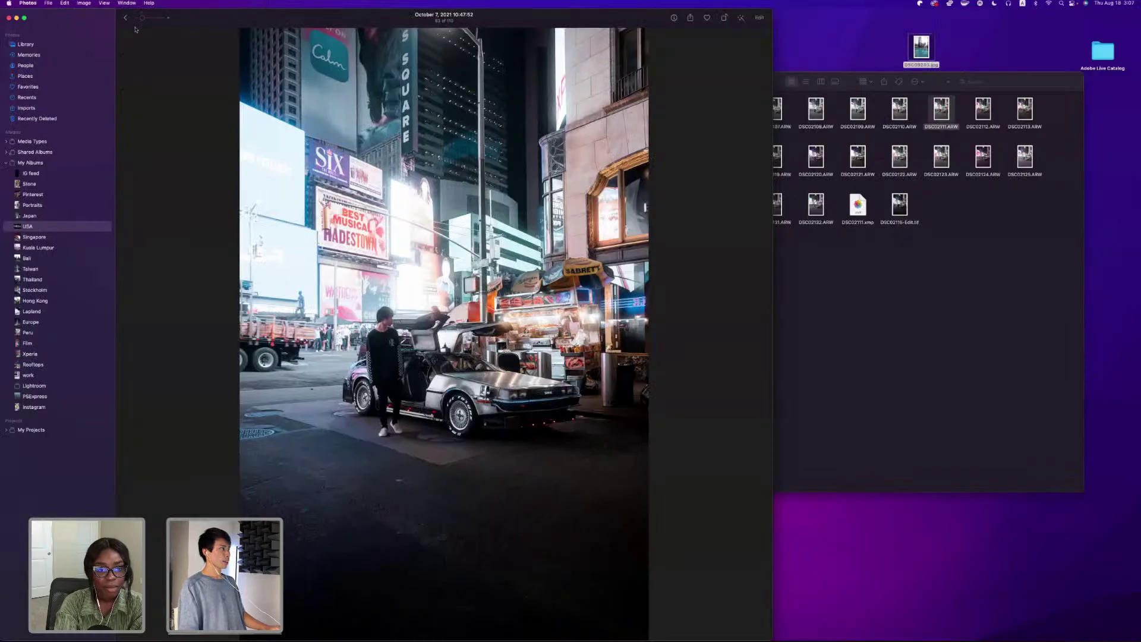
{"action": "left_click", "coordinate": [126, 19]}
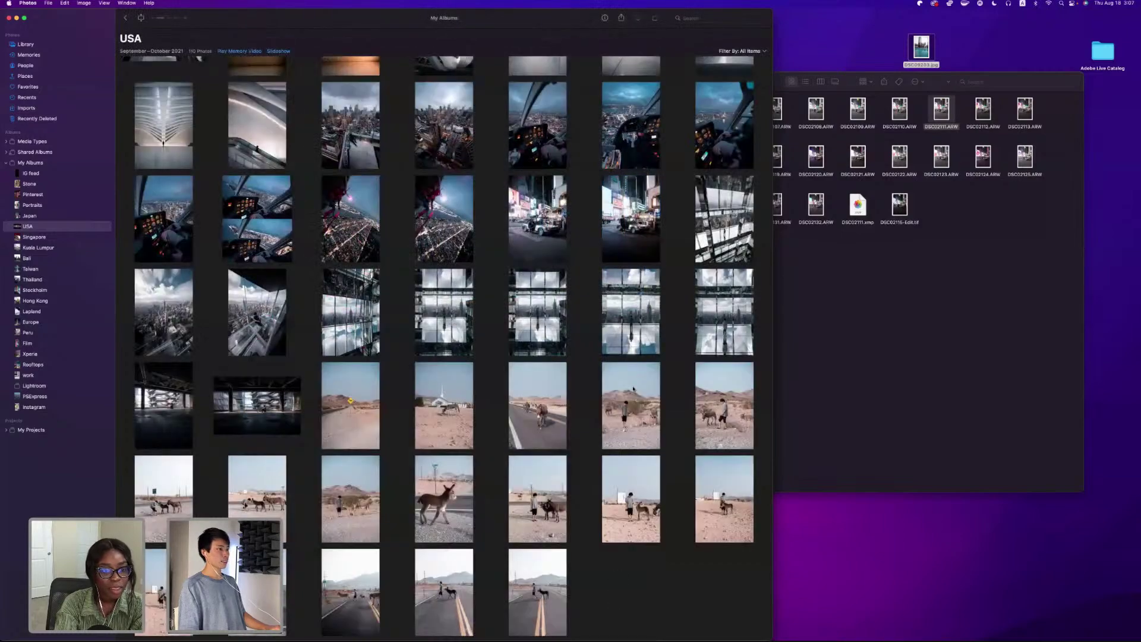
{"action": "key", "text": "ctrl+Left"}
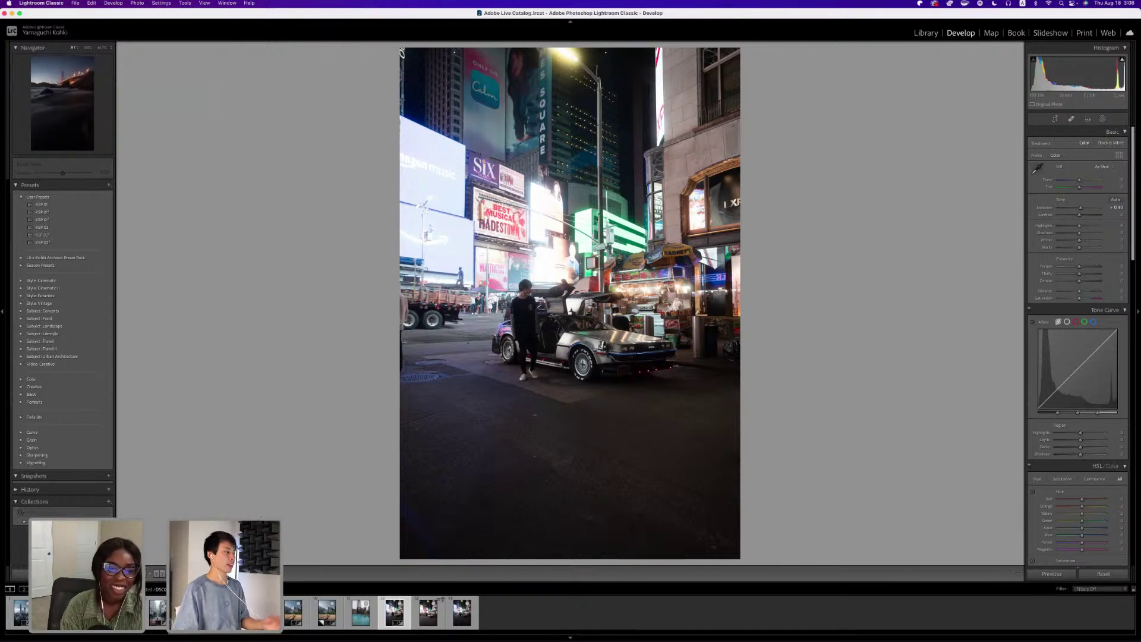
{"action": "left_click", "coordinate": [225, 612]}
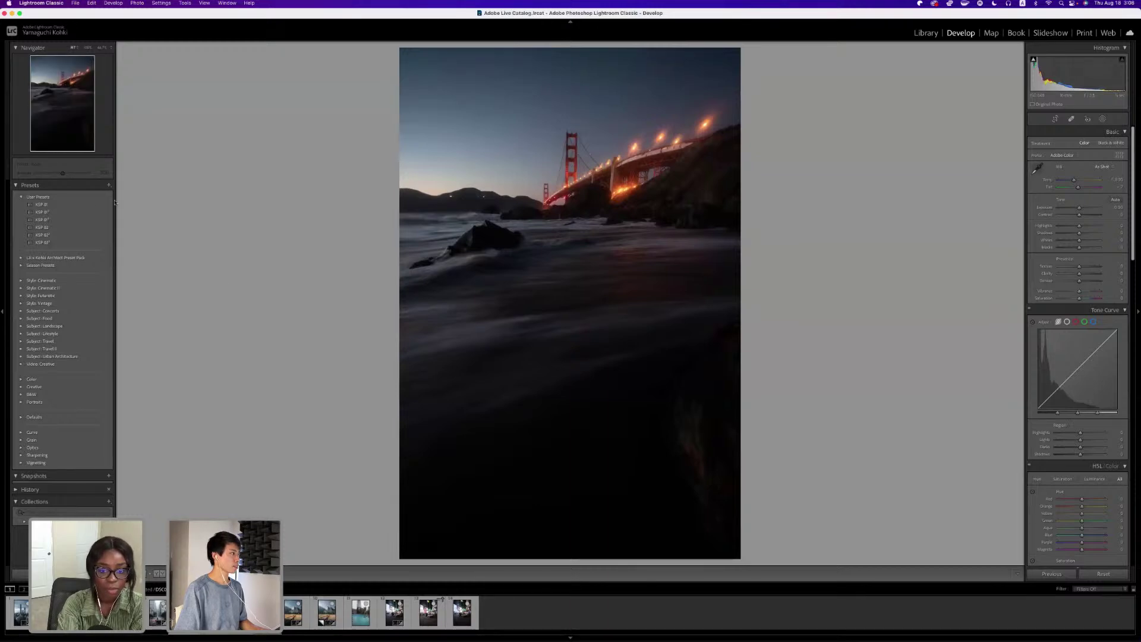
Reset the edits on the foggy San Francisco street photo and compare it with the Equinox pool photo as the reference image.
{"action": "left_click", "coordinate": [361, 613]}
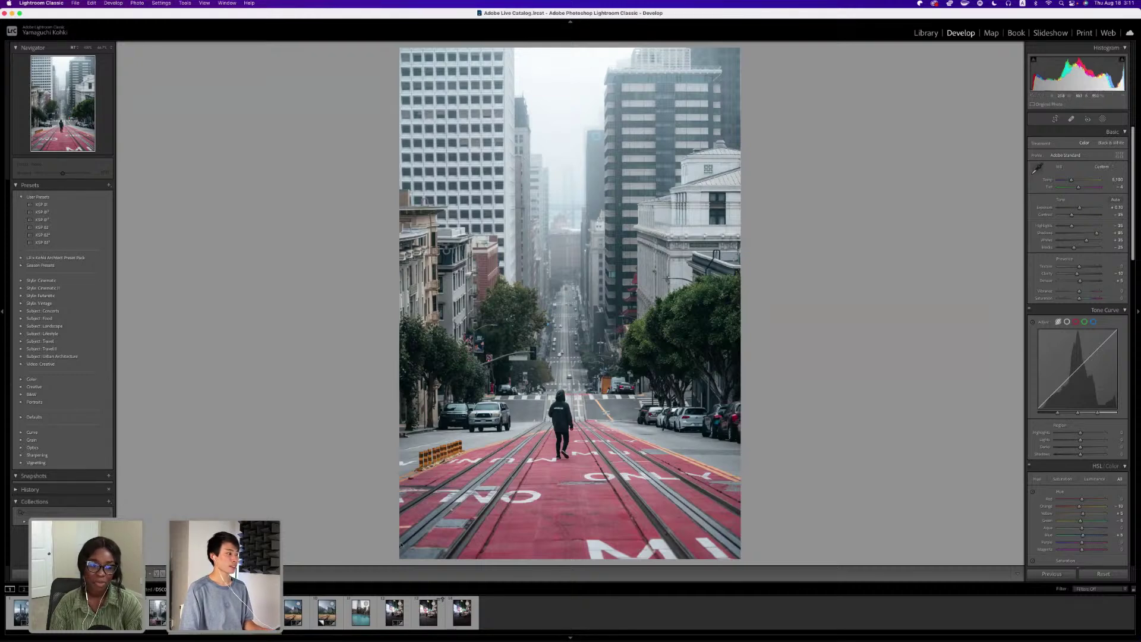
{"action": "left_click", "coordinate": [1104, 573]}
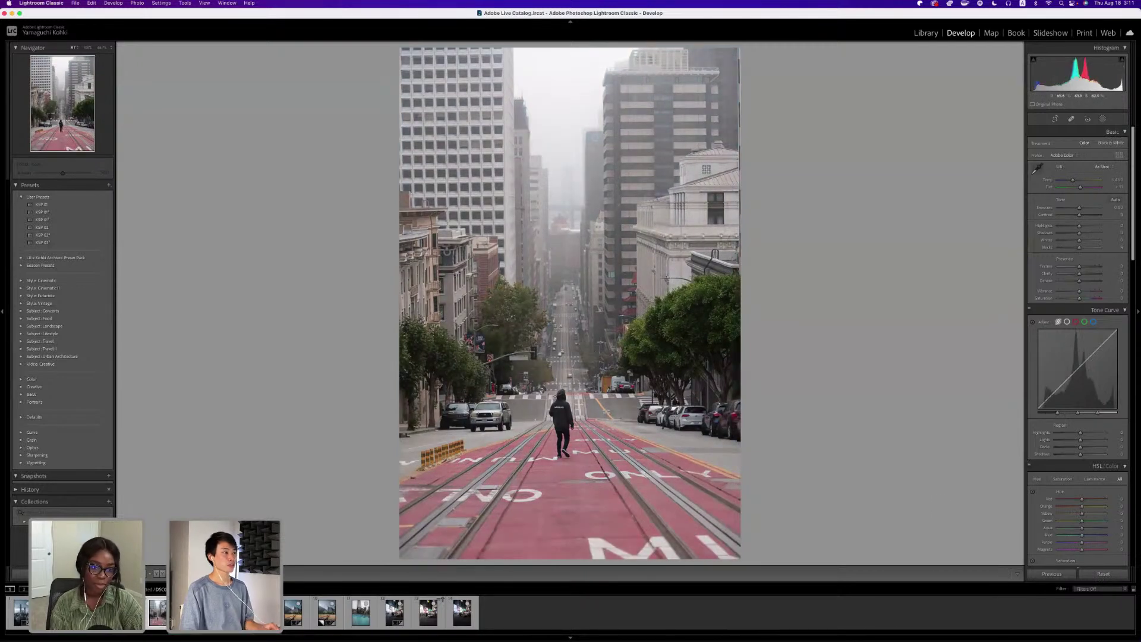
{"action": "left_click", "coordinate": [156, 575]}
{"action": "left_click", "coordinate": [146, 574]}
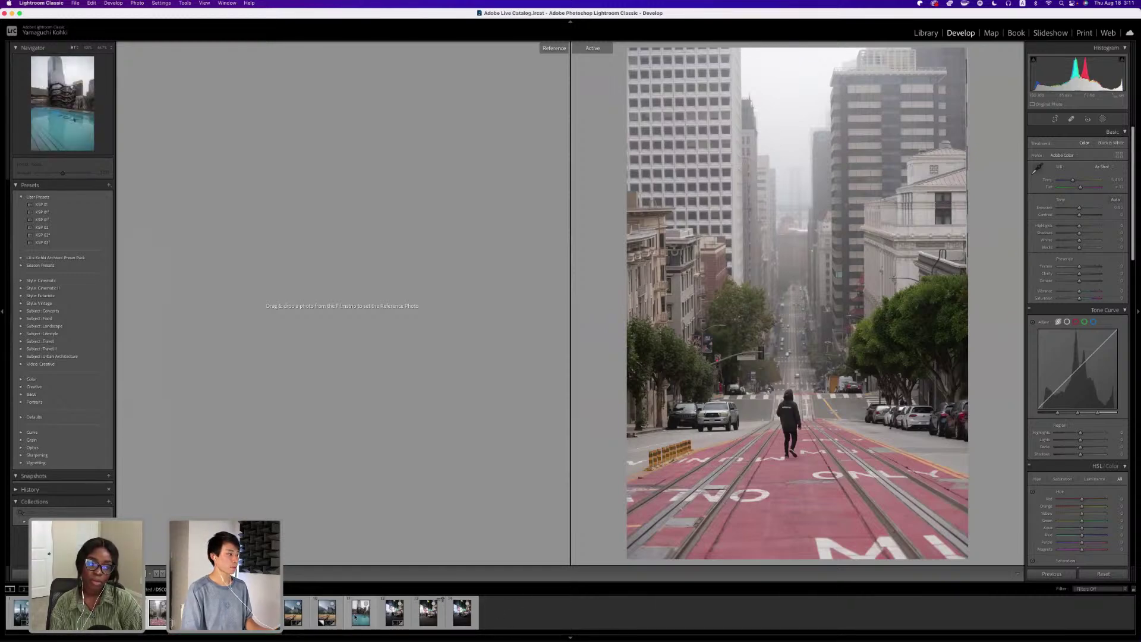
{"action": "left_click_drag", "start_coordinate": [361, 612], "coordinate": [400, 311]}
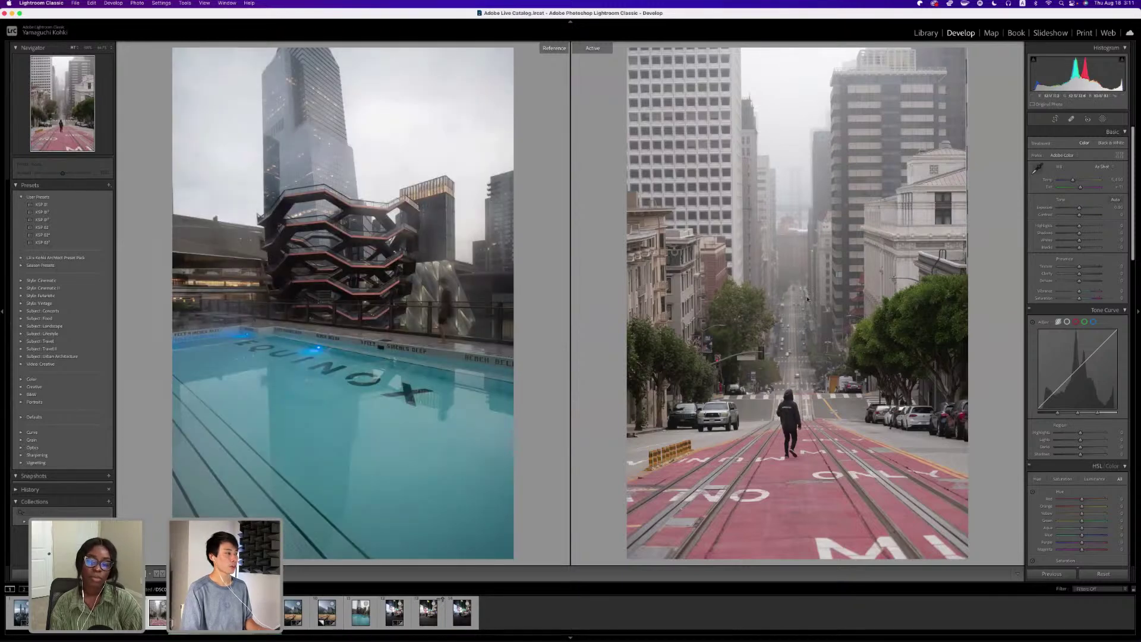
Try small aqua and blue hue shifts and a slight blue saturation reduction on the street photo.
{"action": "scroll", "coordinate": [1079, 357], "scroll_direction": "down", "scroll_amount": 5}
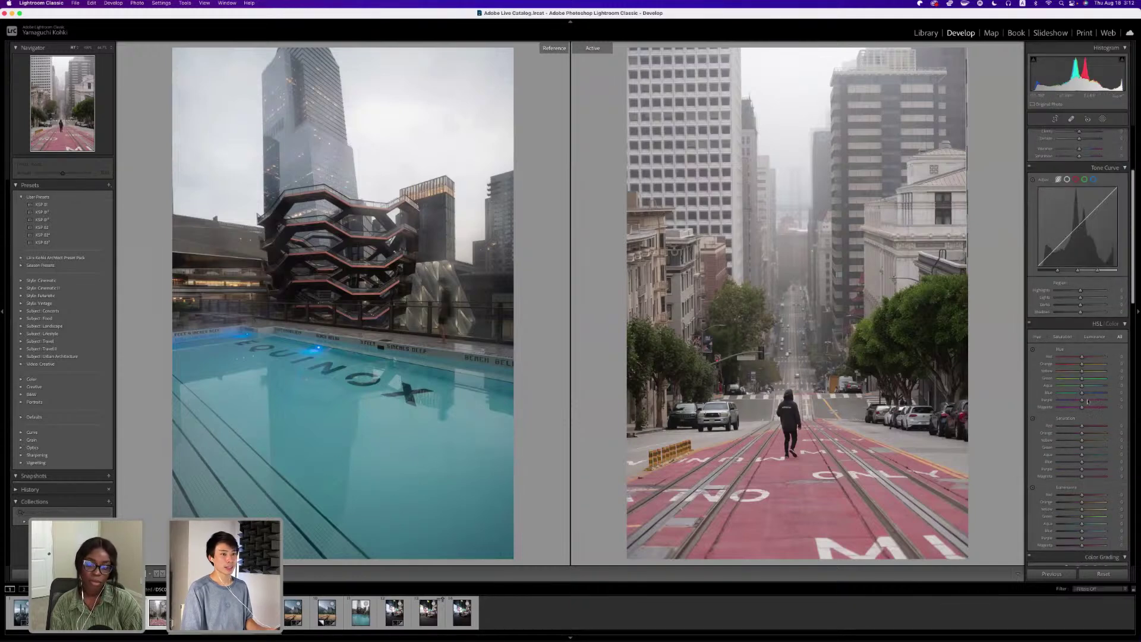
{"action": "left_click_drag", "start_coordinate": [1085, 389], "coordinate": [1078, 395]}
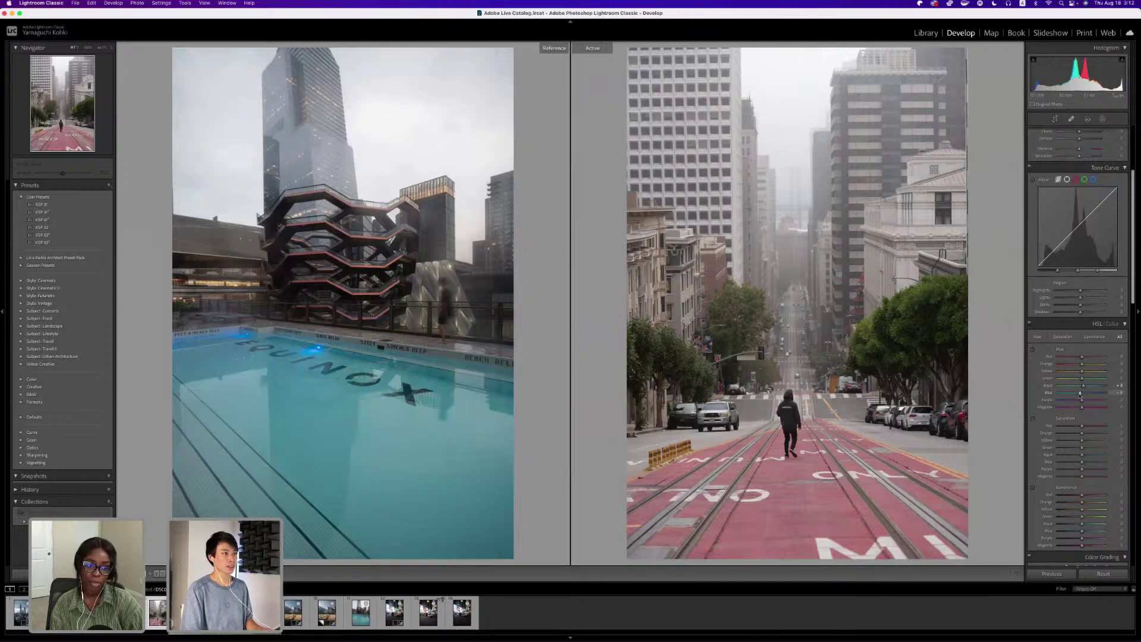
{"action": "scroll", "coordinate": [1082, 457], "scroll_direction": "down", "scroll_amount": 1}
{"action": "left_click_drag", "start_coordinate": [1083, 453], "coordinate": [1079, 452]}
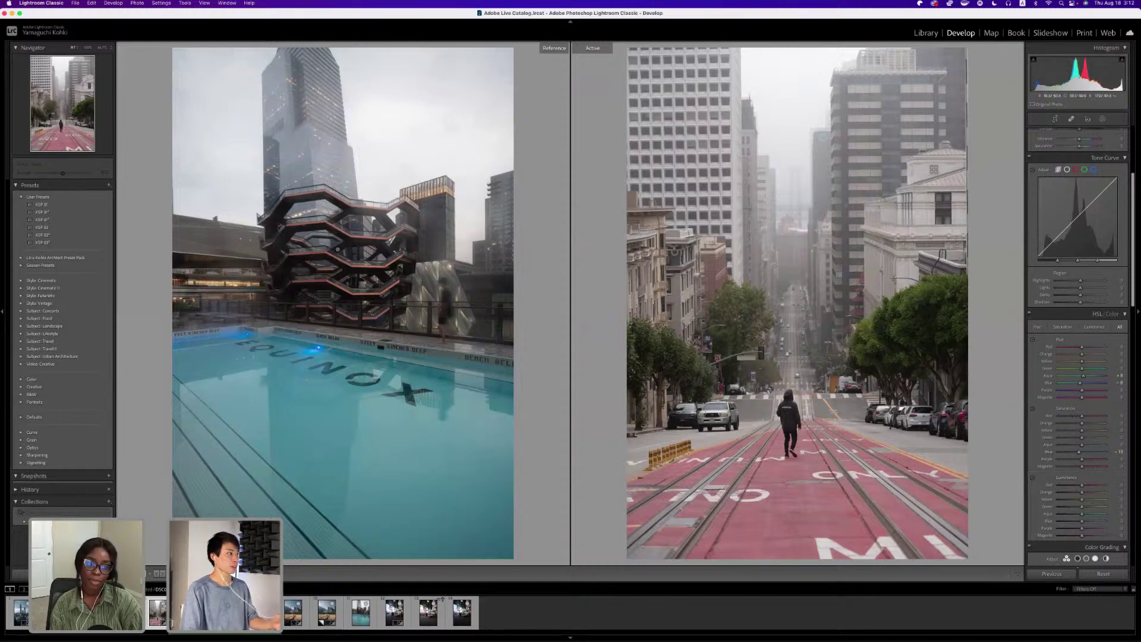
{"action": "scroll", "coordinate": [1072, 351], "scroll_direction": "down", "scroll_amount": 1}
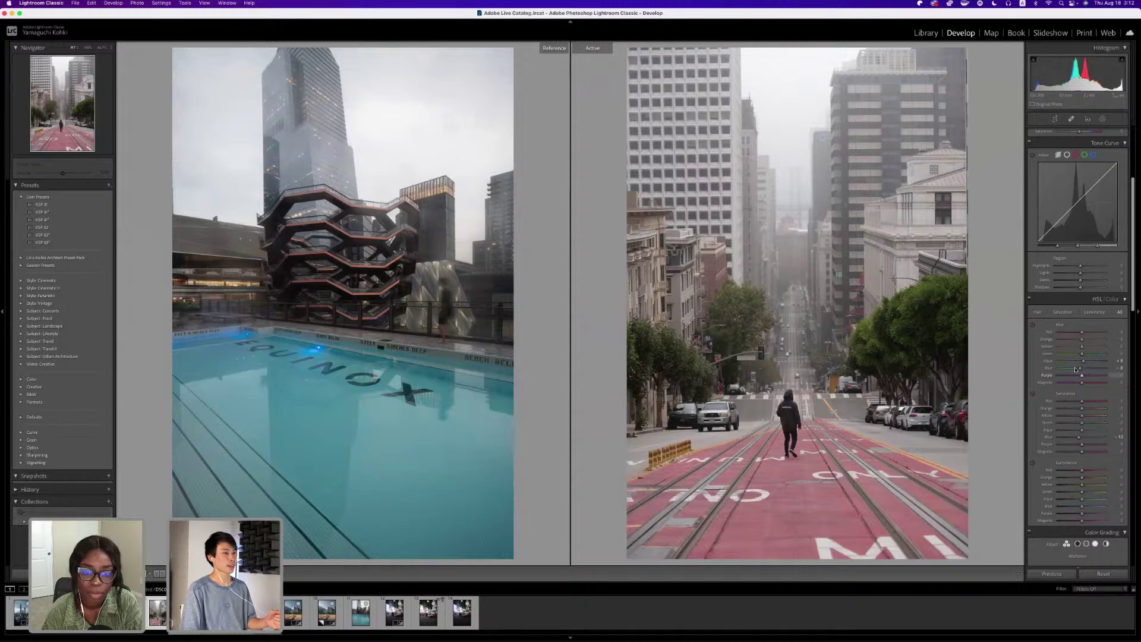
Try a slight shadow tint on the street photo with Color Grading and bring it back to neutral.
{"action": "scroll", "coordinate": [1077, 368], "scroll_direction": "down", "scroll_amount": 8}
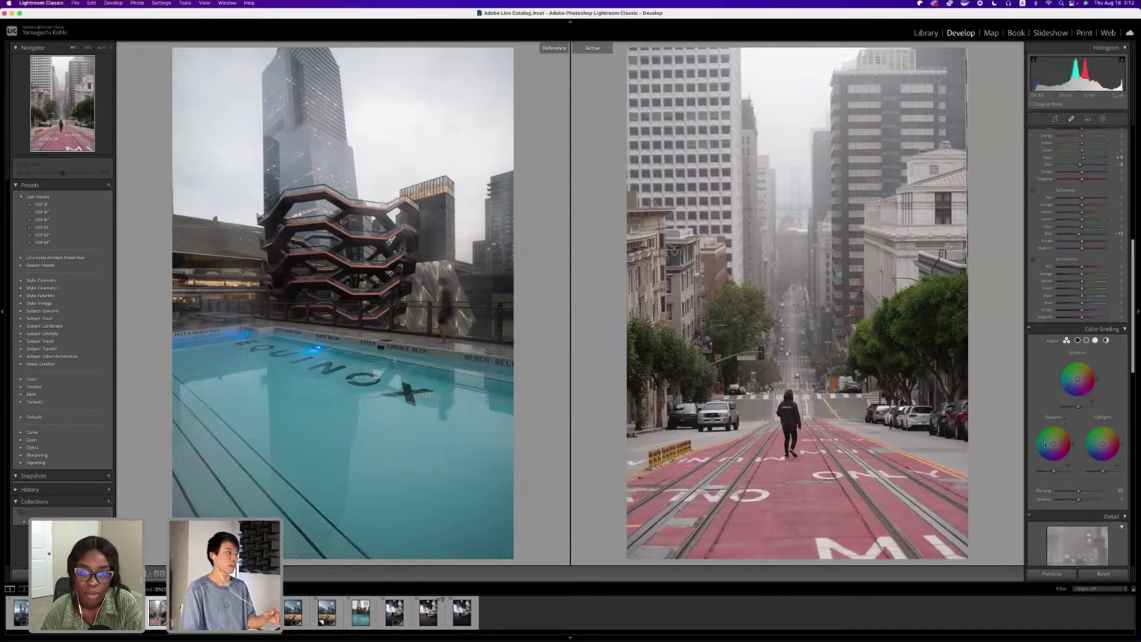
{"action": "left_click_drag", "start_coordinate": [1054, 442], "coordinate": [1054, 442]}
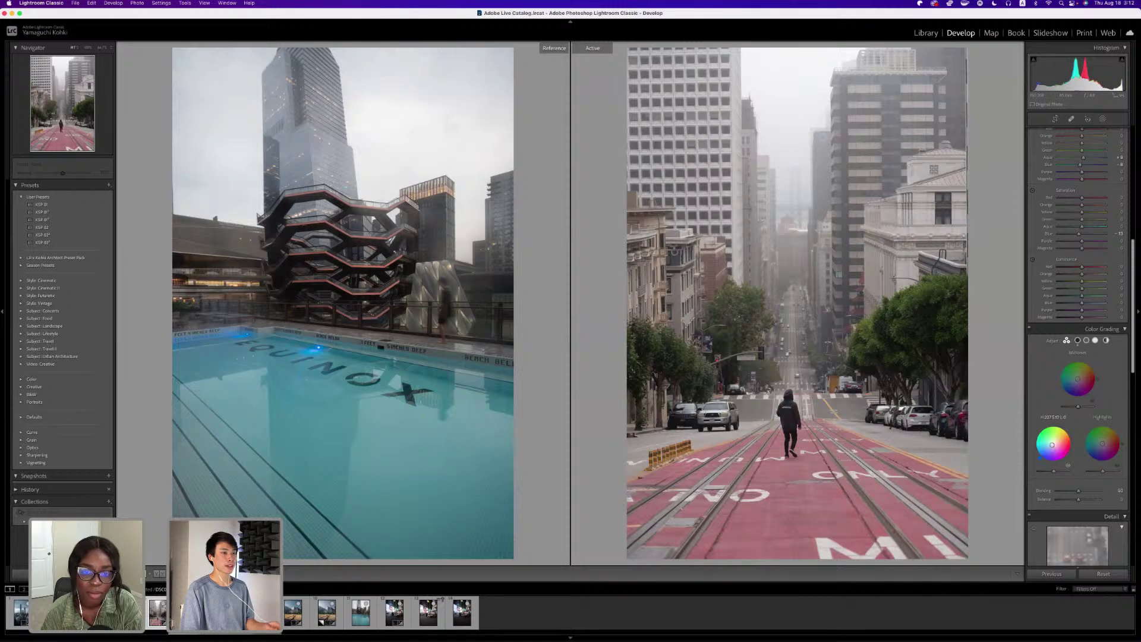
{"action": "left_click_drag", "start_coordinate": [1052, 445], "coordinate": [1055, 444]}
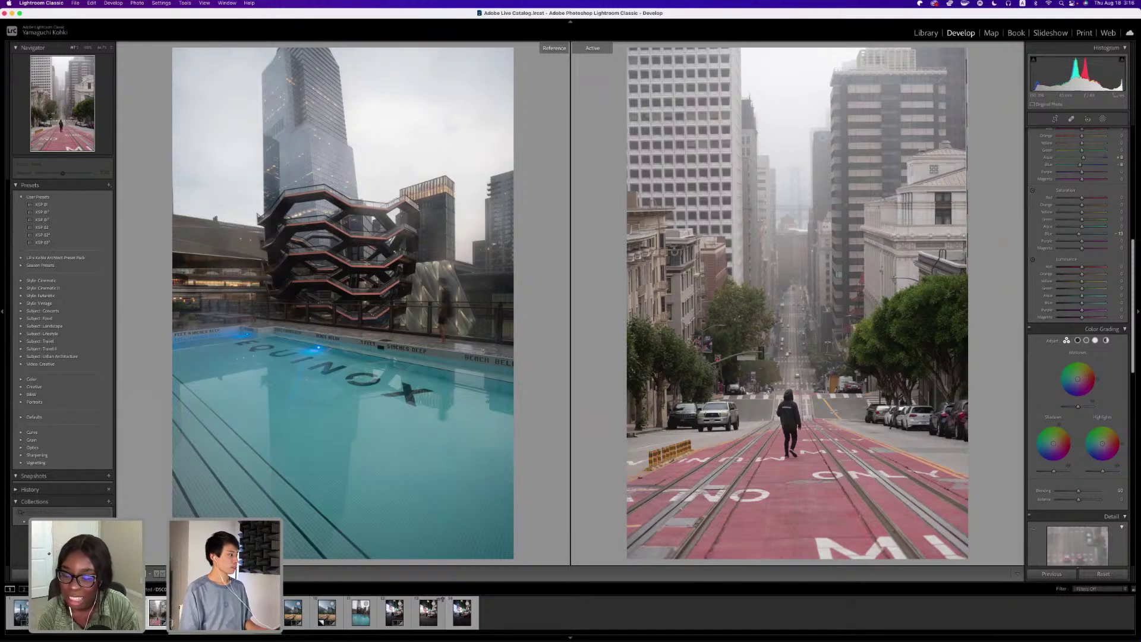
Leave the reference comparison and restore the finished edit on the San Francisco street photo.
{"action": "key", "text": "shift+r"}
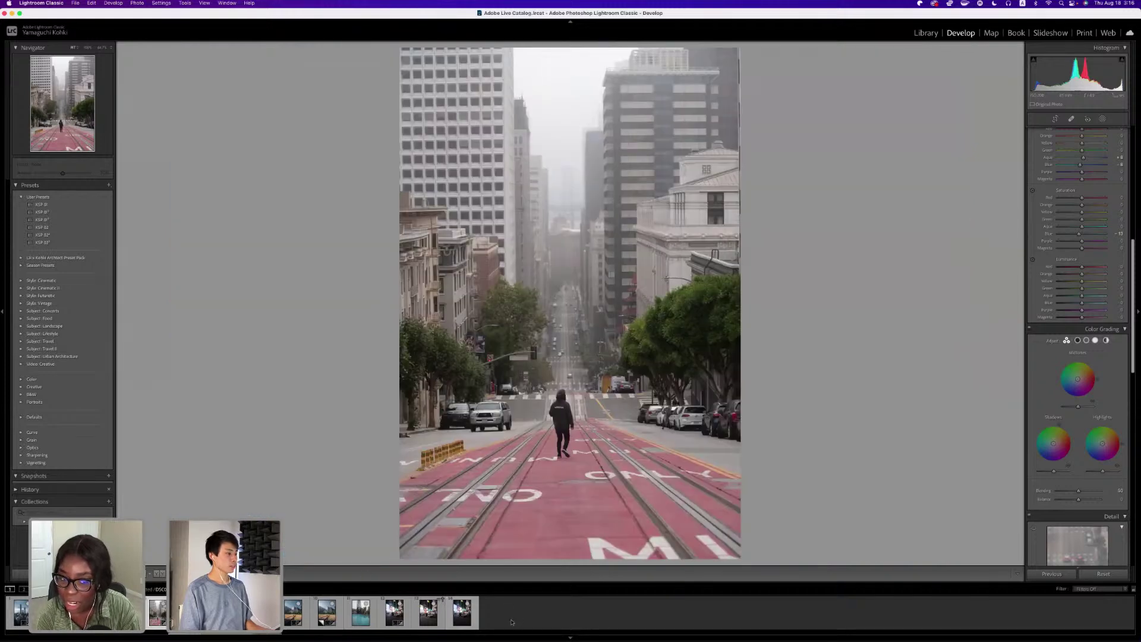
{"action": "left_click", "coordinate": [512, 623]}
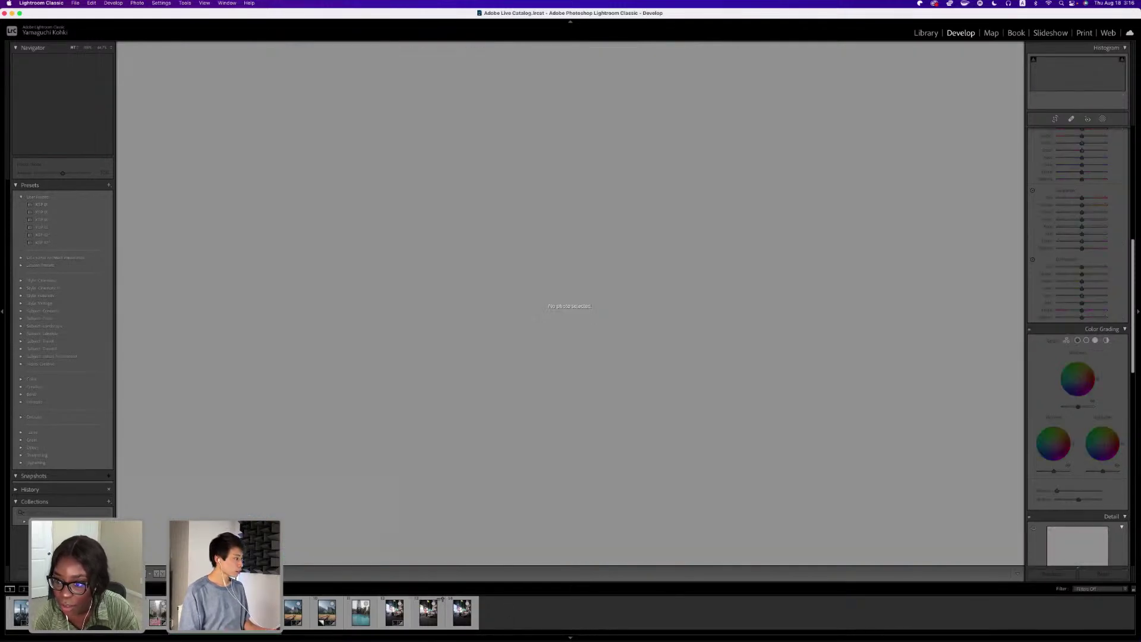
{"action": "key", "text": "super+z"}
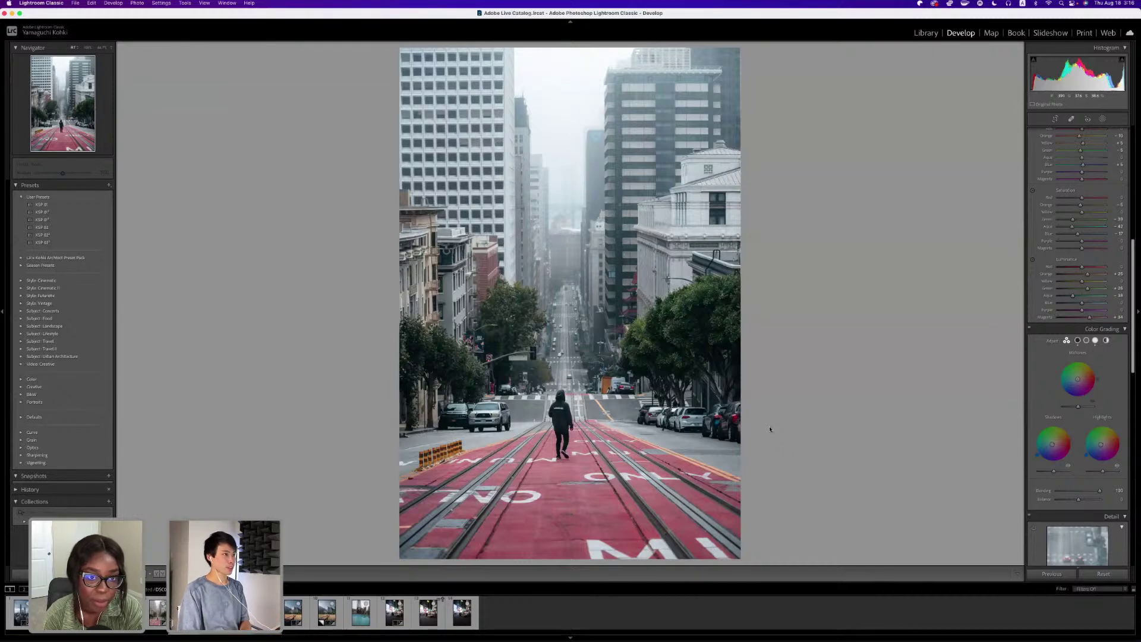
{"action": "key", "text": "super+z"}
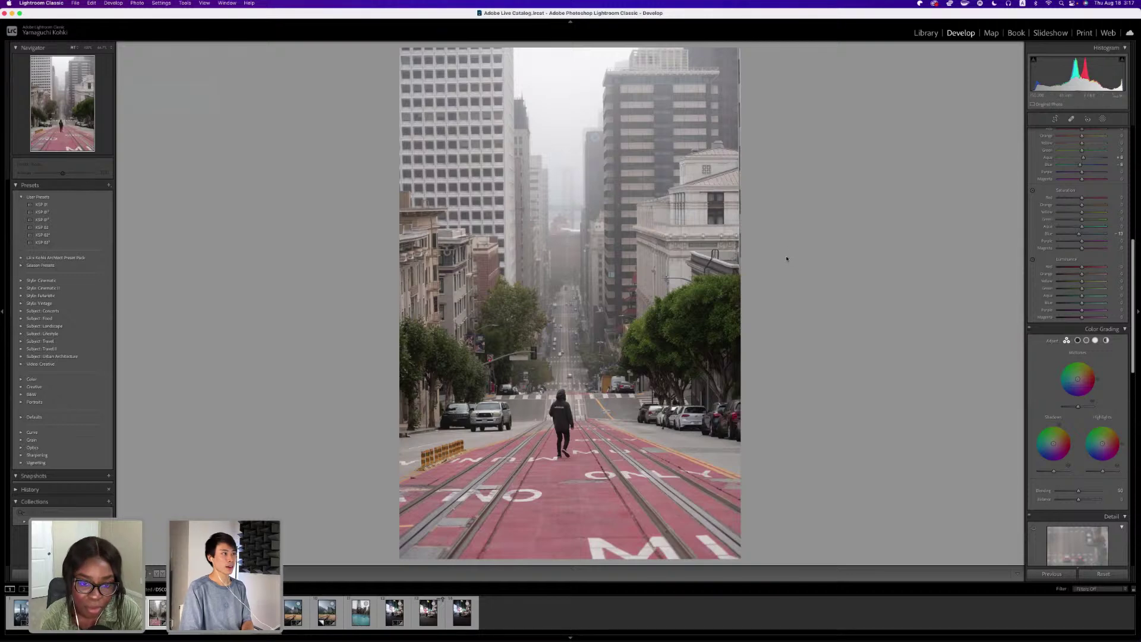
{"action": "key", "text": "super+shift+v"}
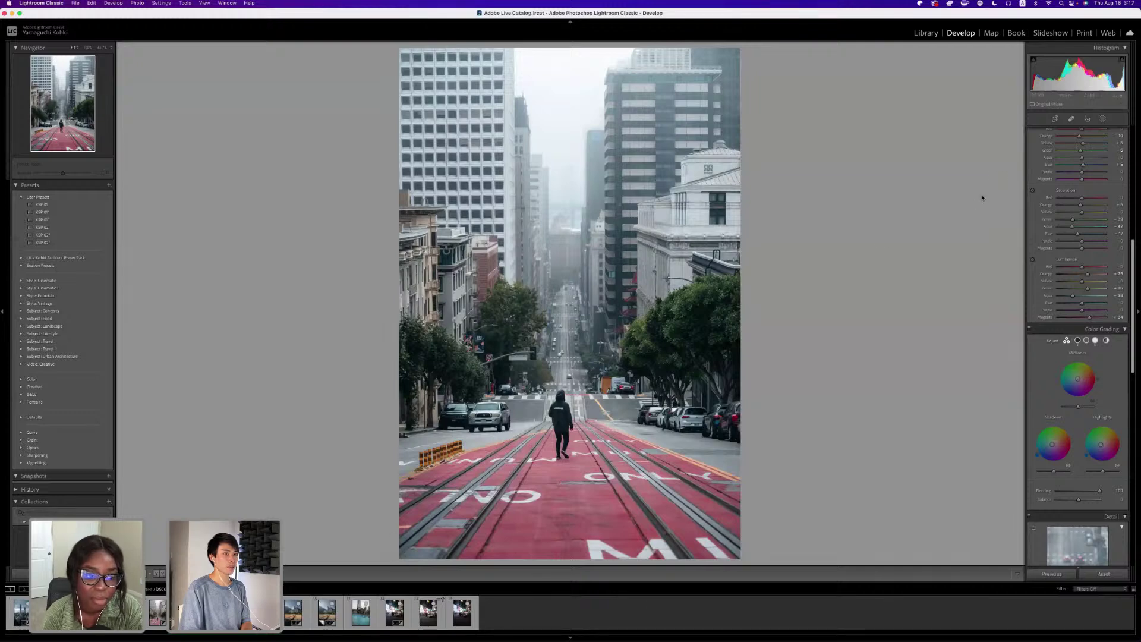
Examine the street photo's masks by hiding and showing the effect of Mask 2.
{"action": "left_click", "coordinate": [1103, 118]}
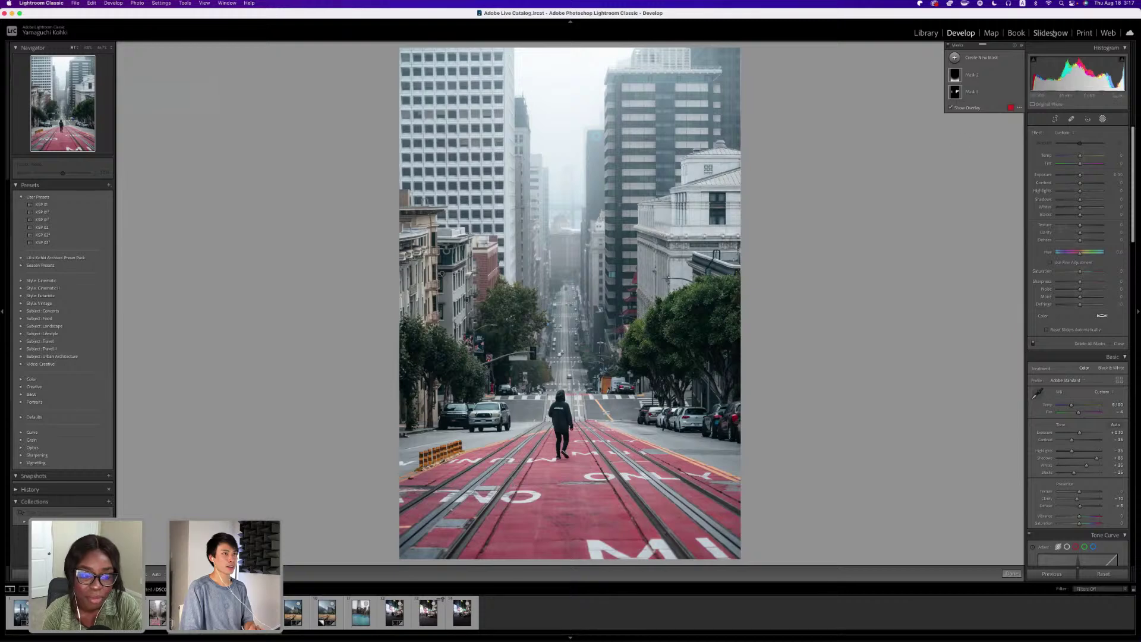
{"action": "mouse_move", "coordinate": [1018, 77]}
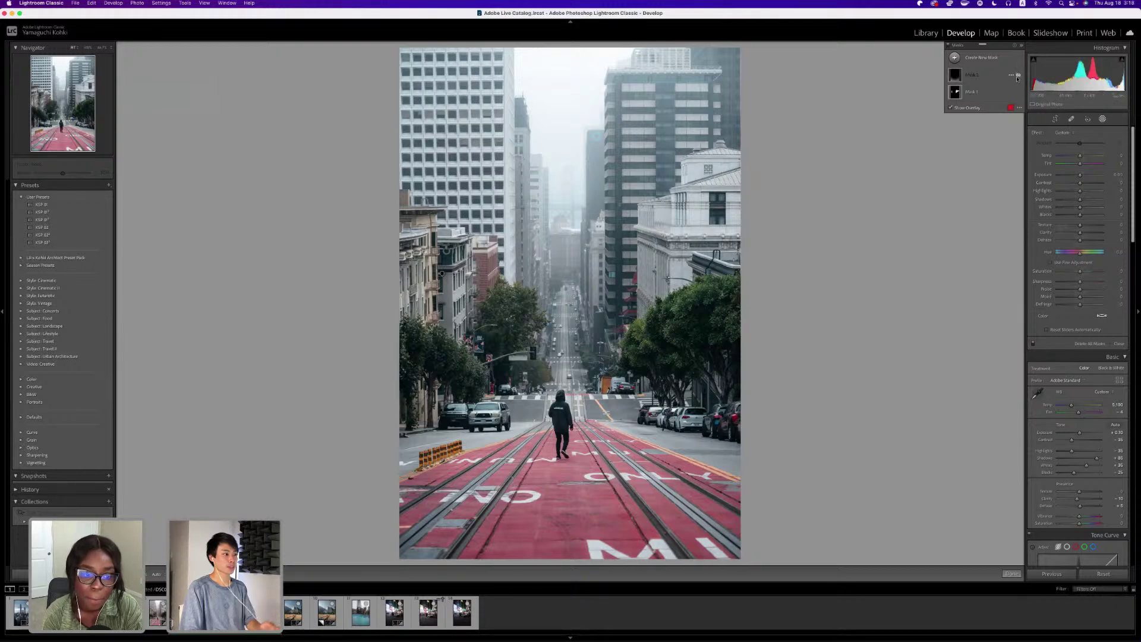
{"action": "left_click", "coordinate": [1017, 78]}
{"action": "left_click", "coordinate": [1018, 77]}
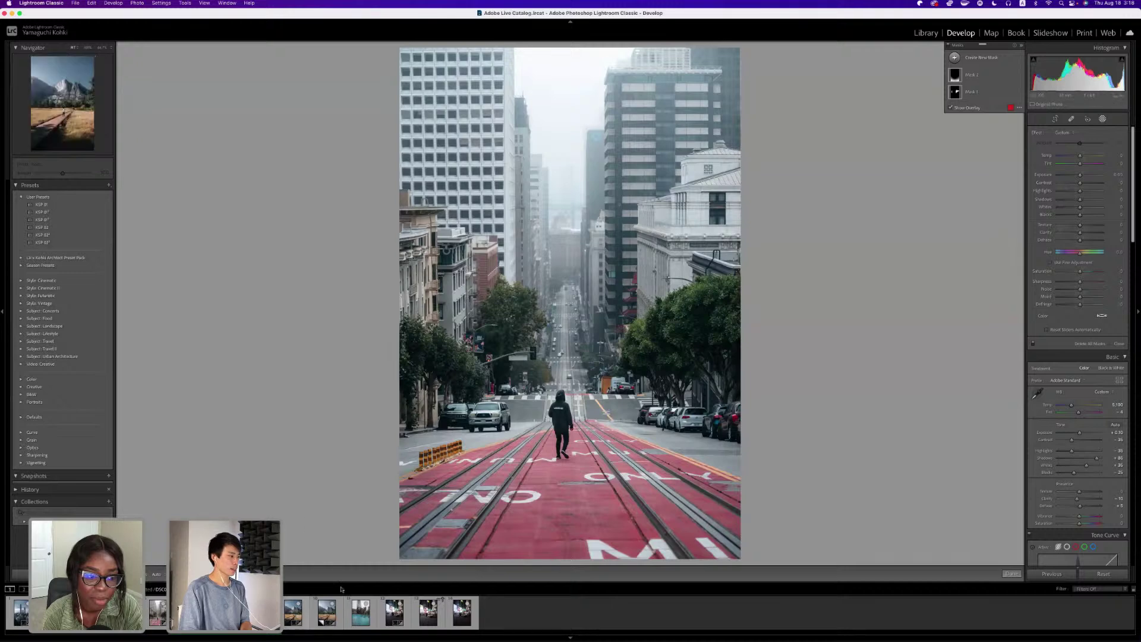
Open the edited photo of the mountain meadow boardwalk and view it side by side before and after editing.
{"action": "left_click", "coordinate": [293, 612]}
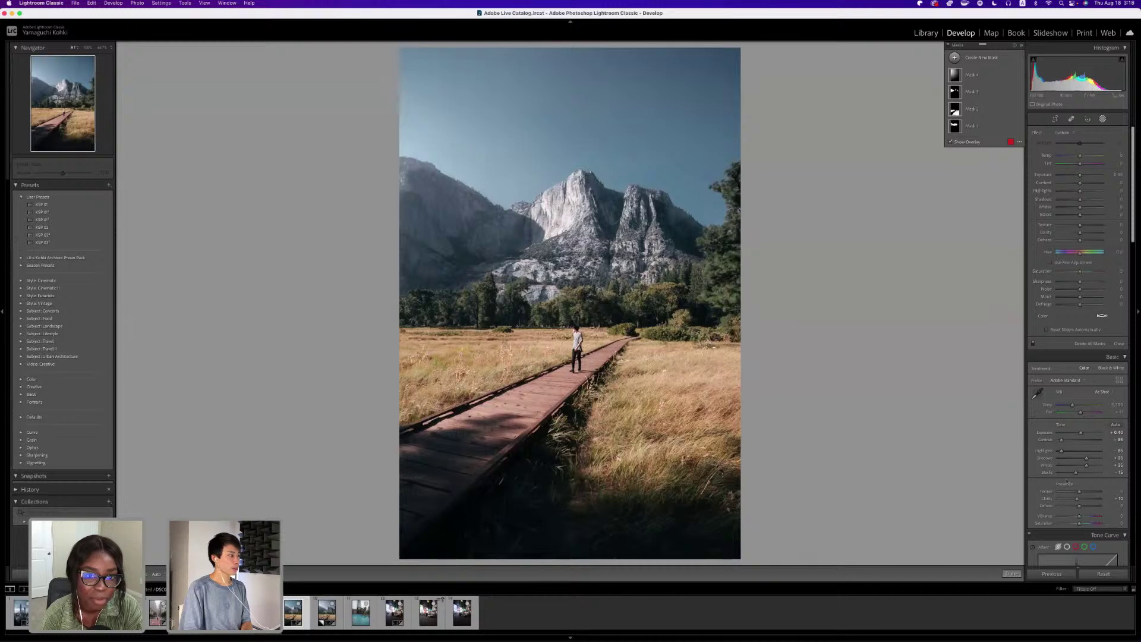
{"action": "left_click", "coordinate": [1012, 573]}
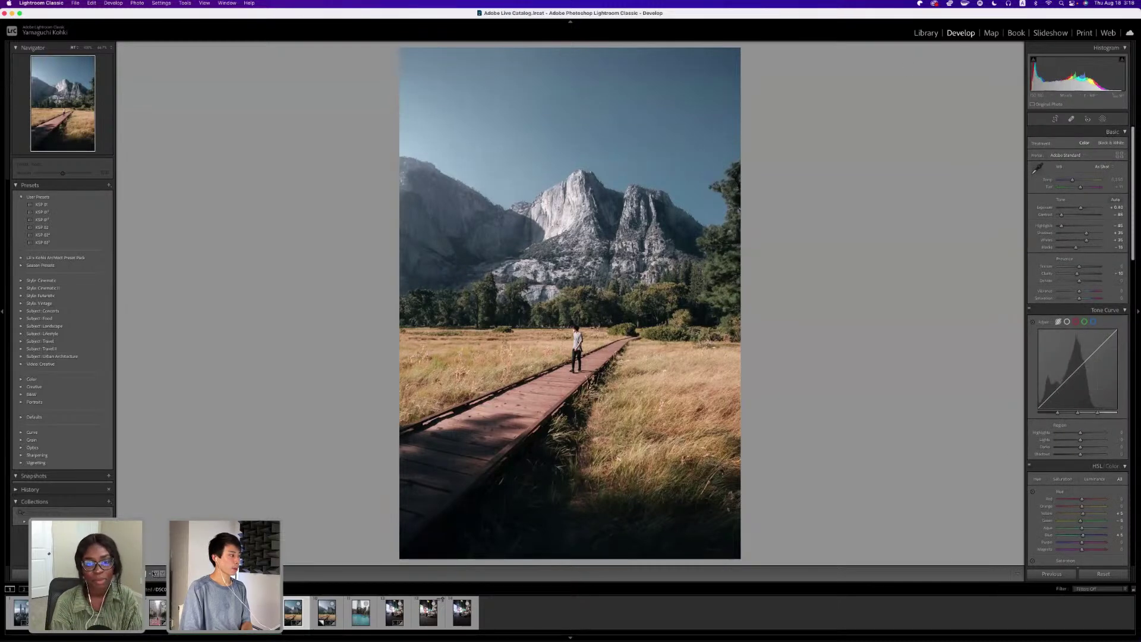
{"action": "key", "text": "y"}
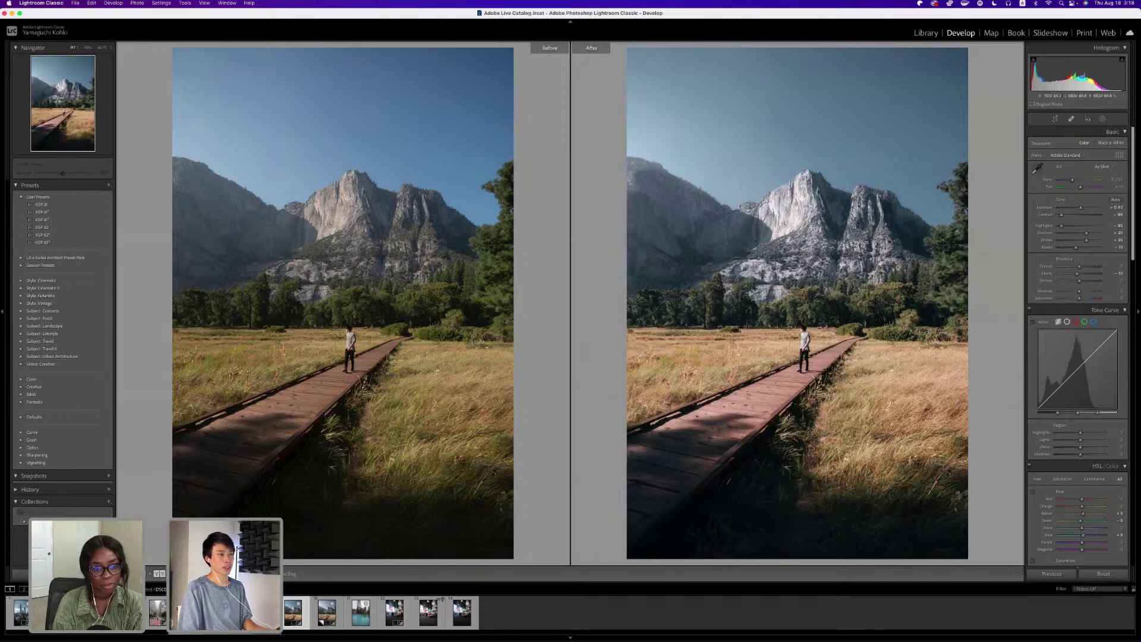
Examine the meadow photo's local adjustments by hiding and showing Mask 3 and Mask 1.
{"action": "left_click", "coordinate": [1102, 119]}
{"action": "left_click", "coordinate": [1002, 92]}
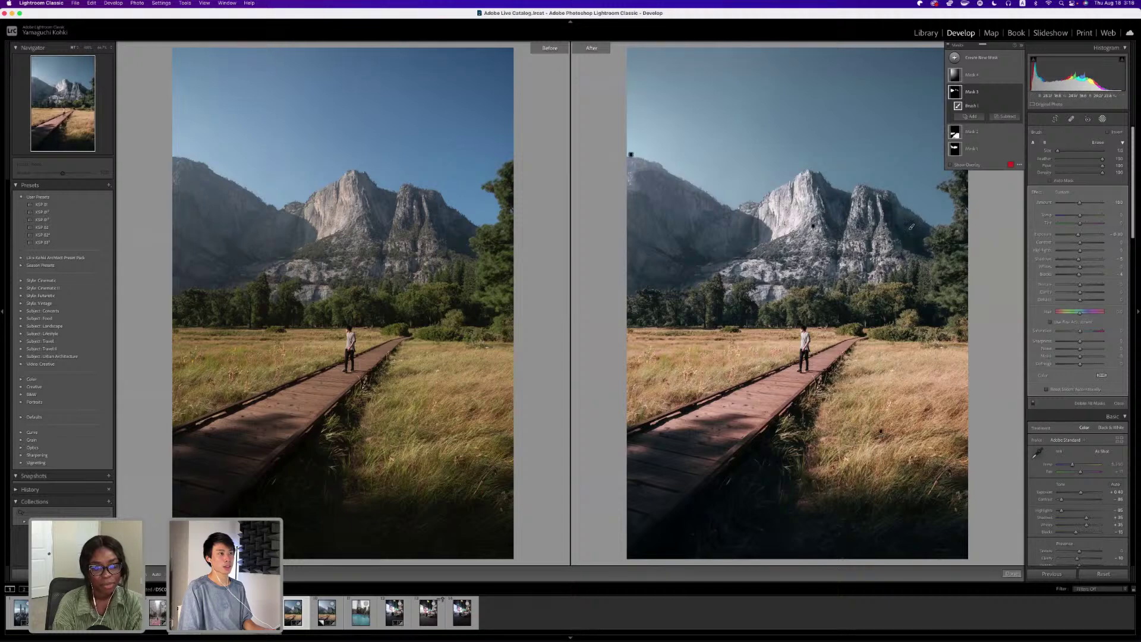
{"action": "left_click", "coordinate": [1017, 93]}
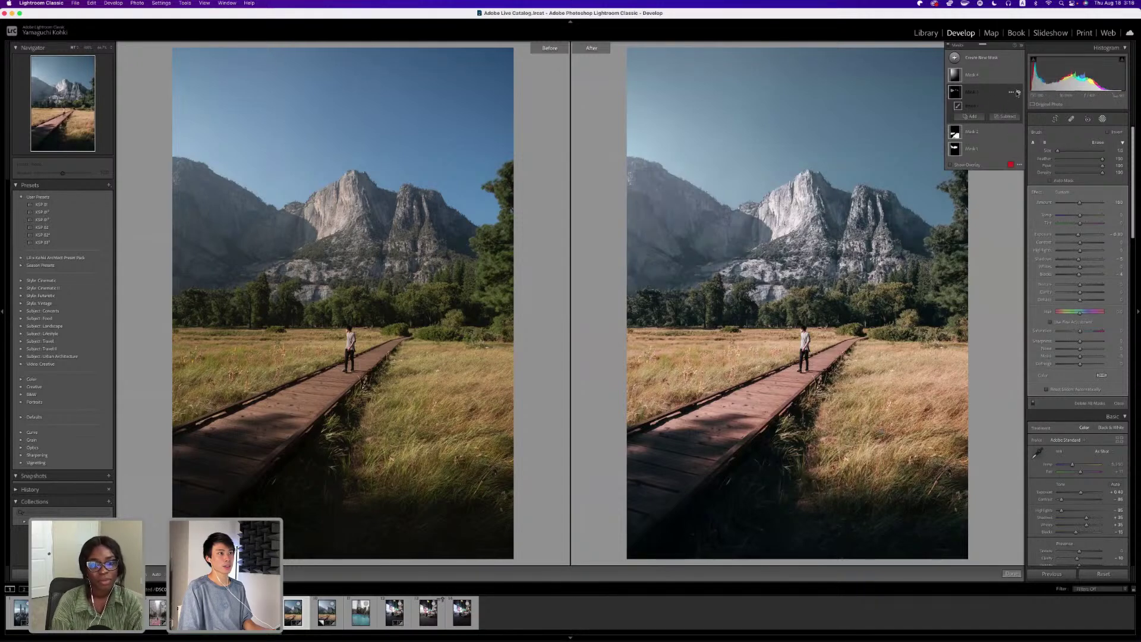
{"action": "left_click", "coordinate": [1018, 93]}
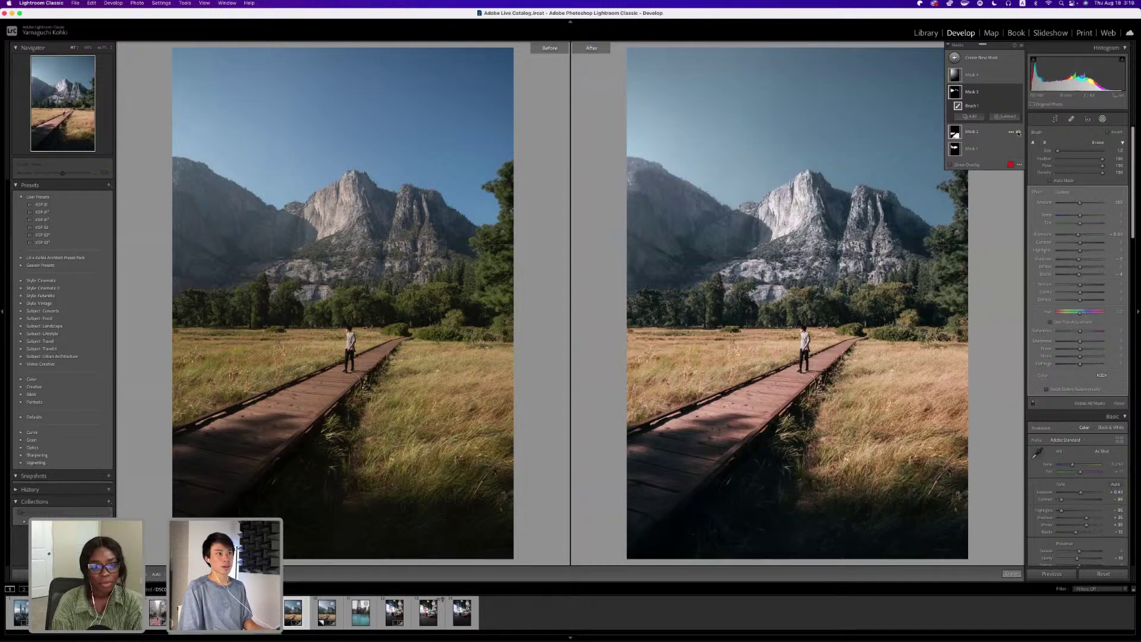
{"action": "left_click", "coordinate": [1019, 149]}
{"action": "left_click", "coordinate": [1018, 150]}
{"action": "left_click", "coordinate": [1018, 150]}
{"action": "left_click", "coordinate": [1018, 149]}
{"action": "left_click", "coordinate": [1019, 150]}
{"action": "left_click", "coordinate": [1018, 150]}
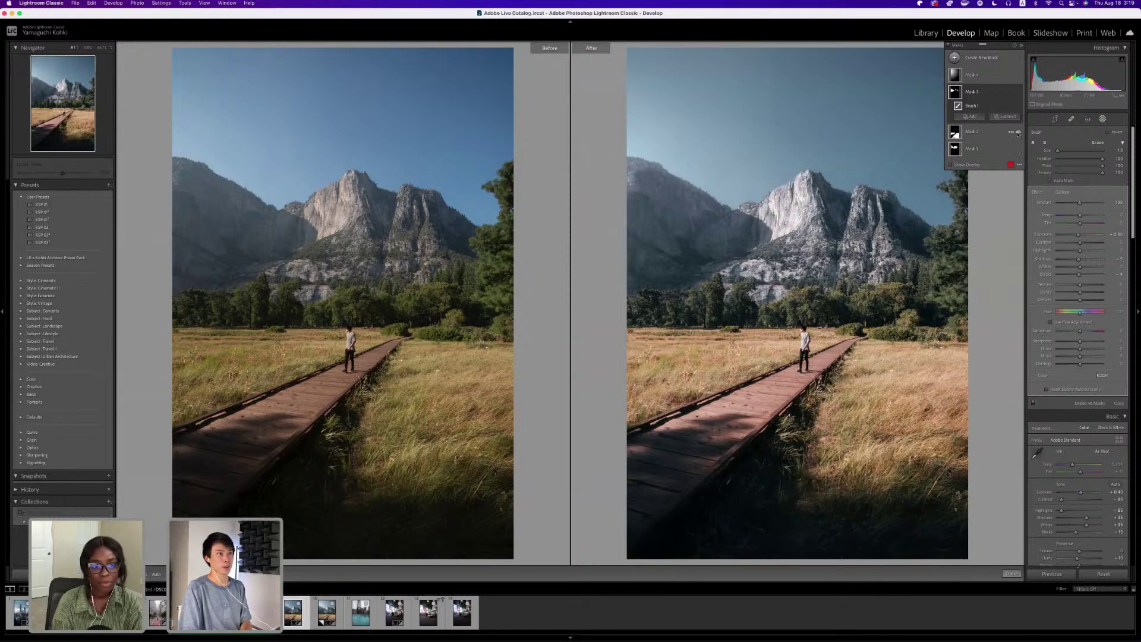
Hide and show Mask 2 repeatedly to check its effect on the meadow's foreground, and leave masking.
{"action": "left_click", "coordinate": [1018, 134]}
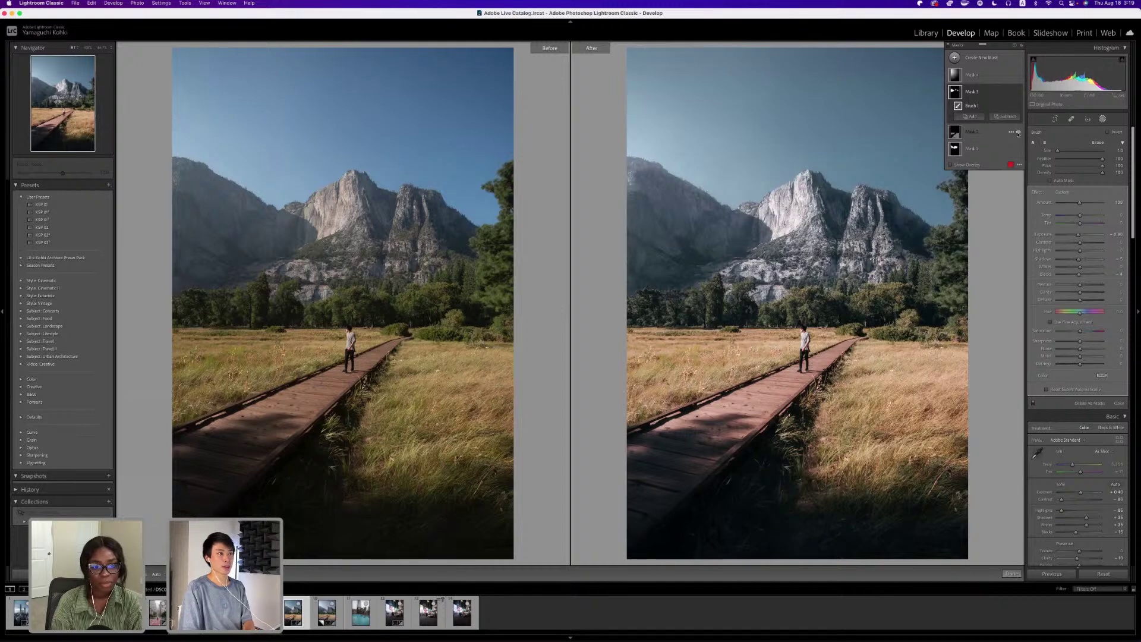
{"action": "left_click", "coordinate": [1018, 133]}
{"action": "left_click", "coordinate": [1018, 134]}
{"action": "left_click", "coordinate": [1018, 134]}
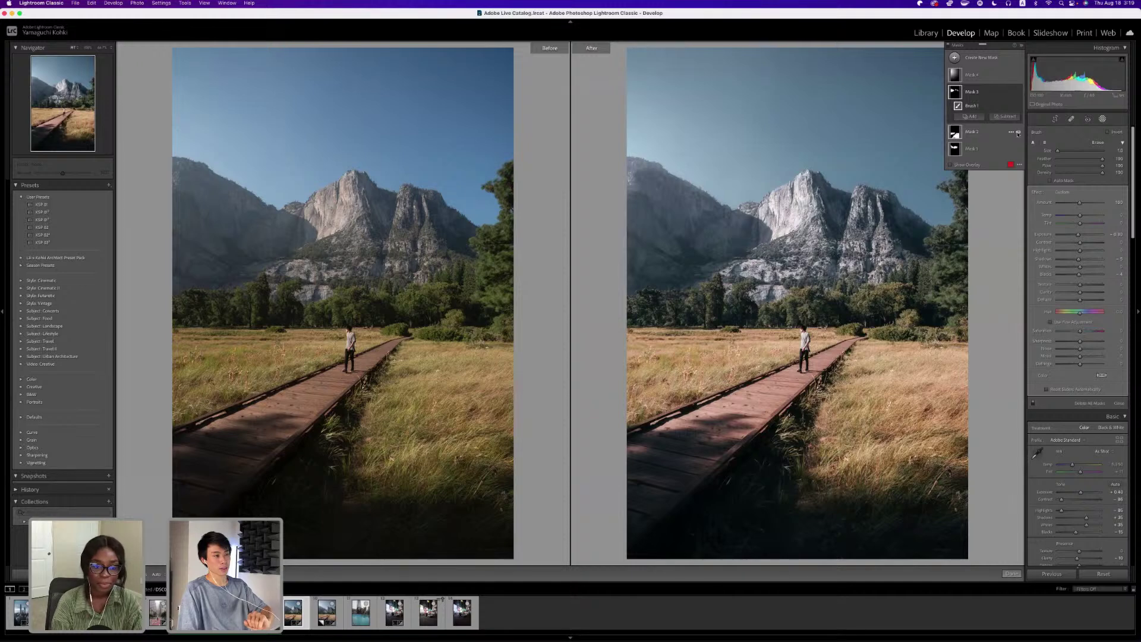
{"action": "left_click", "coordinate": [1018, 133]}
{"action": "left_click", "coordinate": [1018, 133]}
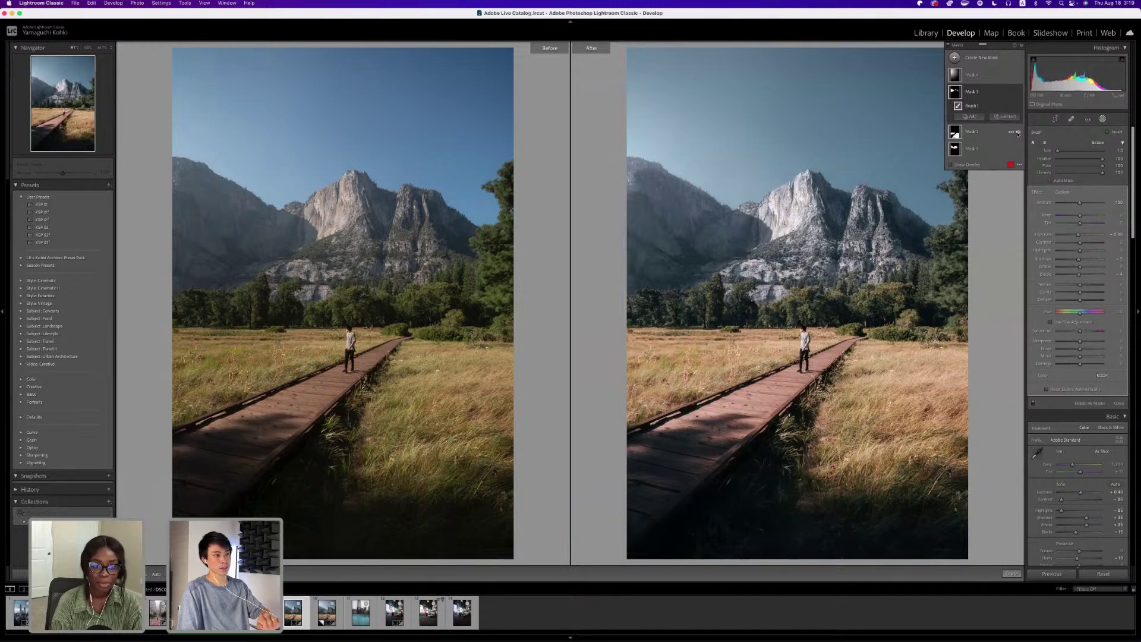
{"action": "left_click", "coordinate": [1018, 134]}
{"action": "left_click", "coordinate": [1018, 133]}
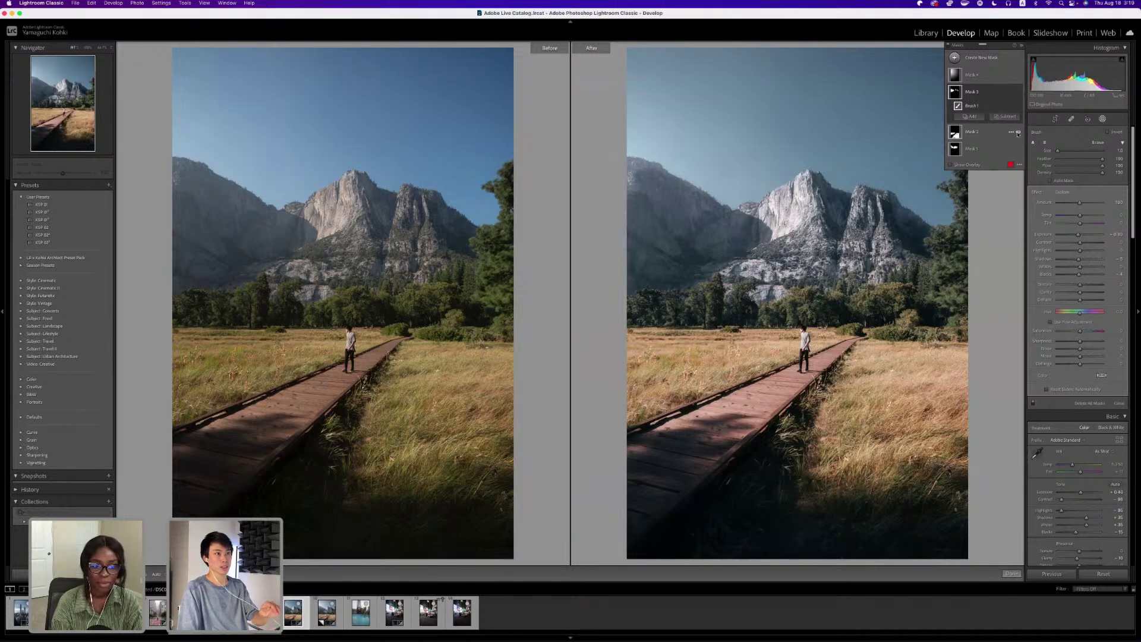
{"action": "left_click", "coordinate": [1012, 573]}
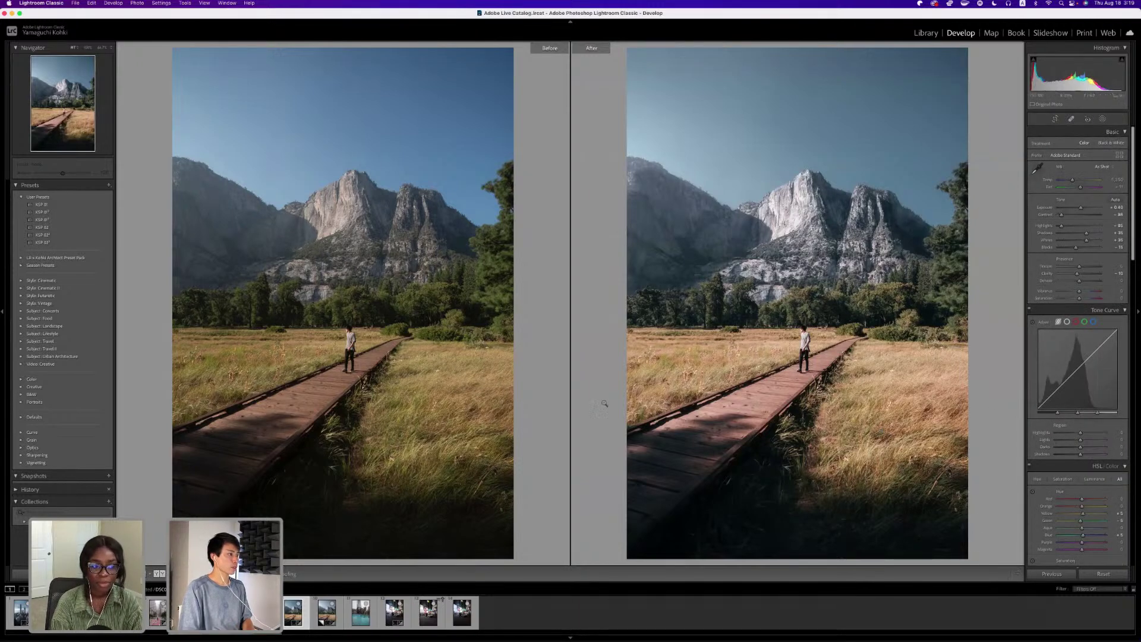
Leave the meadow comparison, open the rooftop pool photo, and show all catalog photographs as a Library grid.
{"action": "key", "text": "y"}
{"action": "left_click", "coordinate": [361, 612]}
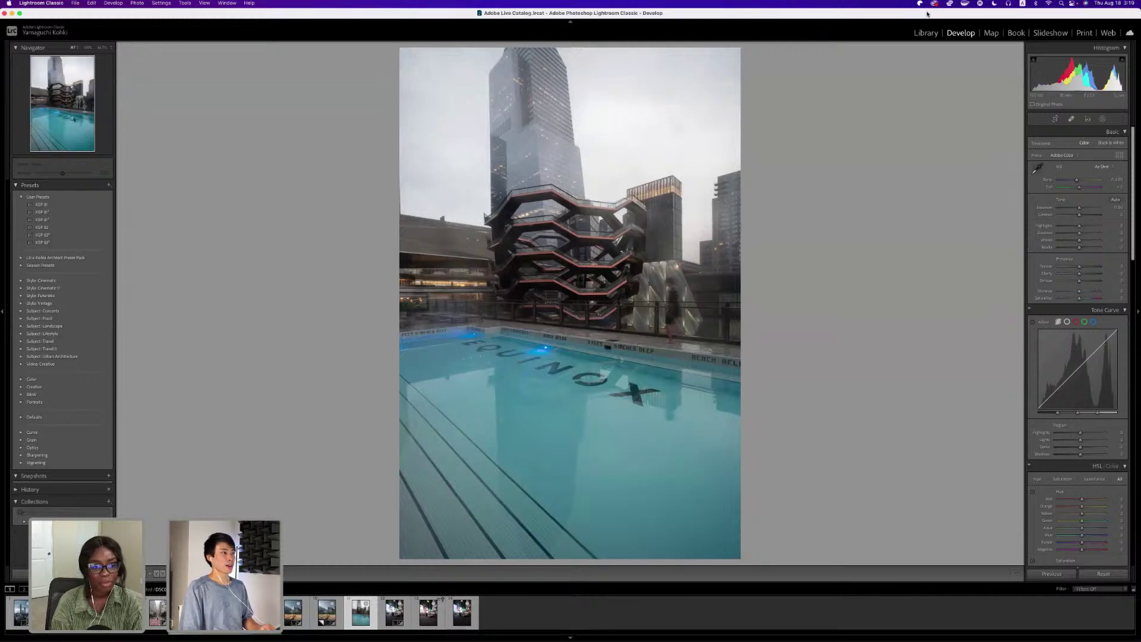
{"action": "left_click", "coordinate": [926, 33]}
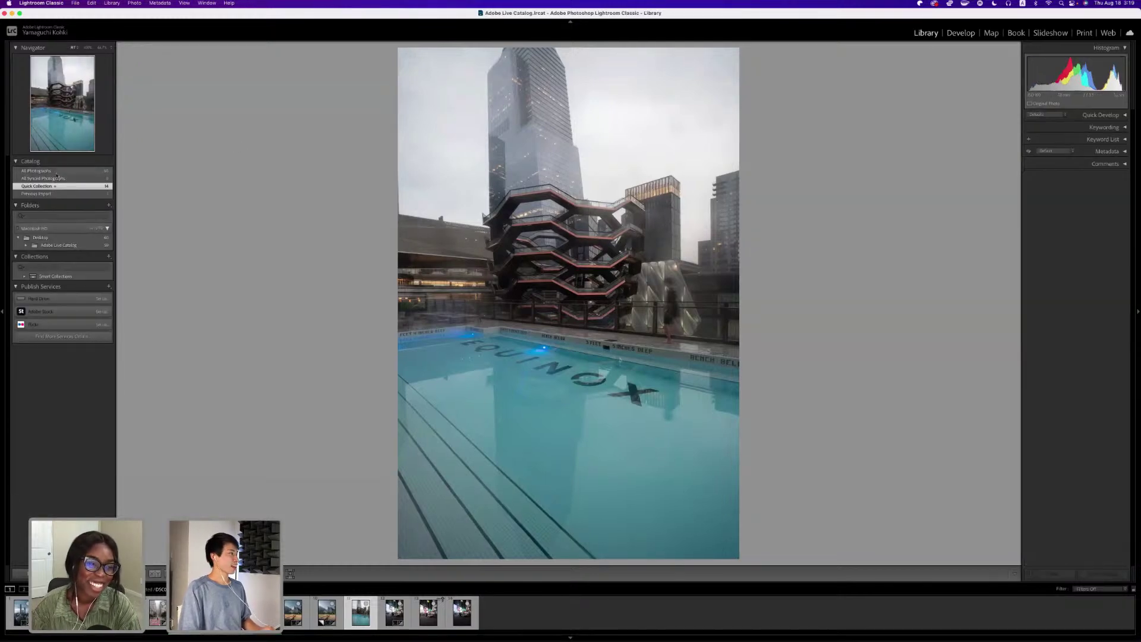
{"action": "key", "text": "g"}
{"action": "left_click", "coordinate": [57, 172]}
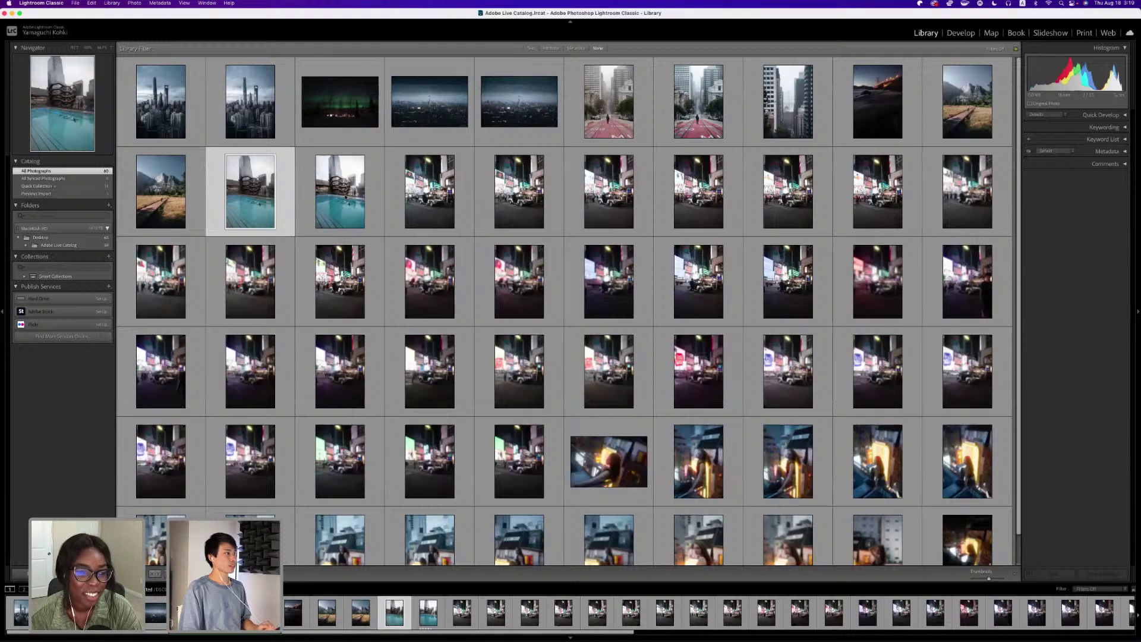
Enlarge the edited rooftop pool photo and compare it with the unedited version.
{"action": "double_click", "coordinate": [347, 198]}
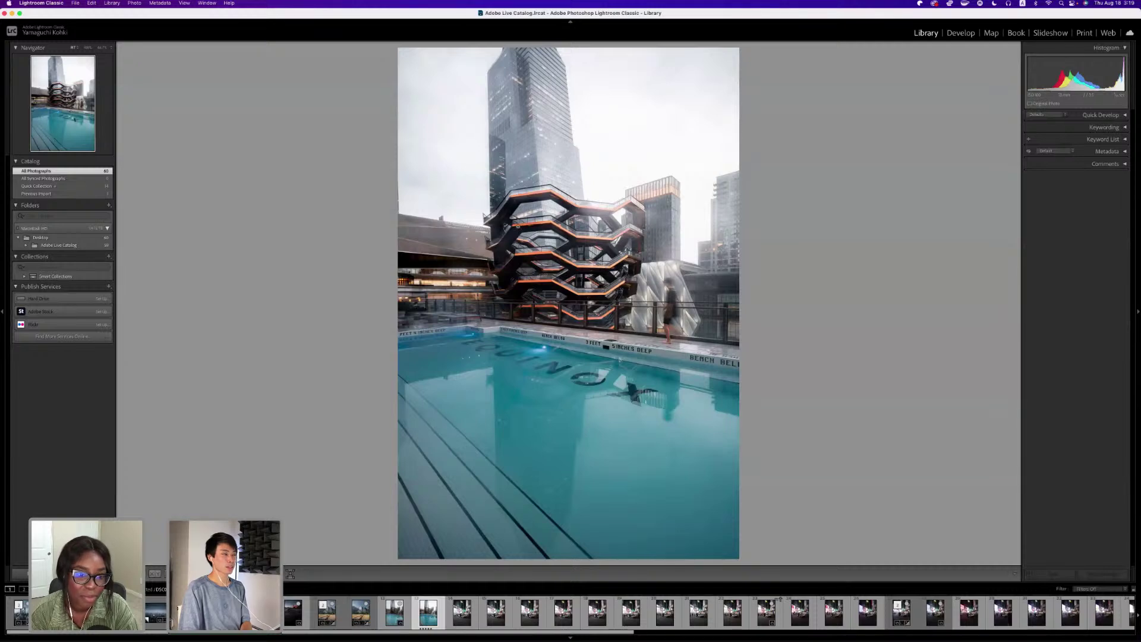
{"action": "key", "text": "Left"}
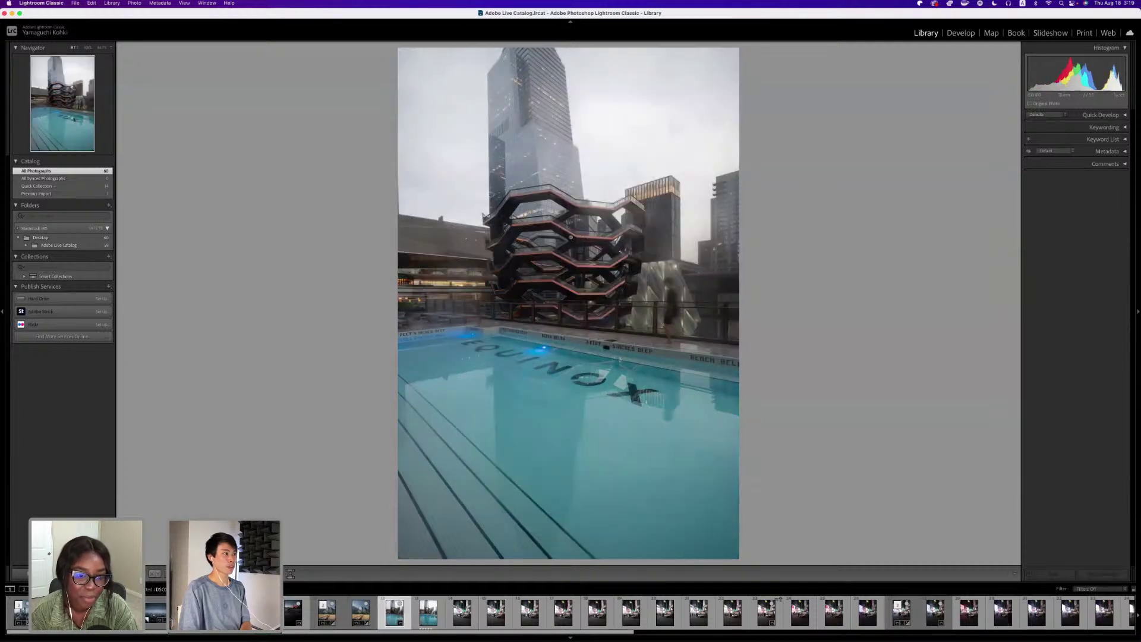
{"action": "key", "text": "Right"}
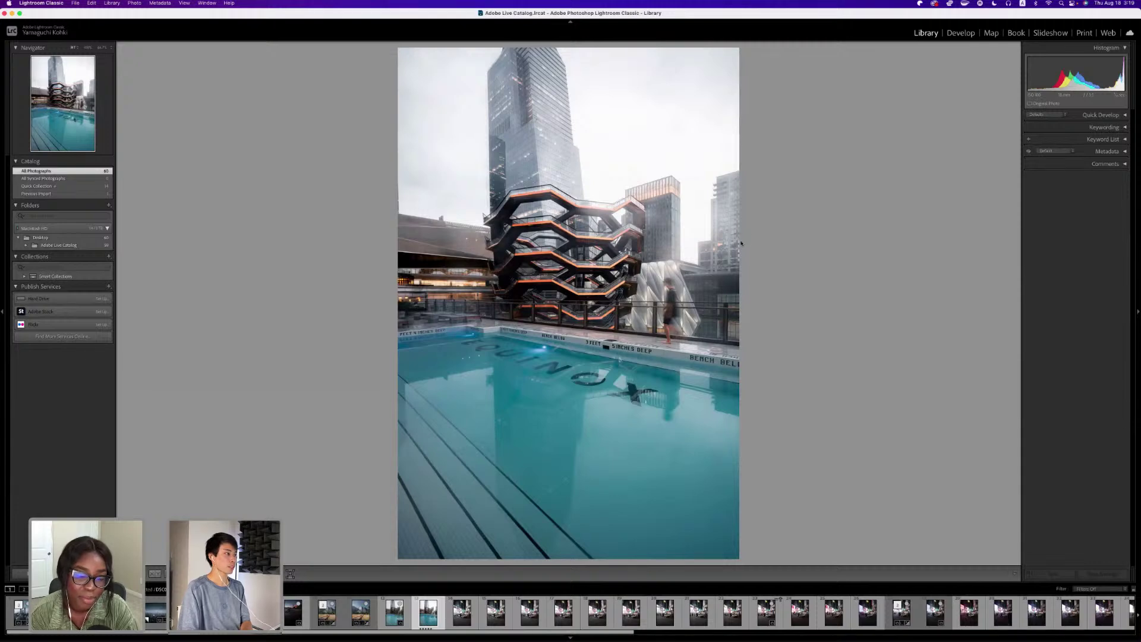
Return to the Quick Collection and compare the night street car frames at full view.
{"action": "key", "text": "super+b"}
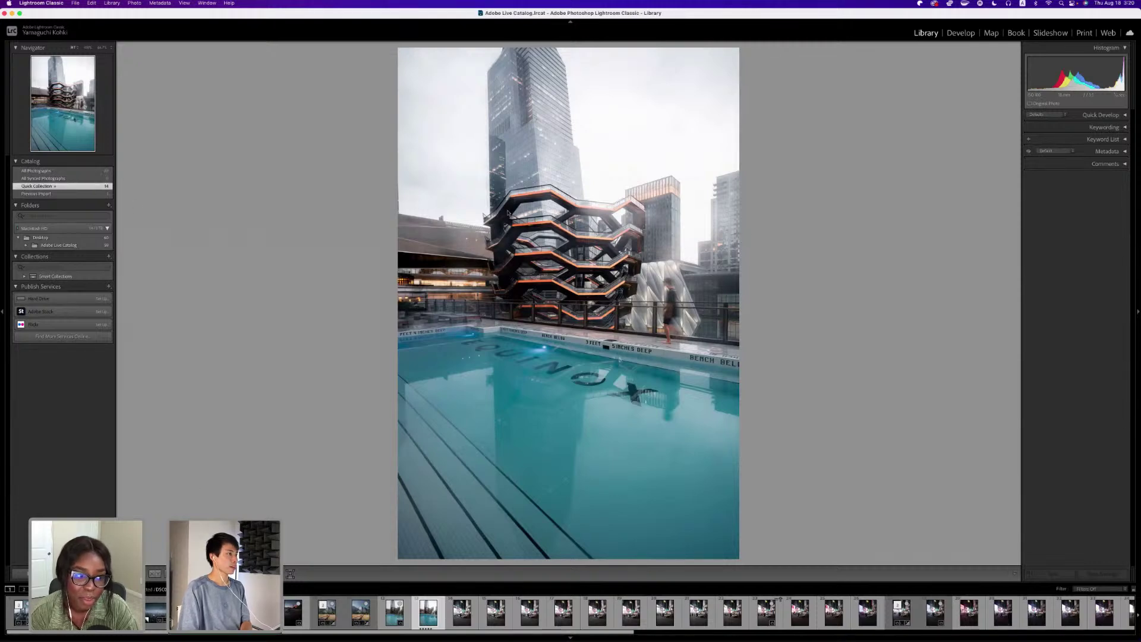
{"action": "key", "text": "g"}
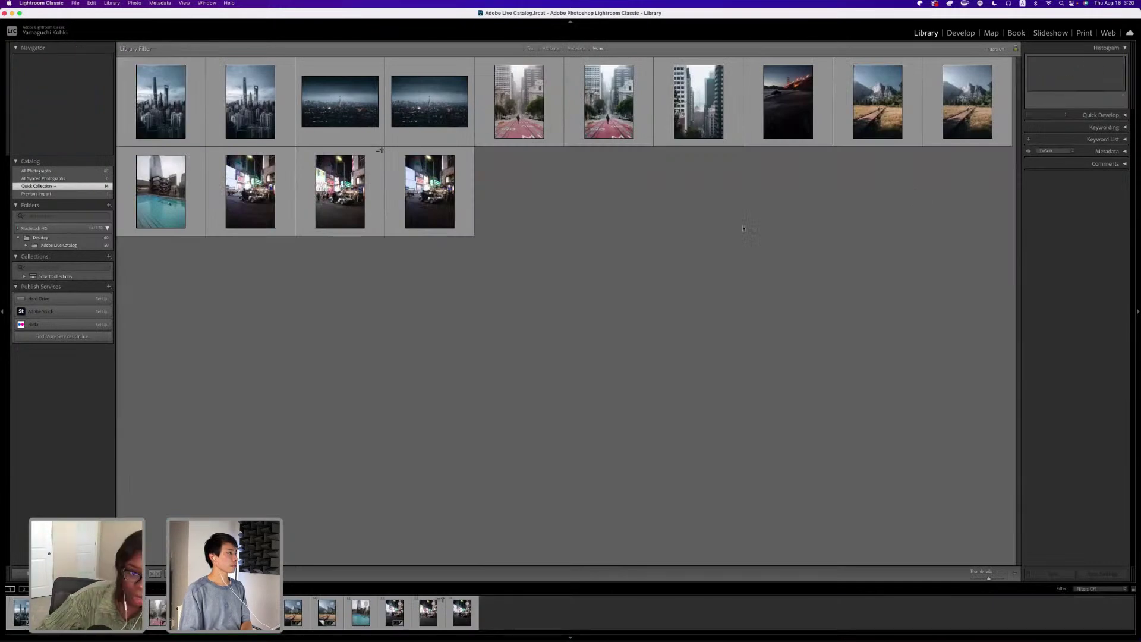
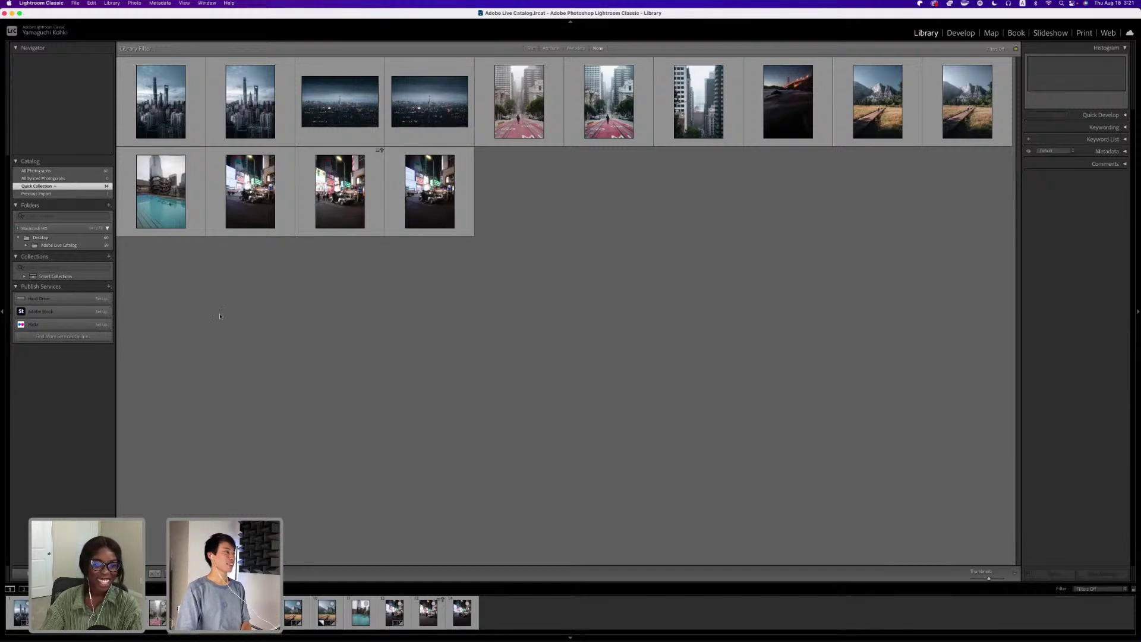
{"action": "double_click", "coordinate": [391, 620]}
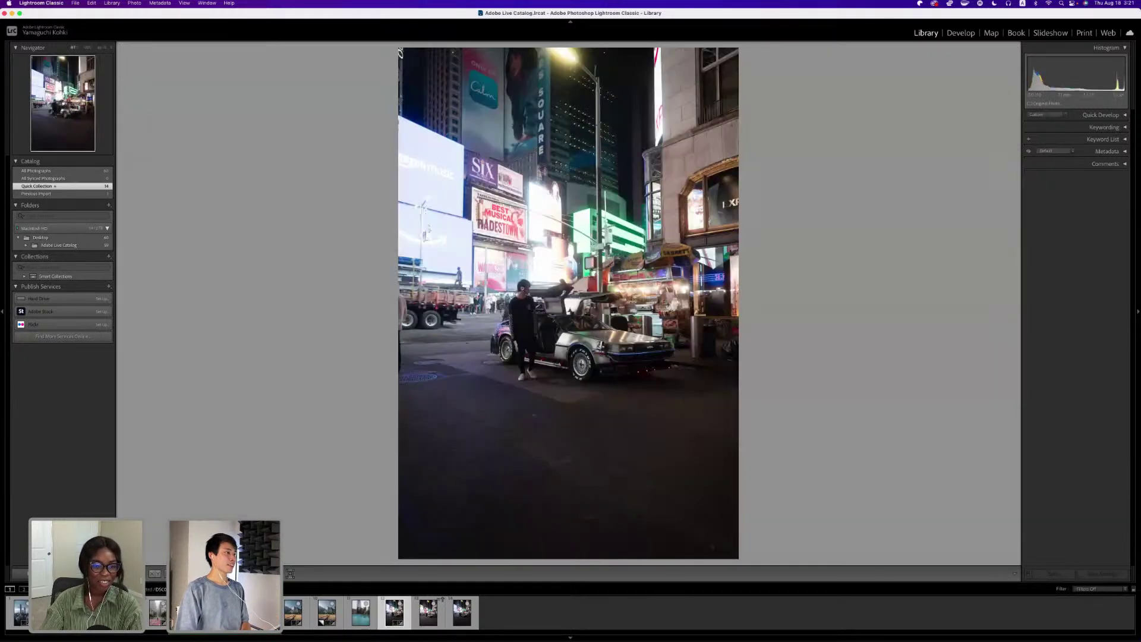
{"action": "key", "text": "Right"}
{"action": "key", "text": "Right"}
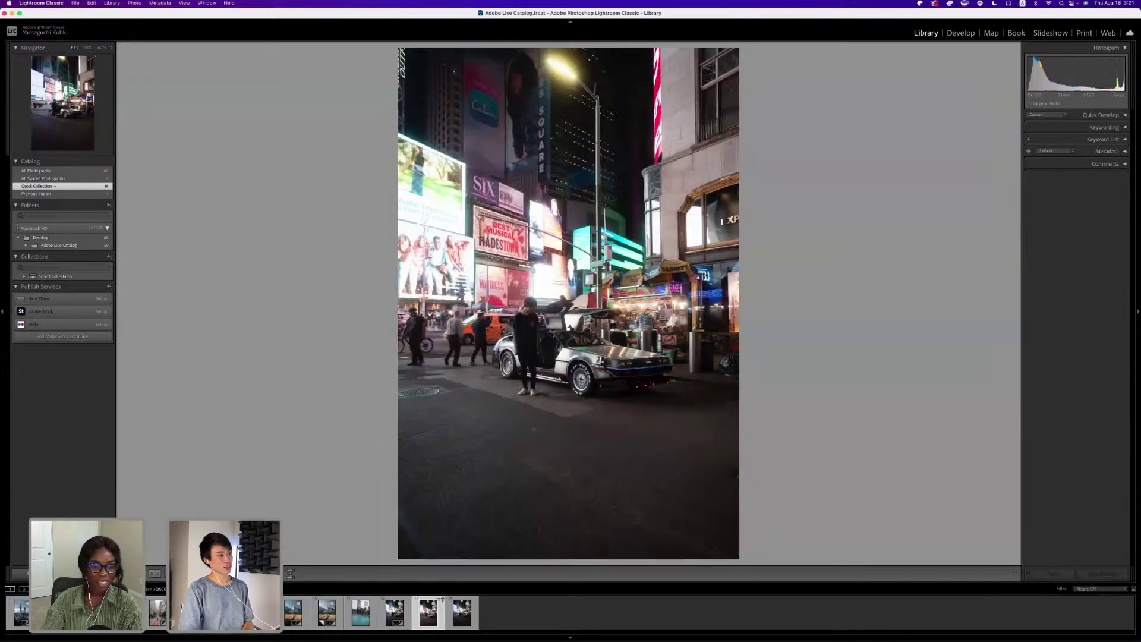
{"action": "key", "text": "Left"}
{"action": "key", "text": "Left"}
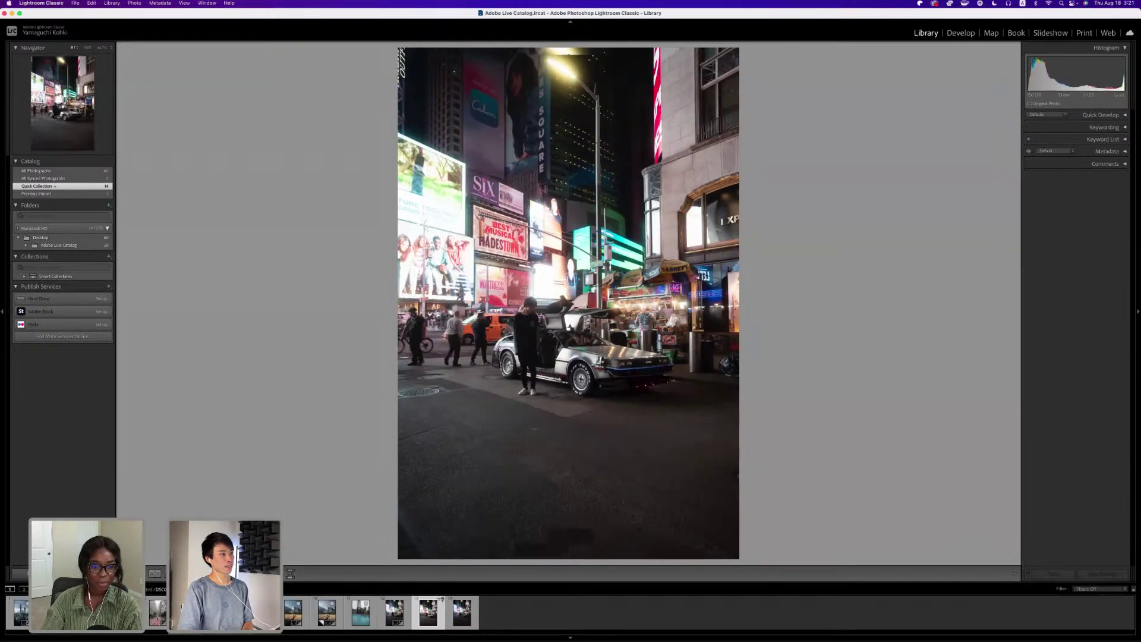
{"action": "key", "text": "Right"}
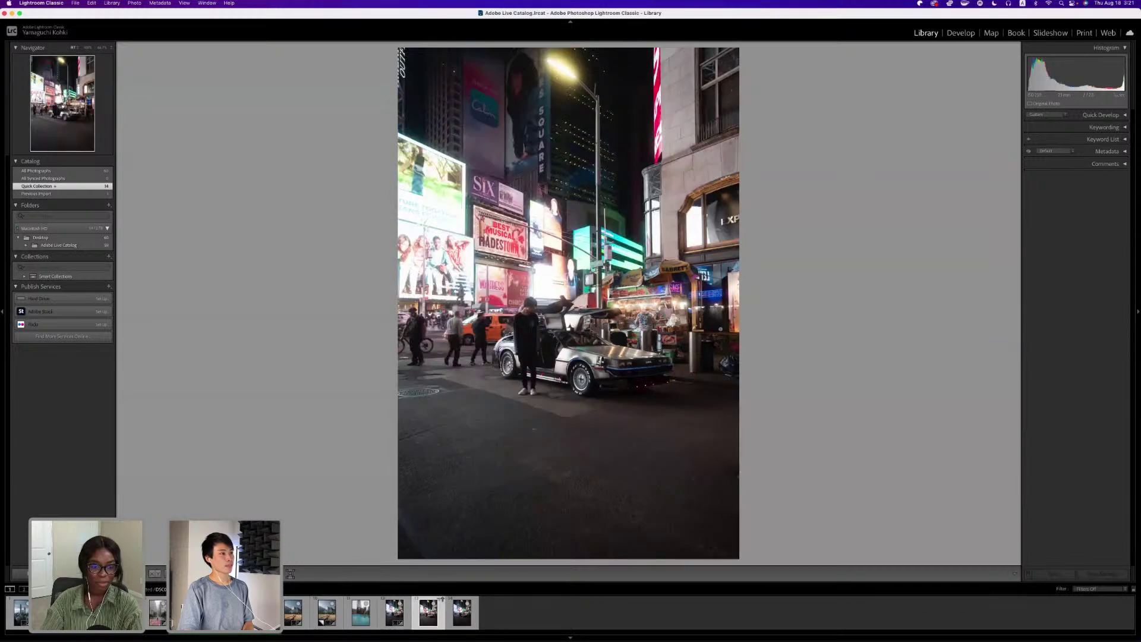
{"action": "key", "text": "Left"}
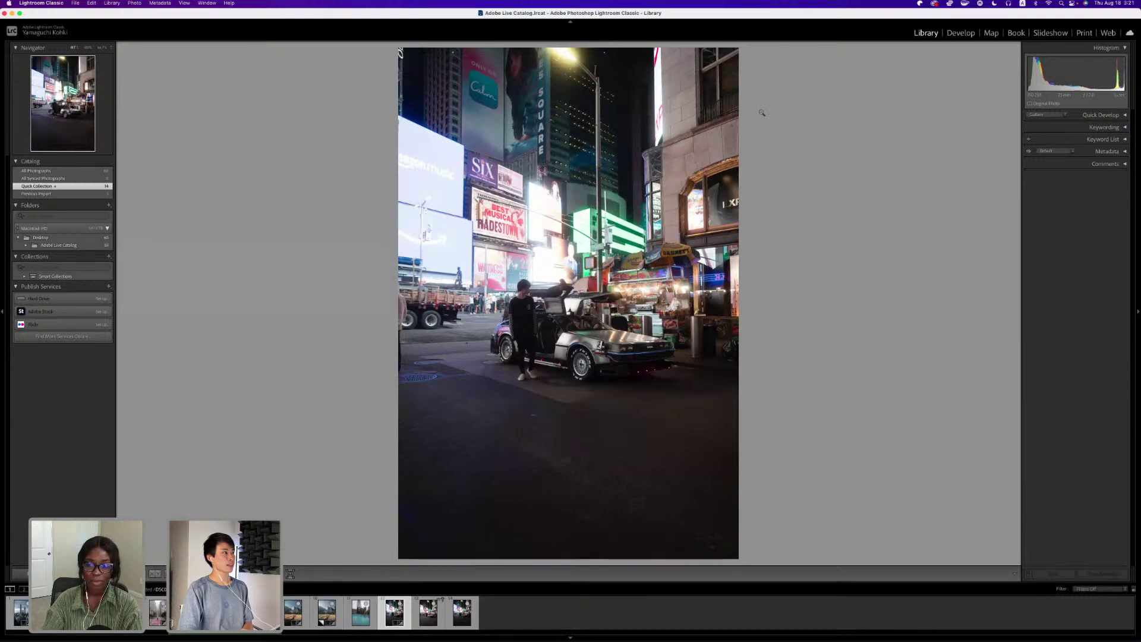
Switch to the car composite in Photoshop and show the healing tools grouped with the Patch Tool.
{"action": "mouse_move", "coordinate": [1, 2]}
{"action": "left_click", "coordinate": [43, 129]}
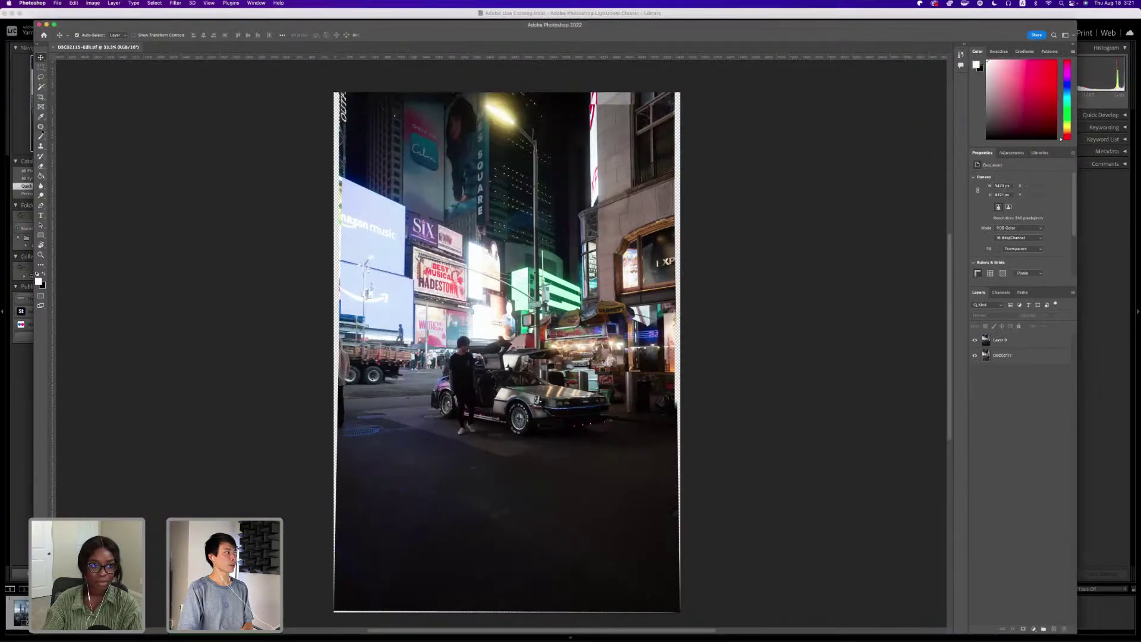
{"action": "left_click_drag", "start_coordinate": [41, 126], "coordinate": [76, 136]}
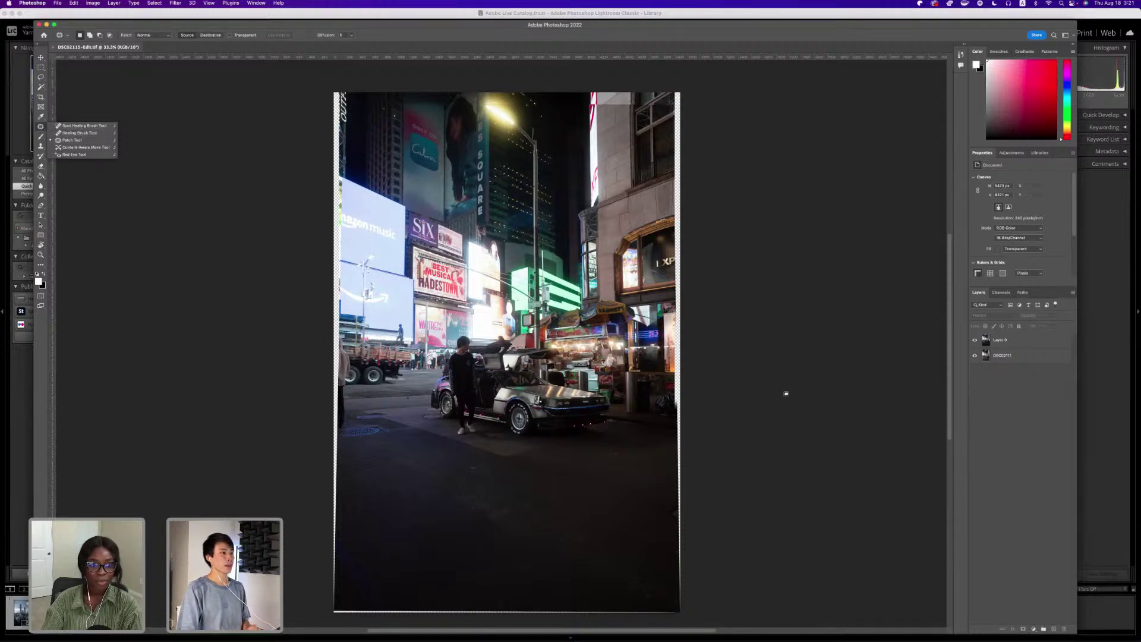
{"action": "left_click", "coordinate": [786, 394]}
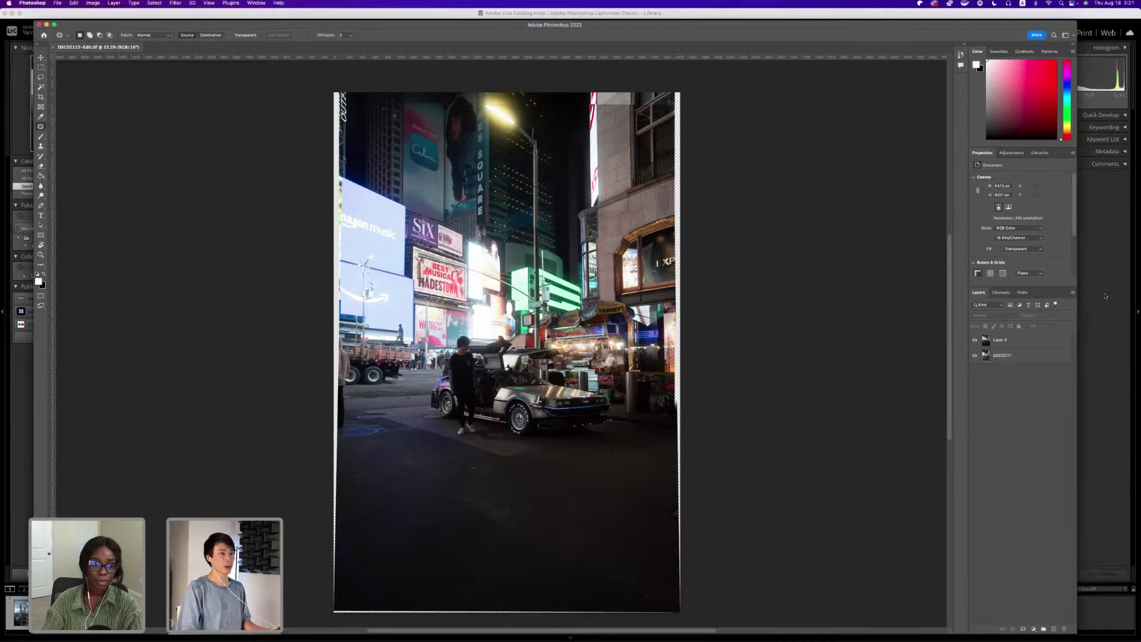
Go back to the Photoshop composite from Lightroom Classic and look up the Auto-Align Layers and Auto-Blend Layers commands.
{"action": "key", "text": "super+Tab"}
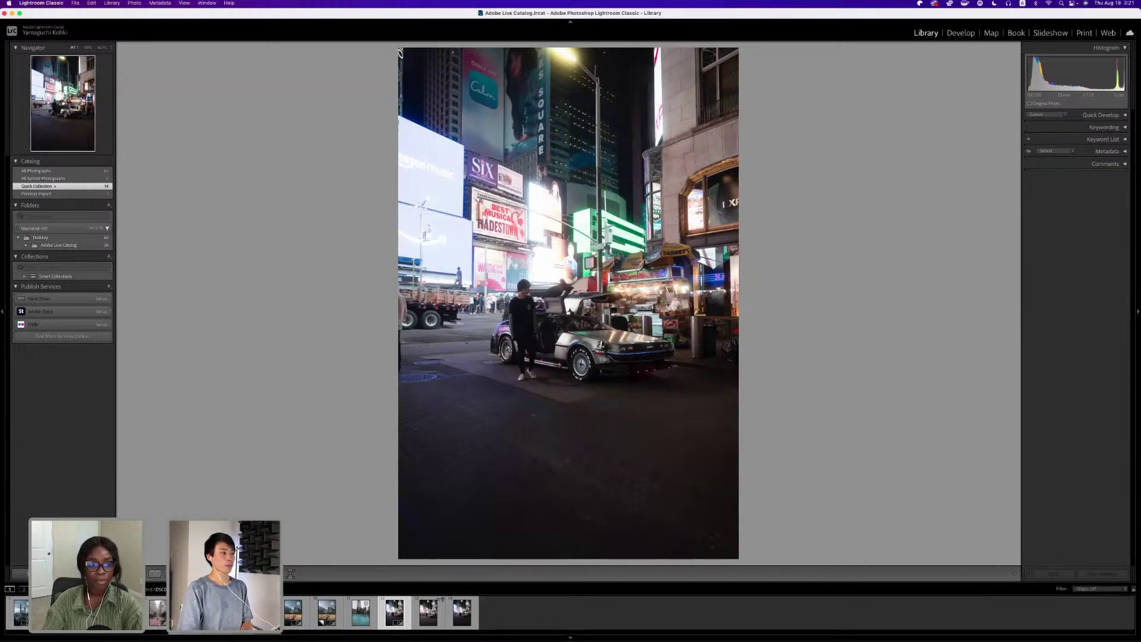
{"action": "key", "text": "ctrl+Up"}
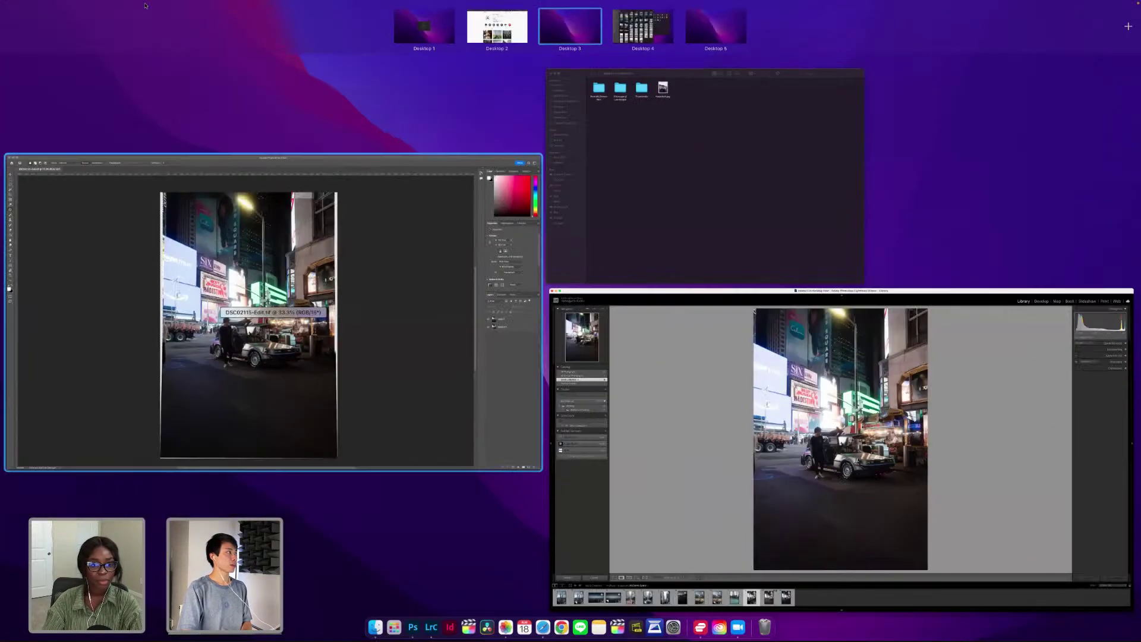
{"action": "left_click", "coordinate": [144, 238]}
{"action": "key", "text": "super+Tab"}
{"action": "key", "text": "ctrl+Up"}
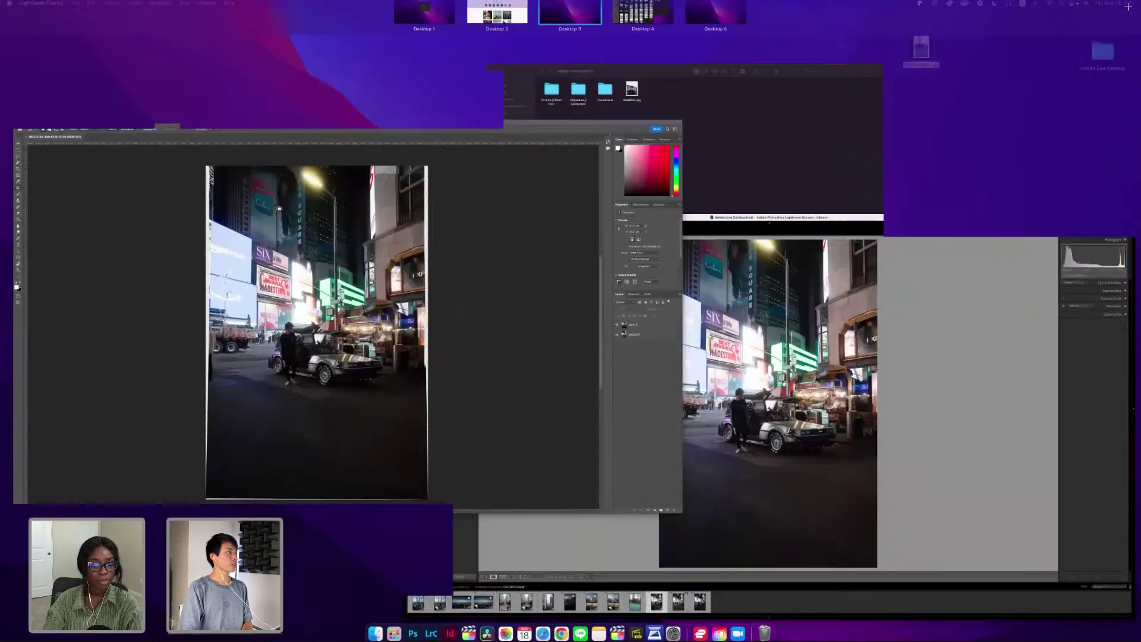
{"action": "left_click", "coordinate": [278, 208]}
{"action": "left_click", "coordinate": [73, 3]}
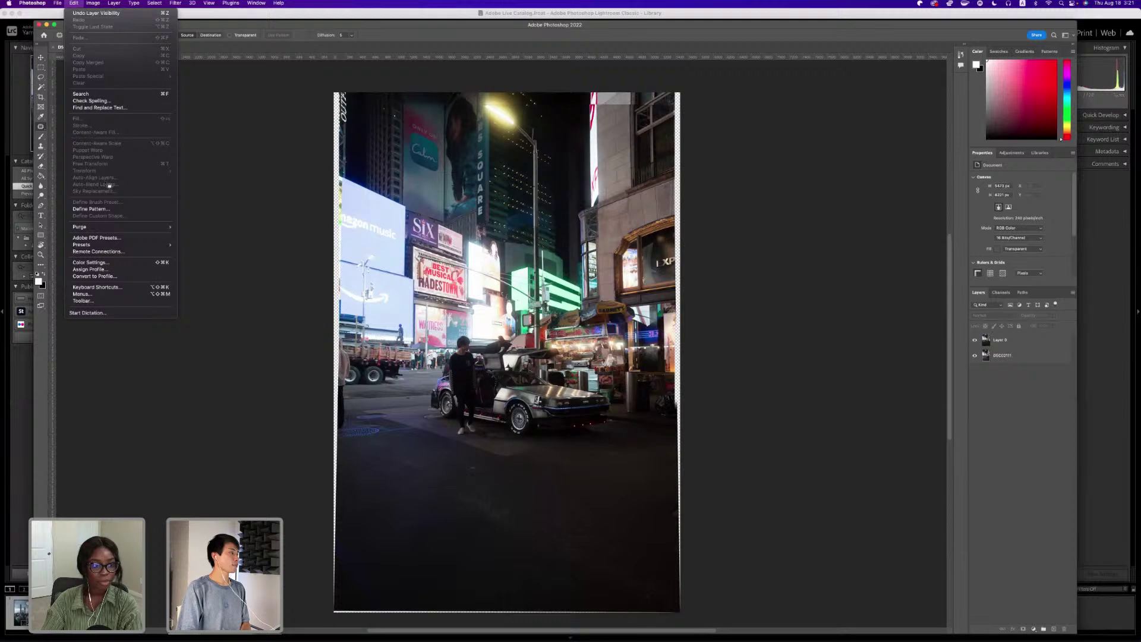
{"action": "left_click", "coordinate": [279, 241]}
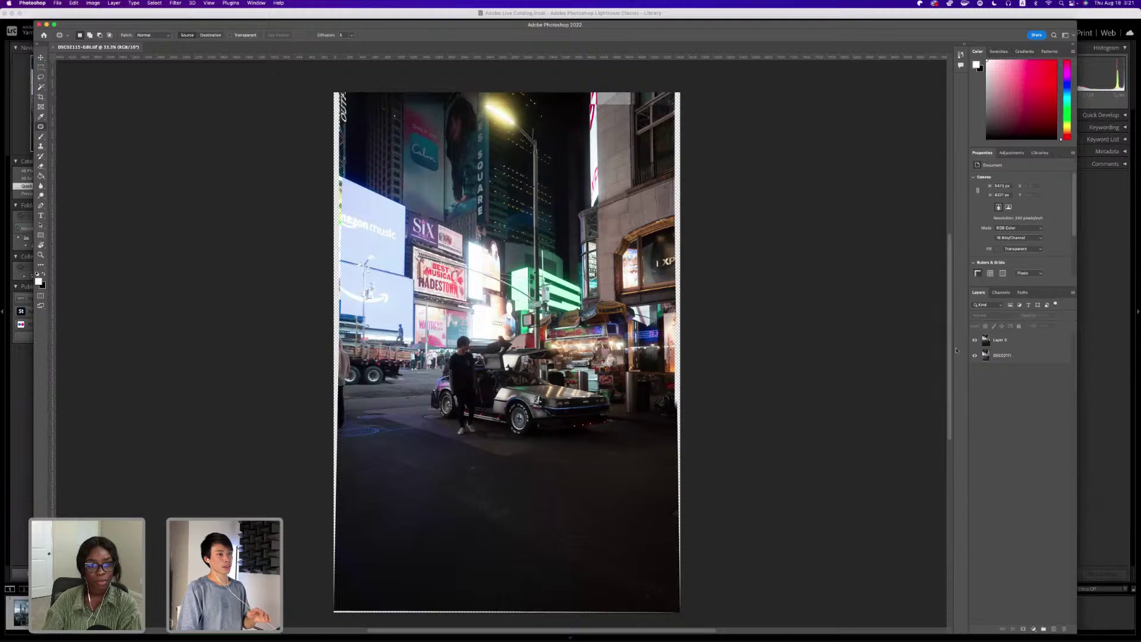
Examine the car composite by hiding and showing its upper layer repeatedly and its lower layer once.
{"action": "left_click", "coordinate": [975, 341]}
{"action": "left_click", "coordinate": [975, 341]}
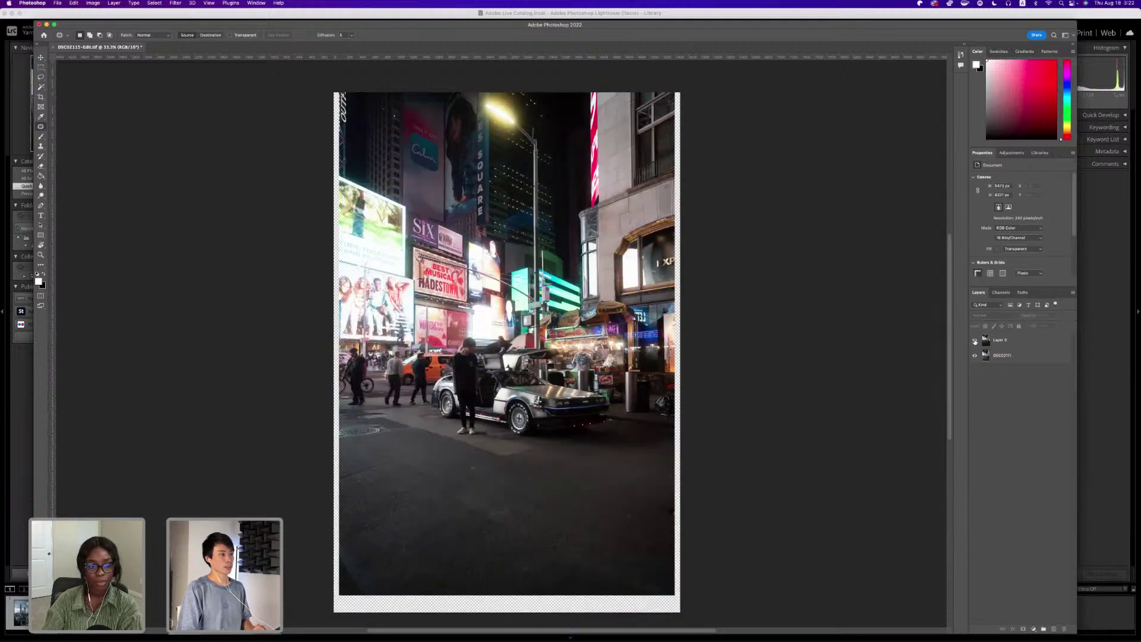
{"action": "left_click", "coordinate": [975, 341]}
{"action": "left_click", "coordinate": [975, 342]}
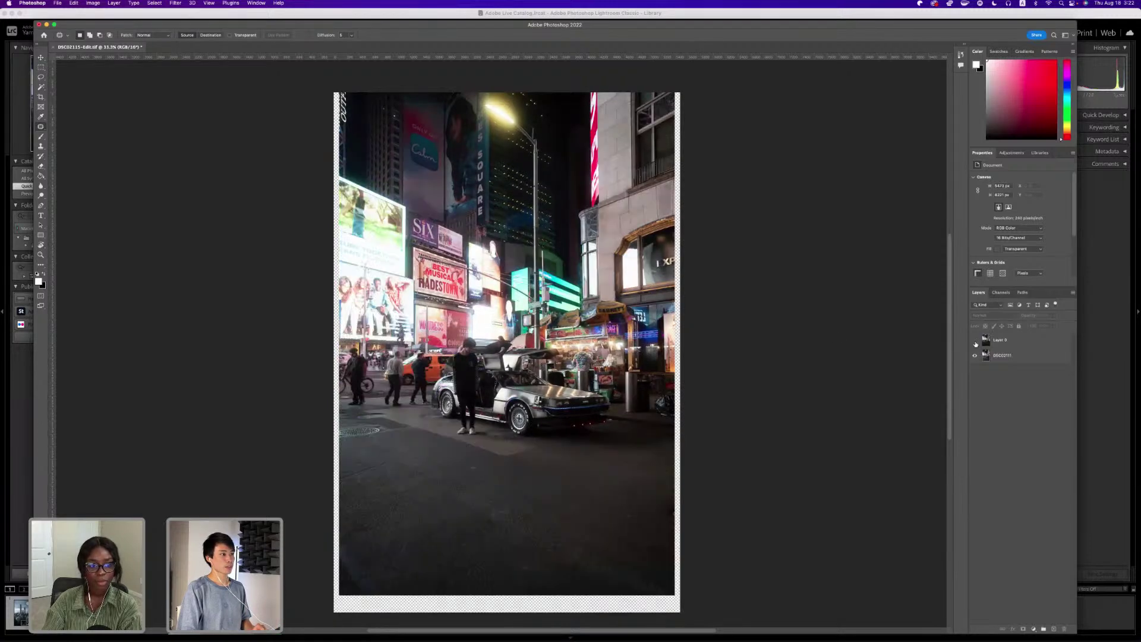
{"action": "left_click", "coordinate": [975, 342]}
{"action": "left_click", "coordinate": [974, 341]}
{"action": "left_click", "coordinate": [975, 341]}
{"action": "left_click", "coordinate": [975, 356]}
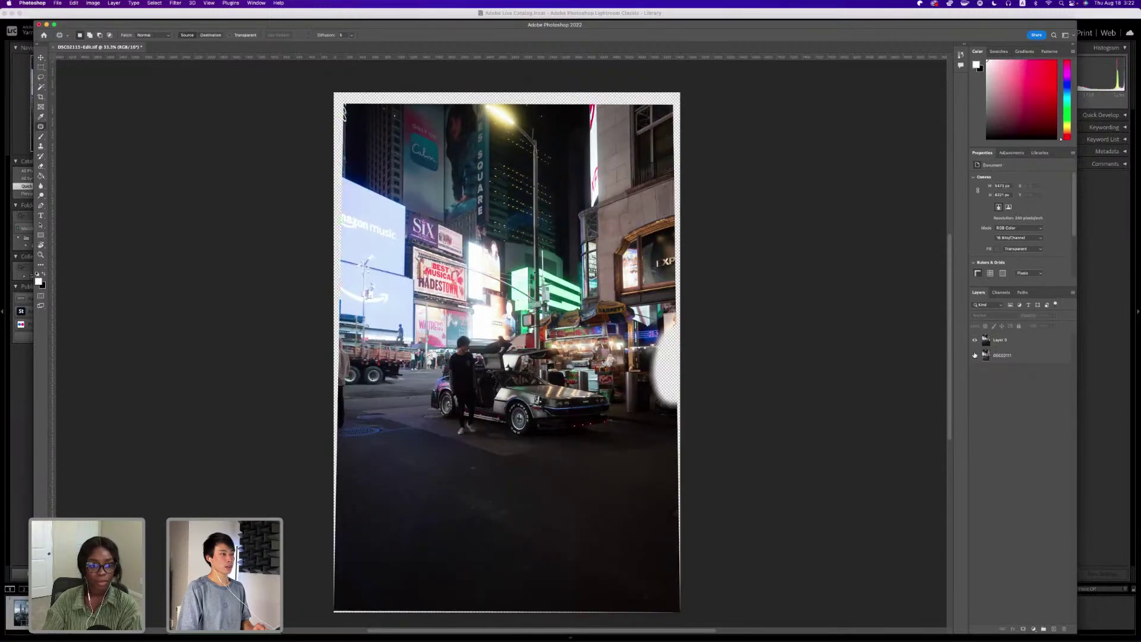
{"action": "left_click", "coordinate": [974, 355]}
{"action": "left_click", "coordinate": [975, 342]}
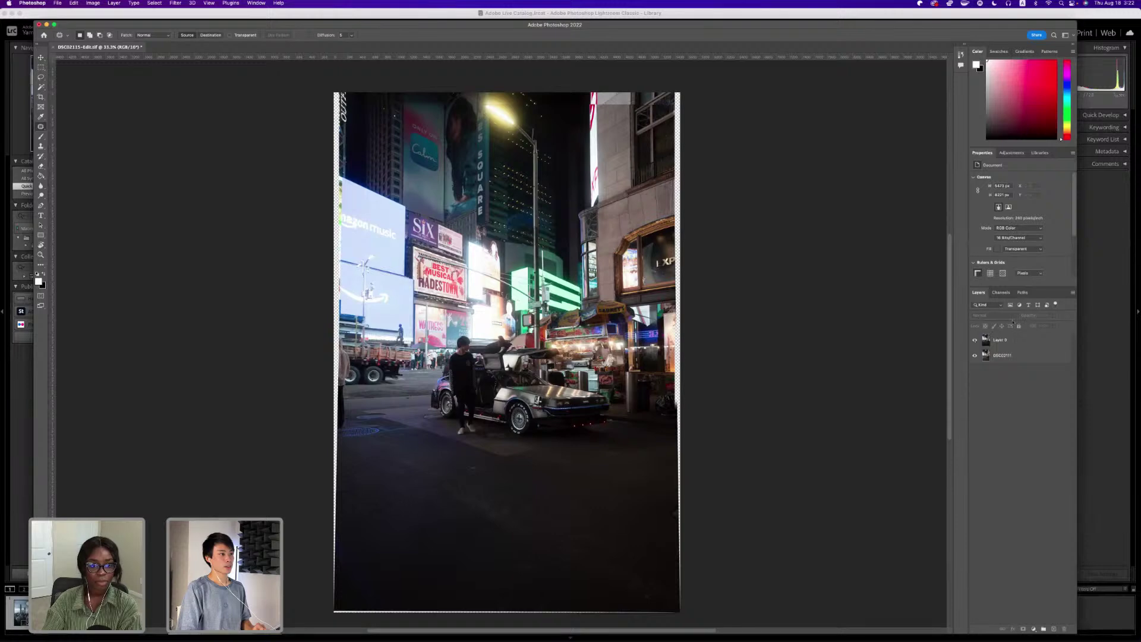
Switch back to Lightroom Classic and compare the car frame with the crowded street to the one with the truck.
{"action": "left_click", "coordinate": [1101, 283]}
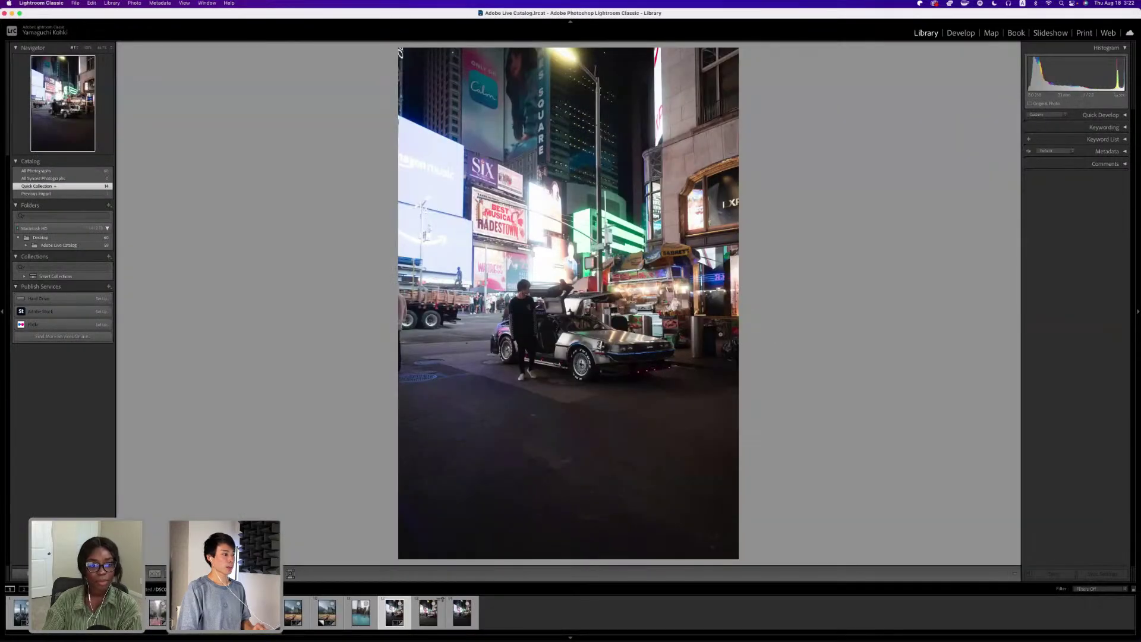
{"action": "left_click", "coordinate": [443, 599]}
{"action": "left_click", "coordinate": [459, 600]}
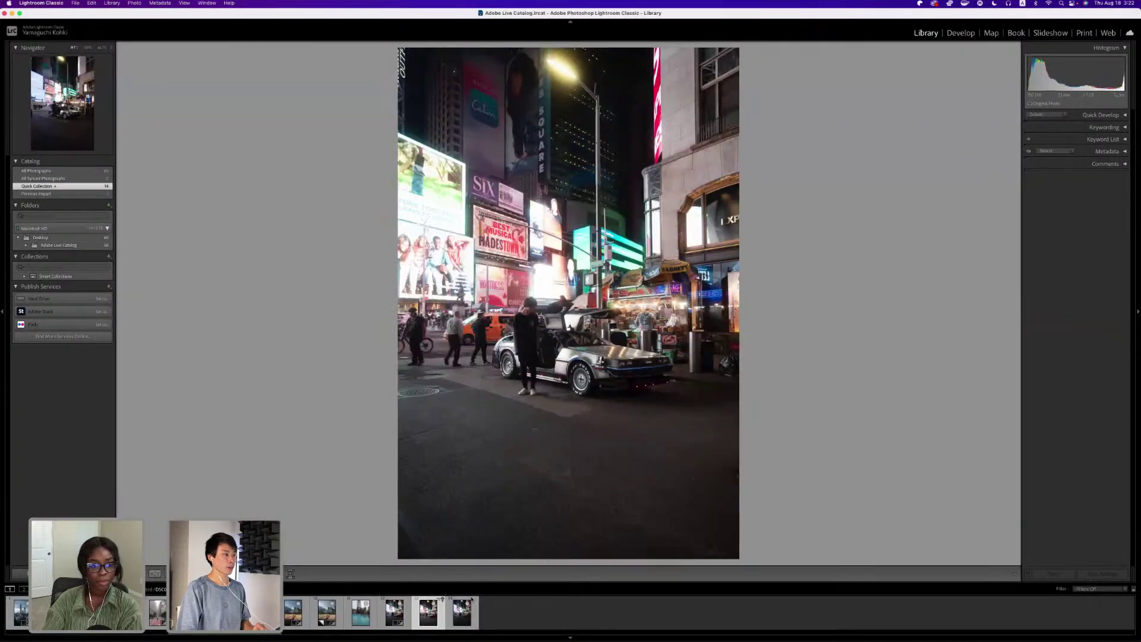
{"action": "left_click", "coordinate": [394, 612]}
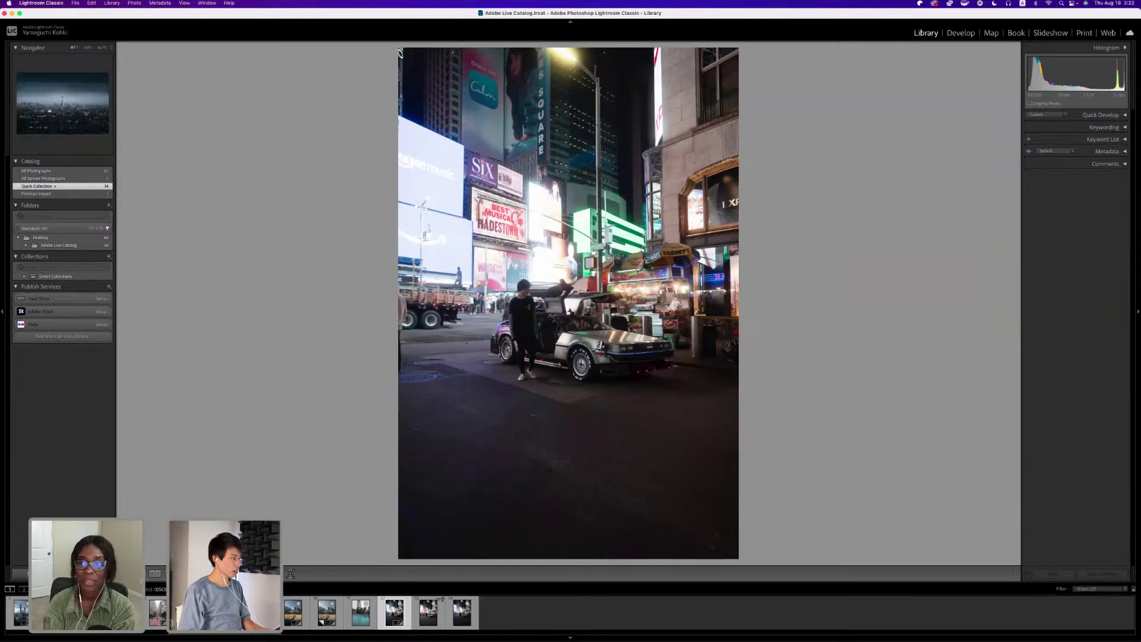
Show all photographs in the catalog as a grid.
{"action": "key", "text": "g"}
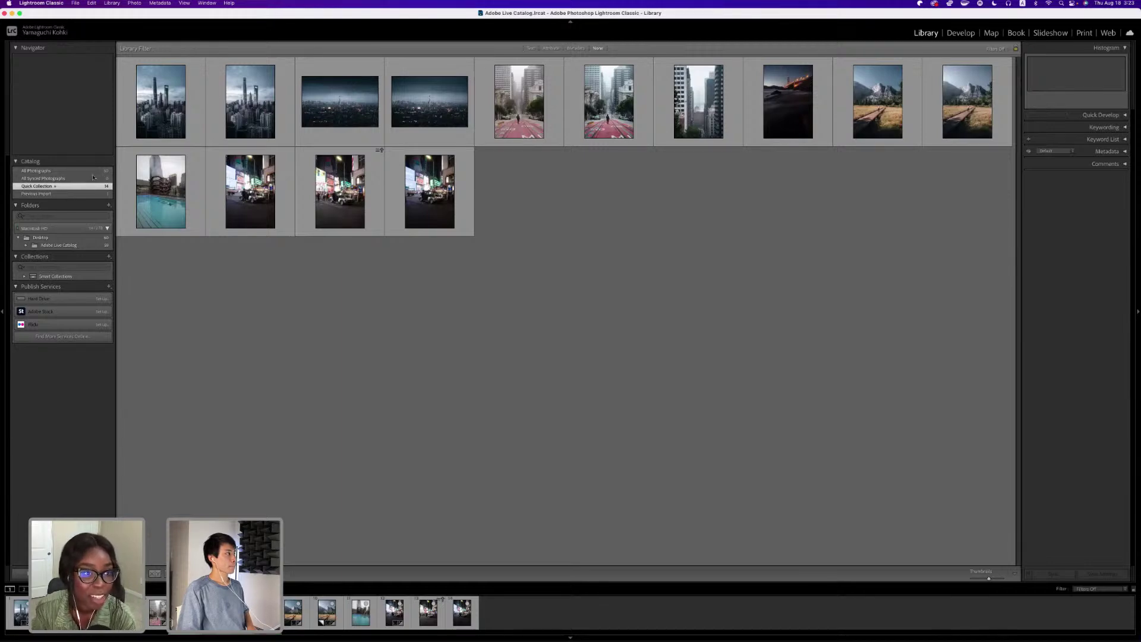
{"action": "left_click", "coordinate": [95, 172]}
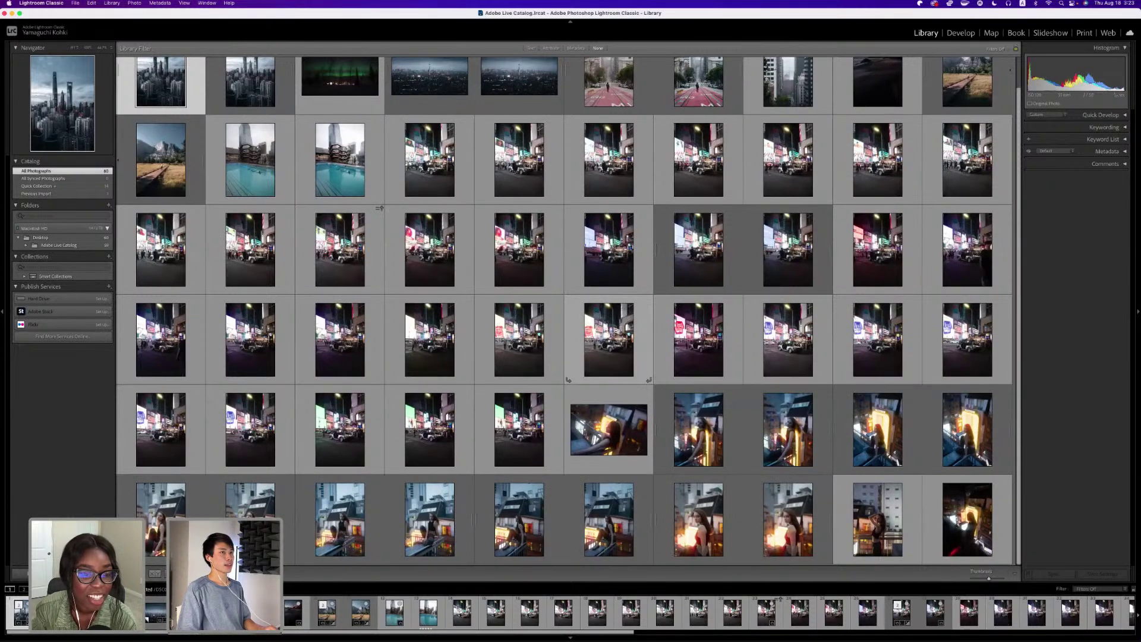
{"action": "key", "text": "ctrl+Up"}
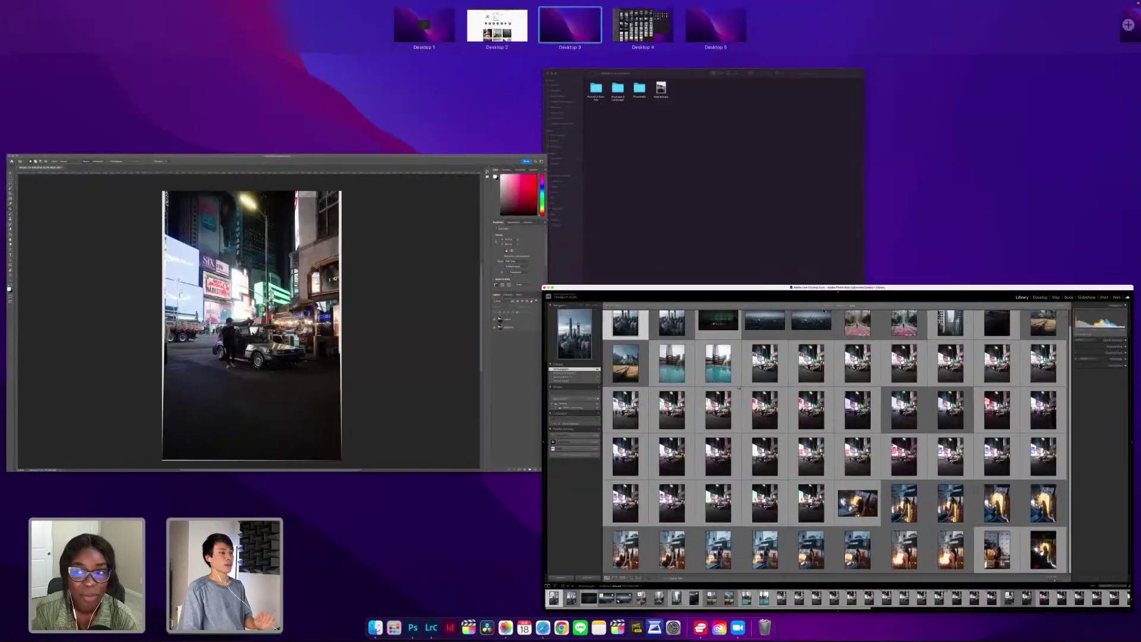
{"action": "left_click", "coordinate": [823, 310]}
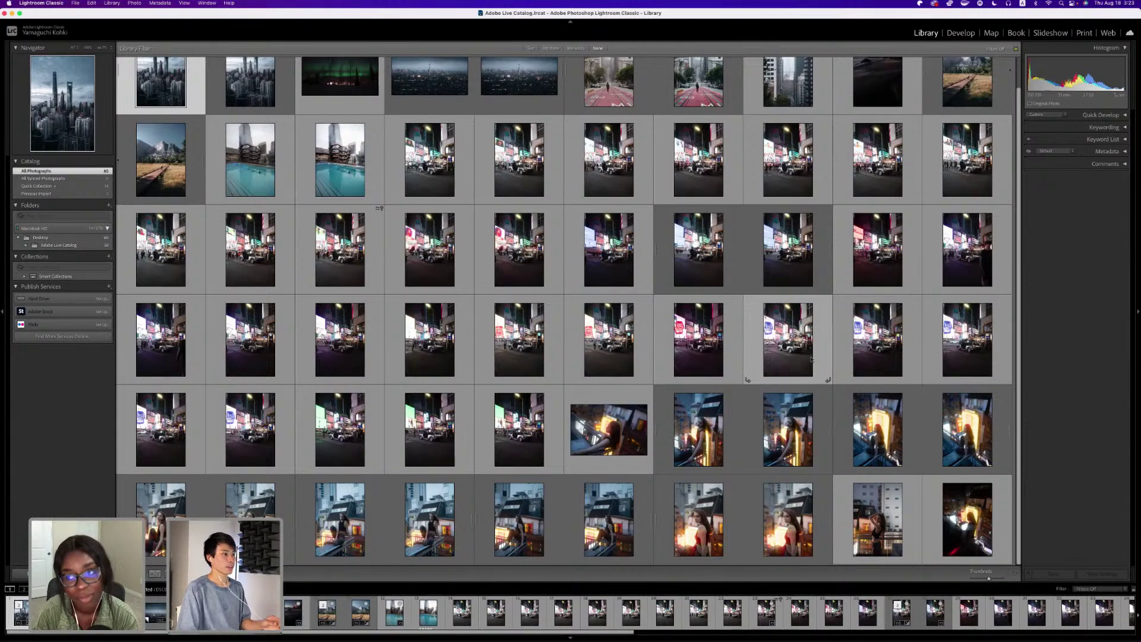
{"action": "key", "text": "ctrl+Up"}
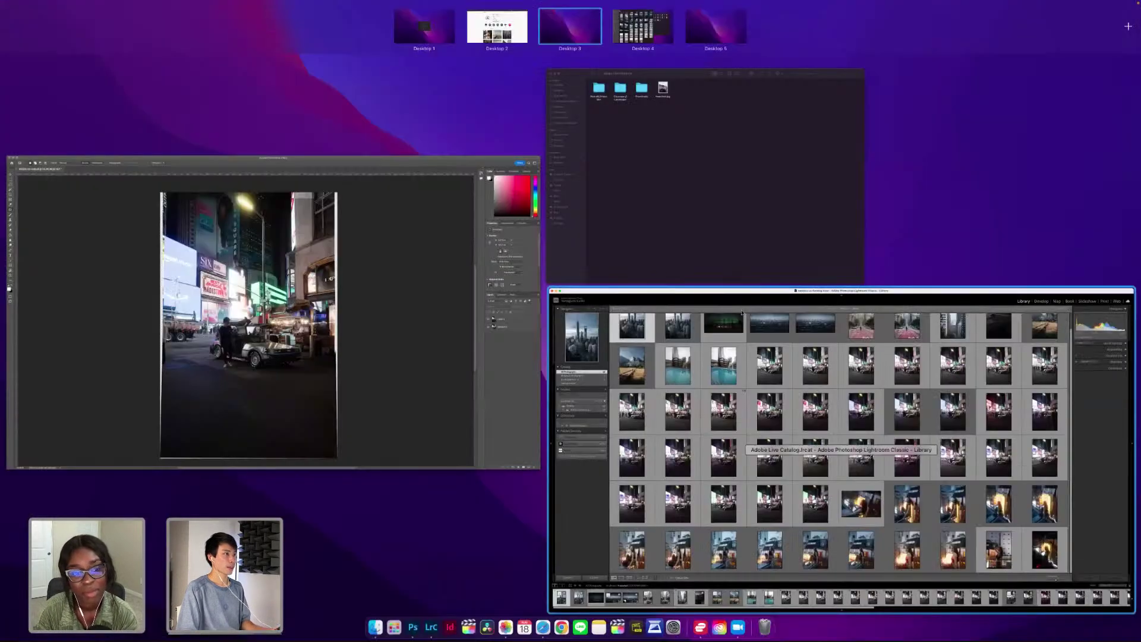
{"action": "key", "text": "ctrl+Up"}
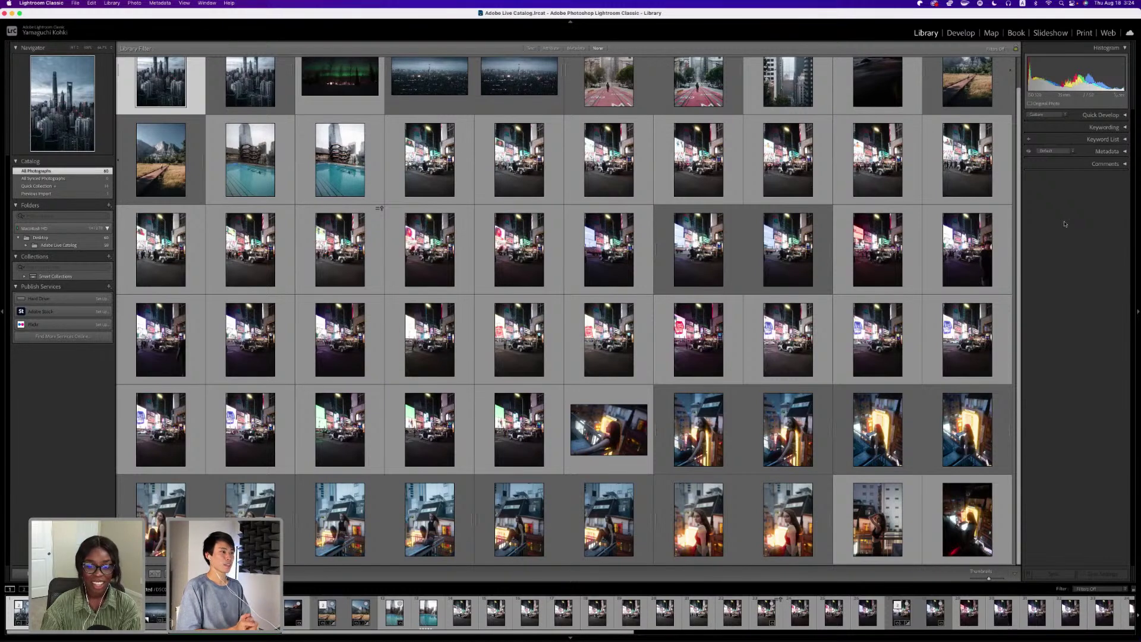
{"action": "scroll", "coordinate": [789, 315], "scroll_direction": "up", "scroll_amount": 1}
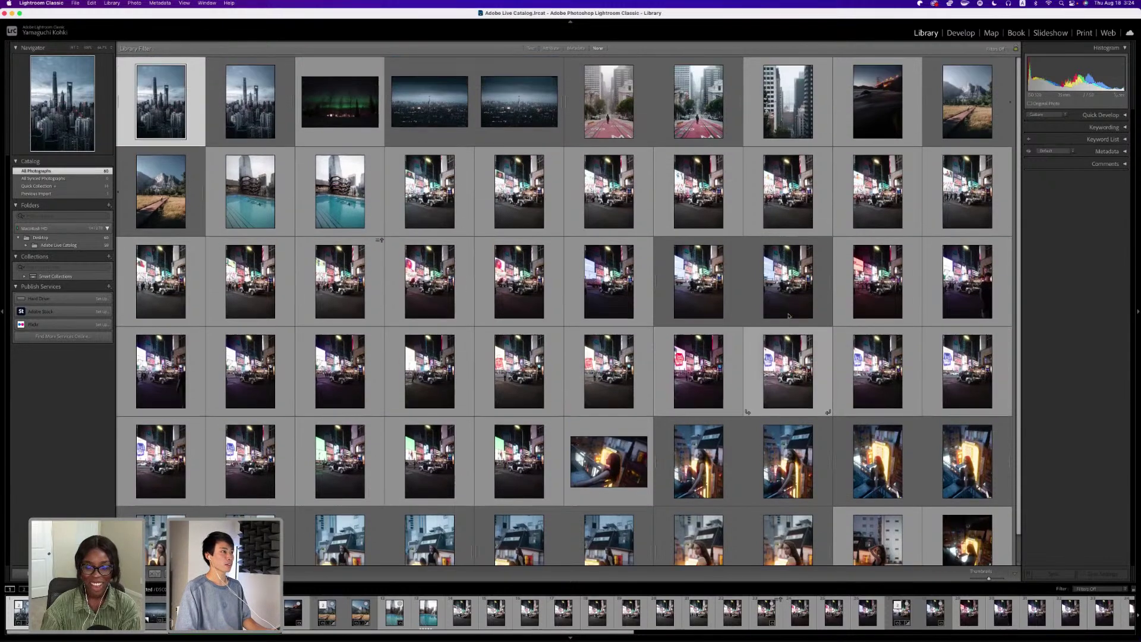